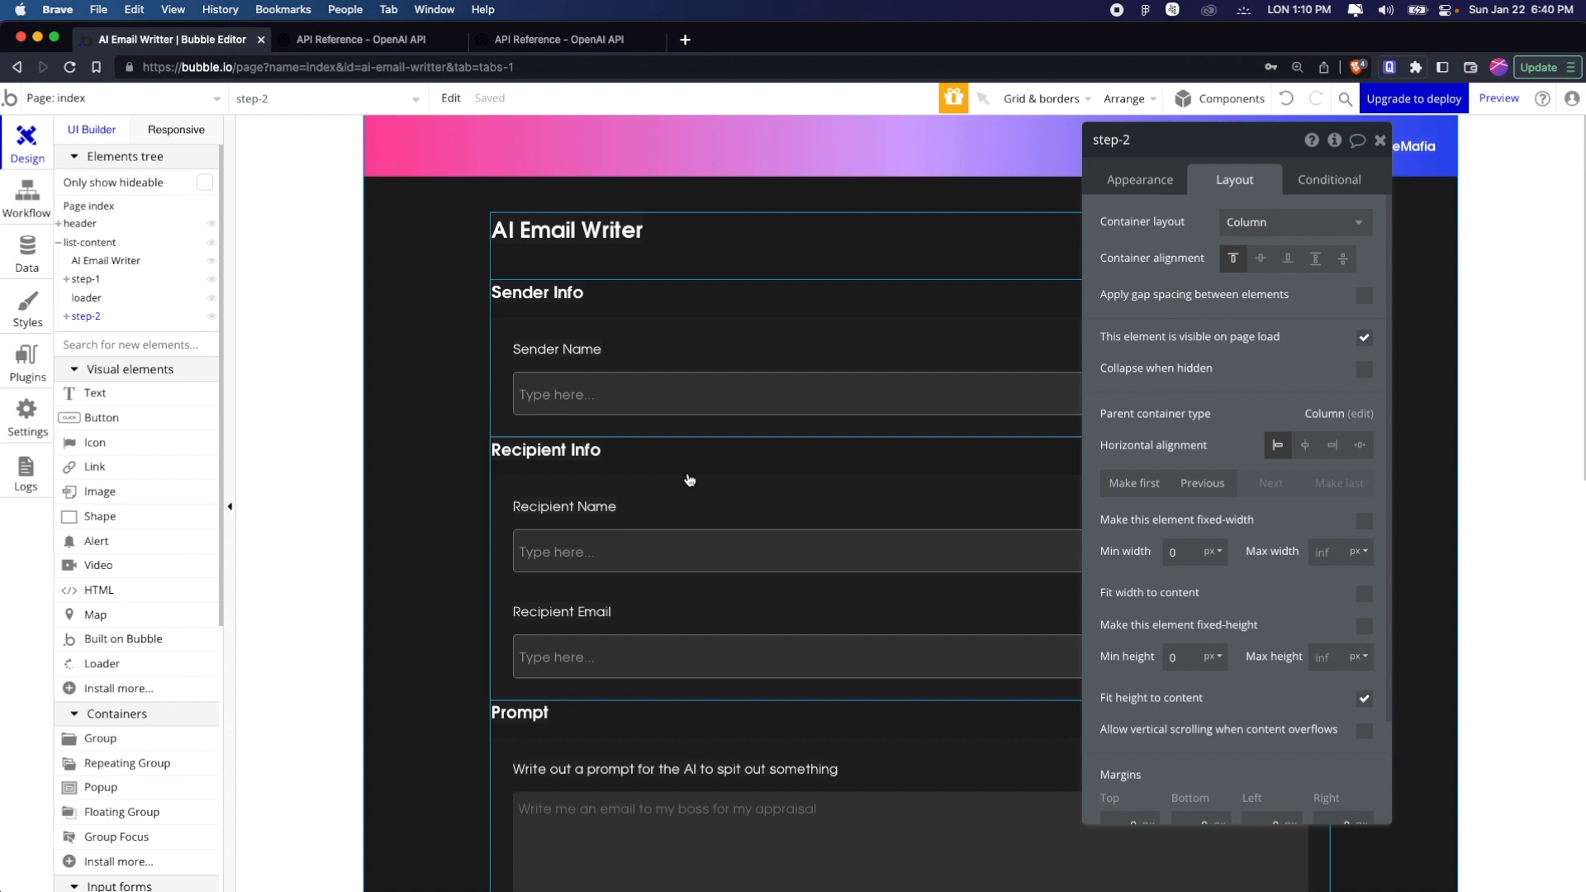
Switch to the OpenAI API reference and look over the Create completion section
key("ctrl+Tab")
scroll(615, 390, "up", 3)
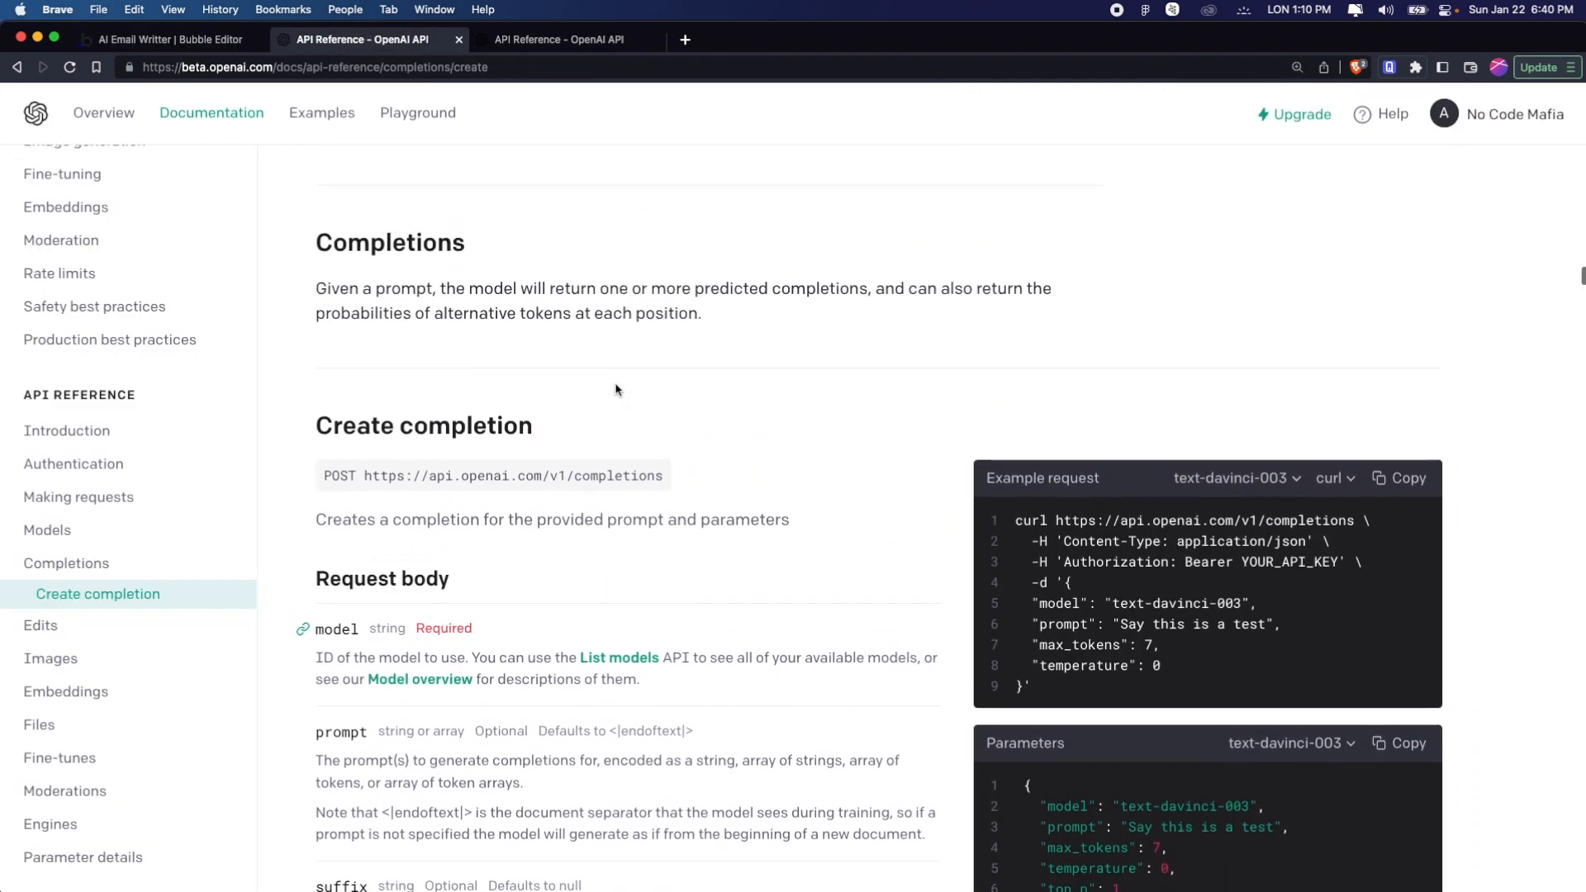
scroll(615, 390, "down", 3)
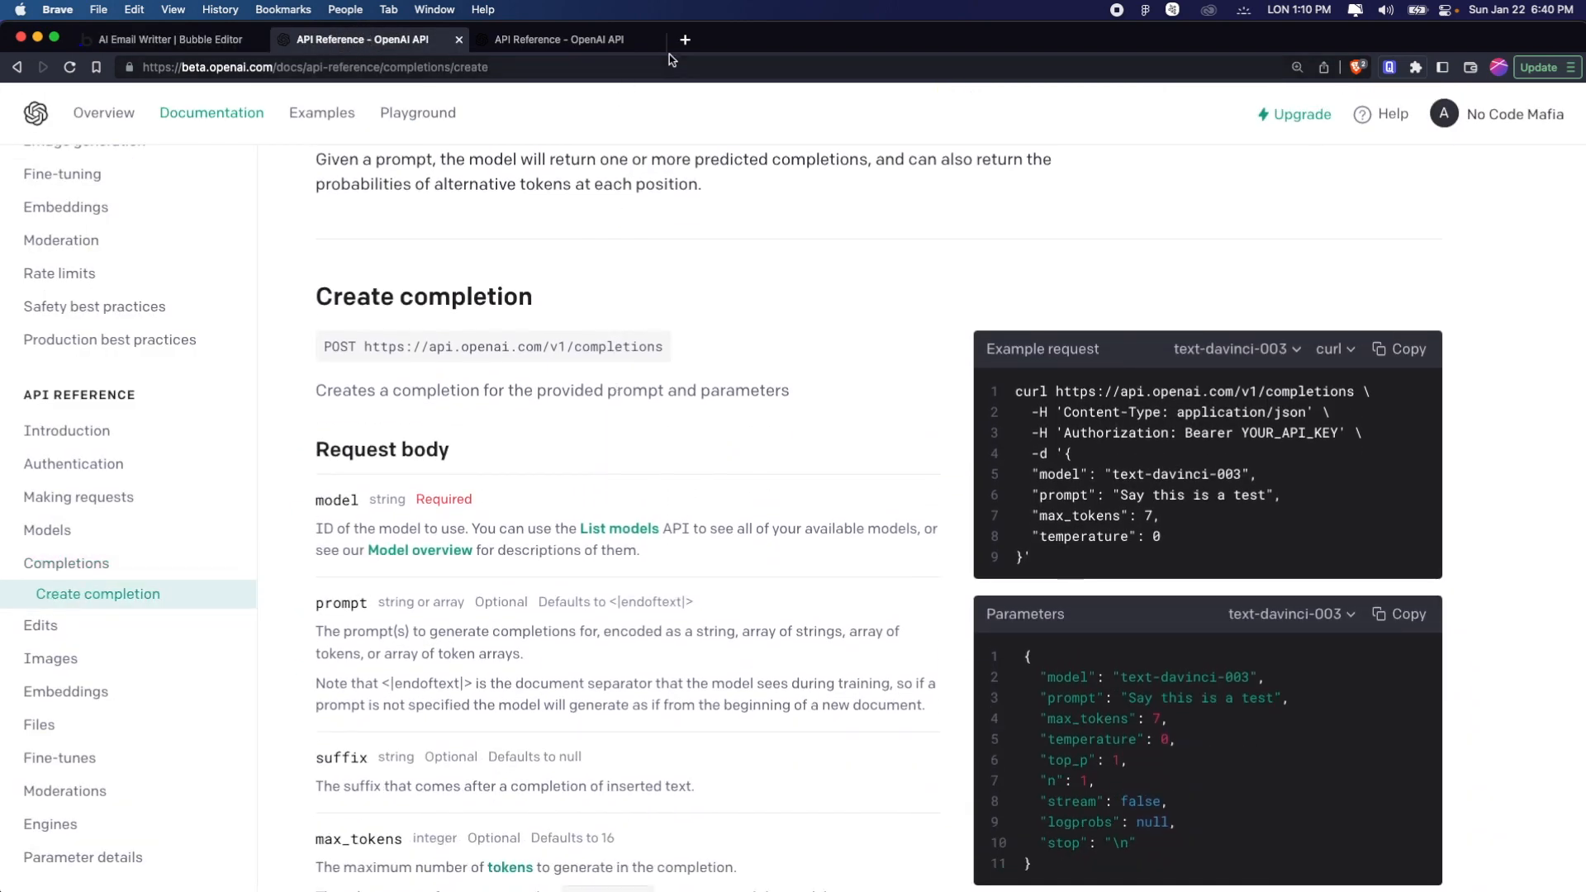
Search the web for "open ai chat gpto" in a new browser tab and open ChatGPT from the OpenAI site
left_click(685, 40)
type("ope")
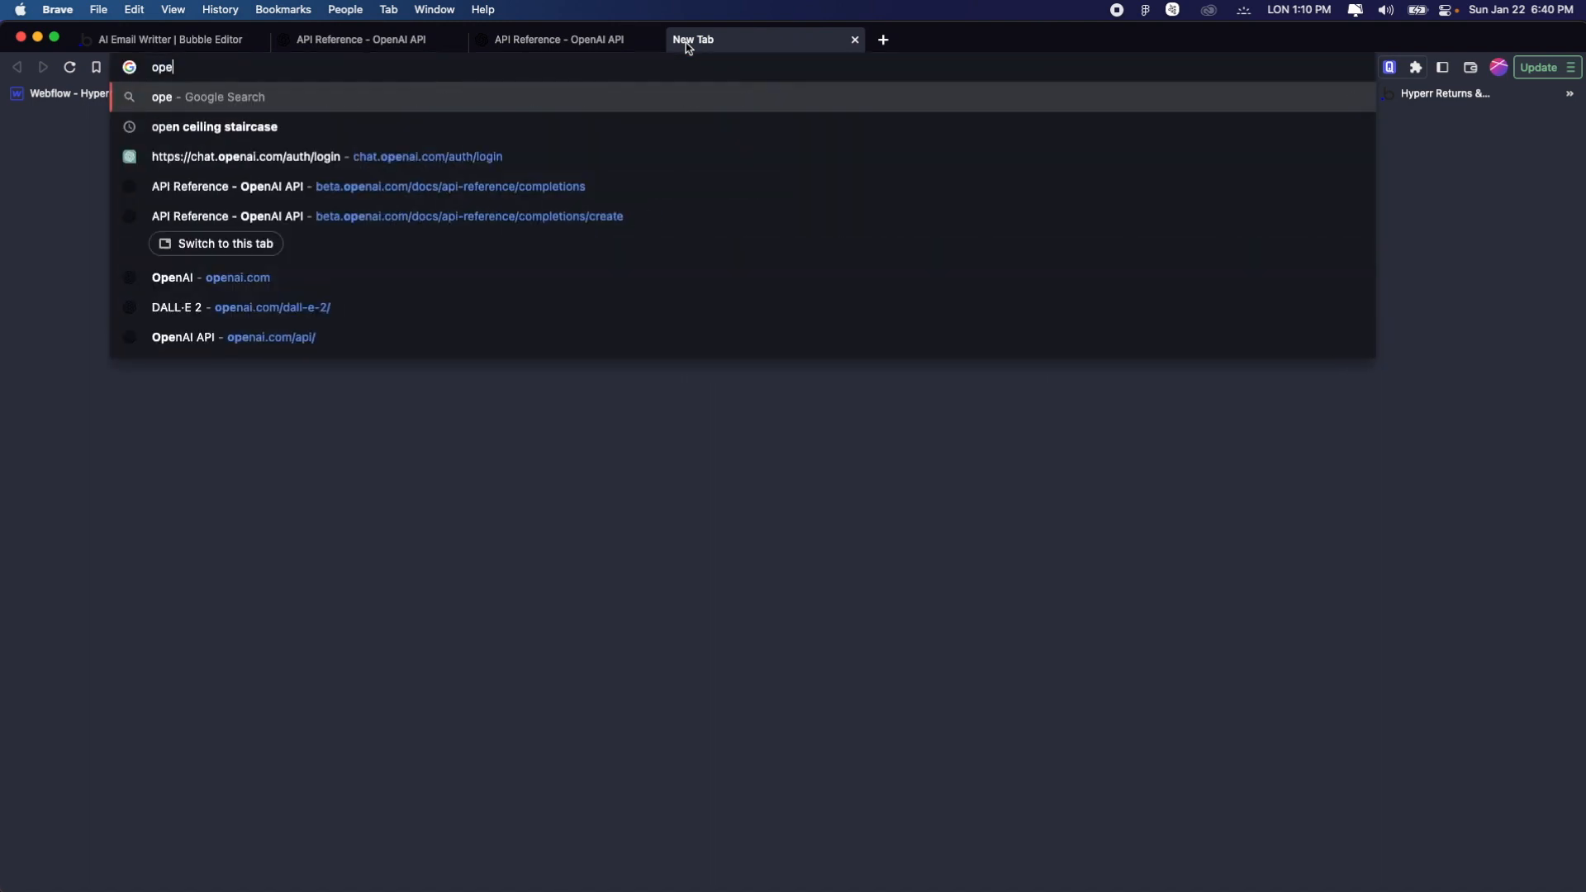
type("n ai chat gpto")
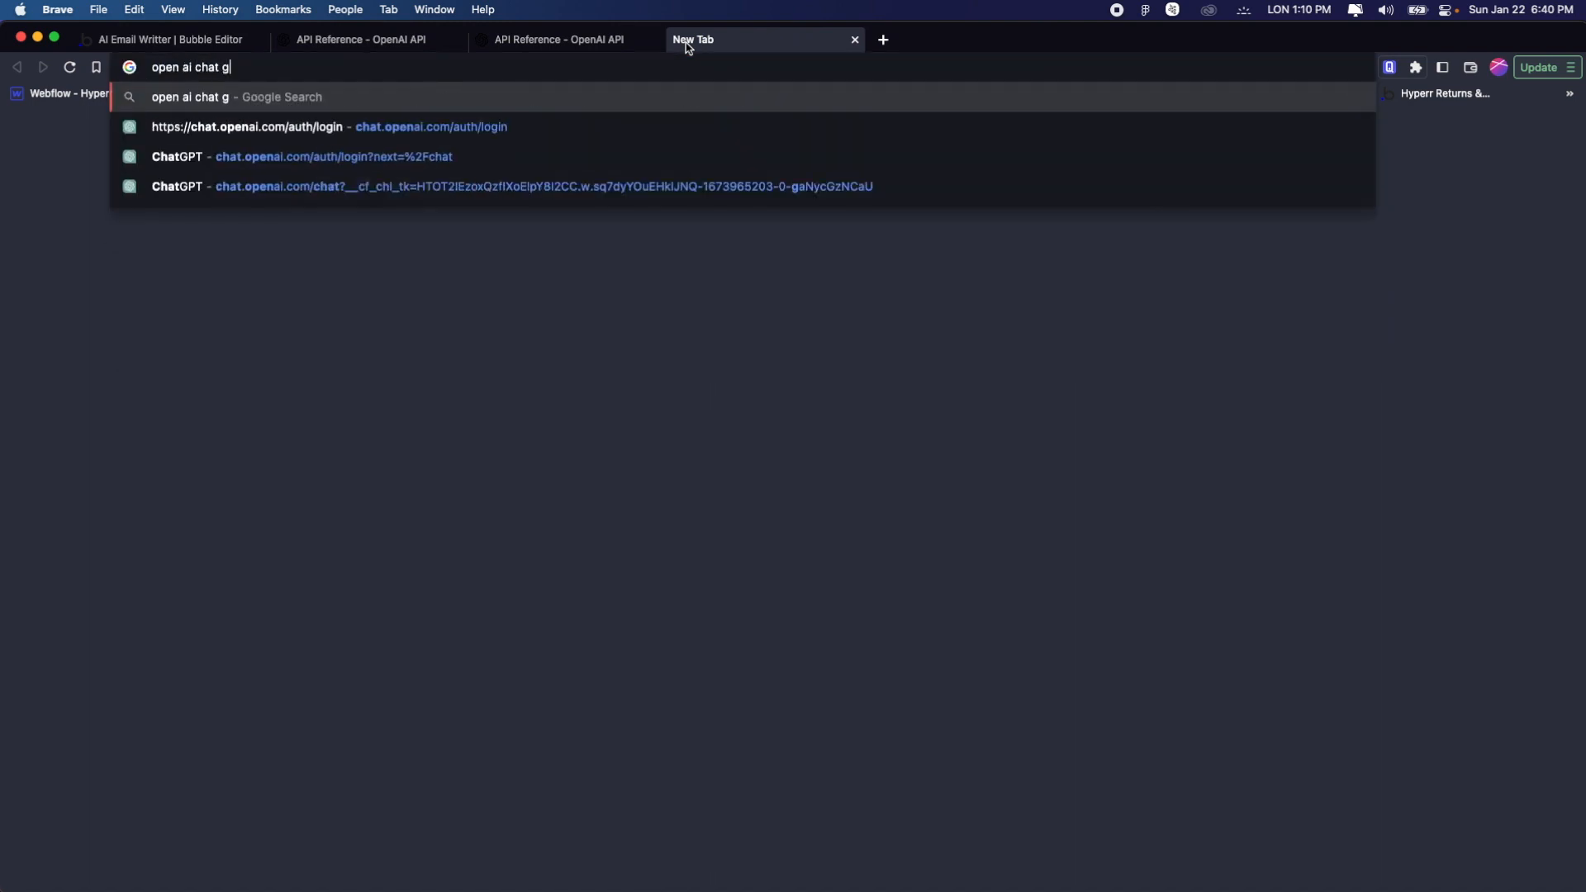
key("Return")
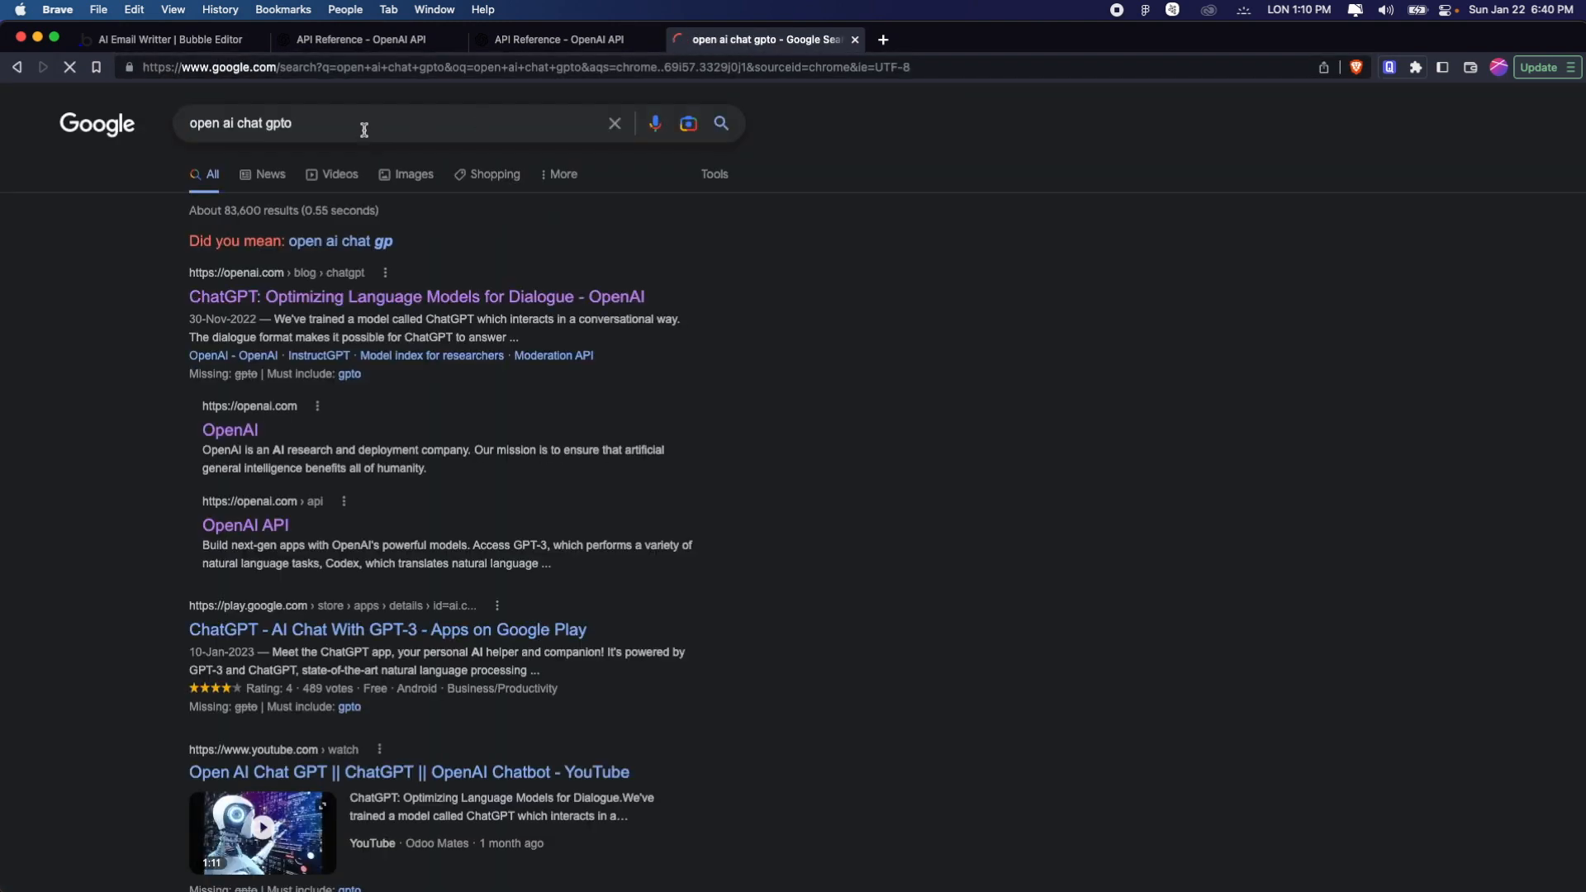
left_click(233, 431)
left_click(863, 94)
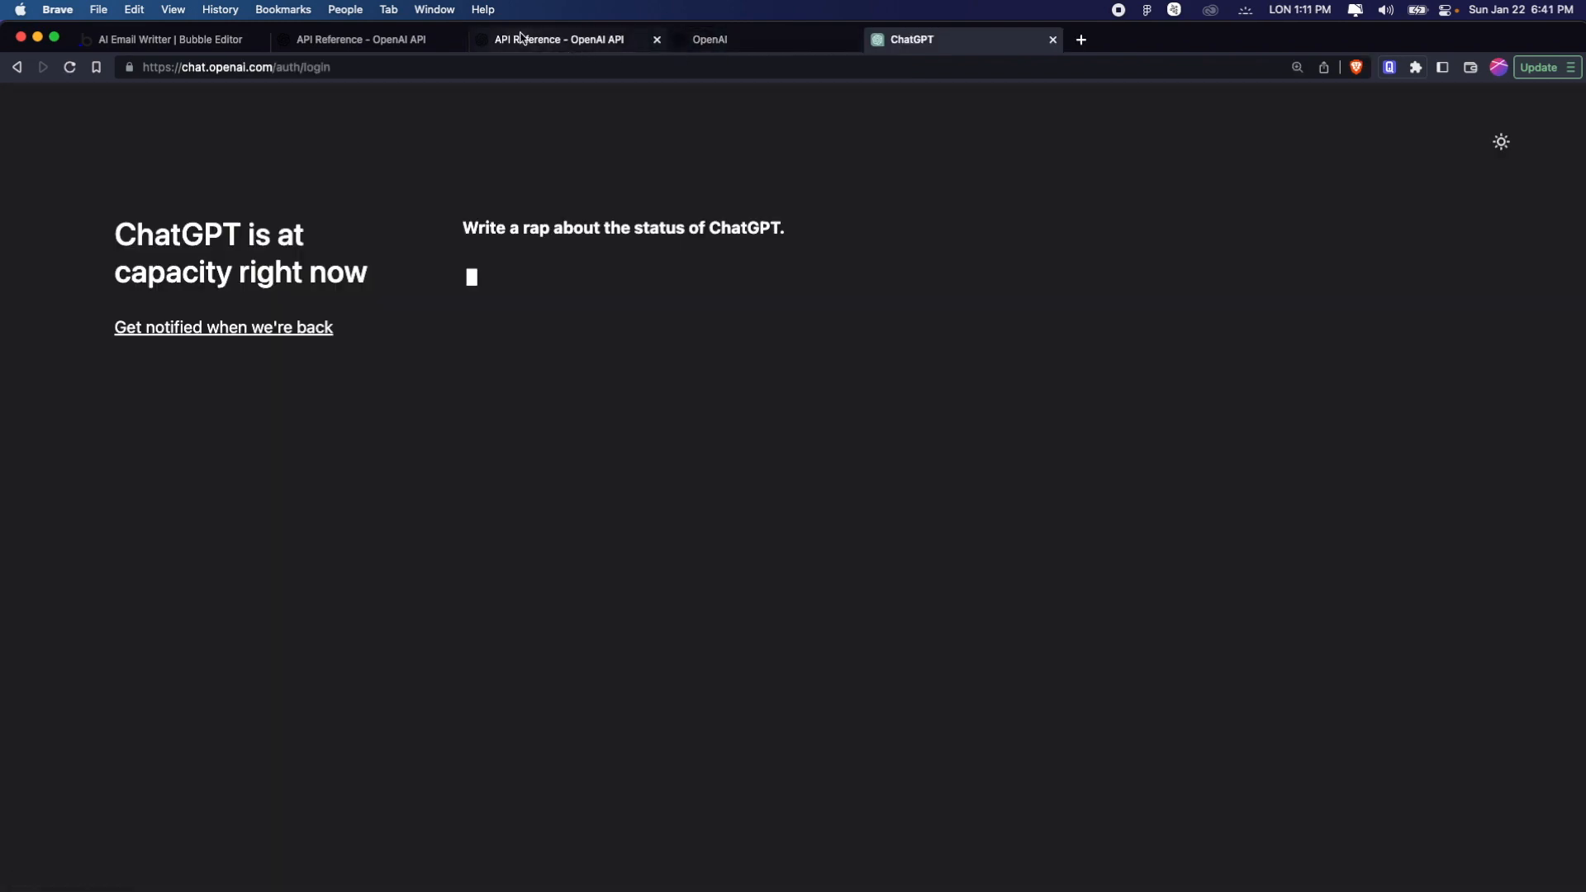
Return to the OpenAI API site and look over its Overview page down to the application types
left_click(404, 41)
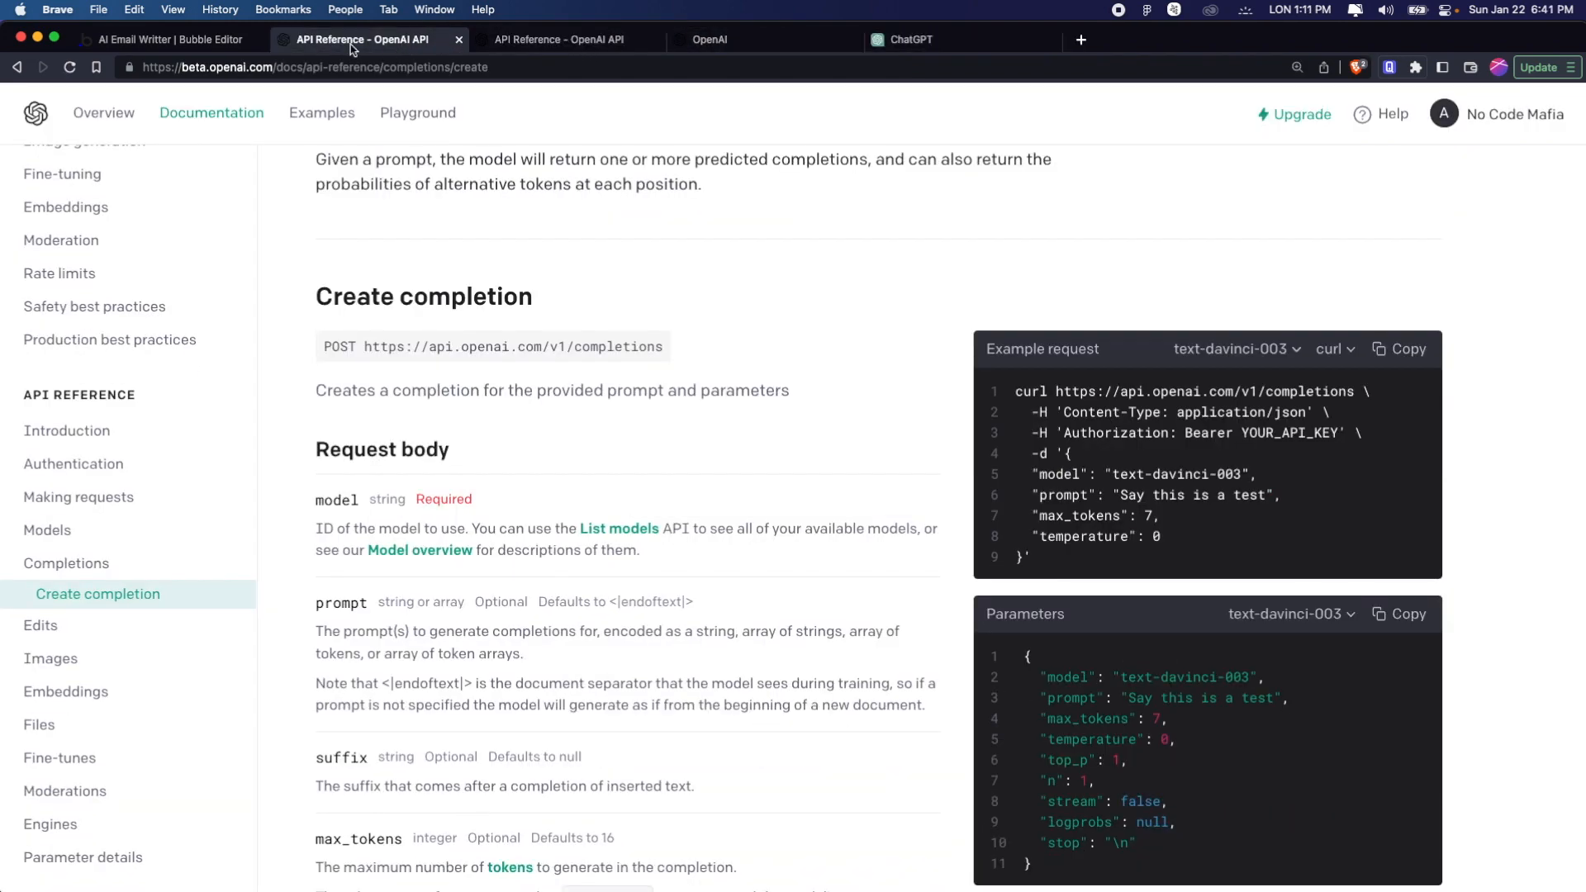
left_click(103, 113)
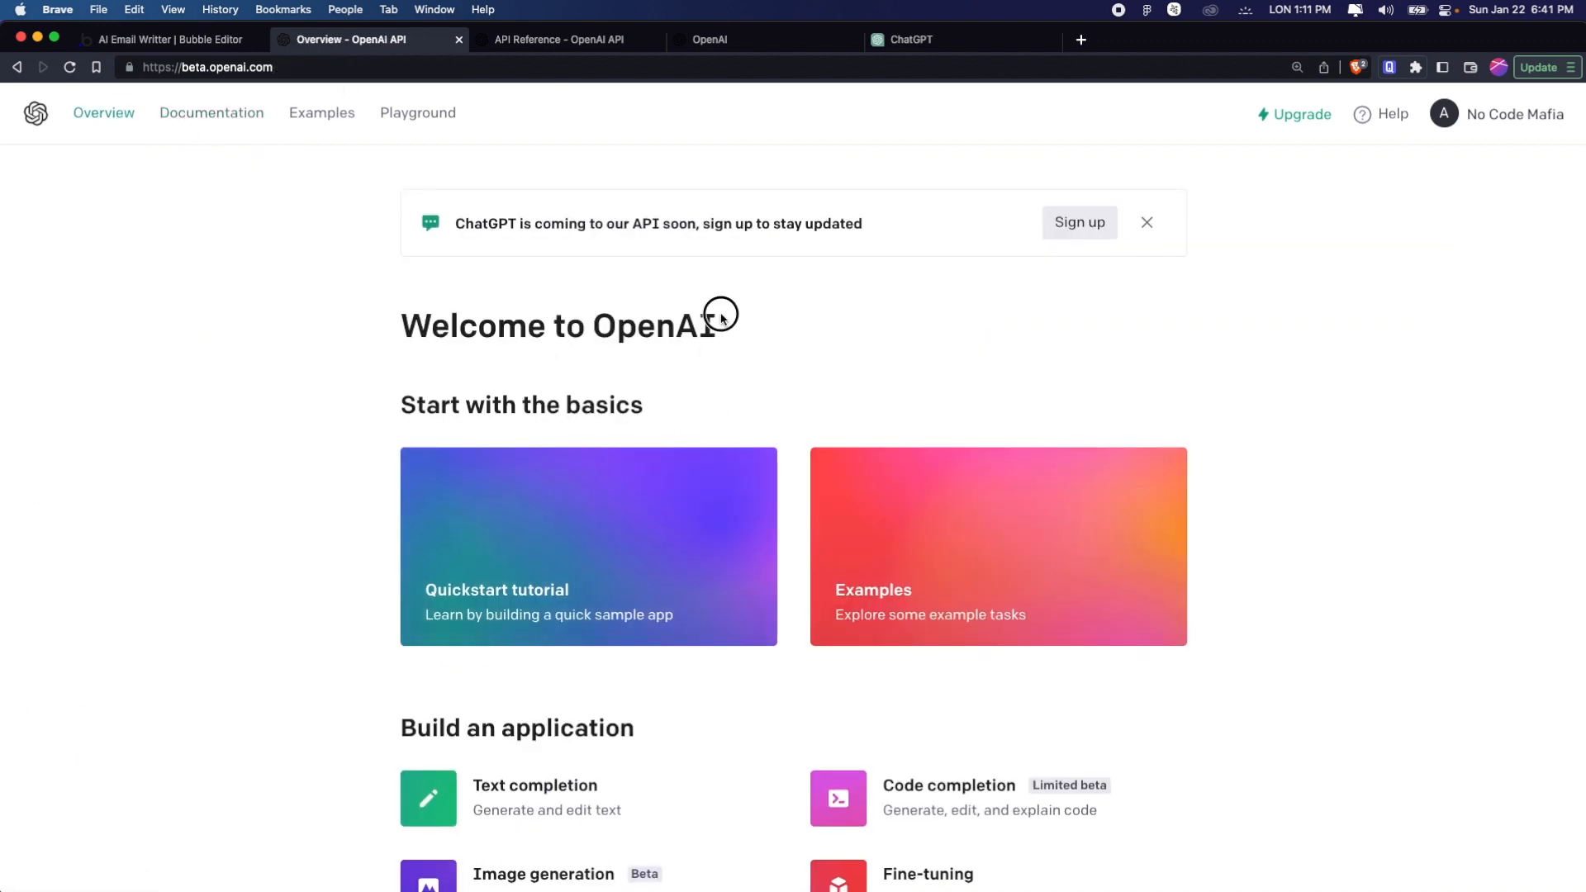
left_click_drag(712, 321, 428, 318)
scroll(732, 515, "down", 5)
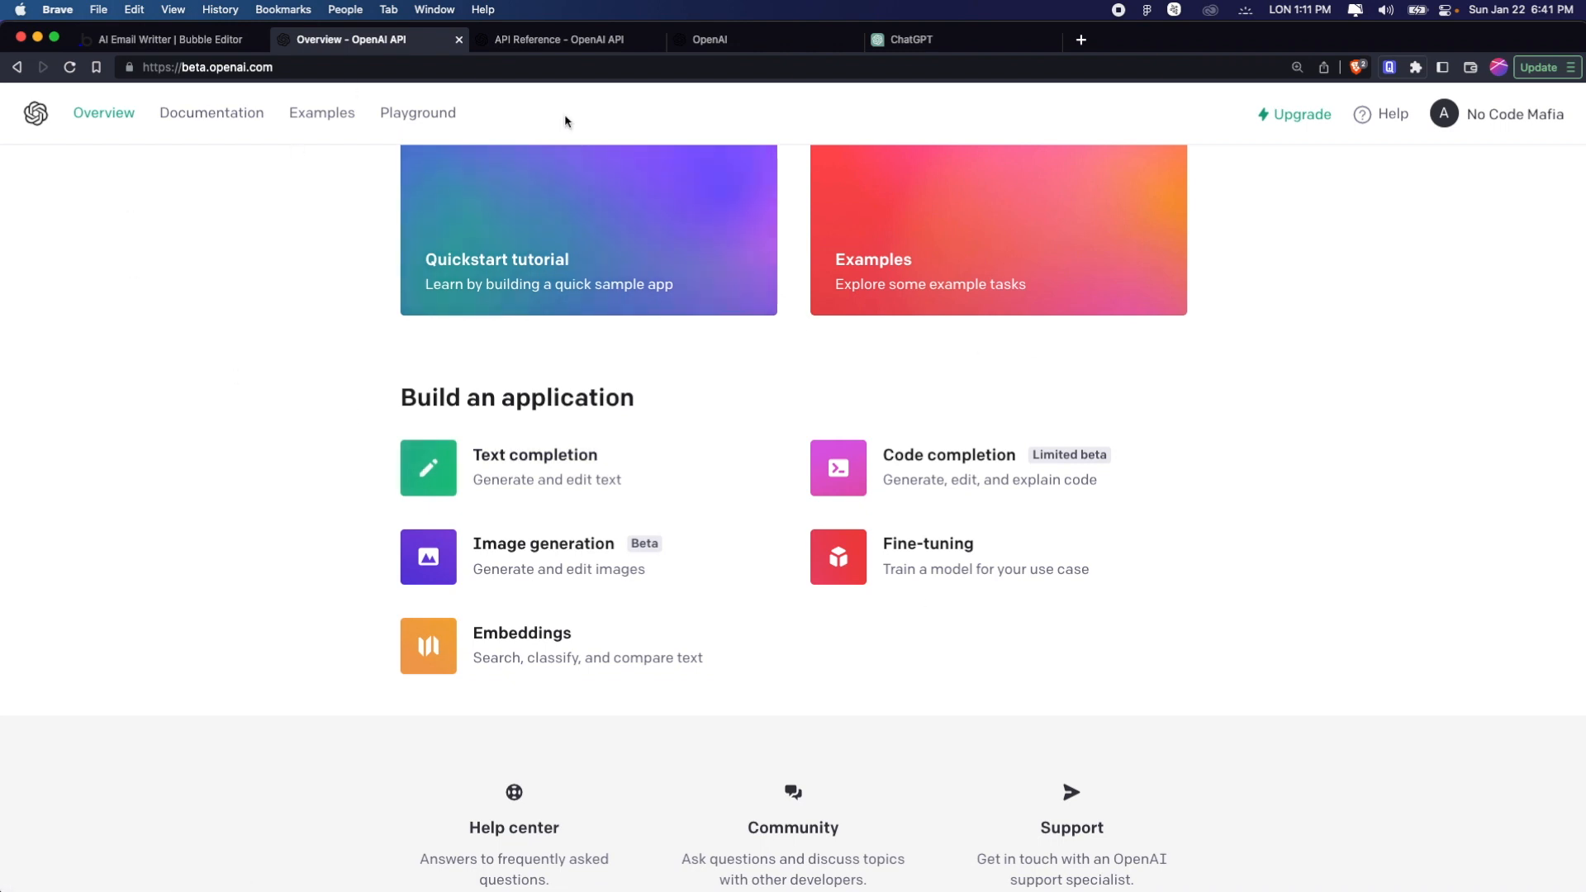
Open the Completions section of the API reference in the OpenAI documentation and examine the Create completion request
left_click(236, 124)
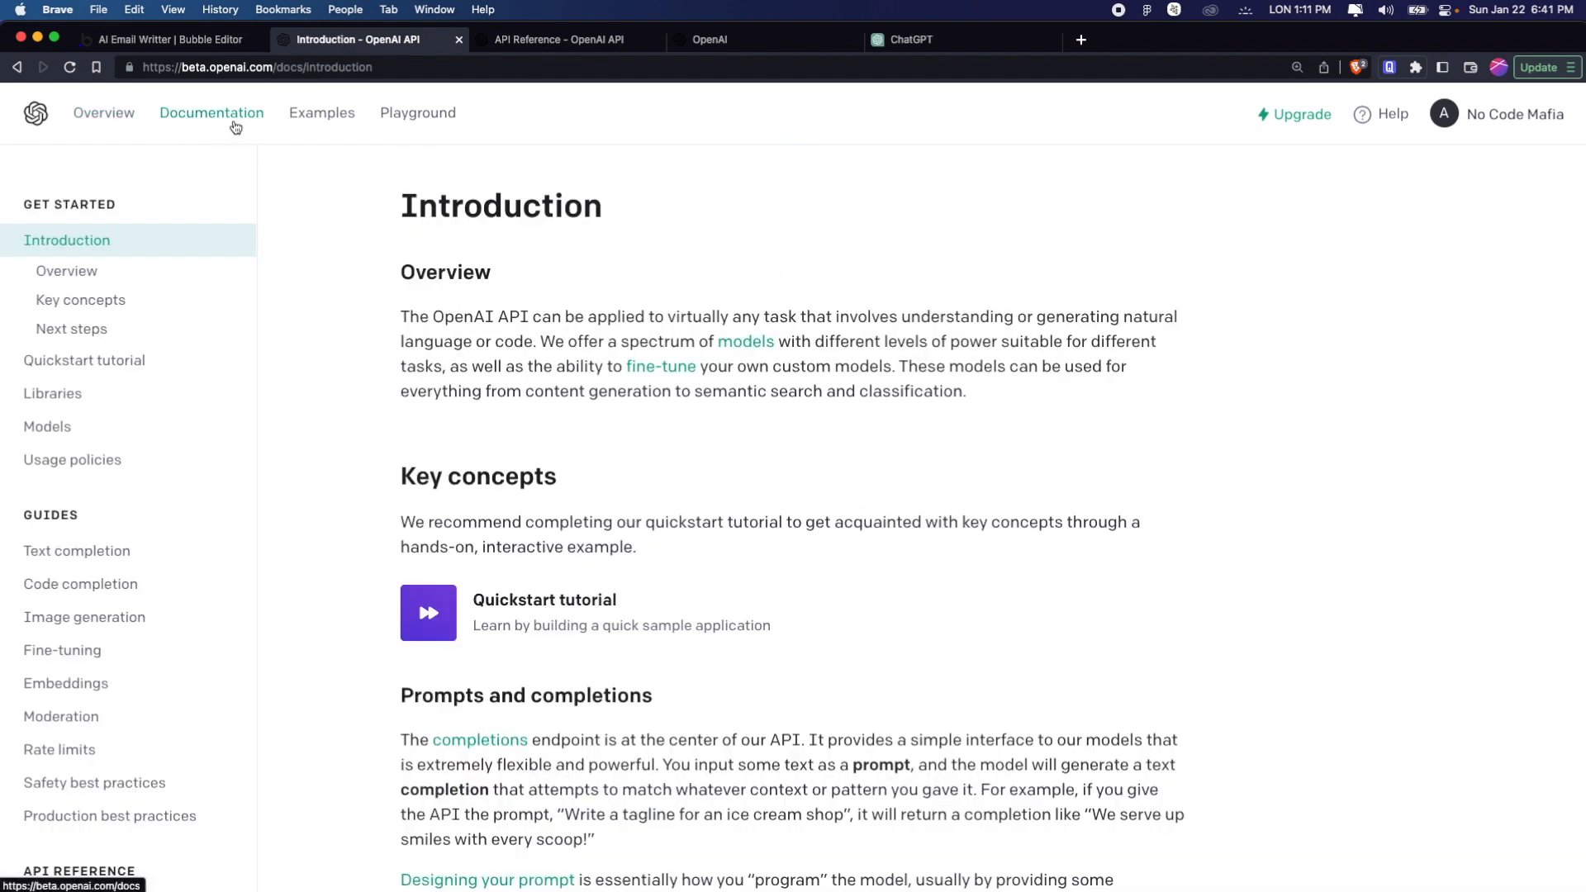
scroll(171, 529, "down", 5)
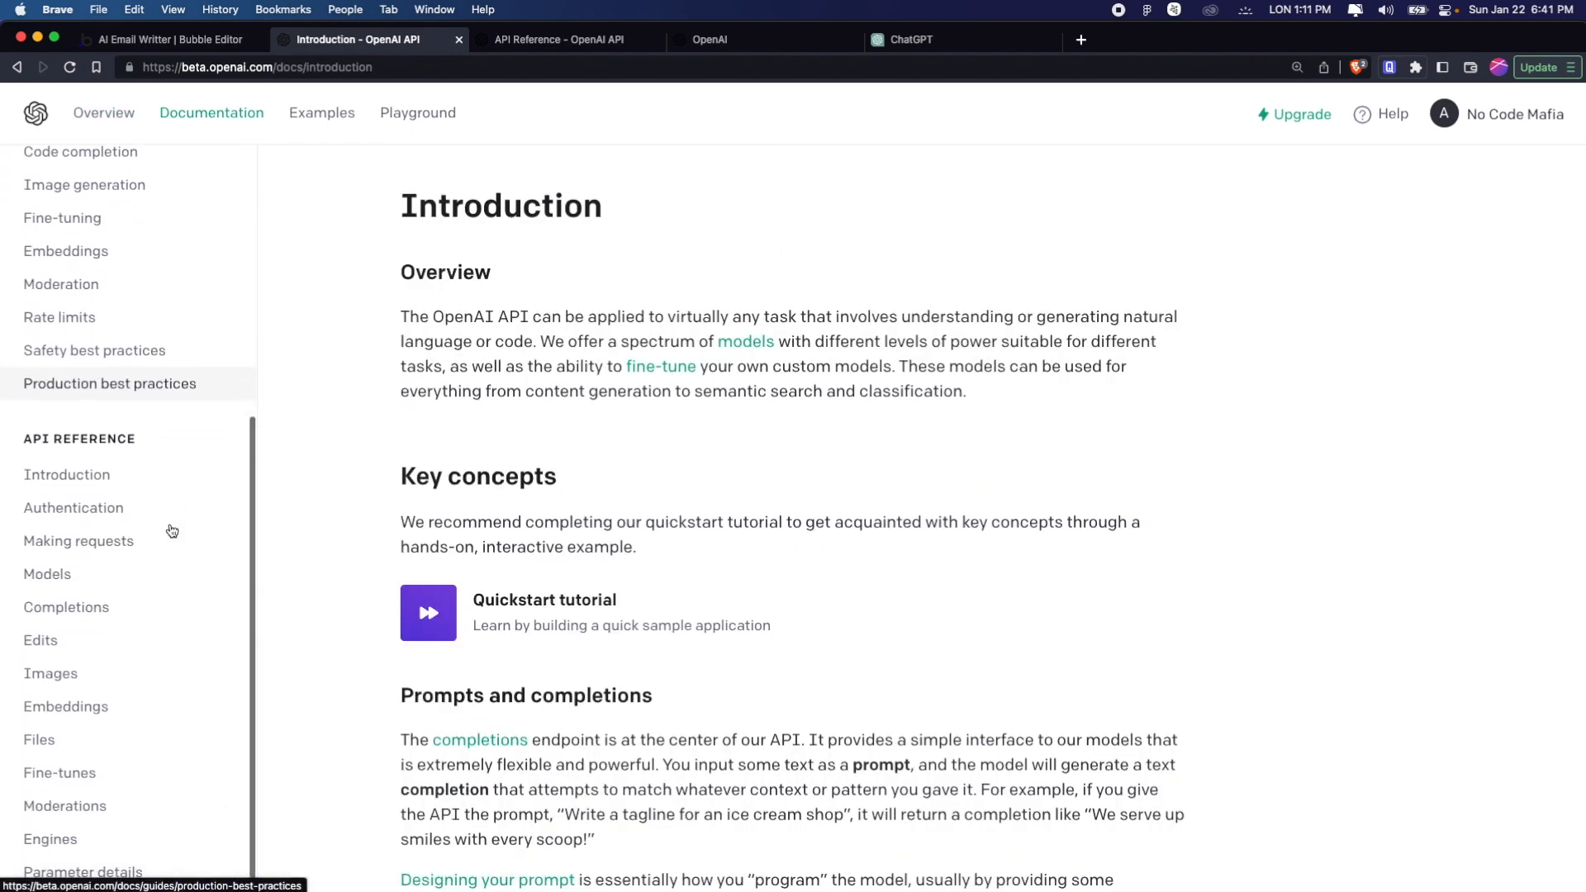
left_click(171, 533)
left_click(107, 592)
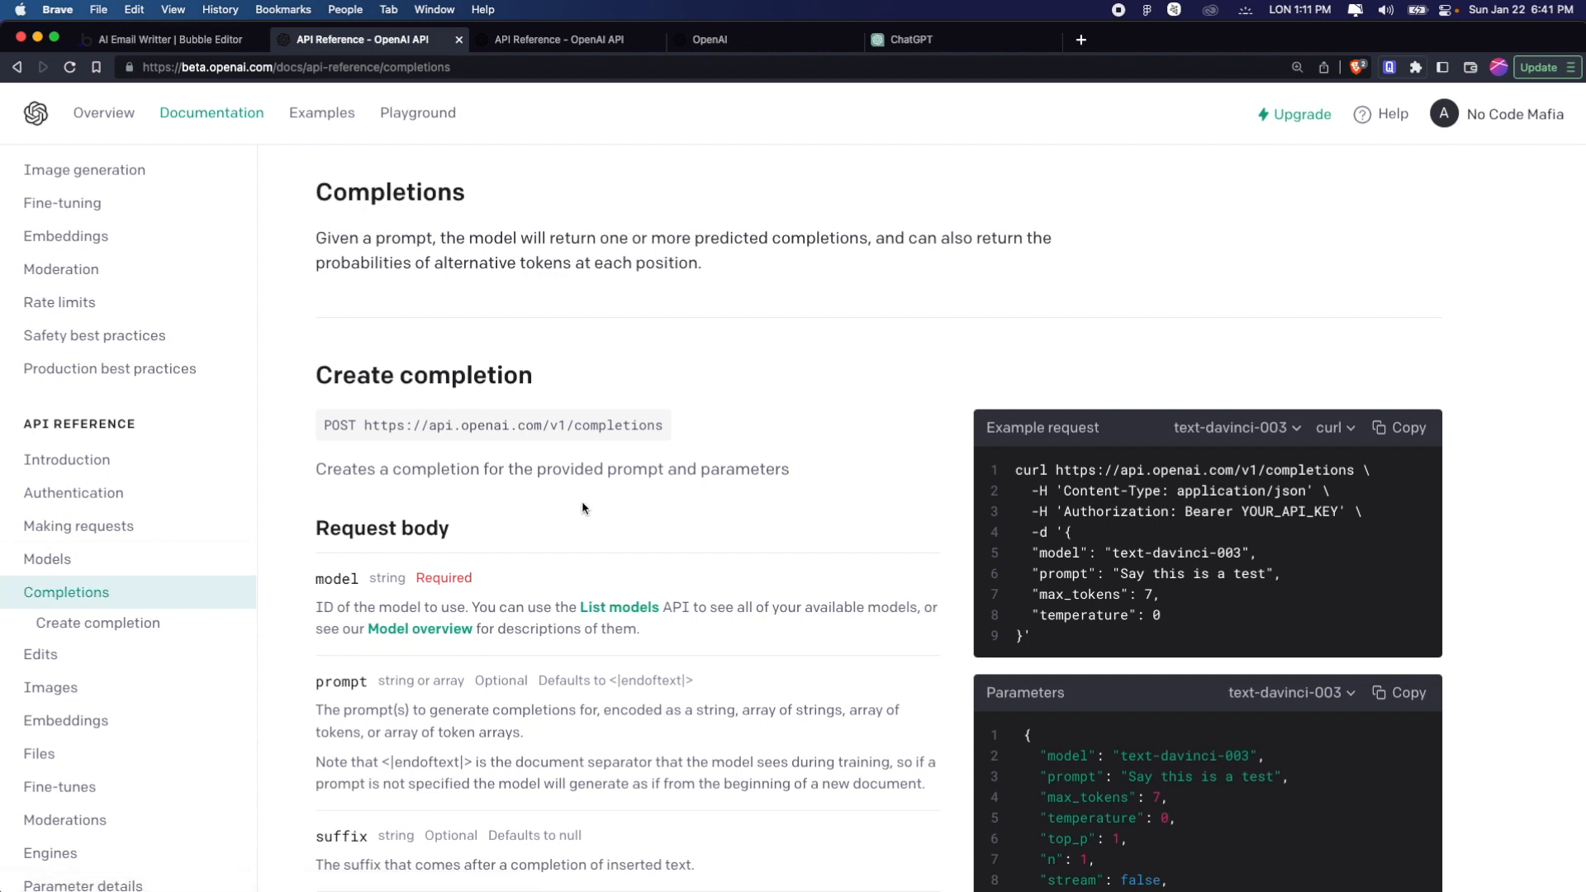
scroll(585, 488, "down", 3)
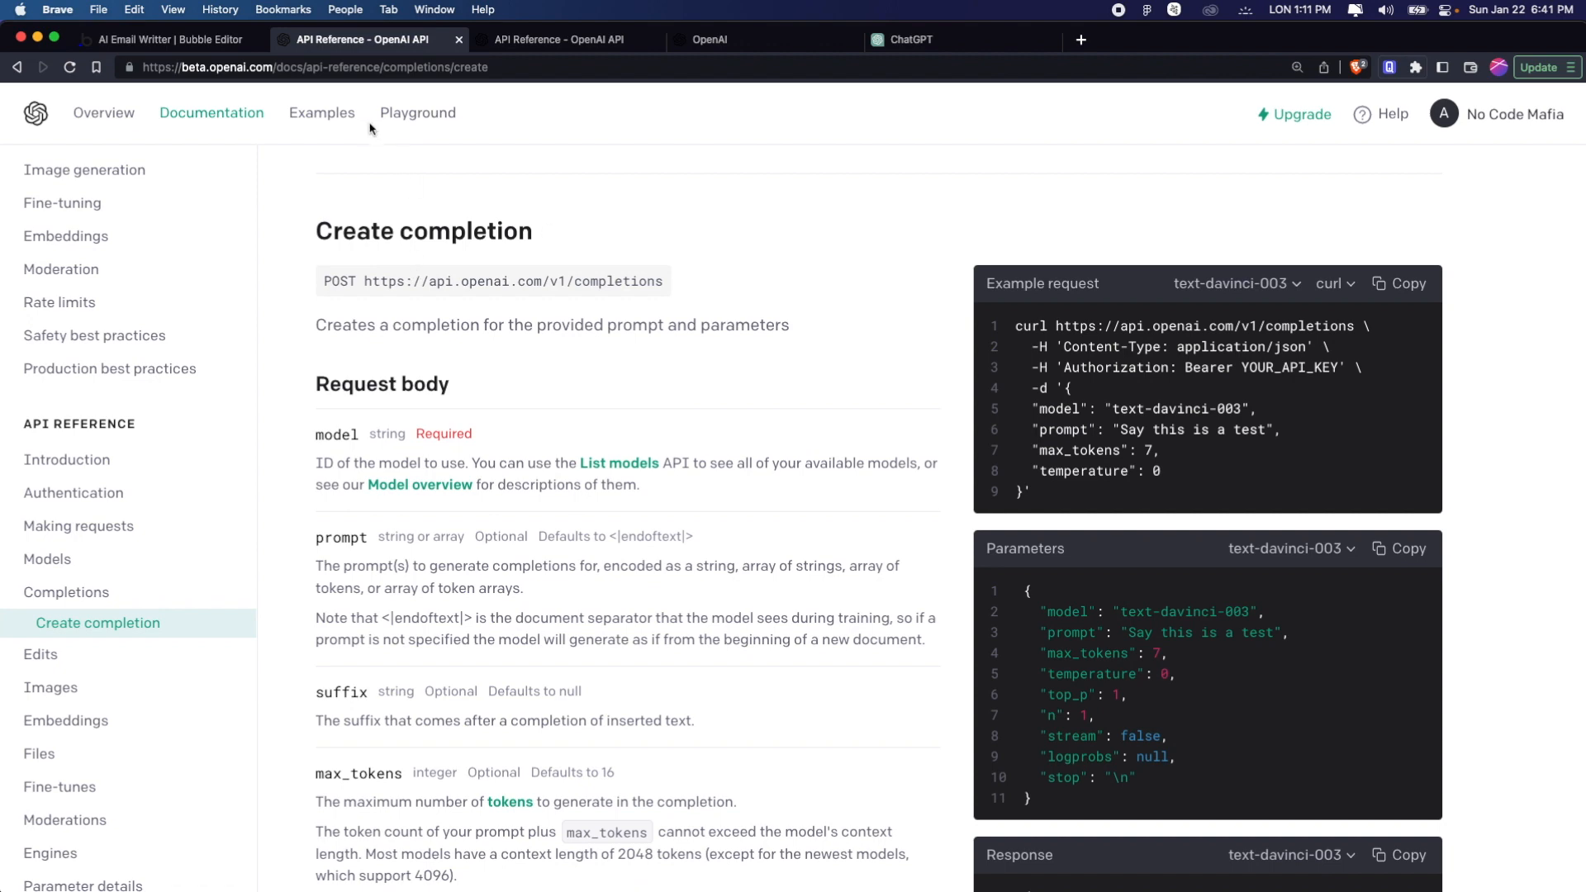
Switch to the Bubble editor and open the settings of the installed API Connector plugin
left_click(139, 40)
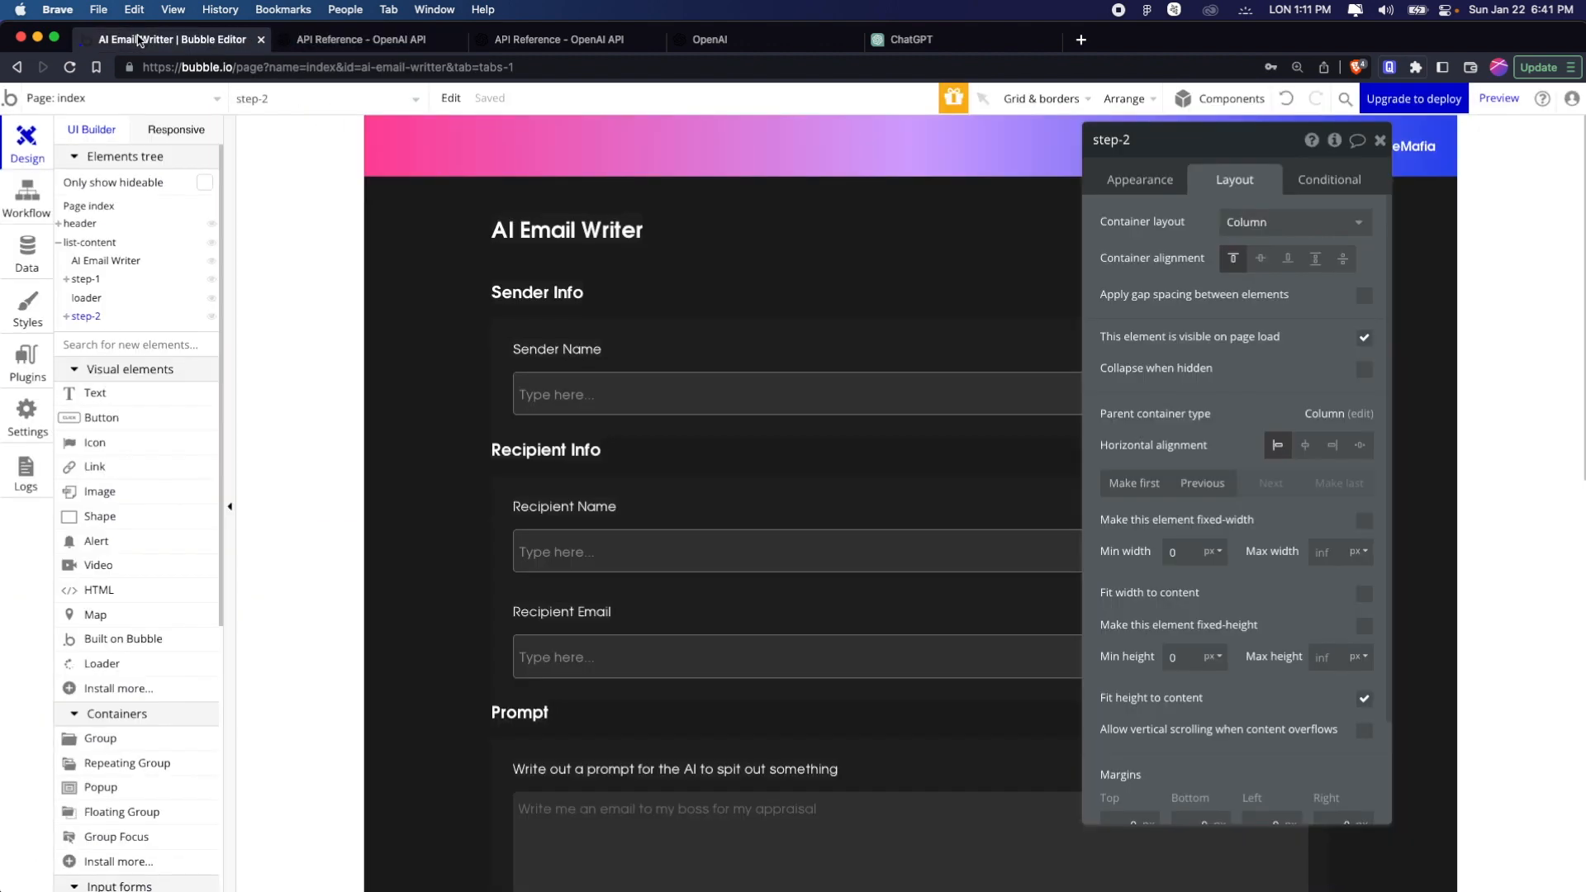
left_click(446, 367)
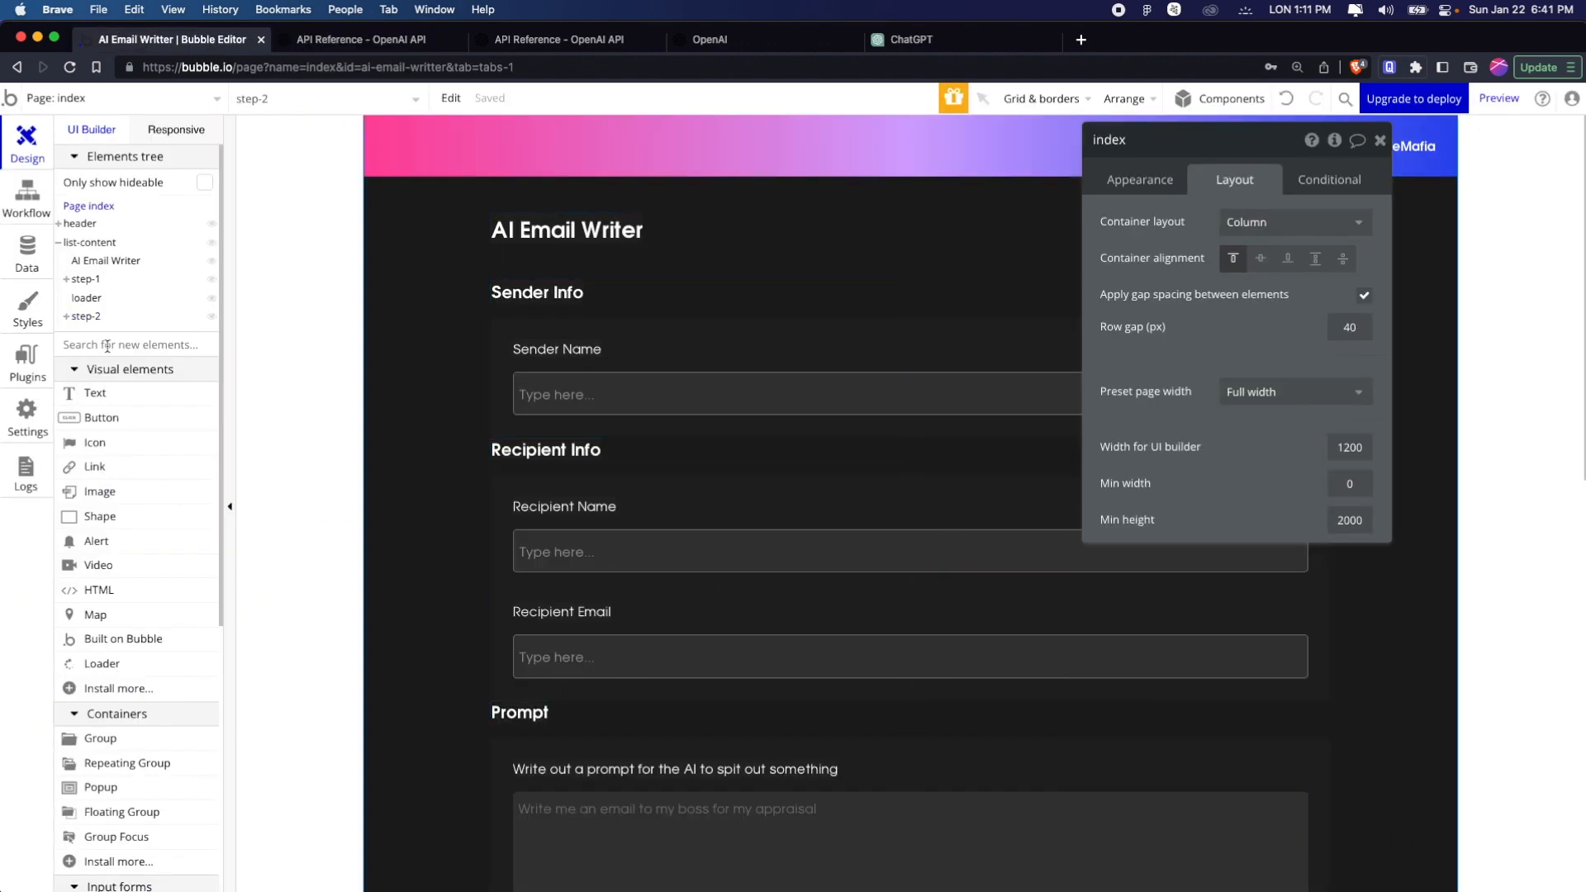
left_click(25, 413)
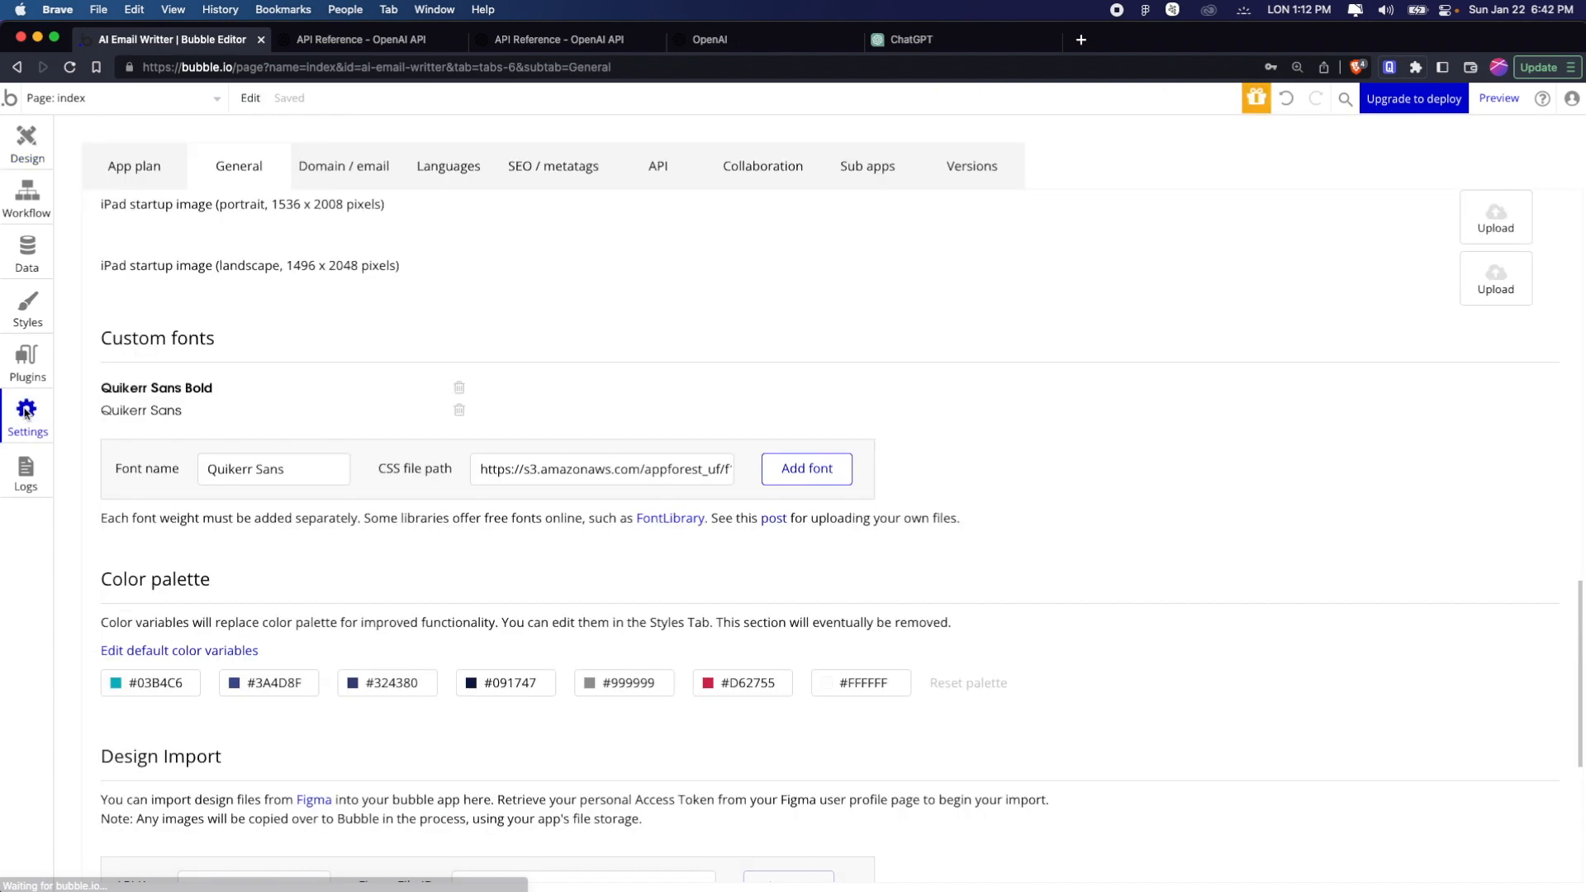
left_click(26, 358)
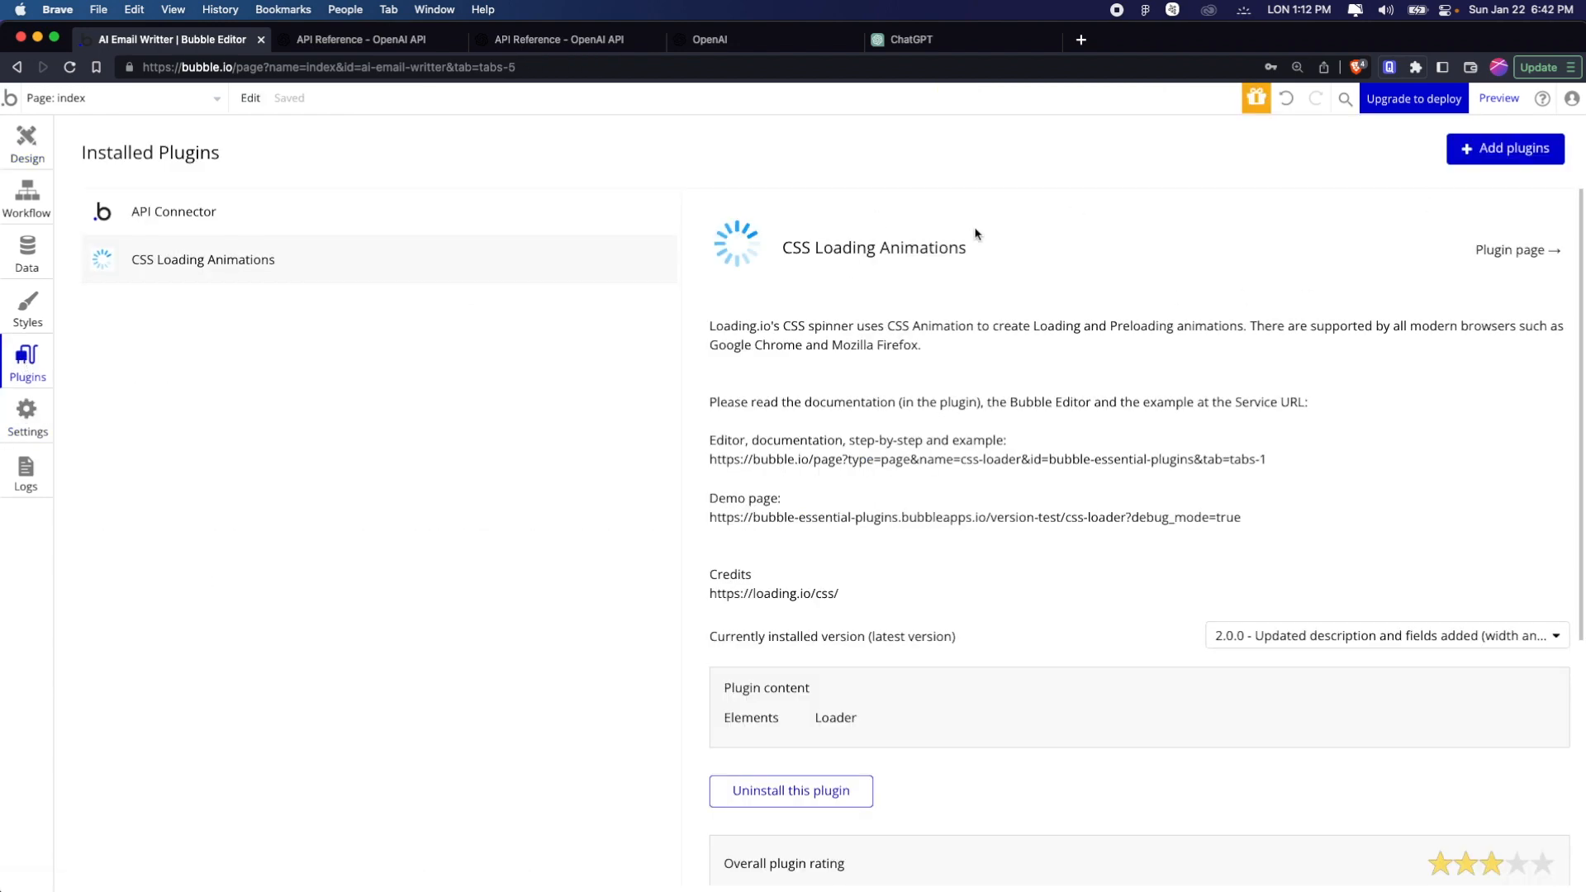
left_click(218, 219)
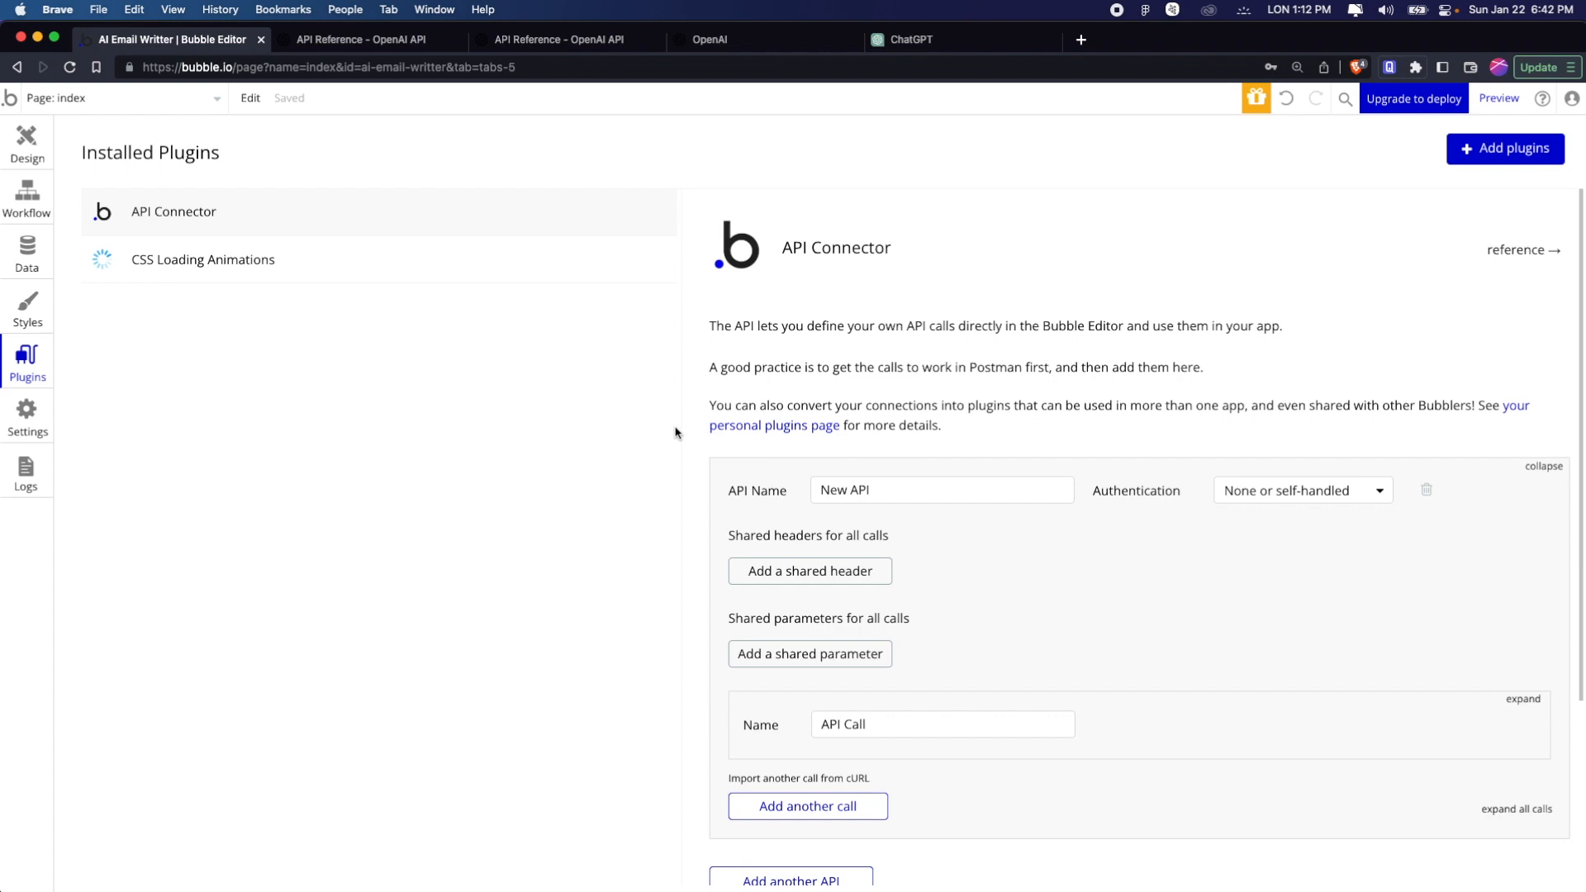
Name the new API "Open AI Completions" in the API Connector
left_click(901, 493)
scroll(901, 493, "down", 1)
key("super+a")
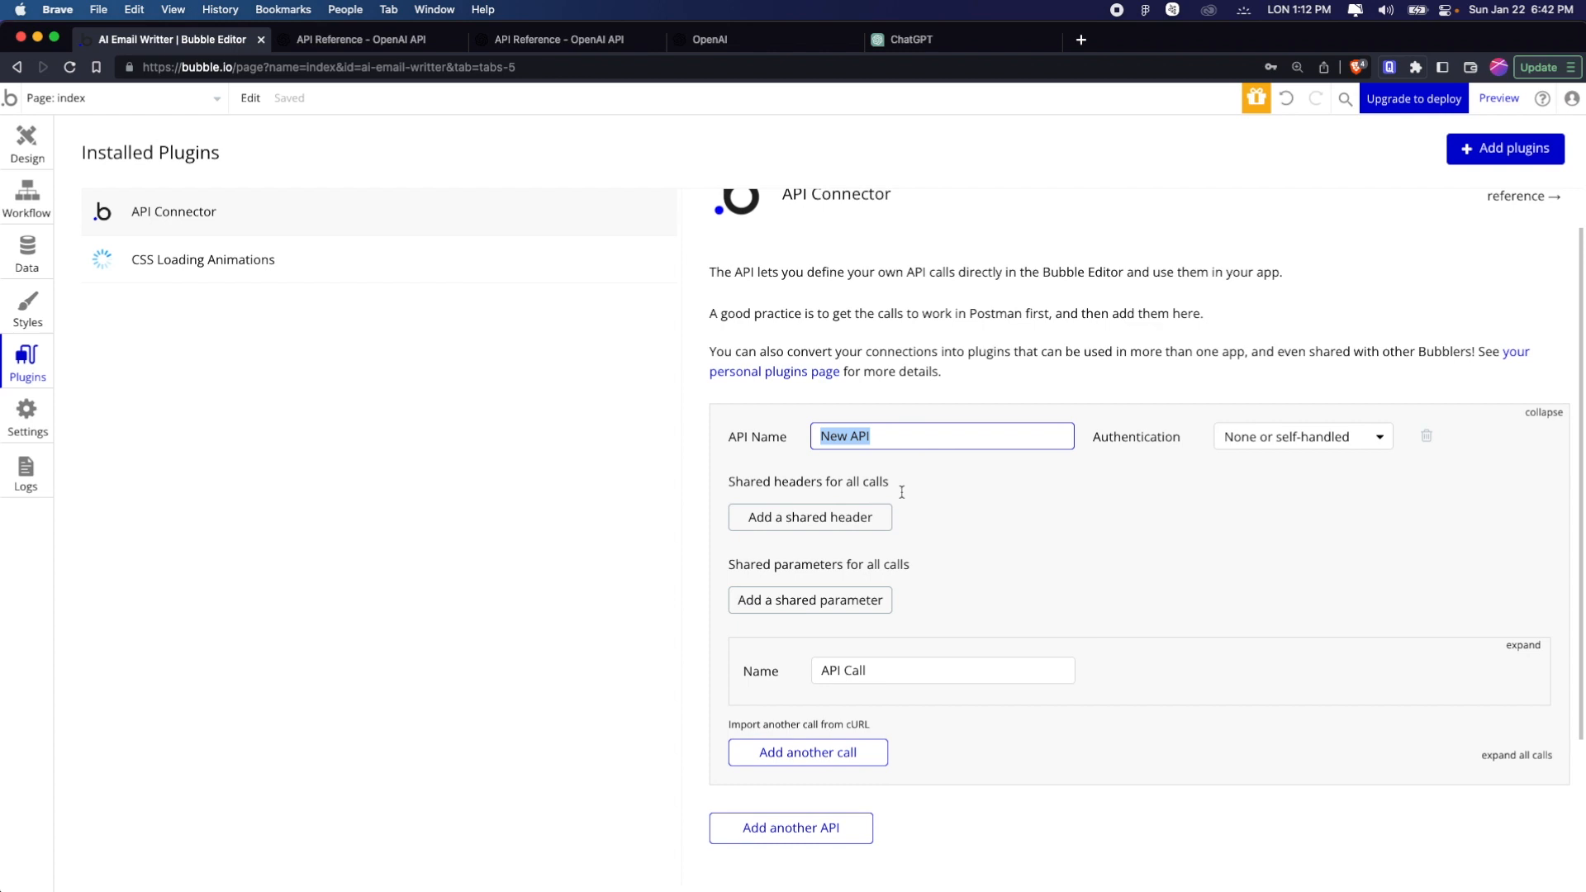
type("Open AI Completions")
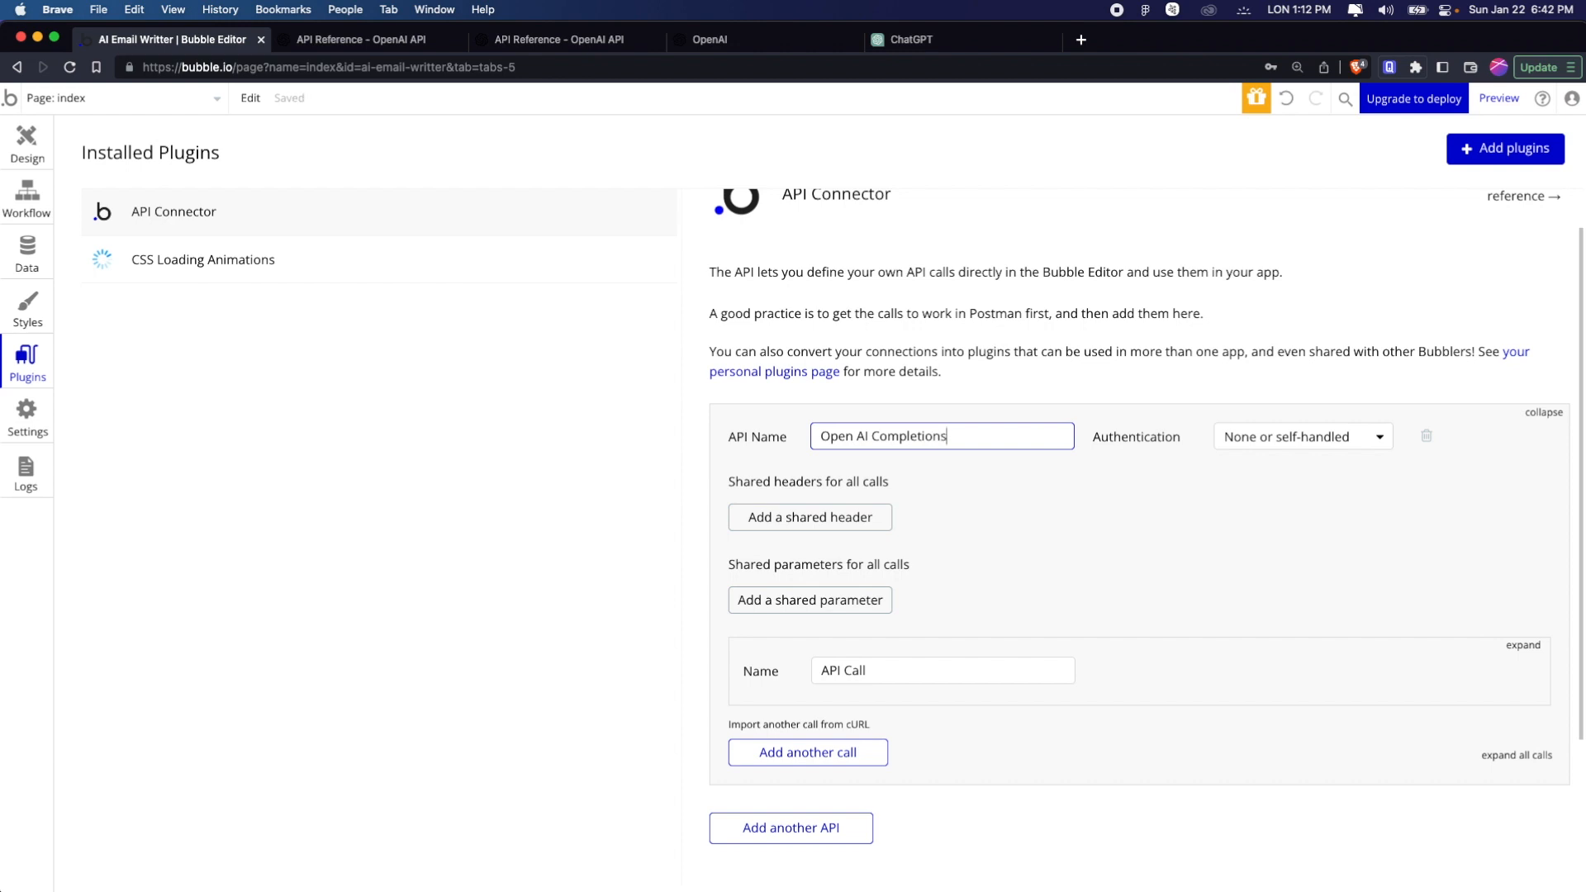
Expand the API call and name it "Completions"
left_click(899, 666)
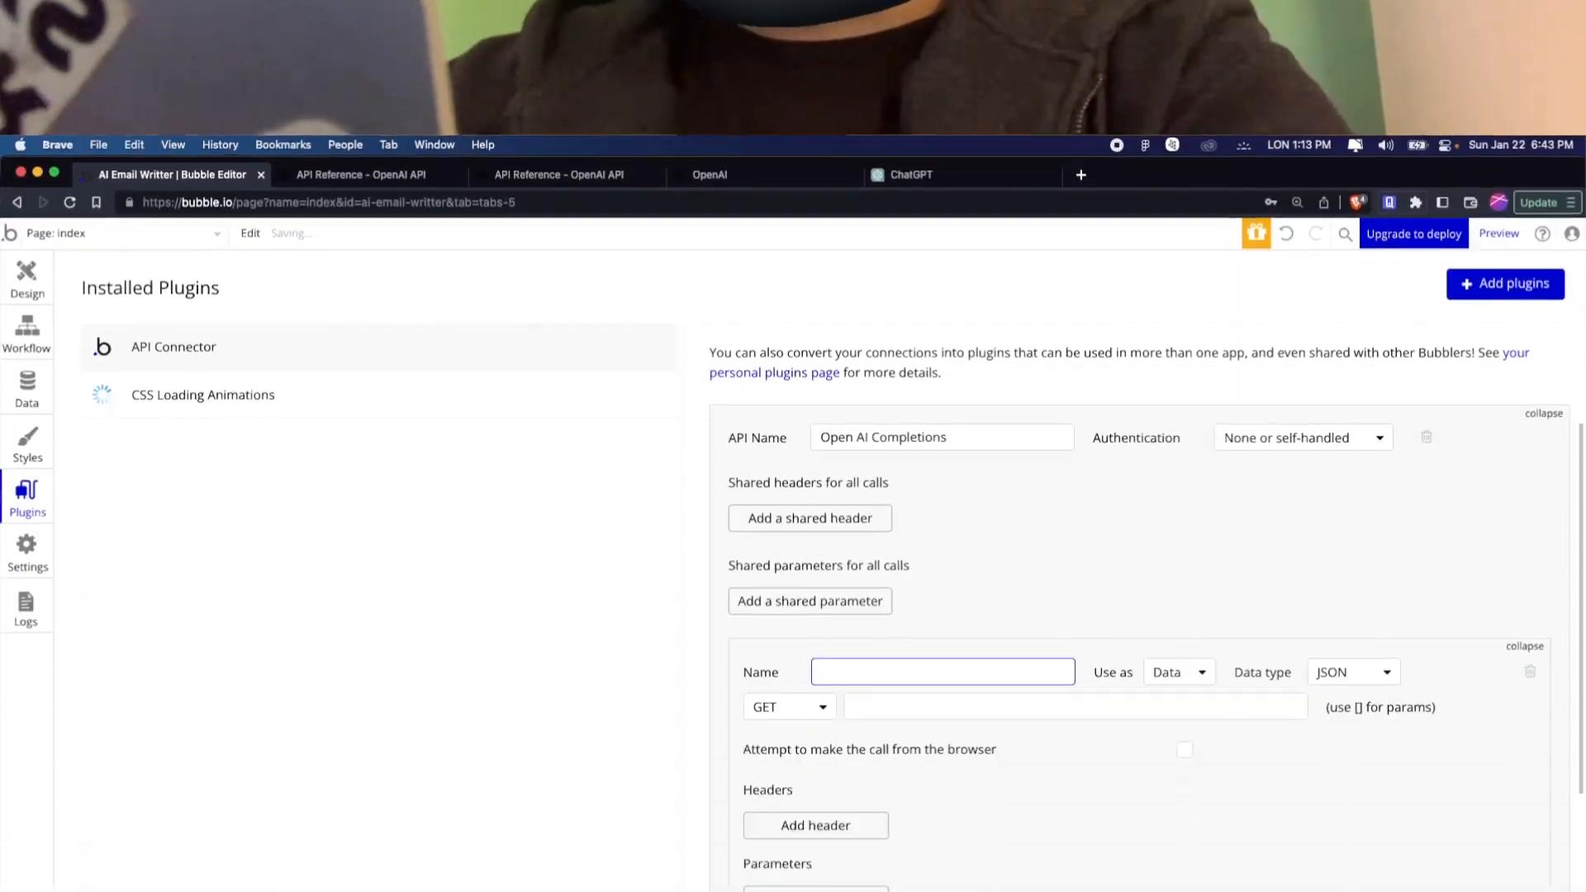
type("C")
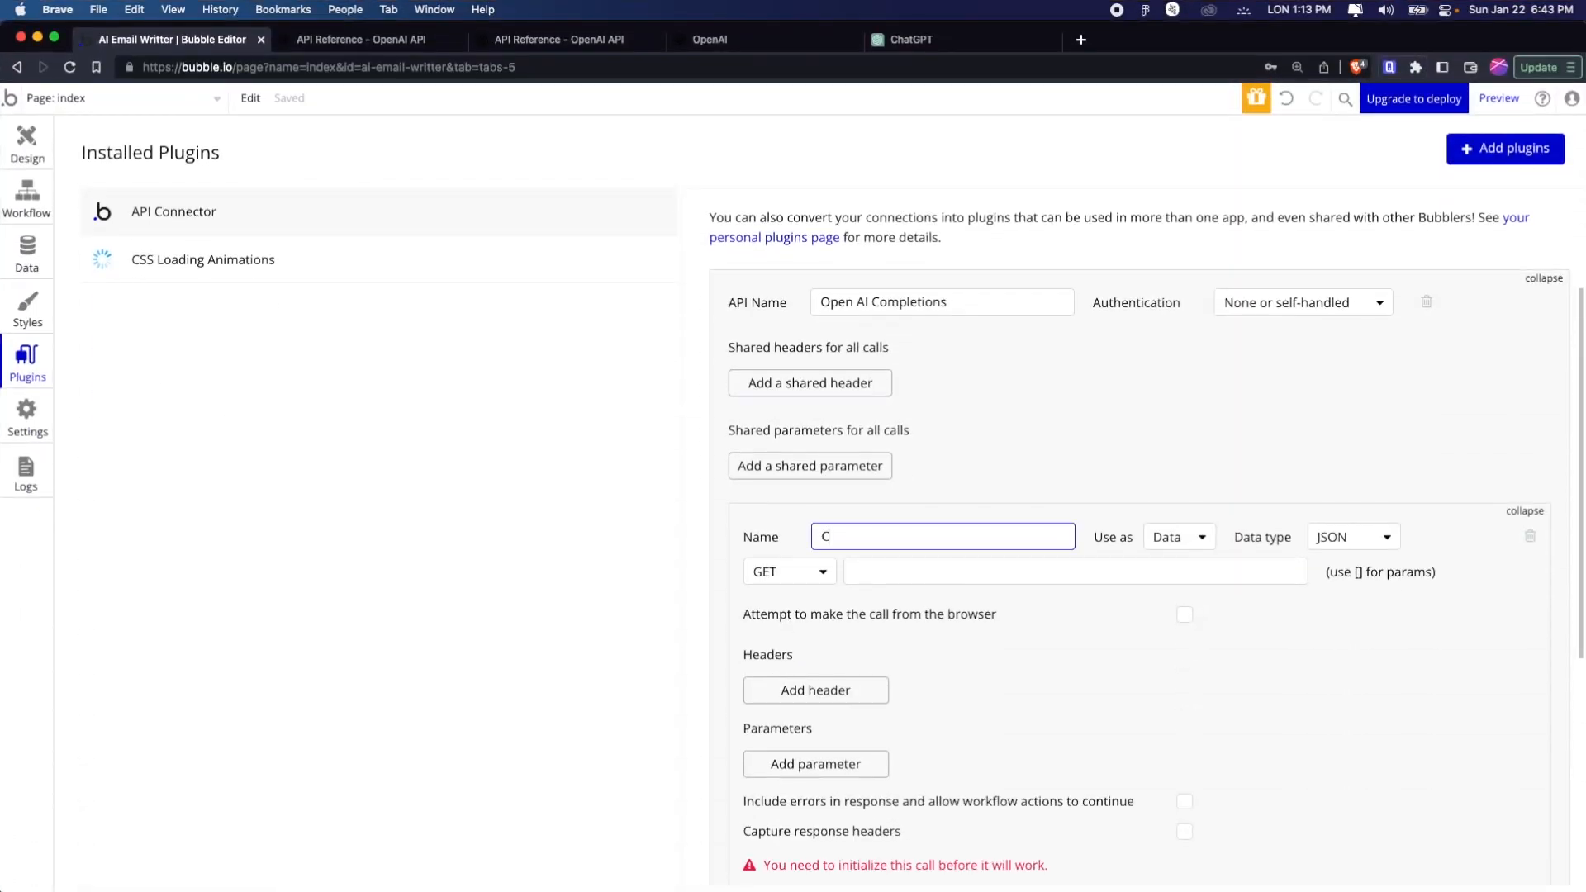
type("ompletions")
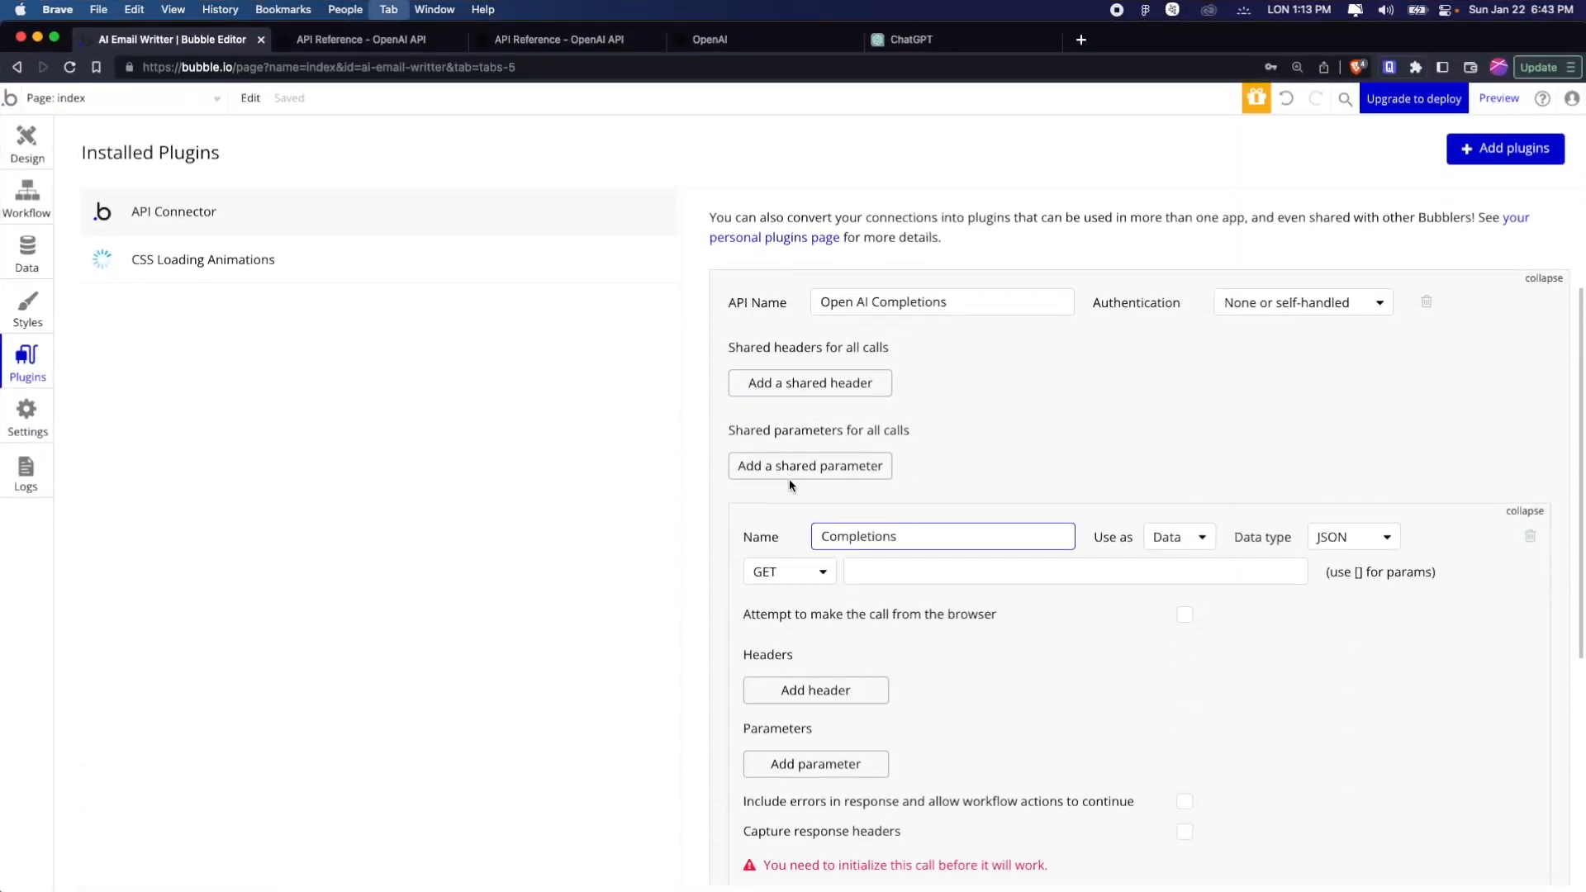
key("ctrl+Tab")
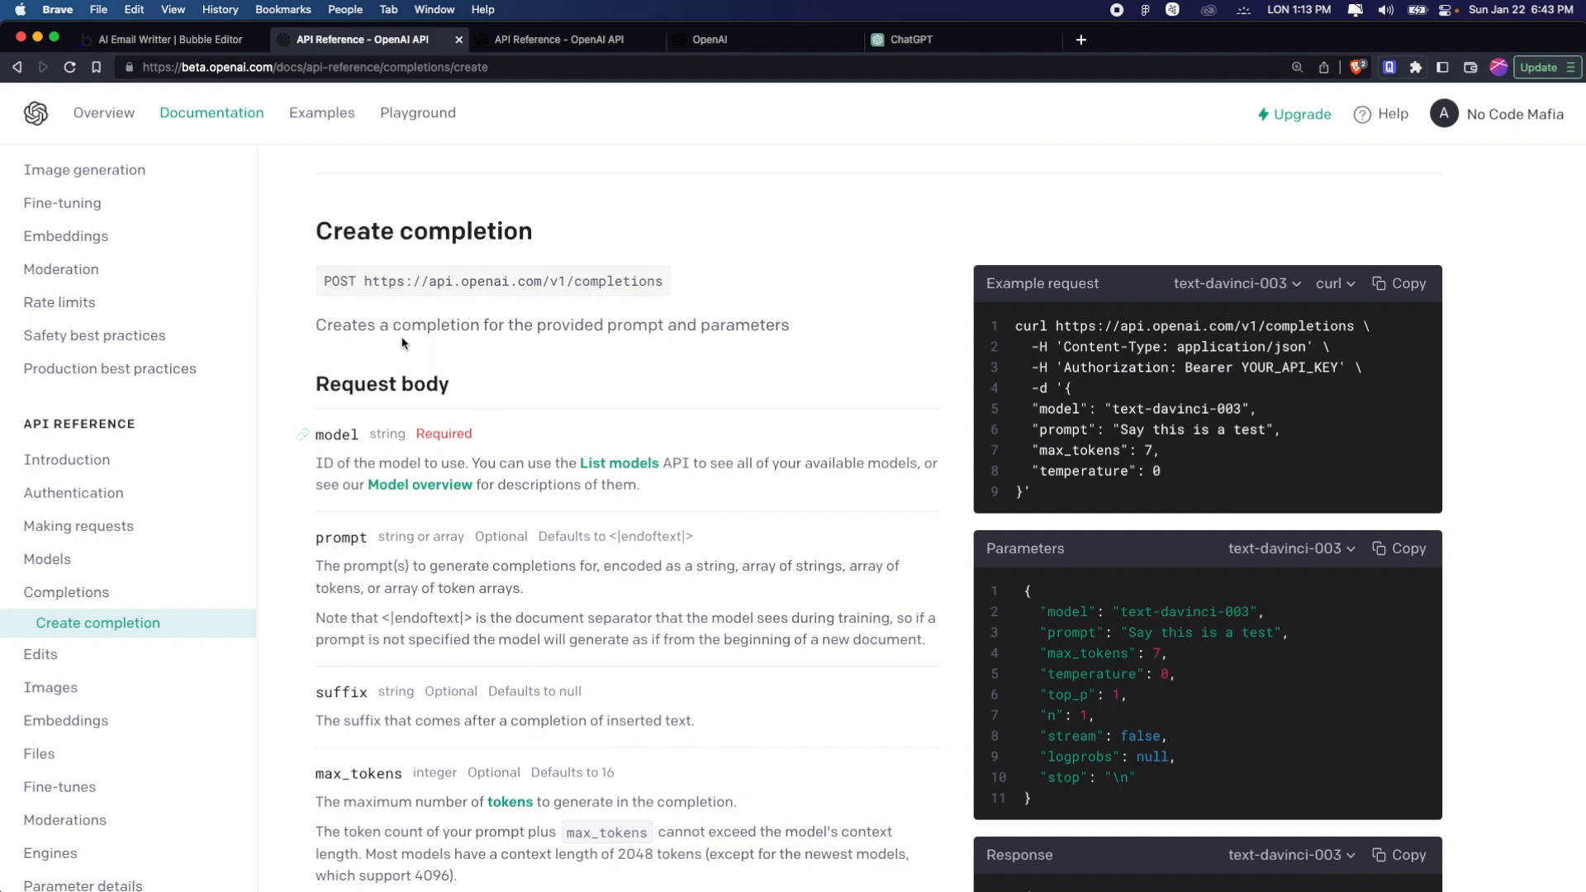
left_click_drag(326, 282, 670, 290)
key("super+c")
left_click(386, 281)
key("ctrl+shift+tab")
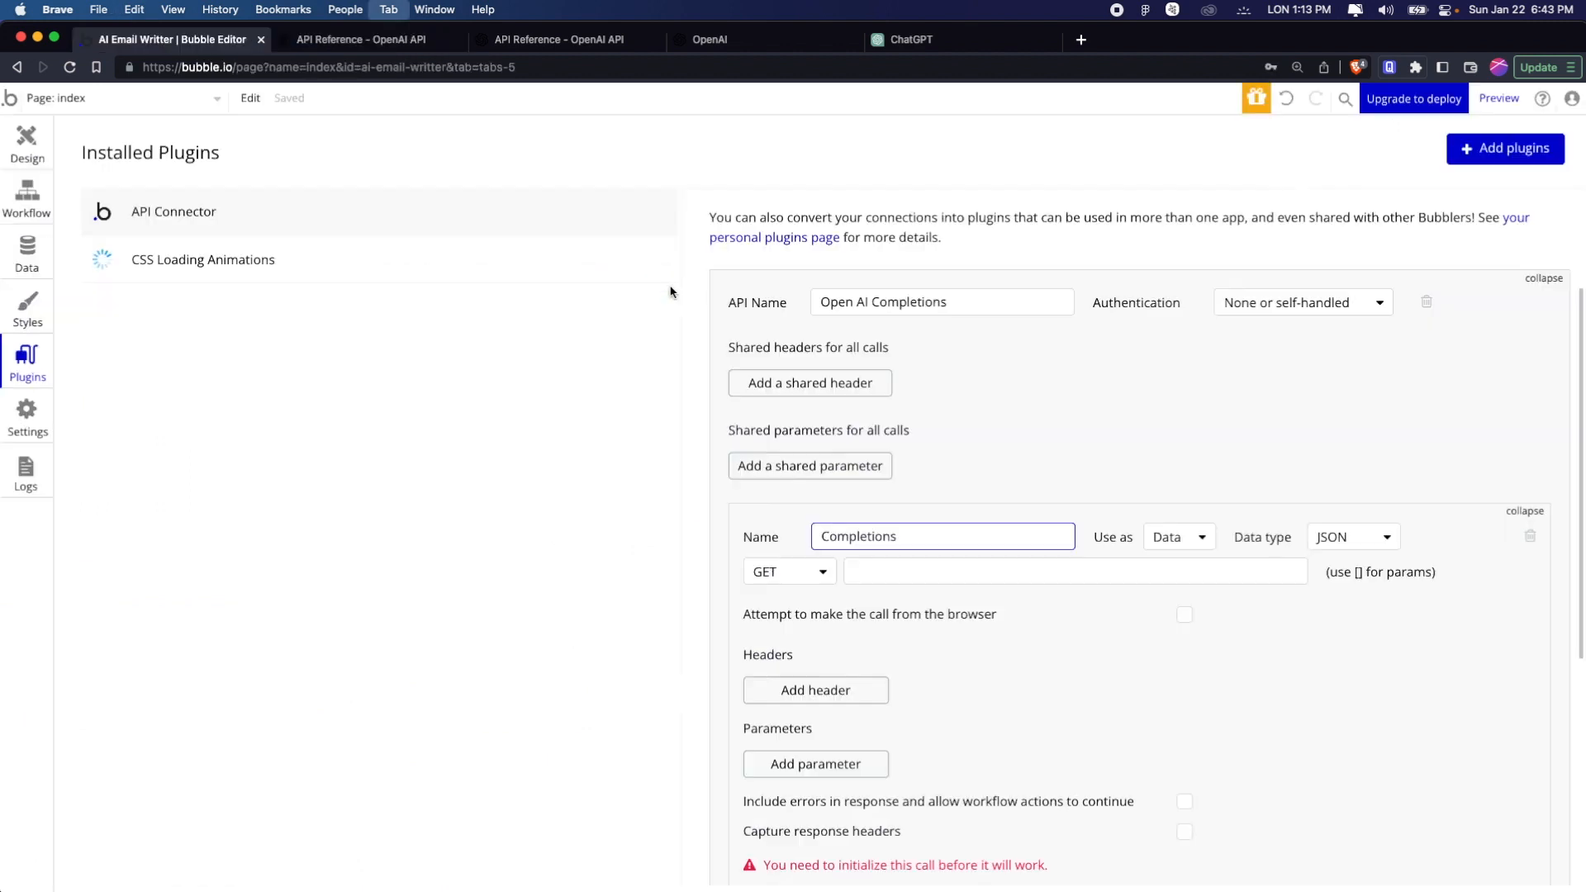
left_click(907, 572)
key("super+v")
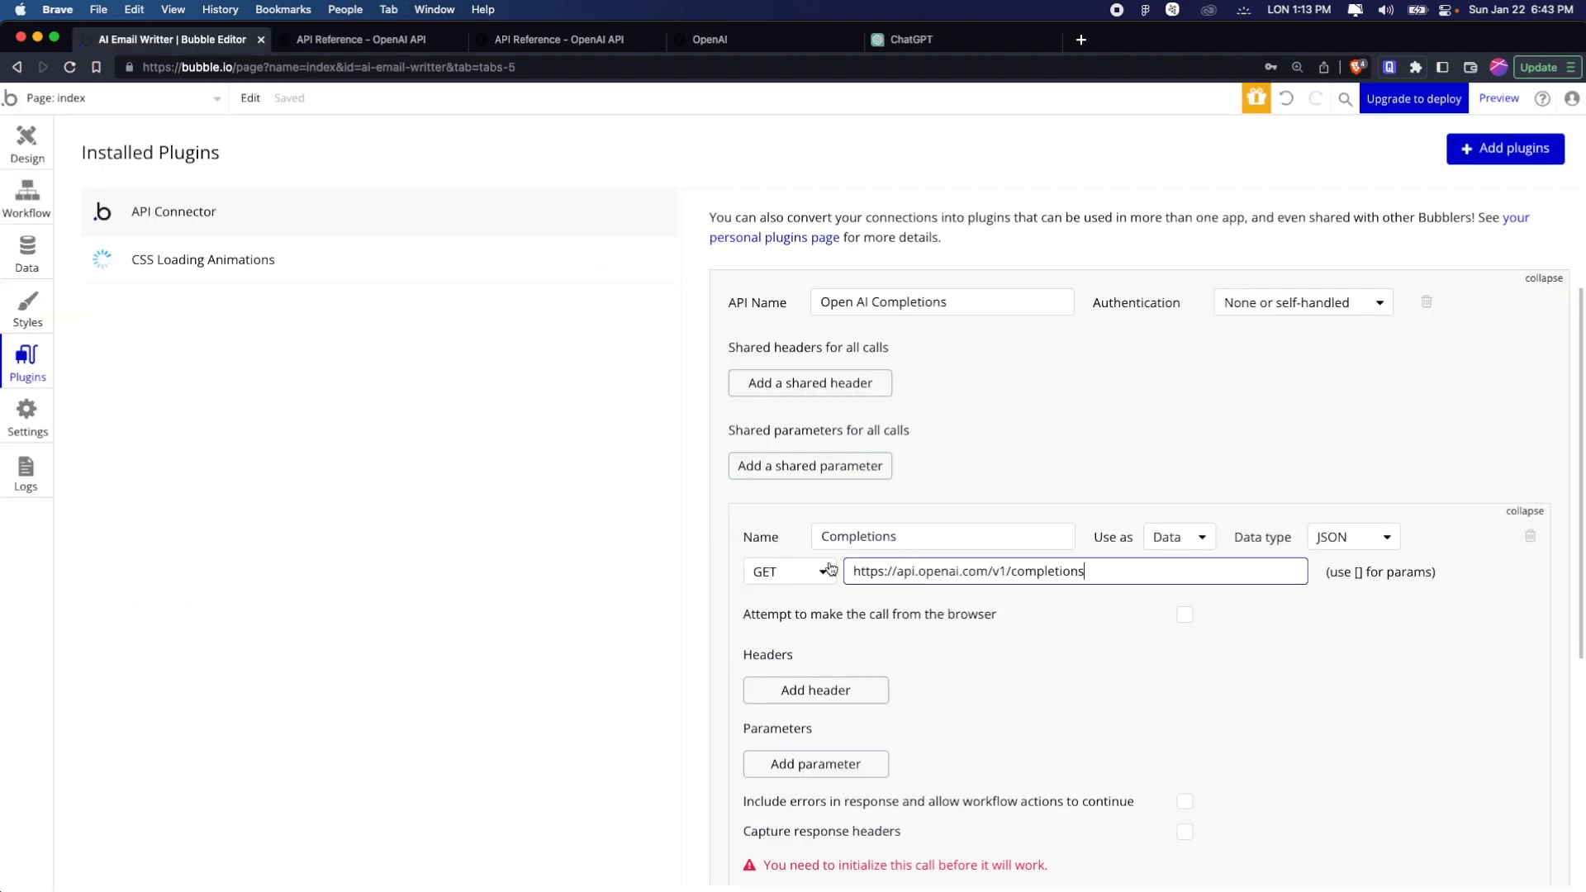
left_click(823, 572)
left_click(812, 626)
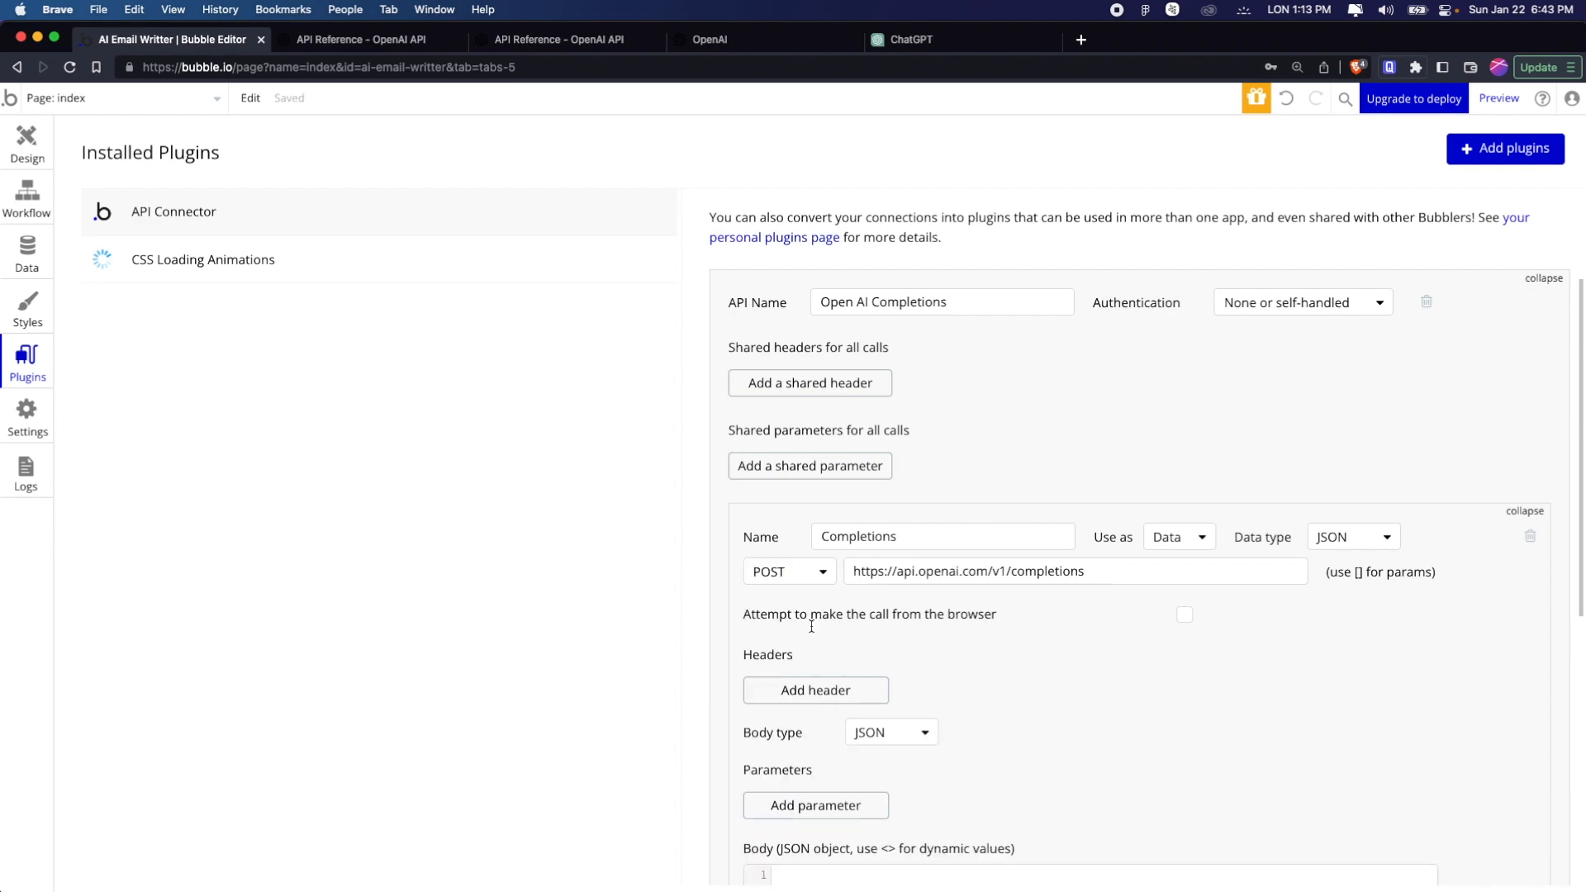
scroll(812, 626, "down", 2)
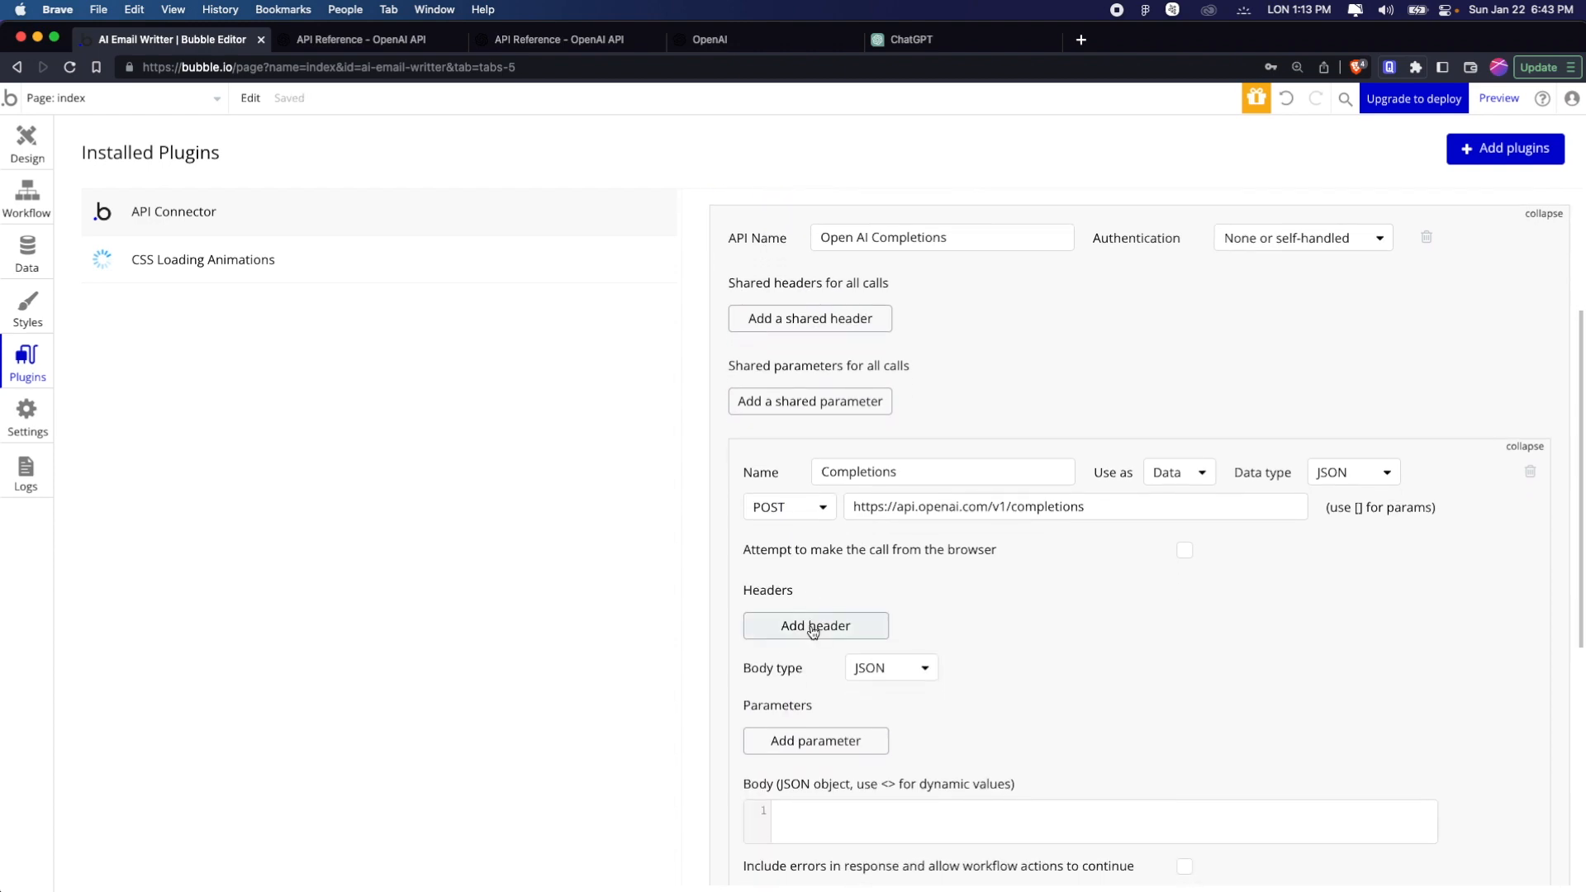
Open the Authentication section of the OpenAI API reference and examine the Authorization header in the example curl command
key("ctrl+tab")
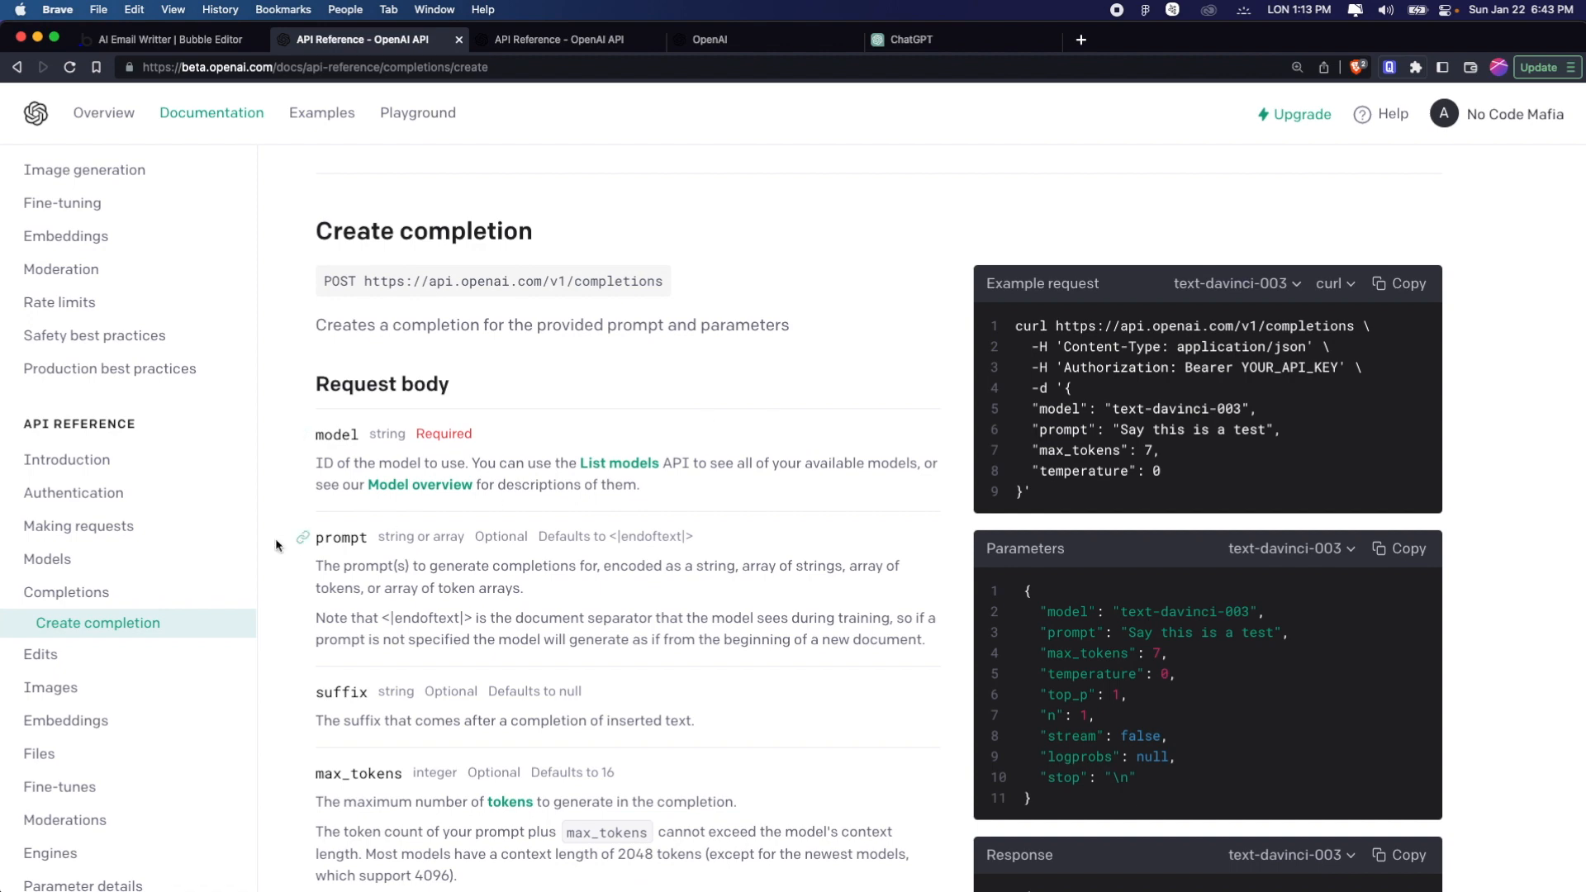
left_click(148, 494)
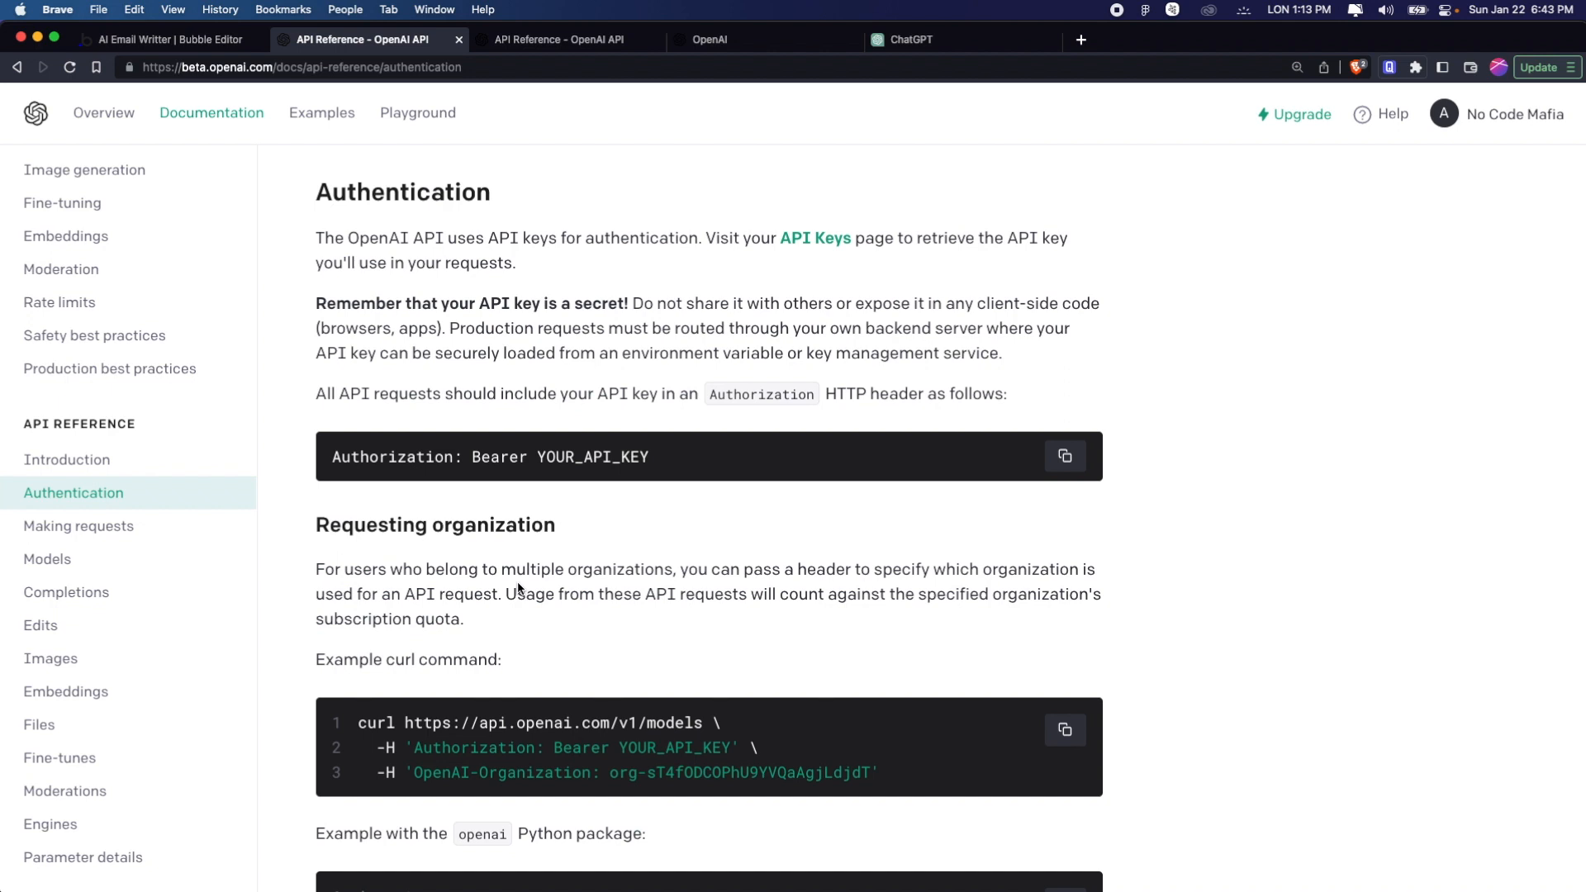
scroll(519, 587, "down", 2)
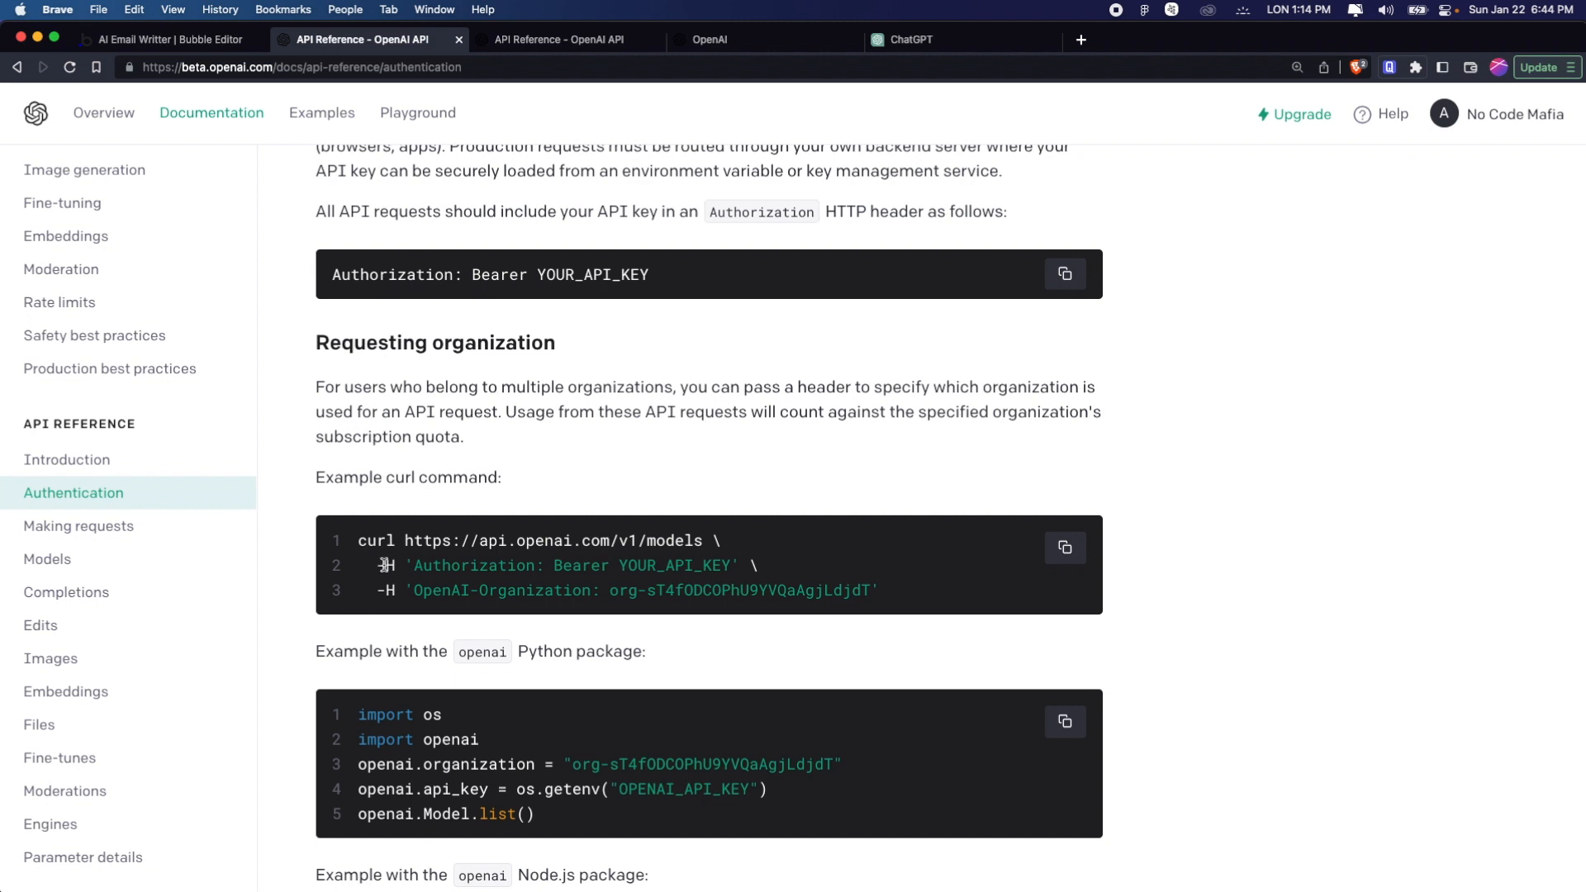
left_click(373, 566)
mouse_move(374, 567)
left_mouse_down()
mouse_move(417, 567)
mouse_move(397, 567)
left_mouse_up()
left_click_drag(414, 566, 761, 567)
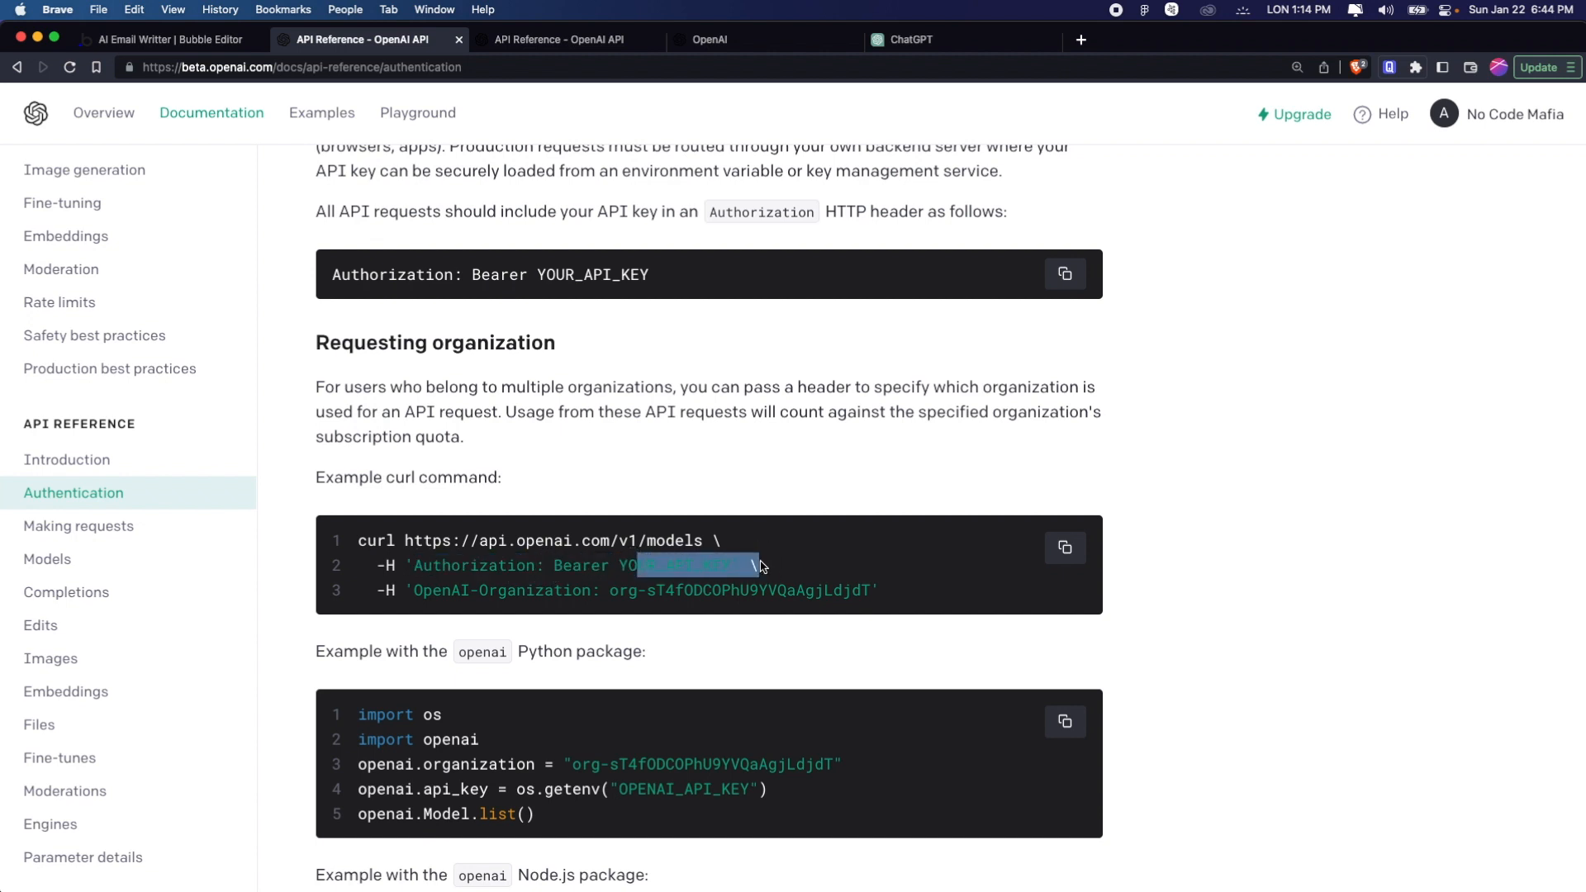
Open the API keys page of the OpenAI account
left_click(1505, 119)
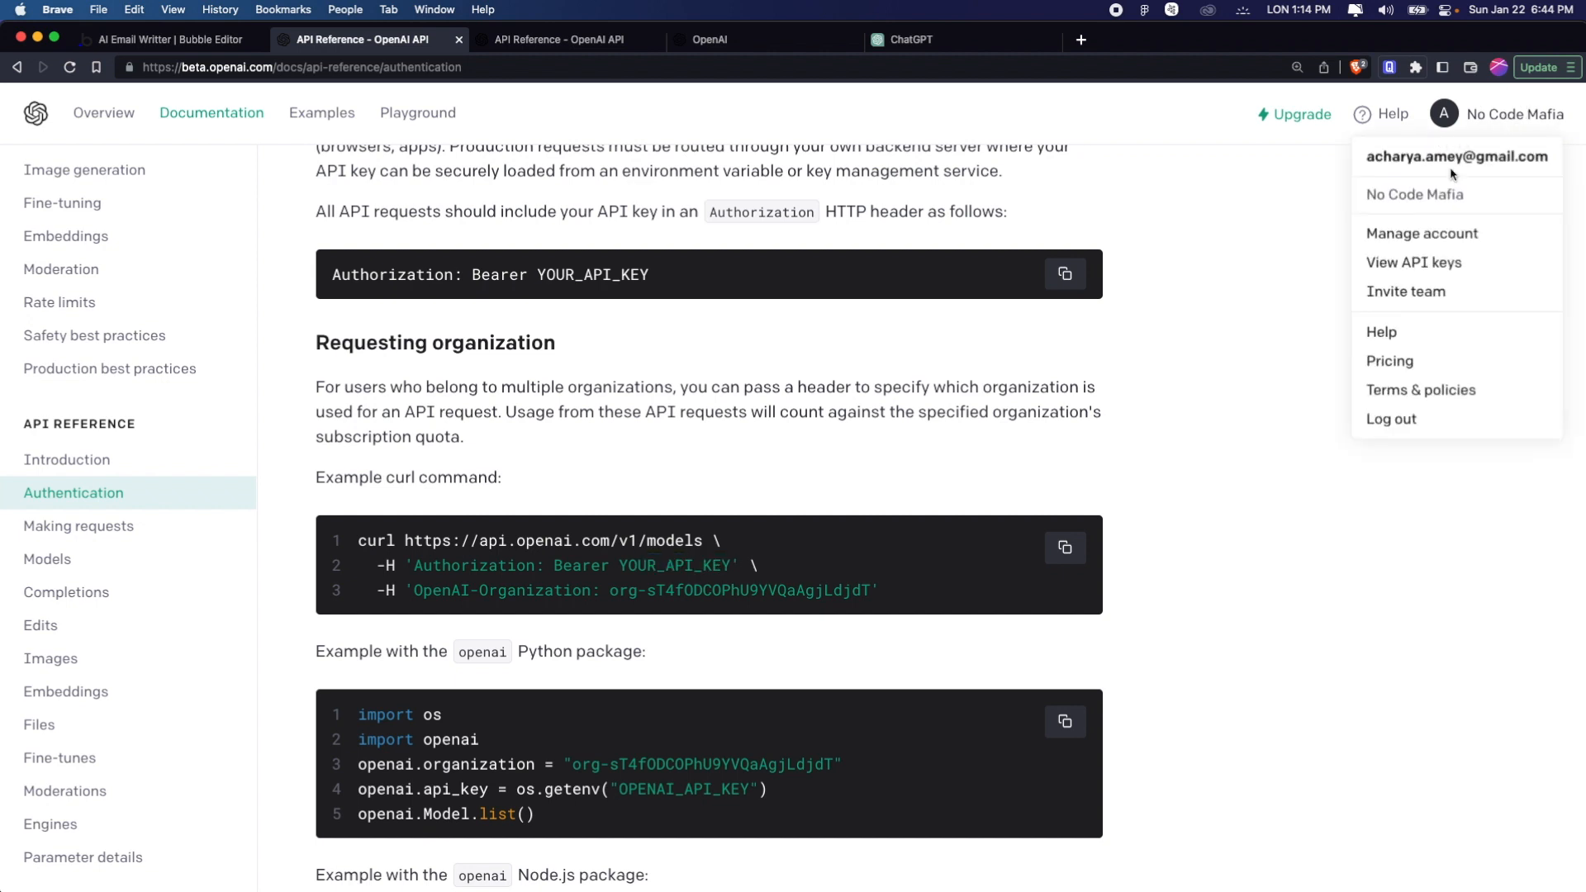
left_click(1445, 247)
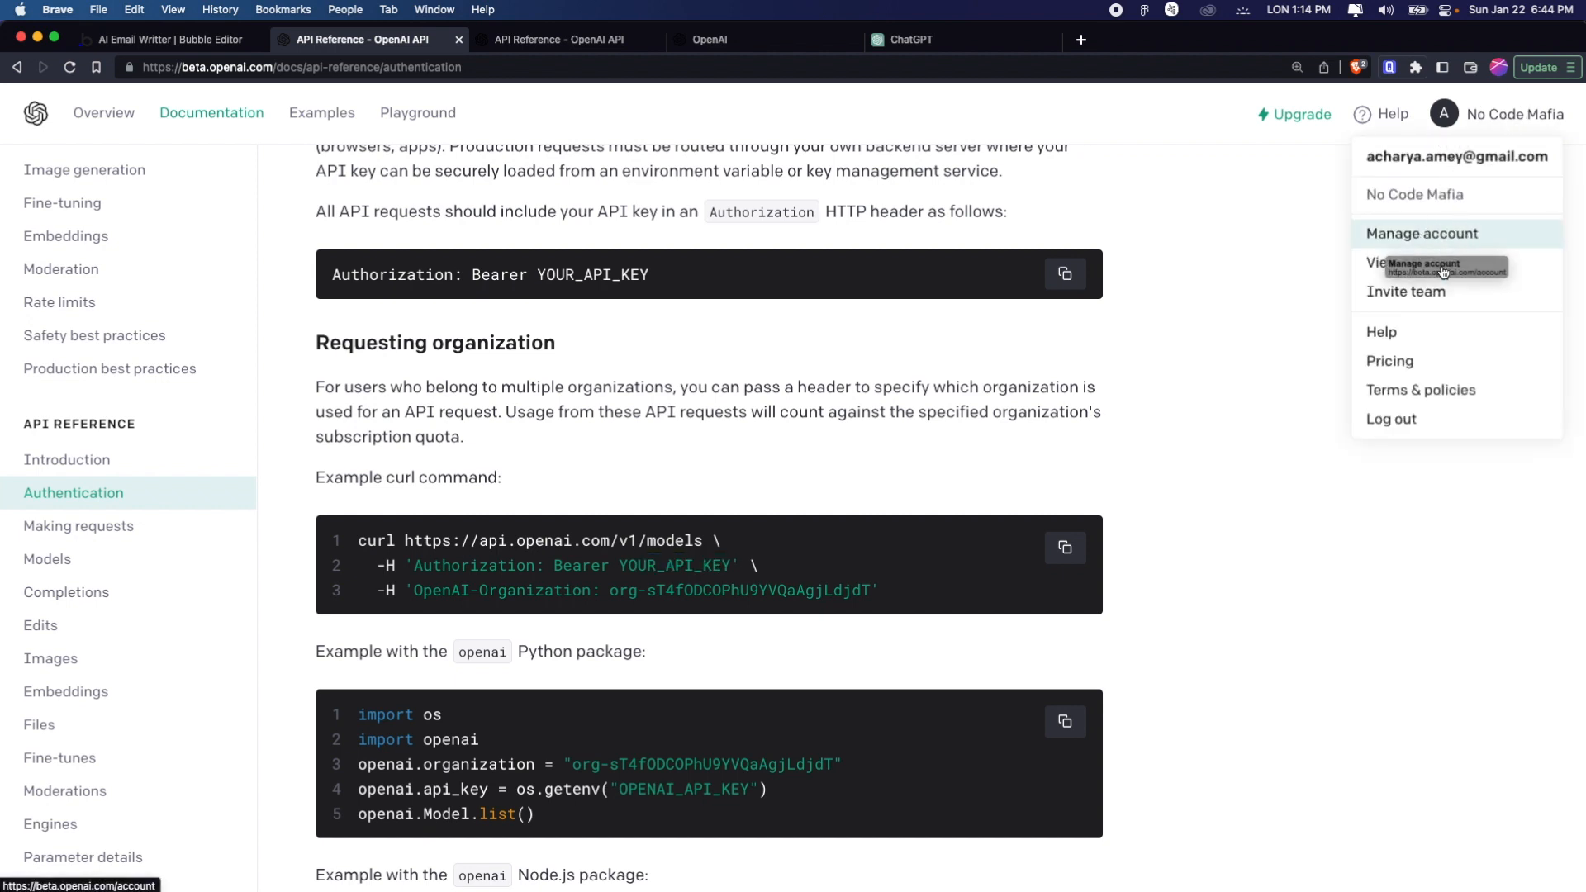
left_click(1431, 262)
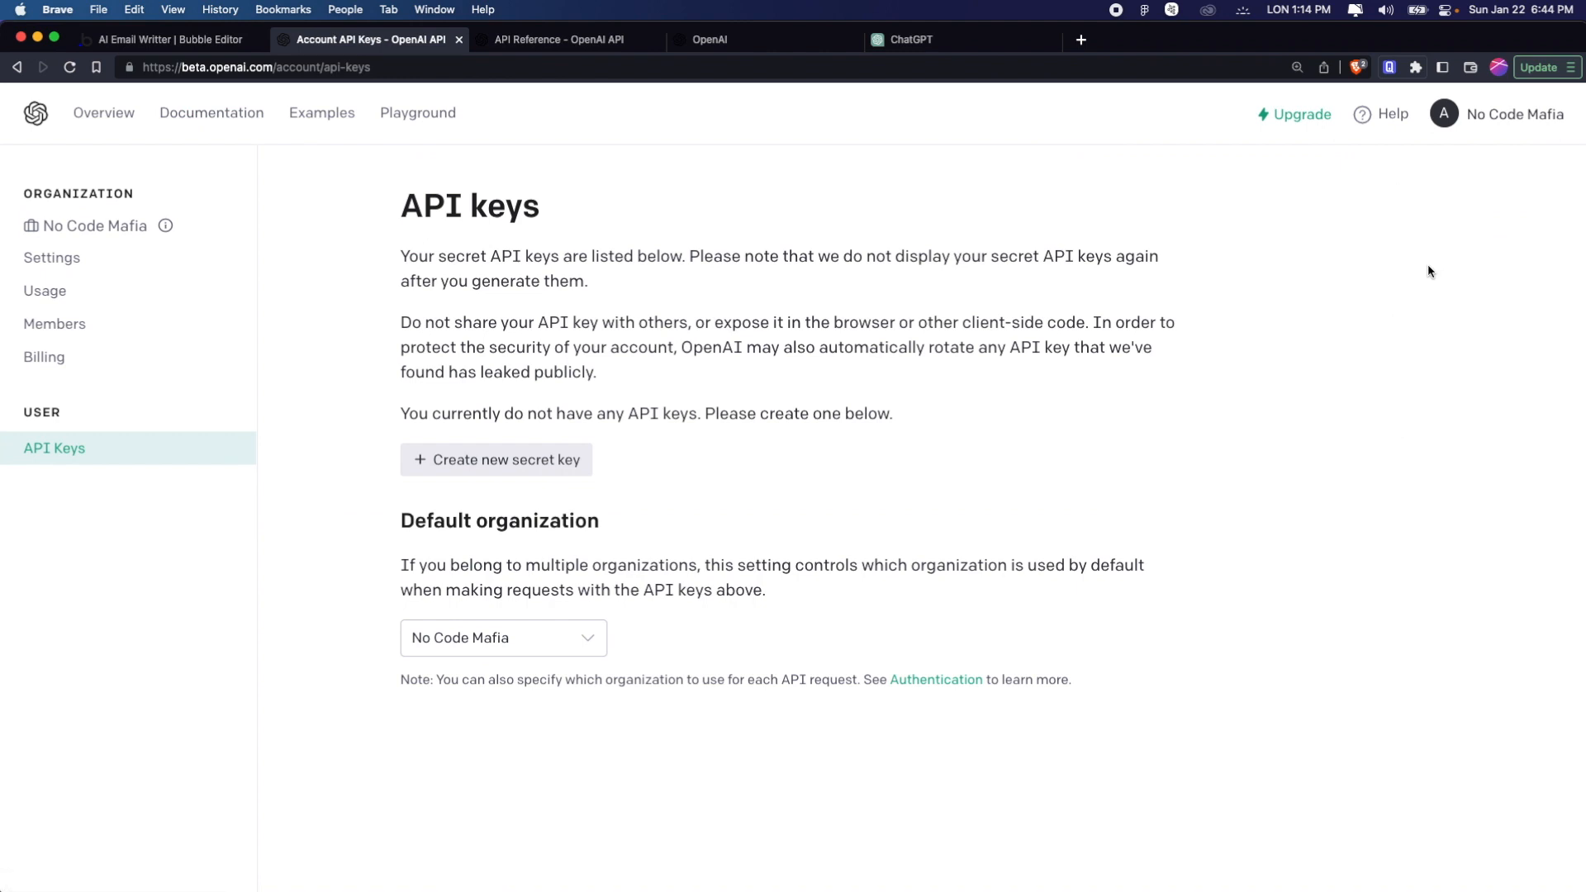
Generate a new secret API key in the OpenAI account and copy it
left_click(550, 461)
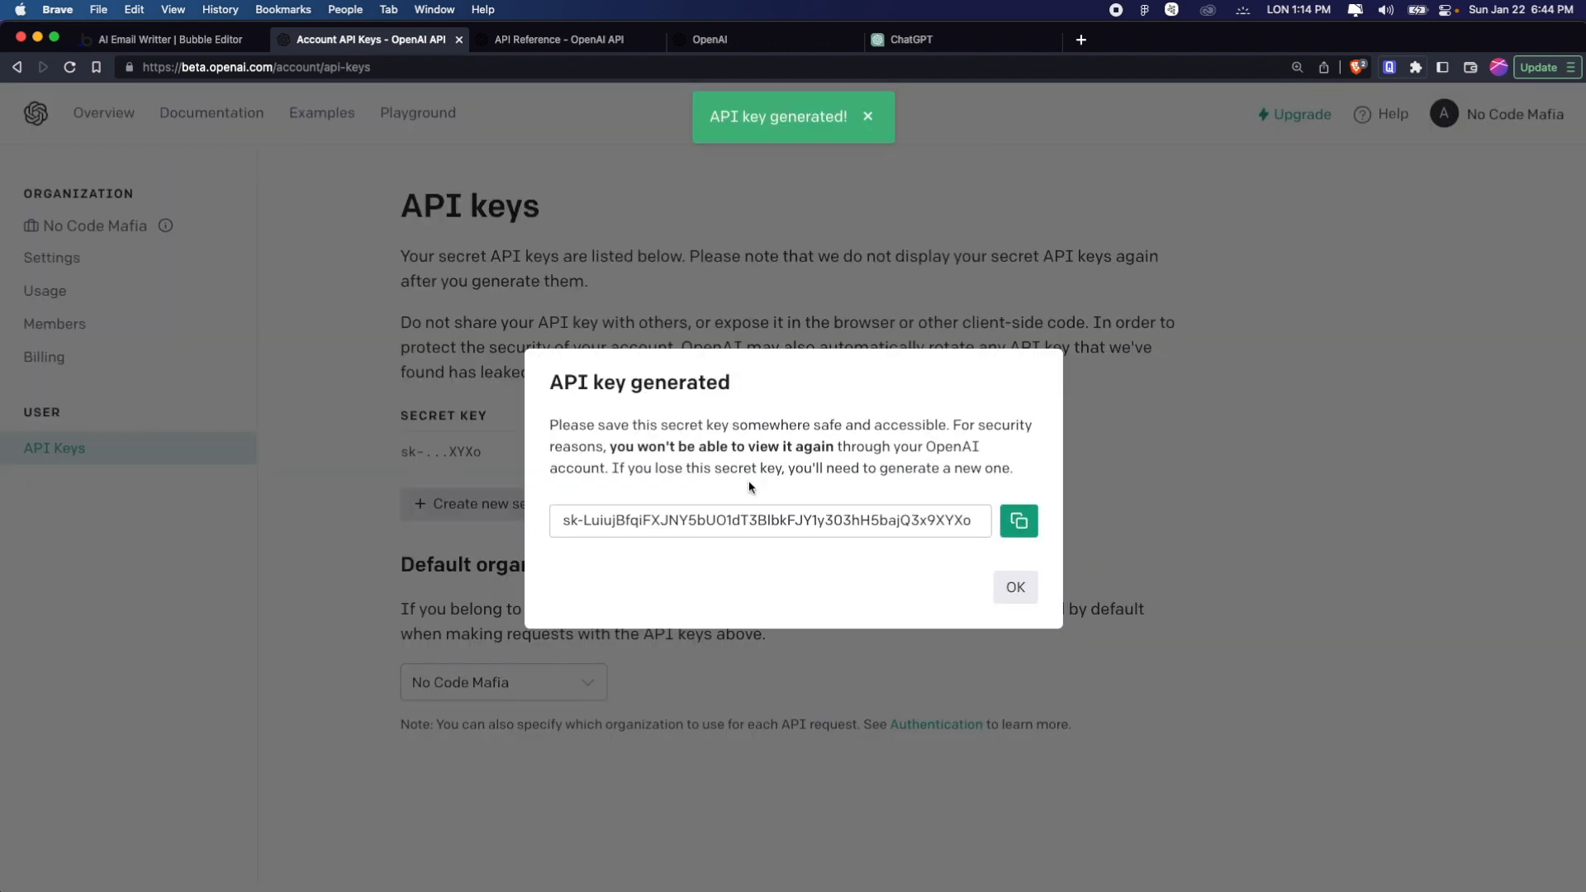
left_click(1019, 523)
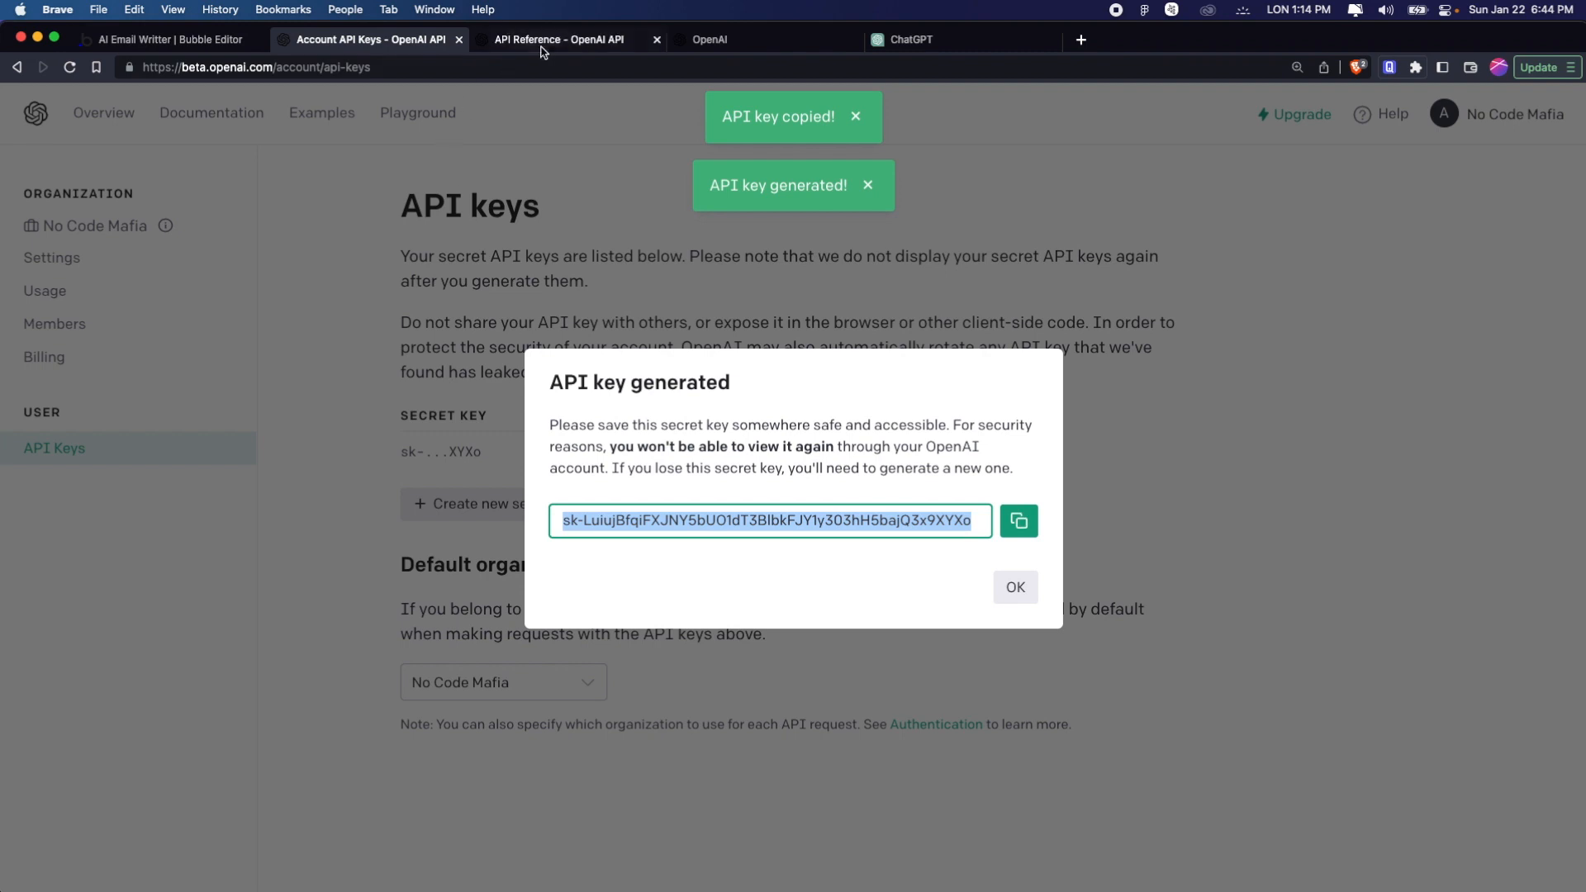
Add a header to the Completions call in Bubble and set its value to "Bearer" followed by the copied API key
left_click(169, 39)
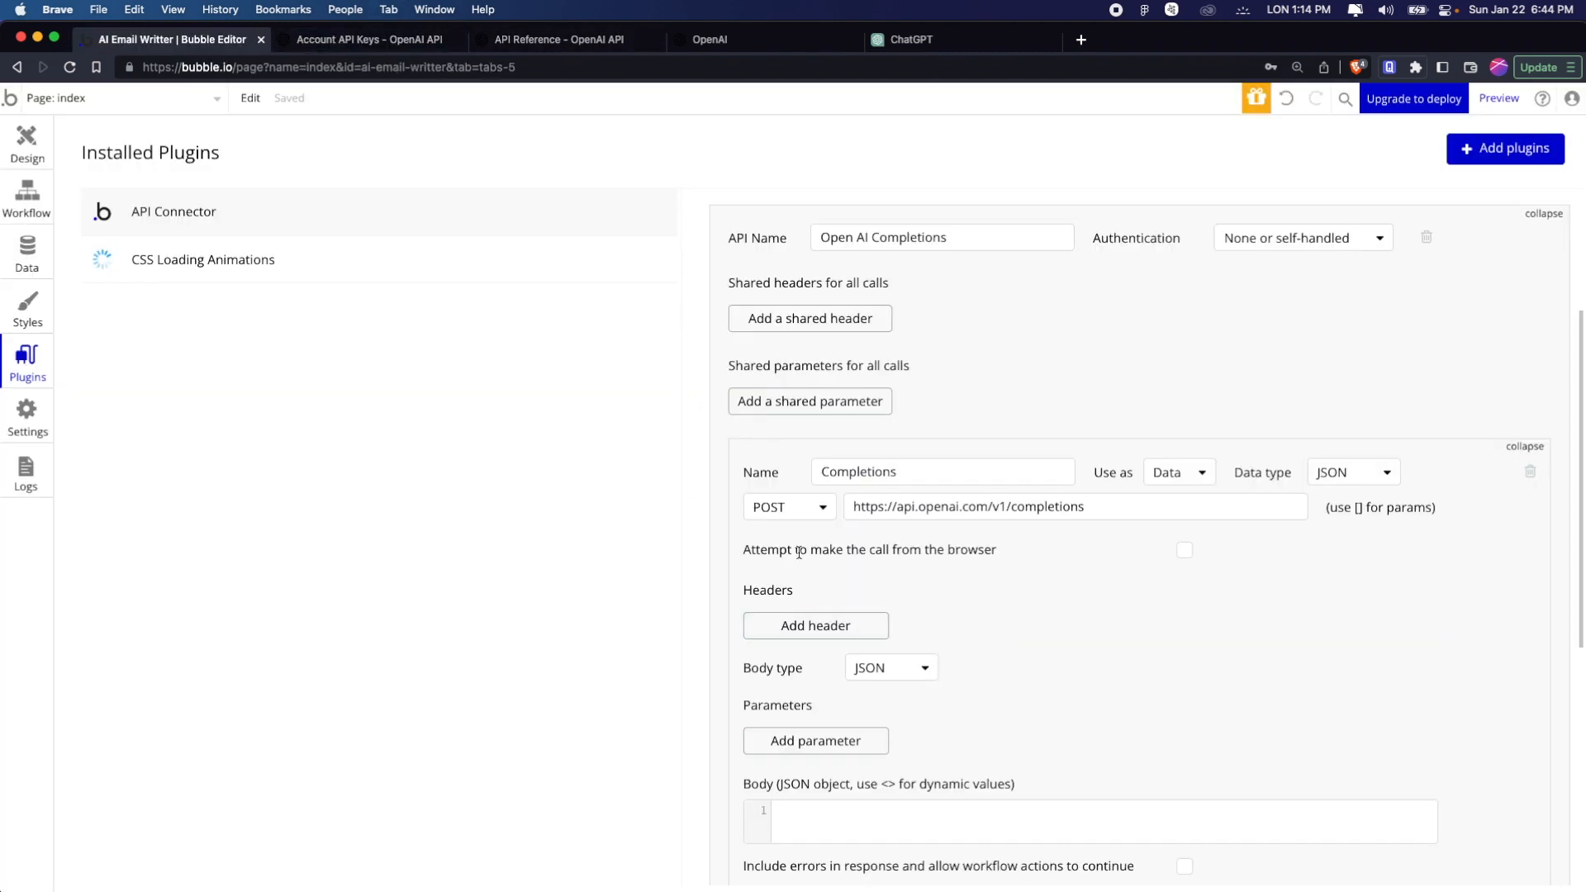
left_click(826, 622)
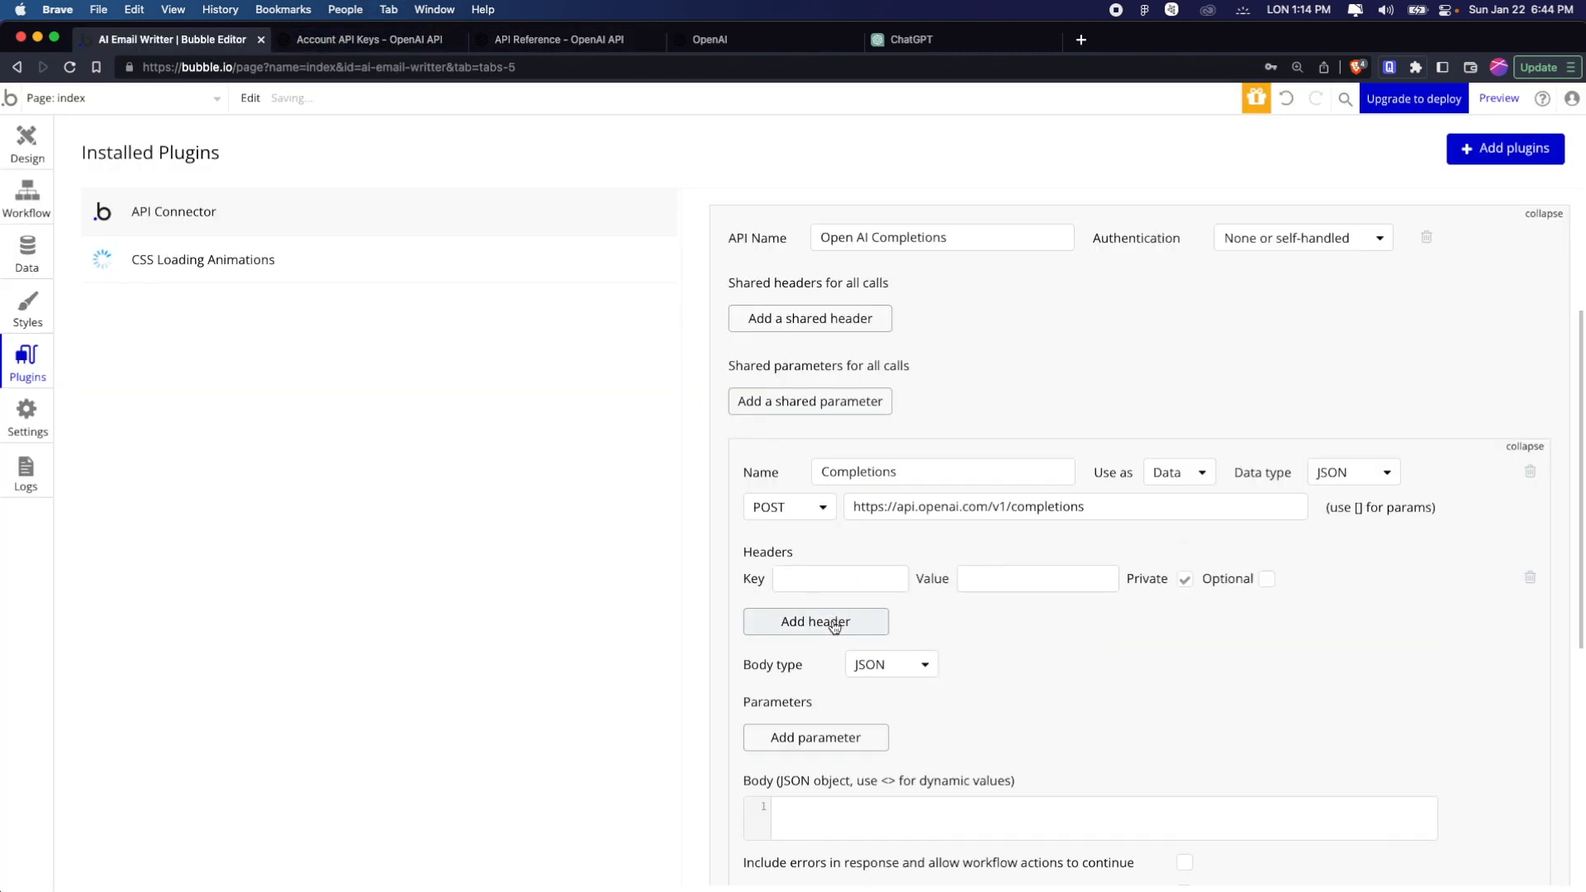
left_click(995, 577)
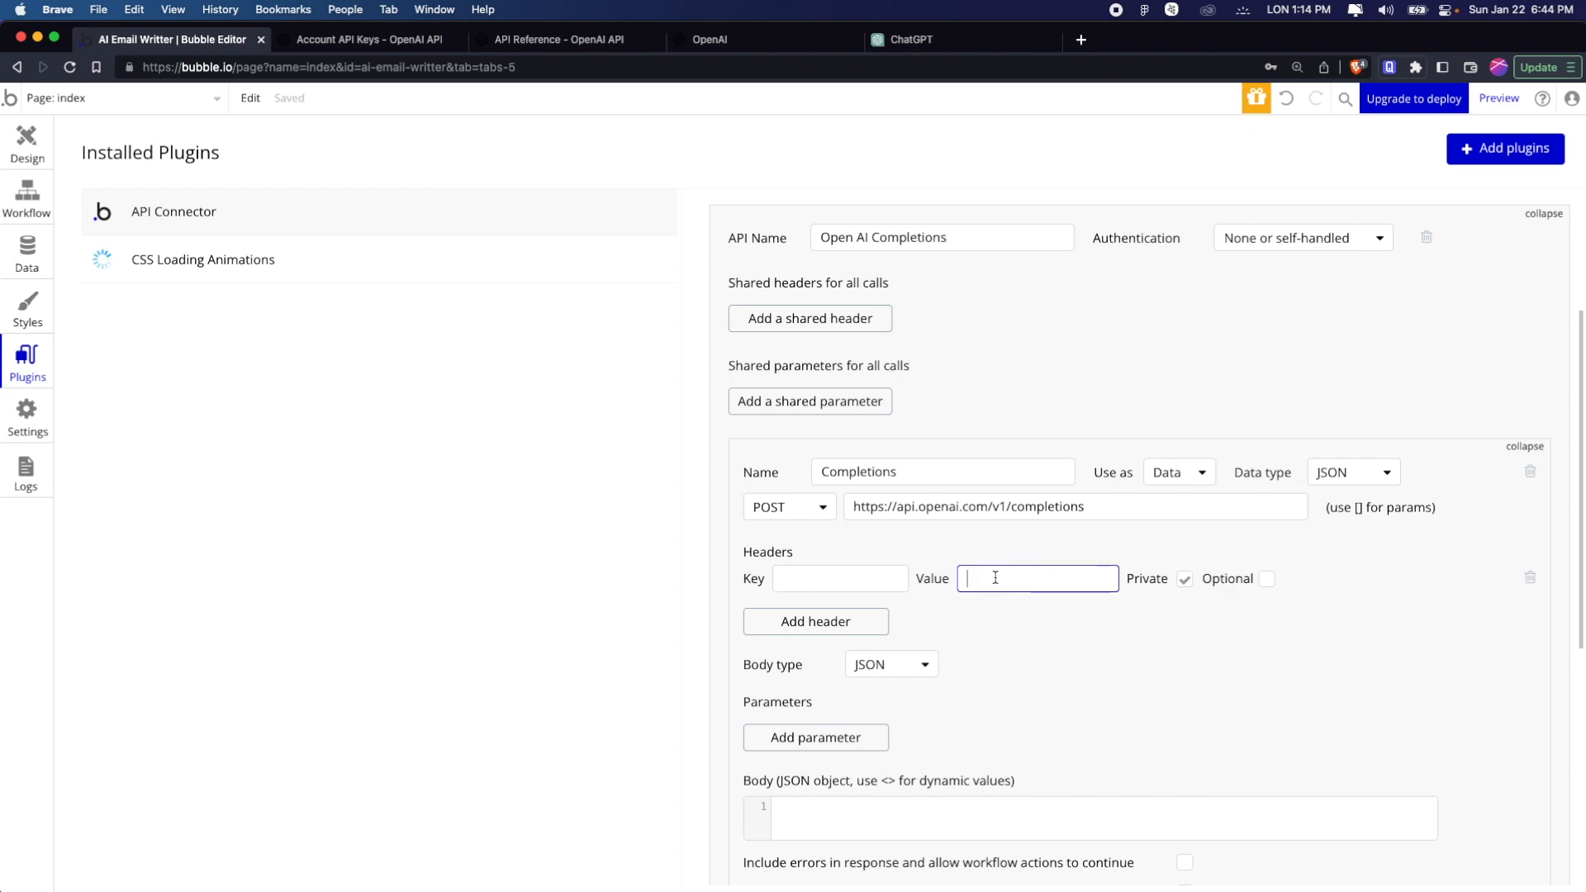
type("Bea")
type("rer")
key("super+v")
left_click(1128, 622)
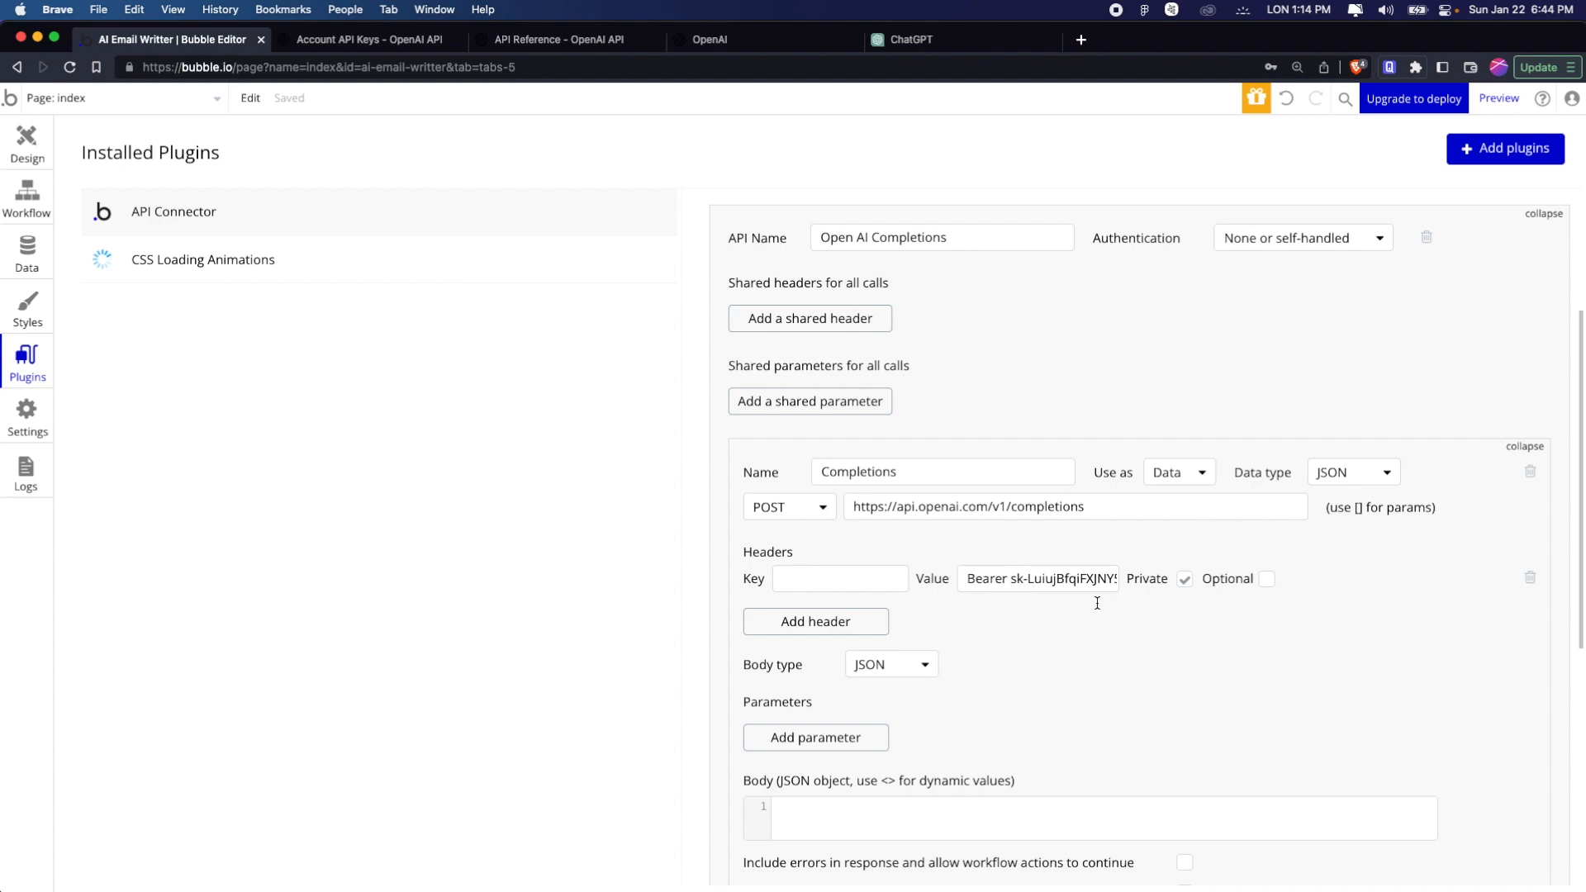
Dismiss the generated key dialog on the OpenAI site and open the Completions section of the API reference
key("ctrl+Tab")
left_click(1023, 584)
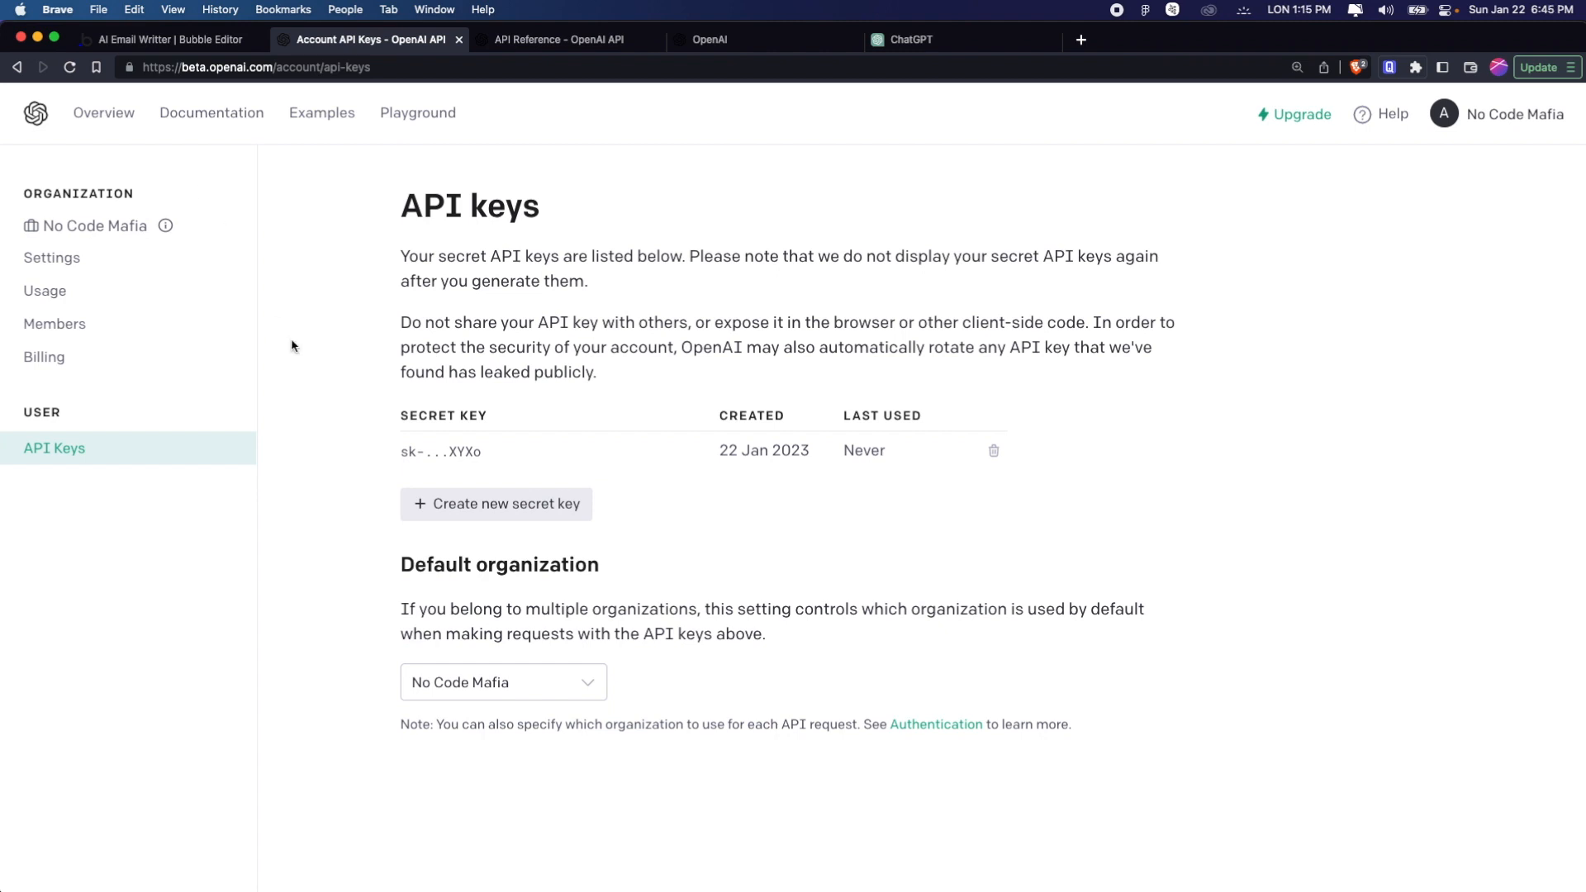
left_click(201, 117)
scroll(609, 389, "down", 3)
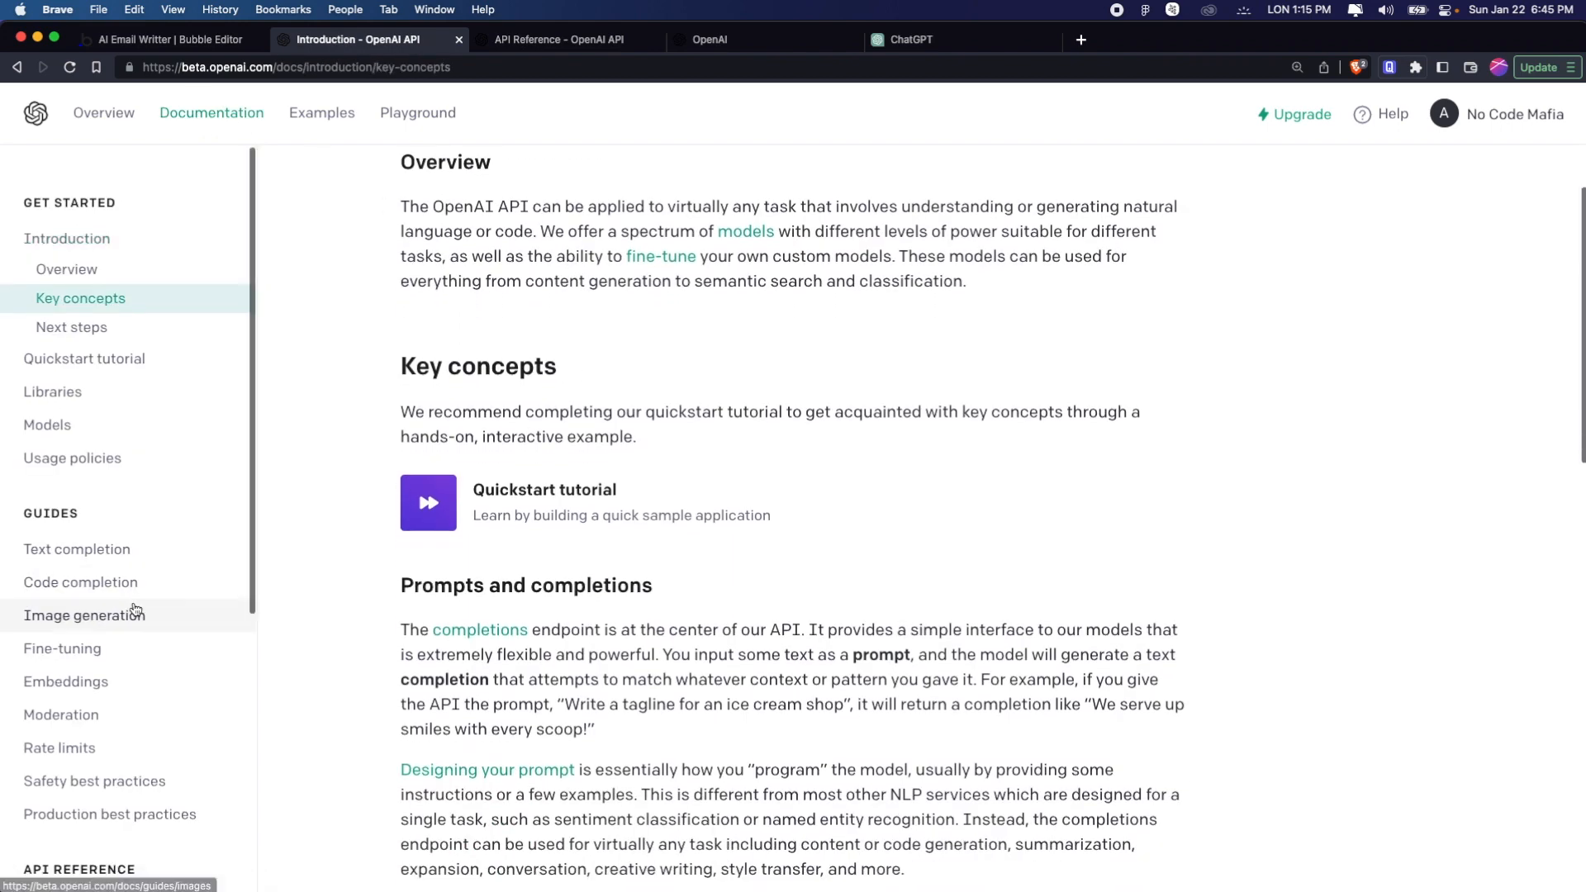
scroll(137, 610, "down", 5)
left_click(105, 594)
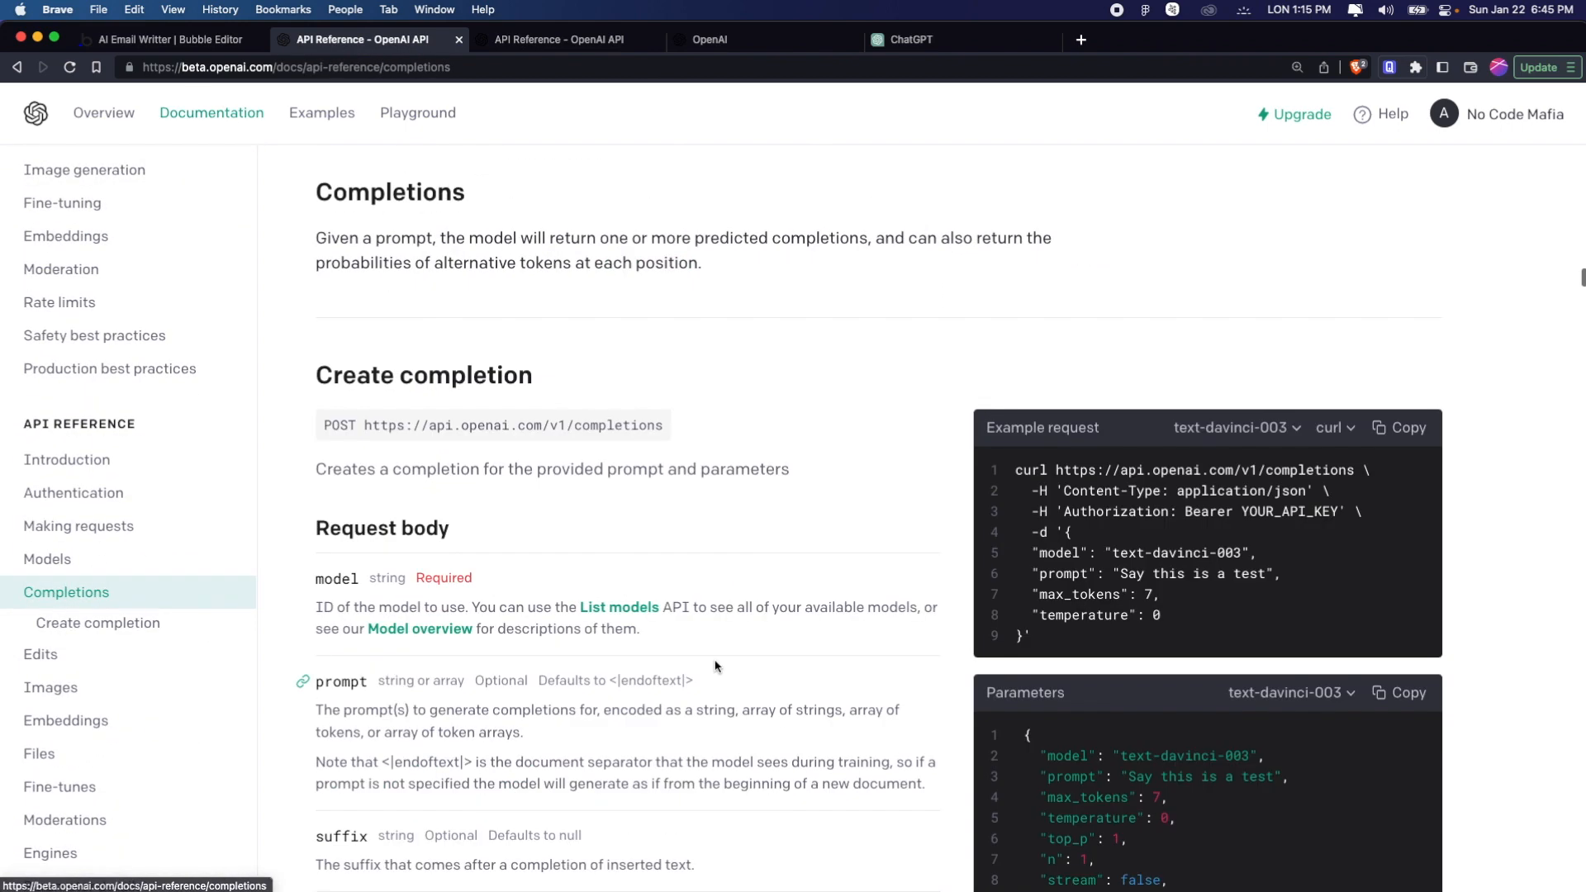
scroll(717, 664, "down", 3)
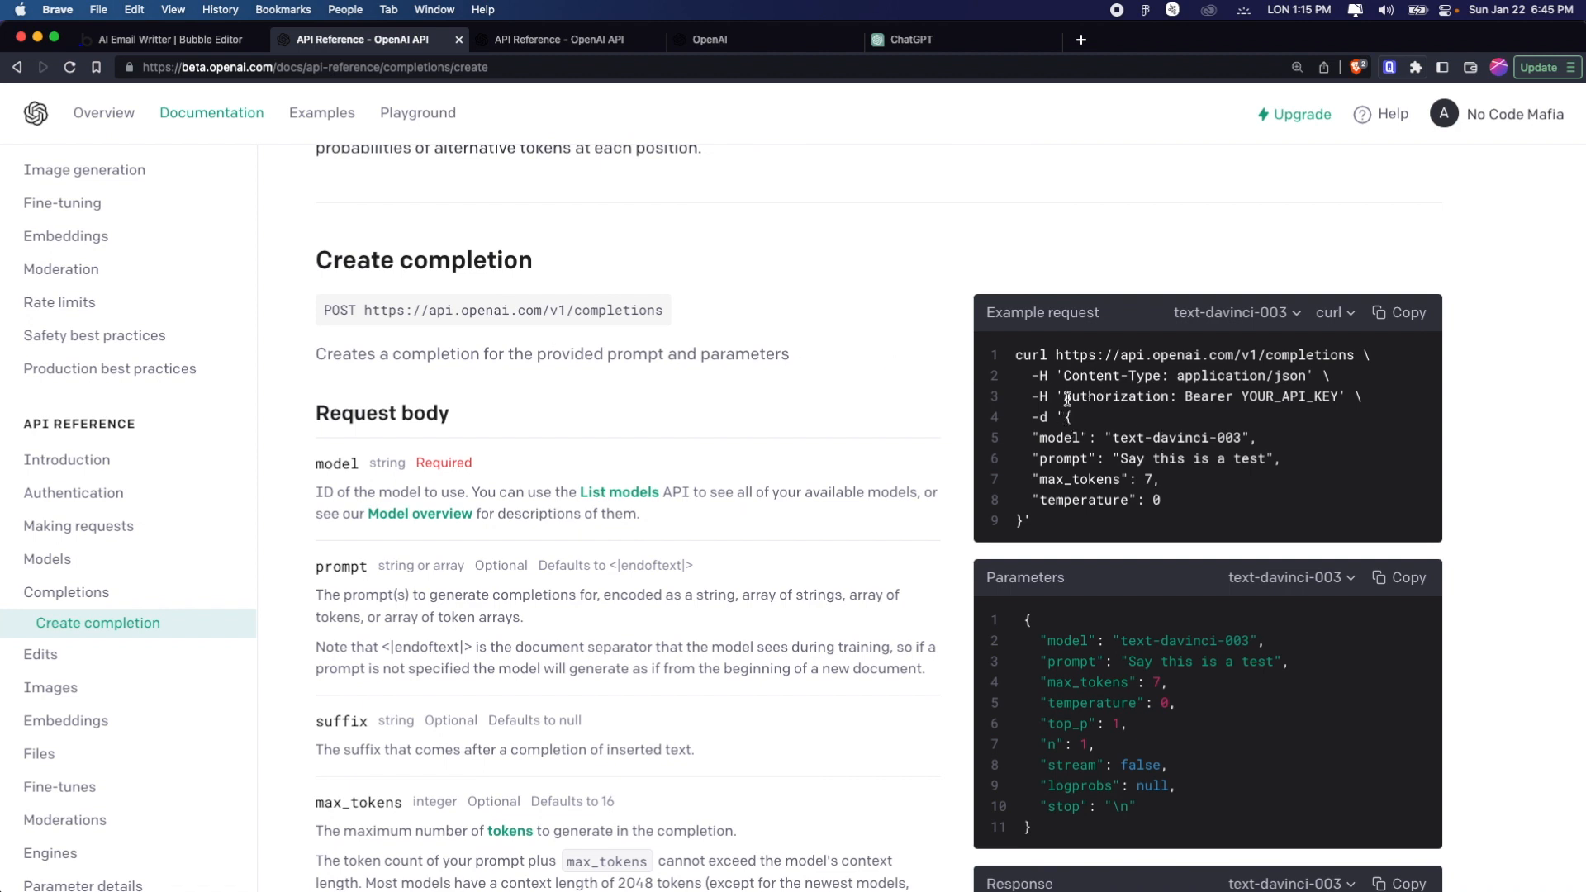
Copy the header name "Authorization" from the example curl request into the key of the Completions call's first header
left_click_drag(1062, 398, 1172, 394)
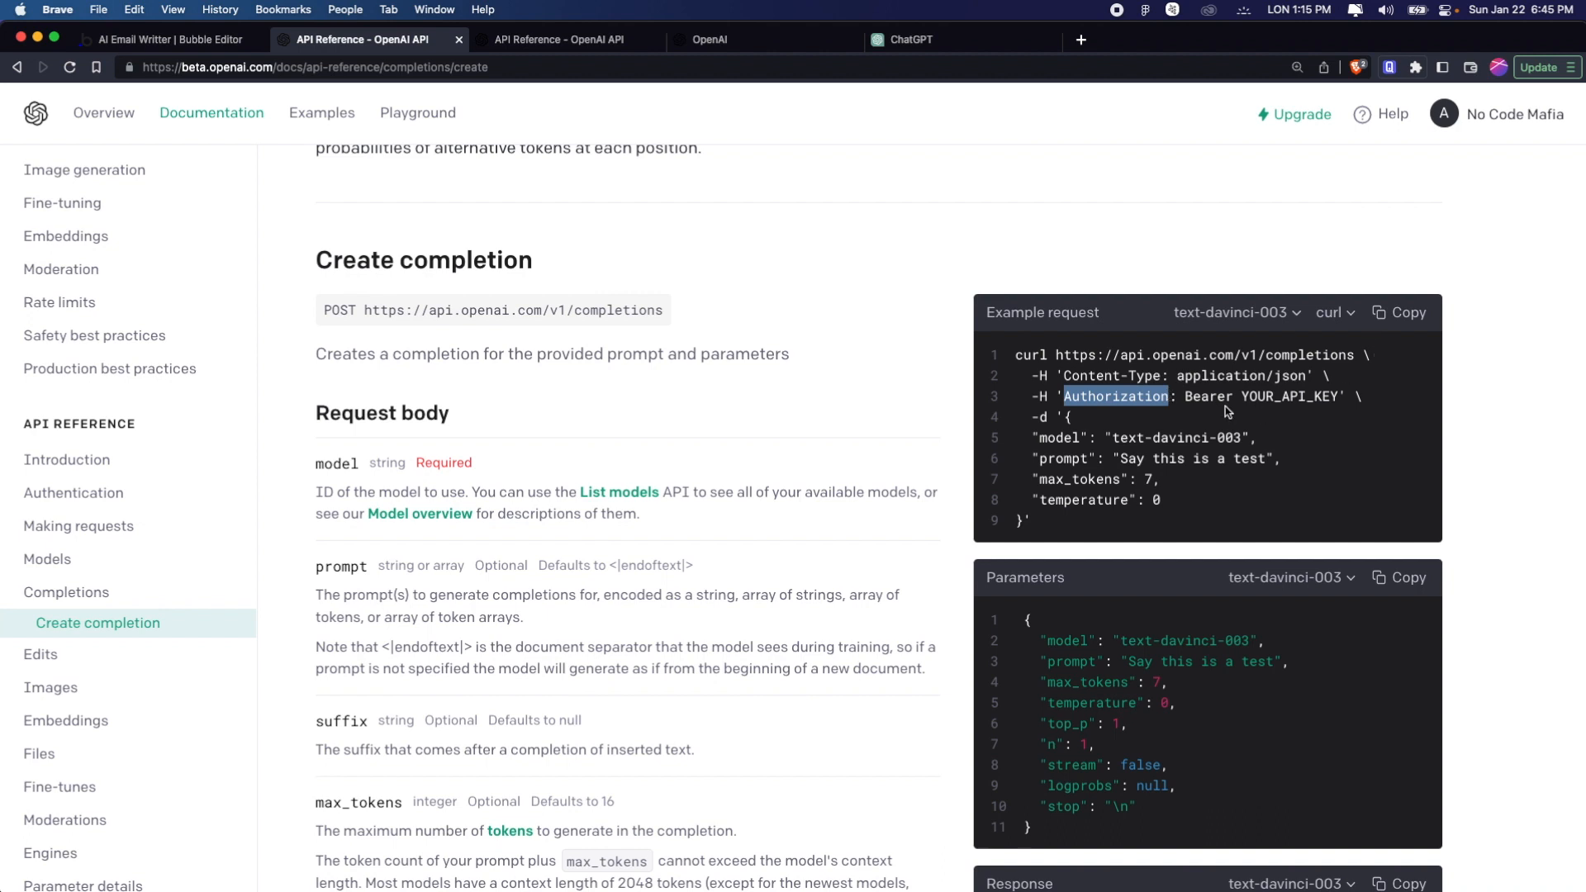
key("super+1")
left_click(889, 579)
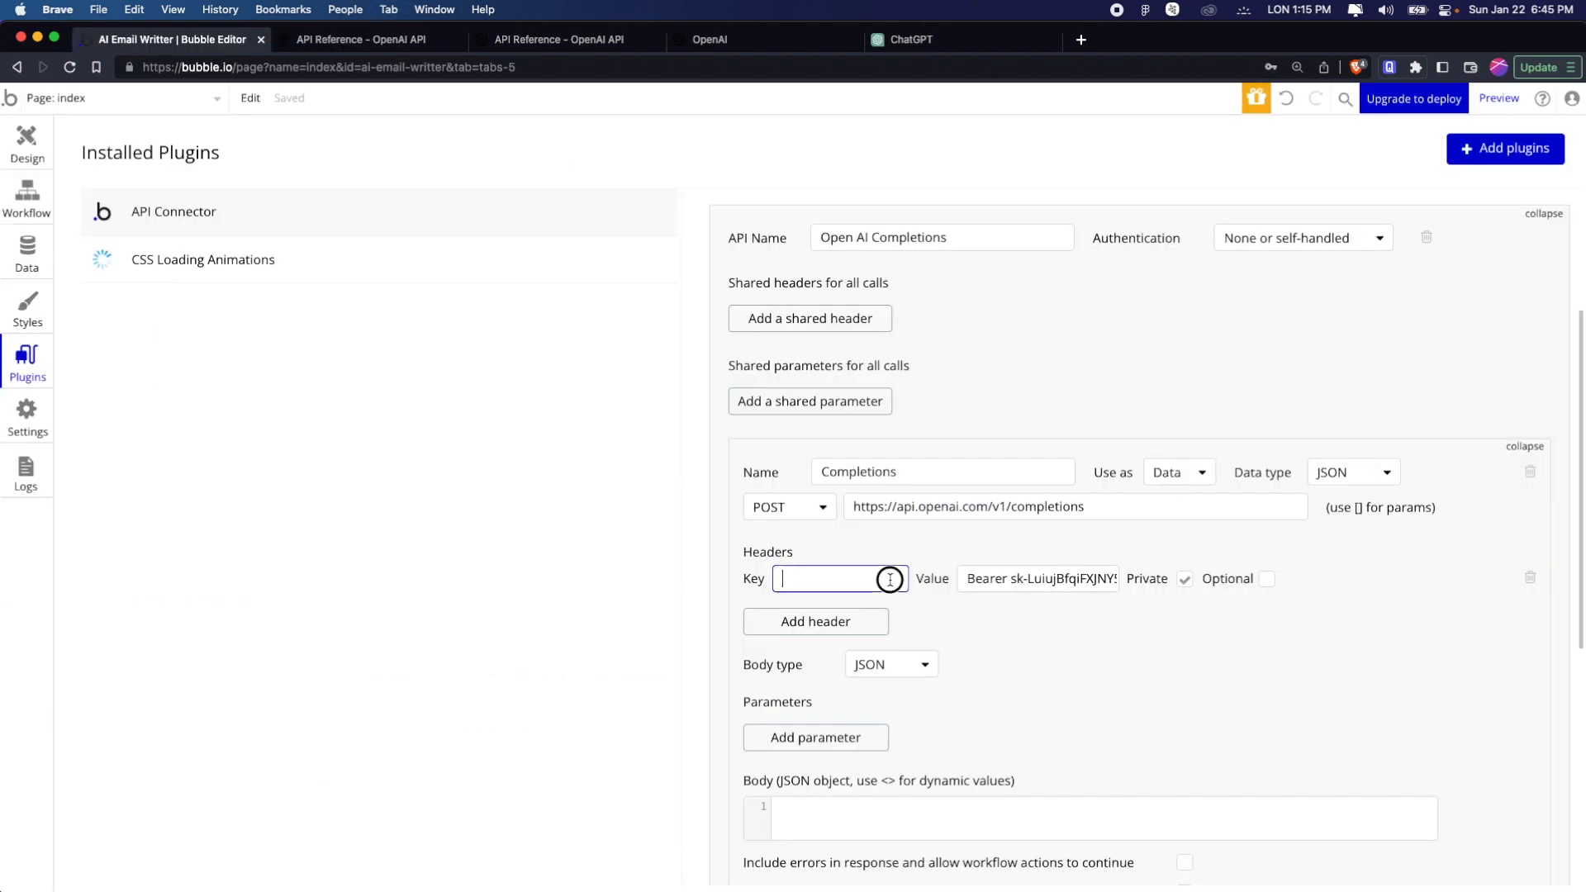
key("super+v")
Add a second header to the Completions call and give it the key "Content-Type" copied from the example request
left_click(818, 620)
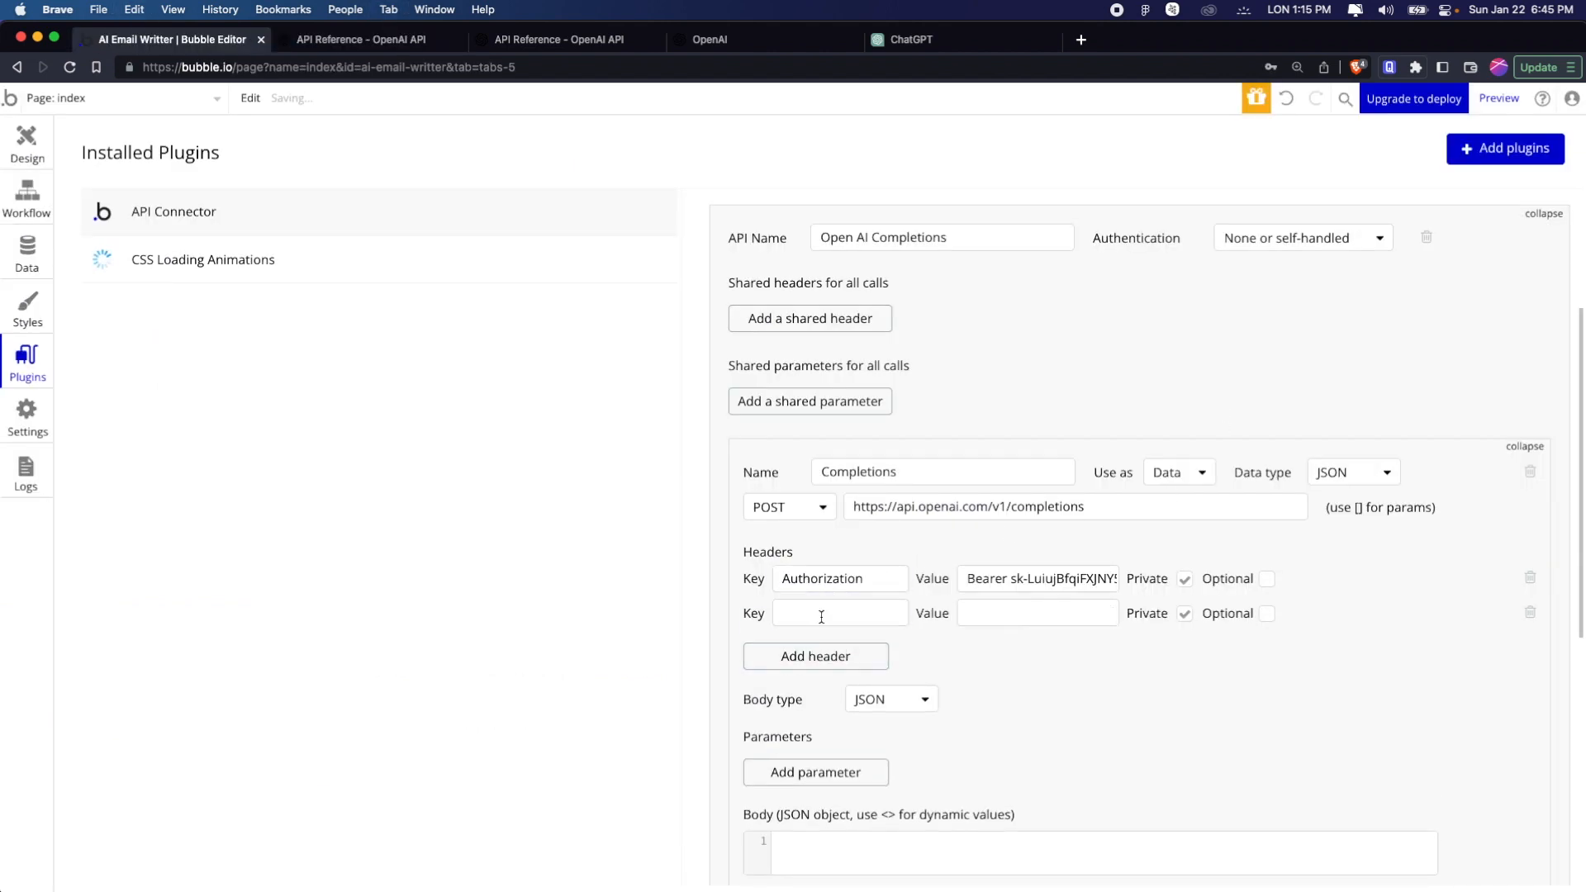
key("super+2")
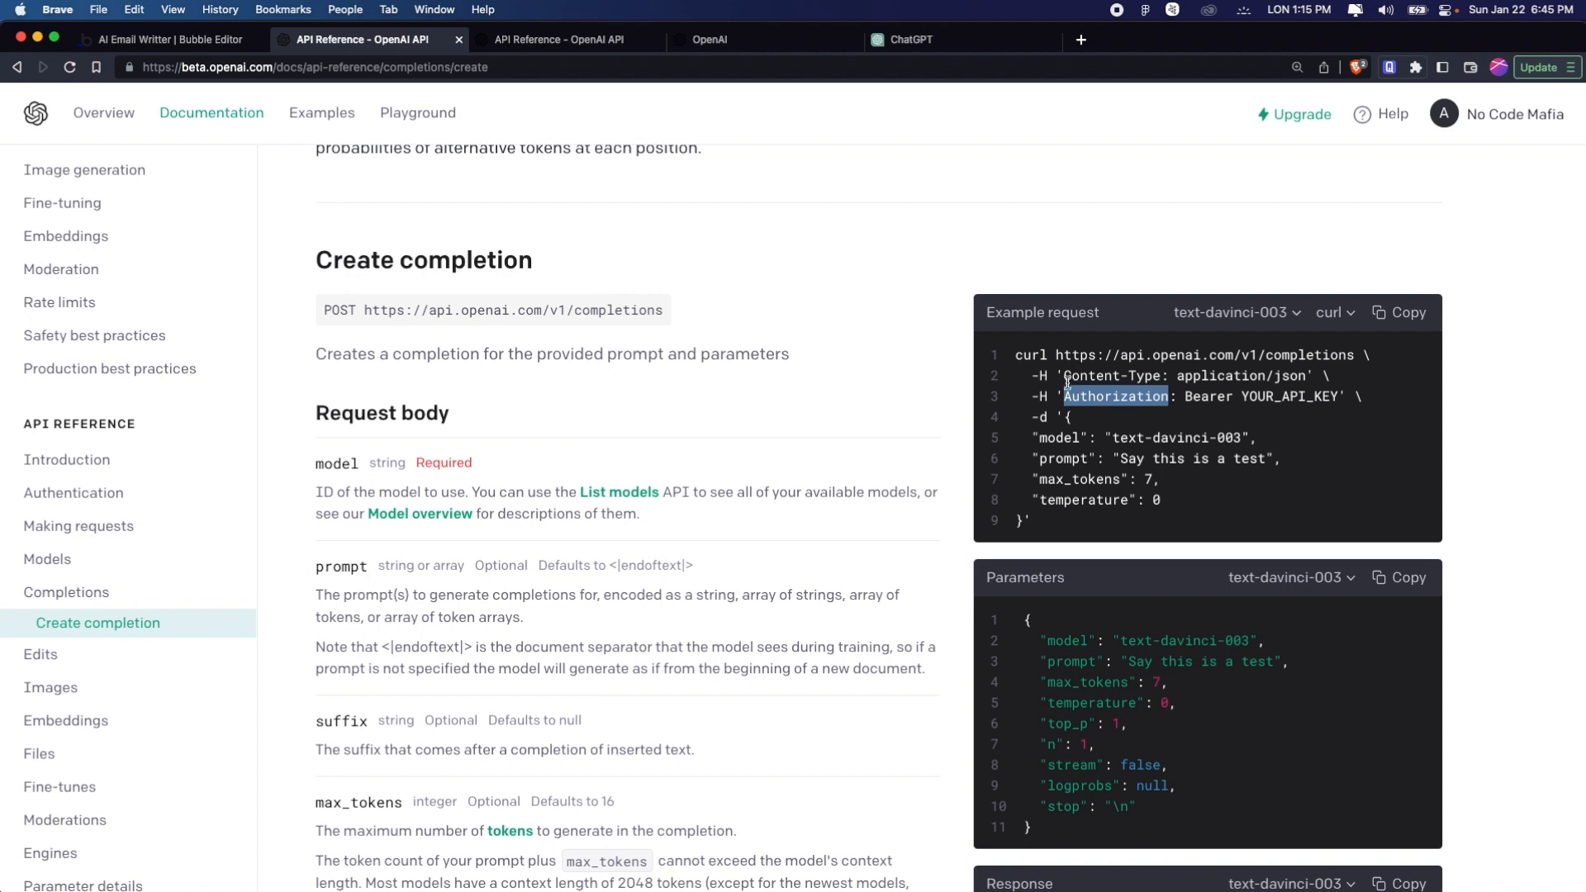
left_click_drag(1065, 377, 1160, 376)
key("super+c")
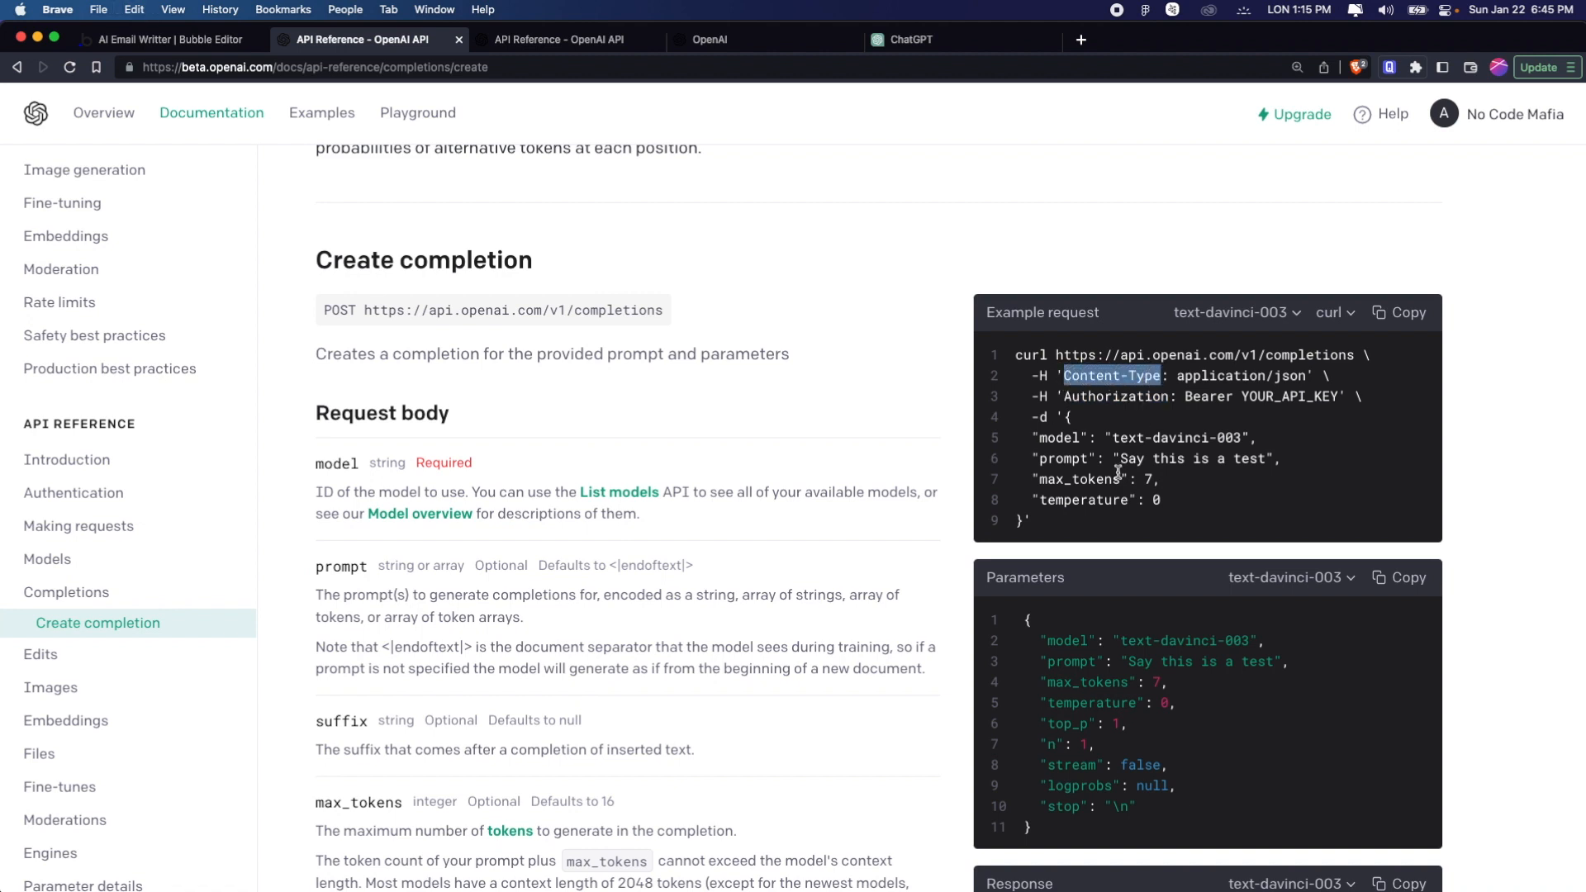
key("super+1")
left_click(862, 612)
key("super+v")
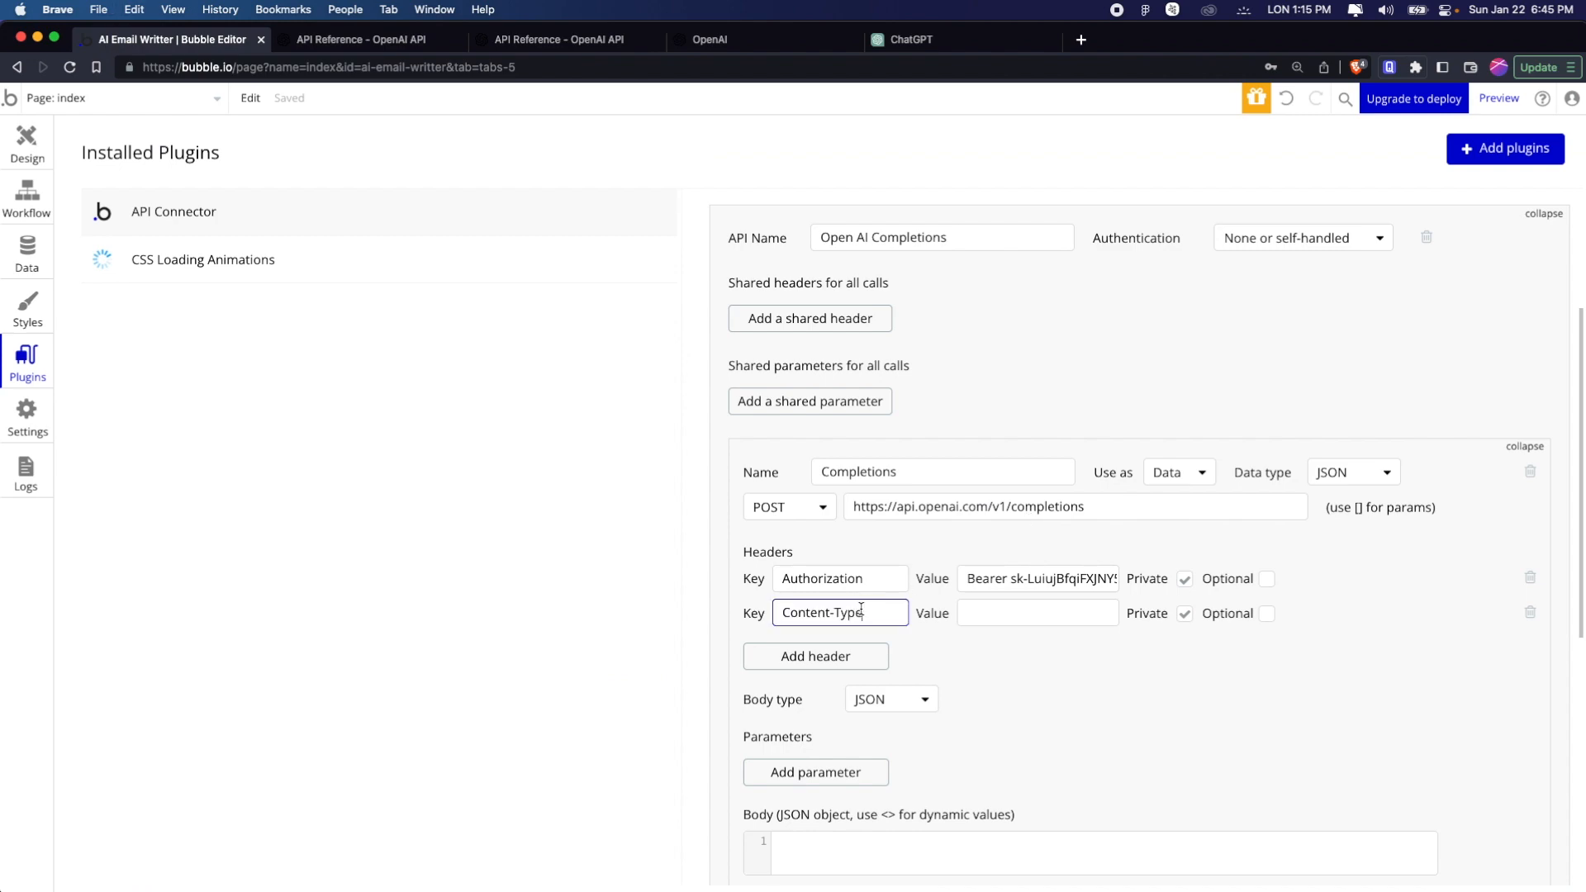
Set the Content-Type header's value to "application/json", copied from the example request
key("super+2")
left_click_drag(1177, 377, 1304, 375)
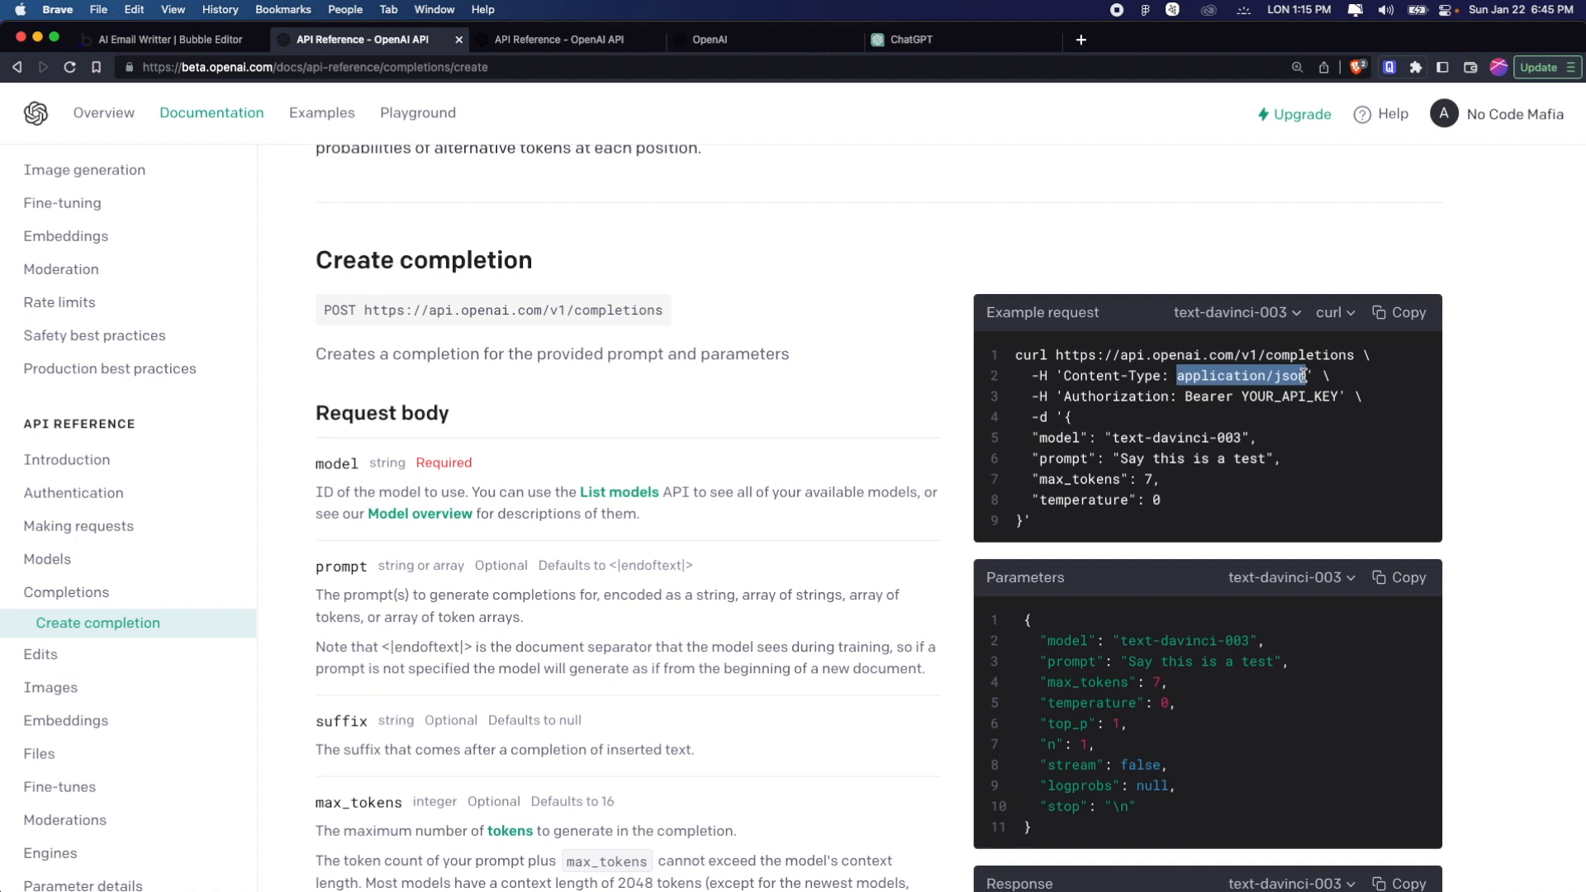
key("super+c")
key("super+1")
left_click(1075, 609)
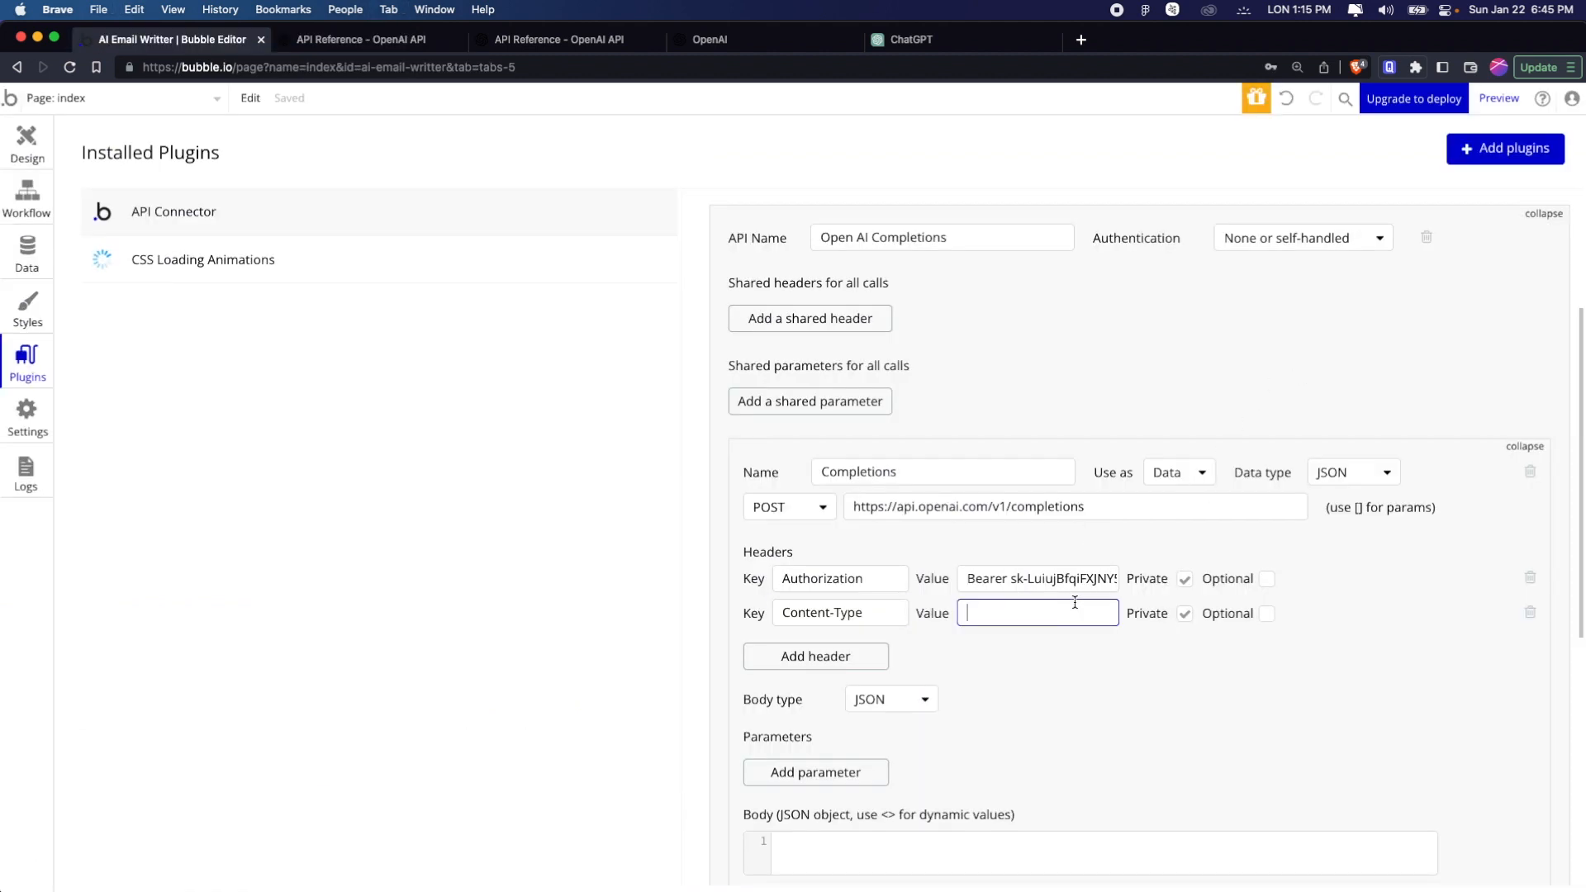
key("super+v")
Copy the JSON object with model, prompt, max_tokens and temperature from the example curl request into the Completions call's body
scroll(1007, 671, "down", 5)
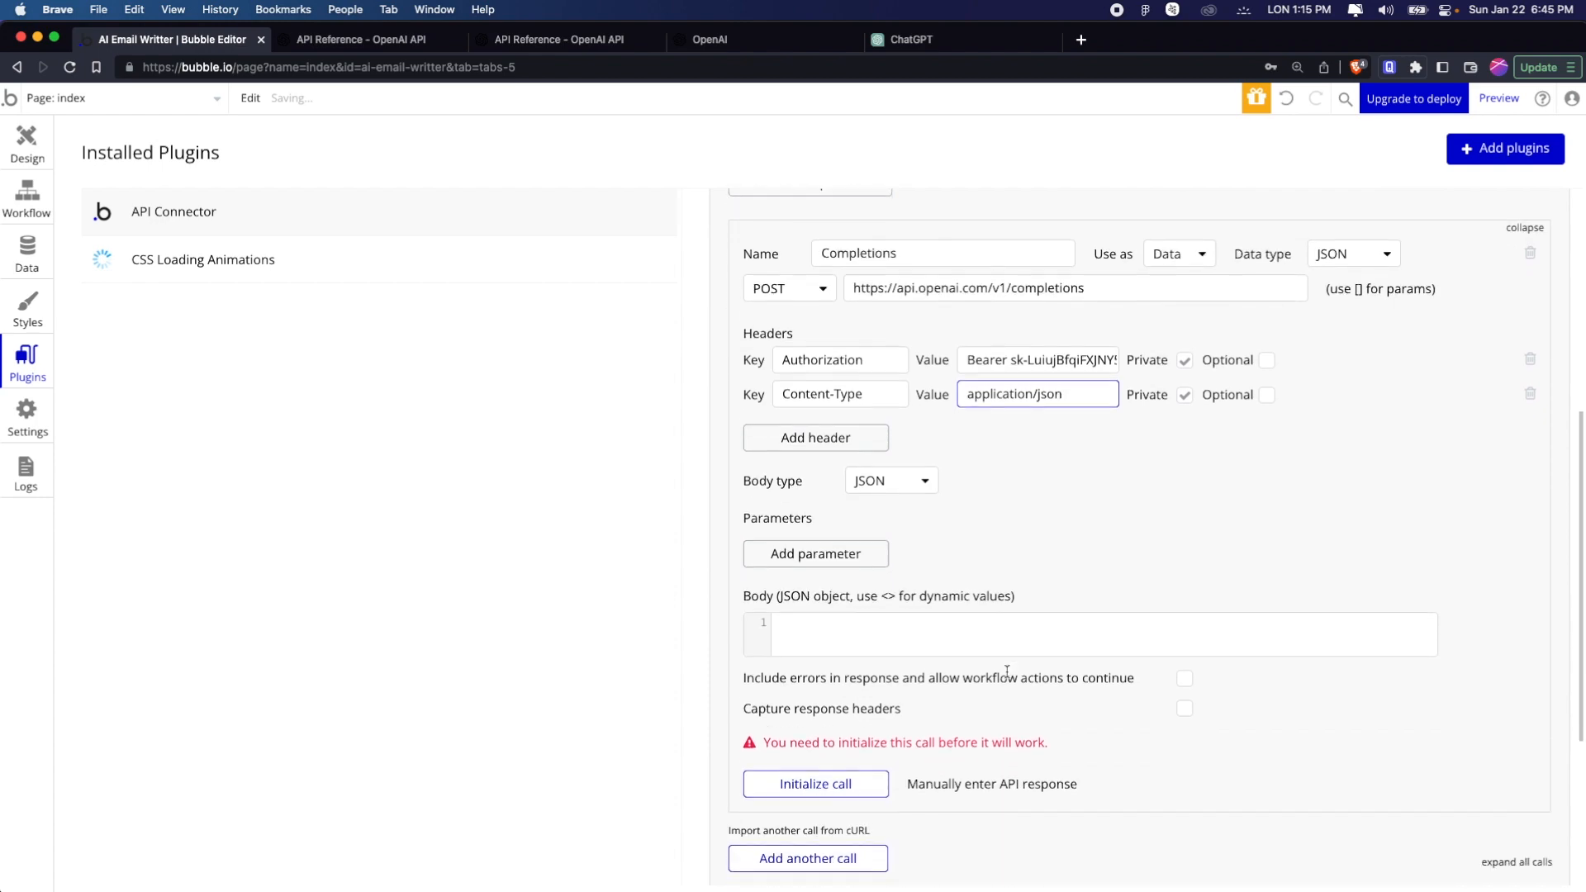
left_click(353, 43)
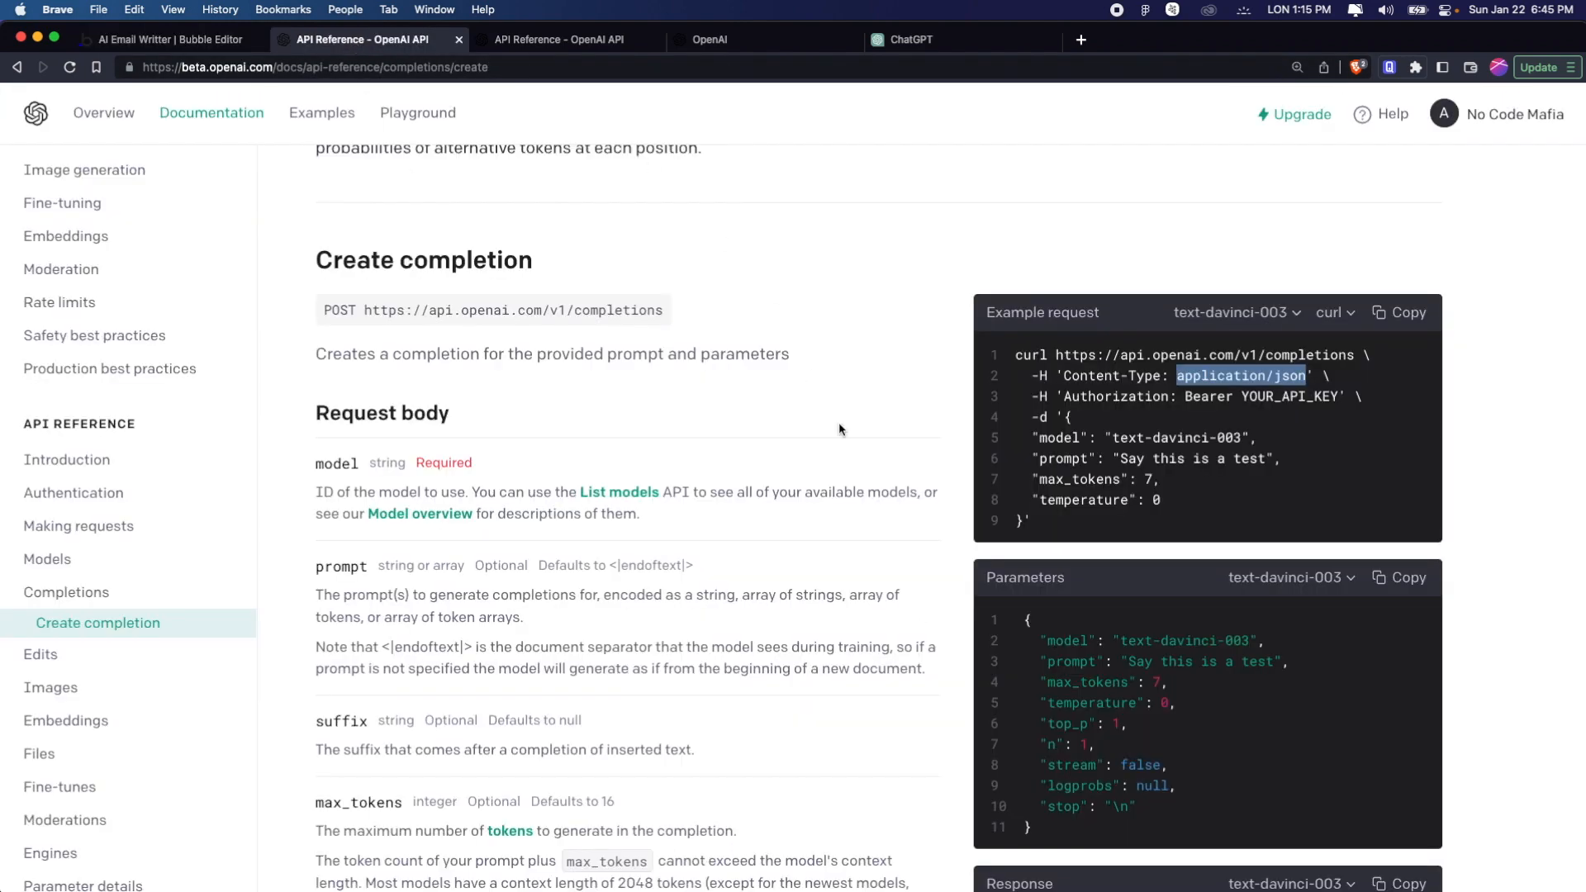
left_click(900, 394)
scroll(900, 394, "down", 1)
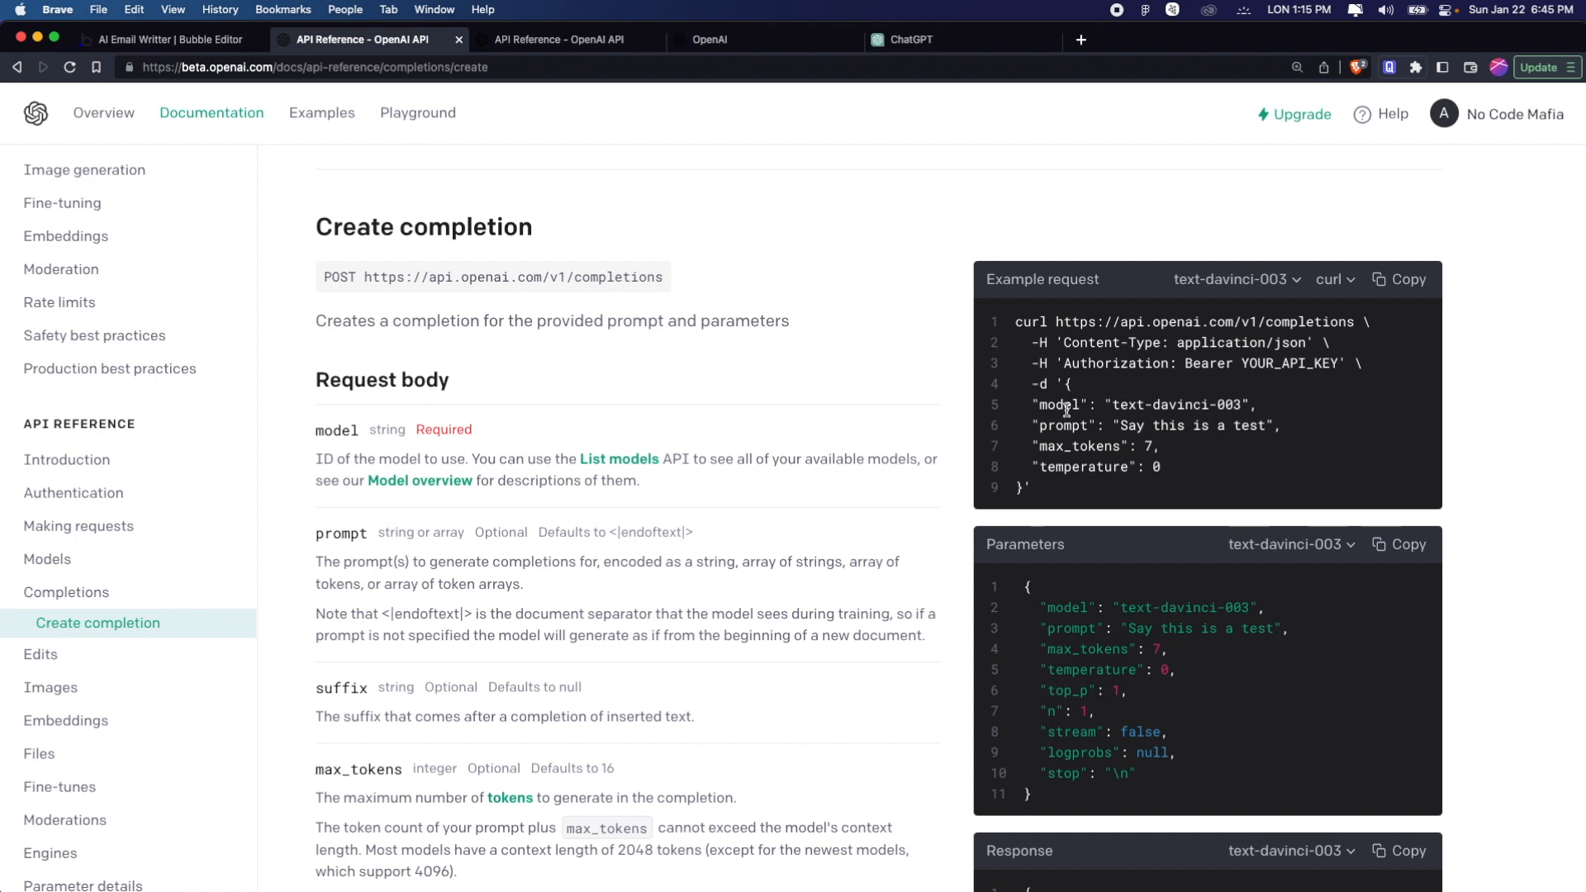
left_click_drag(1034, 404, 1180, 488)
left_click(1159, 469)
left_click_drag(1066, 383, 1023, 492)
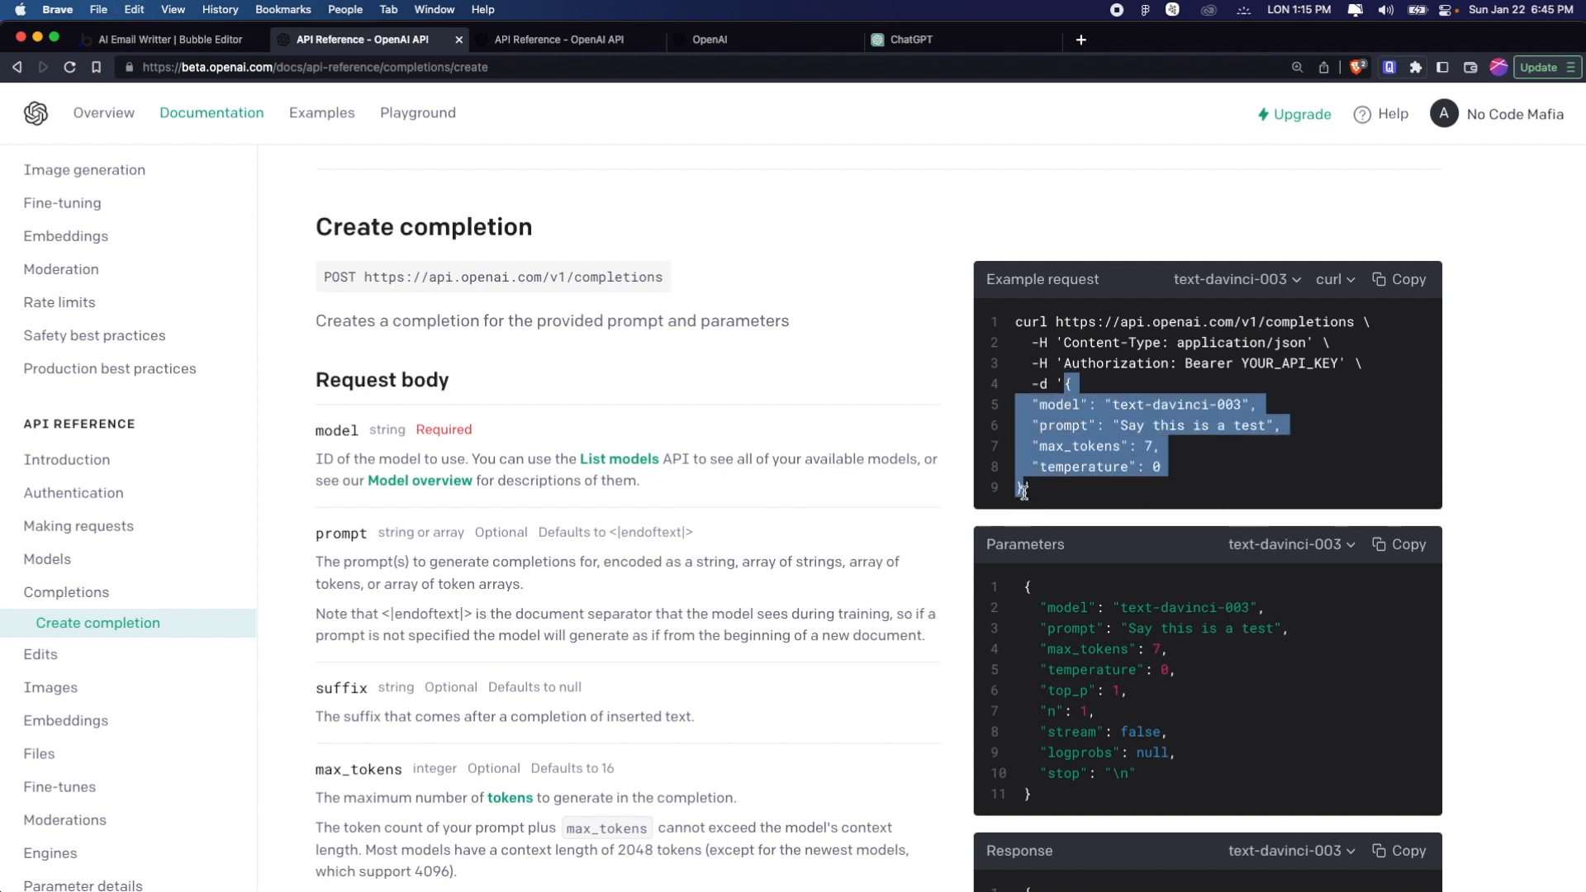
key("super+1")
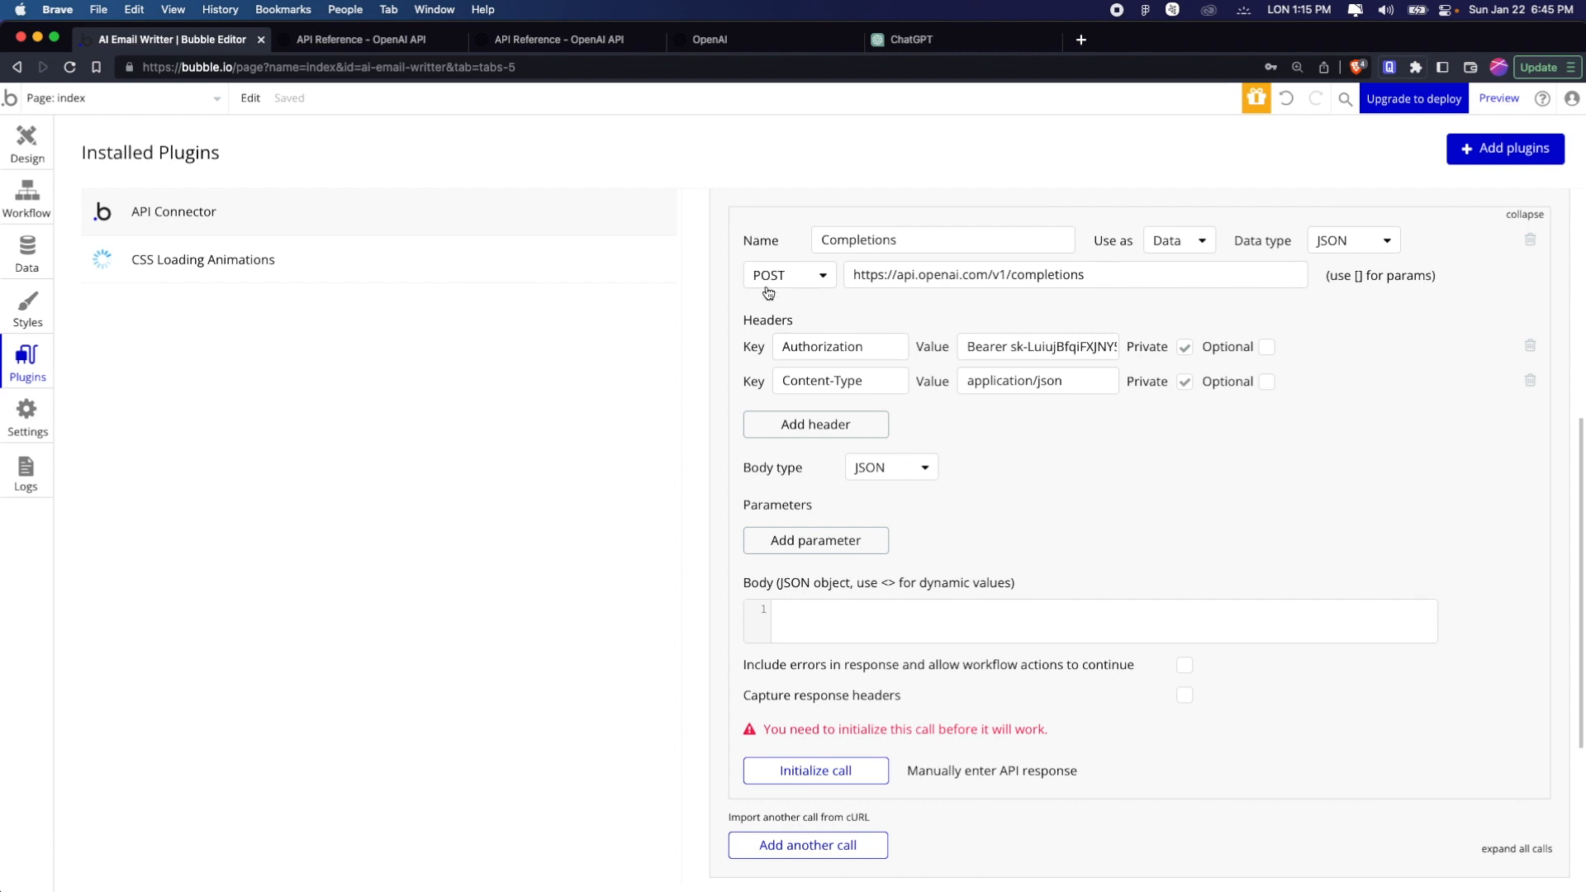
left_click(834, 611)
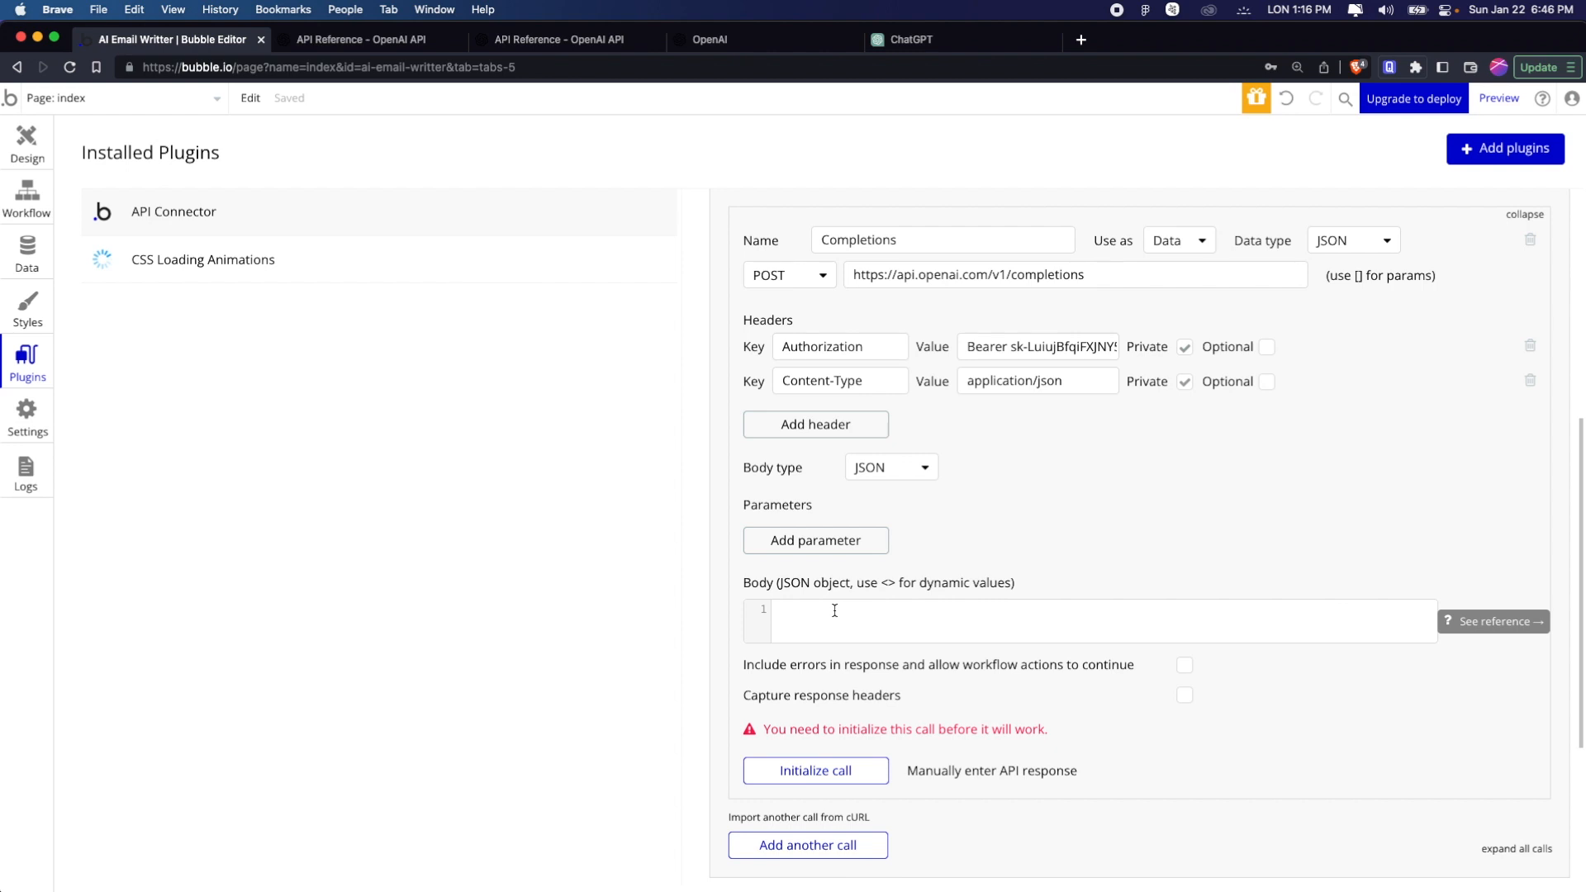
left_click(834, 611)
key("super+v")
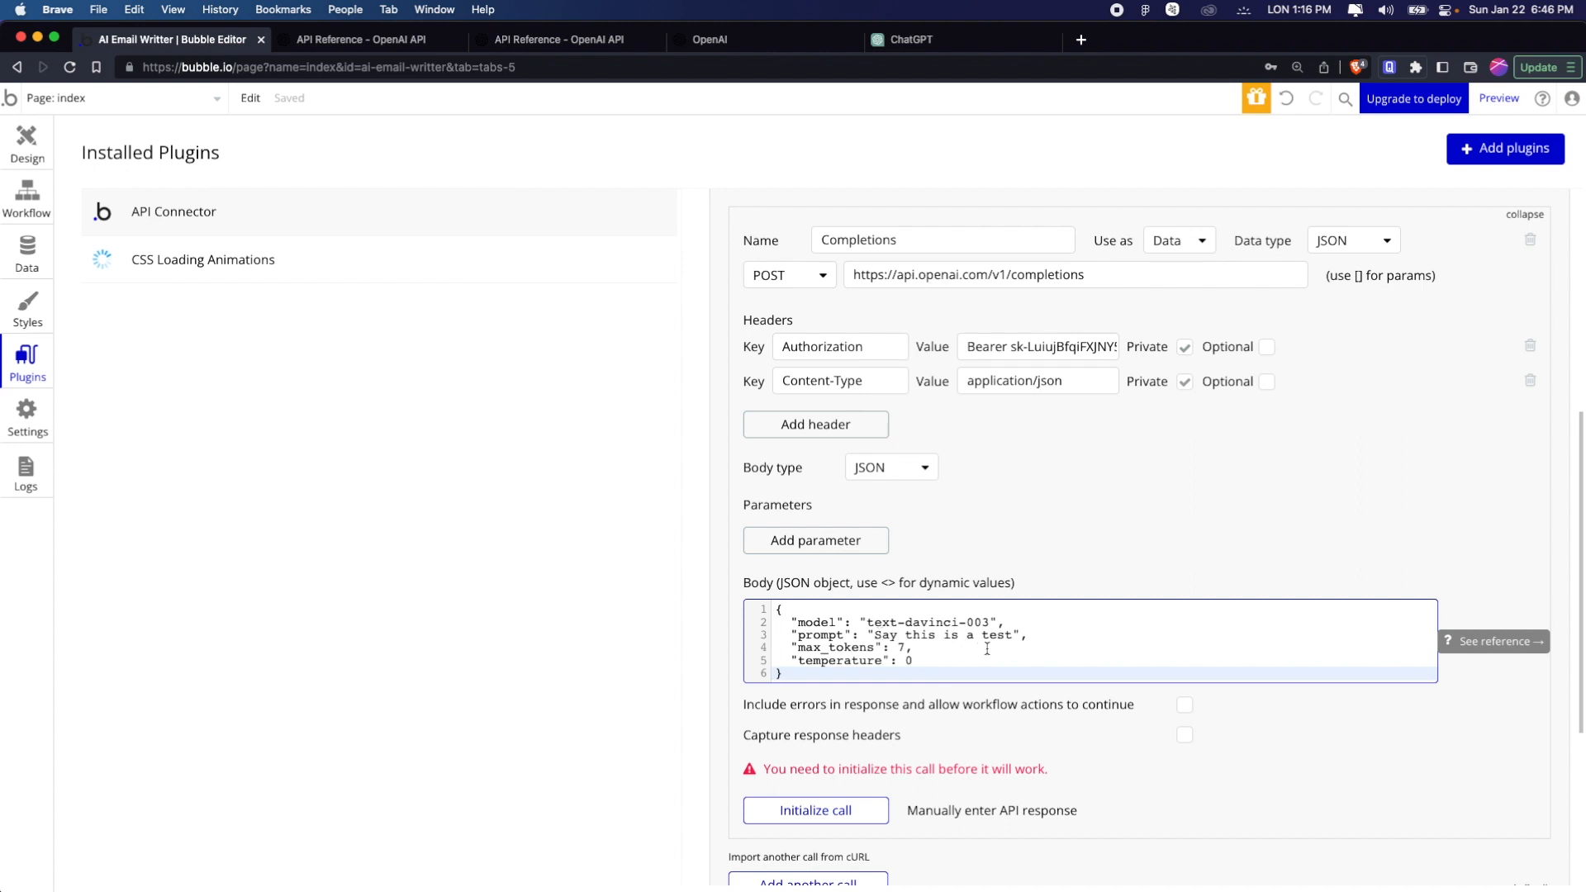
Extend the prompt in the JSON body to read "Say this is a test and tell me a joke"
left_click(1011, 634)
type("and te")
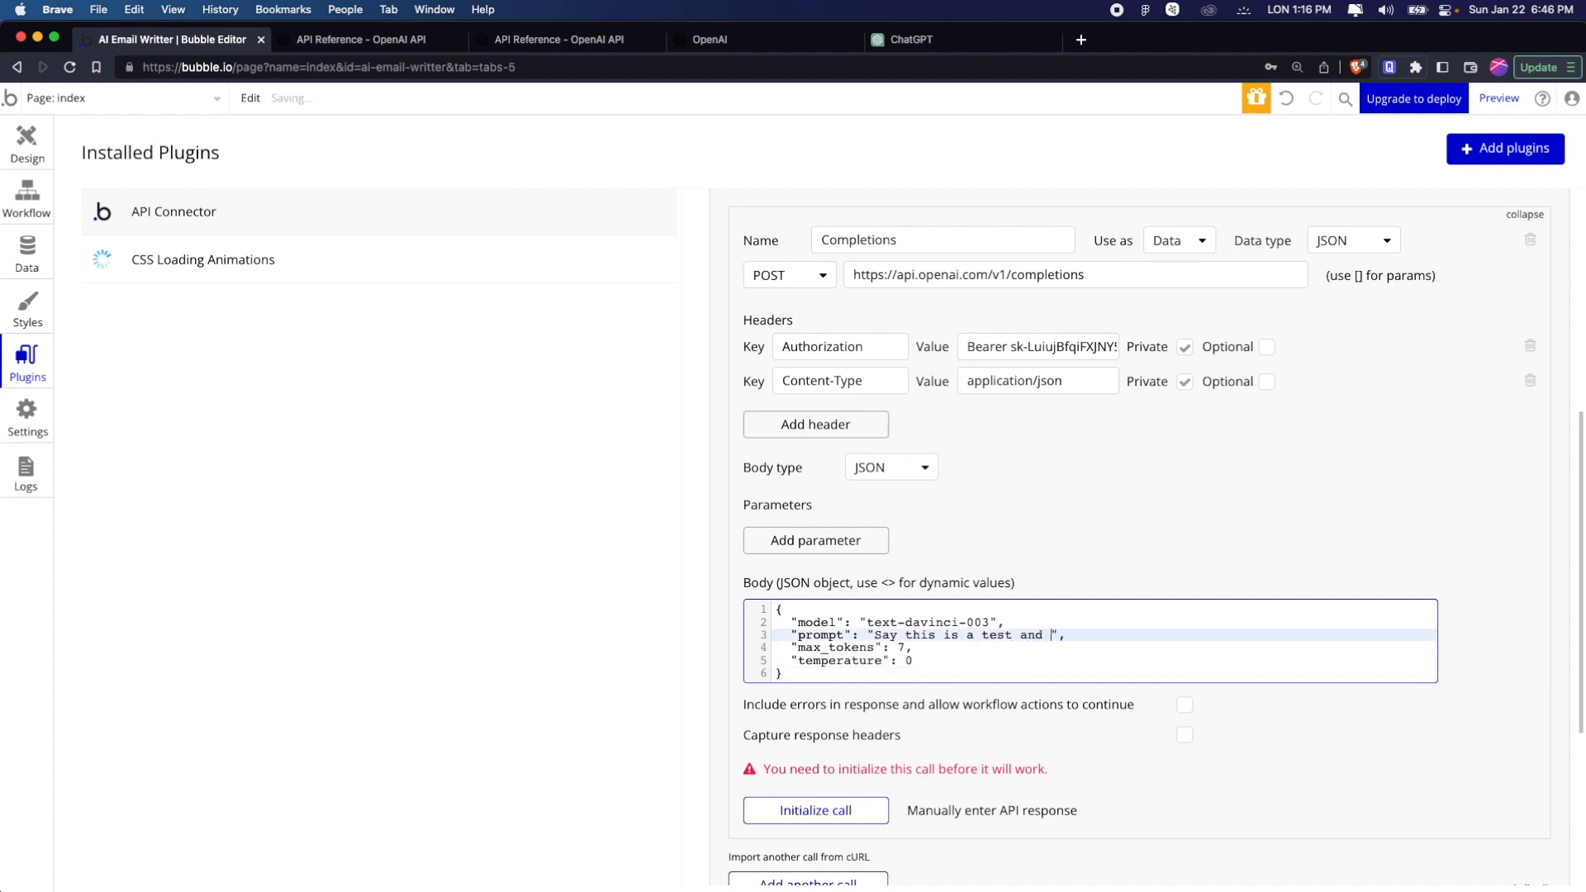
type("ll ")
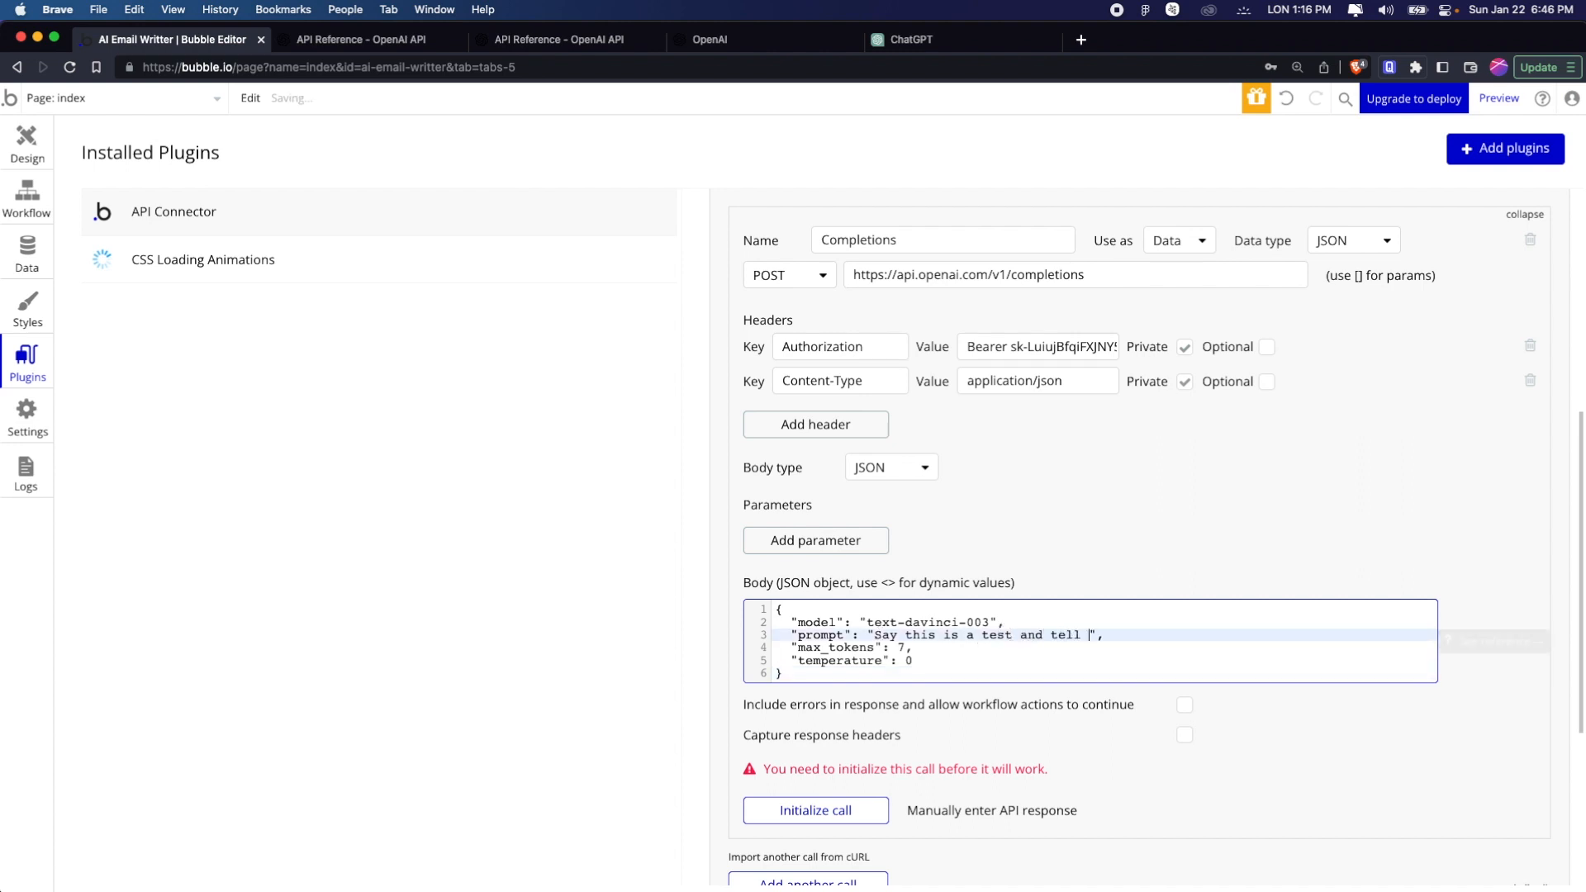
type("me a joh")
key("BackSpace")
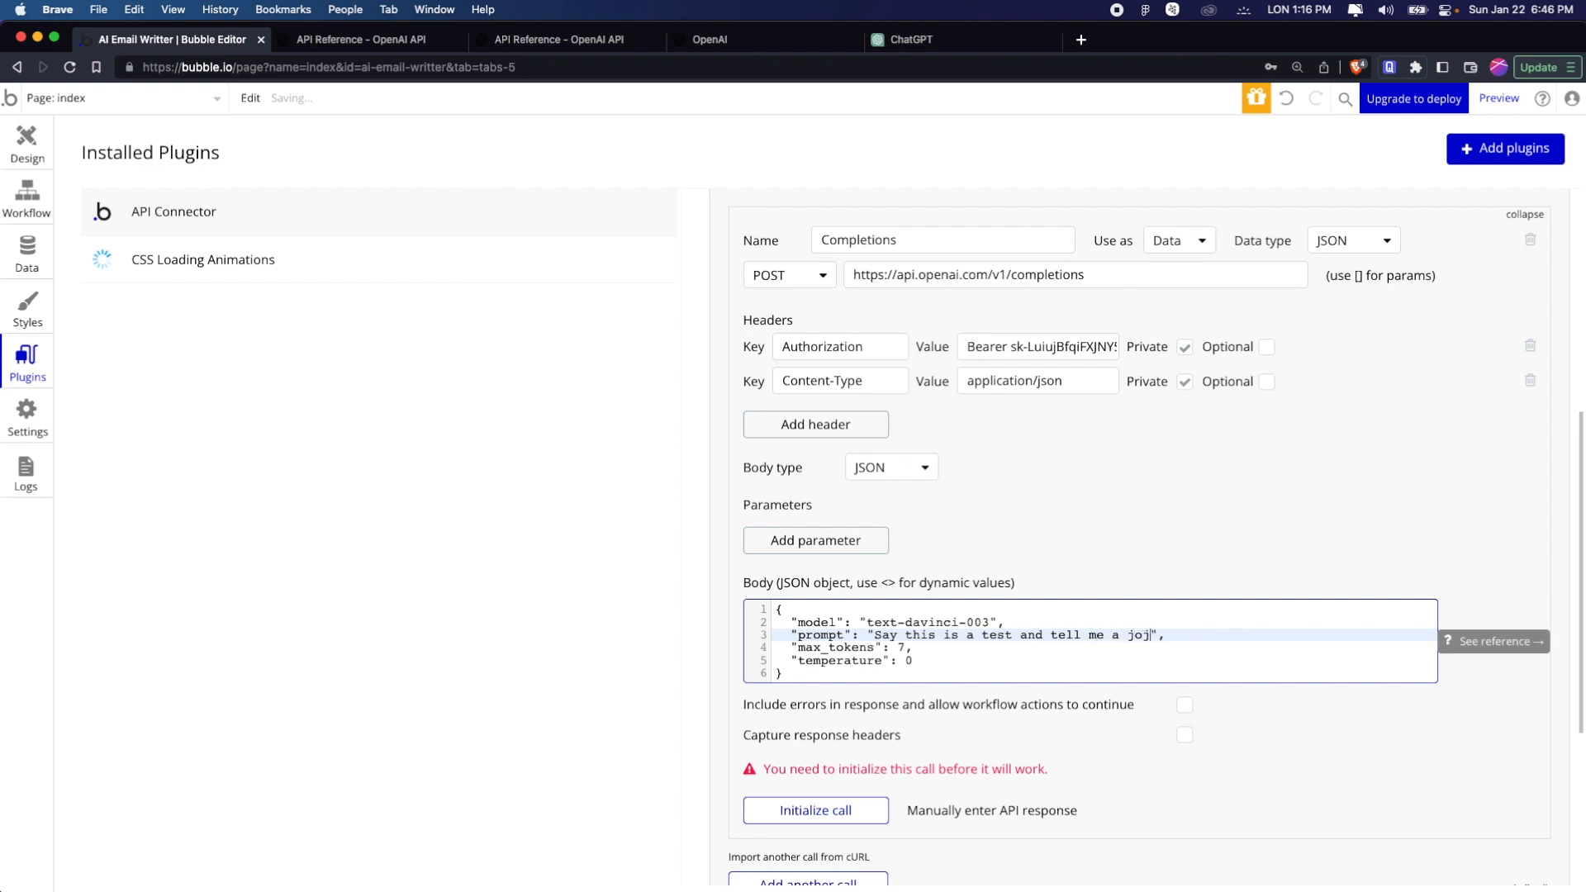
type("je")
key("BackSpace")
key("BackSpace")
type("ke")
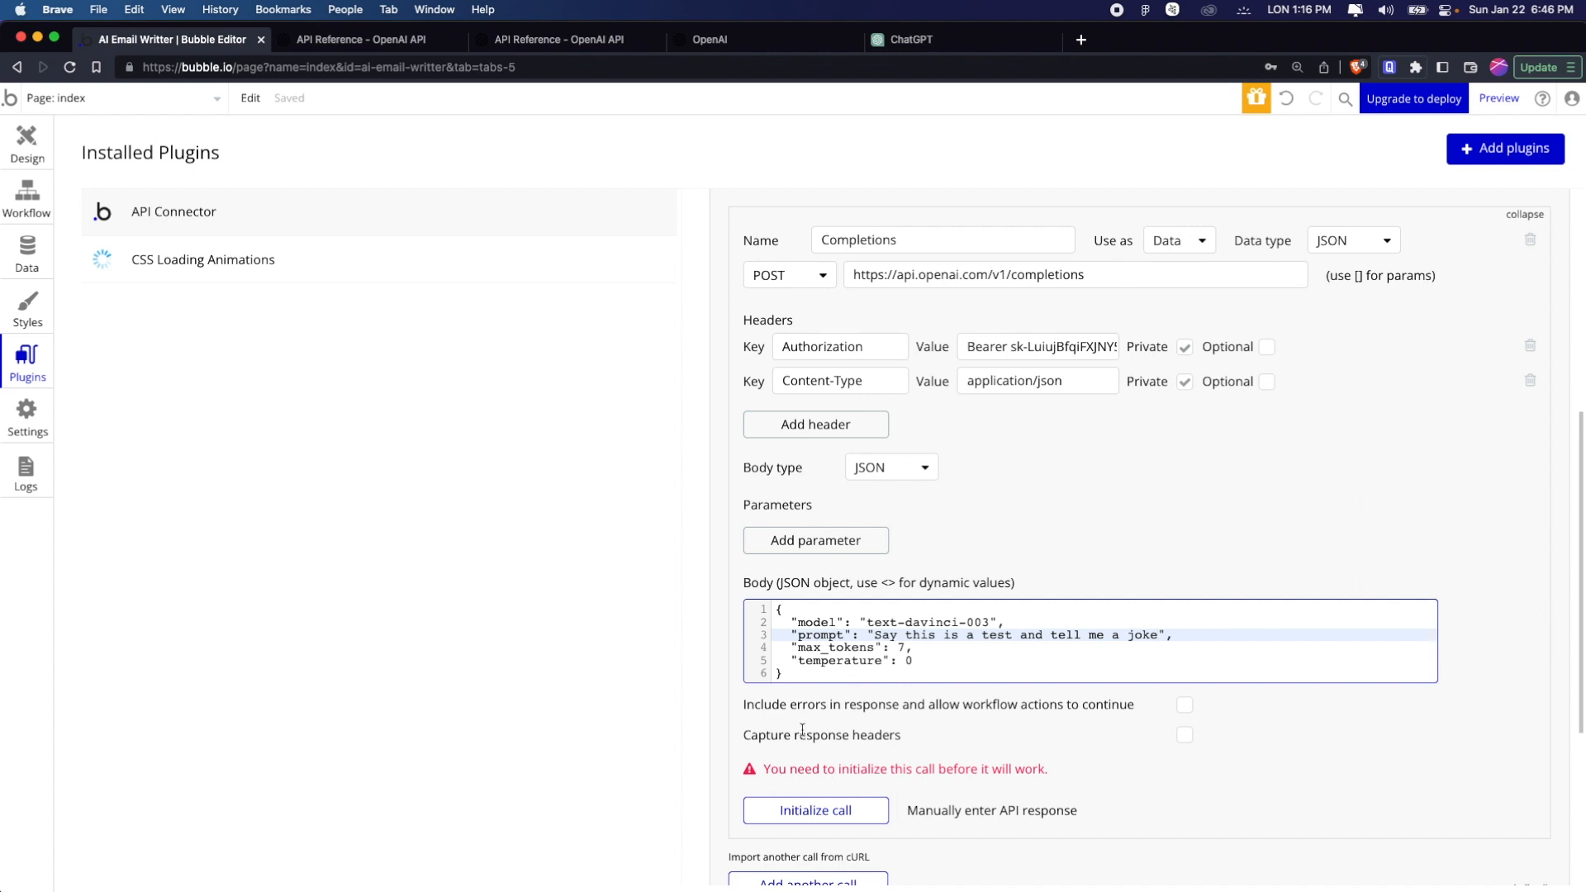
Set max_tokens in the JSON body to 20
left_click(907, 648)
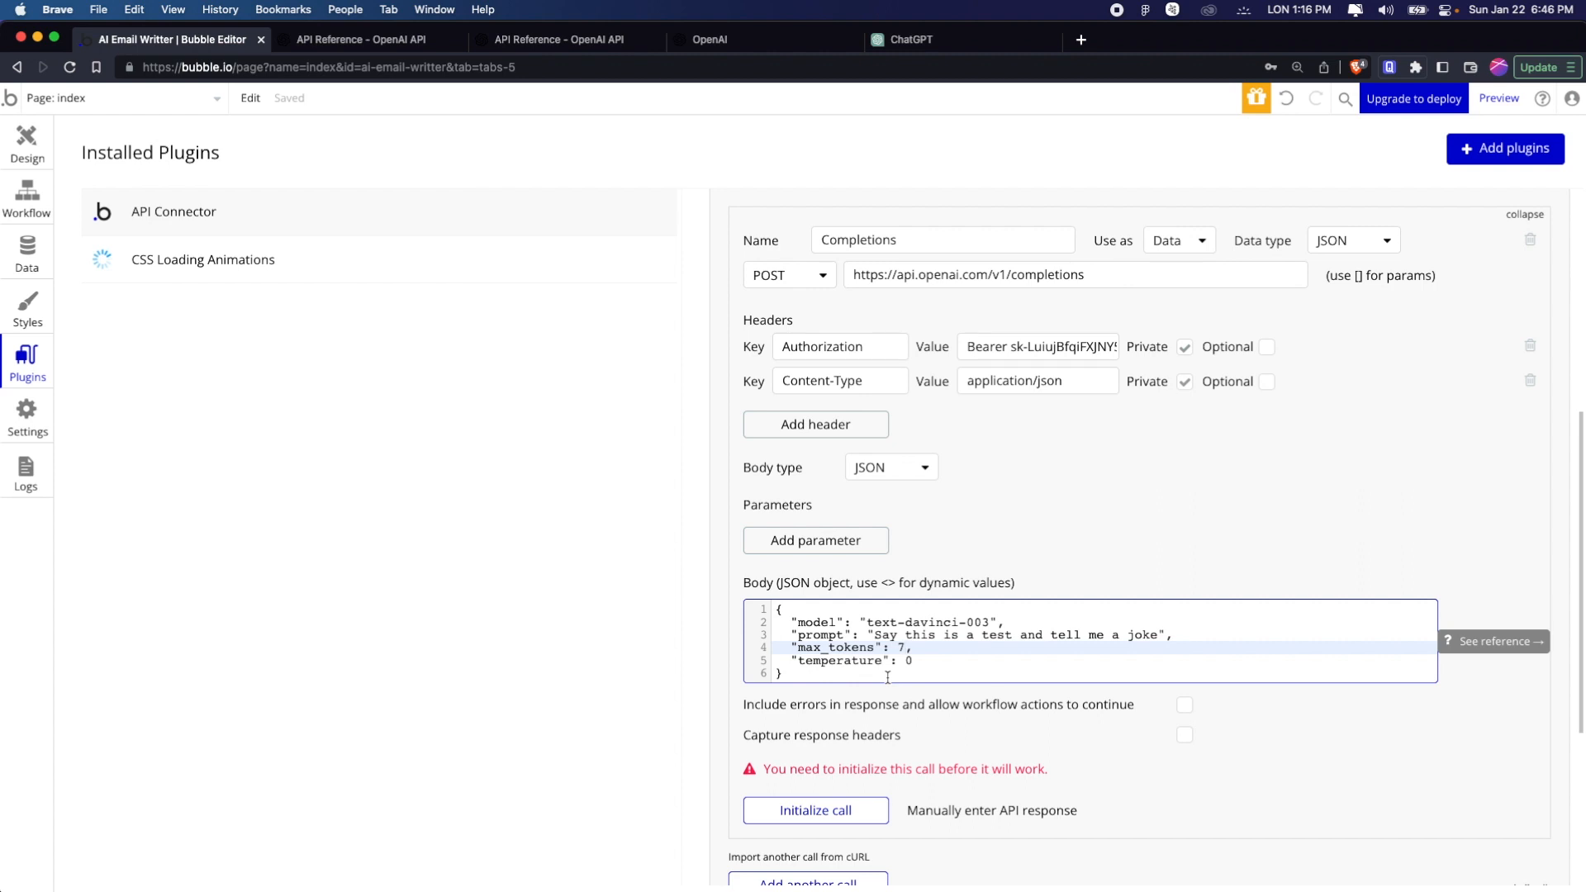
key("BackSpace")
type("20")
Return to the OpenAI API reference and examine the description of the temperature parameter for Create completion
key("ctrl+Tab")
scroll(770, 635, "down", 5)
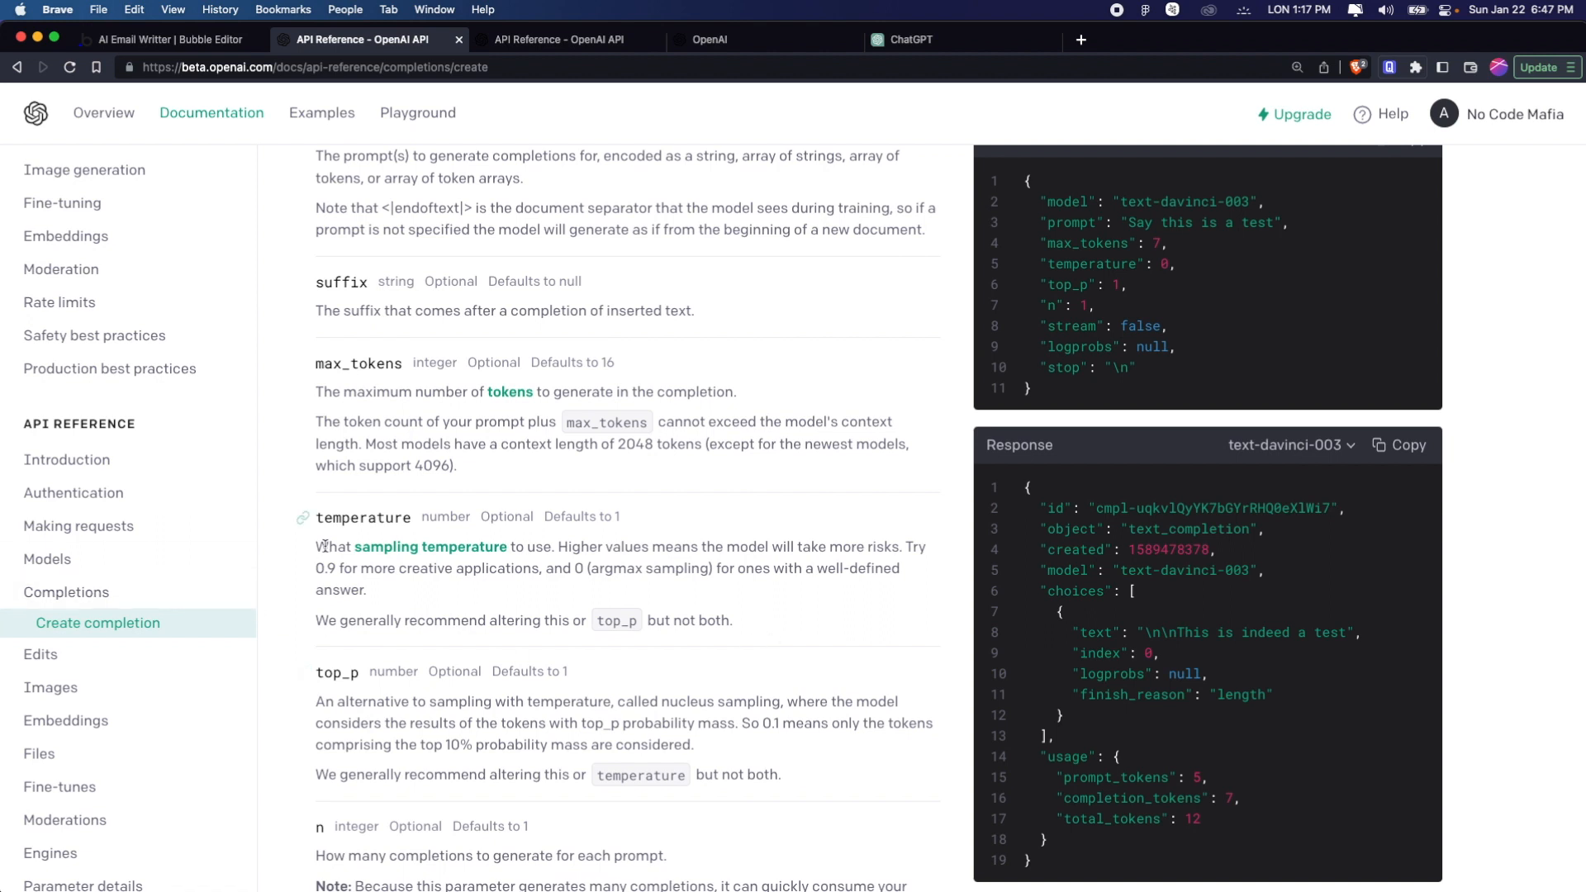
left_click_drag(317, 546, 634, 616)
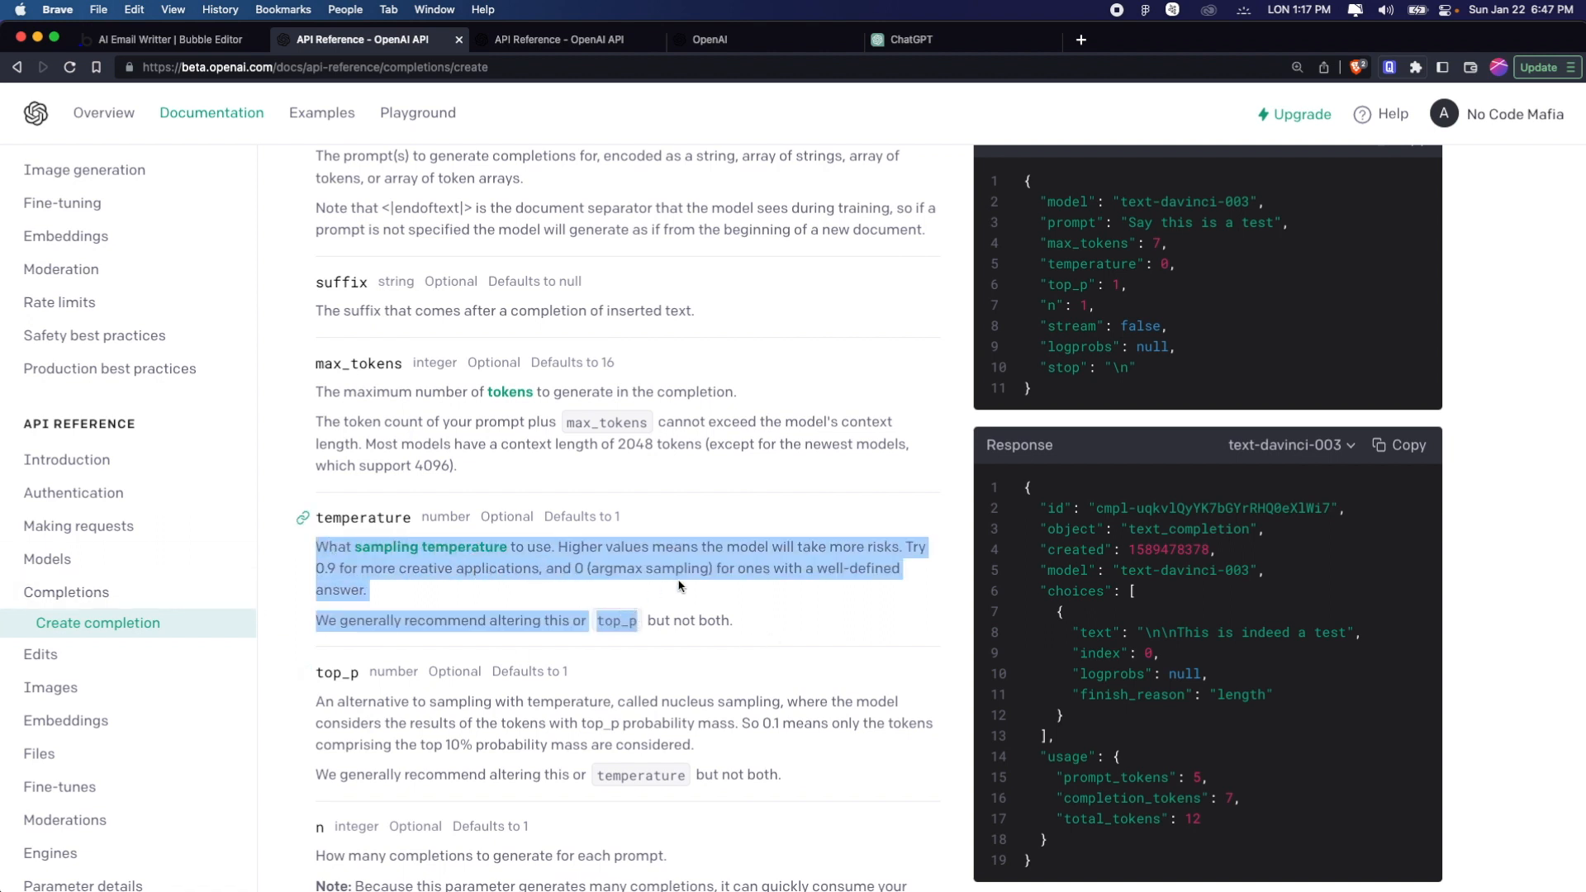
left_click(680, 585)
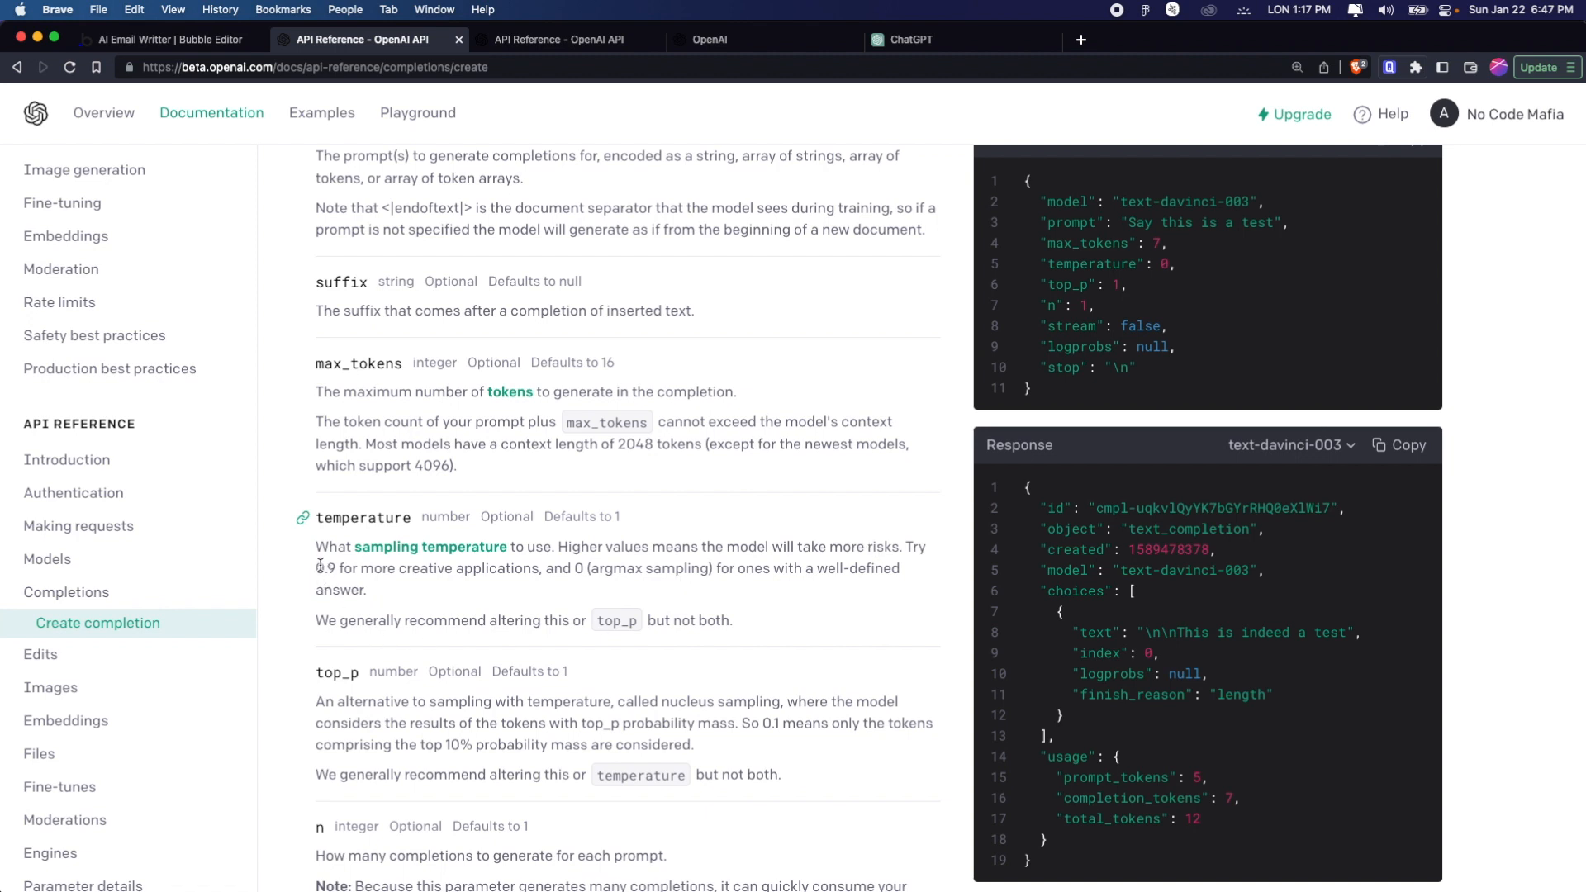
left_click_drag(317, 568, 561, 570)
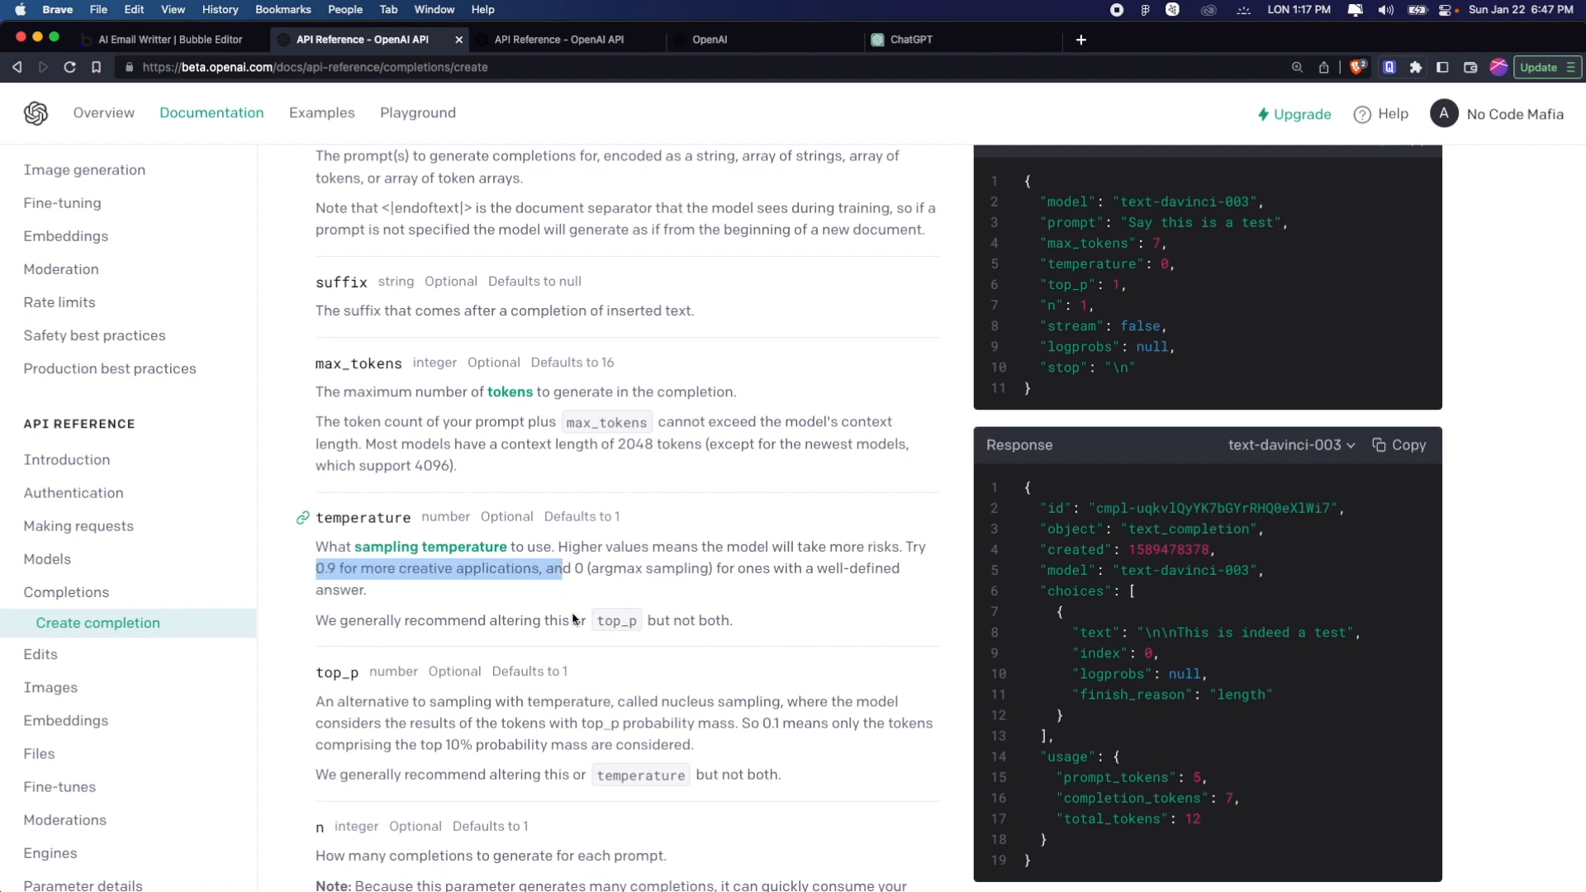
scroll(576, 621, "down", 1)
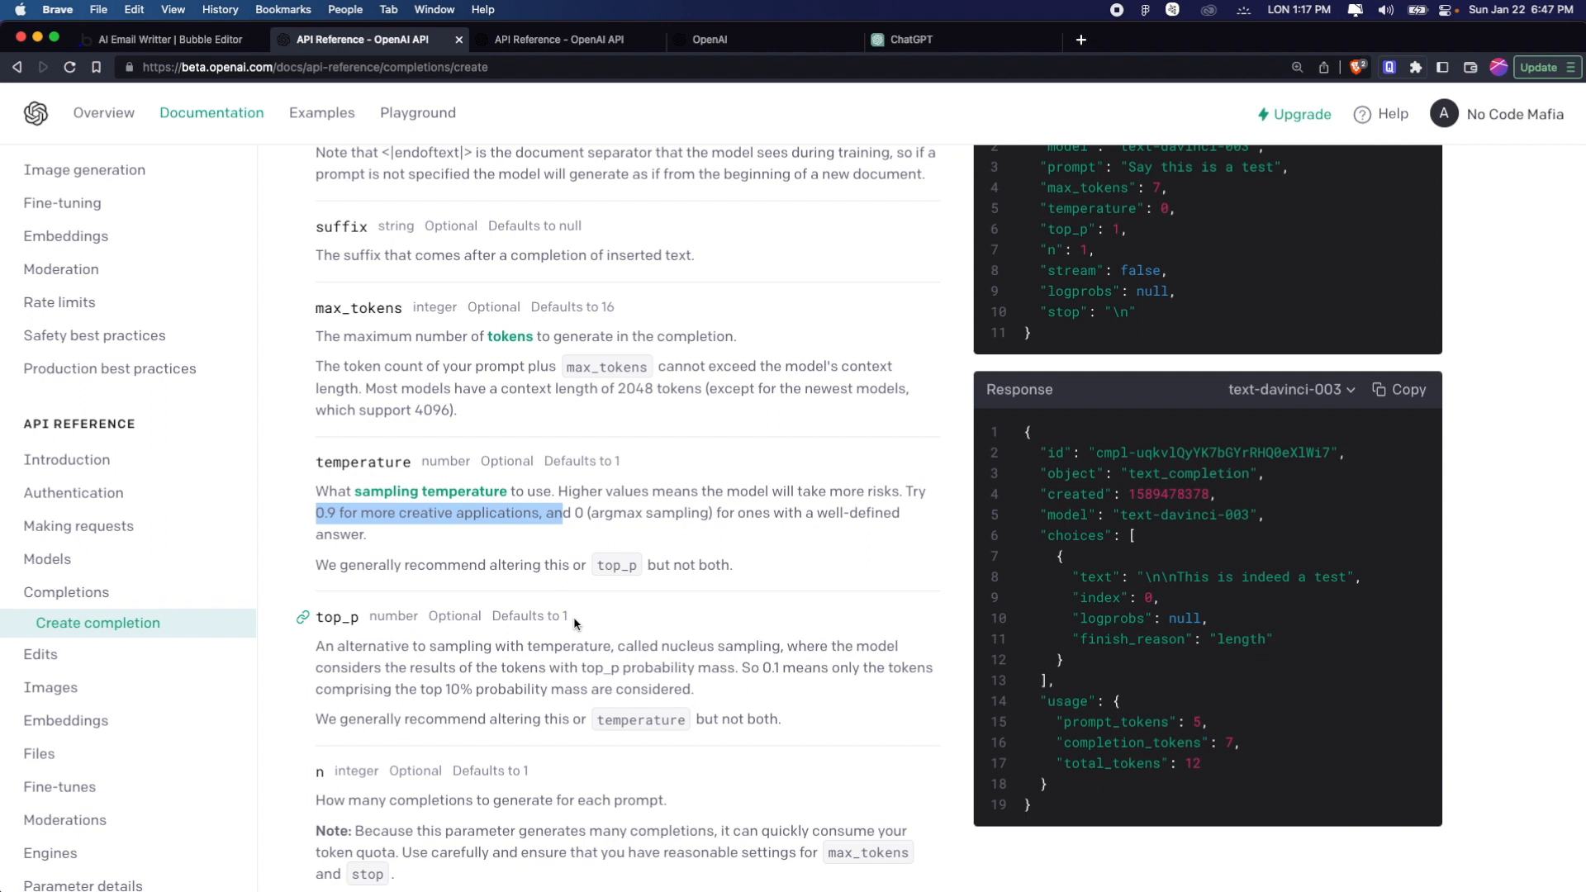
Return to the Bubble editor and set temperature in the Completions call's JSON body to 0.9
scroll(576, 623, "down", 2)
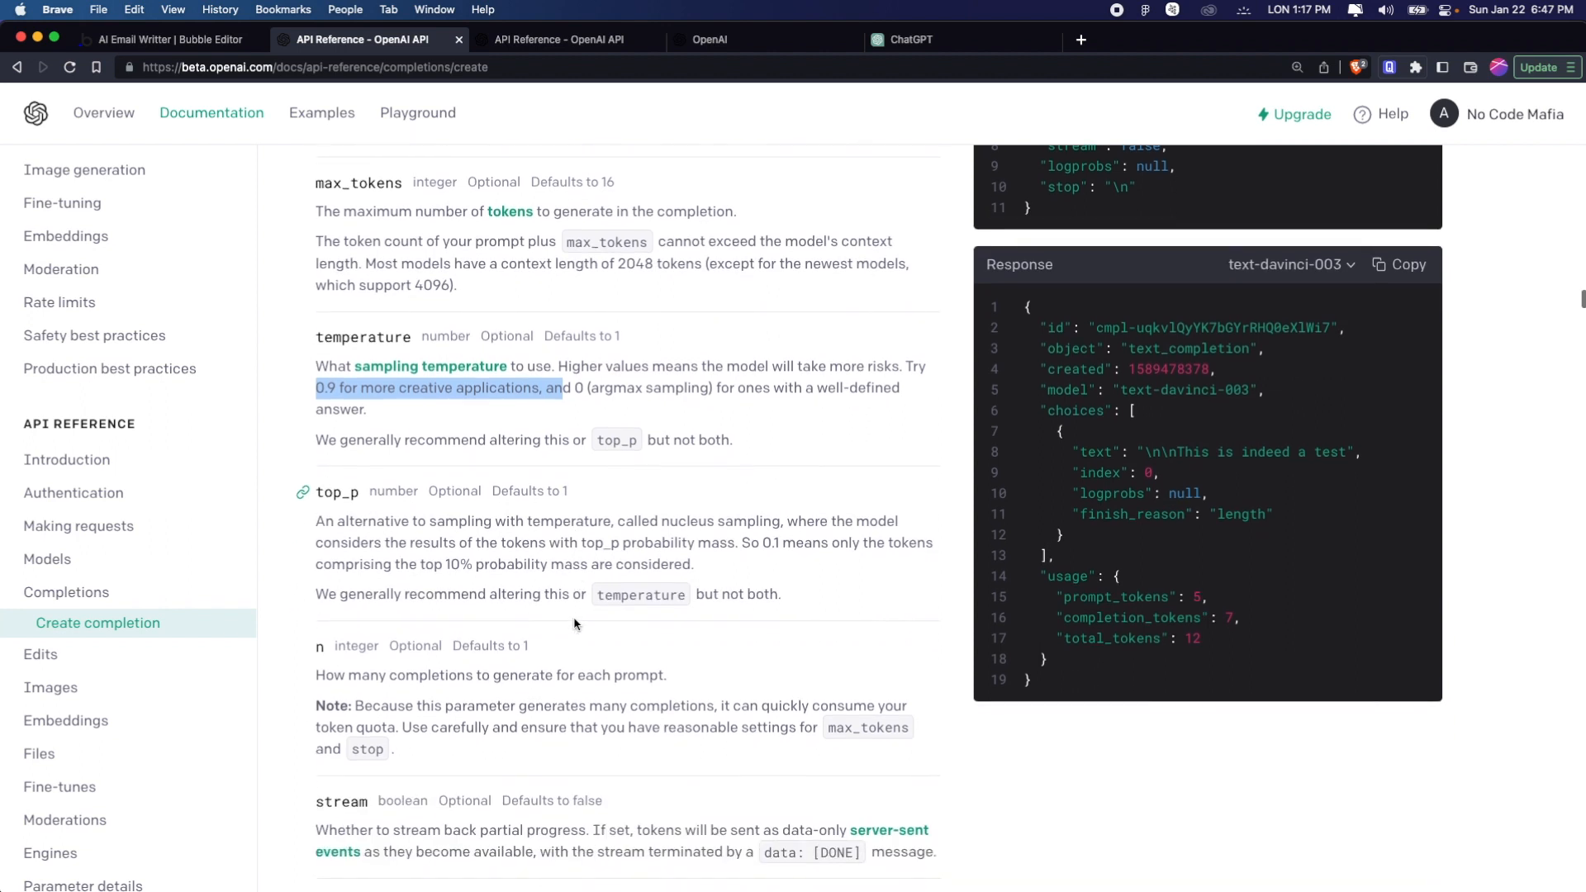
scroll(576, 624, "up", 5)
key("ctrl+Tab")
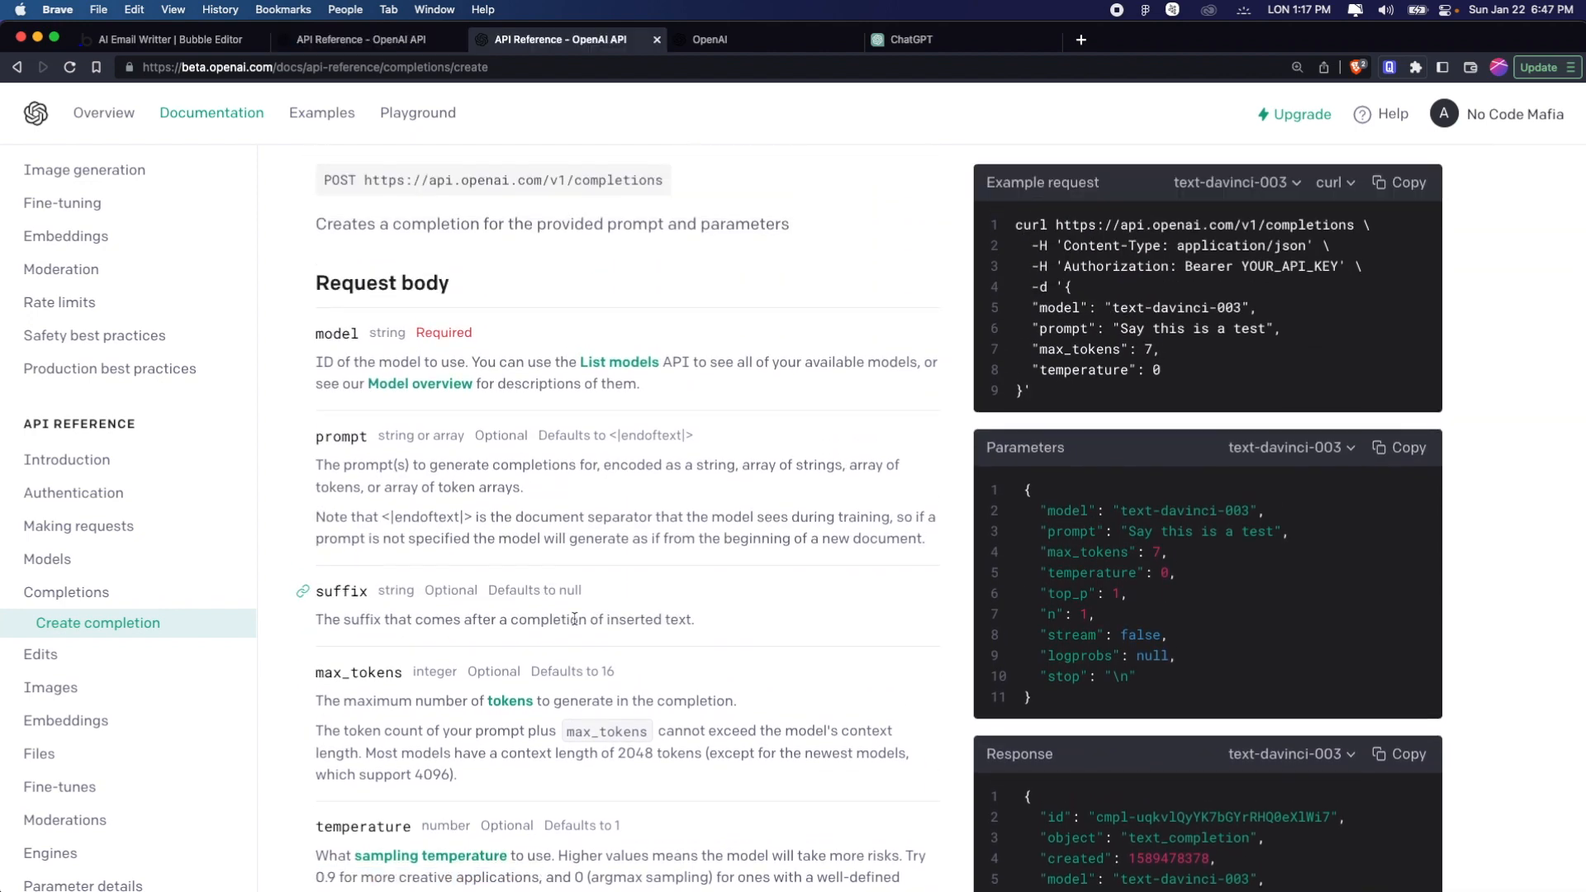
key("ctrl+shift+Tab")
key("ctrl+shift+Tab")
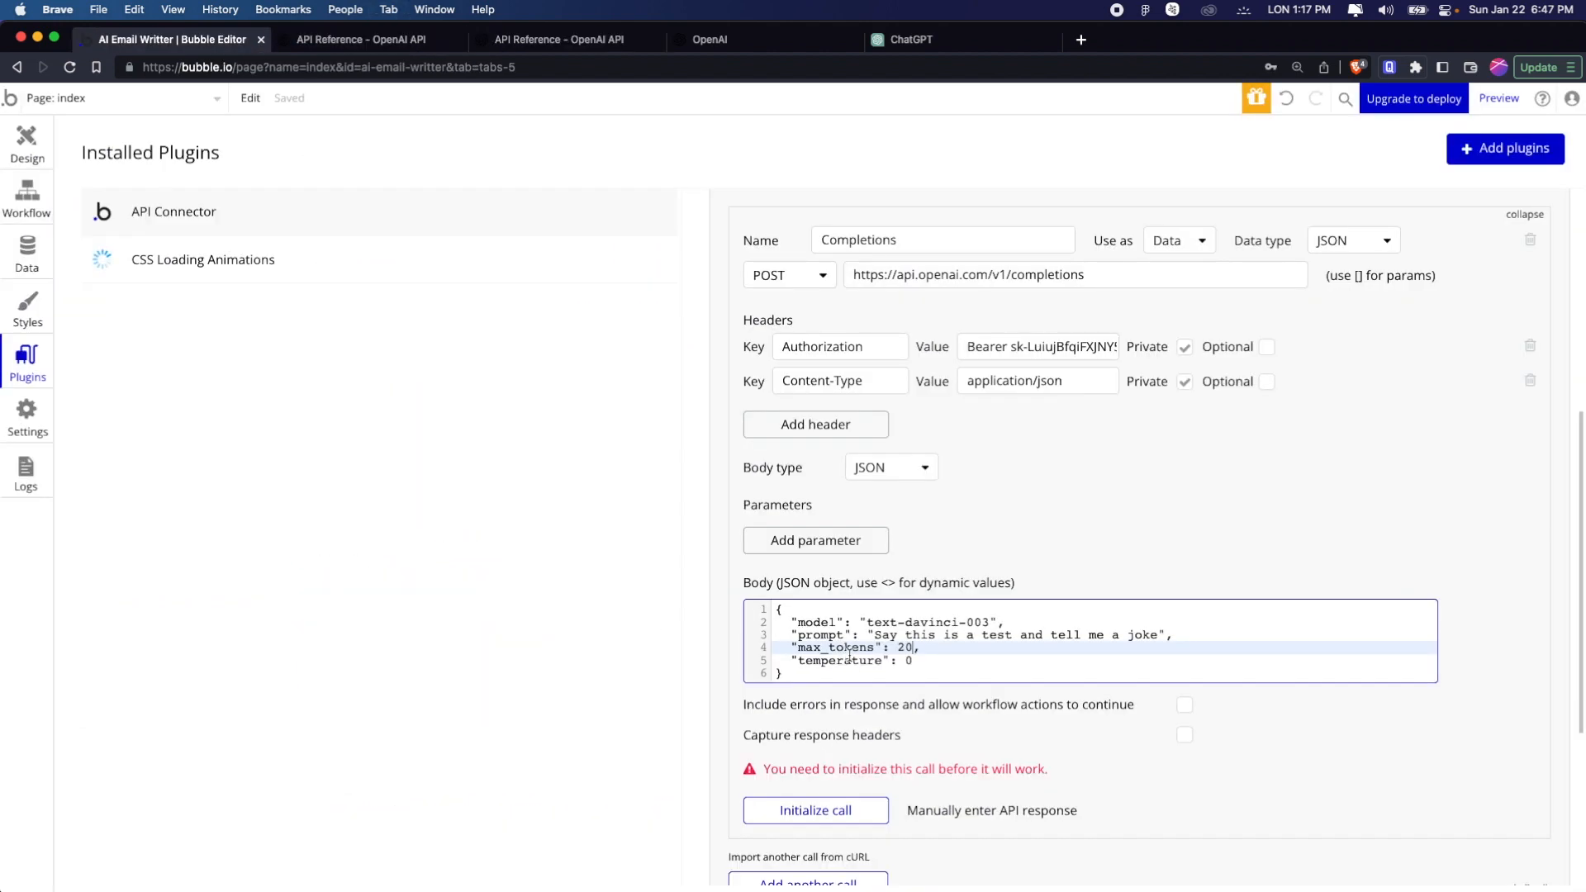
left_click(920, 662)
type(".")
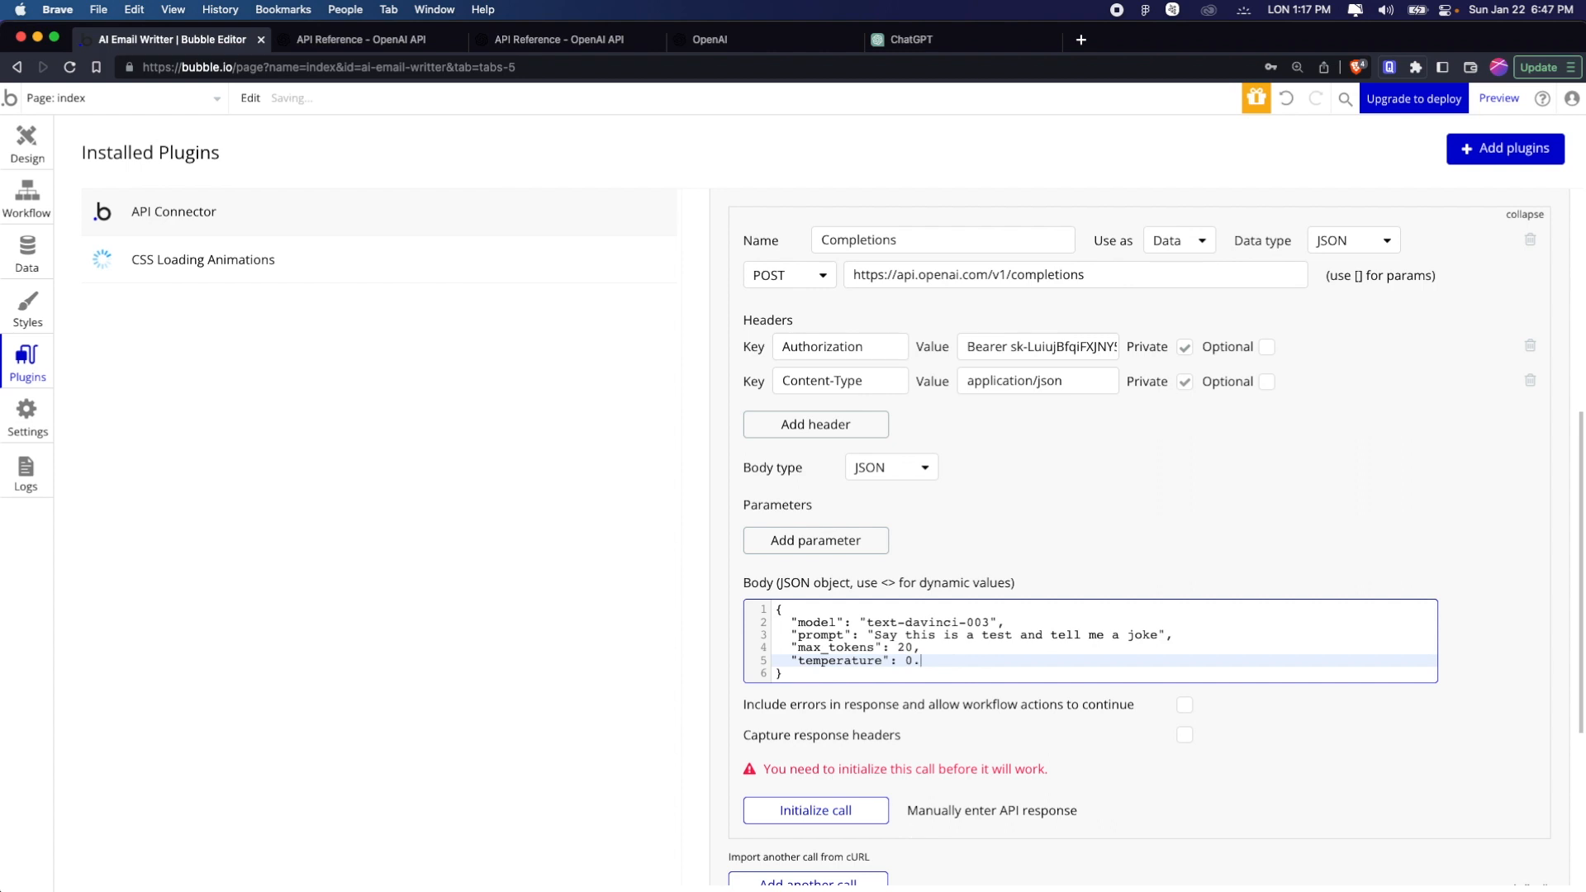
type("9")
left_click(1218, 543)
Initialize the Completions call to send the test request to OpenAI
scroll(1218, 545, "down", 2)
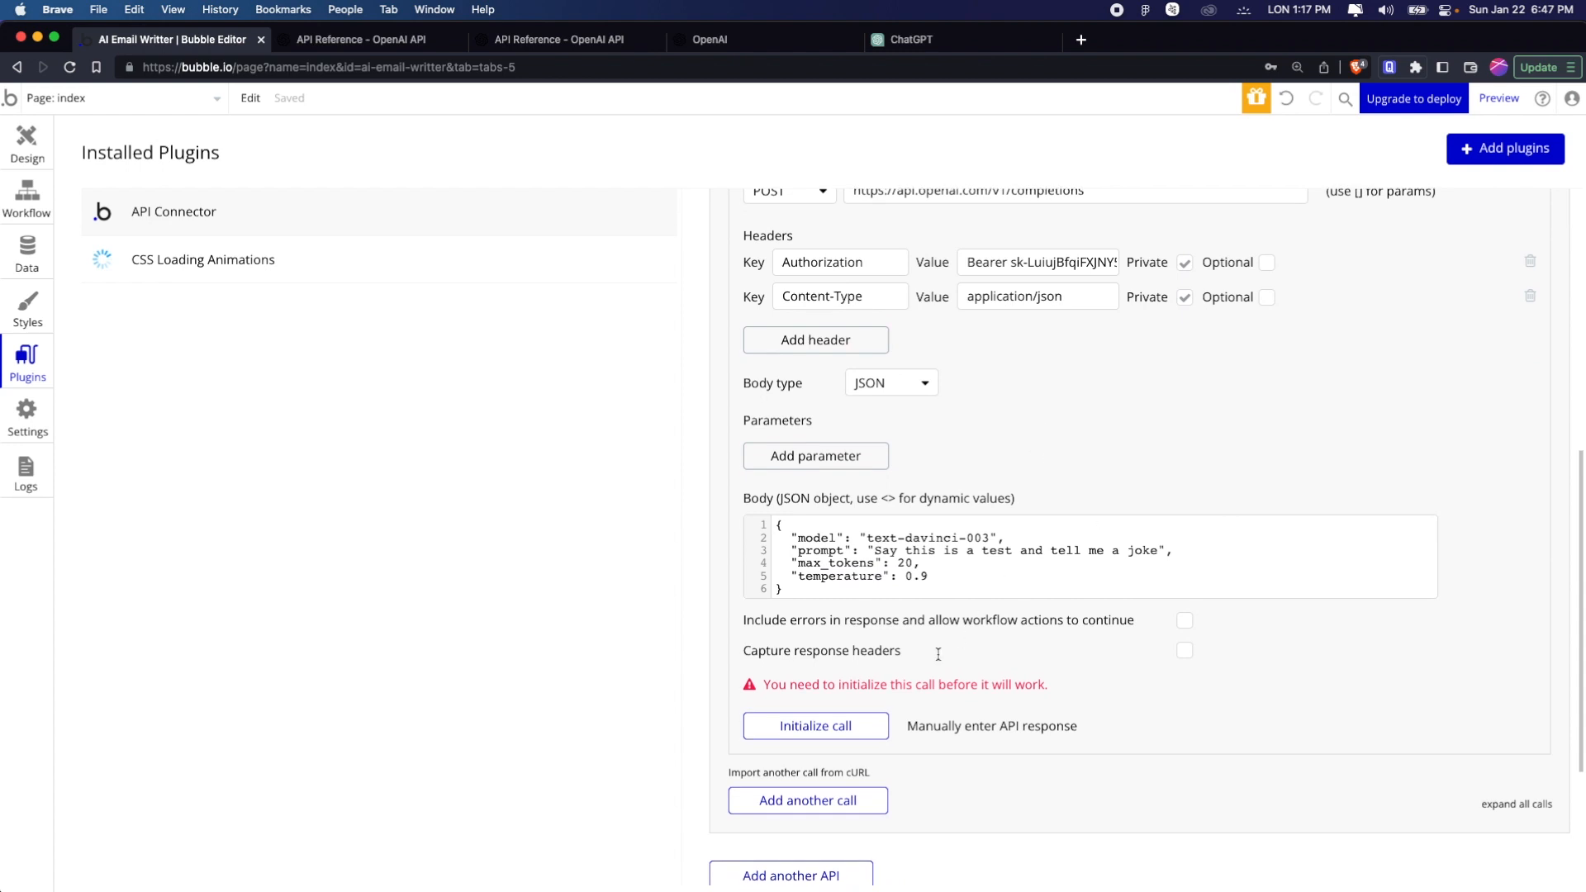
left_click(840, 727)
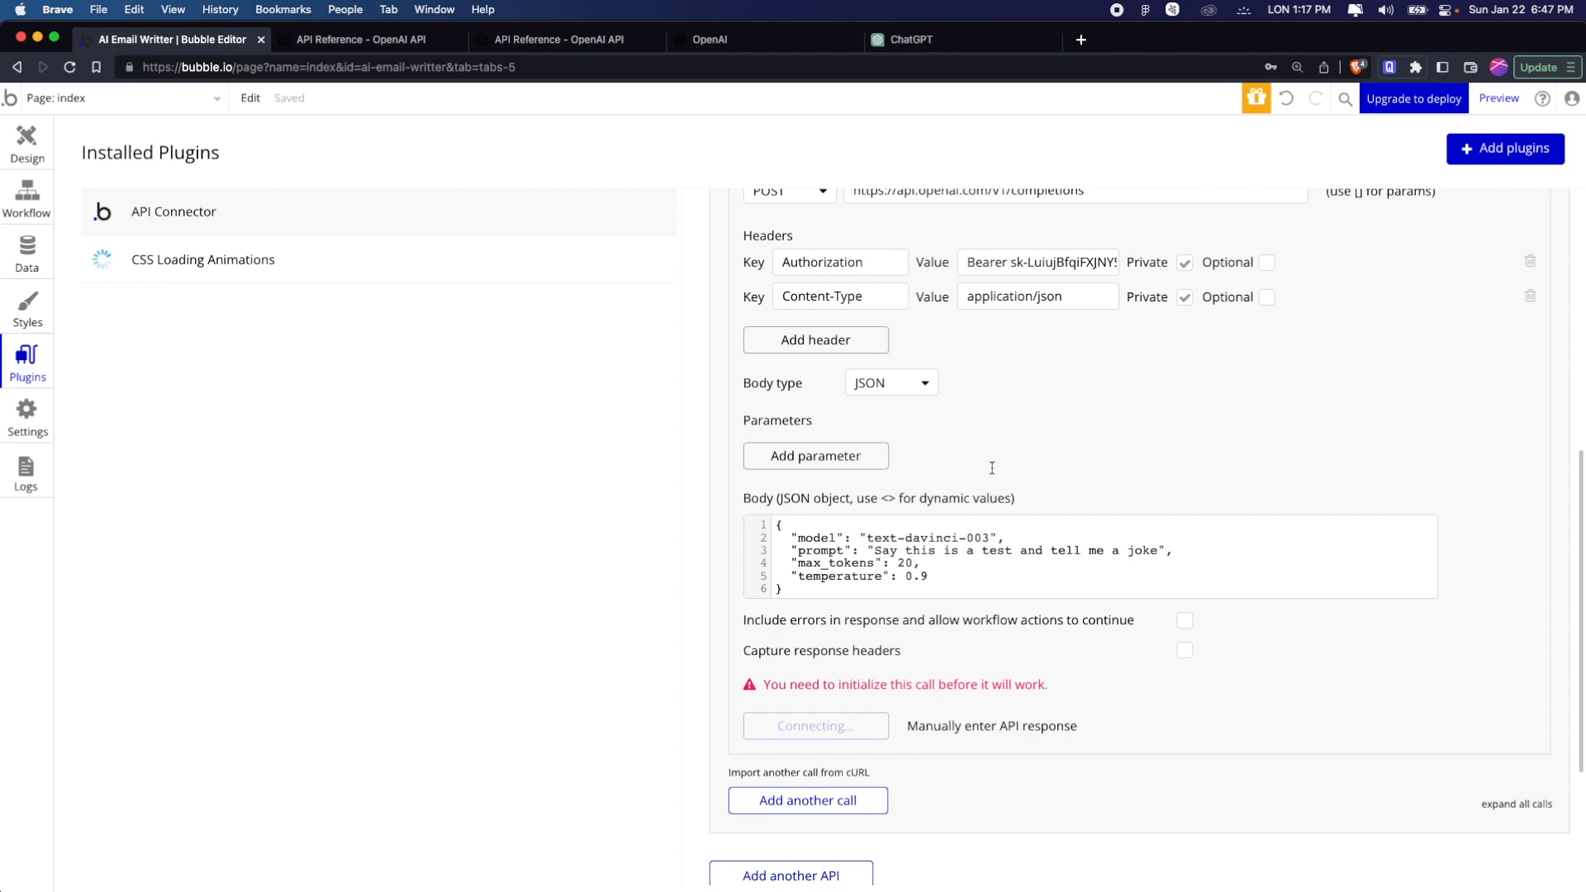
scroll(992, 467, "up", 5)
scroll(992, 468, "down", 2)
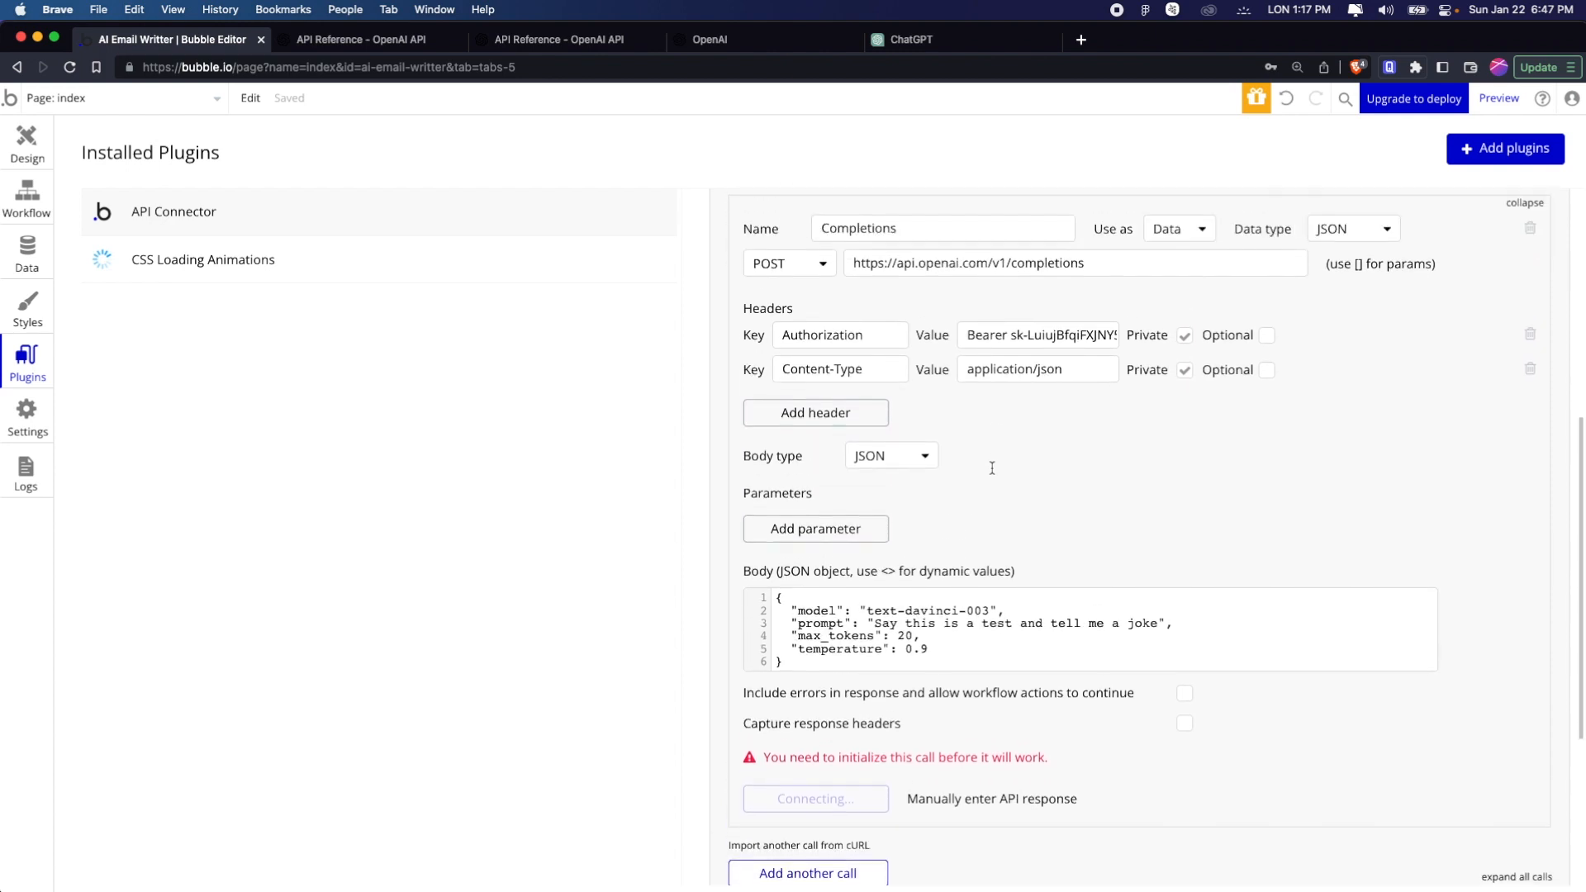
scroll(992, 467, "up", 1)
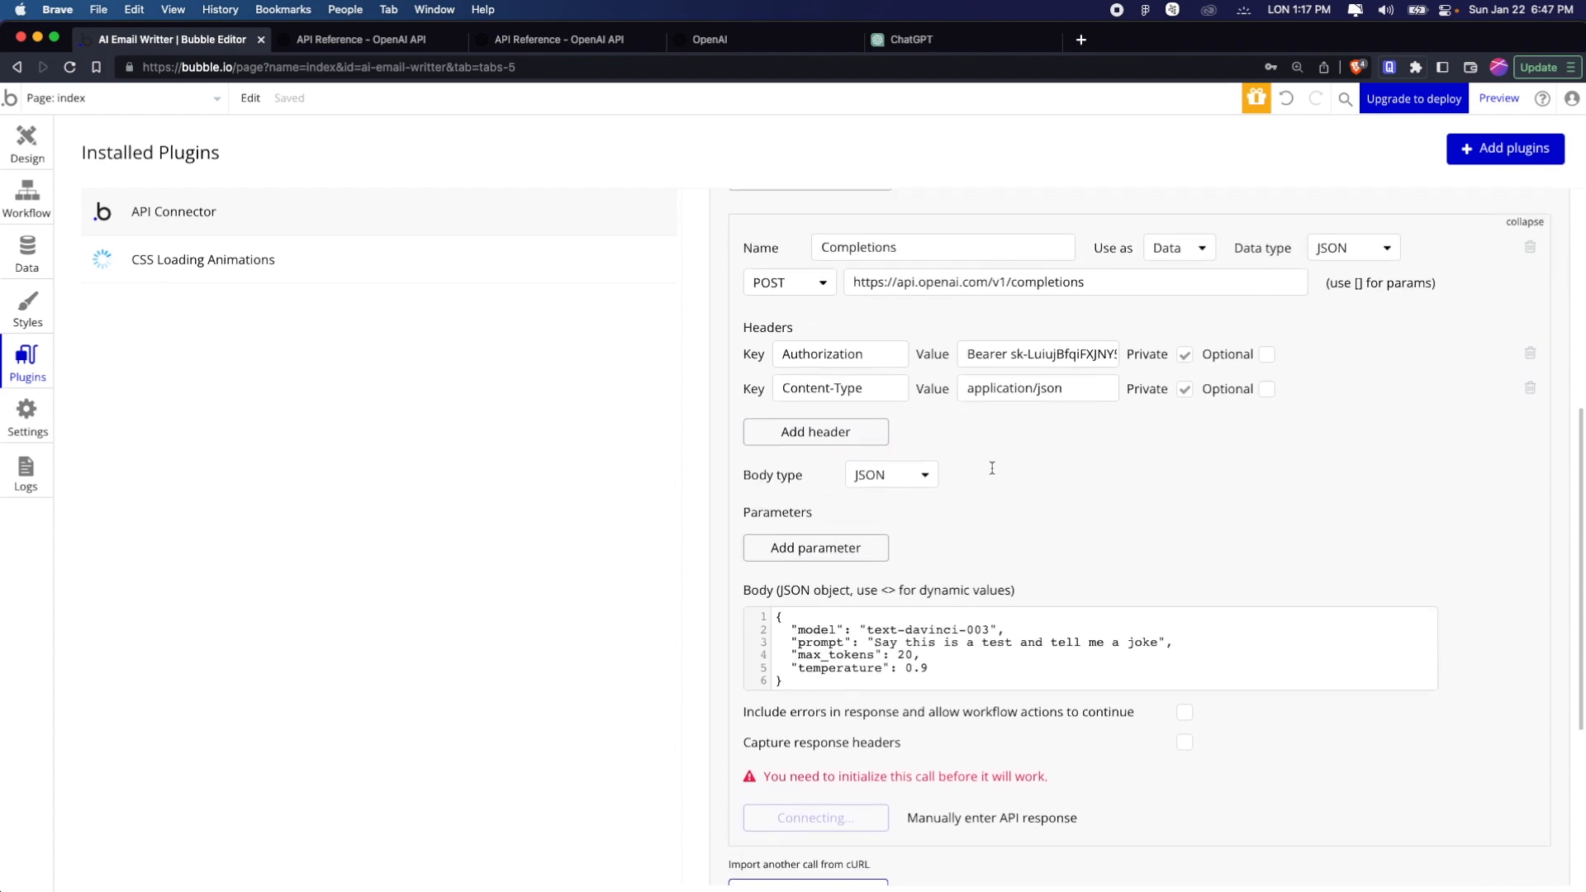
scroll(993, 468, "down", 1)
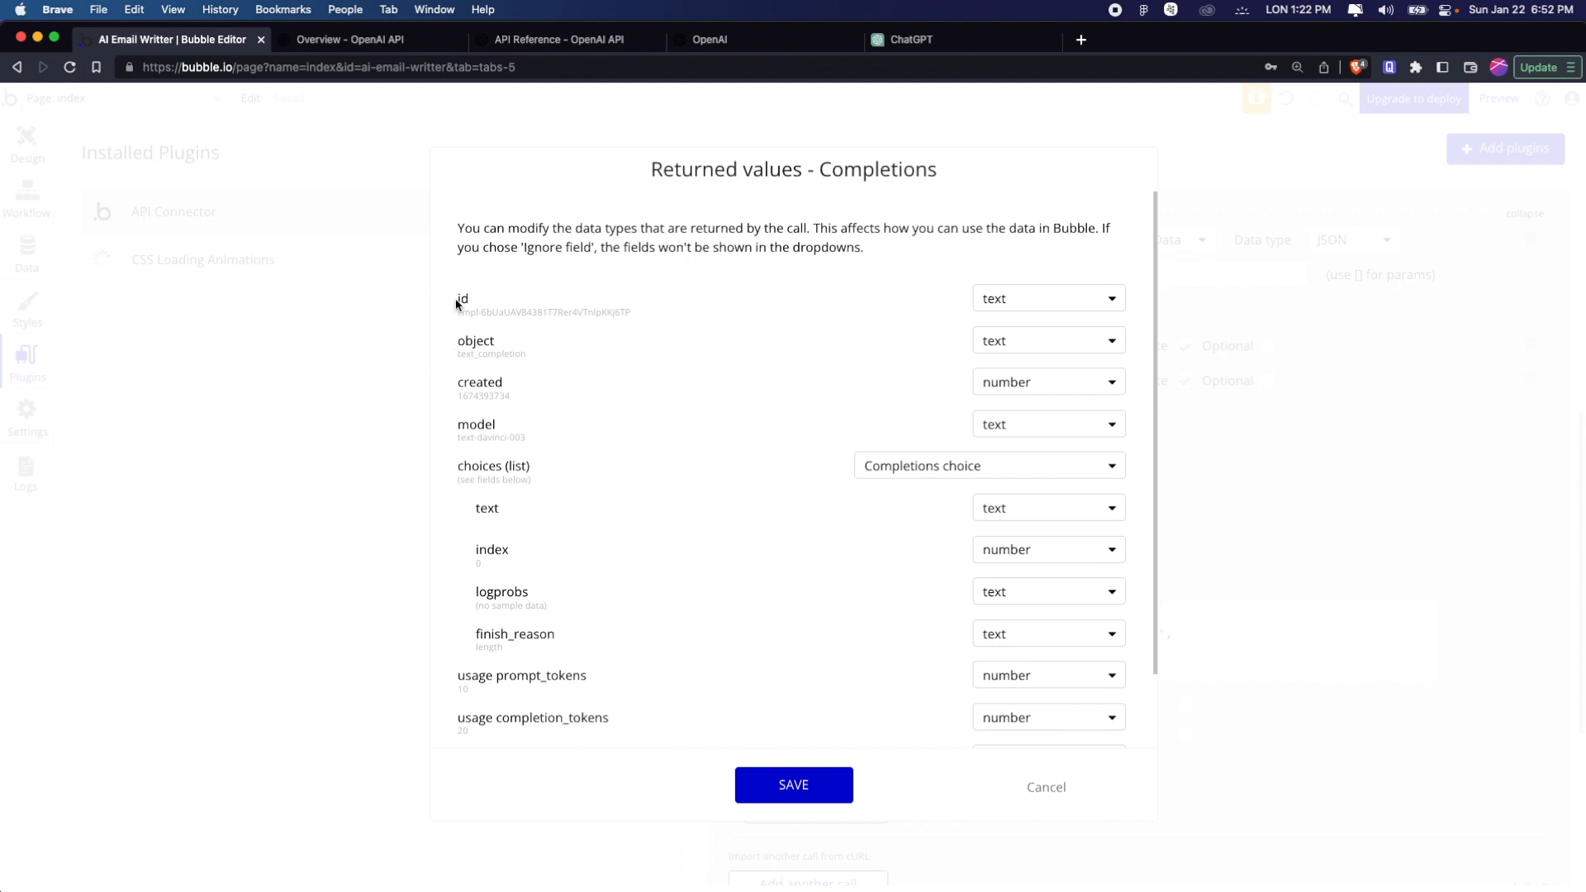
Review the returned values of the Completions call, show its raw data and read the generated text under choices
scroll(745, 506, "down", 2)
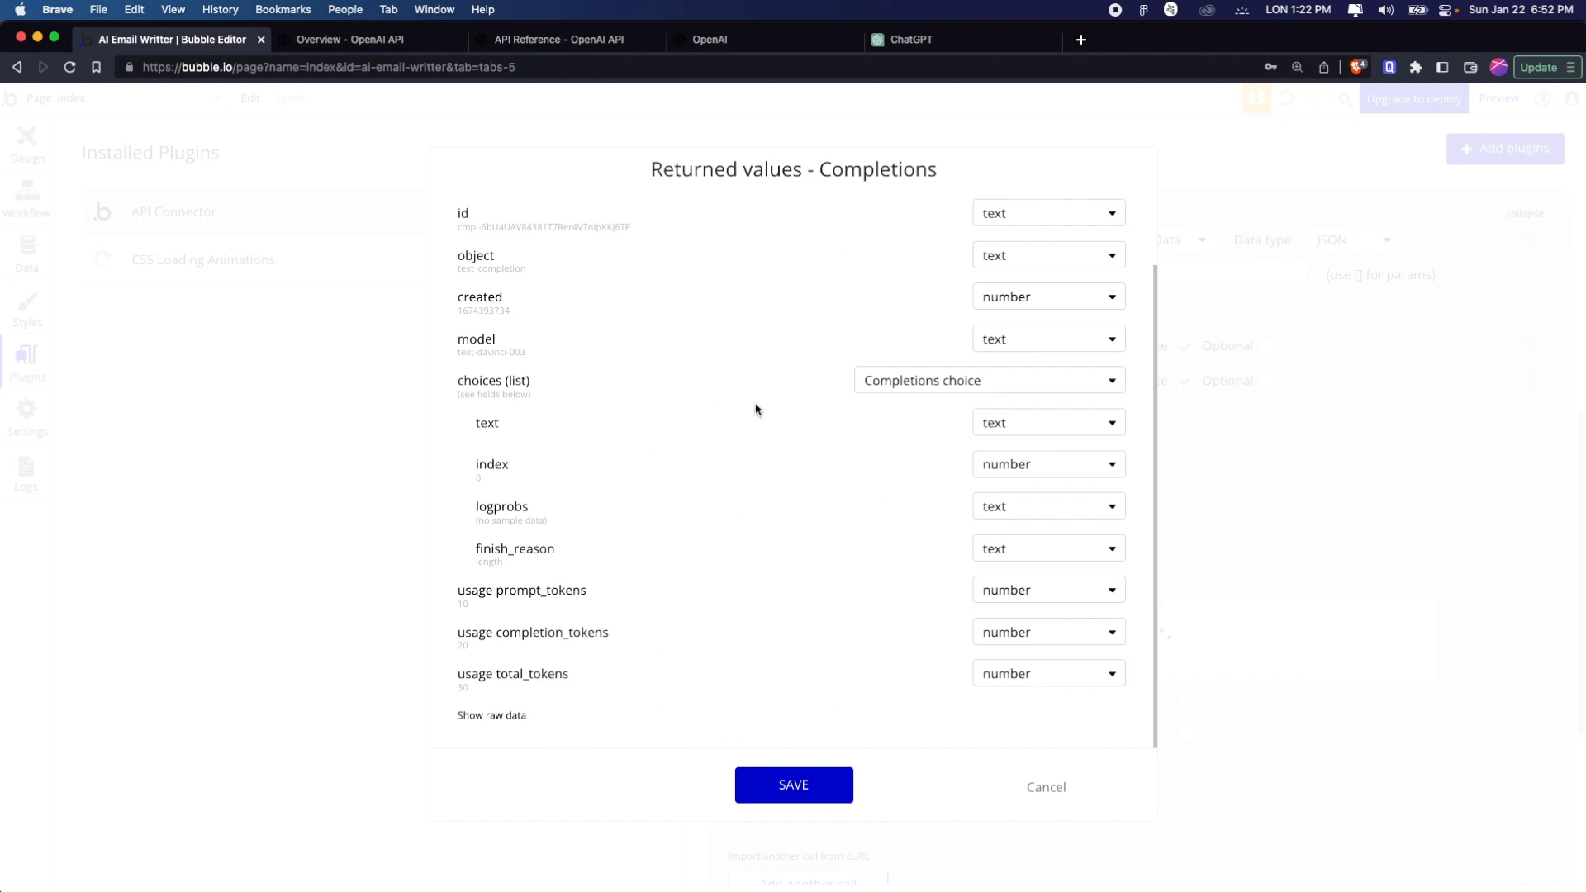
scroll(743, 390, "up", 2)
scroll(743, 390, "down", 2)
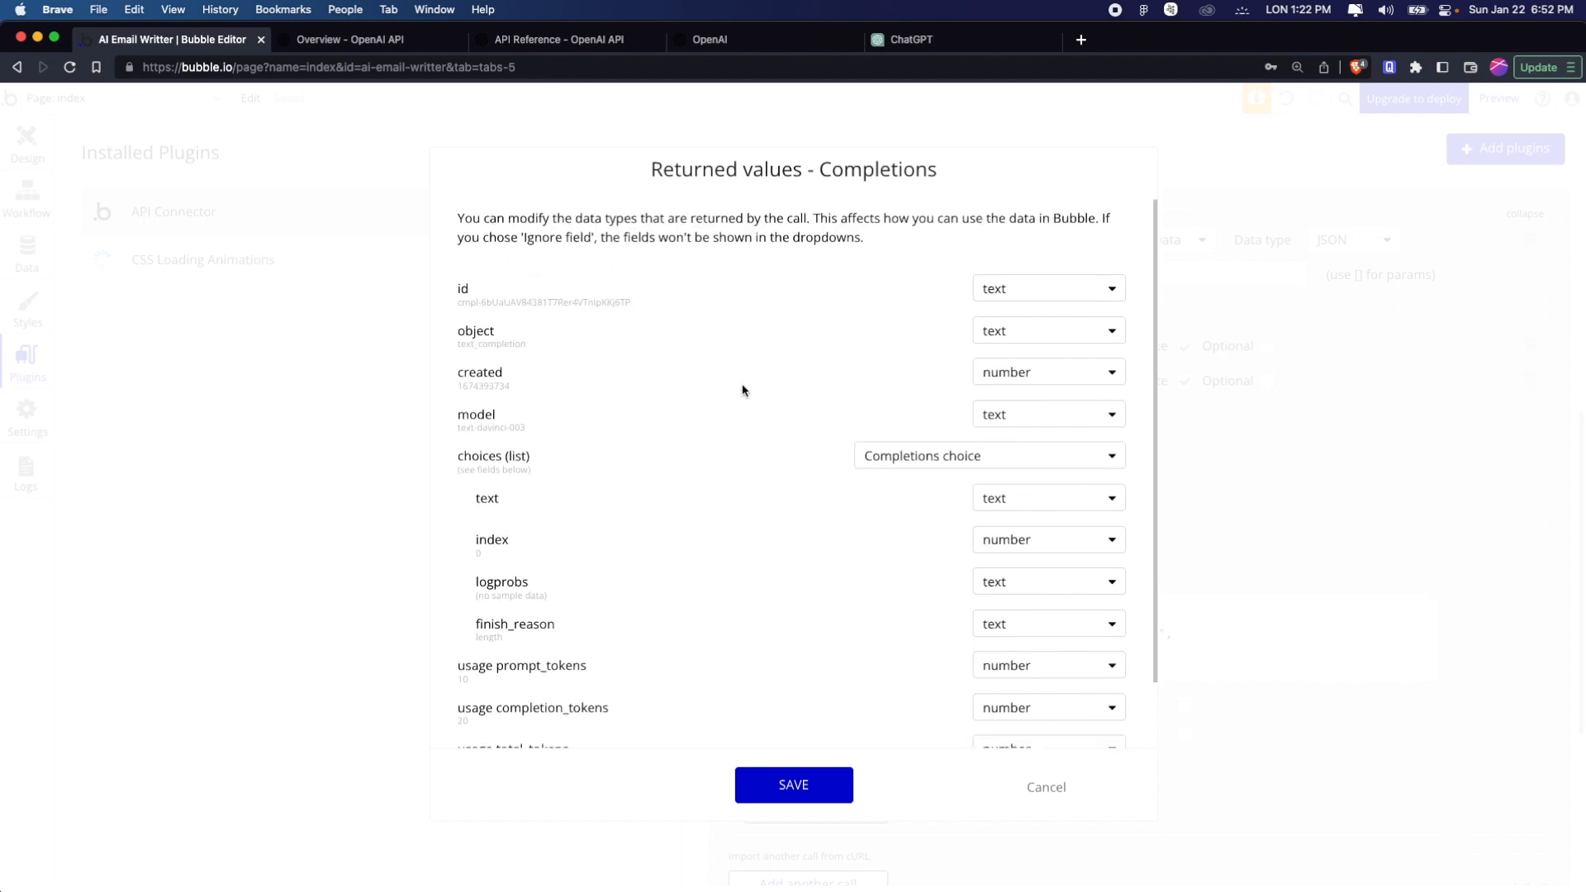
left_click(516, 717)
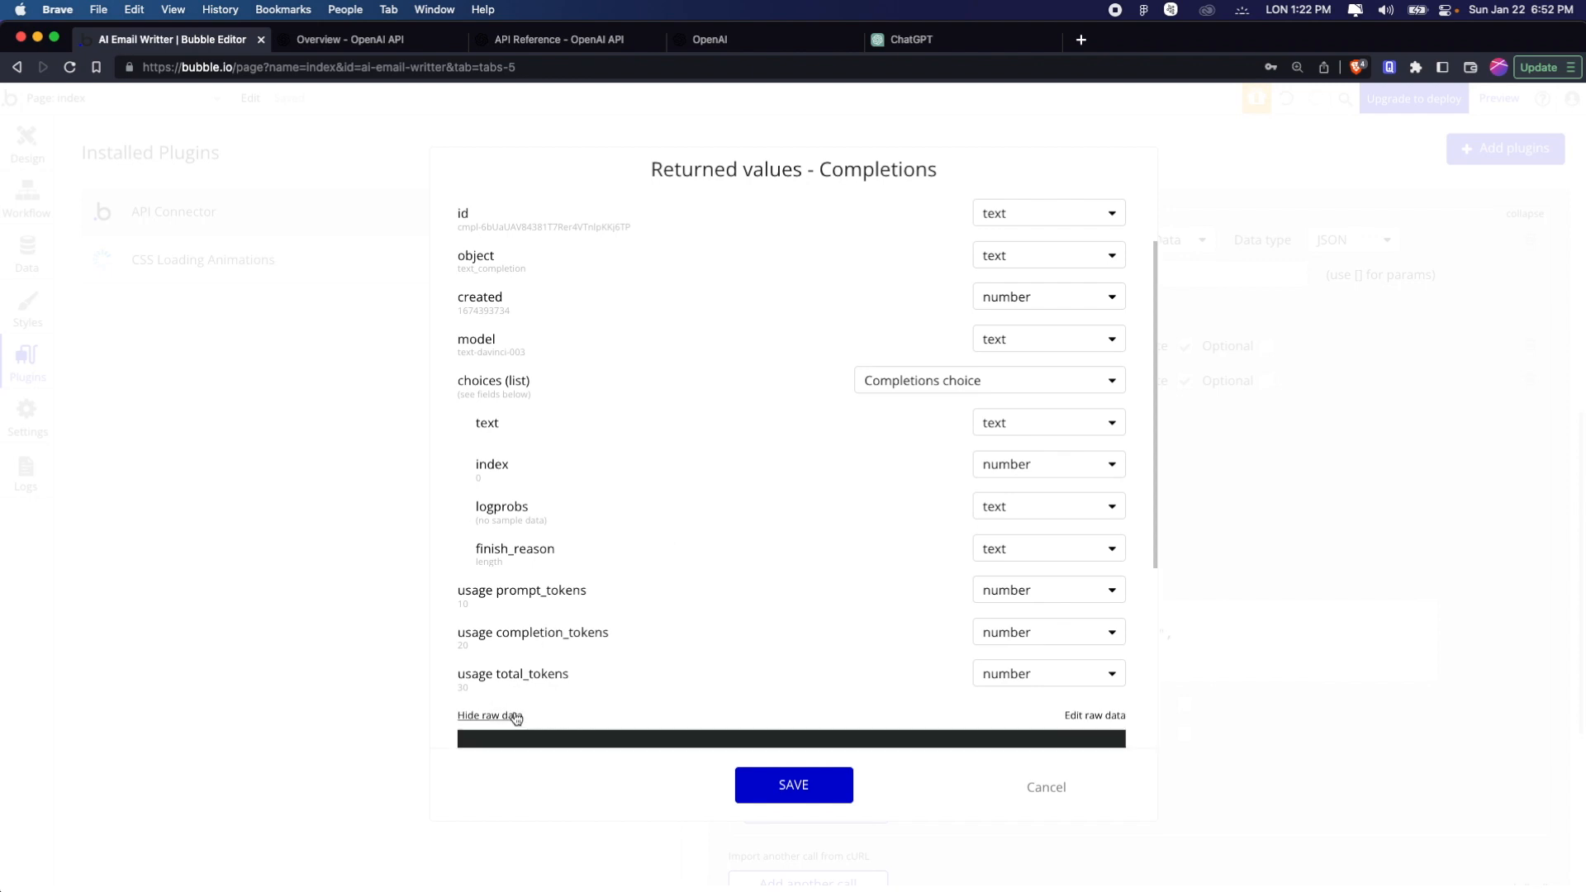
scroll(766, 578, "down", 5)
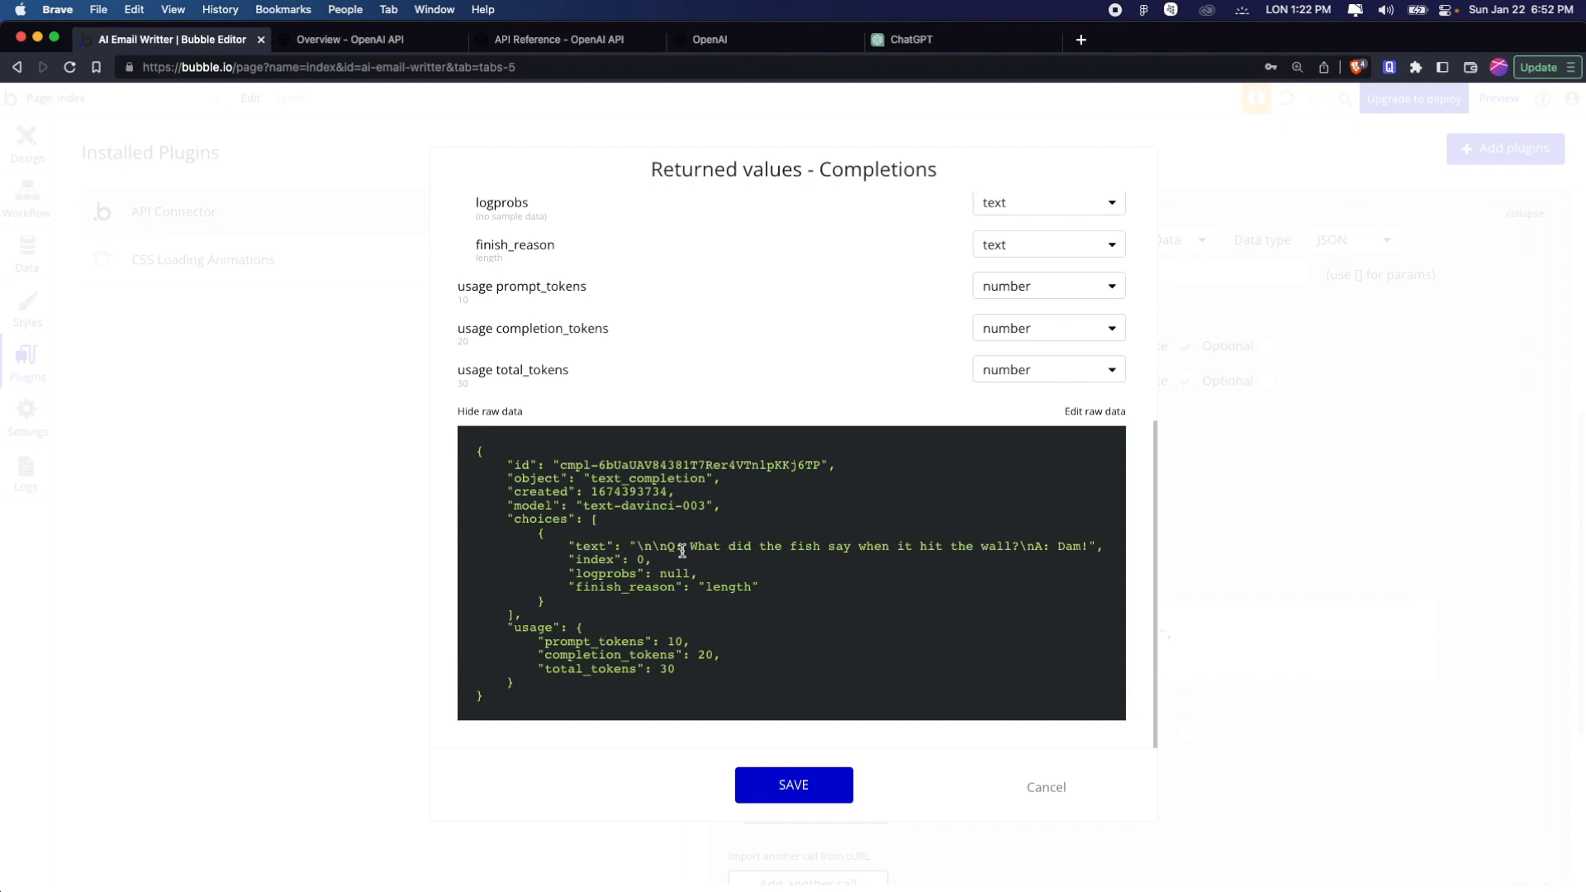
left_click_drag(692, 546, 728, 545)
left_click_drag(898, 538, 956, 546)
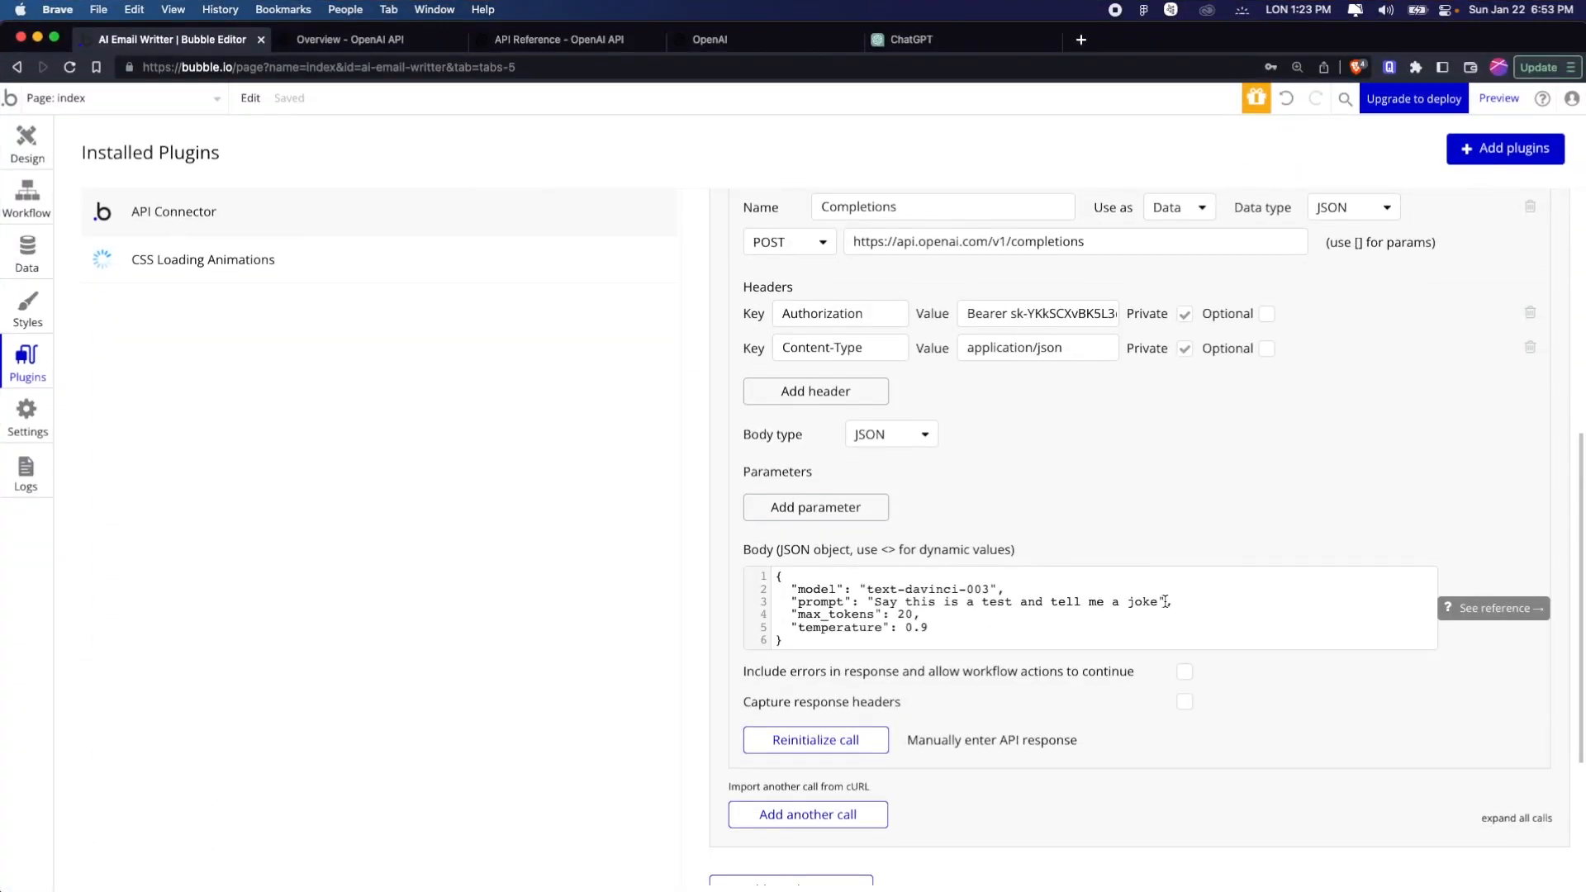
Replace the fixed prompt text in the JSON body with the dynamic value <prompt>
left_click(1160, 601)
left_click_drag(1160, 600, 906, 601)
key("BackSpace")
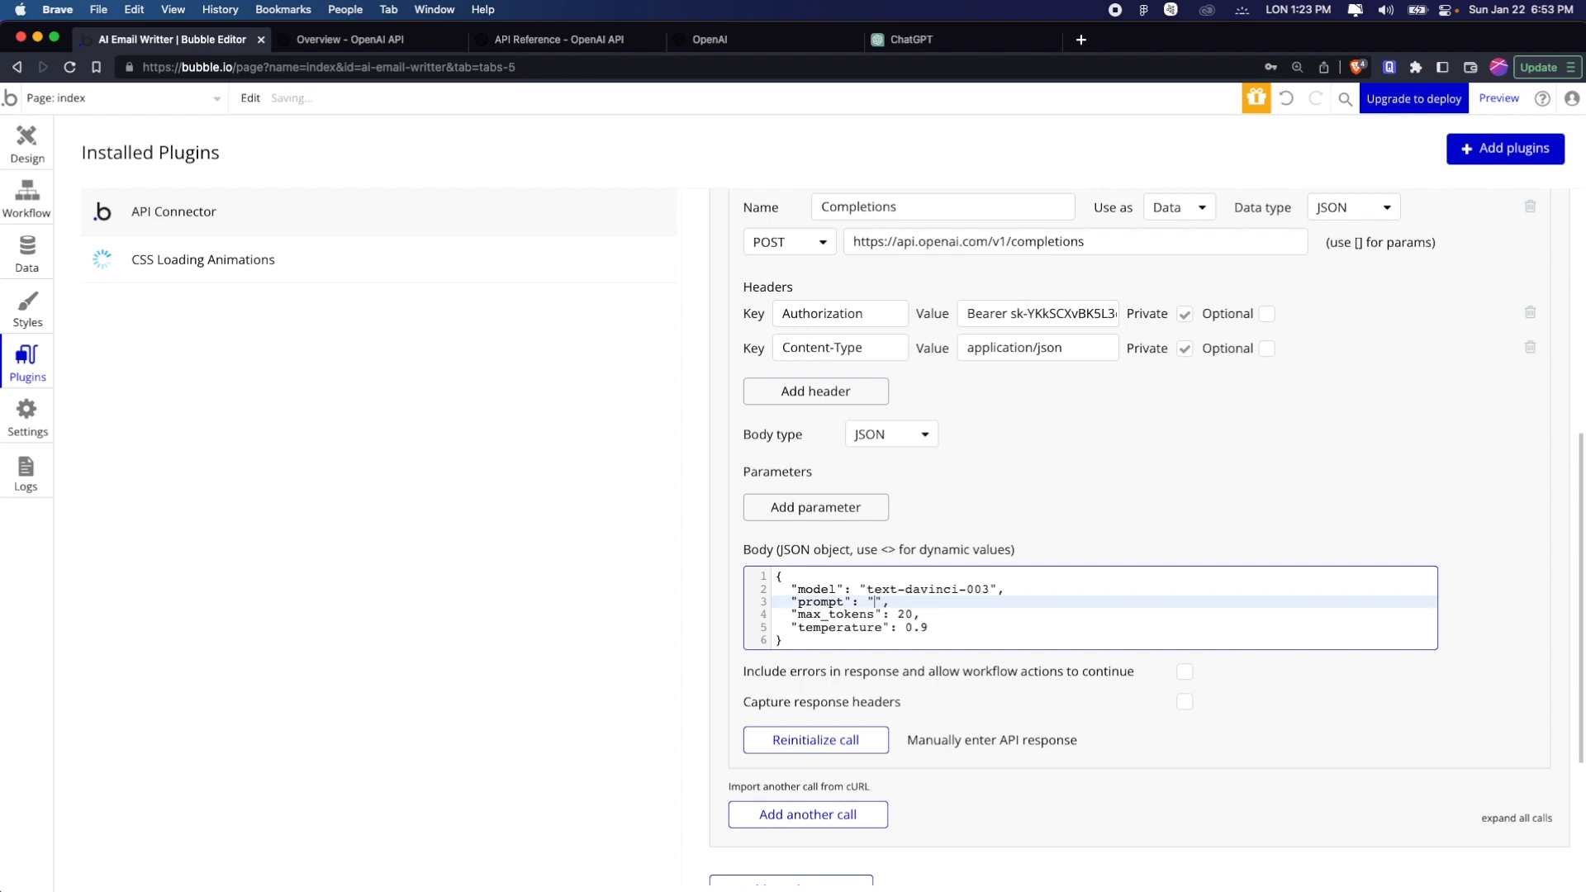
type("<>")
key("Left")
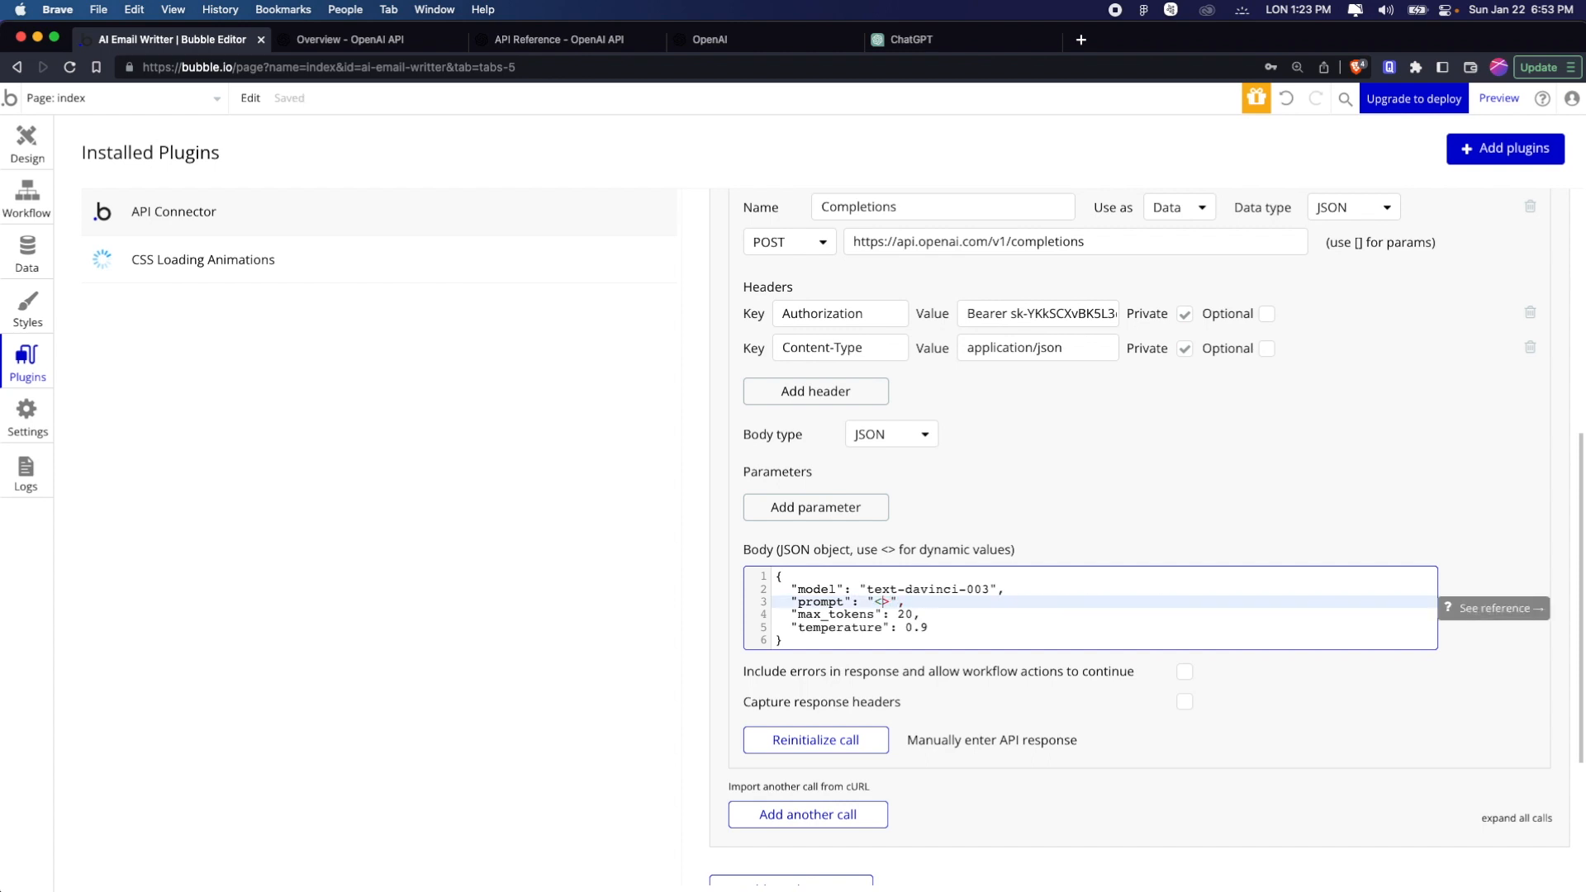
type("prompt")
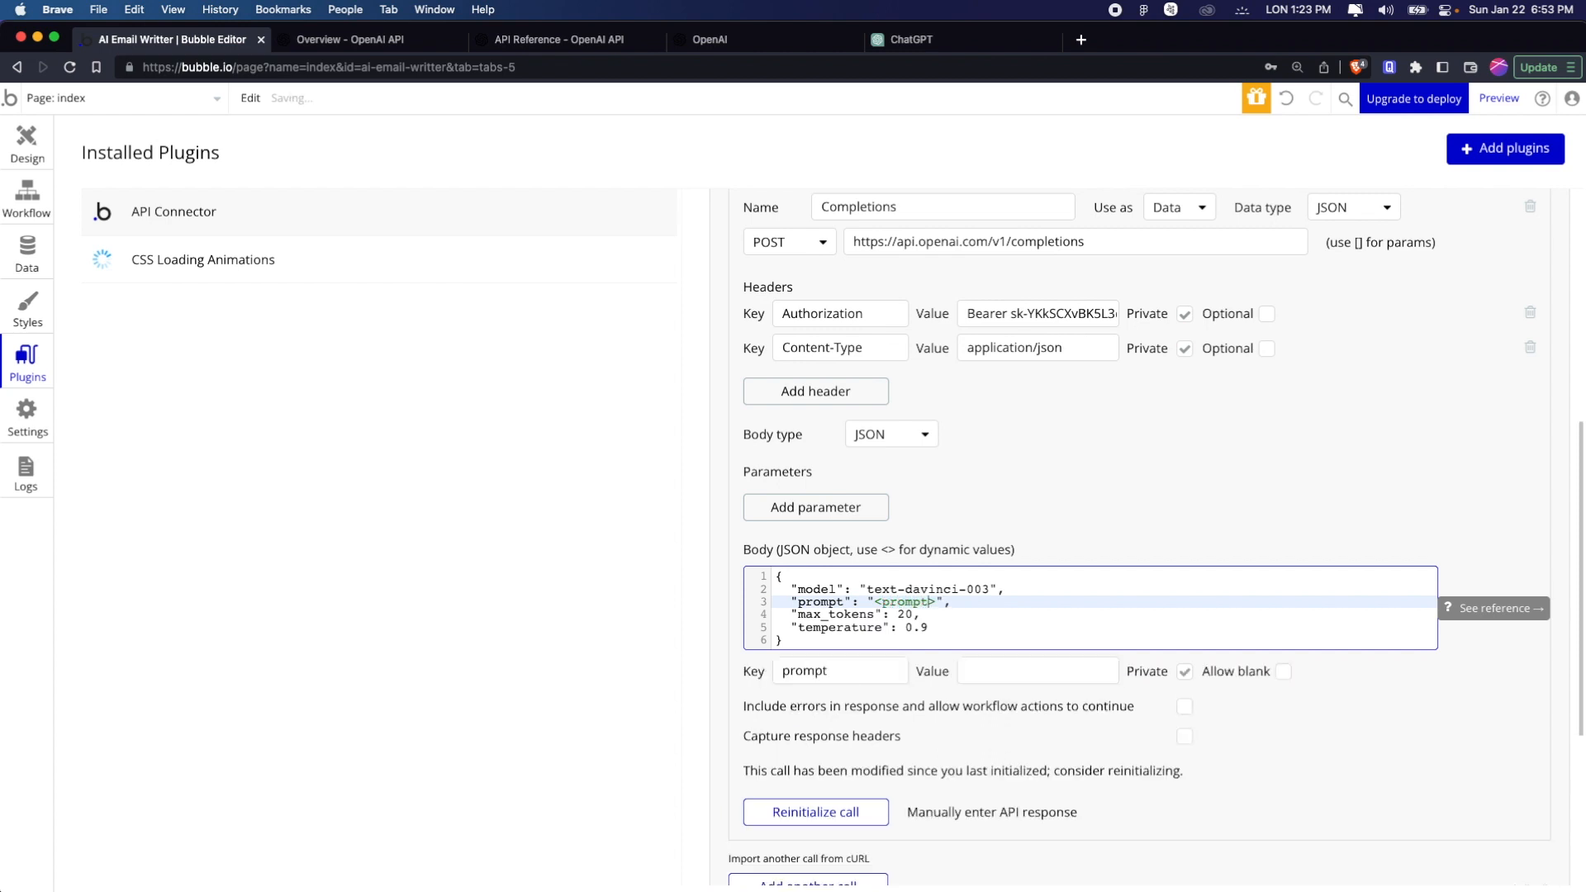
Make the prompt parameter non-private and give it the test value "Werite me an email"
left_click(1053, 663)
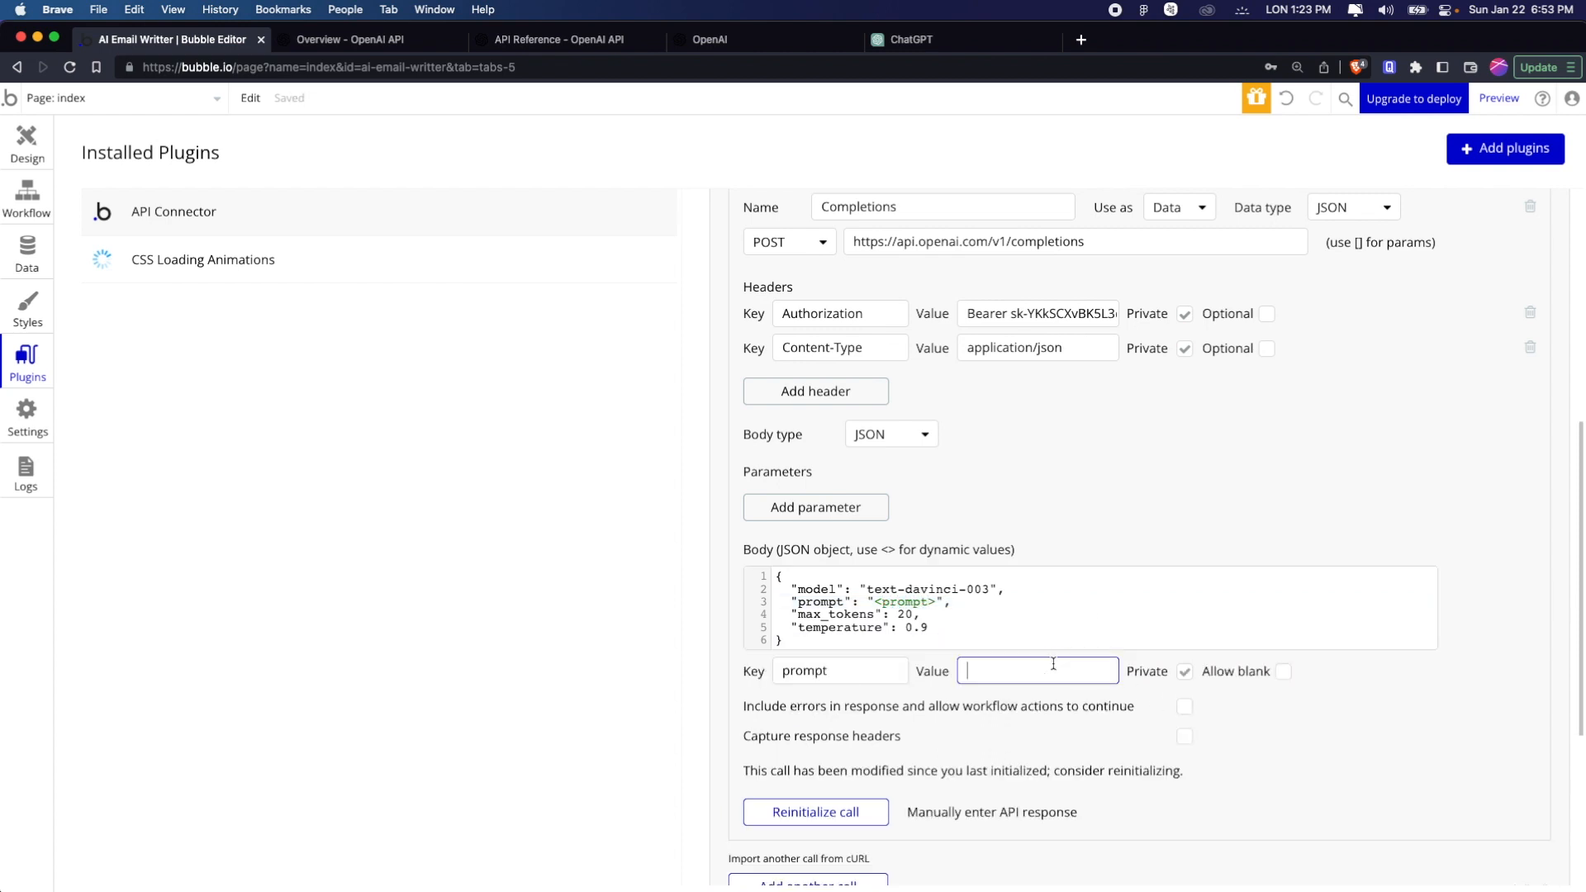
left_click(1184, 674)
left_click(1073, 670)
type("Email")
key("cmd+a")
type("Werite me an email")
left_click(1468, 688)
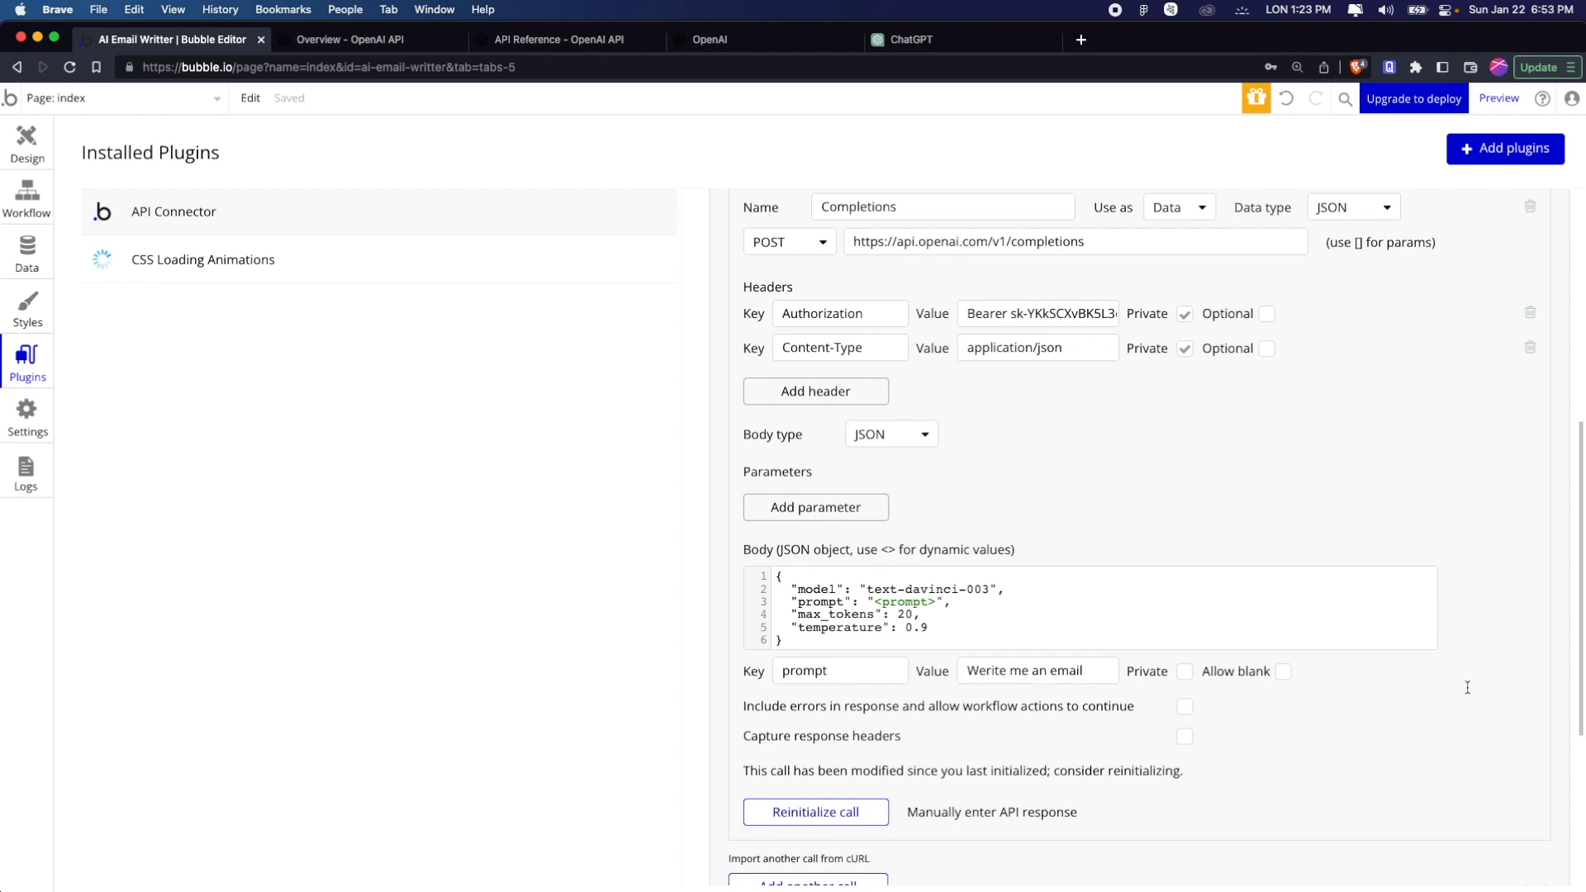
Set max_tokens in the JSON body to 100
left_click(909, 612)
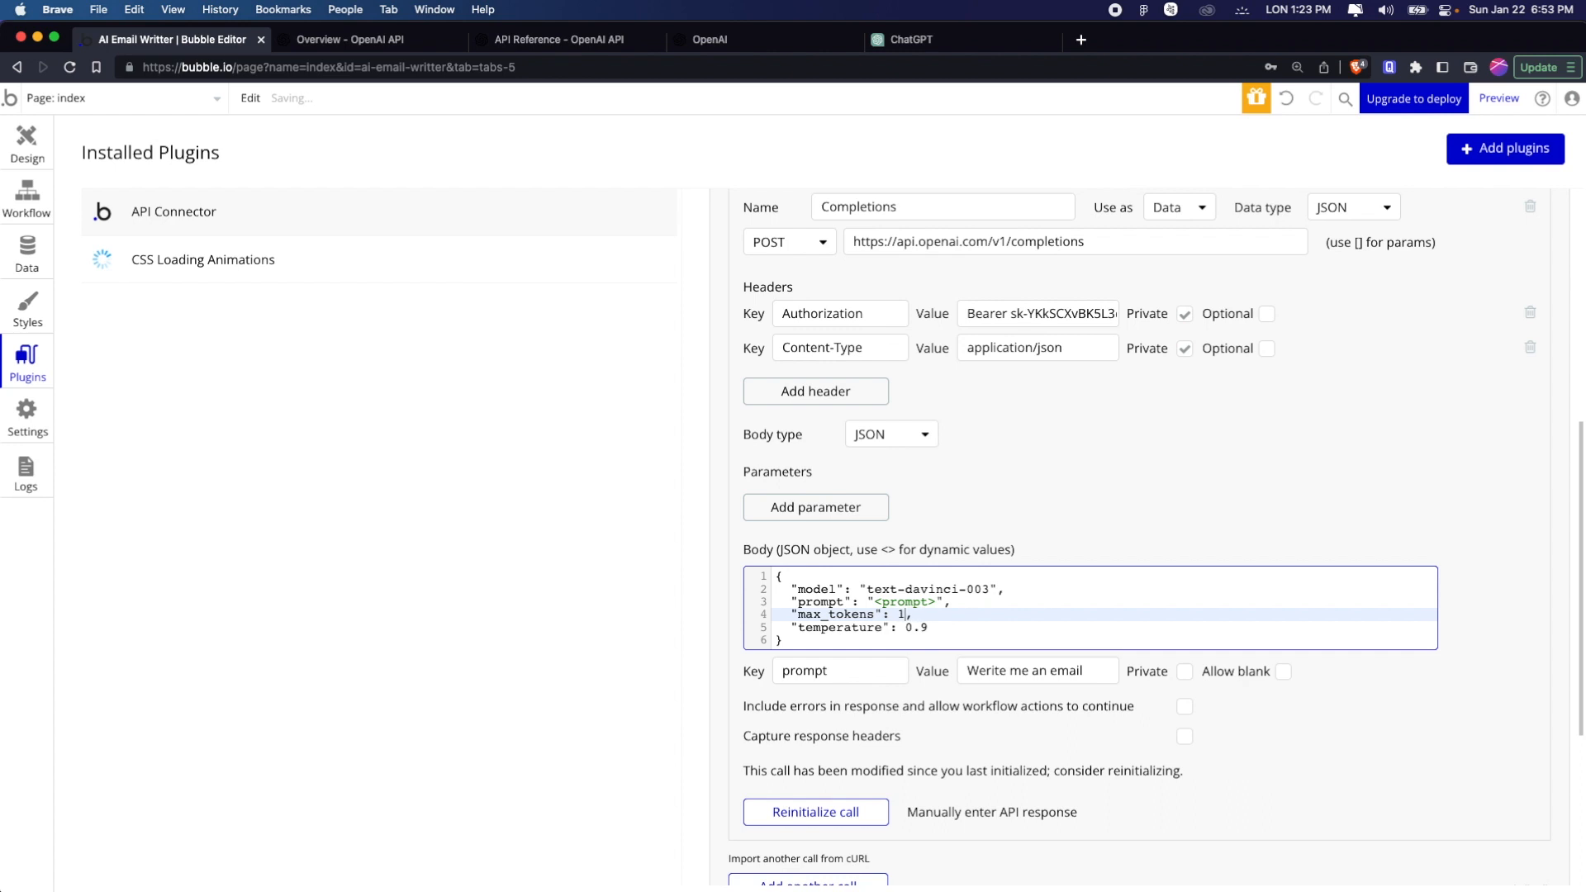
left_click(1236, 430)
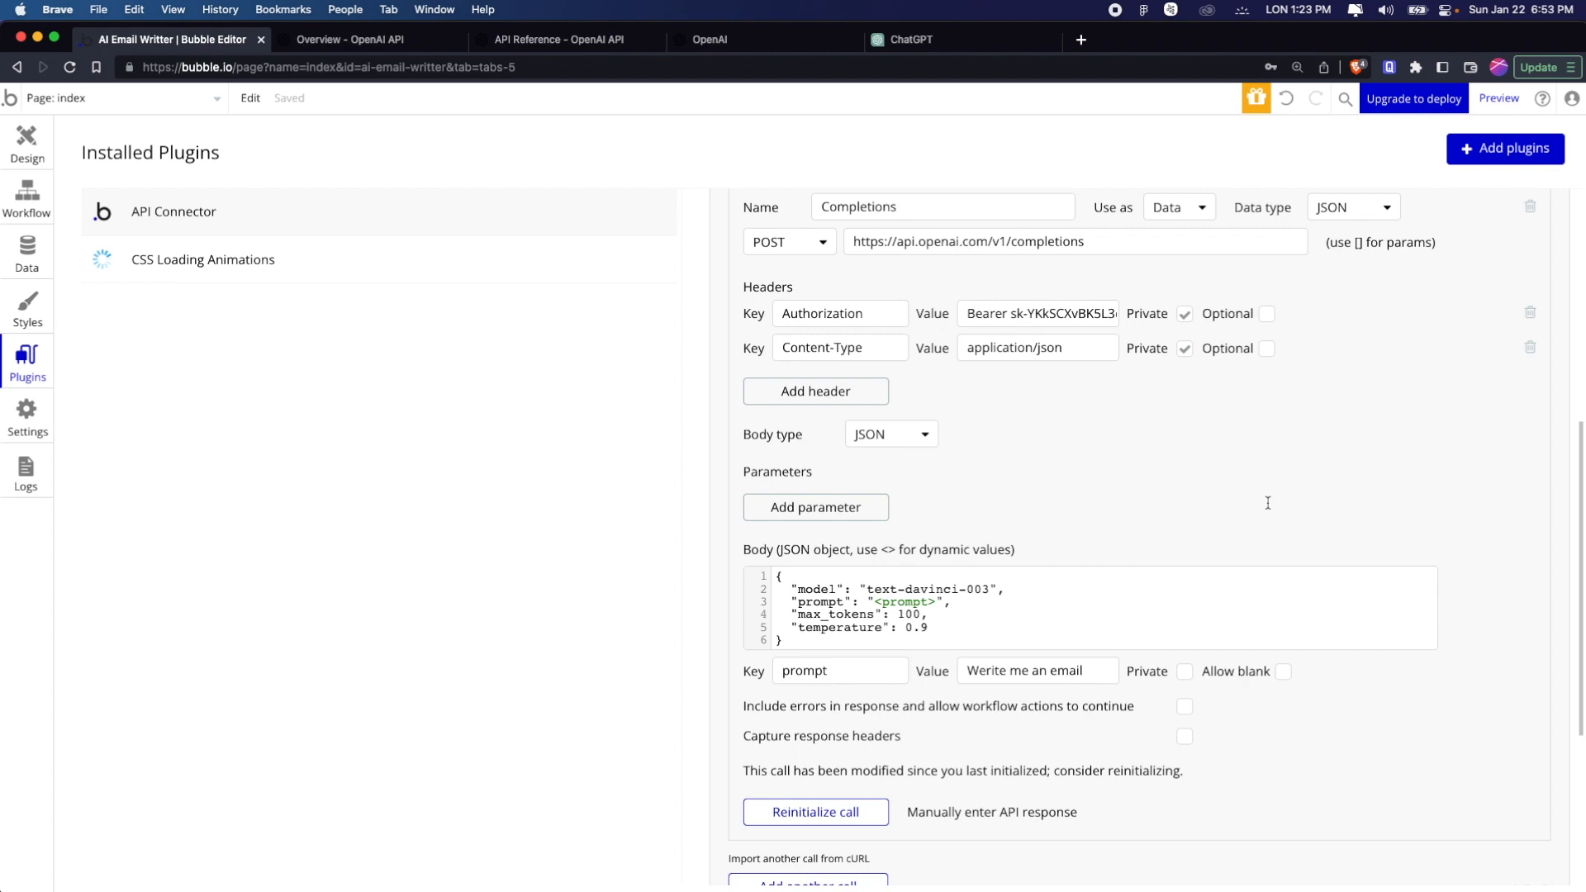
Go to the index page's design view and inspect the step-1, loader and step-2 elements inside list-content
left_click(30, 147)
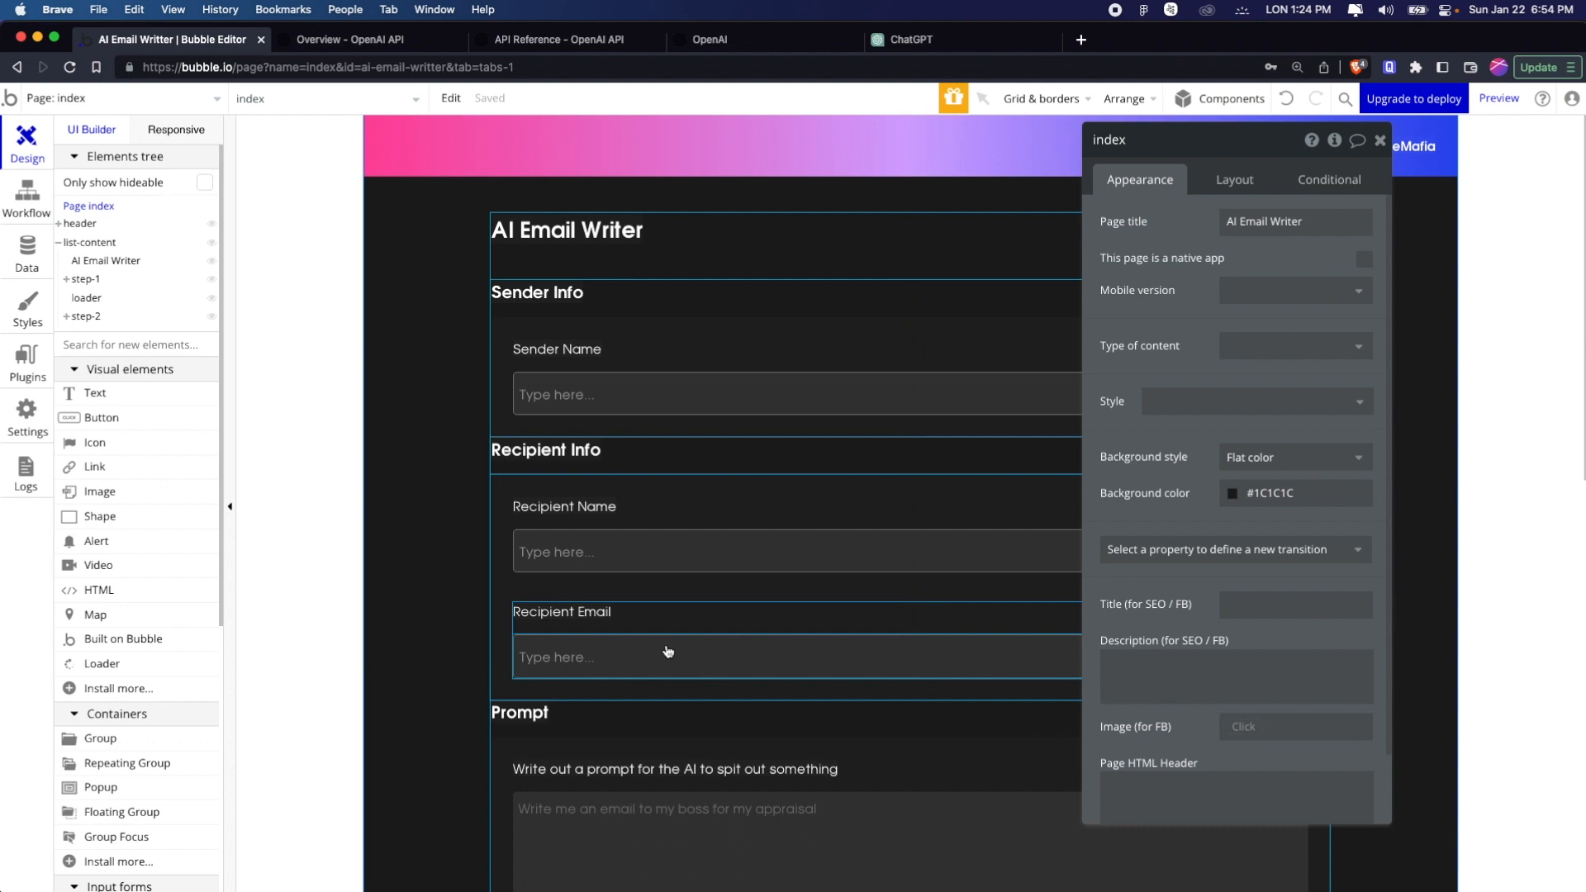
left_click(86, 280)
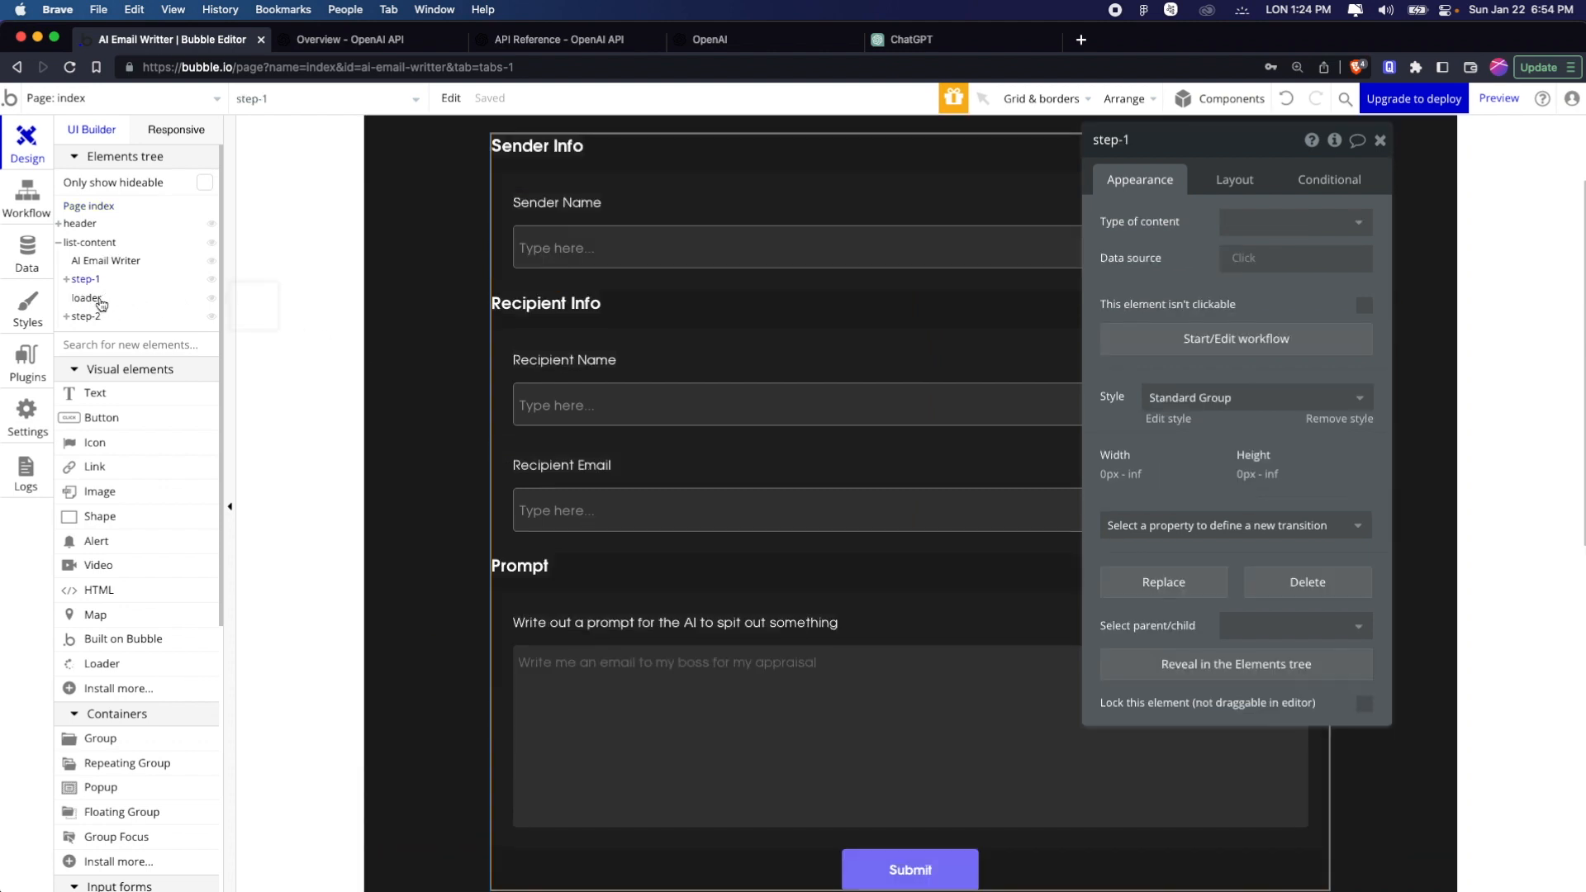
left_click(99, 299)
left_click(93, 319)
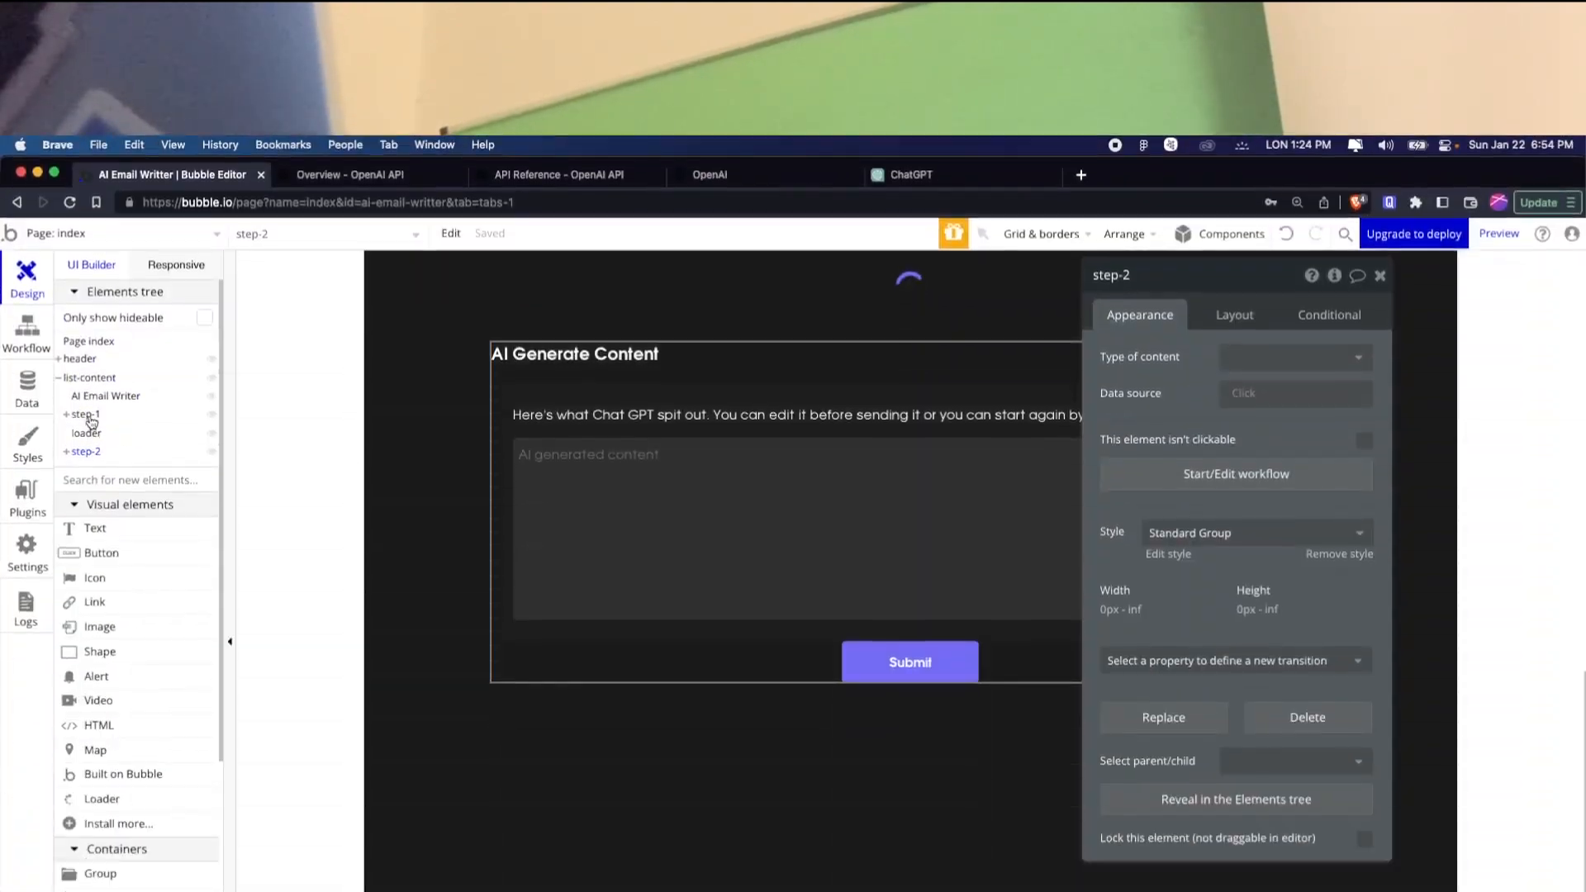
mouse_move(91, 283)
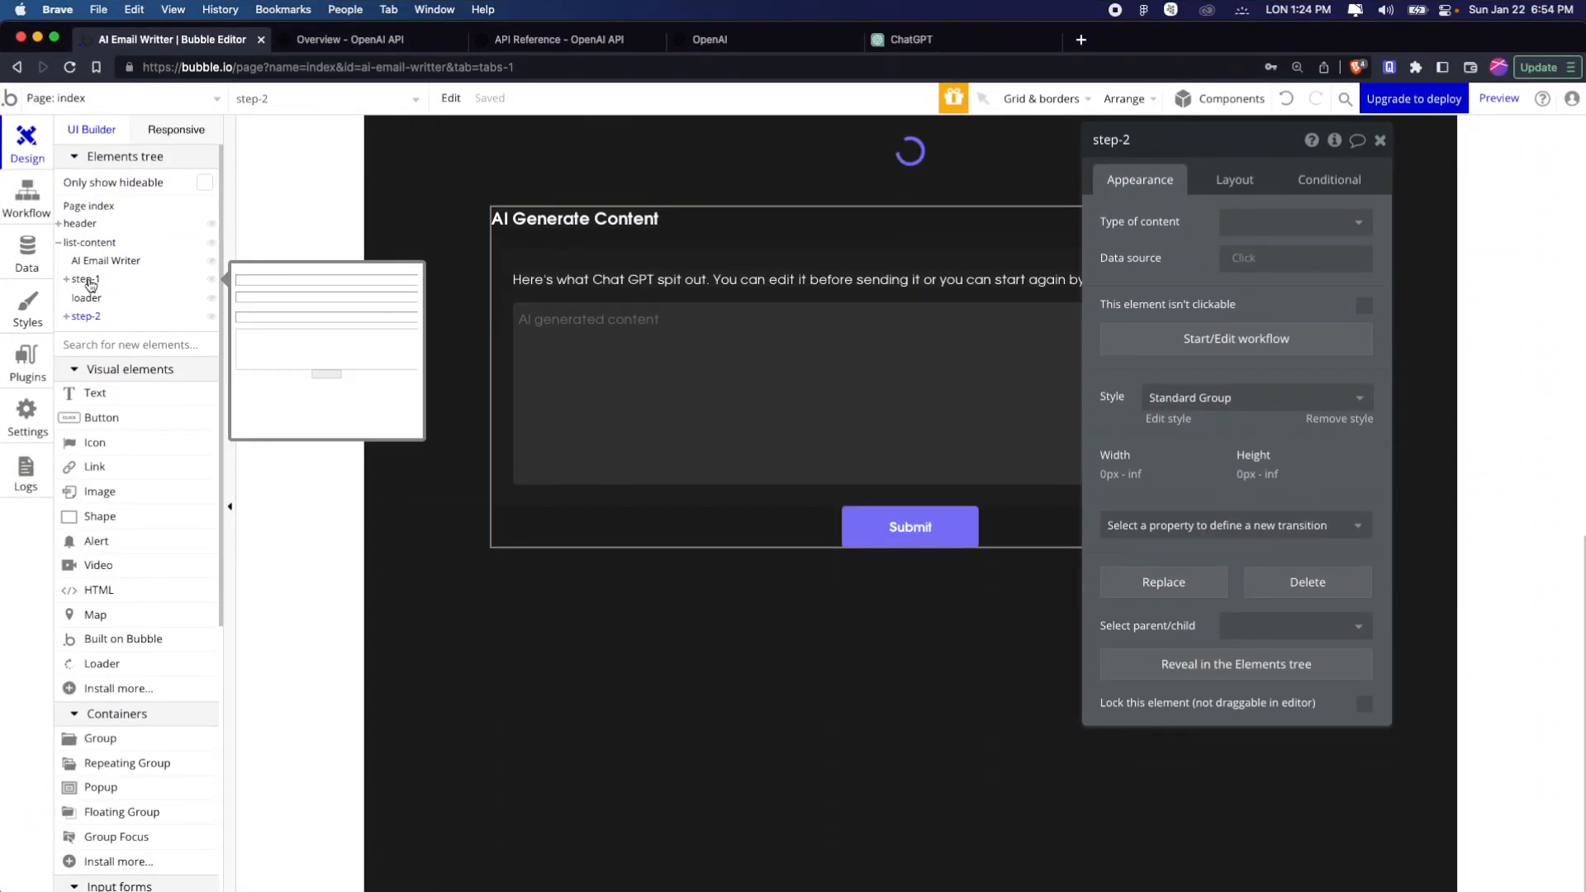
Hide the step-2 group and the loader on the design canvas, keeping step-1 shown
left_click(213, 316)
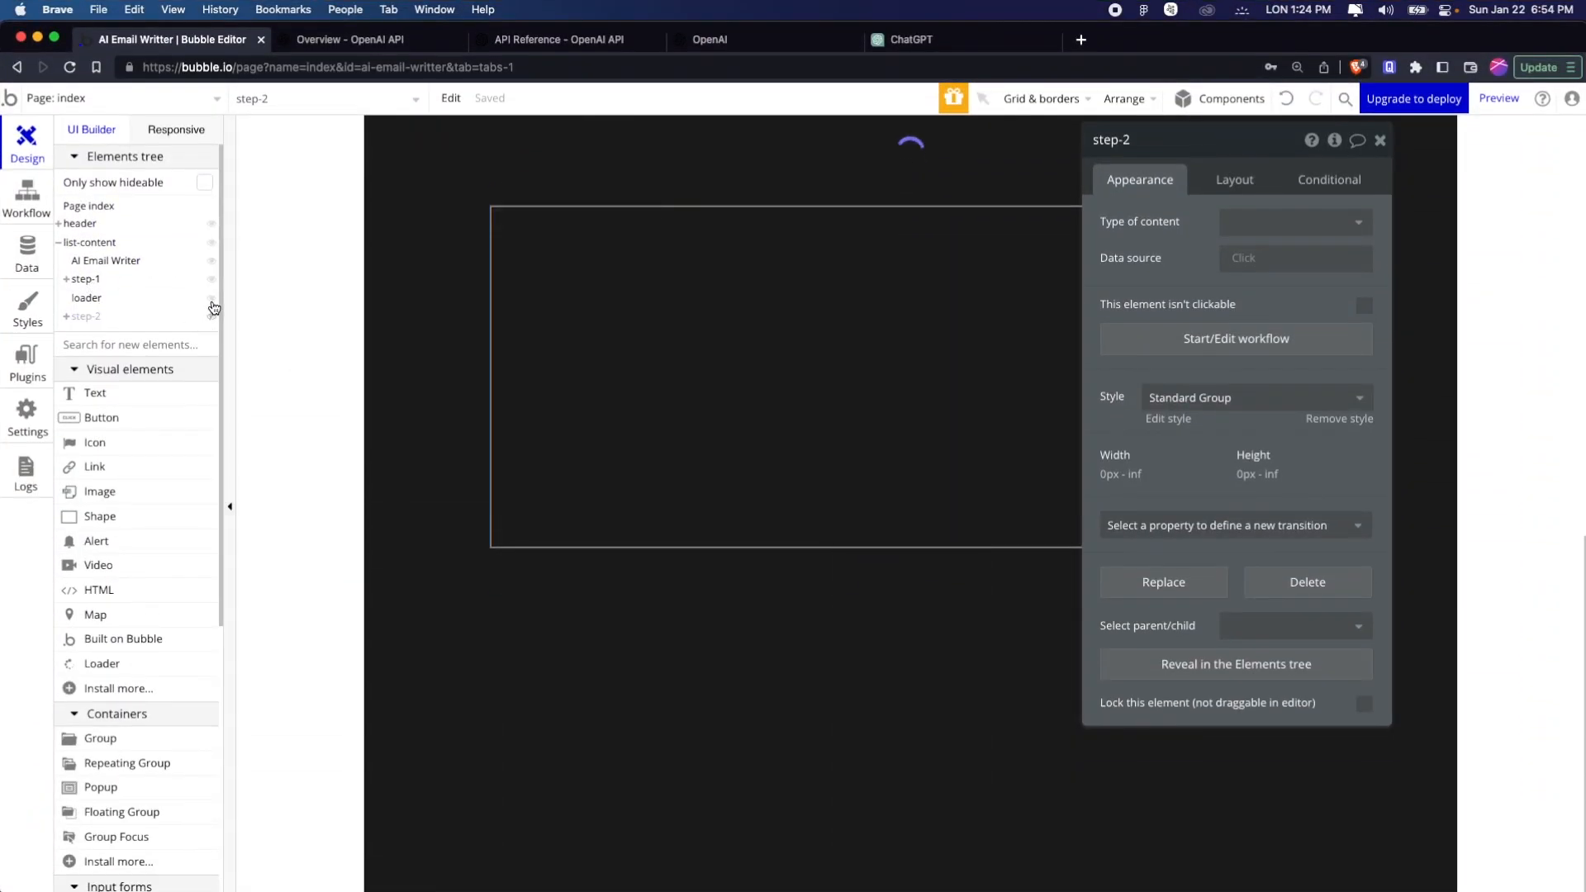
left_click(213, 298)
left_click(213, 282)
left_click(213, 282)
Add another conditional rule to the Submit button below the prompt input
scroll(641, 578, "up", 6)
left_click(676, 512)
scroll(687, 479, "up", 5)
scroll(686, 478, "down", 5)
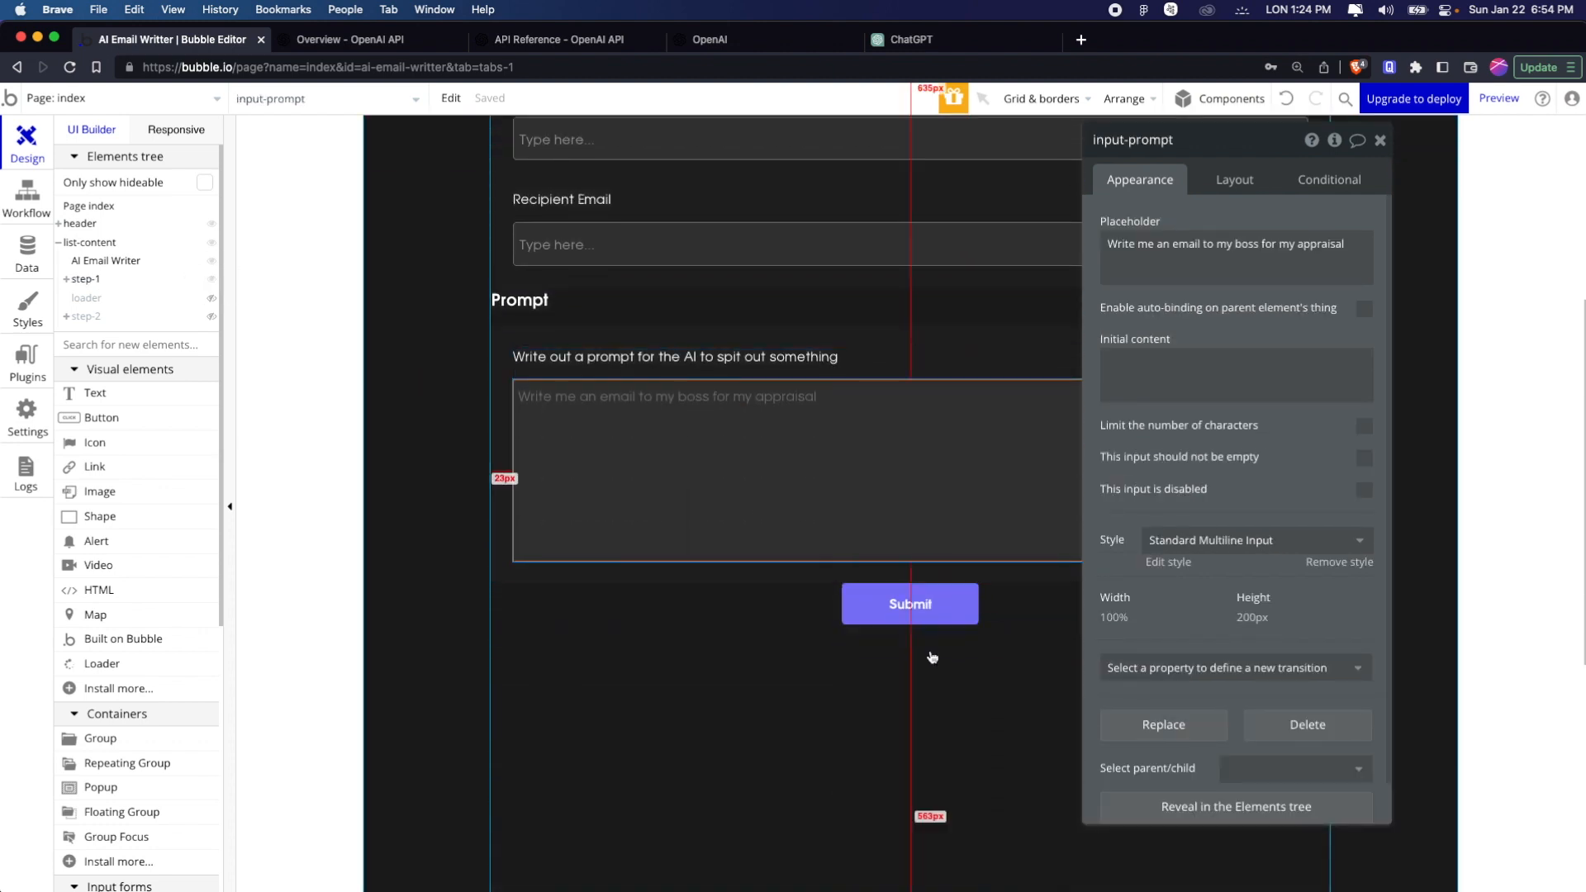
left_click(957, 598)
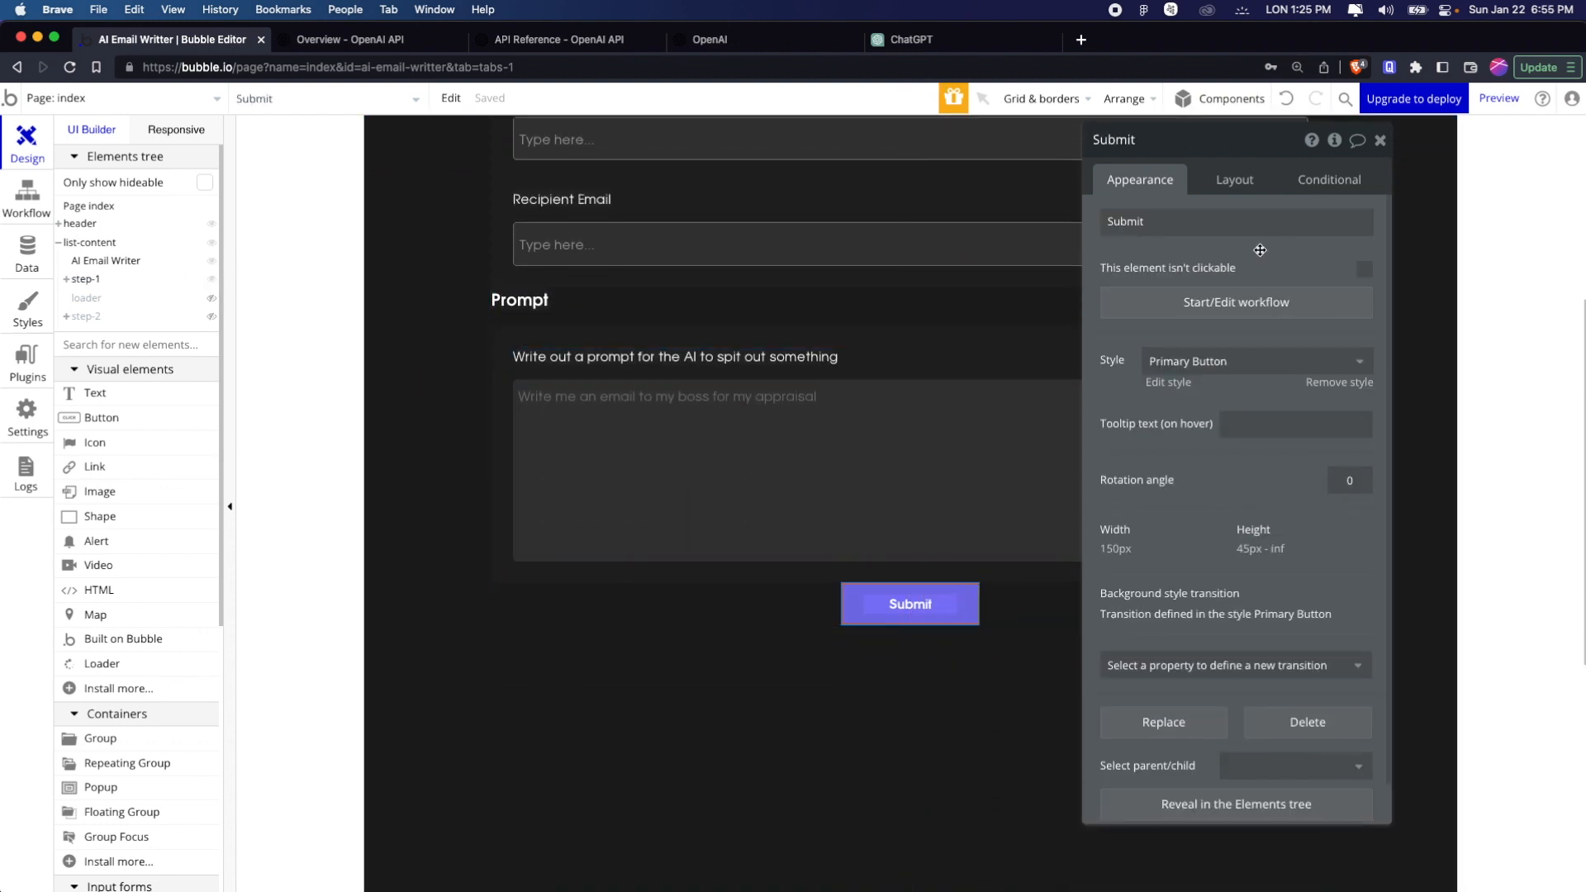
left_click(1327, 183)
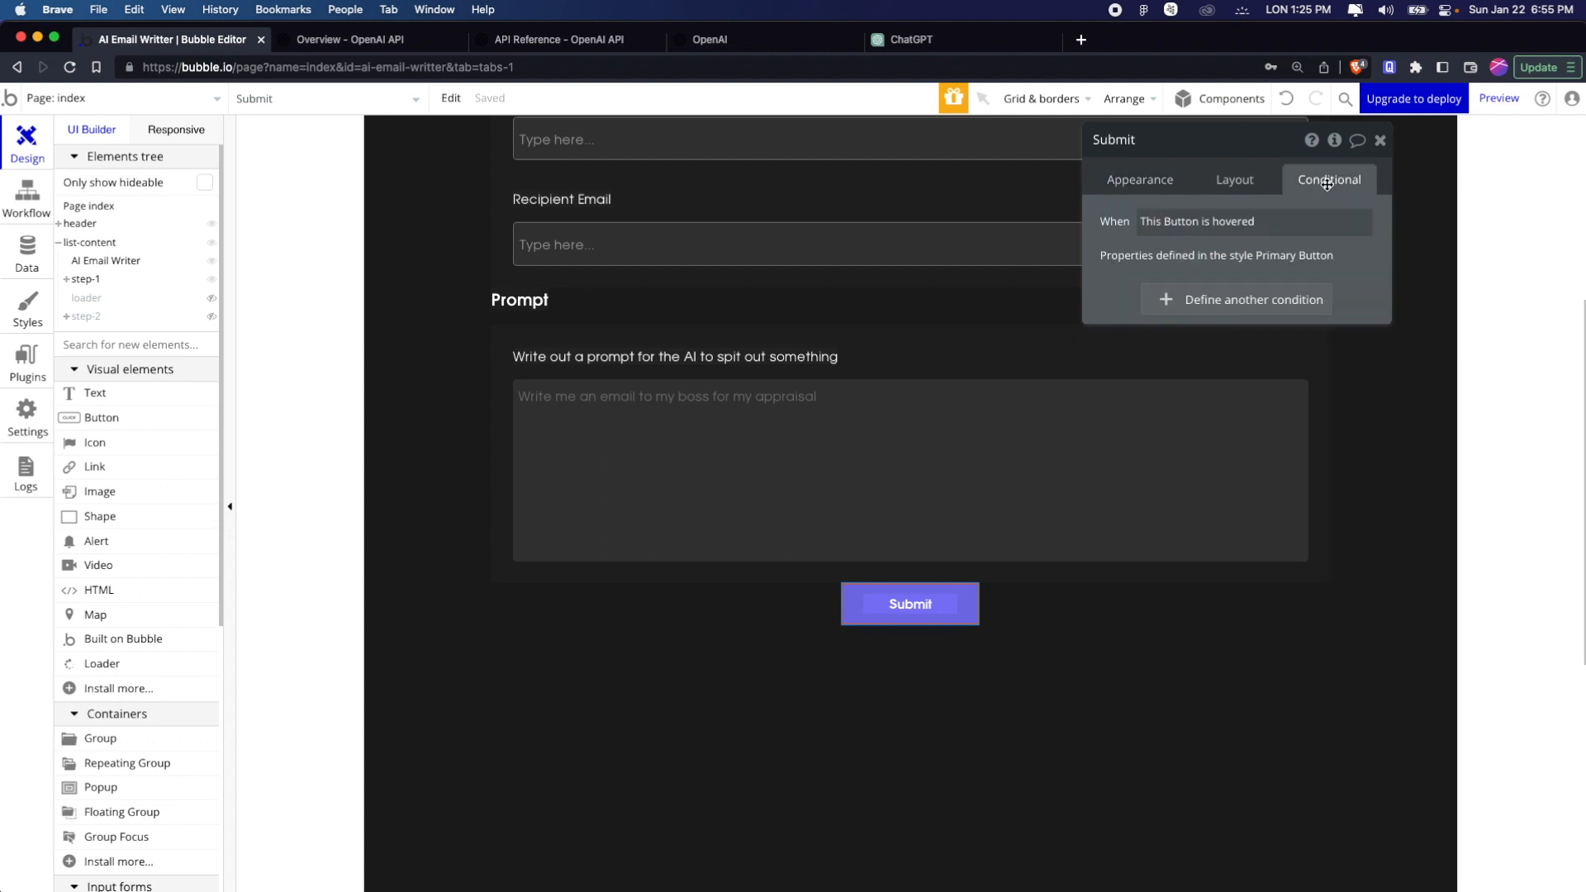
left_click(1254, 299)
Start the Submit button's new condition with the rule that input-sender-name's value is empty
left_click(1162, 314)
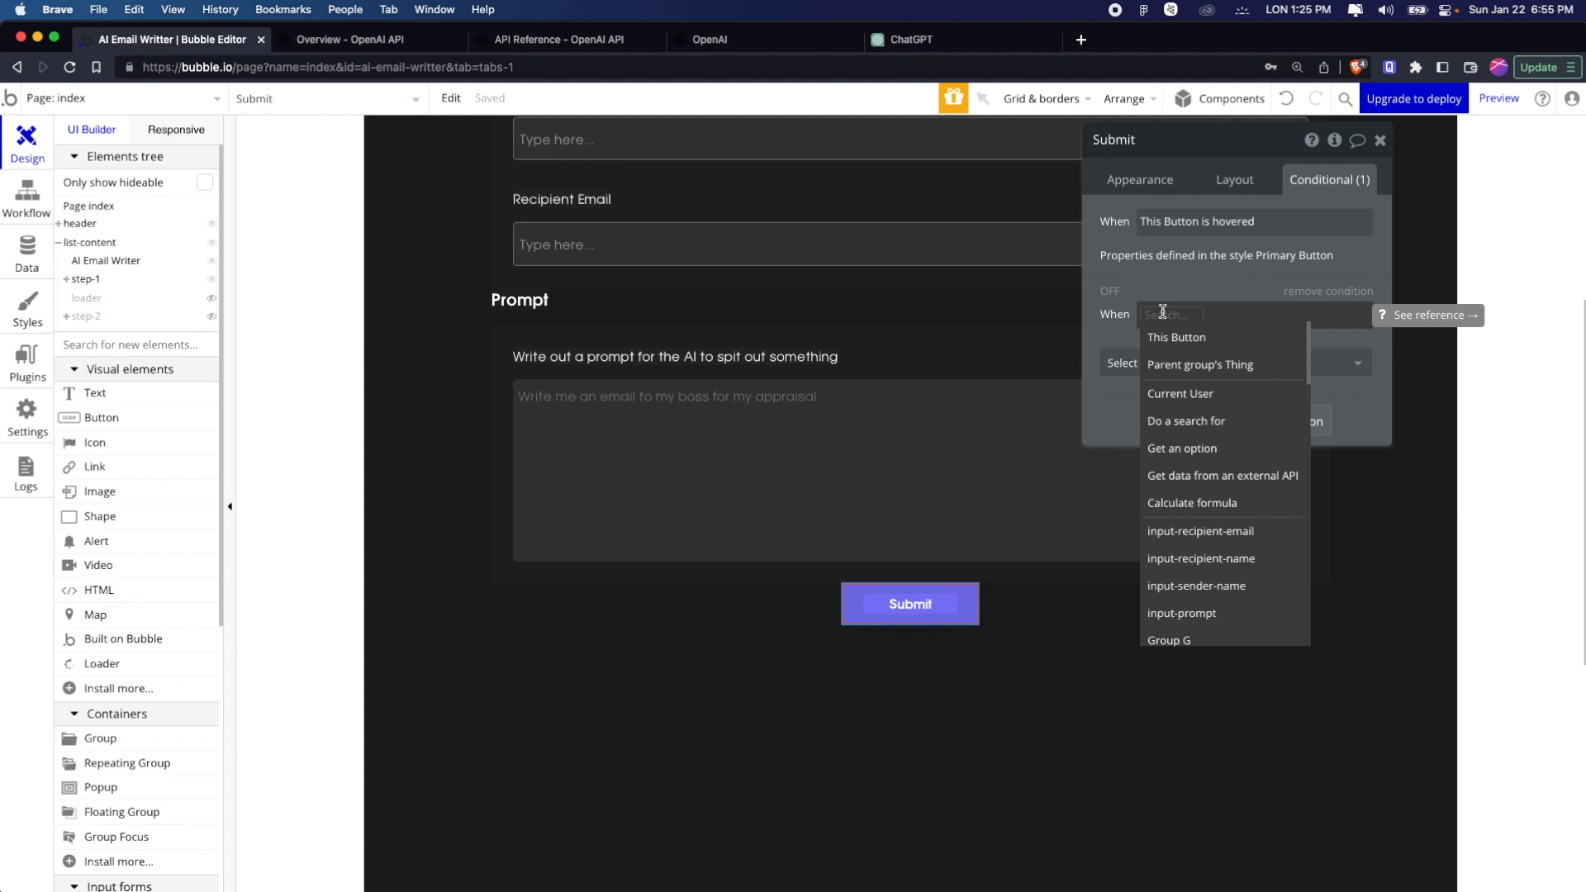
type("inp")
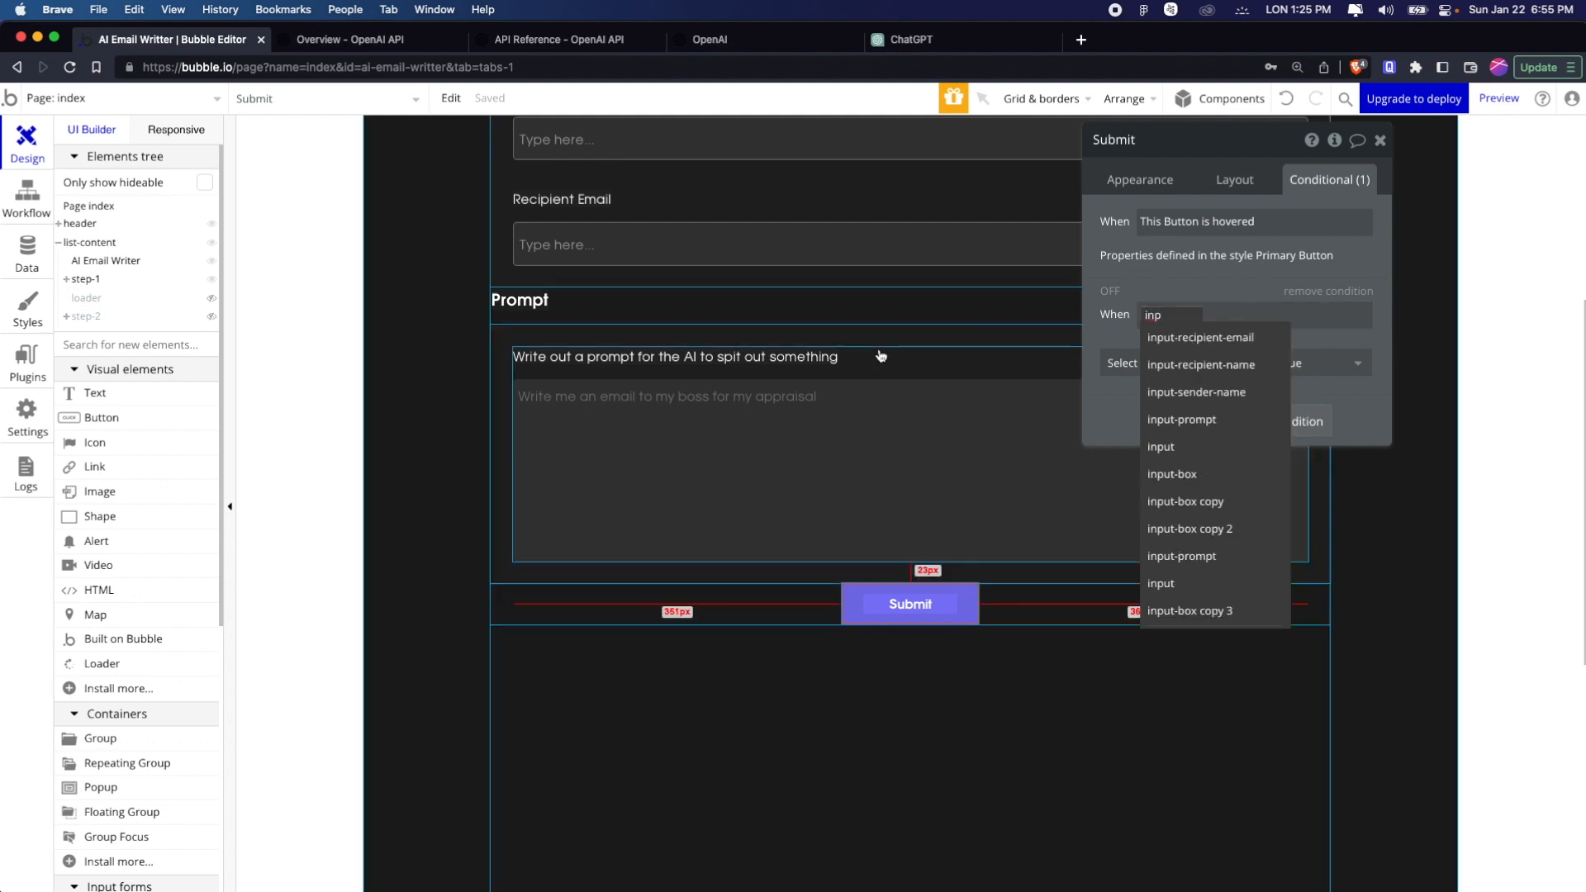
scroll(881, 357, "up", 5)
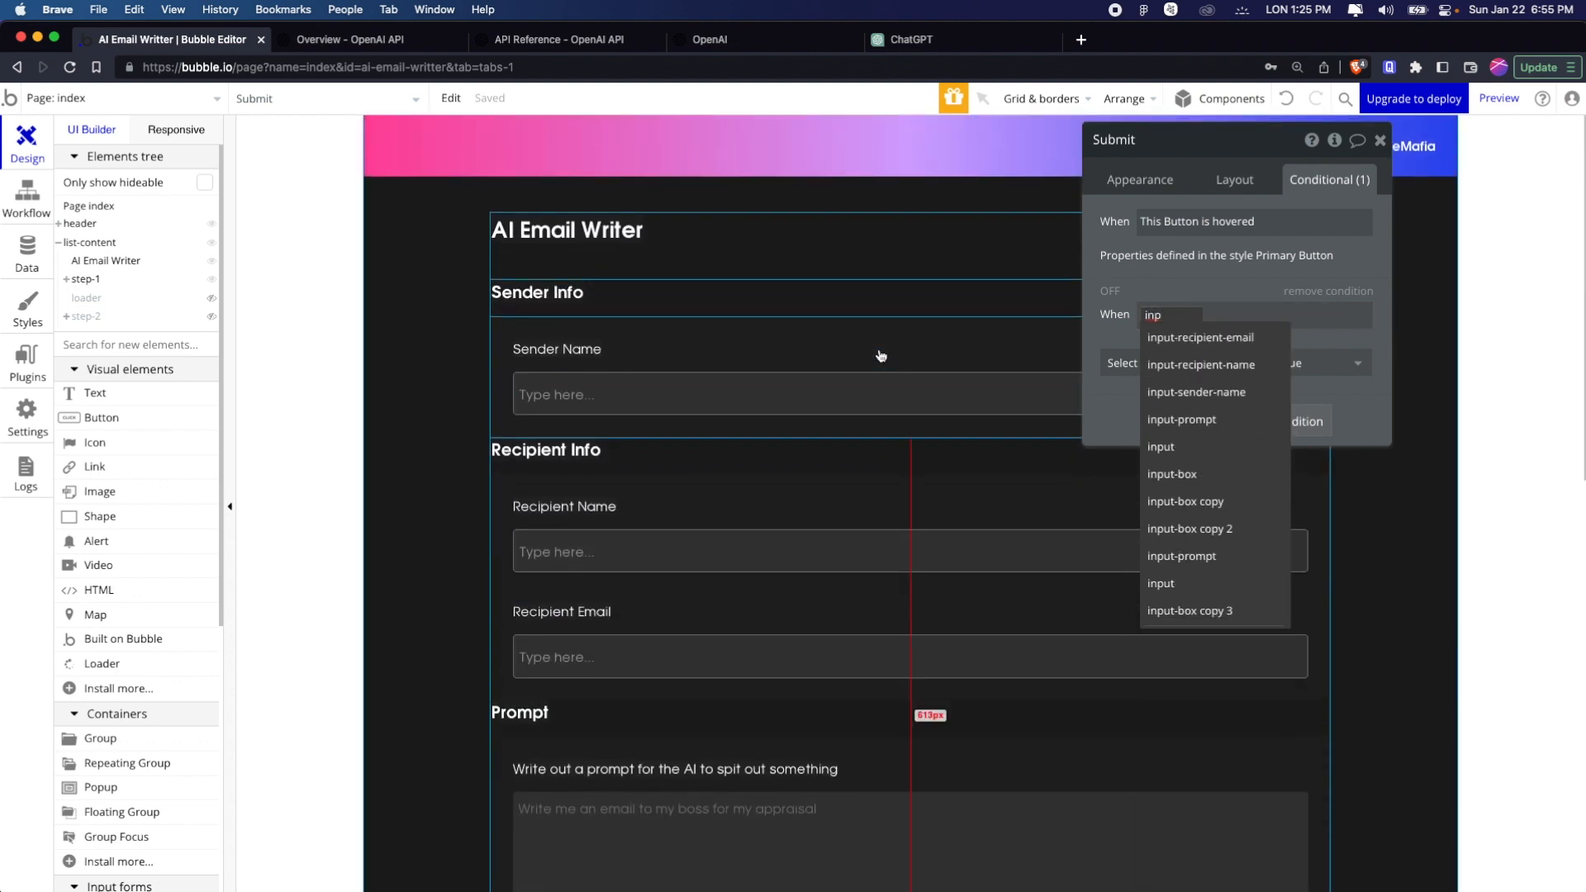
key("Down")
key("Down")
key("Down")
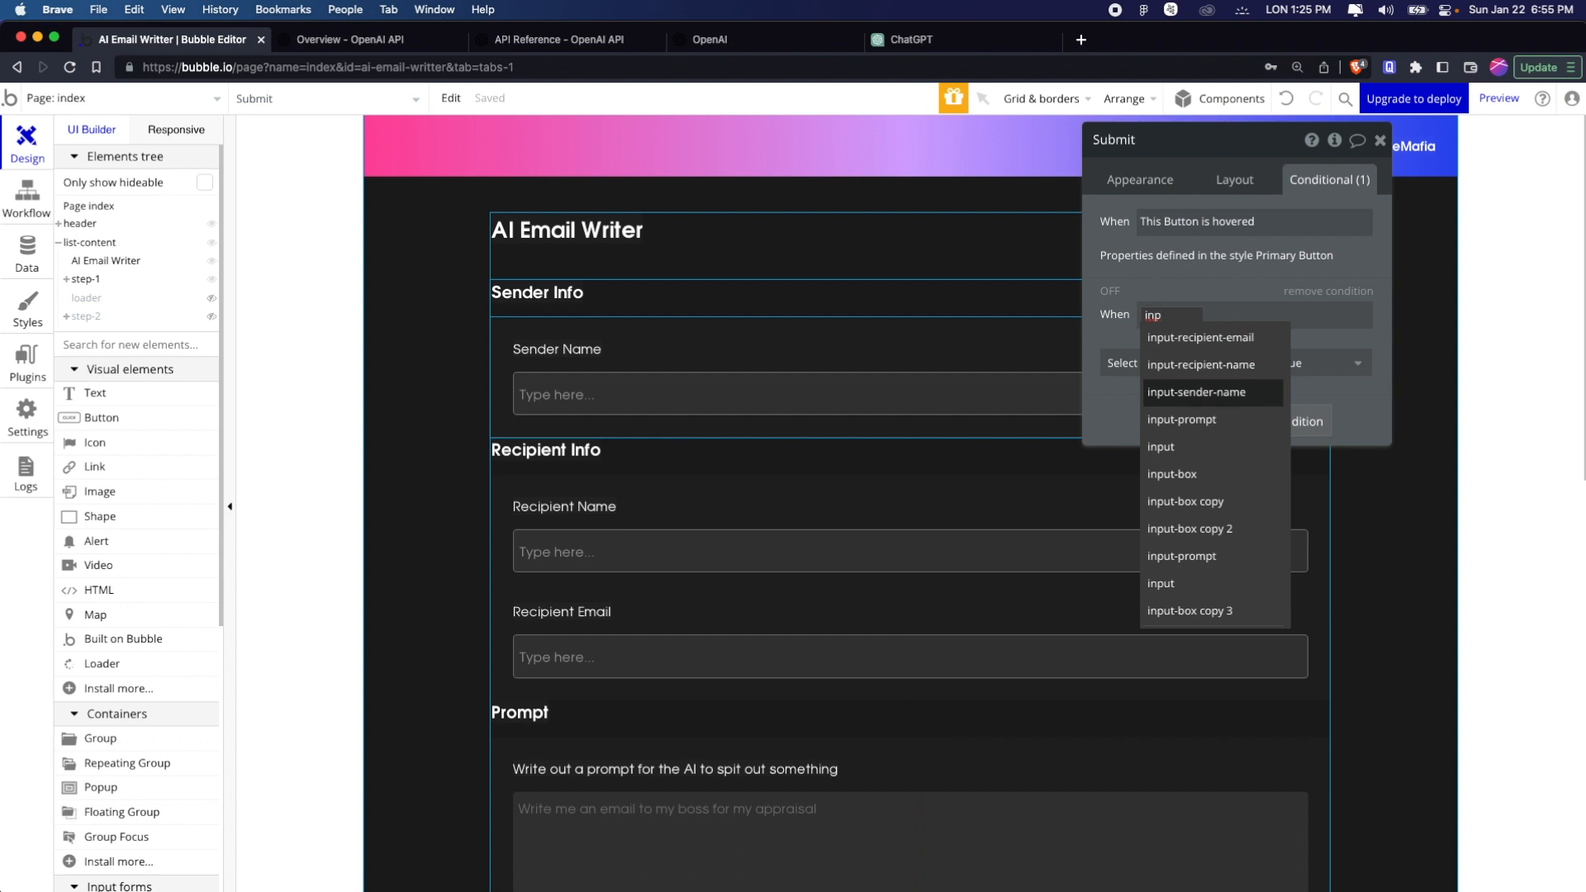
key("Return")
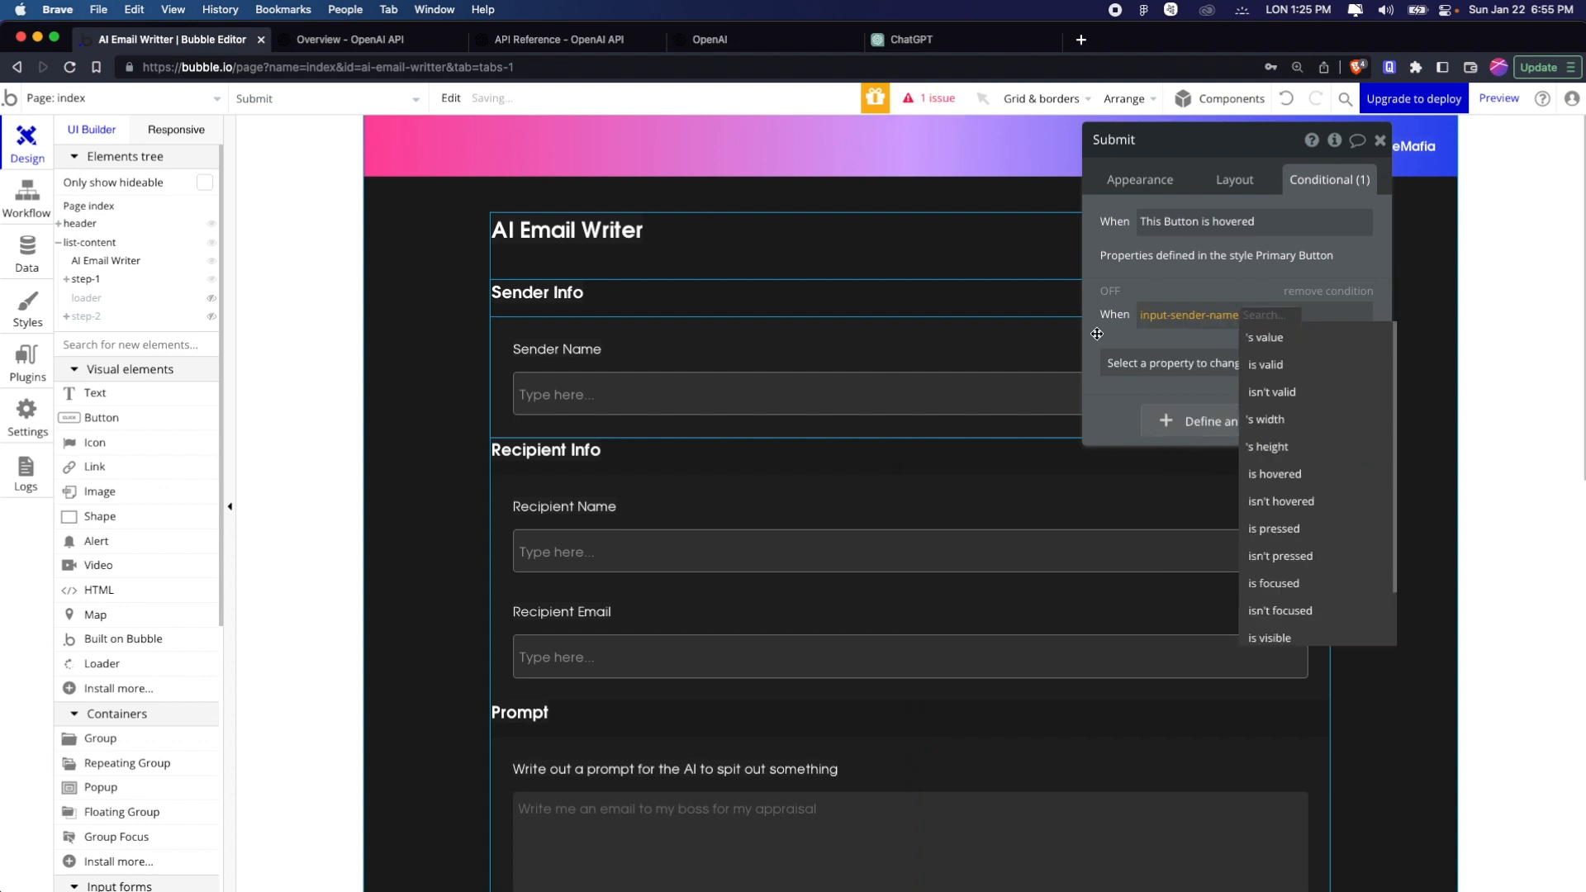
left_click(1298, 341)
type("emp")
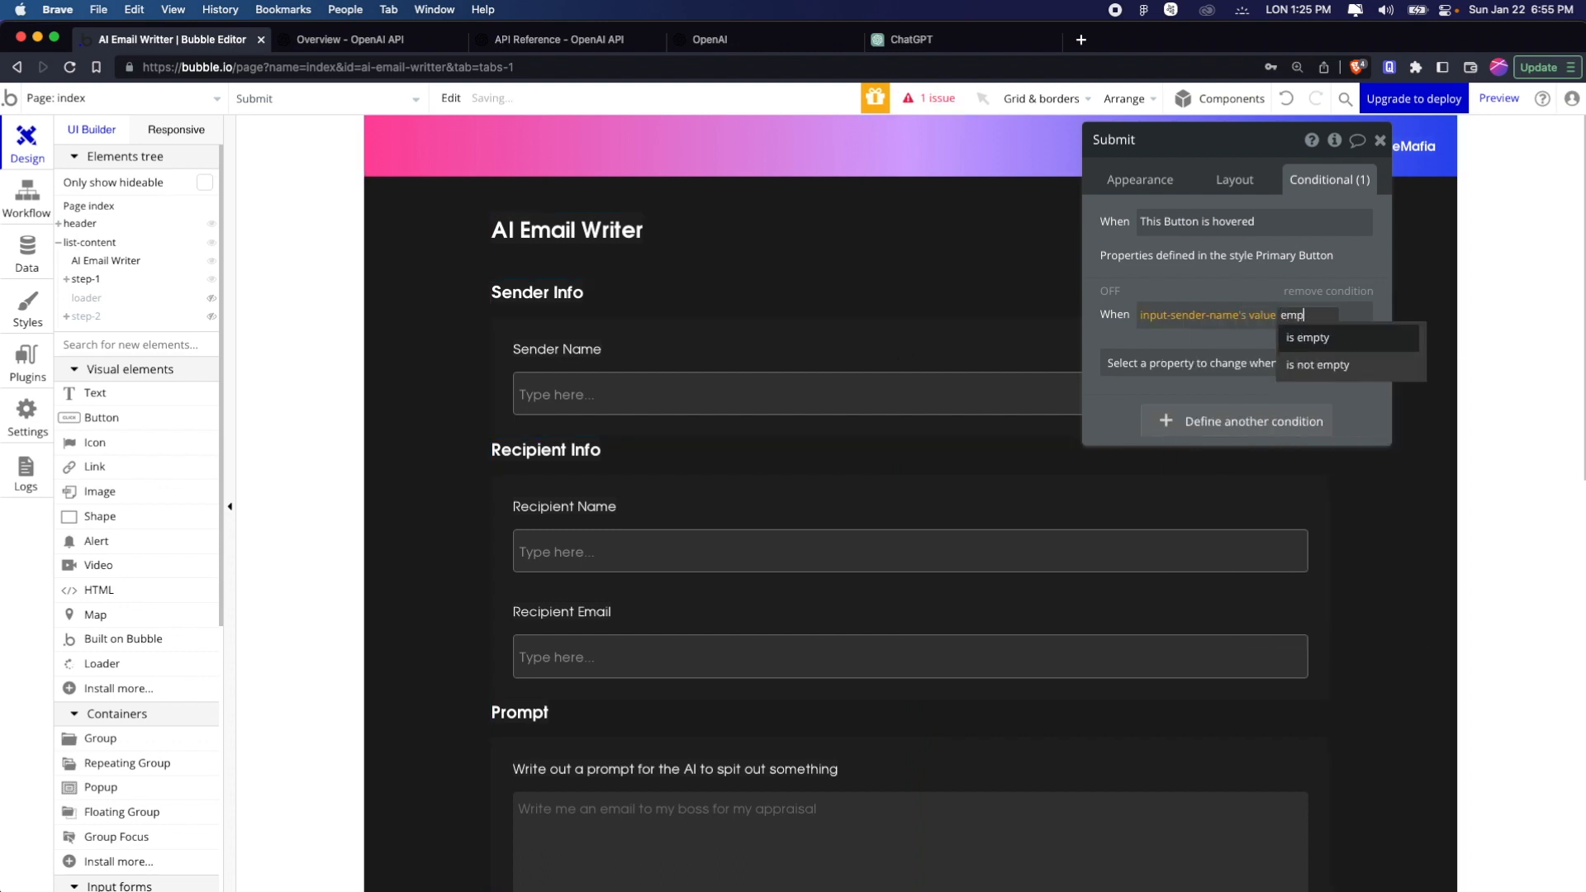
left_click(1340, 352)
Extend the Submit button's condition with "or input-recipient-name's value is empty"
left_click(1180, 329)
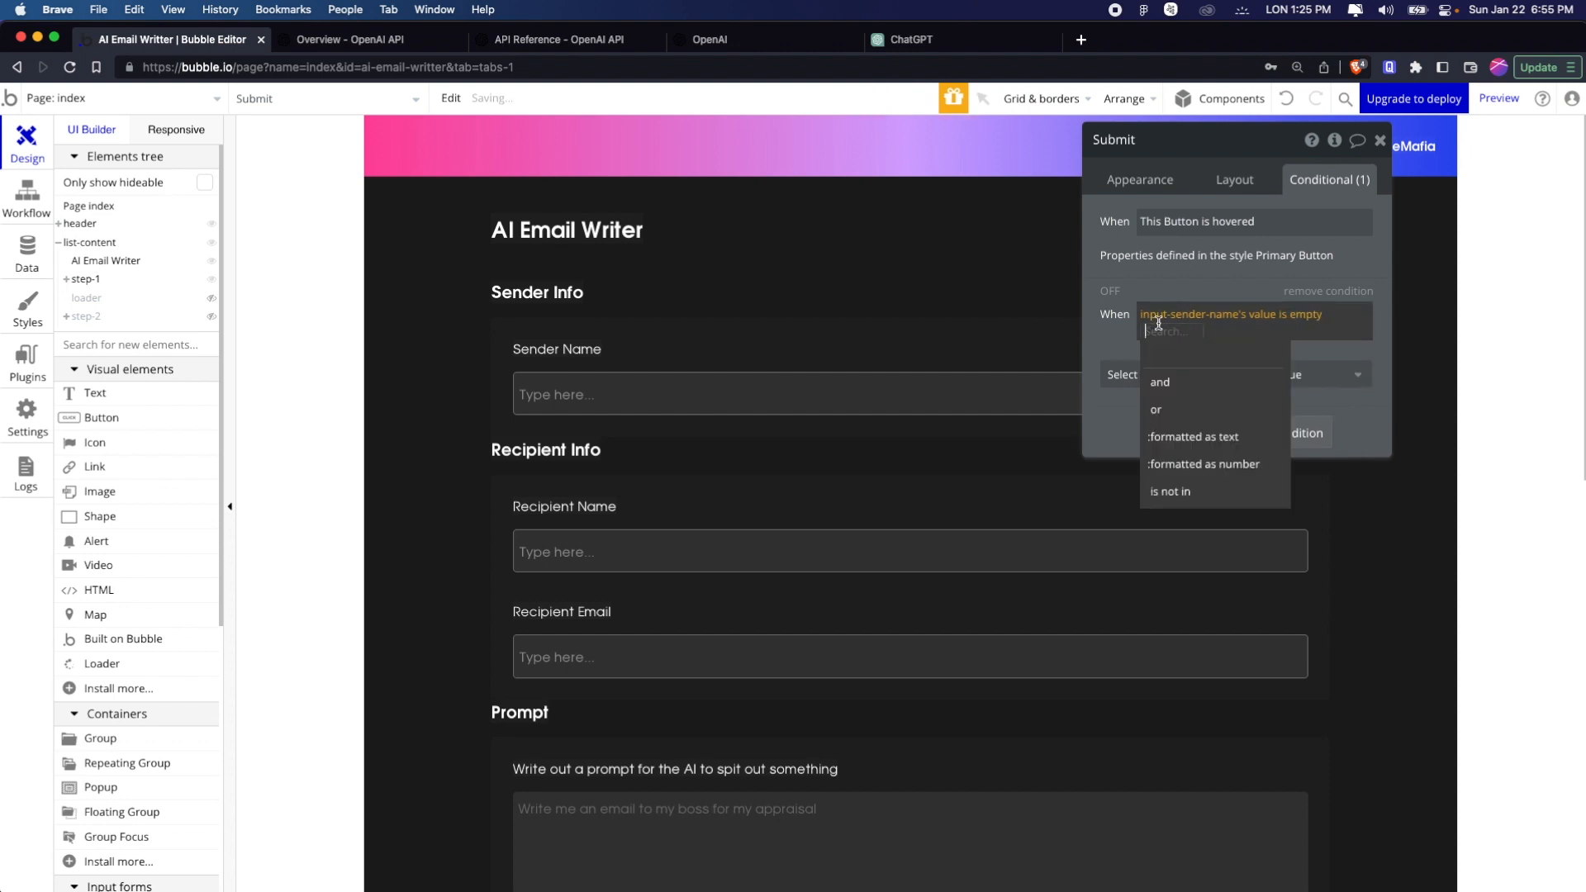
left_click(1195, 411)
type("inp")
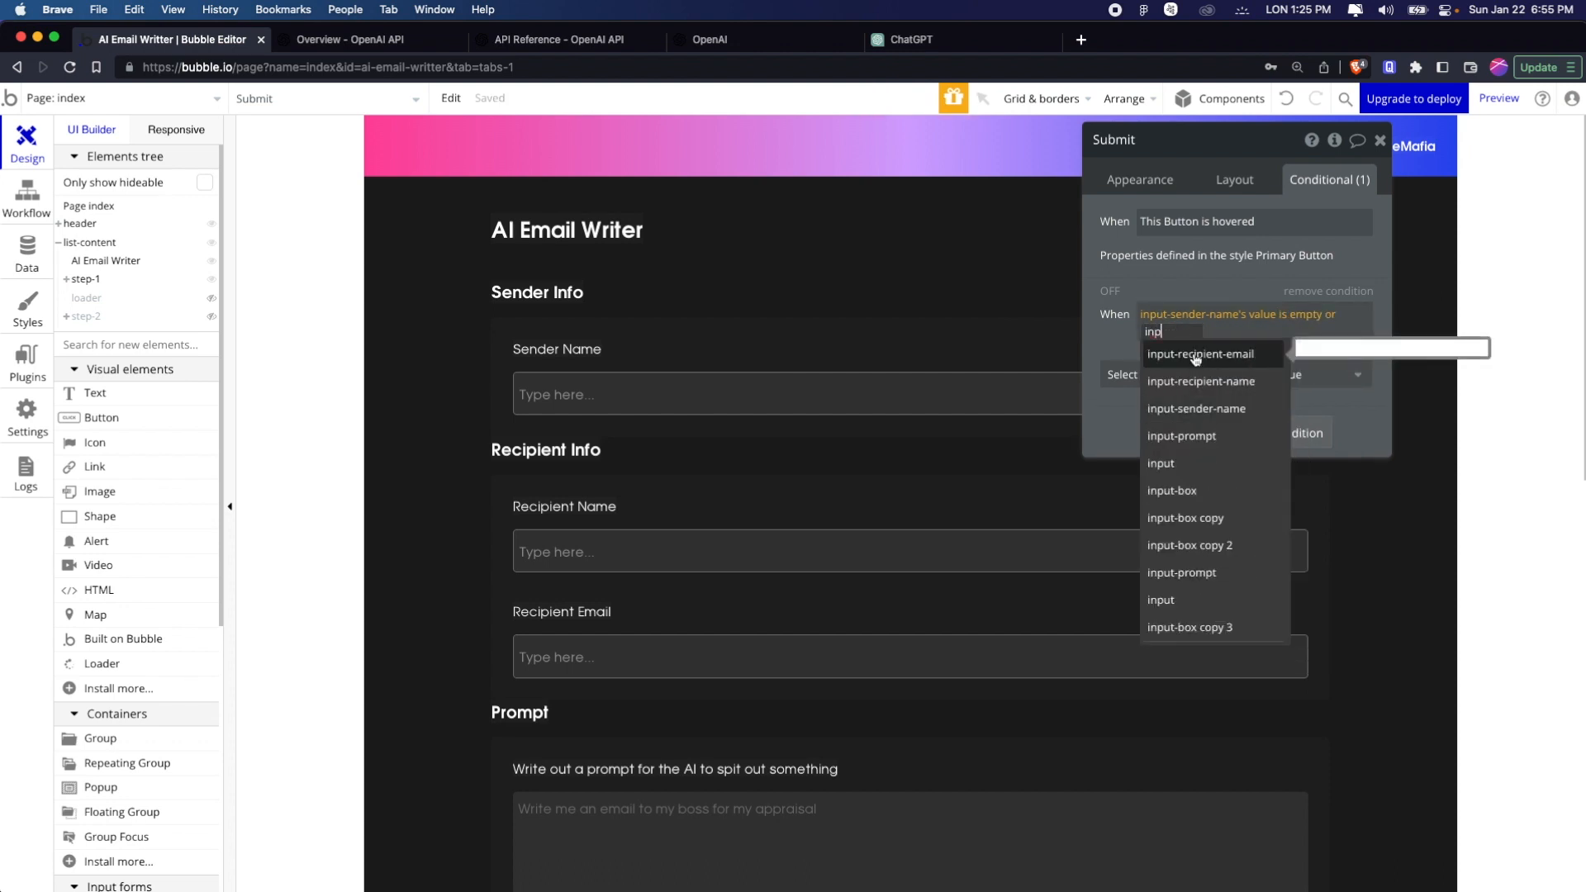
left_click(1213, 382)
type("va")
key("Return")
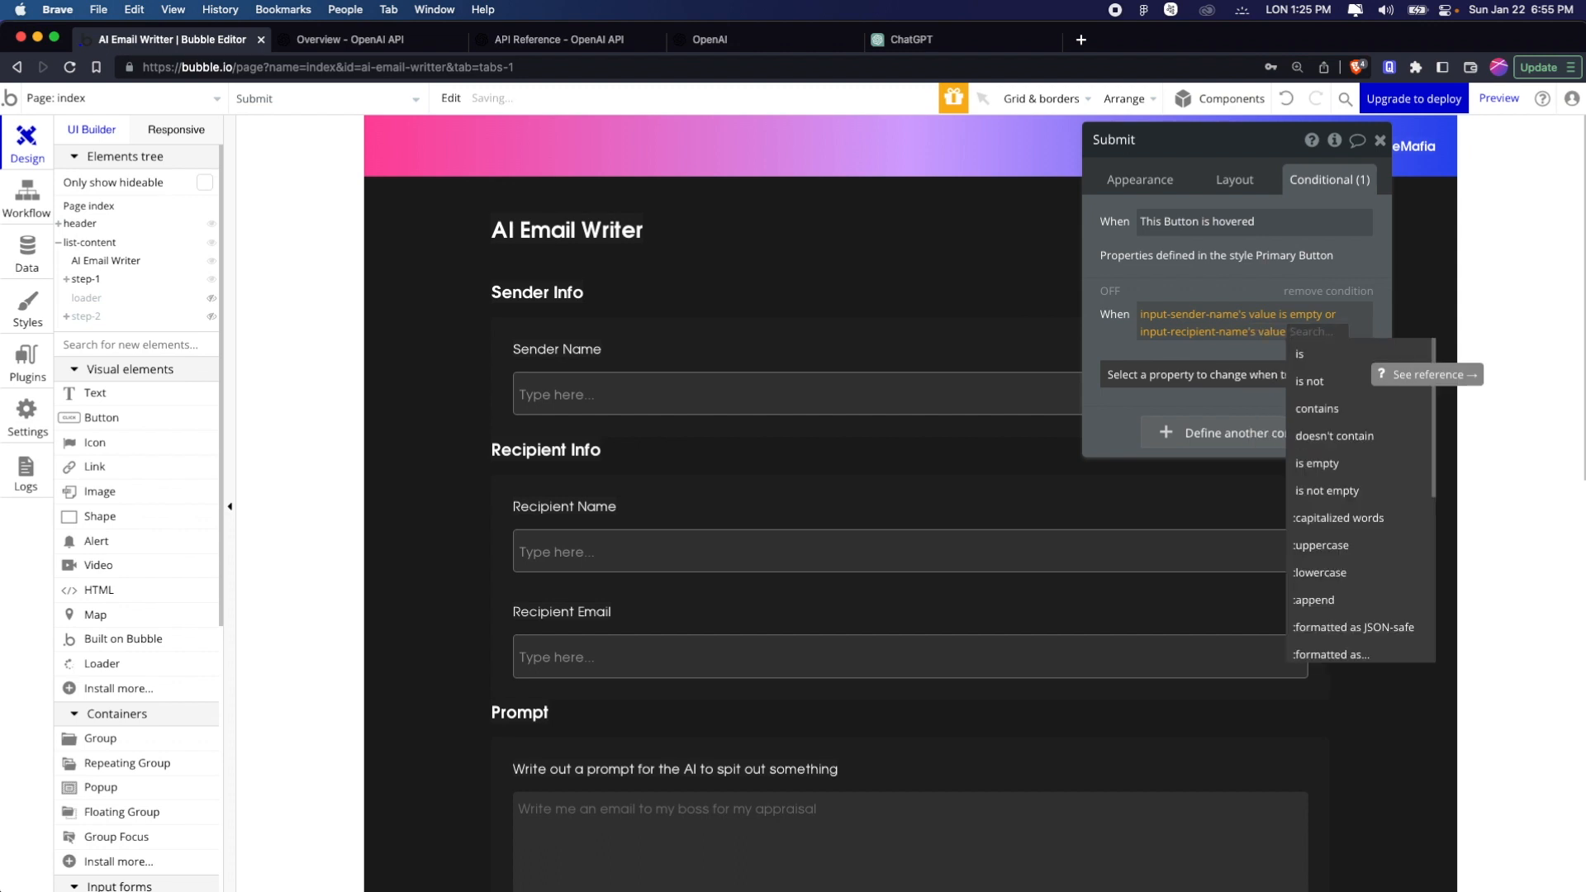
type("em")
key("Down")
key("Return")
Extend the Submit button's condition with "or input-recipient-email's value is empty"
left_click(1171, 350)
left_click(1203, 427)
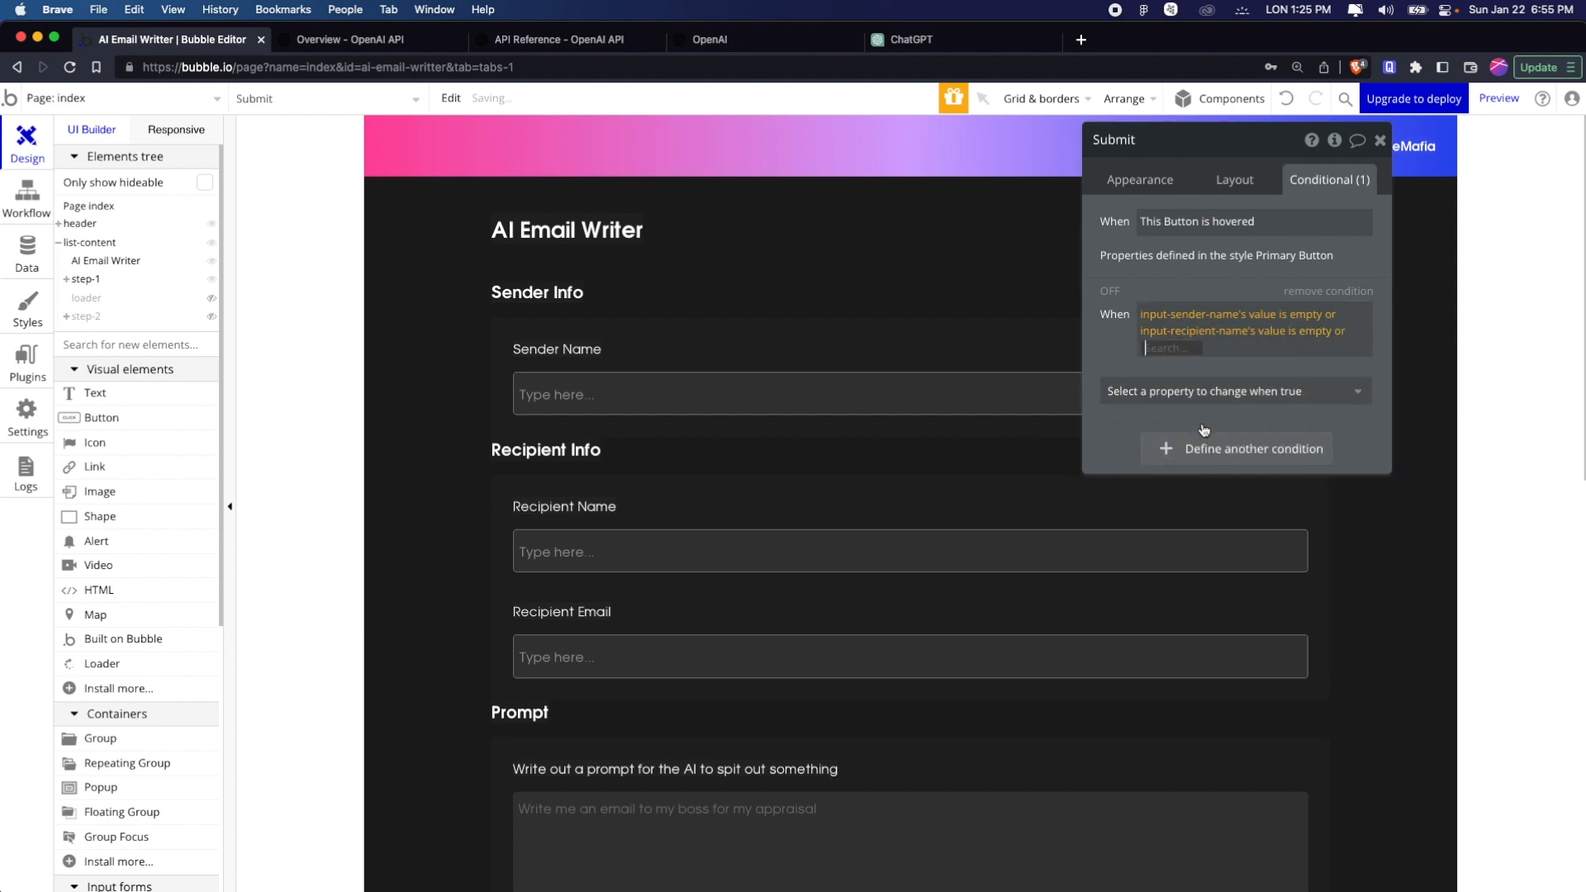
type("inpu")
key("Down")
key("Down")
key("Down")
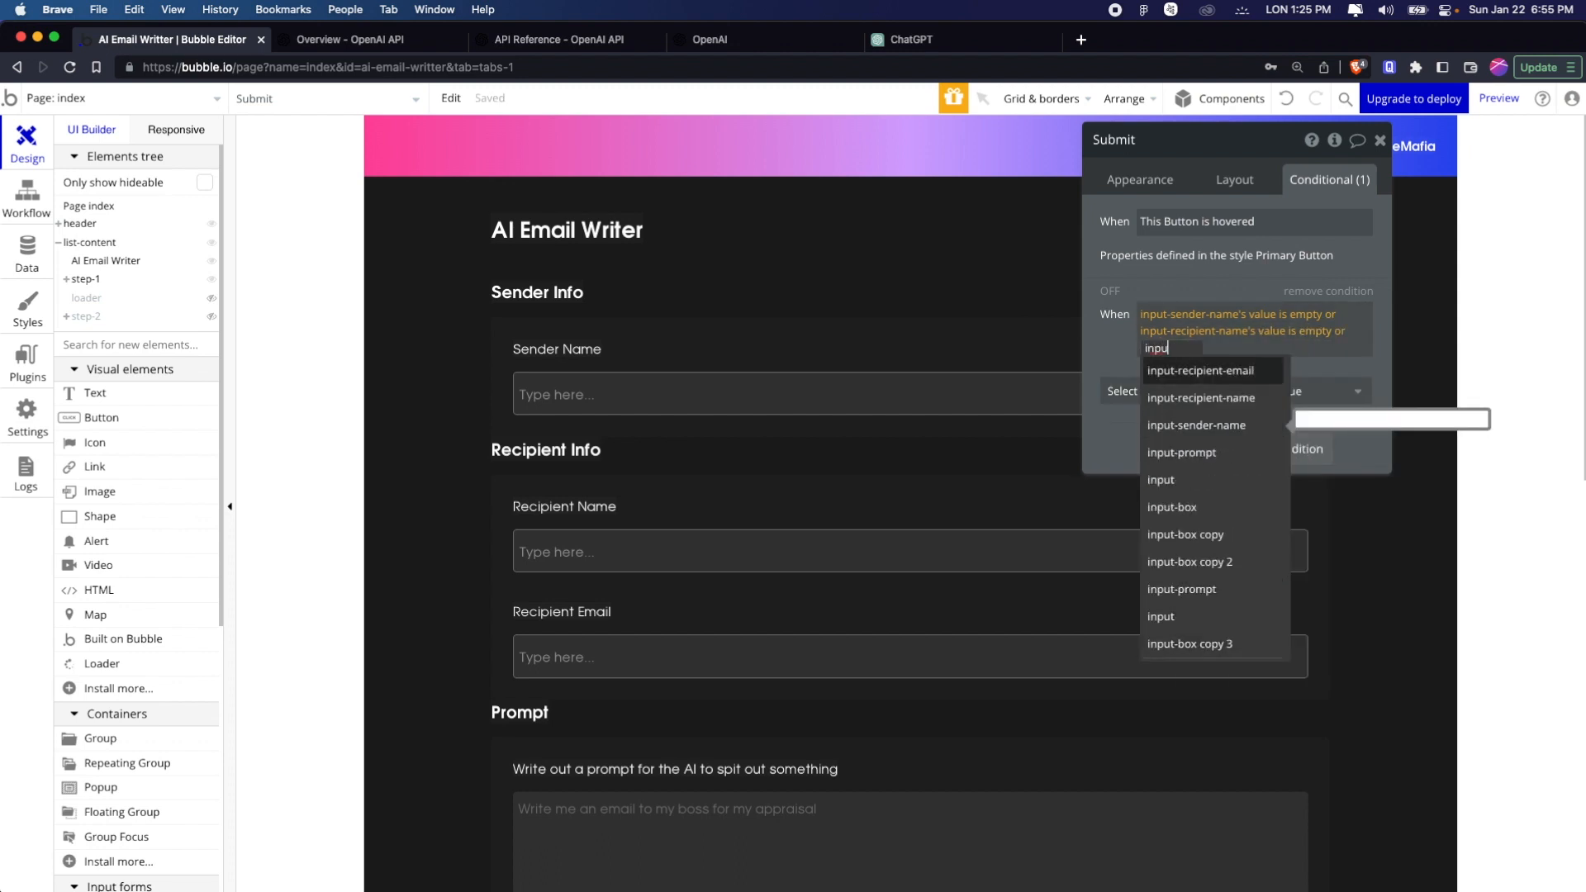
key("Up")
key("Return")
key("Down")
key("Return")
type("emp")
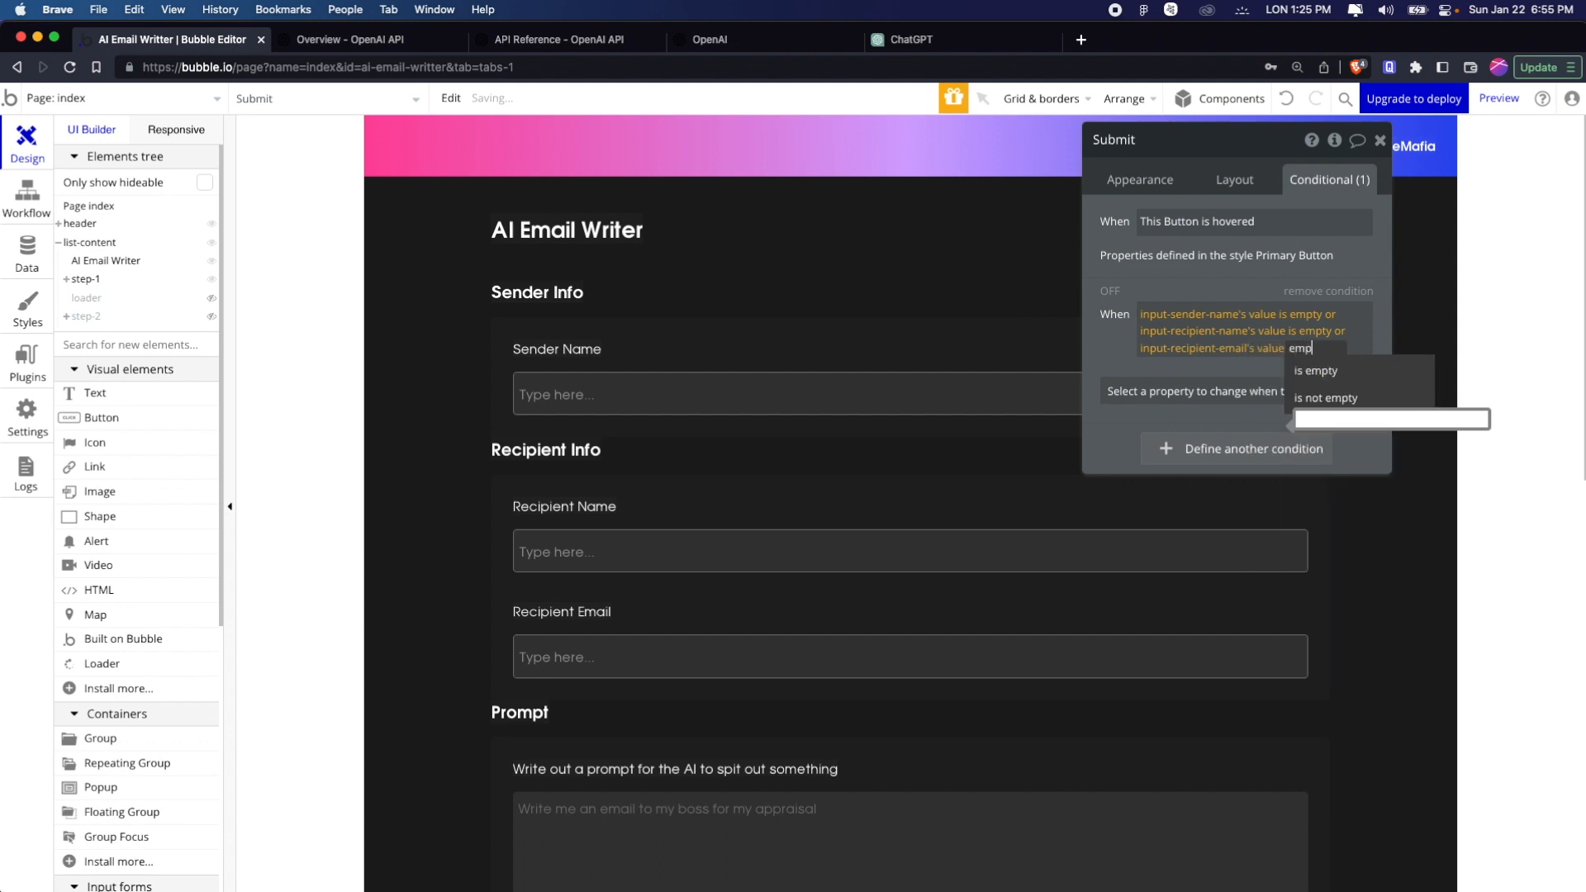
key("Down")
key("Return")
Complete the Submit button's condition with "or input-prompt's value is empty"
left_click(1161, 365)
left_click(1157, 438)
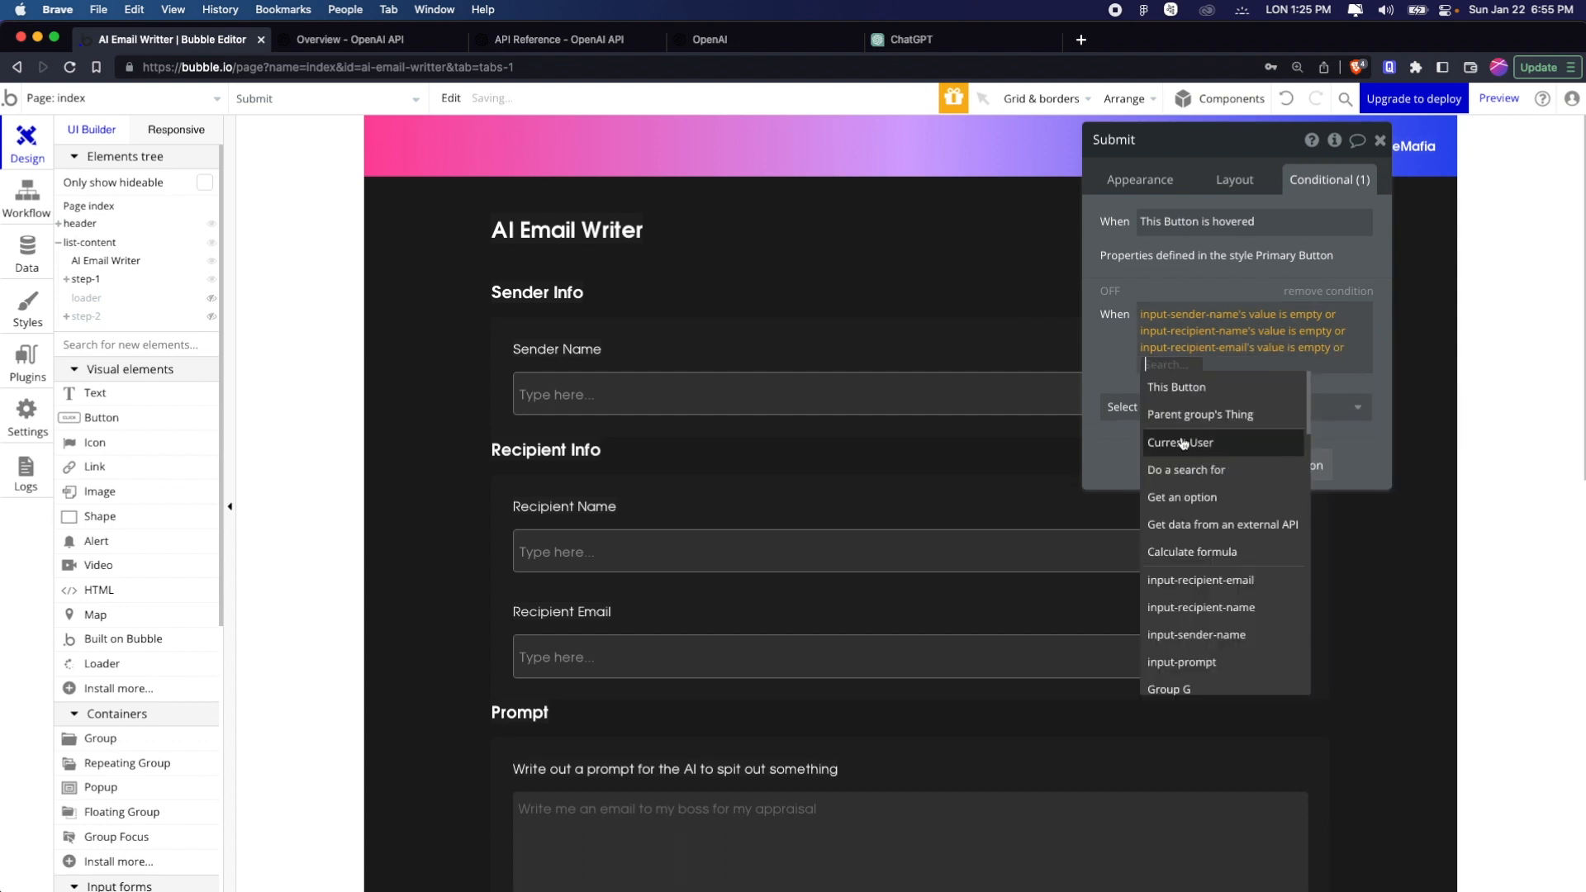
type("inp")
key("Up")
key("Up")
key("Up")
key("Up")
key("Up")
key("Up")
key("Up")
key("Up")
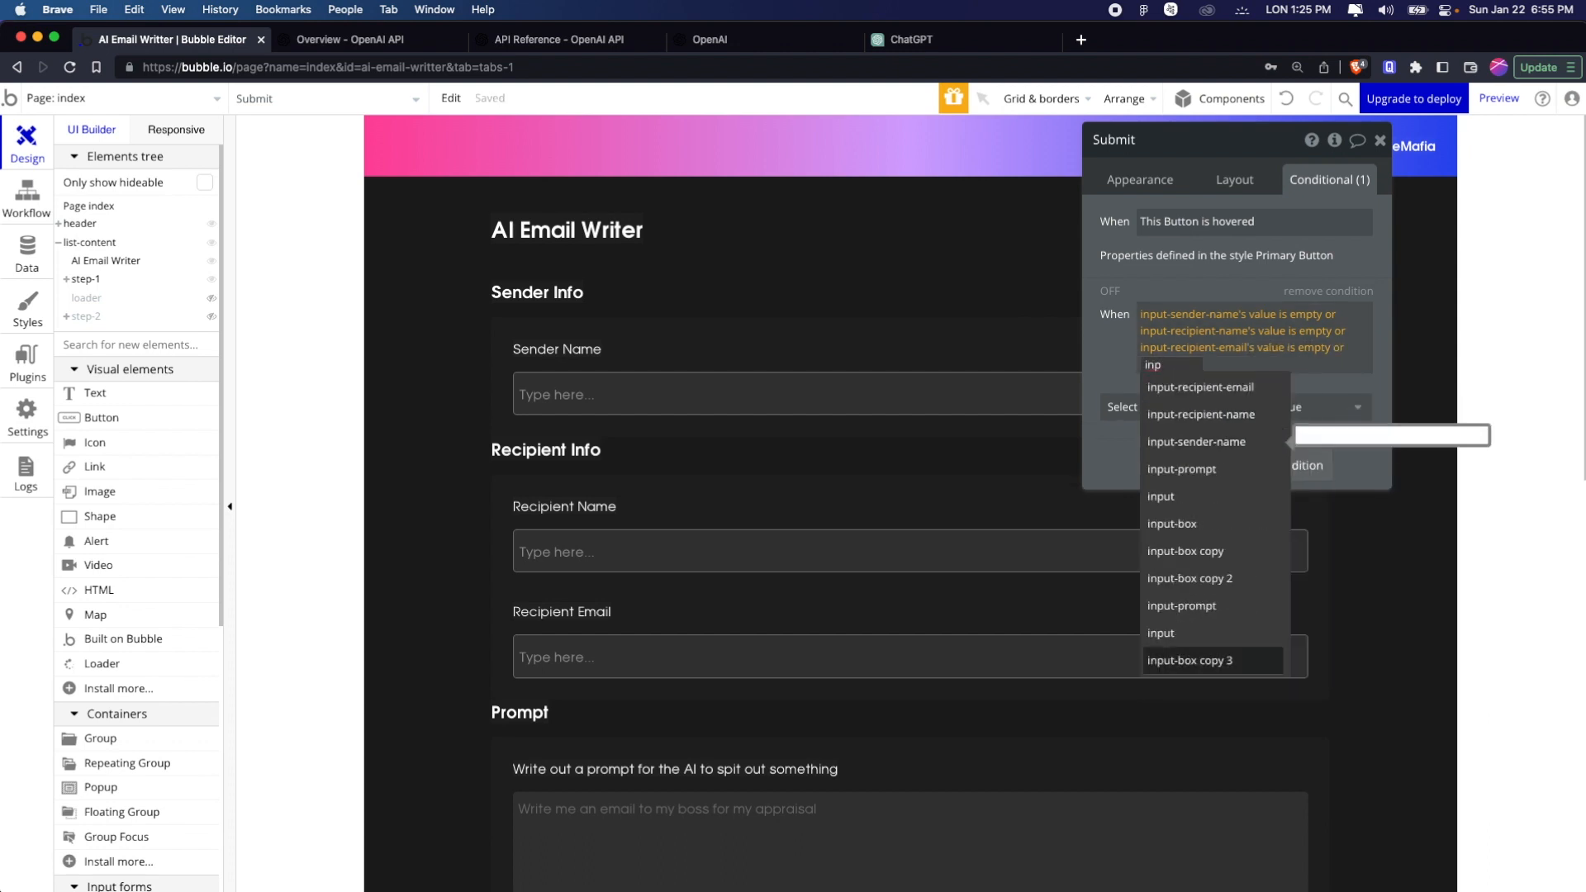
key("Return")
type("v")
key("Return")
key("Down")
key("Down")
key("Down")
key("Down")
key("Down")
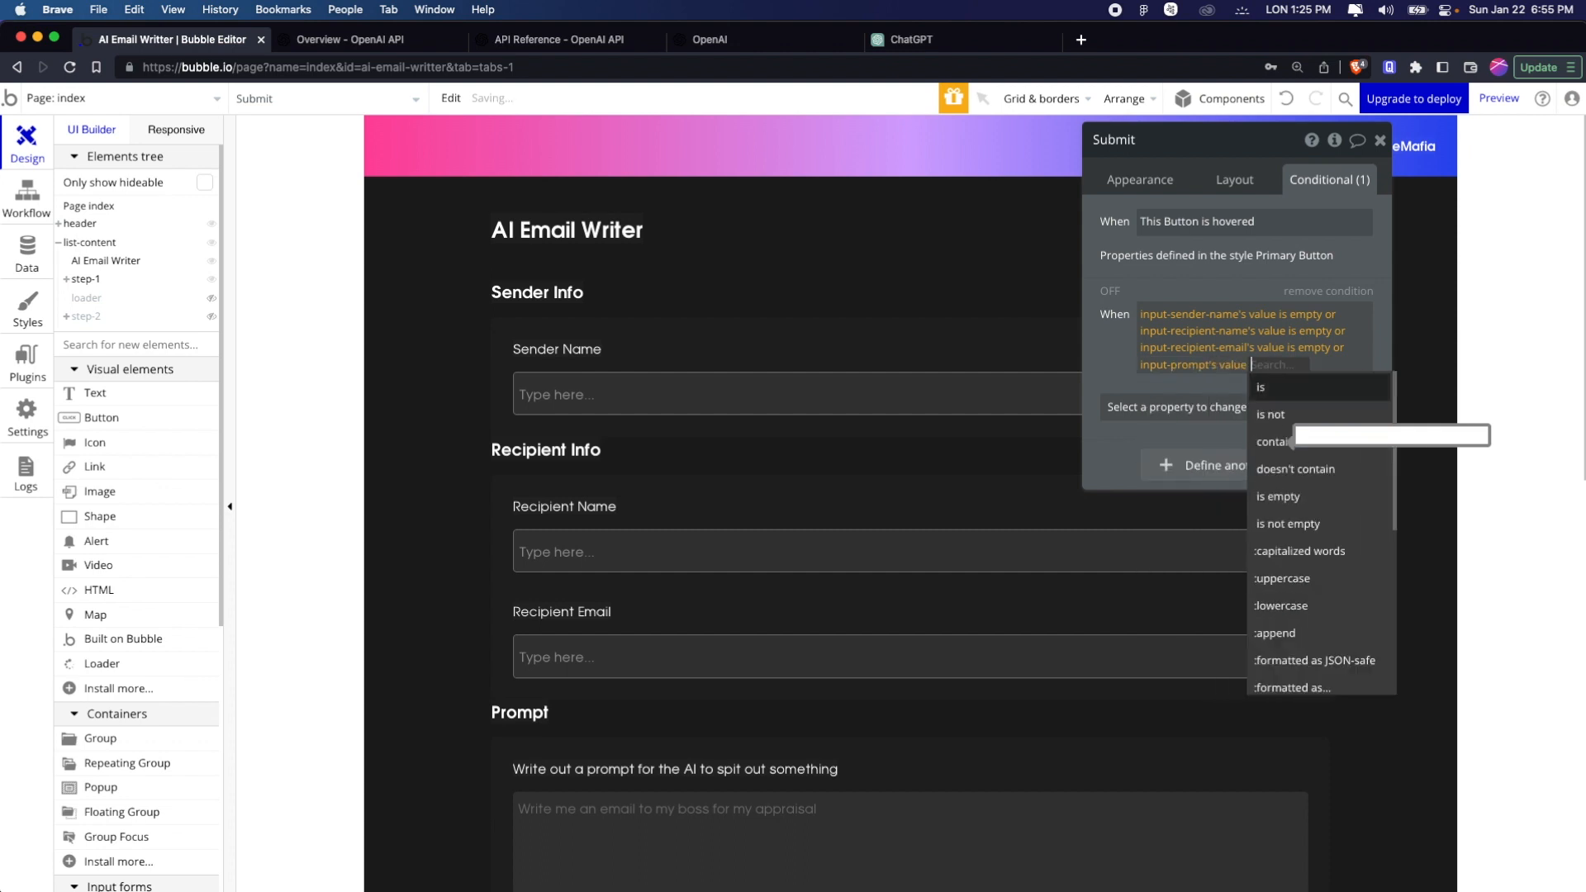
key("Return")
left_click(1124, 367)
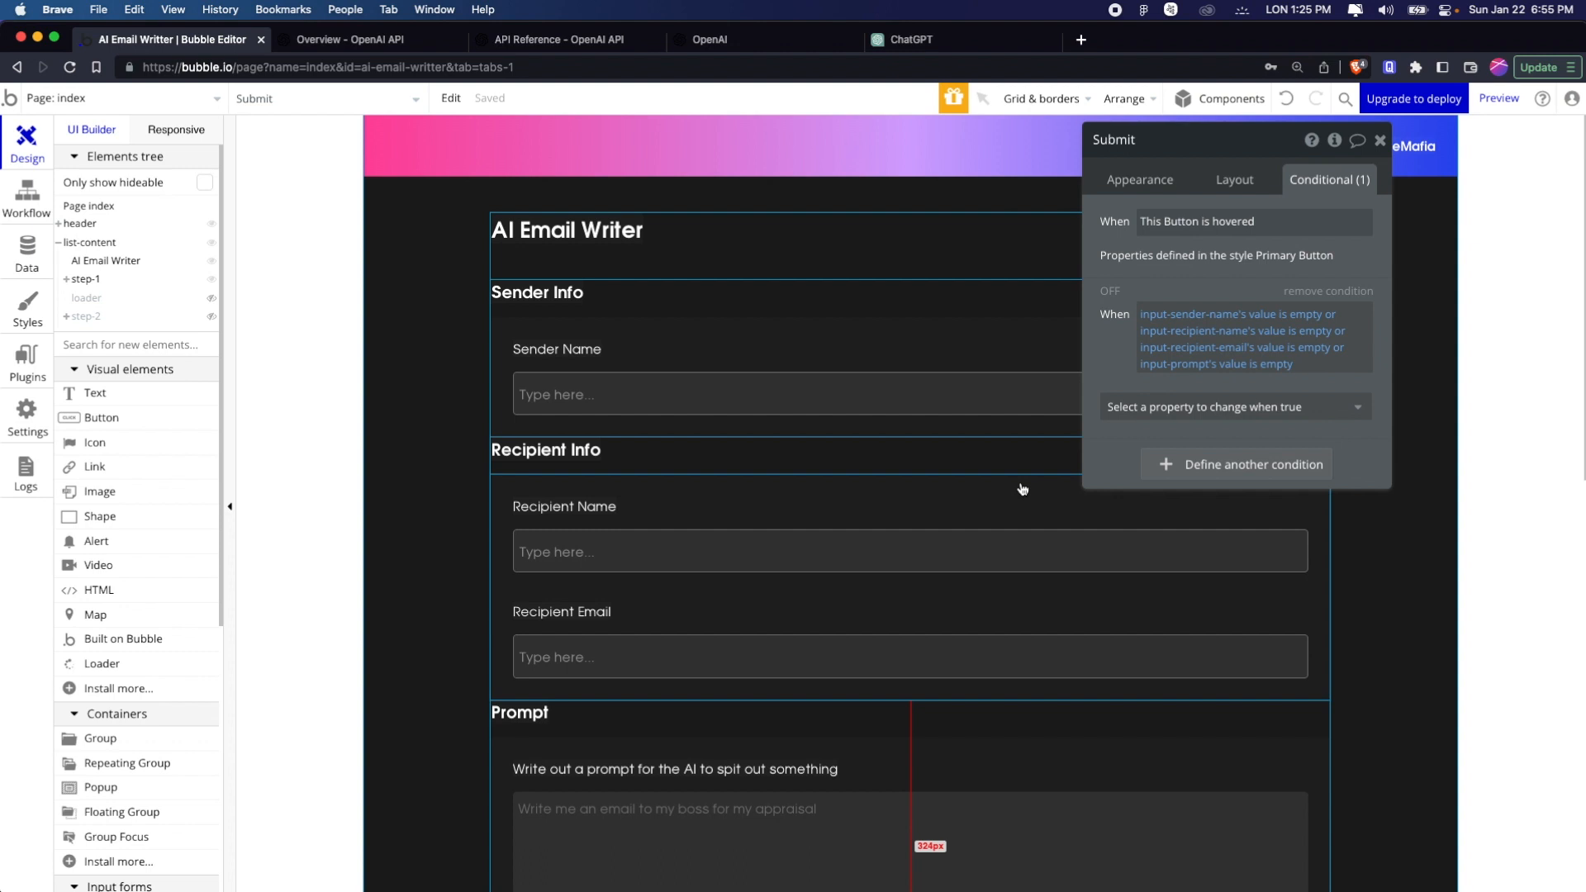
Make the Submit button not clickable when the empty-inputs condition is true
scroll(1022, 489, "down", 10)
scroll(900, 508, "up", 2)
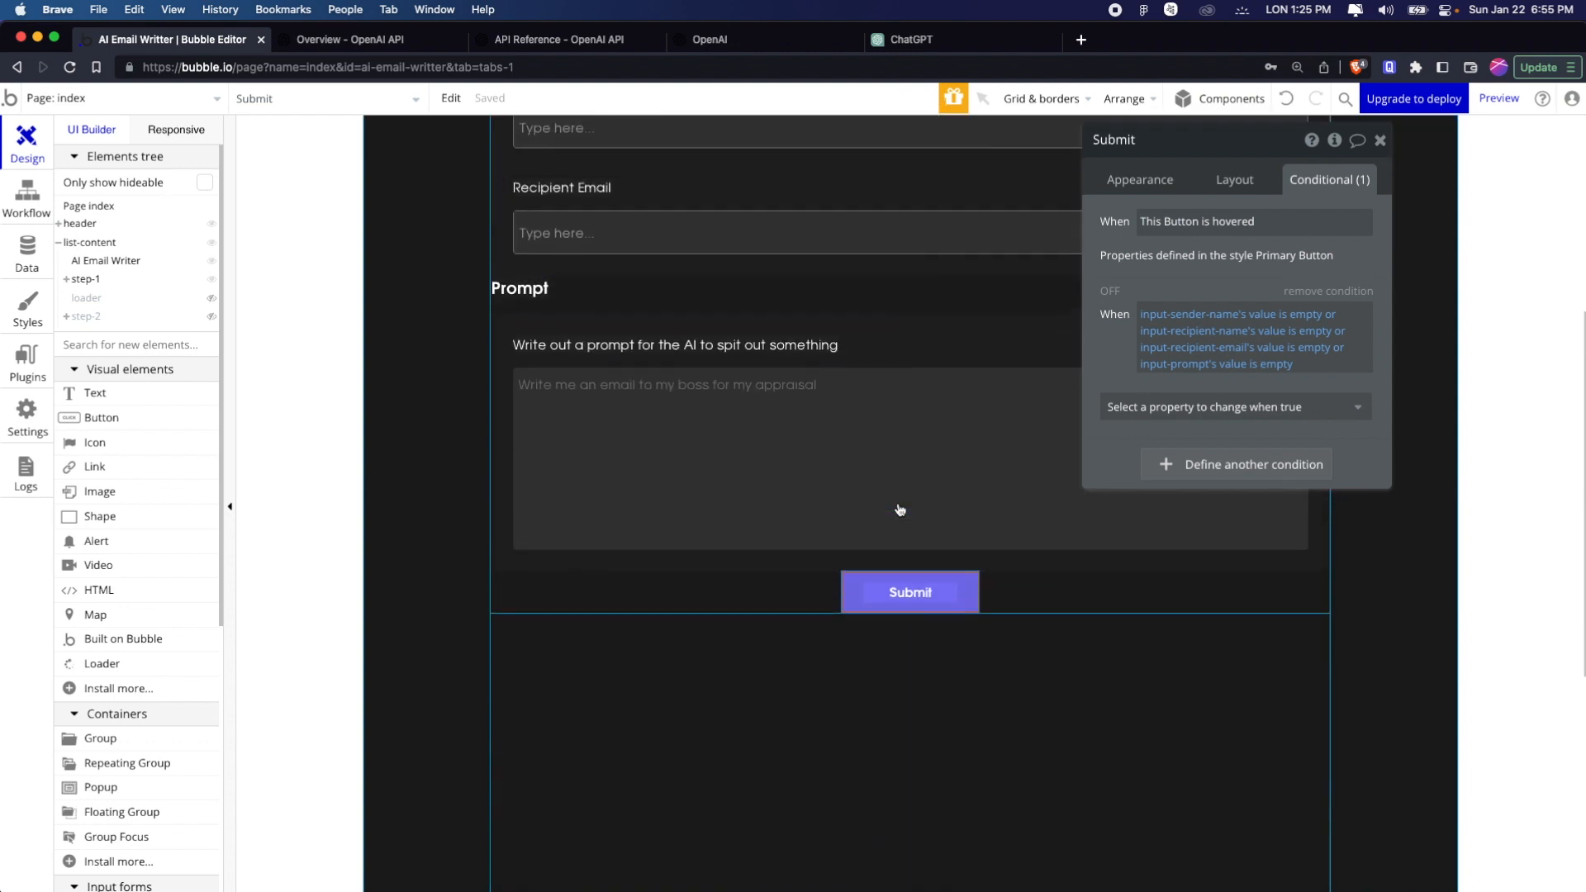
scroll(899, 509, "up", 5)
scroll(900, 509, "down", 3)
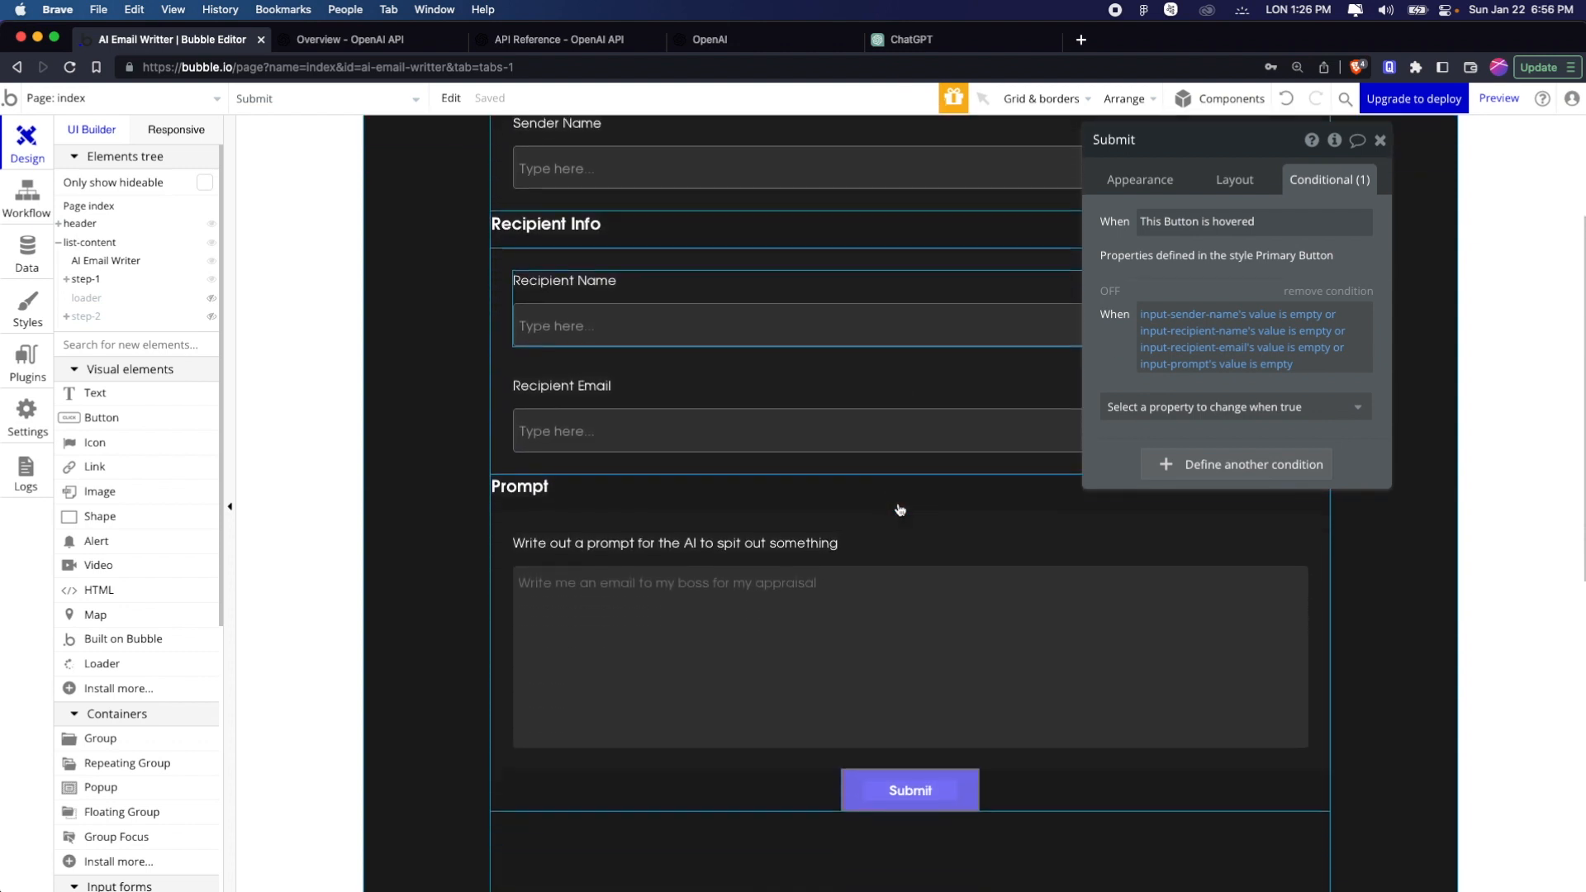
scroll(899, 509, "down", 2)
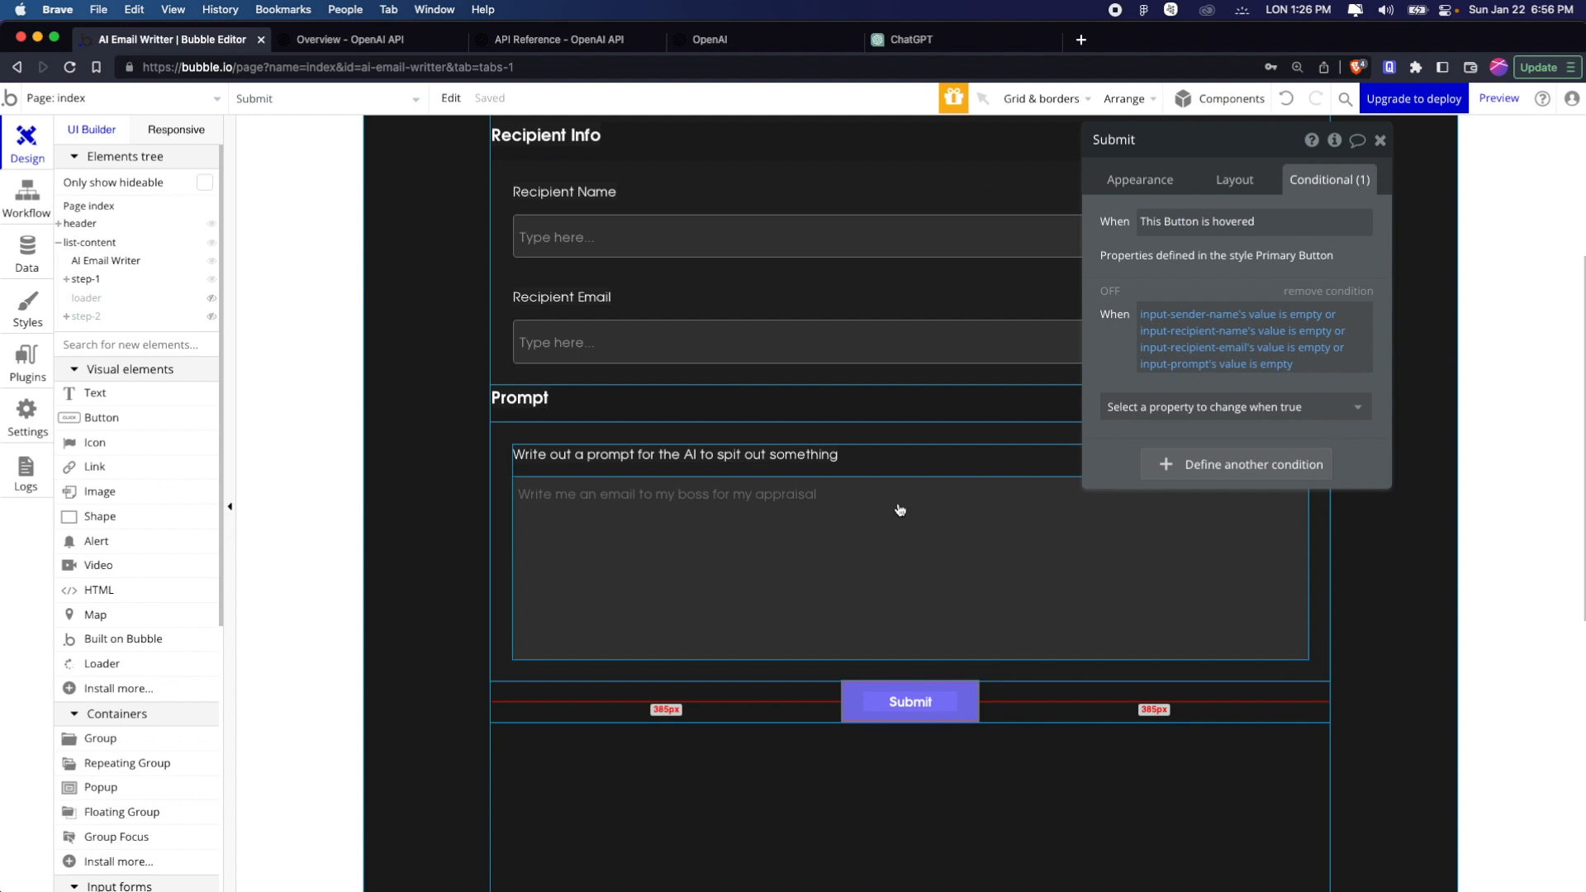
left_click(1225, 407)
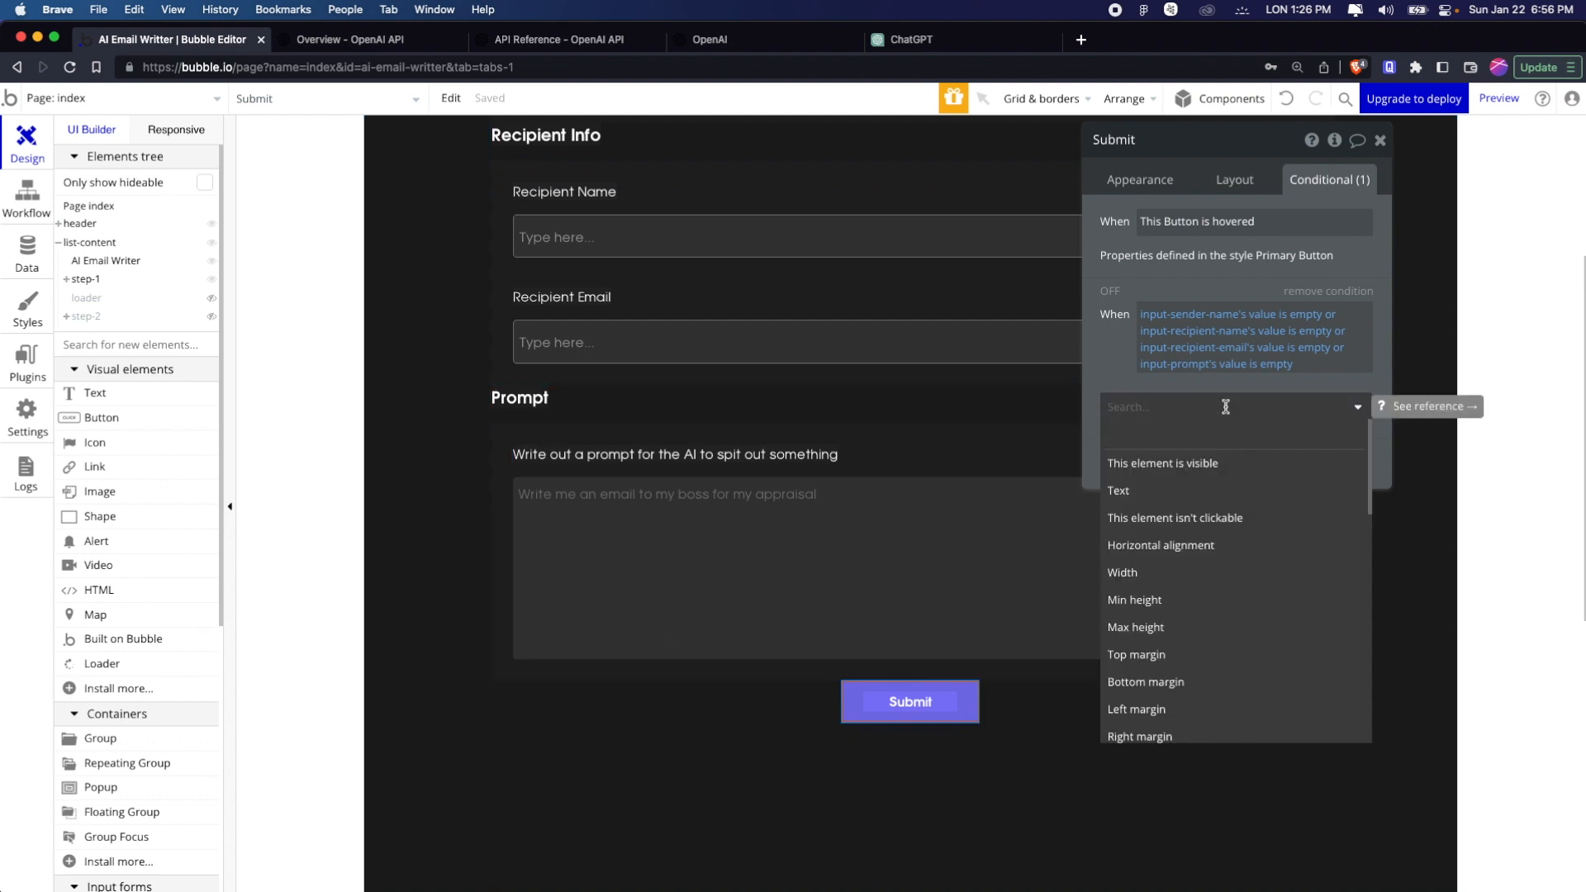
left_click(1224, 517)
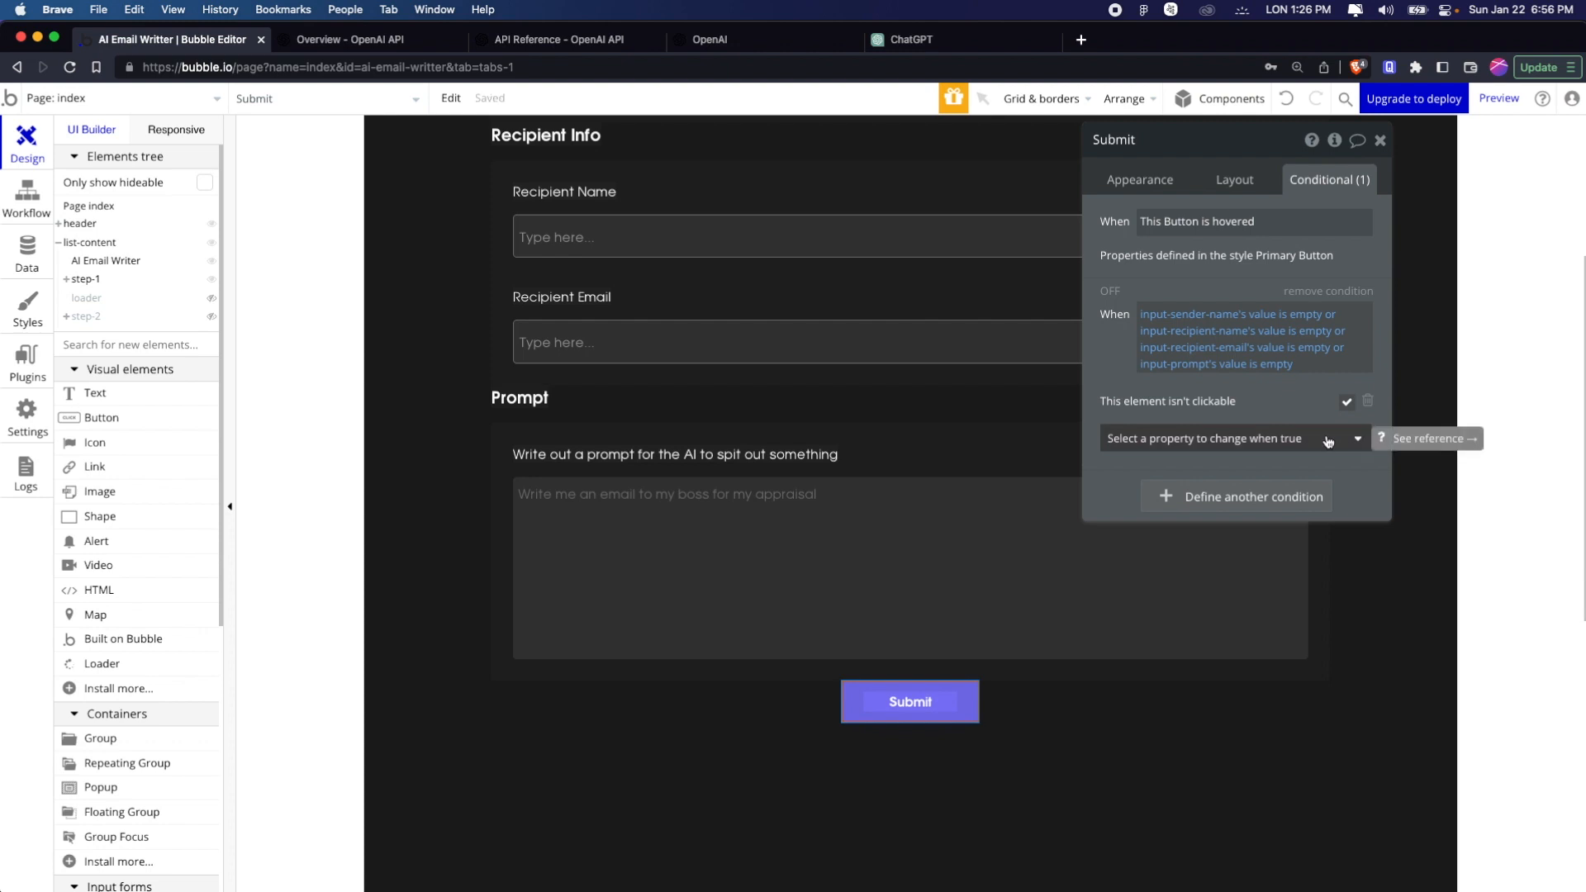
Add a background color change to the empty-inputs condition and set it to grey #C6C6C6
left_click(1328, 440)
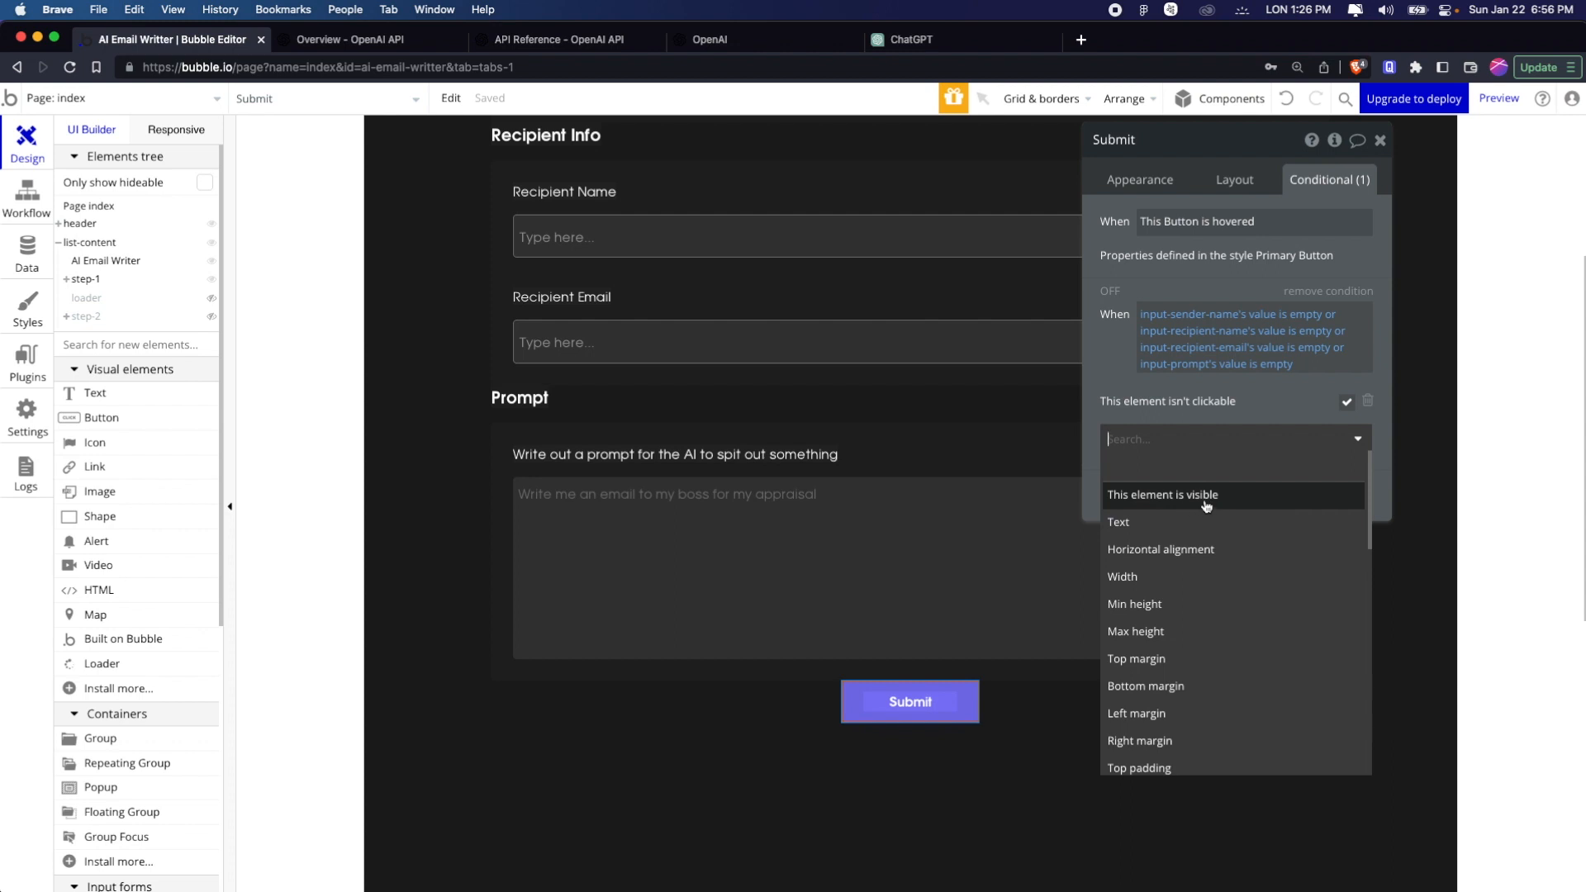
type("back")
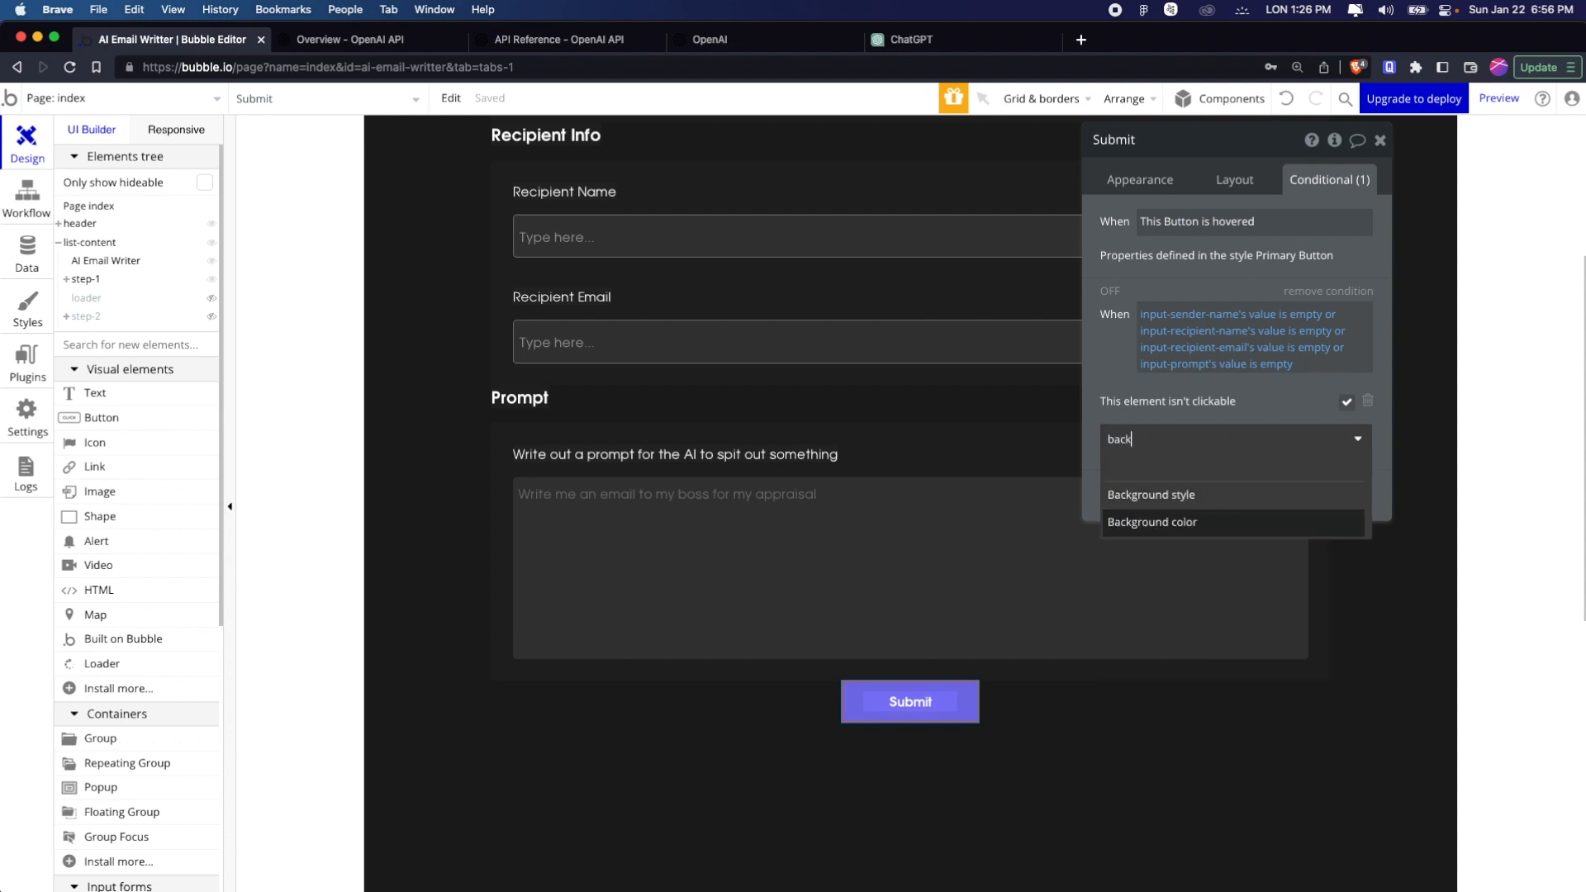
left_click(1220, 520)
left_click(1214, 403)
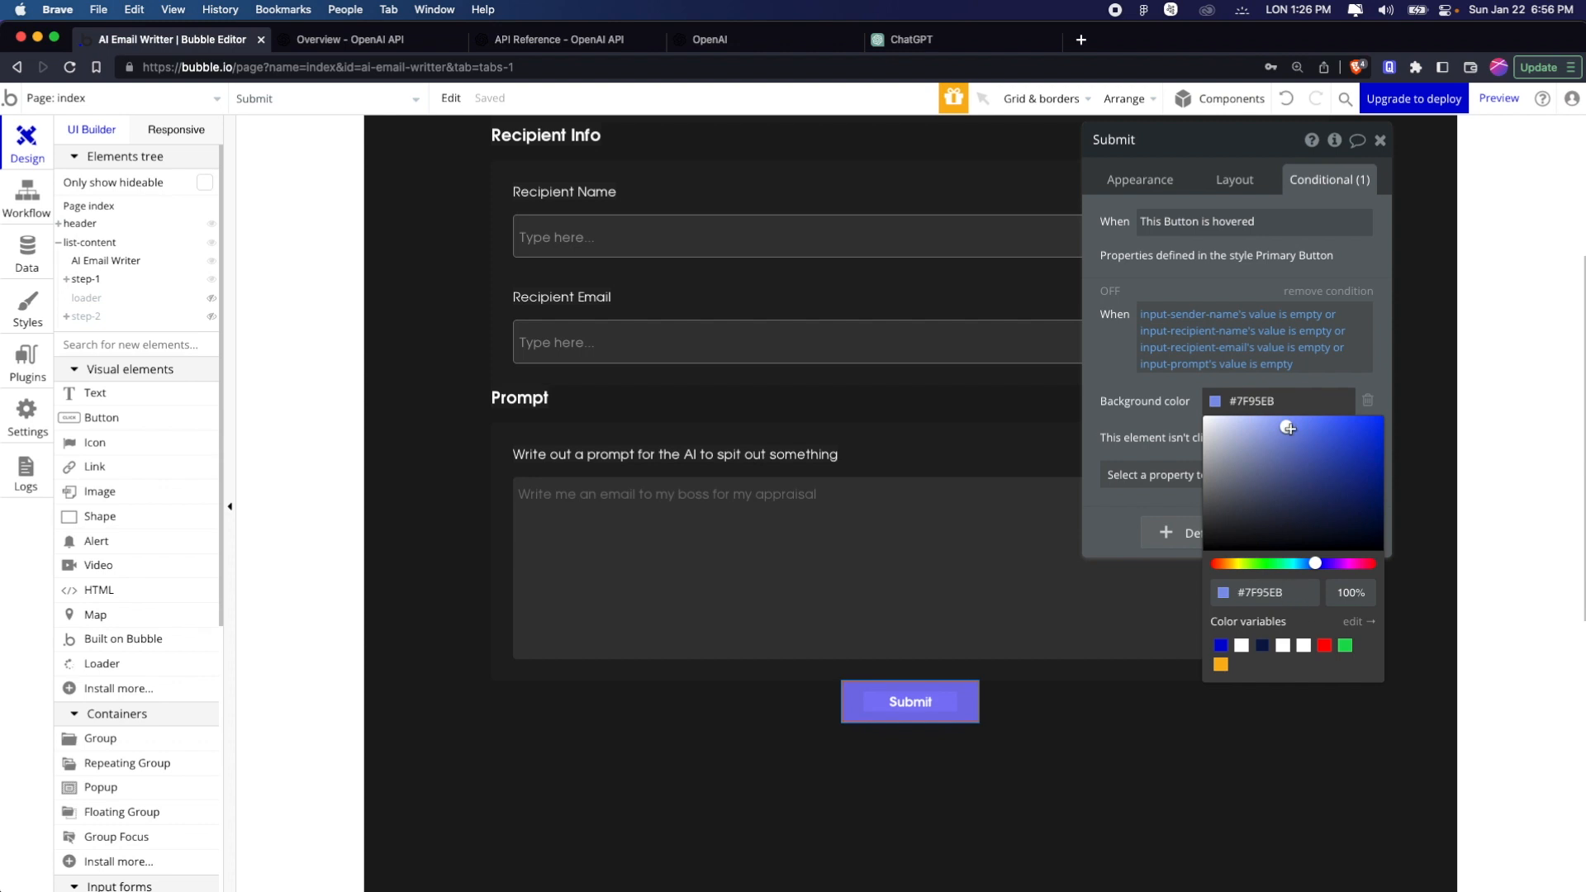
left_click_drag(1288, 427, 1192, 447)
left_click(1183, 422)
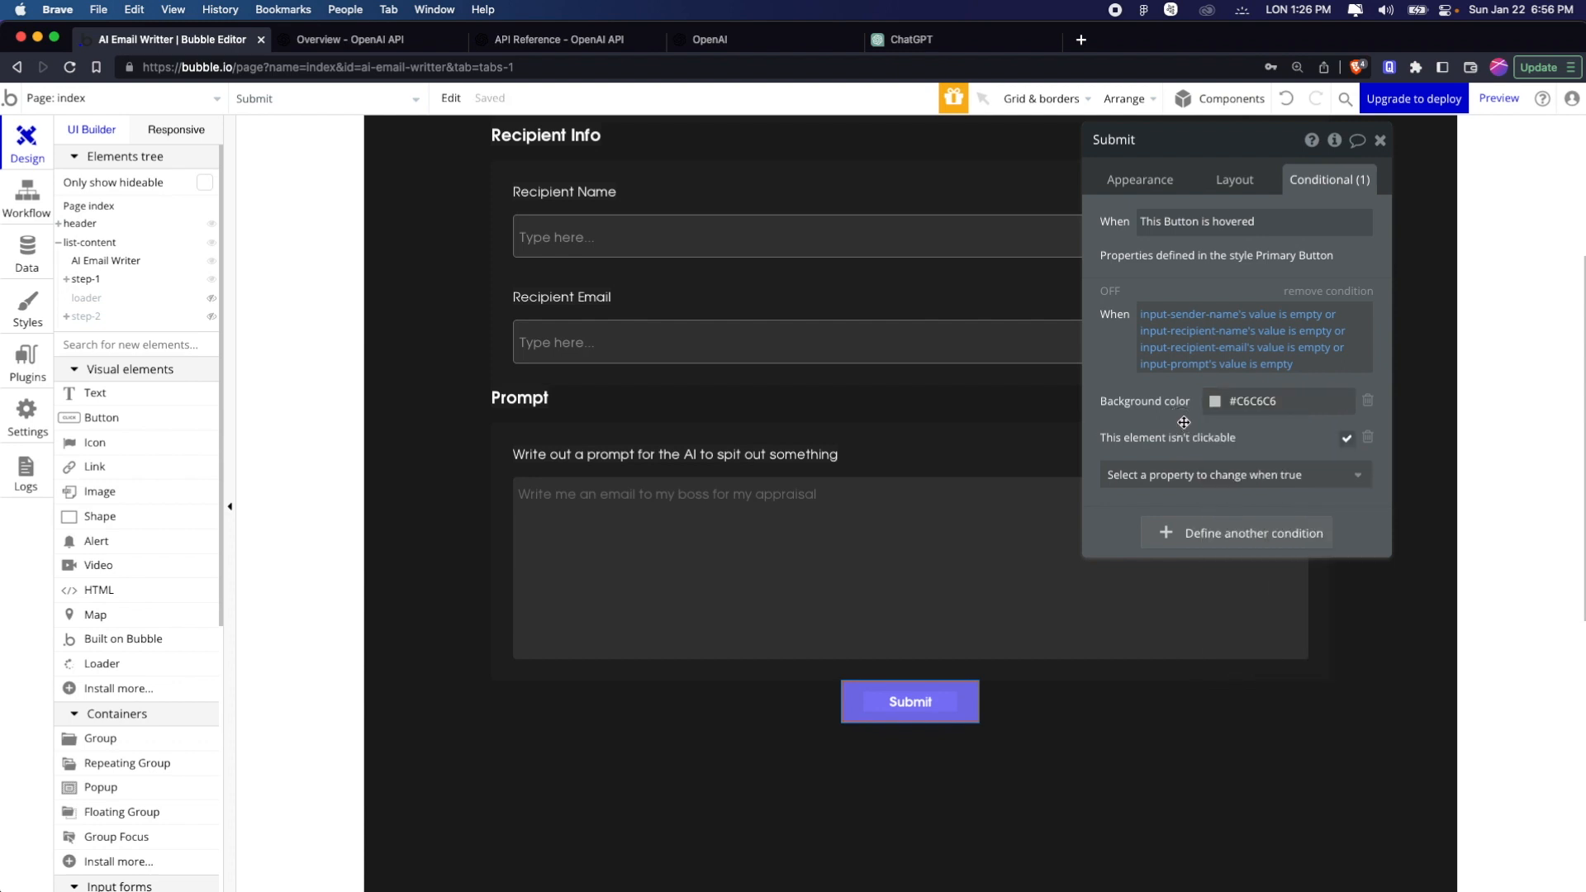
Add a font color change to the empty-inputs condition, #FFFFFF at 50% opacity, and close the Submit button's properties
left_click(1207, 475)
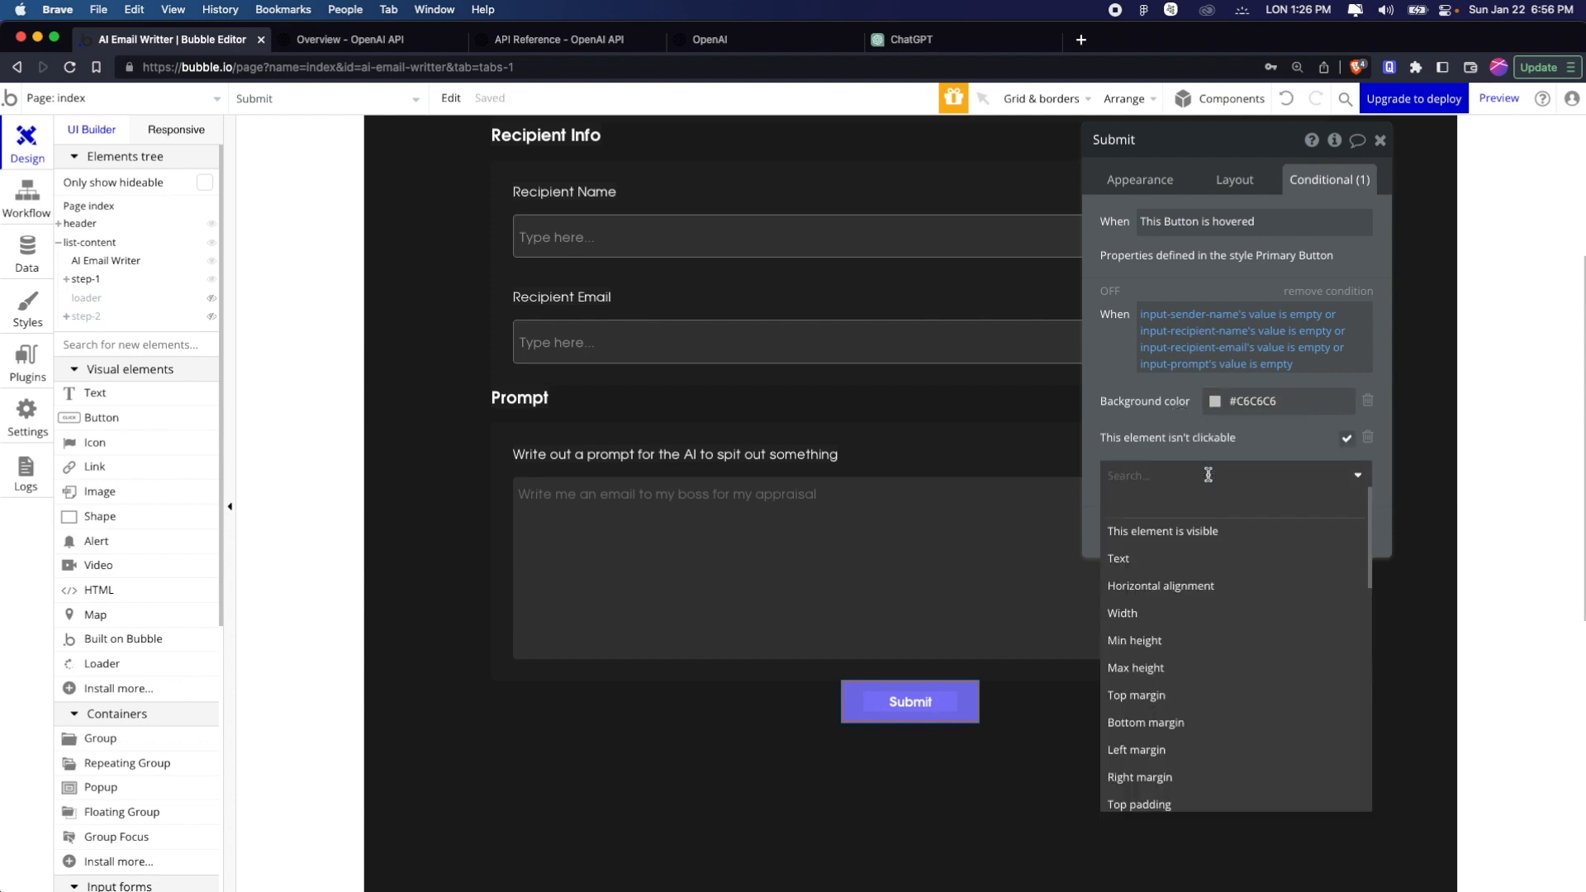
type("font")
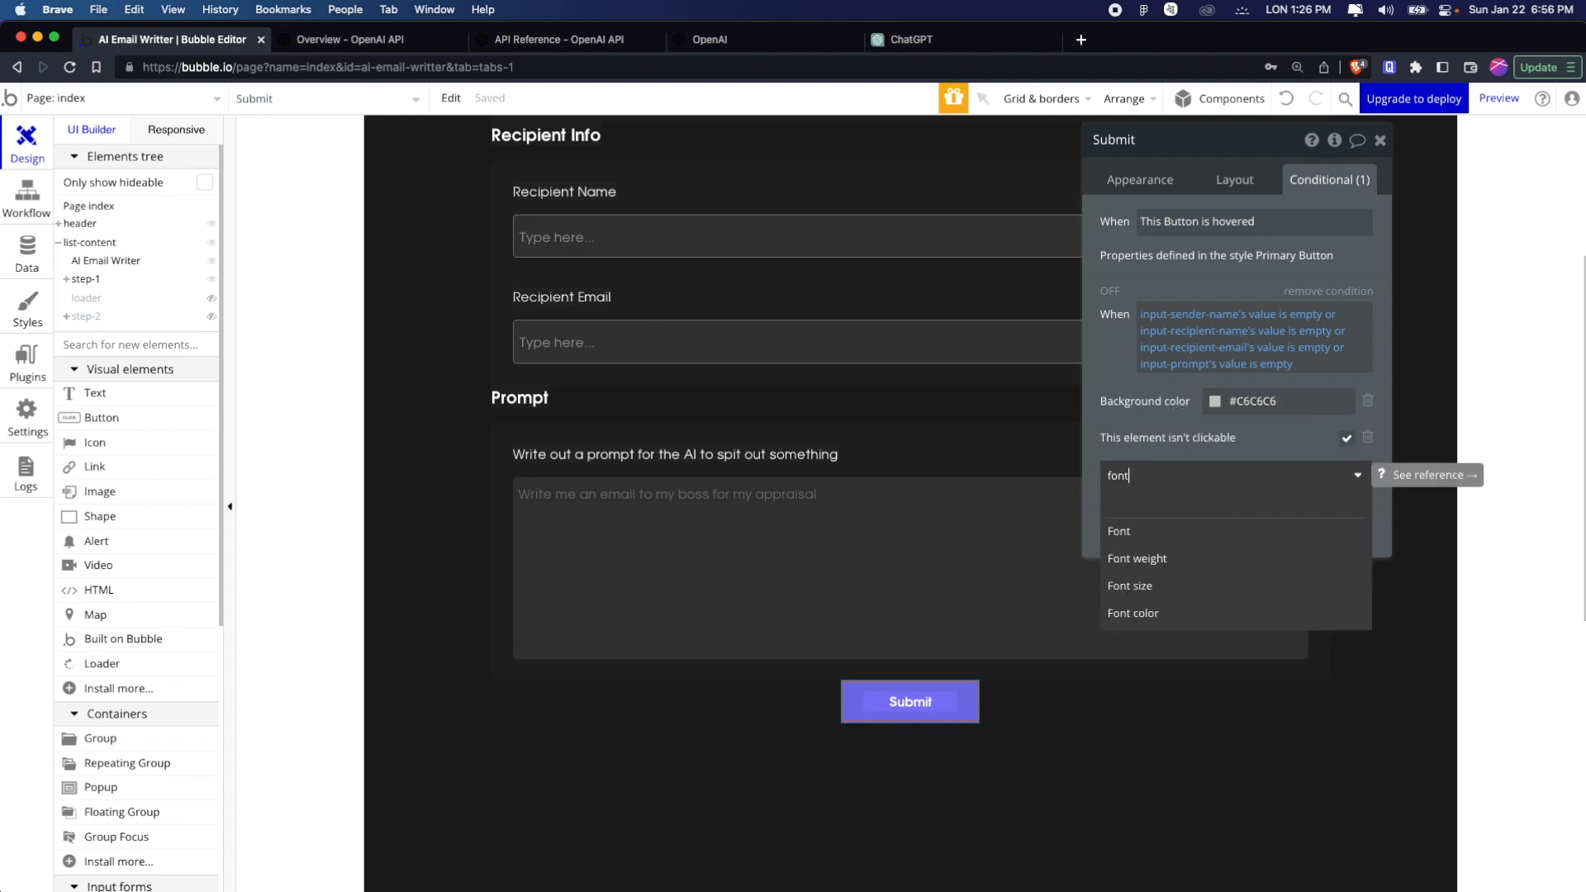
left_click(1219, 610)
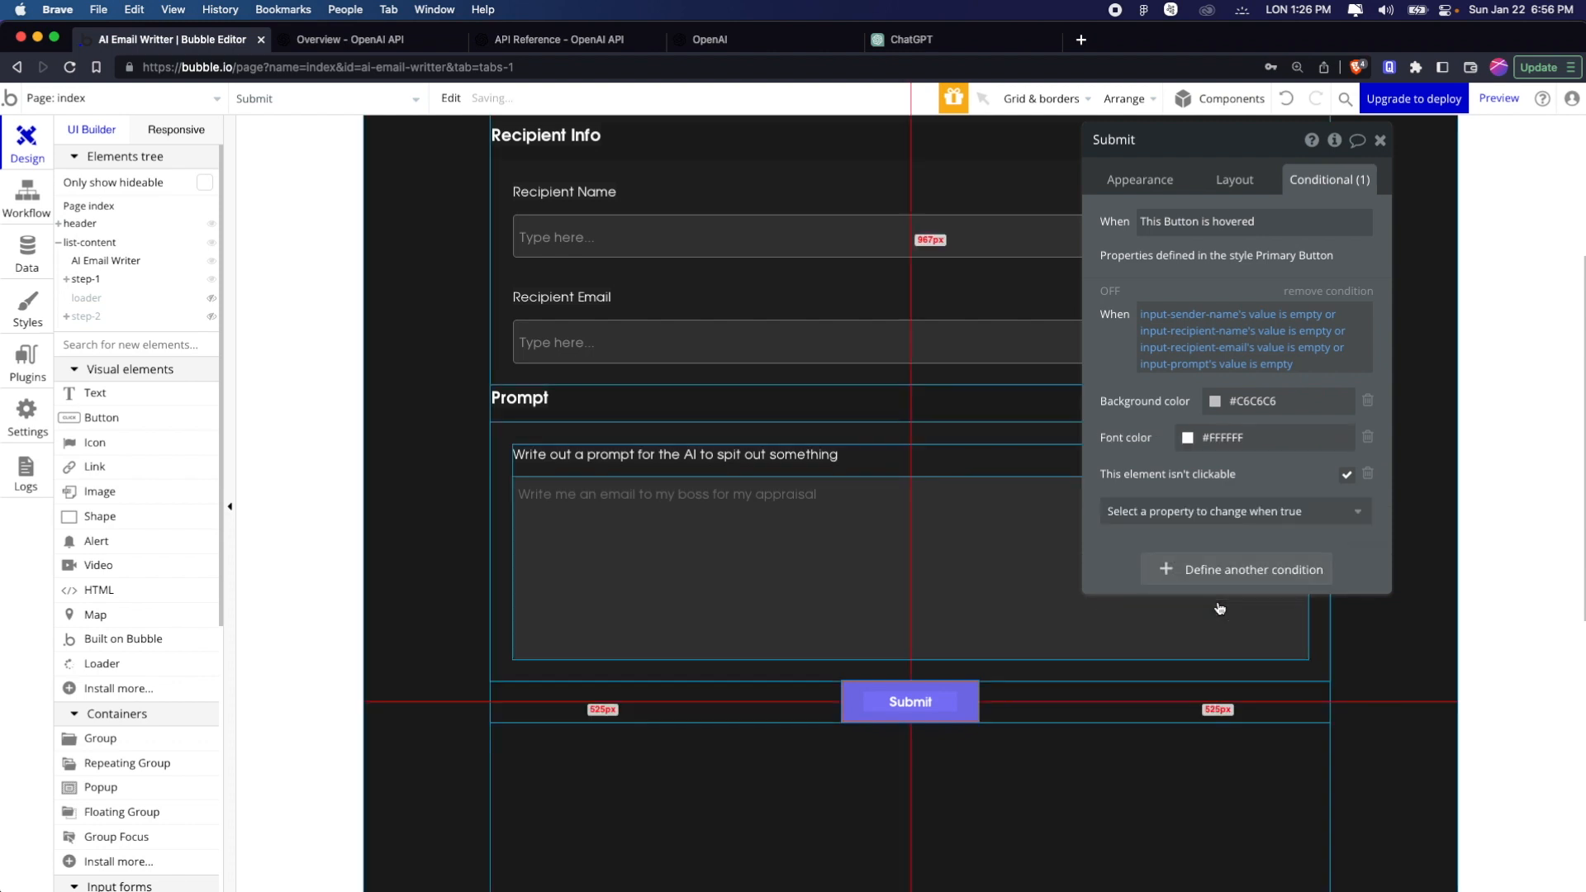
left_click(1188, 440)
left_click(1320, 632)
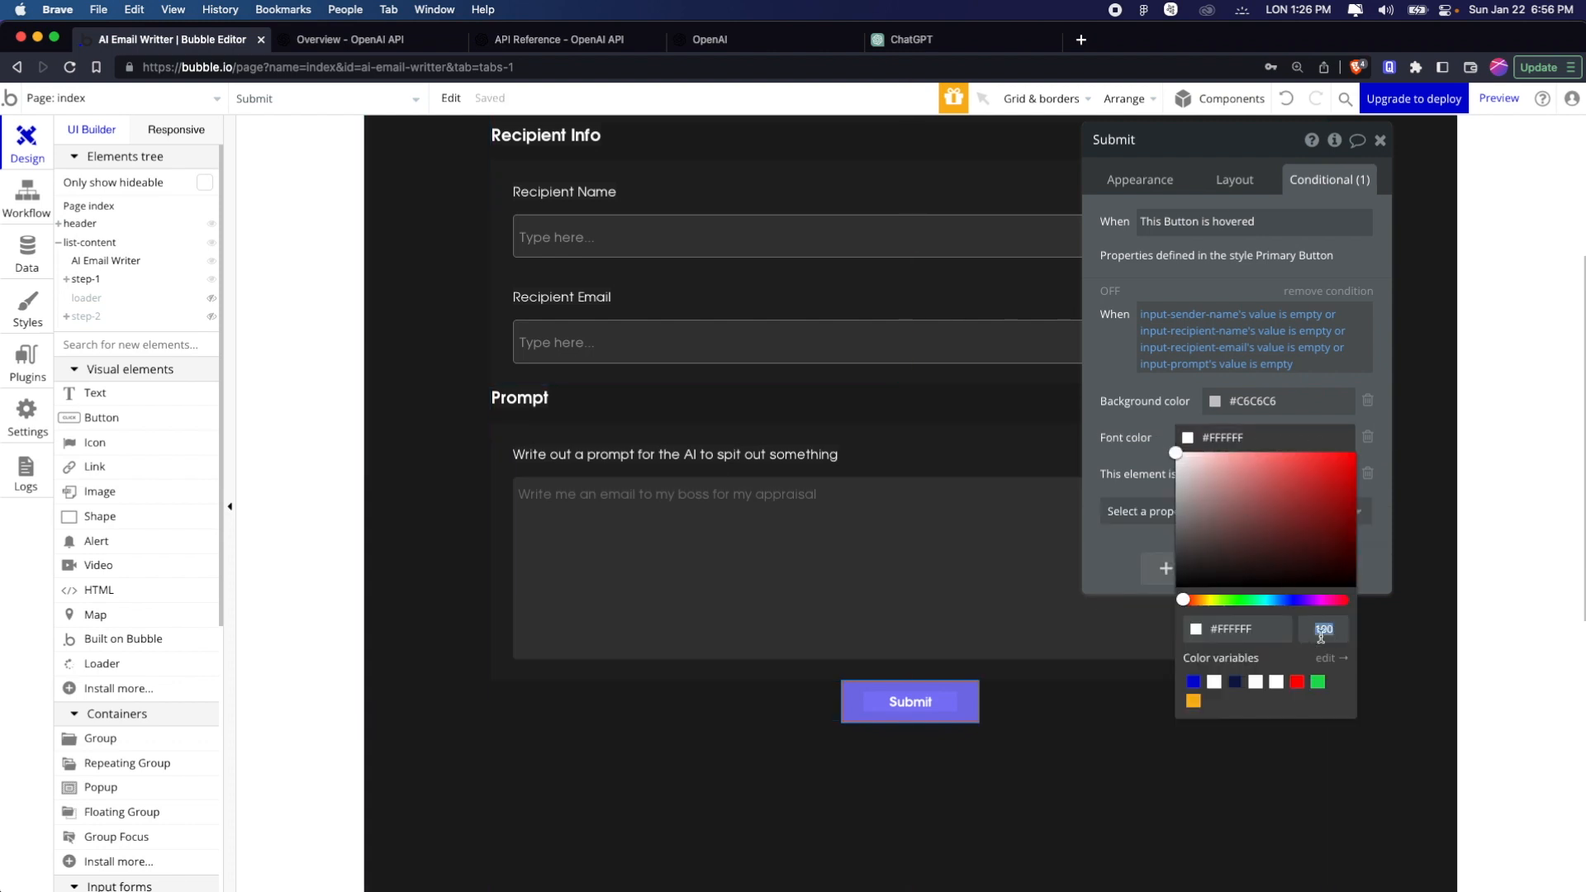
type("50")
key("Return")
left_click(1115, 447)
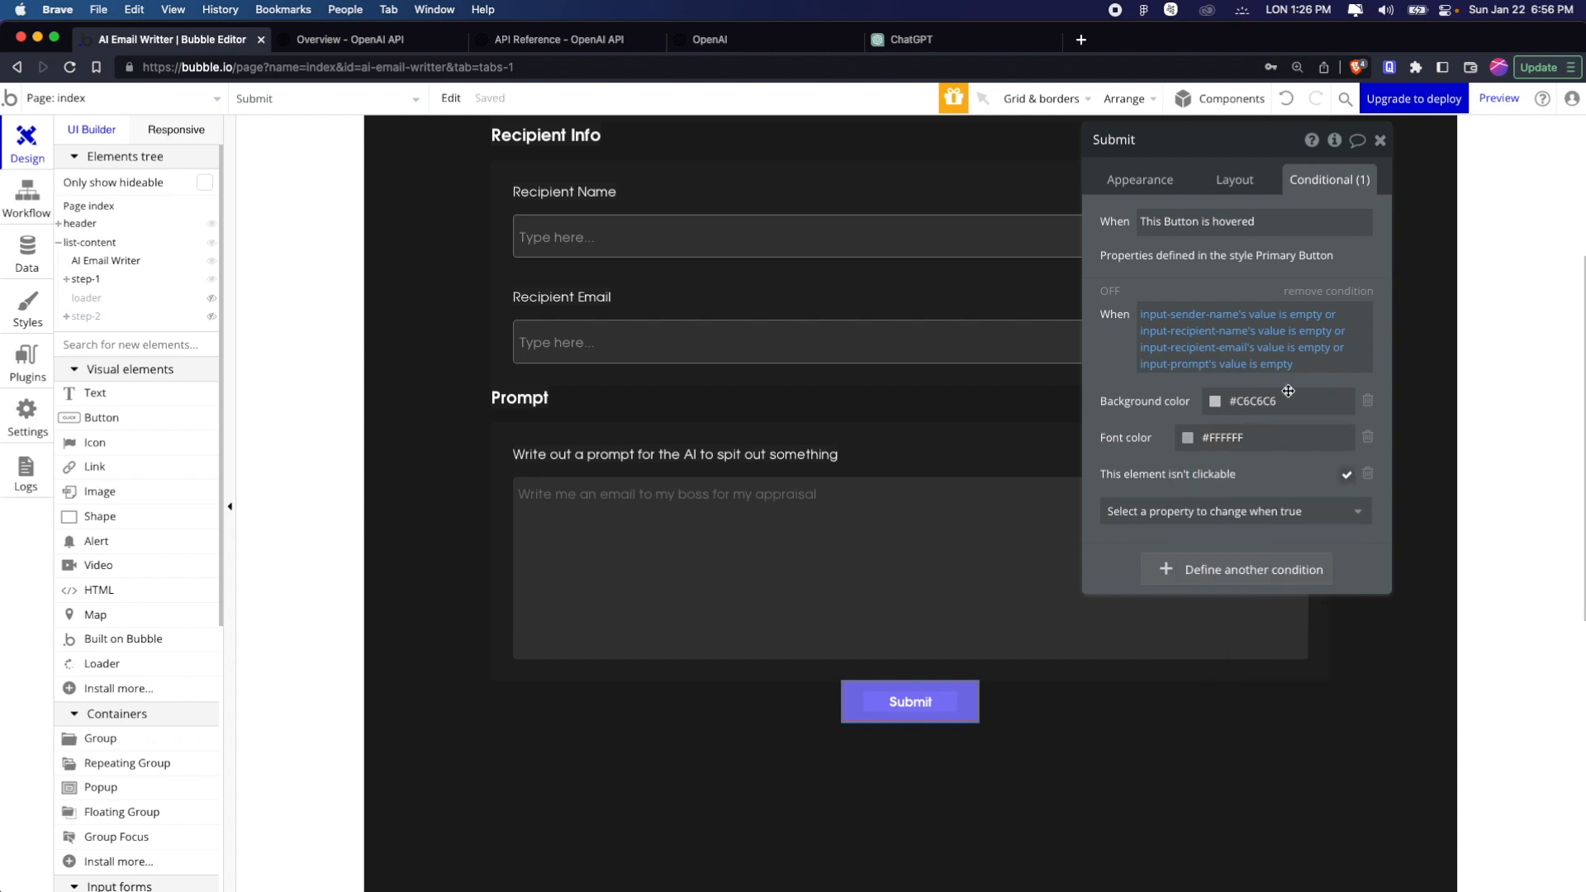
left_click(1380, 139)
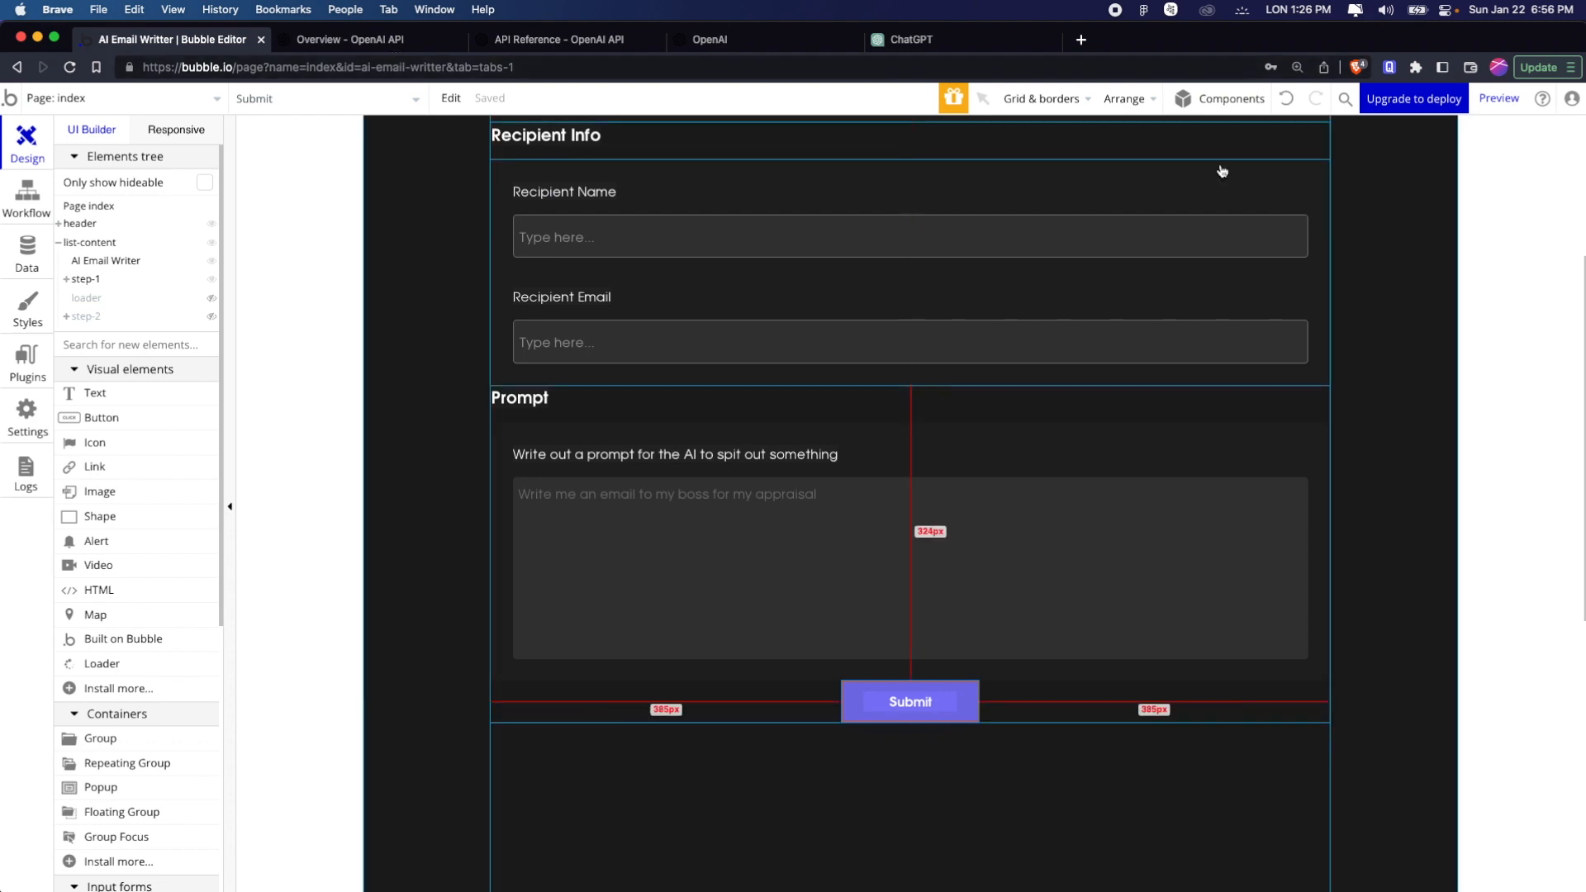
Preview the app and examine how the Submit button looks while the form is empty
left_click(1502, 98)
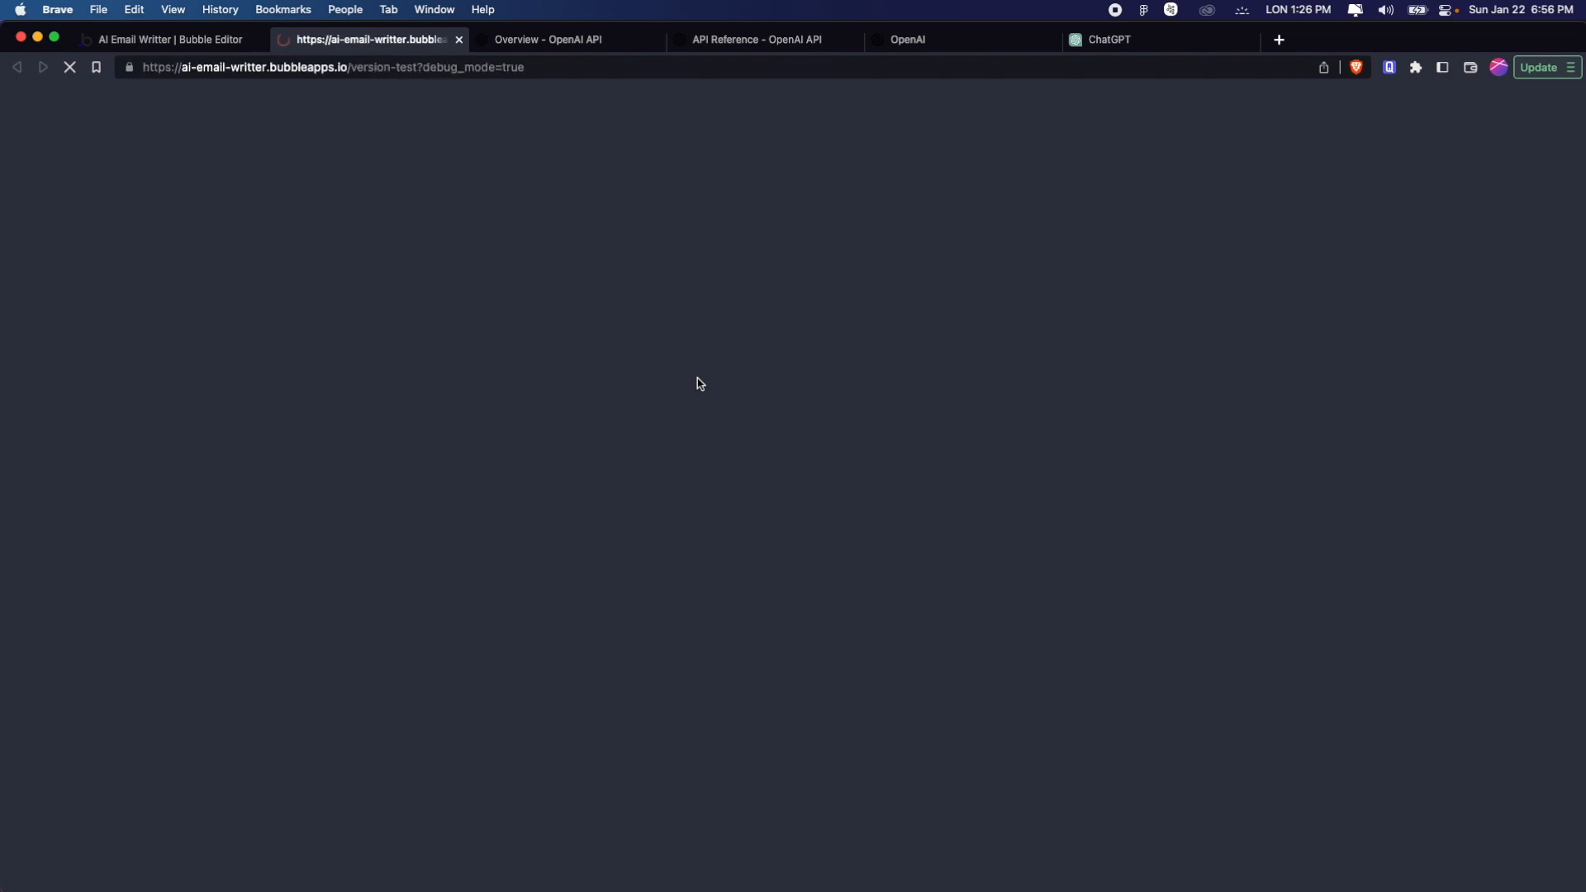
scroll(763, 583, "down", 2)
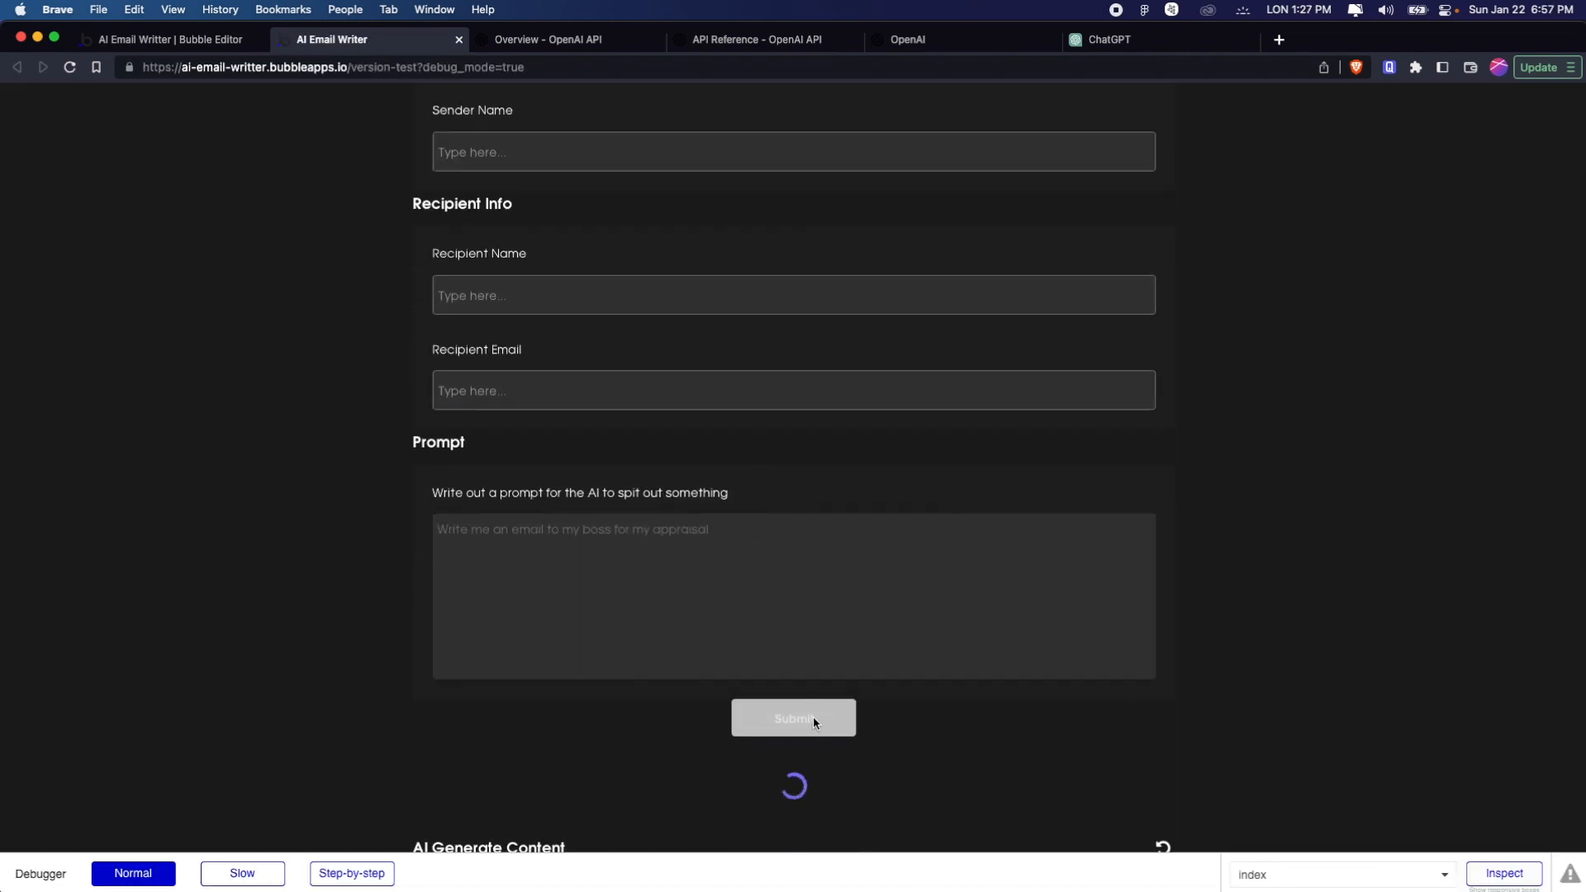
scroll(597, 451, "up", 1)
scroll(597, 451, "up", 1)
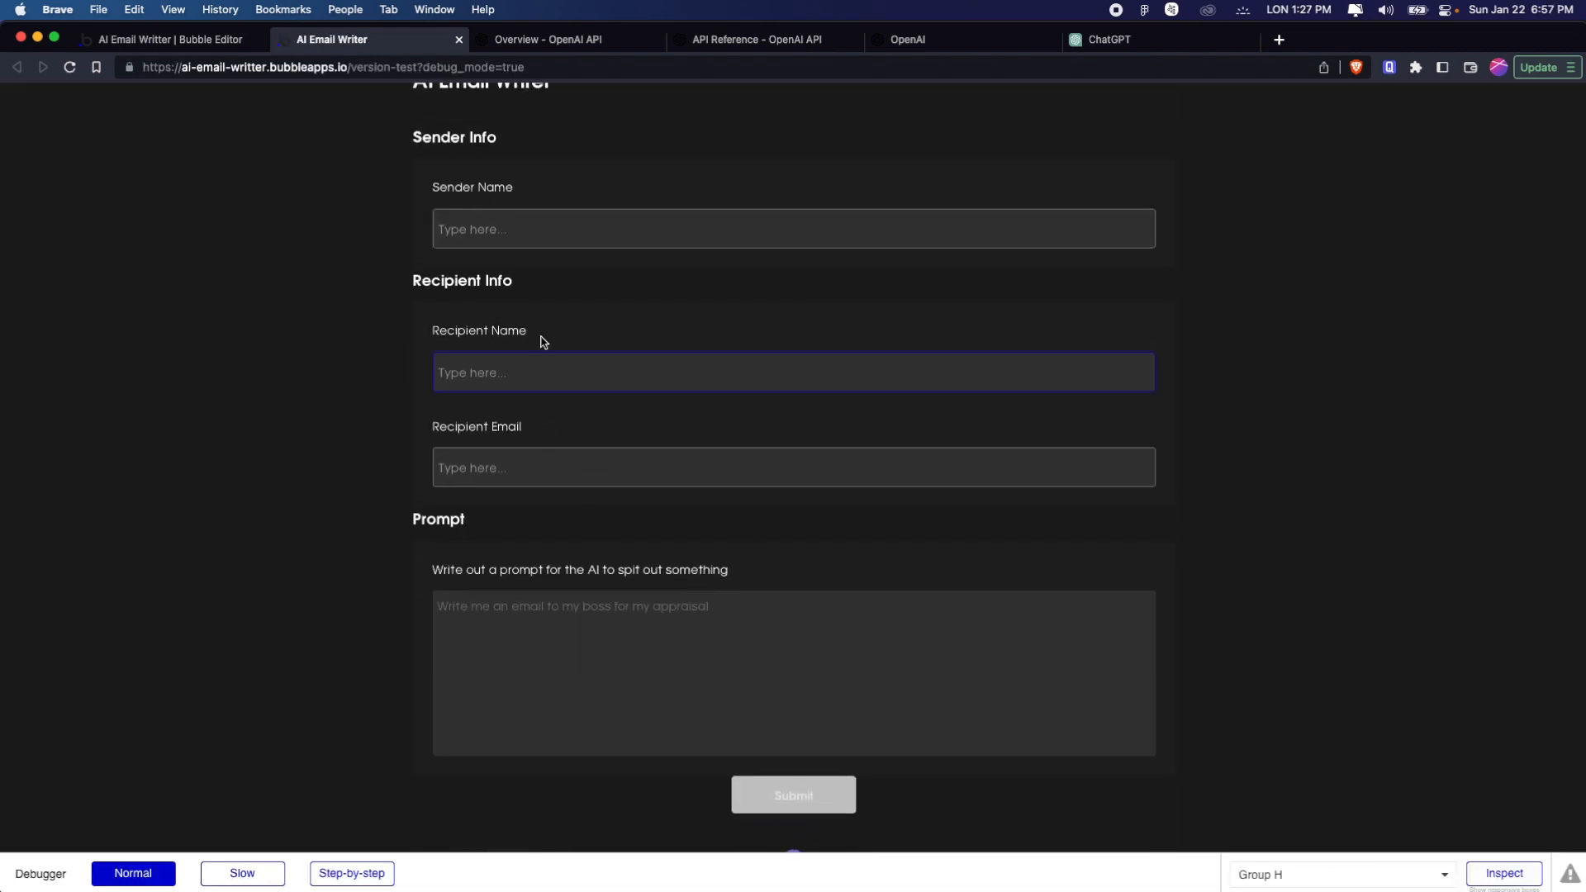
Fill the sender name, recipient name, recipient email and prompt fields with dummy text and submit the form
left_click(528, 229)
type("kjcnskjdnc")
left_click(542, 376)
type("sdkcjnsdjc")
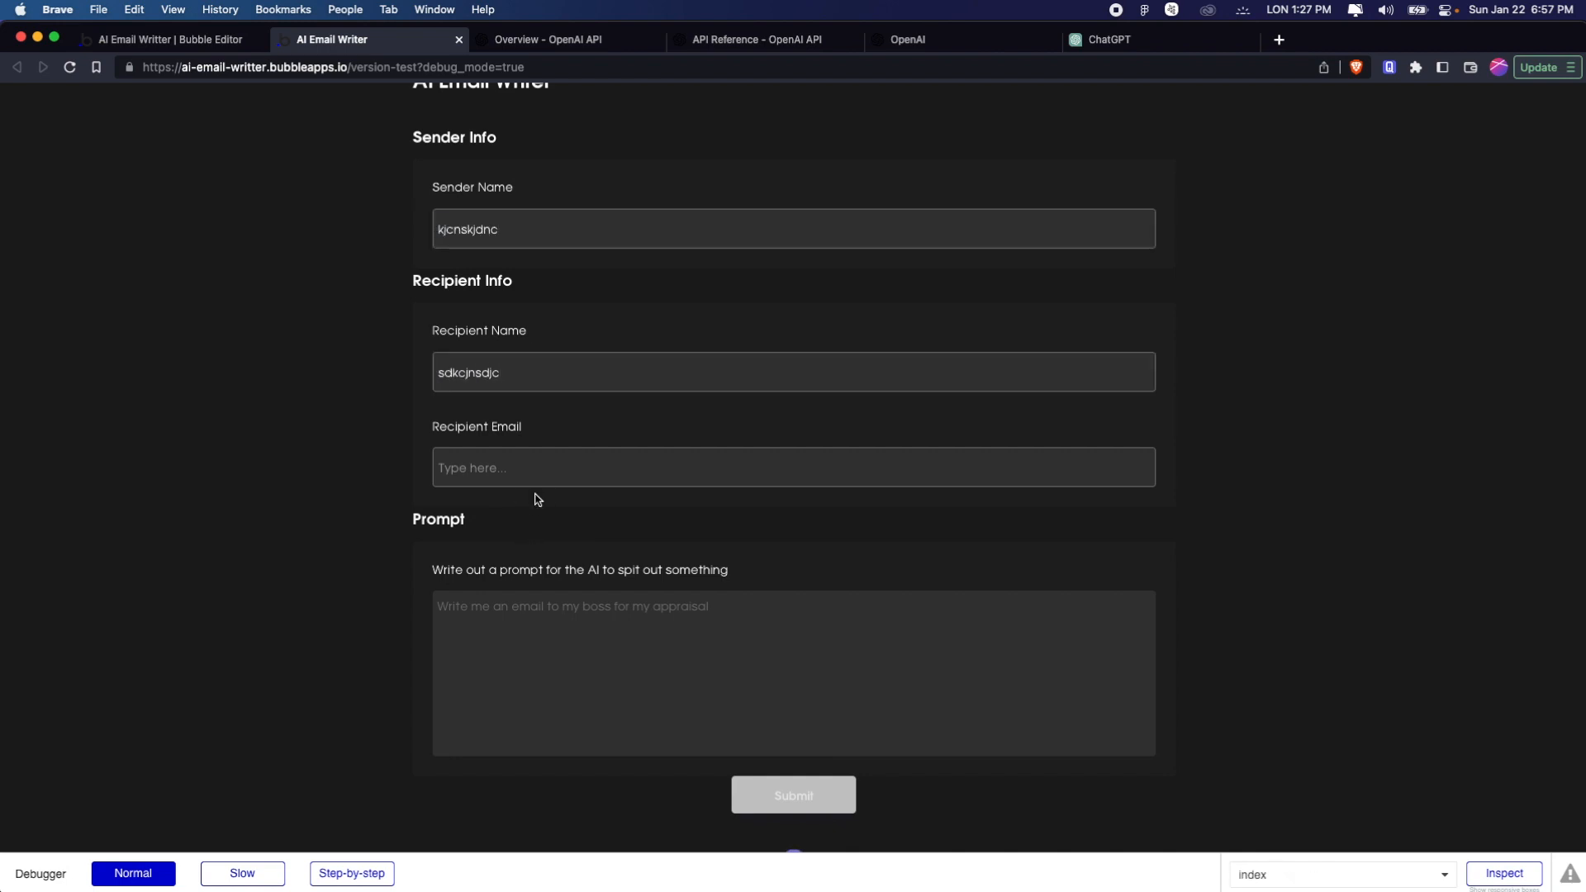
left_click(536, 471)
type("skdjcnskdjc")
key("Tab")
type("kjsndckjsndc")
scroll(548, 255, "down", 1)
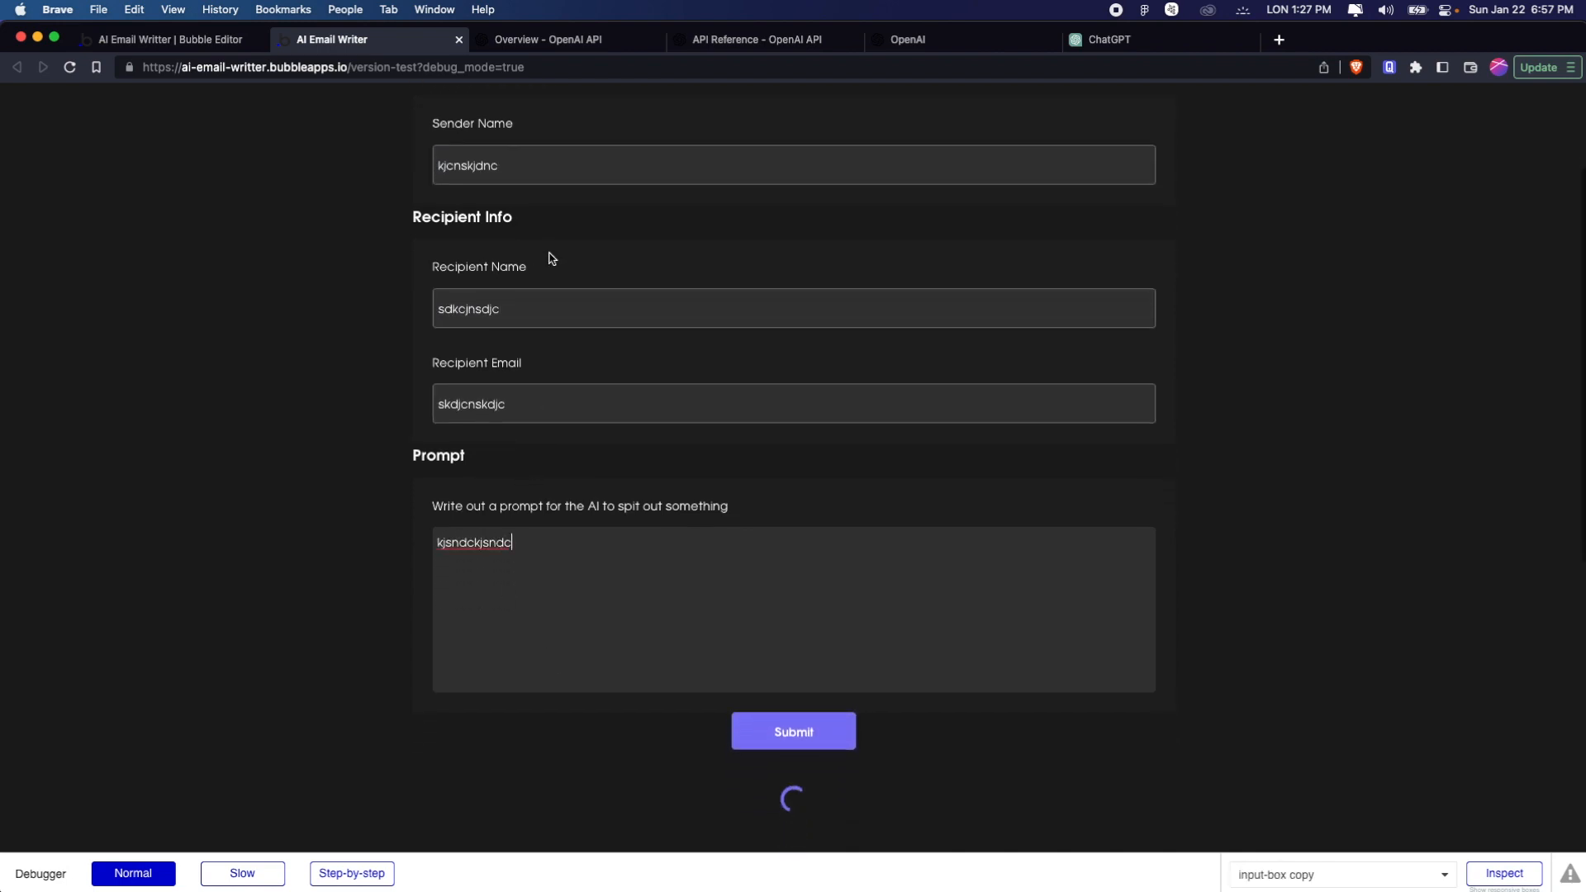
left_click(827, 739)
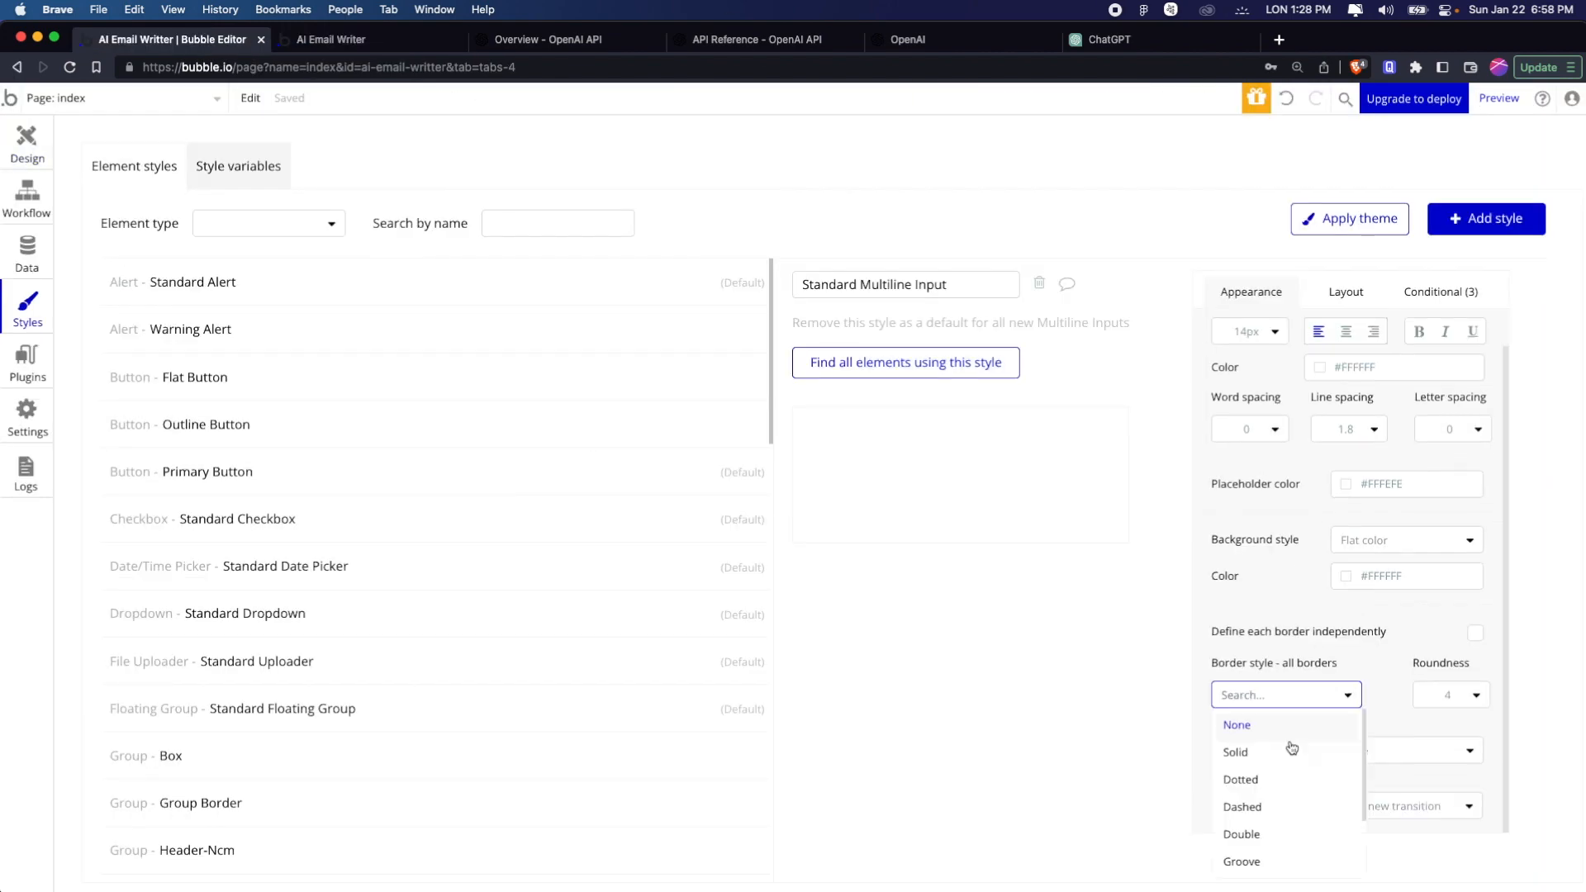
left_click(1291, 750)
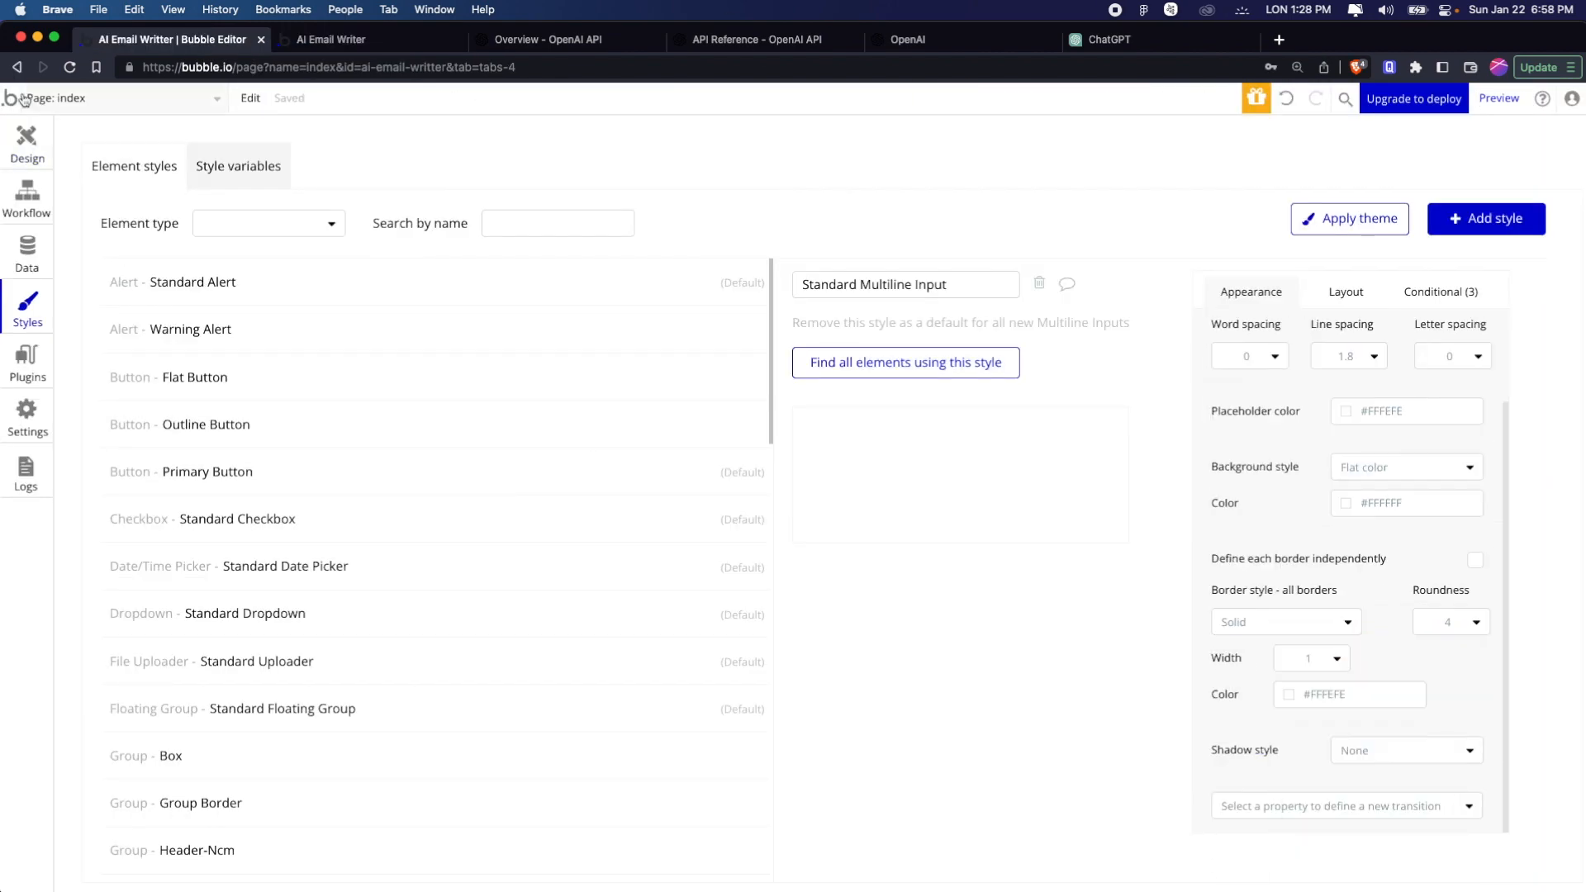
key("Return")
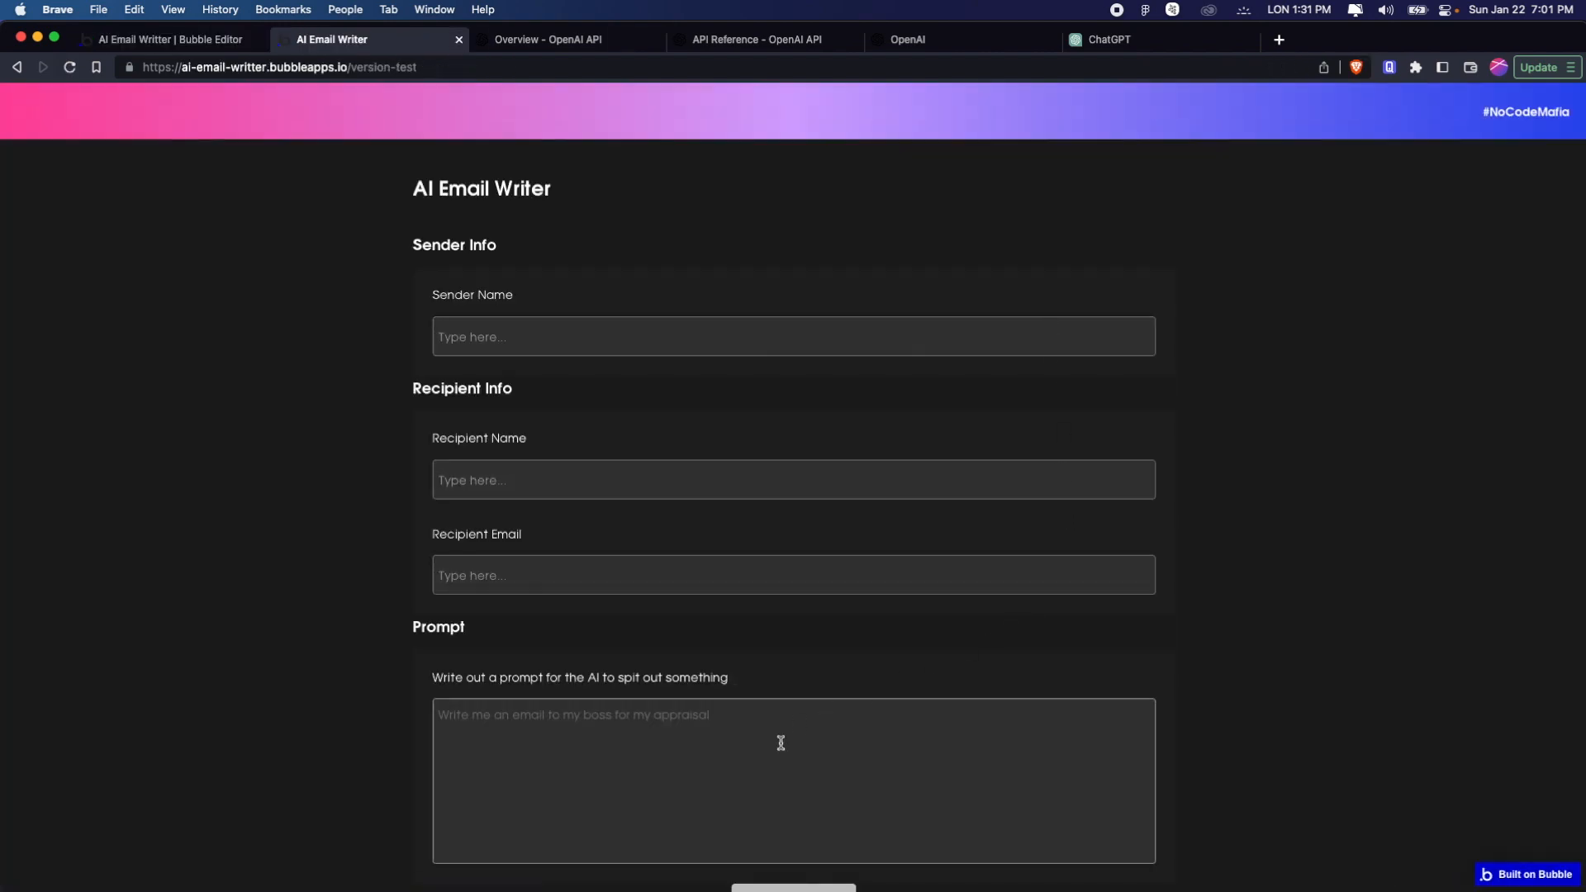
scroll(1452, 428, "down", 5)
scroll(1460, 427, "up", 5)
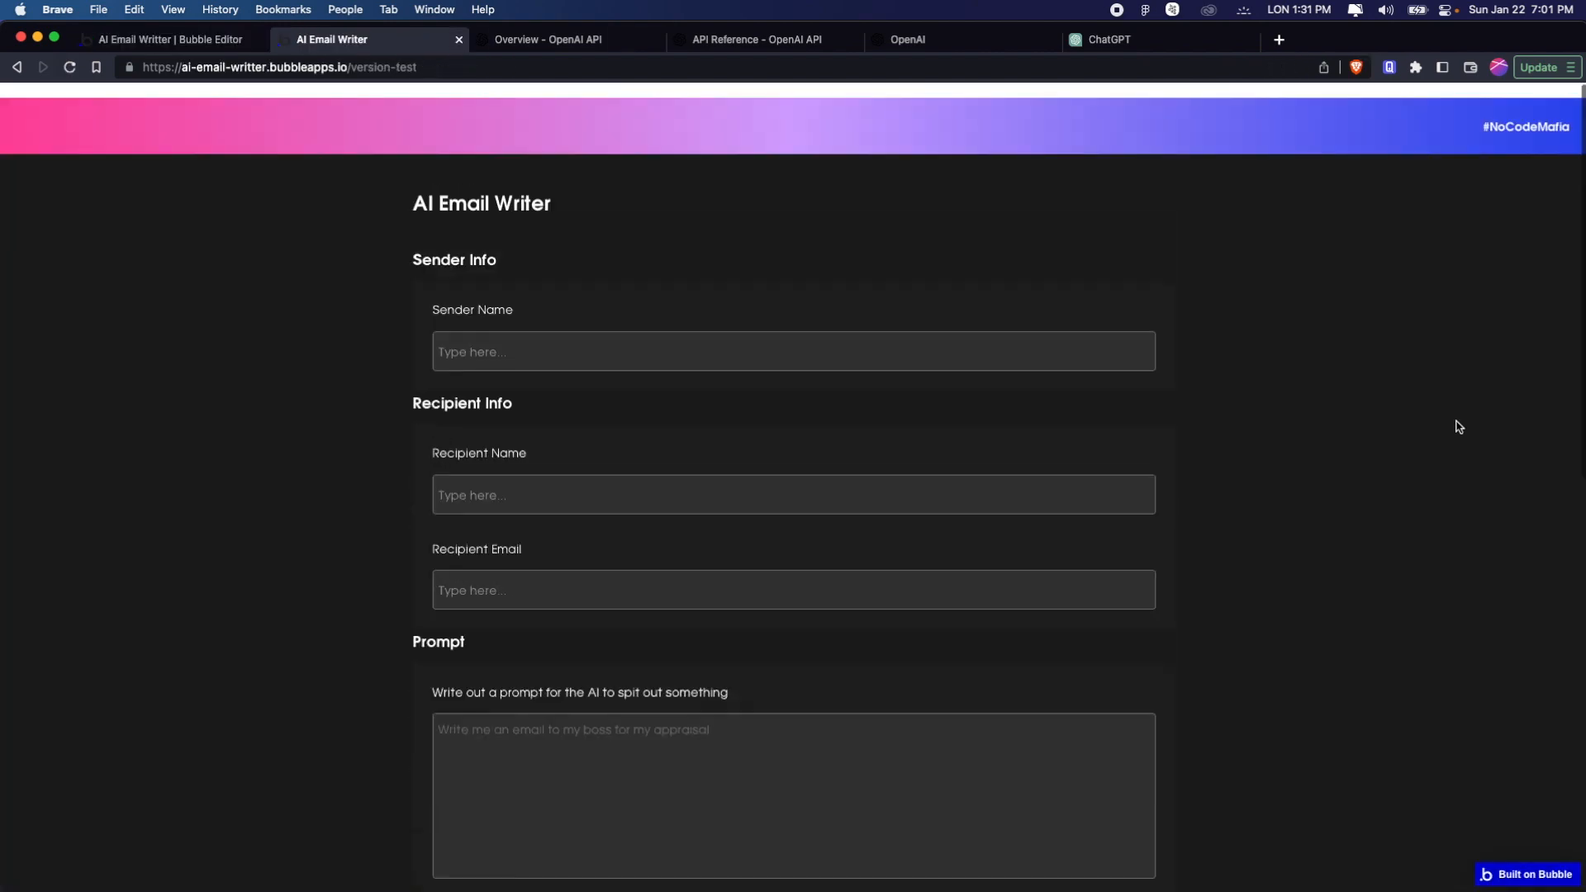
Switch to the Bubble editor and start a workflow for the Submit button
left_click(176, 35)
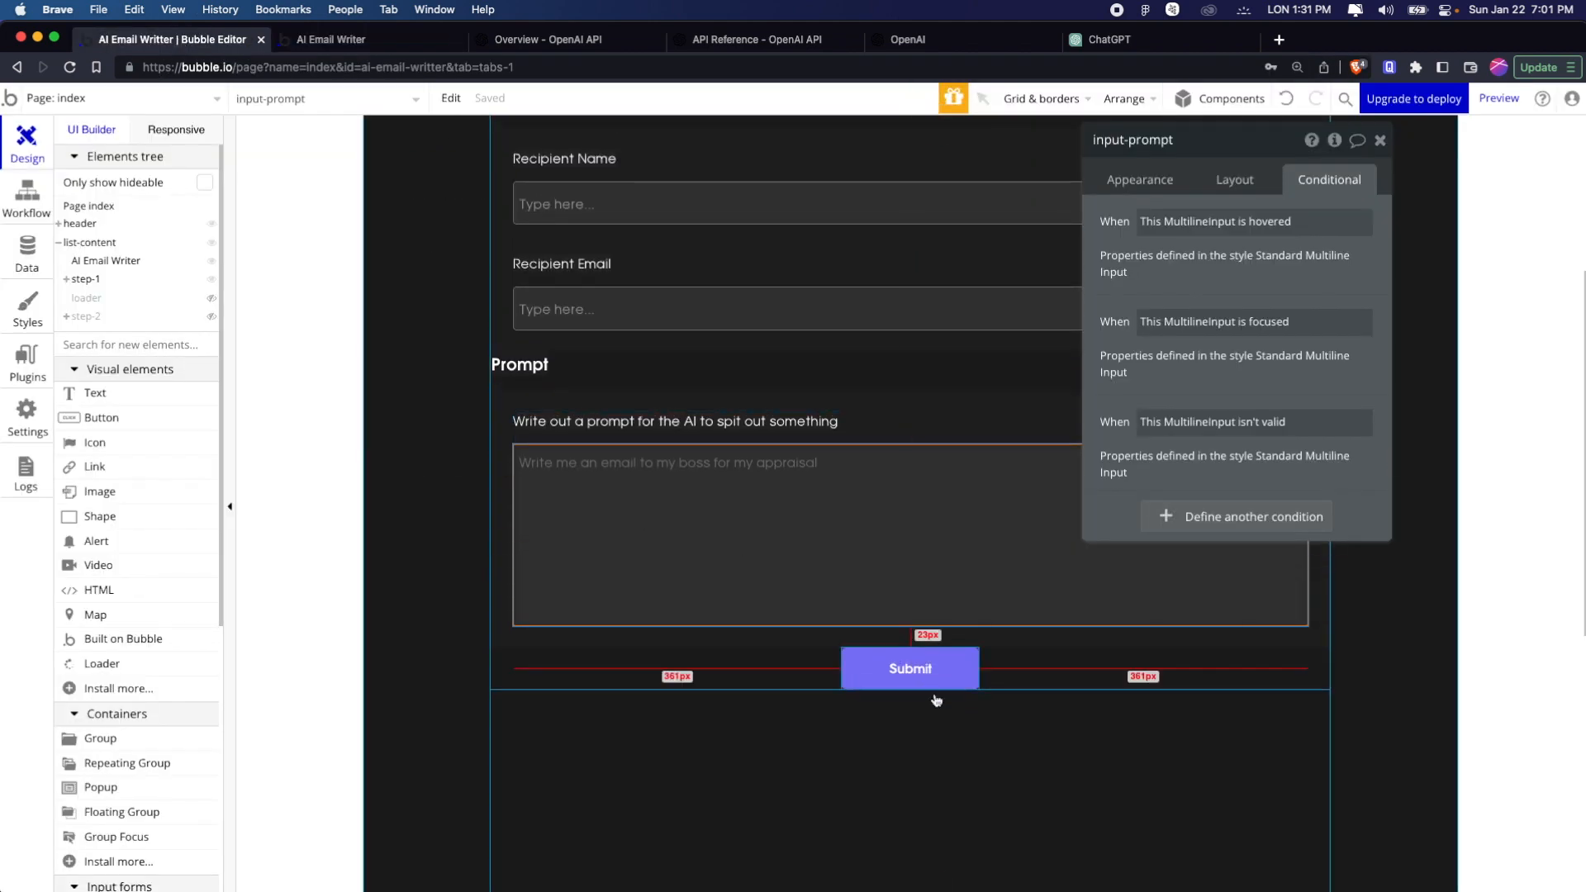
left_click(931, 668)
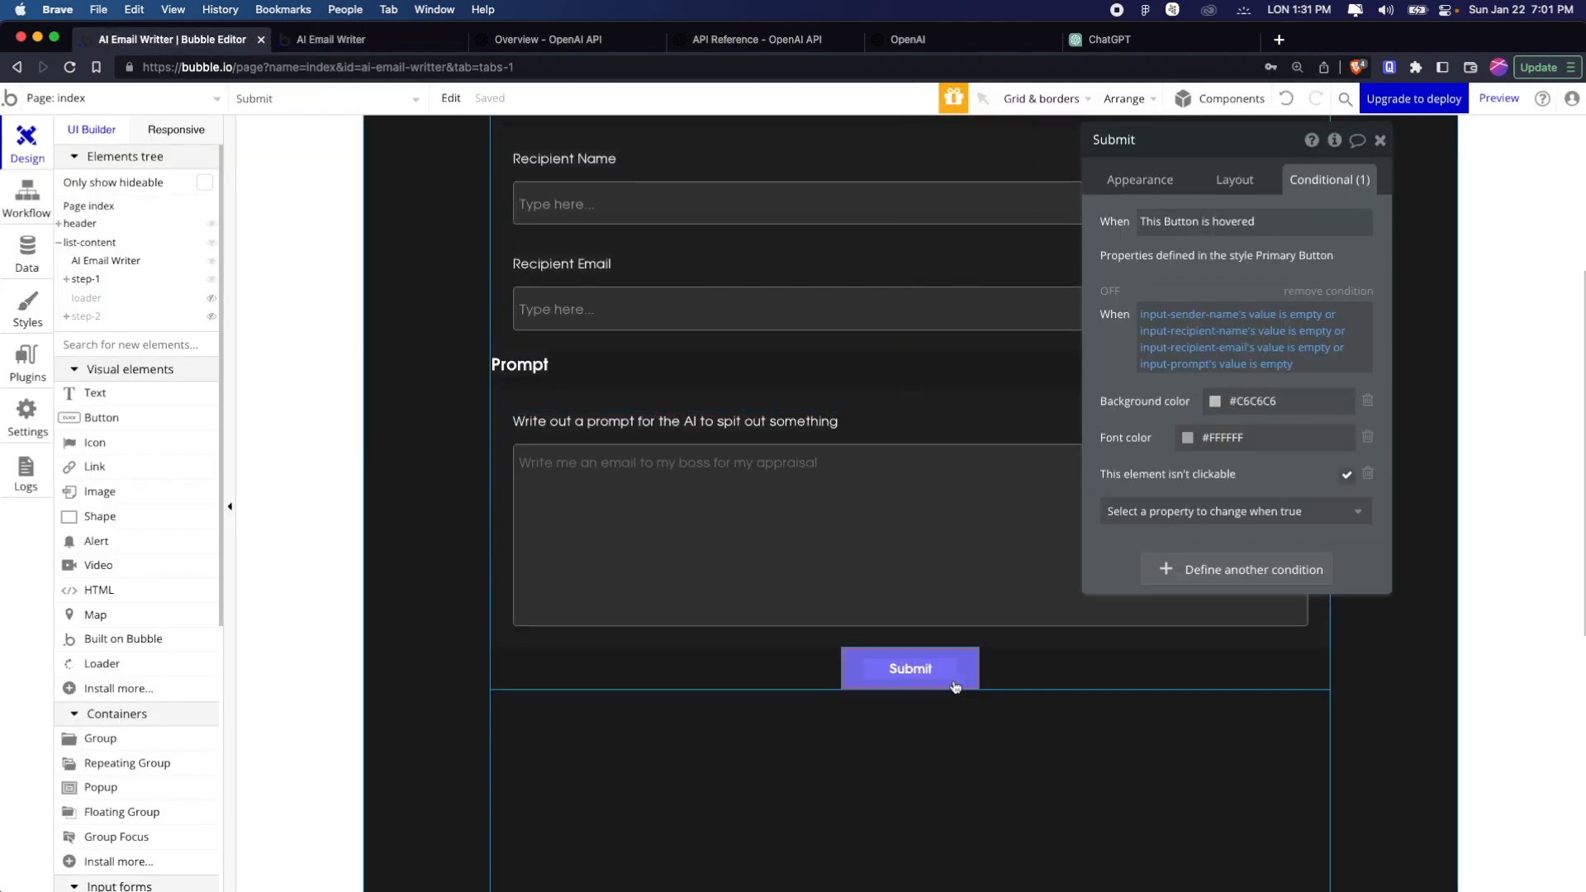
left_click(1167, 179)
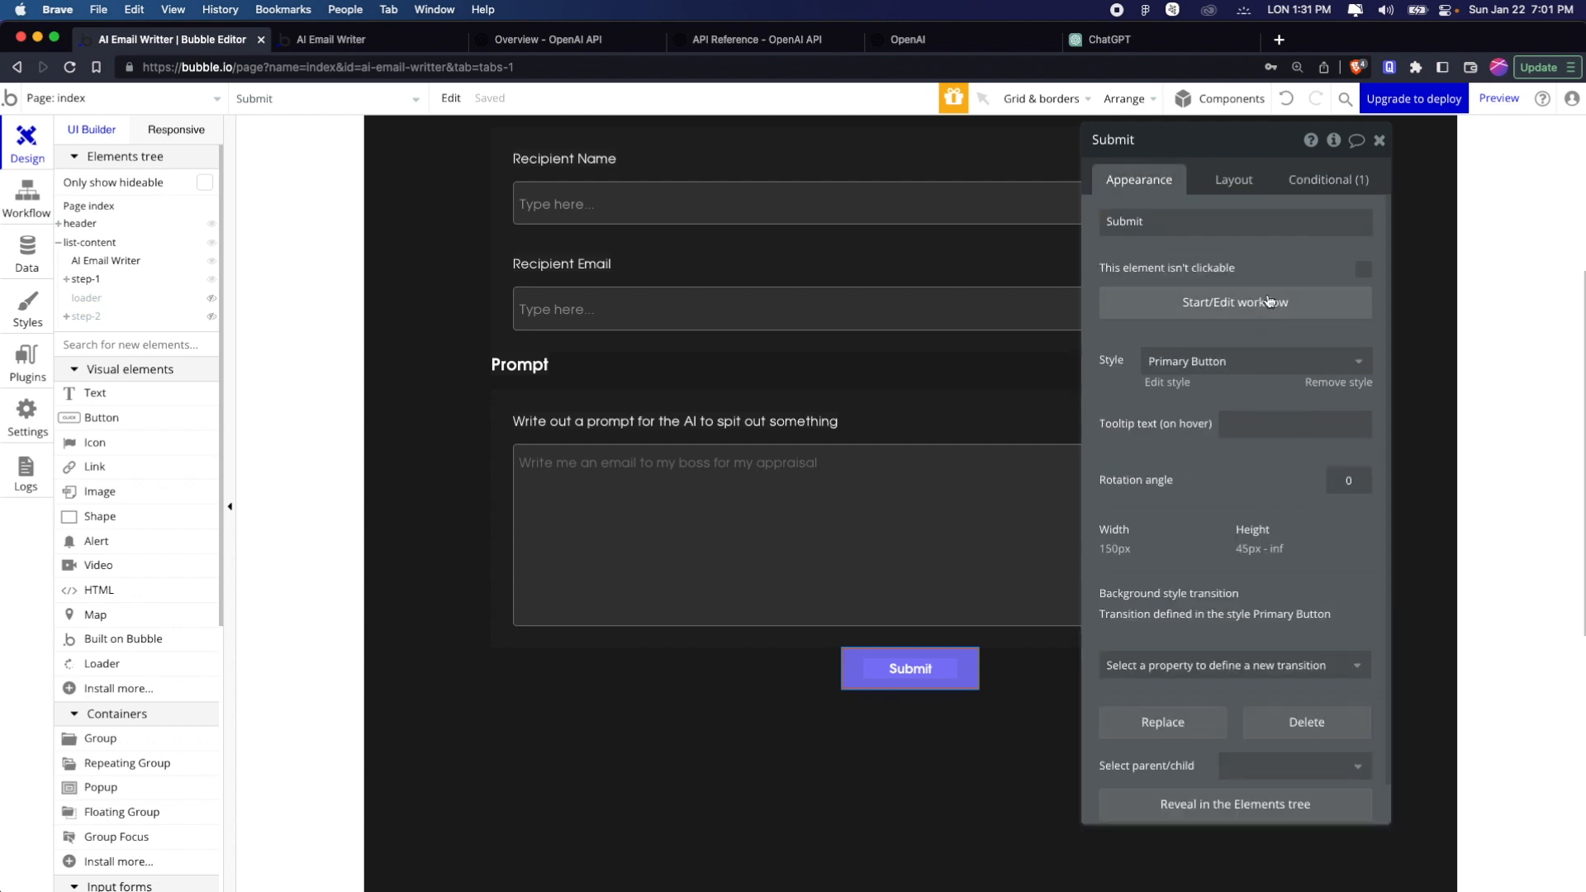
left_click(1264, 303)
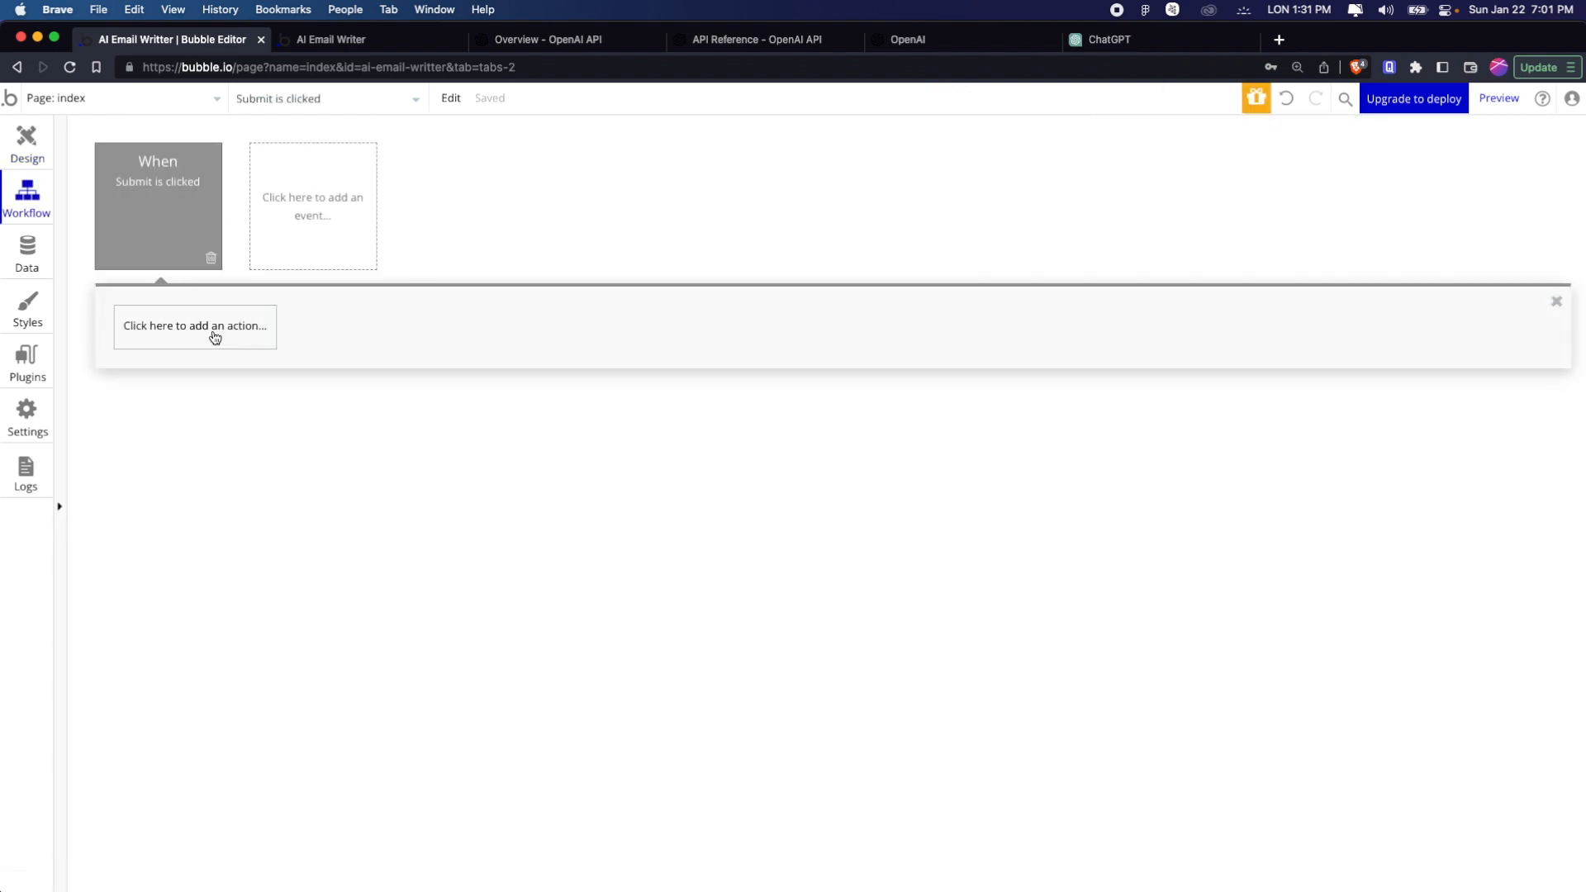
Search the available workflow actions for the OpenAI API call, using the terms "api" and "open"
left_click(215, 337)
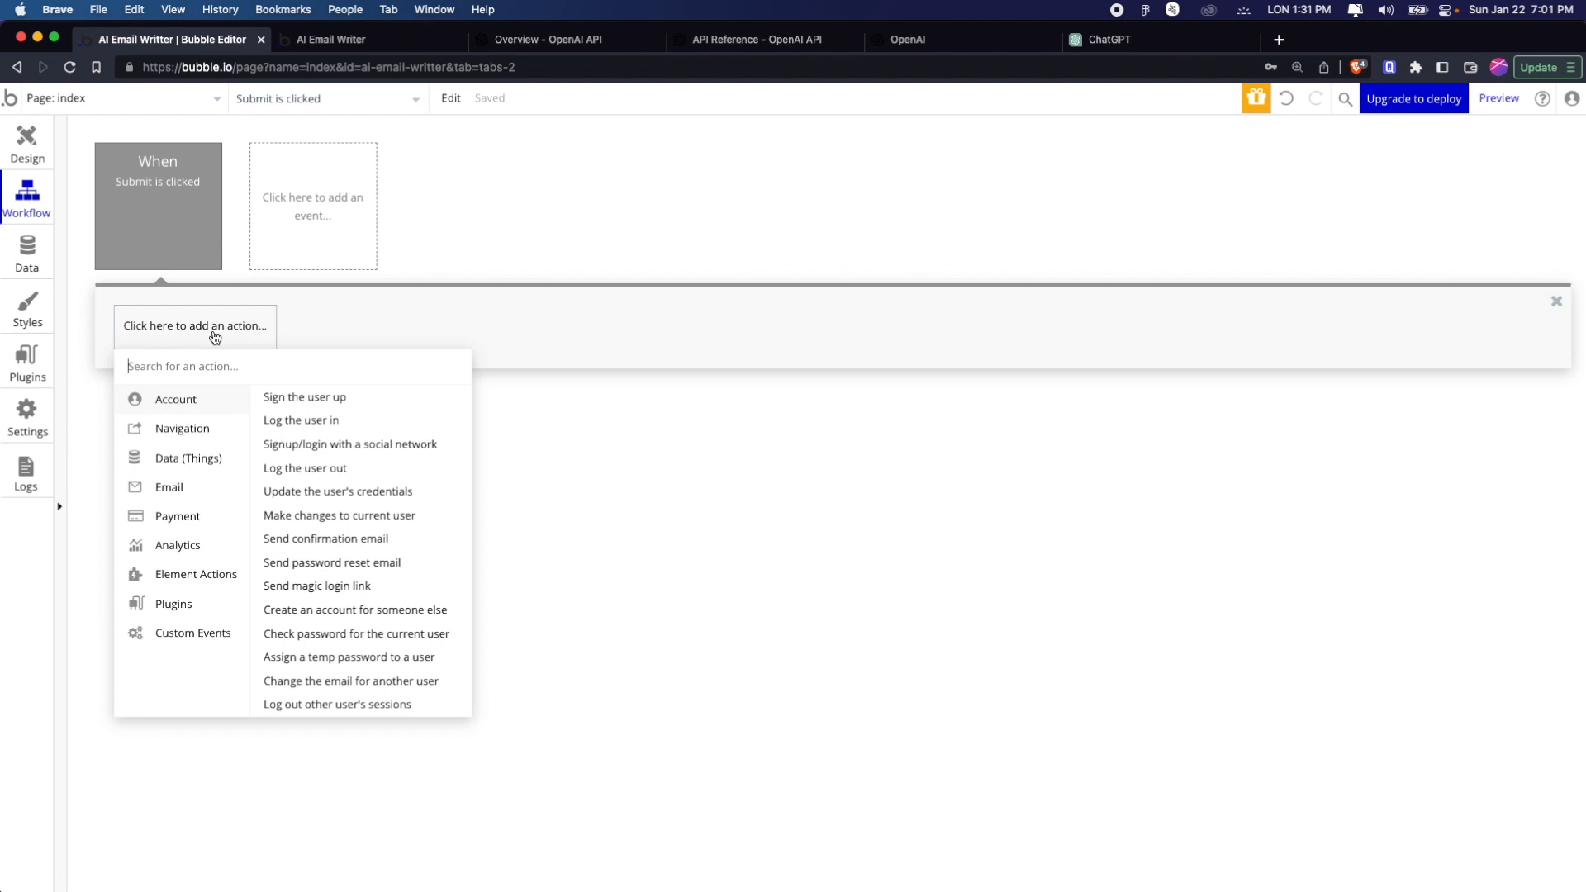
type("SE")
key("super+a")
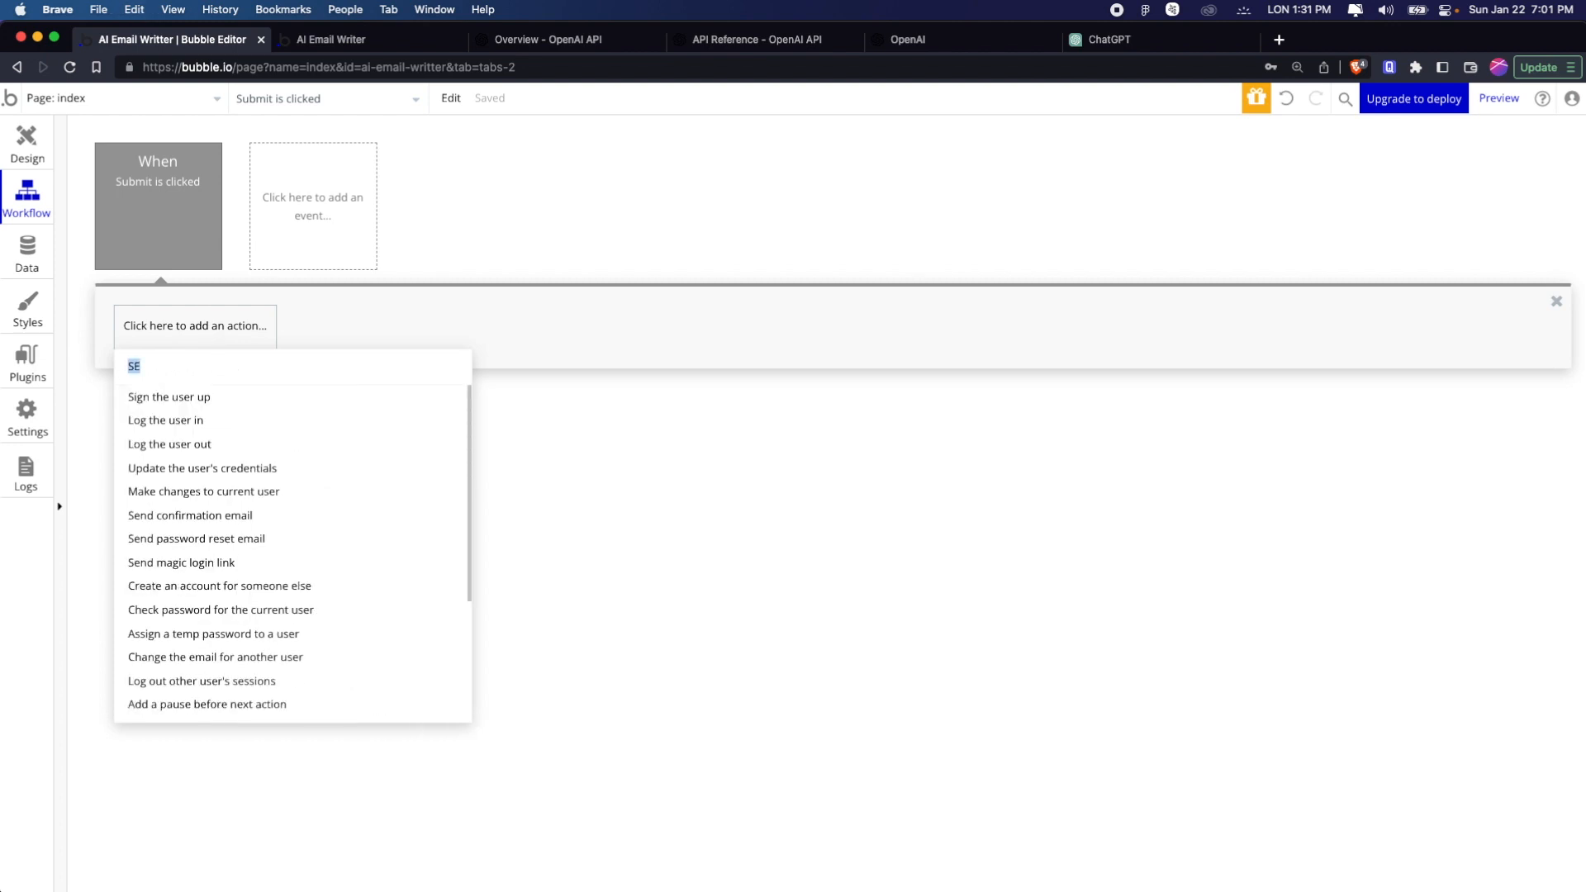
type("api")
key("super+a")
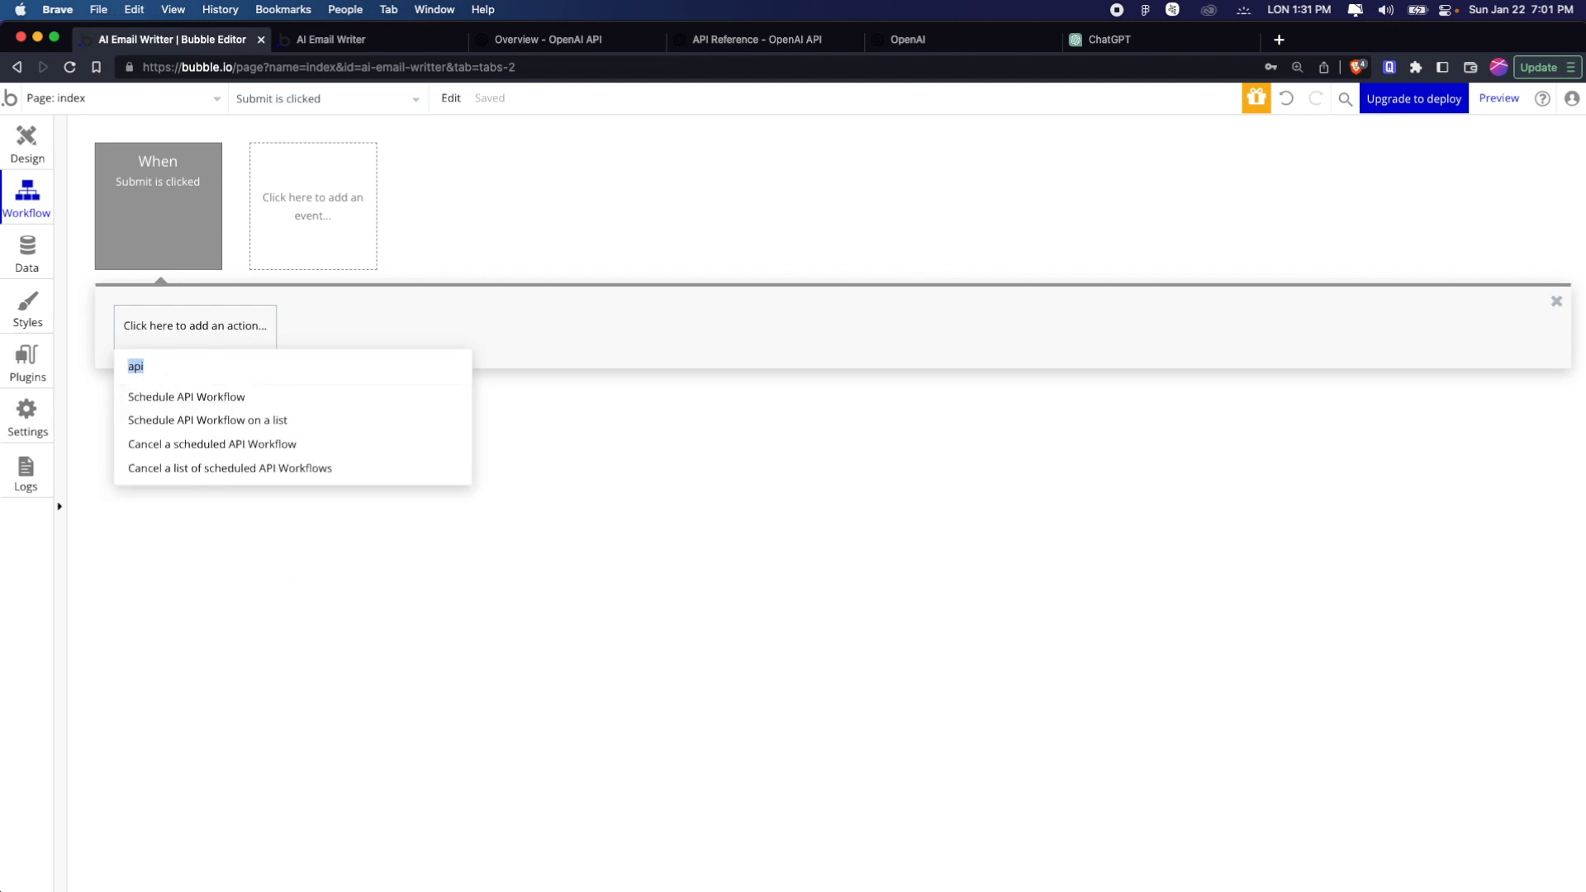
key("BackSpace")
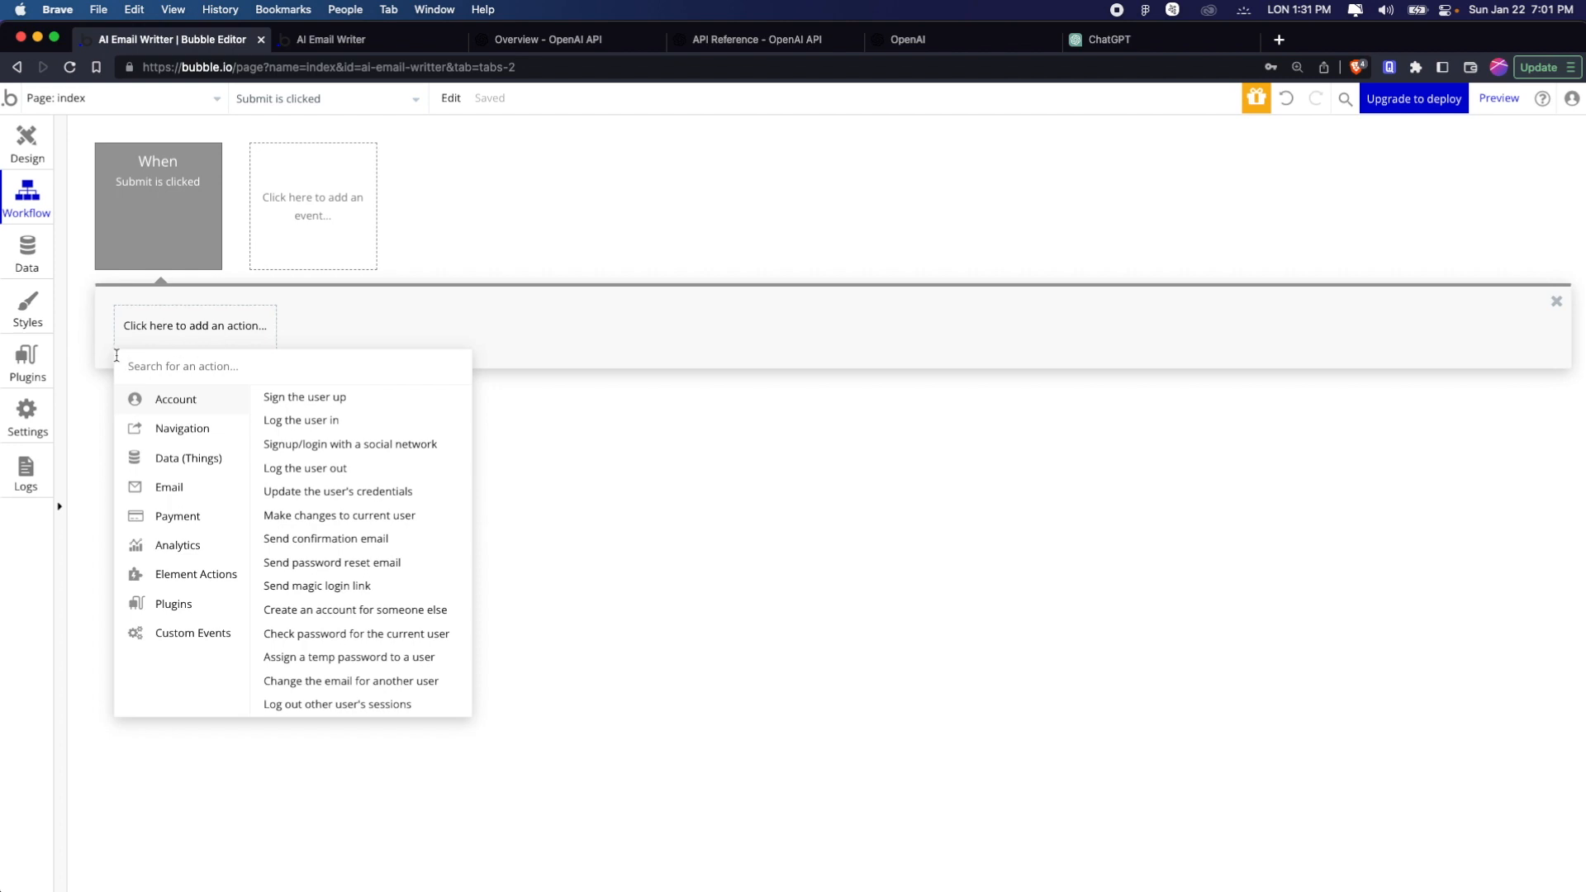
type("open")
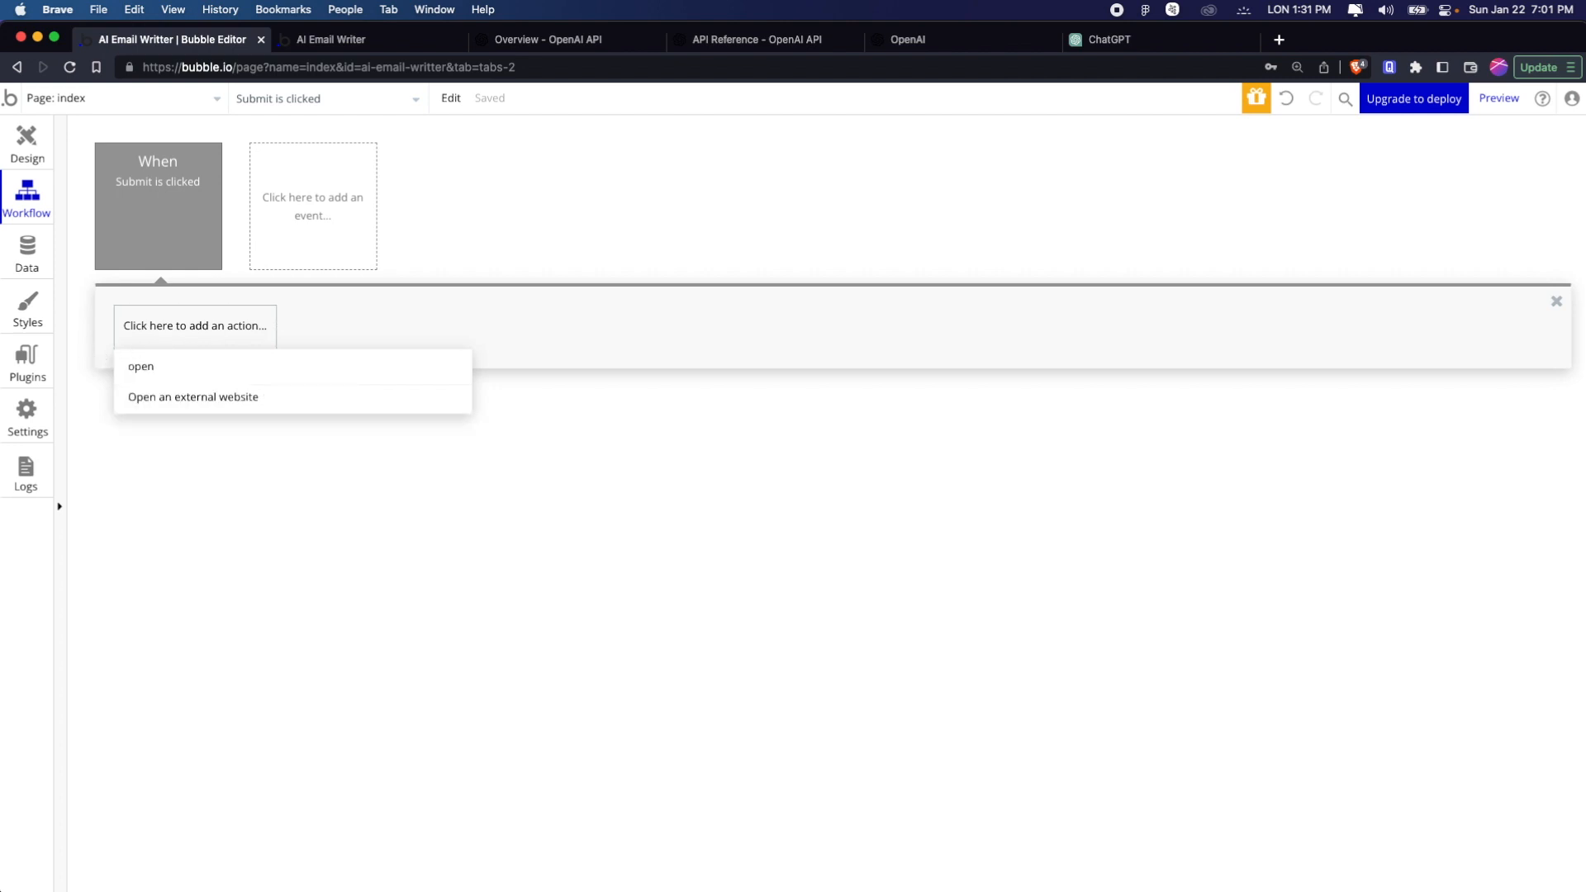
Set the API Connector's Completions call under Open AI Completions to be used as an Action
left_click(26, 355)
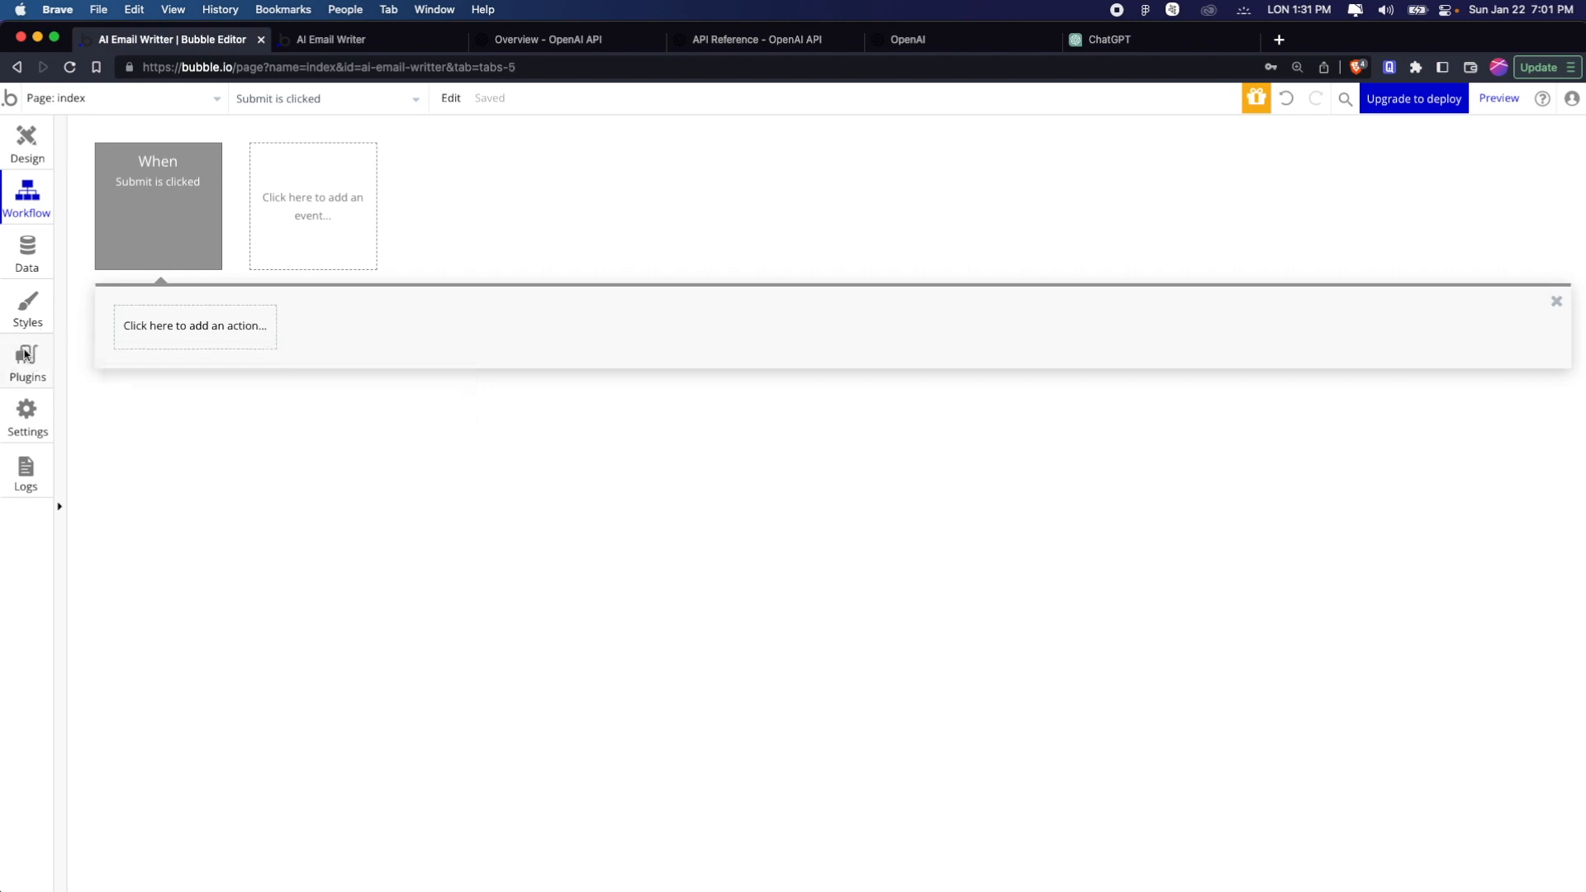
scroll(953, 447, "up", 5)
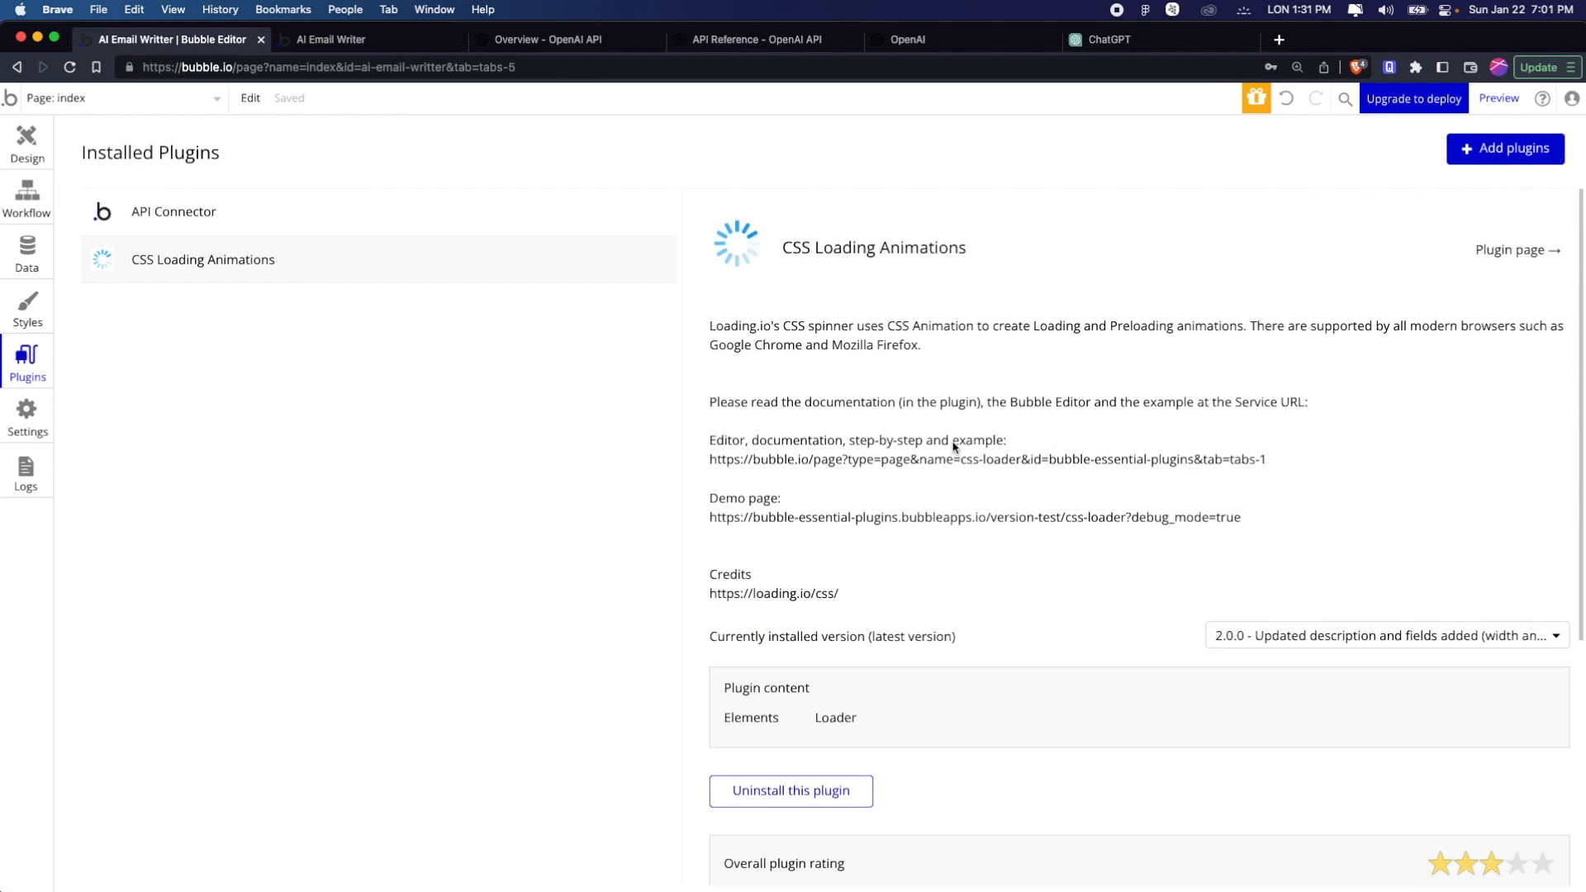
left_click(256, 230)
scroll(1037, 520, "down", 5)
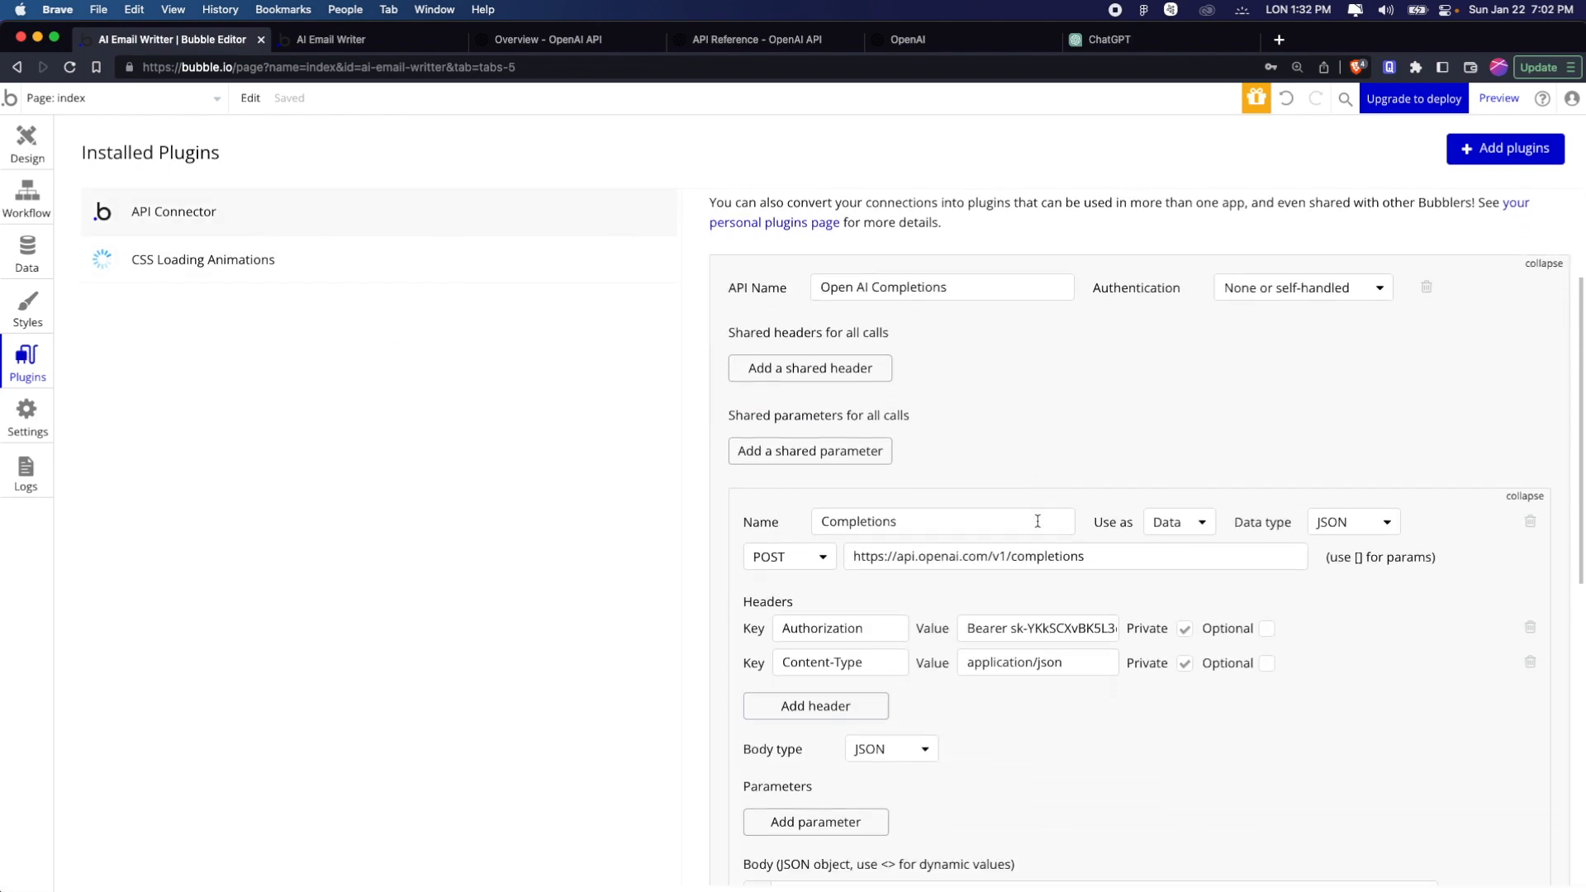
scroll(1024, 518, "down", 1)
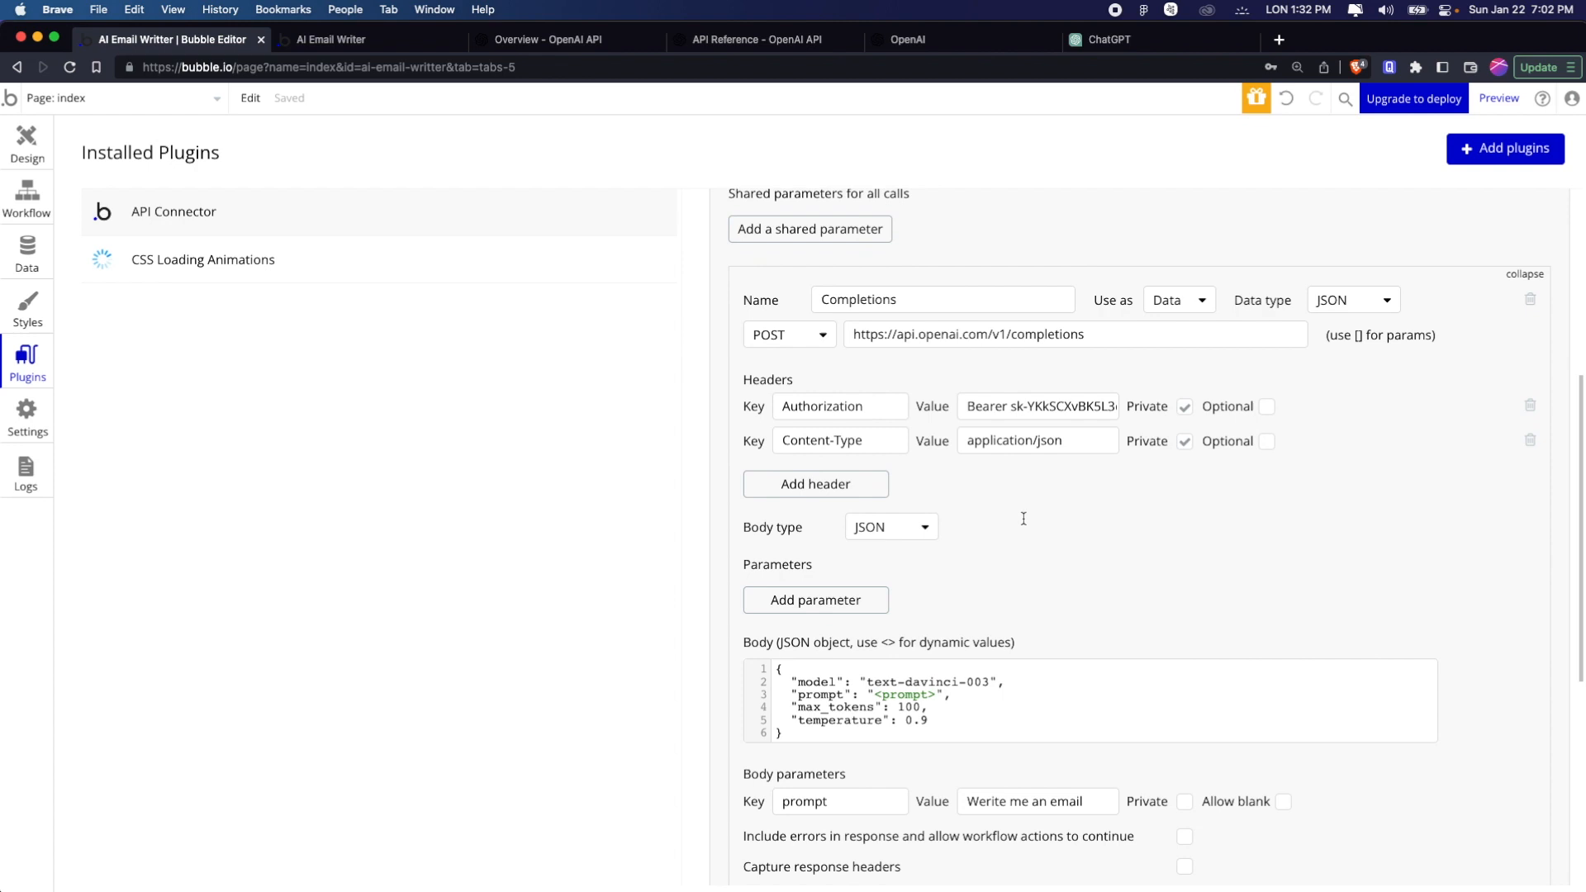
left_click(1185, 304)
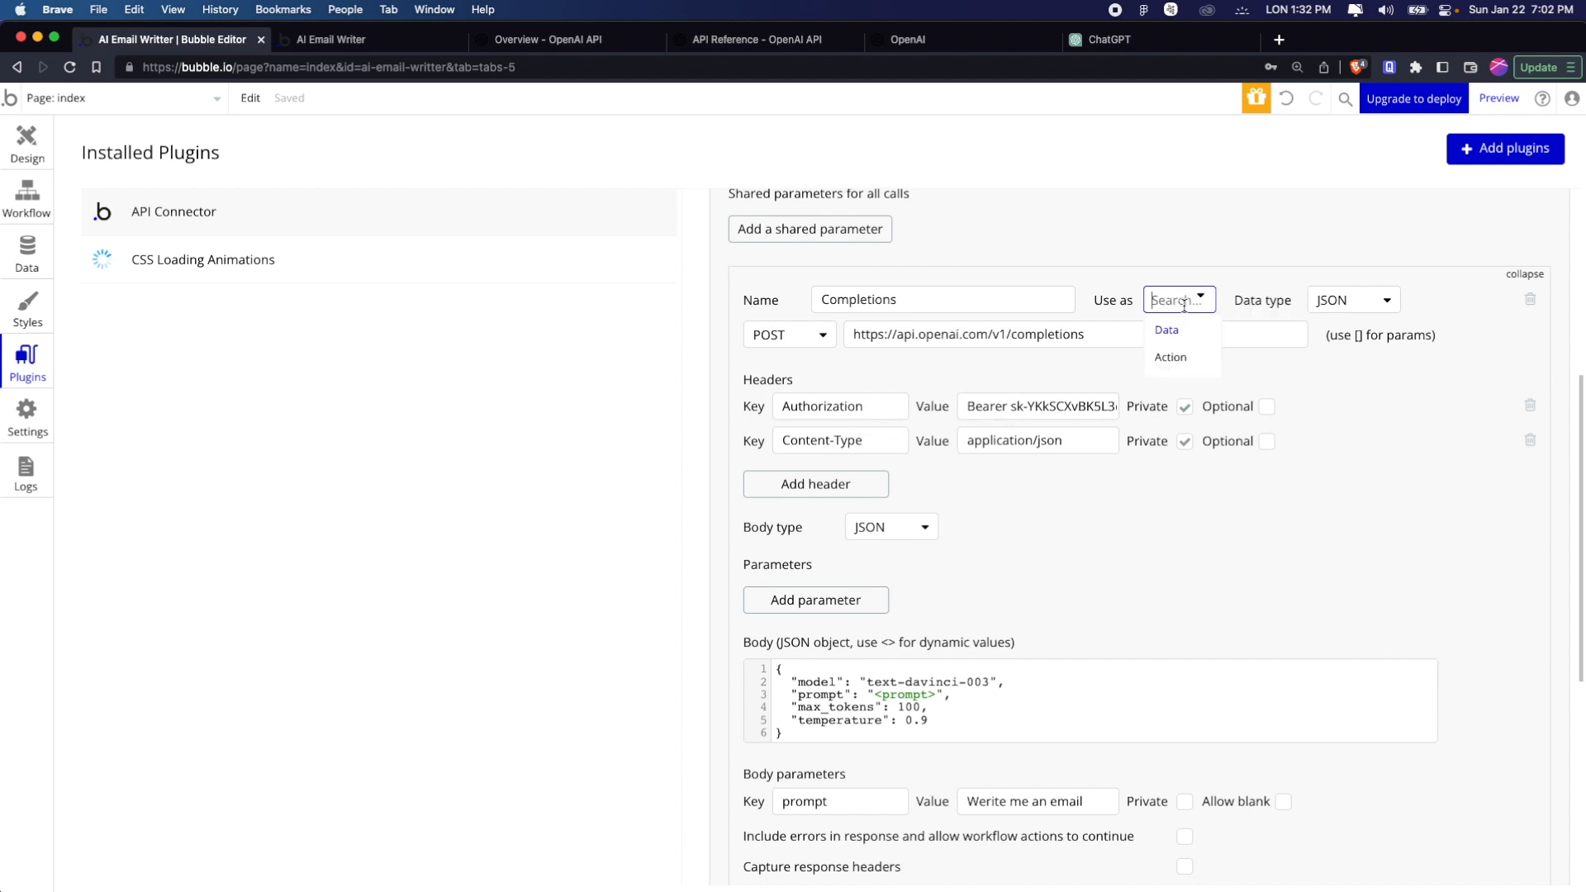
left_click(1186, 356)
Add the Open AI Completions - Completions action to the Submit button's workflow
left_click(27, 199)
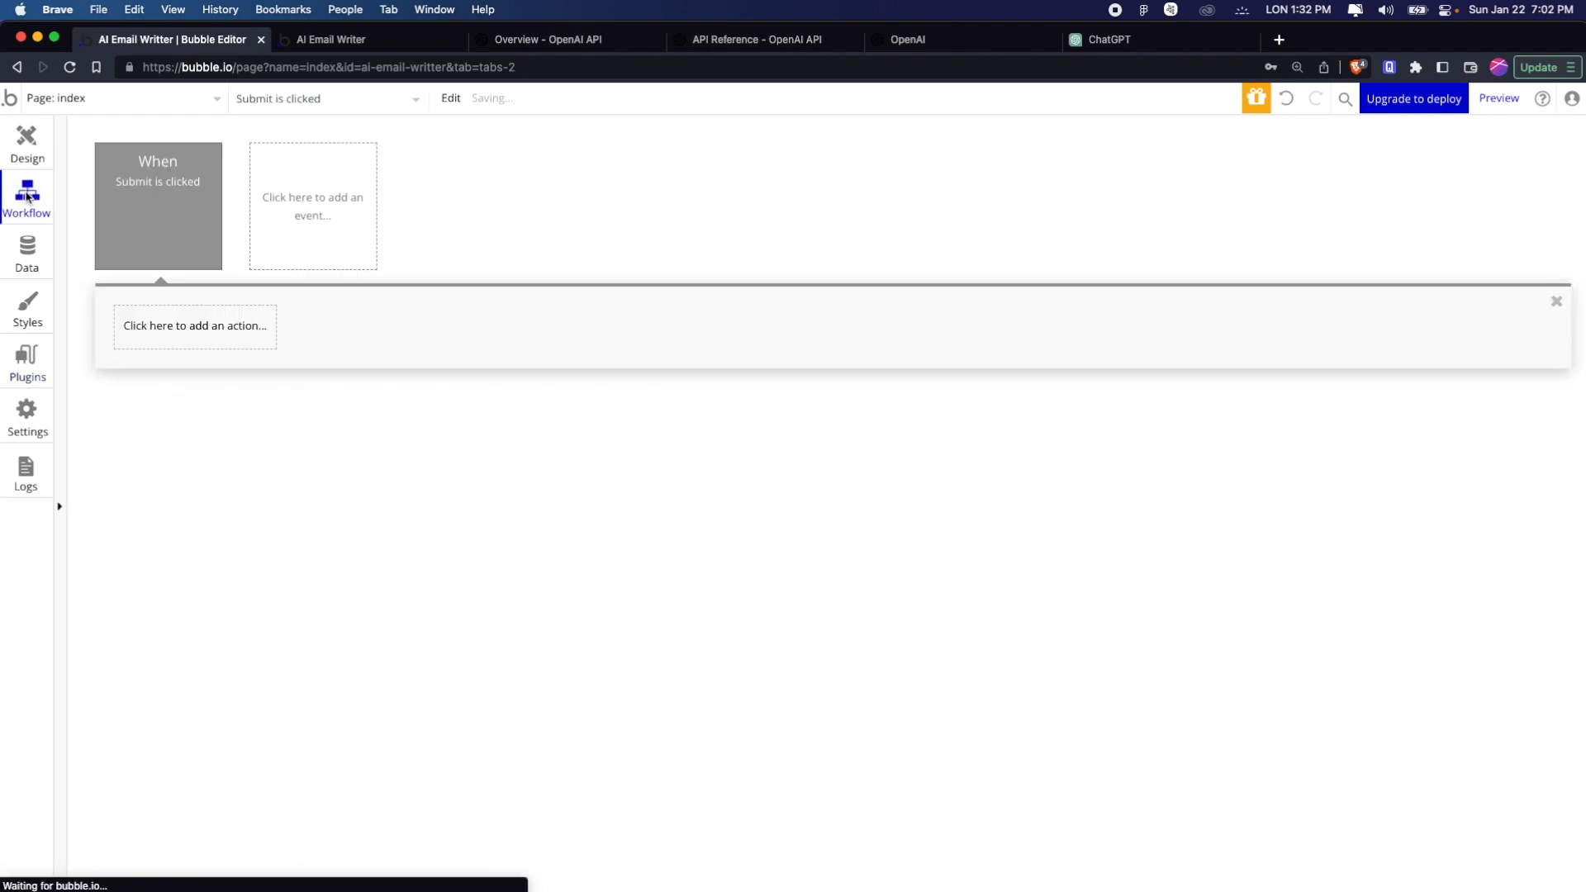
left_click(198, 325)
type("open")
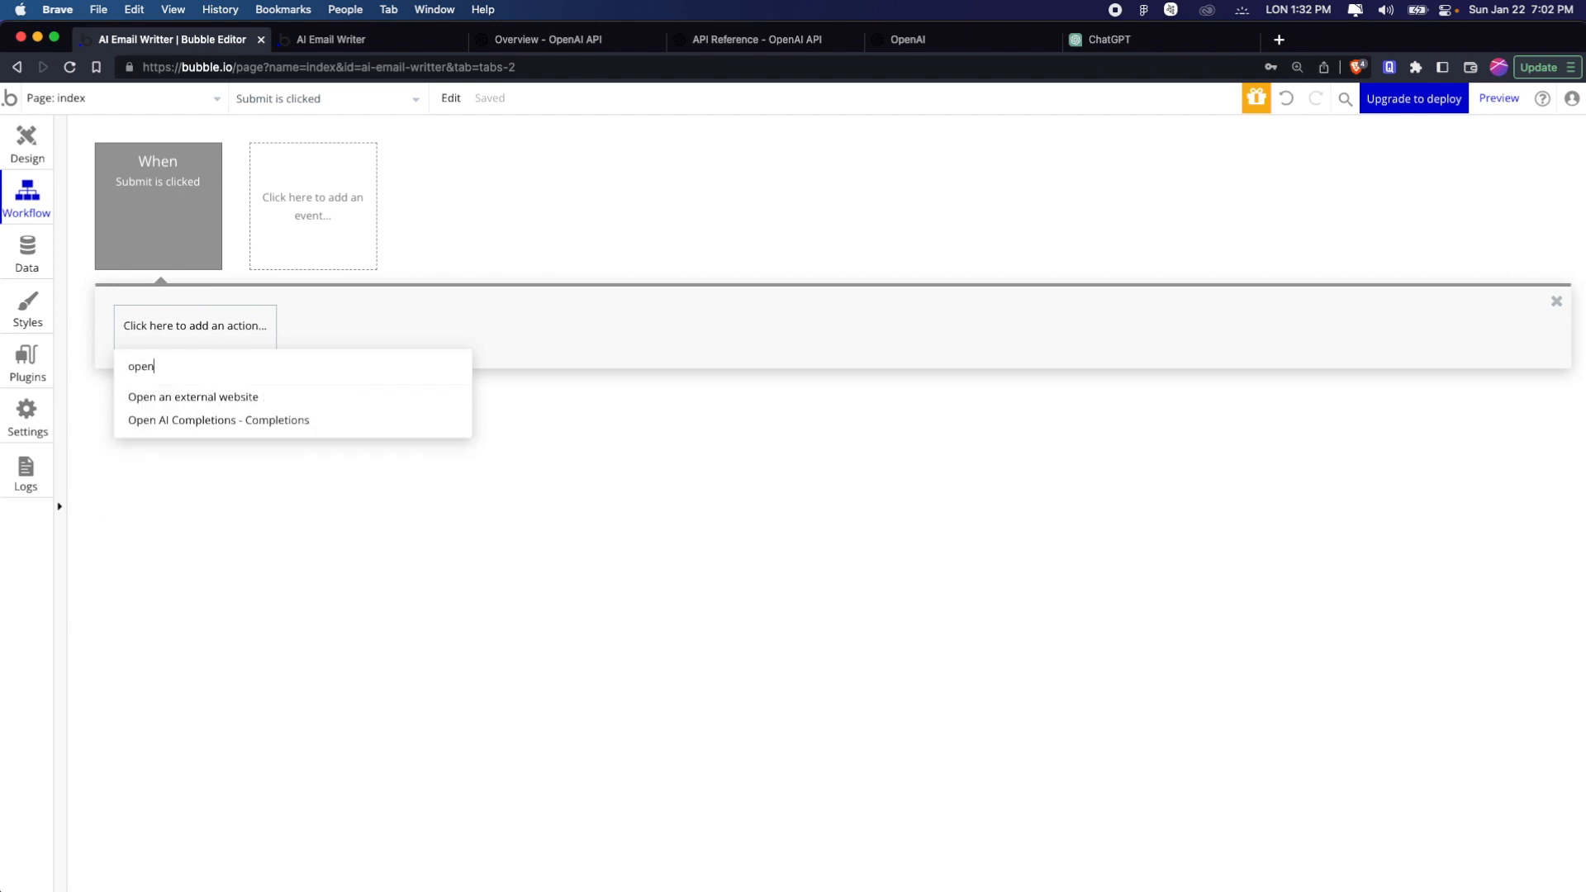
left_click(262, 423)
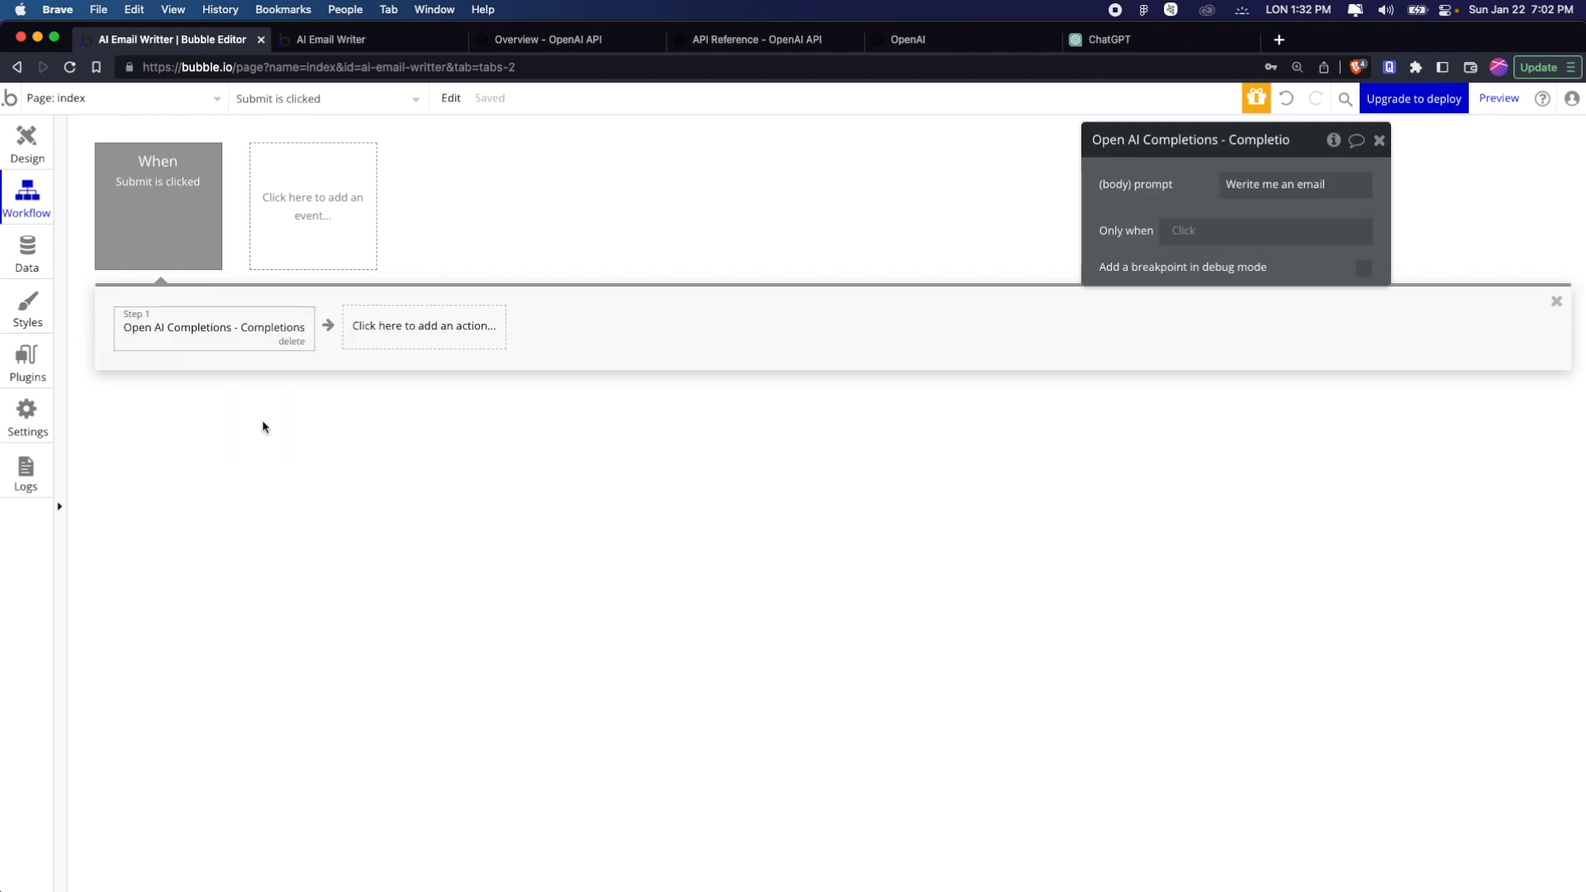
Replace the Completions action's body prompt with the dynamic value input-prompt's value and close the action's properties
triple_click(1339, 186)
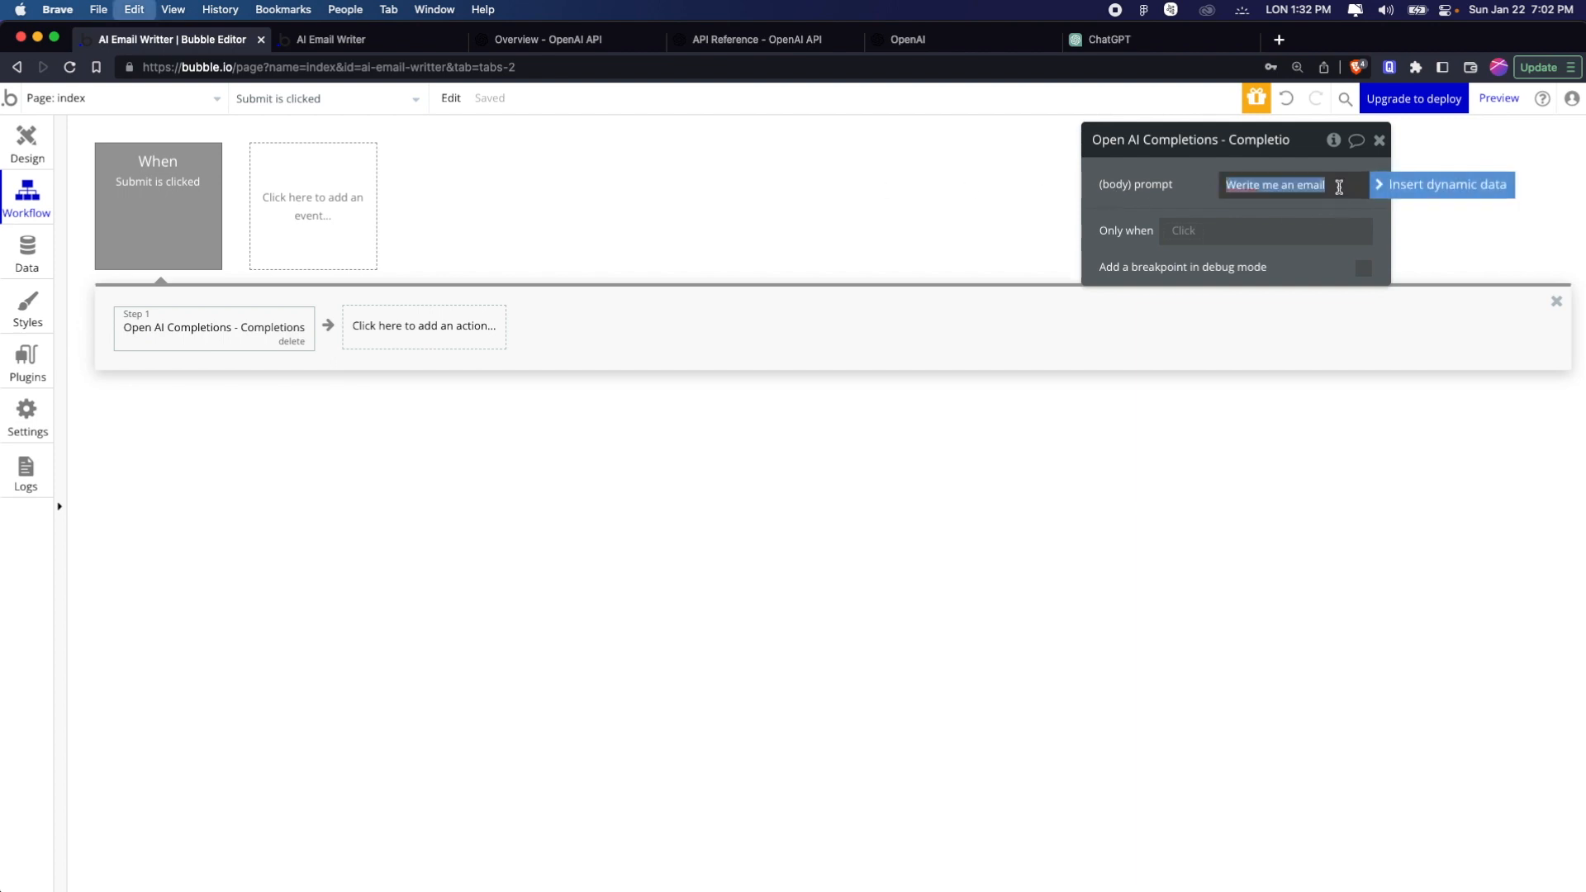
key("super+x")
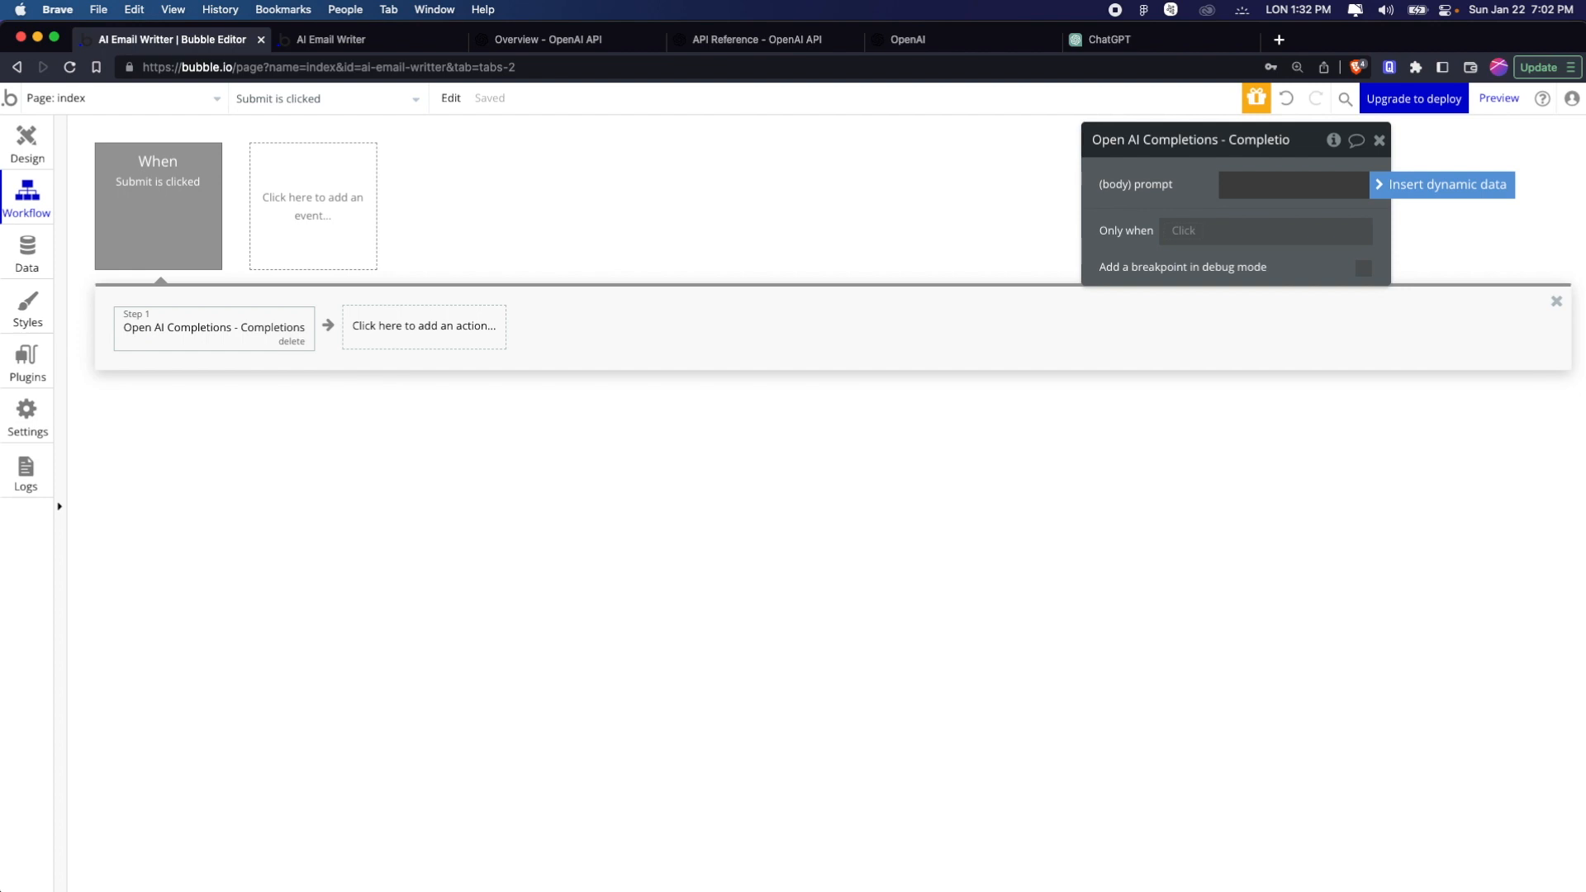
left_click(1376, 188)
type("i")
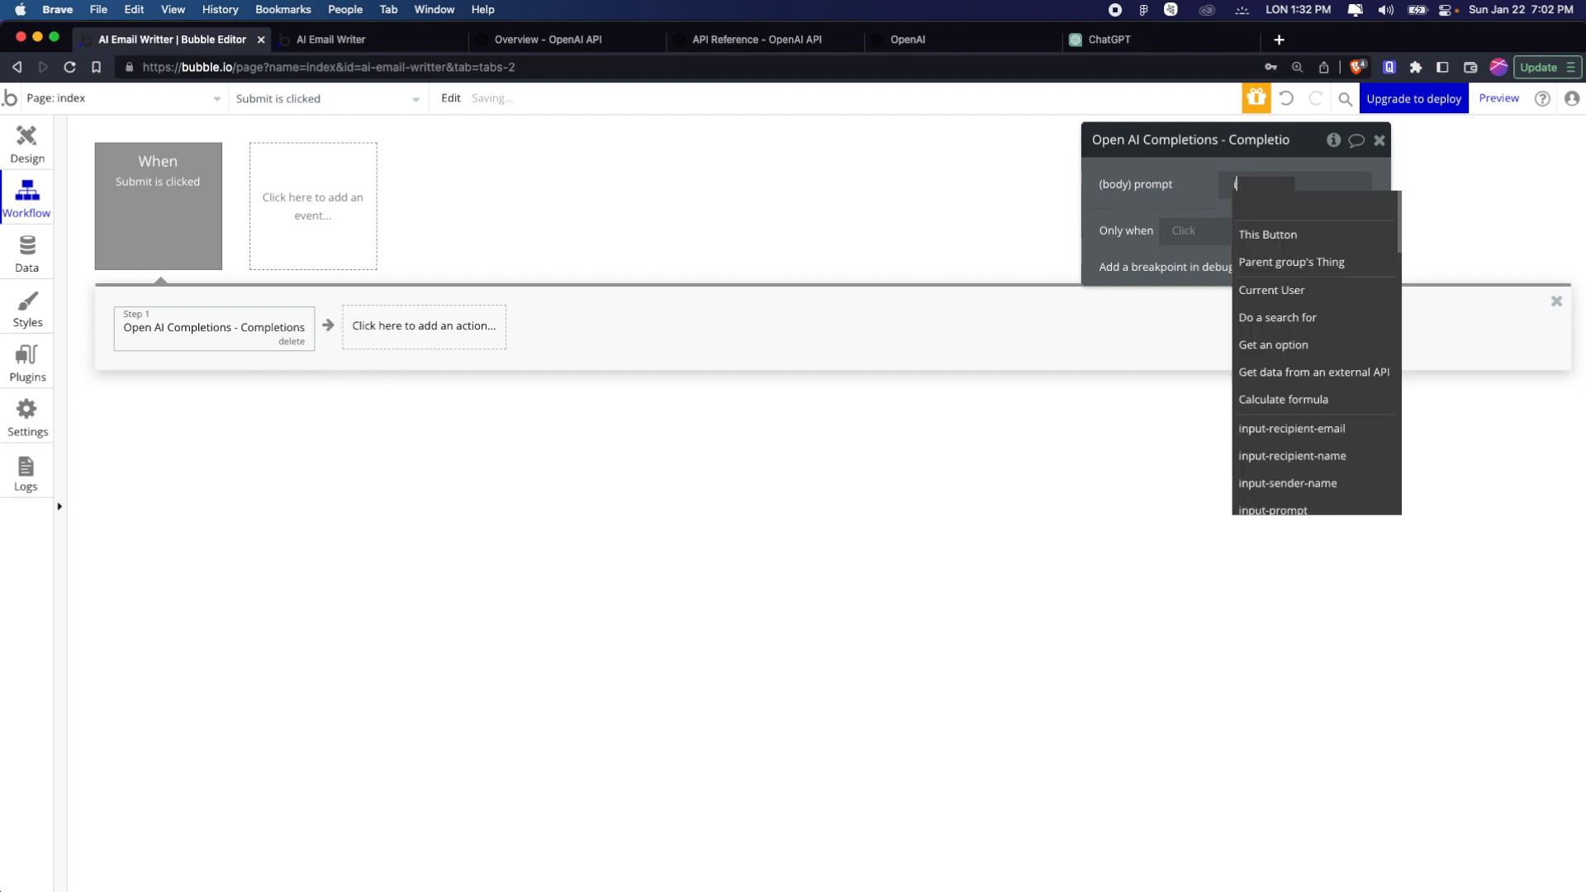
type("np")
key("Down")
key("Down")
key("Down")
key("Down")
key("Return")
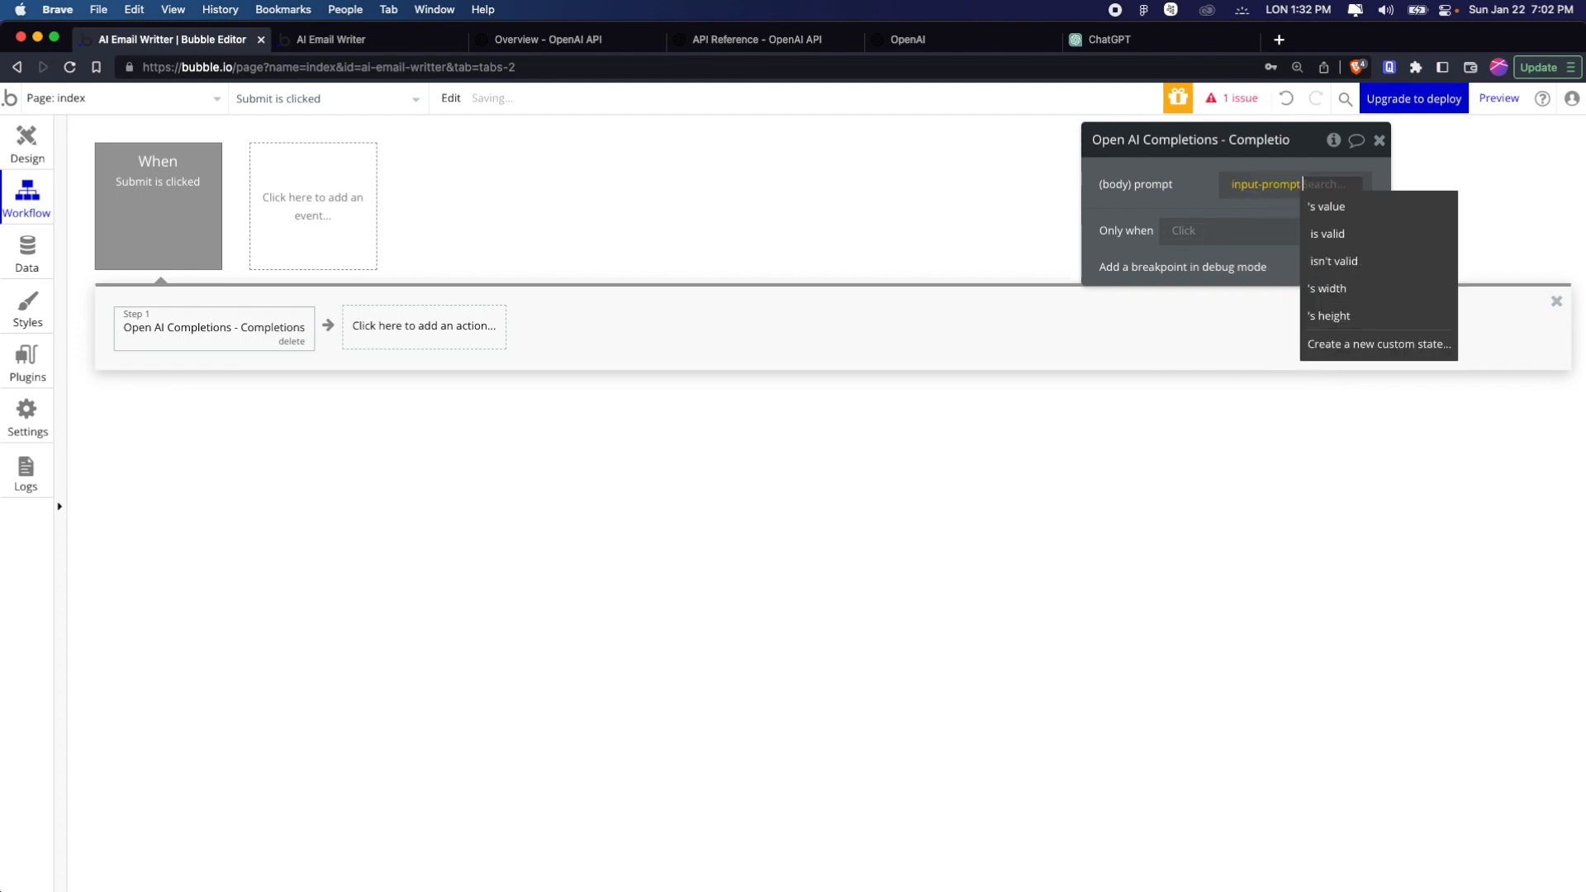
key("Return")
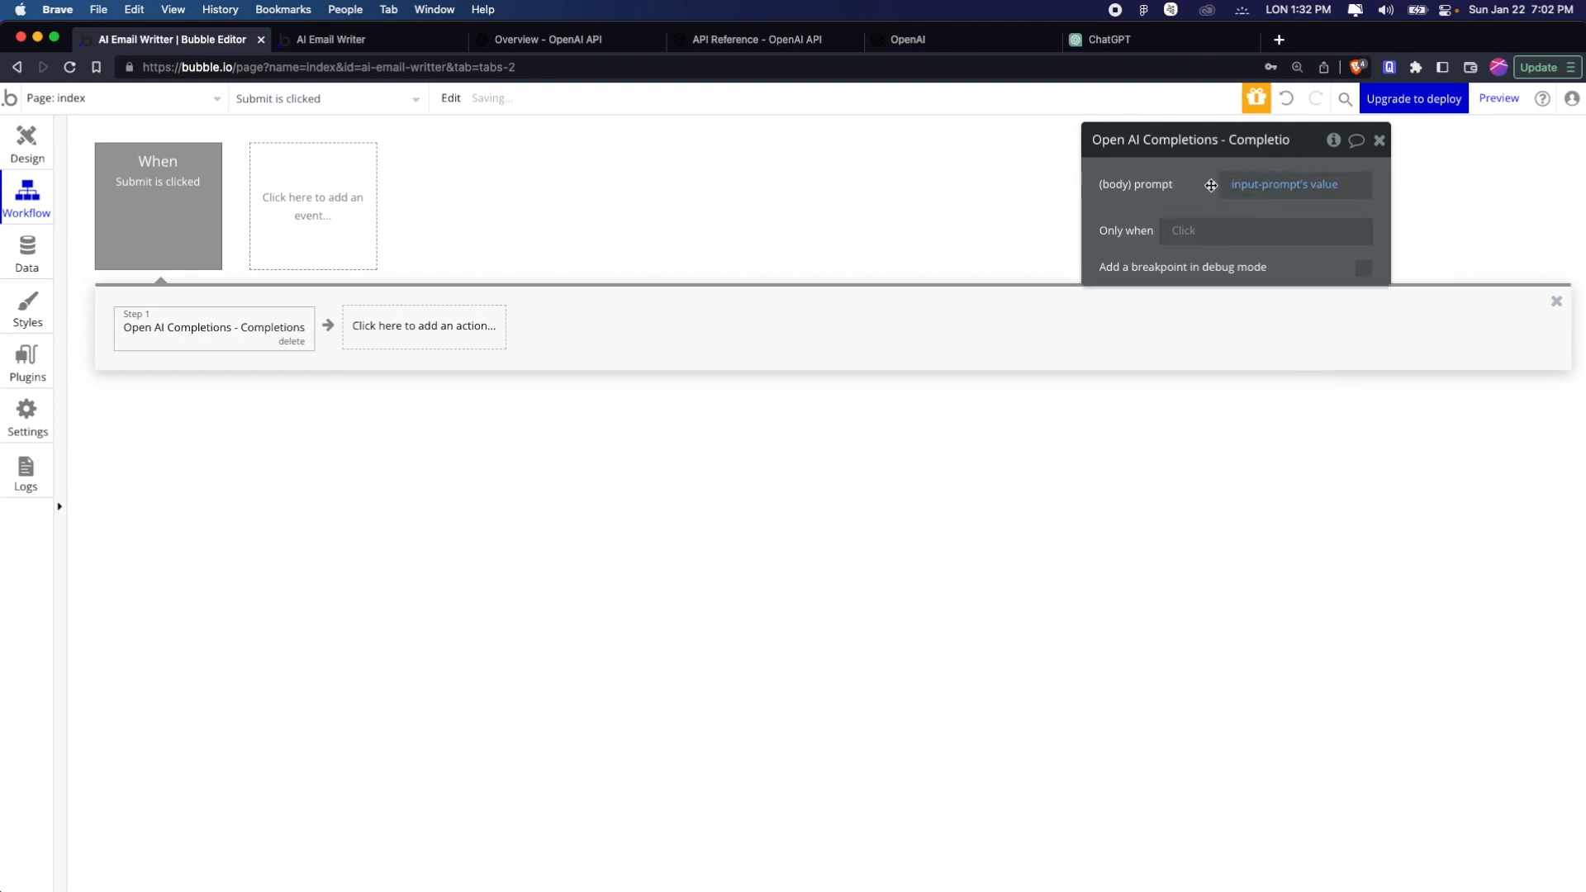
left_click(1380, 141)
left_click(423, 327)
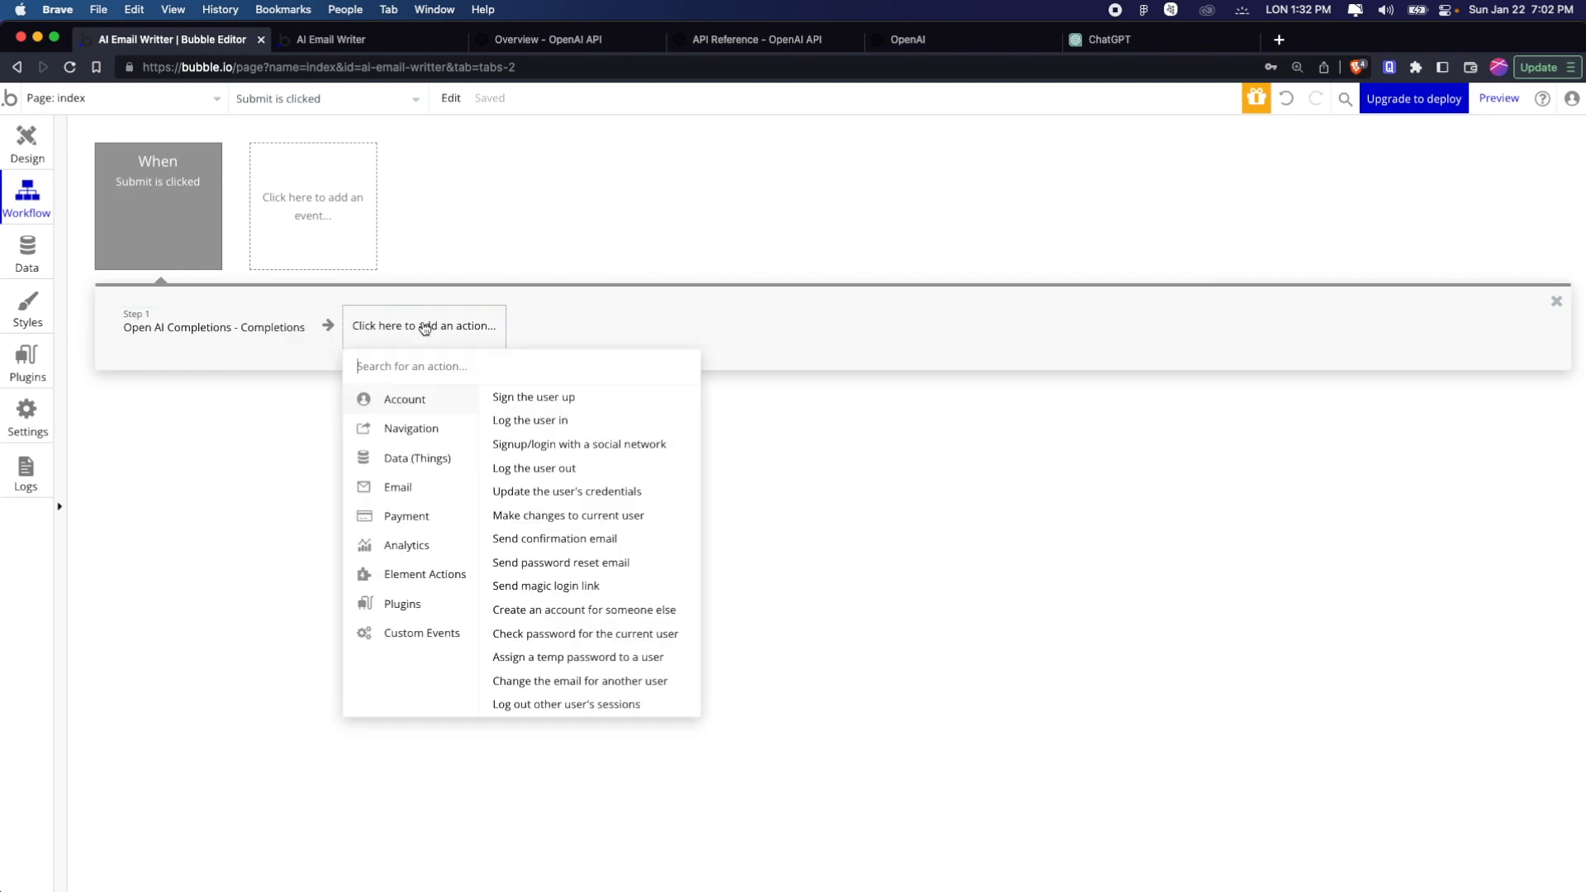
type("set")
left_click(248, 433)
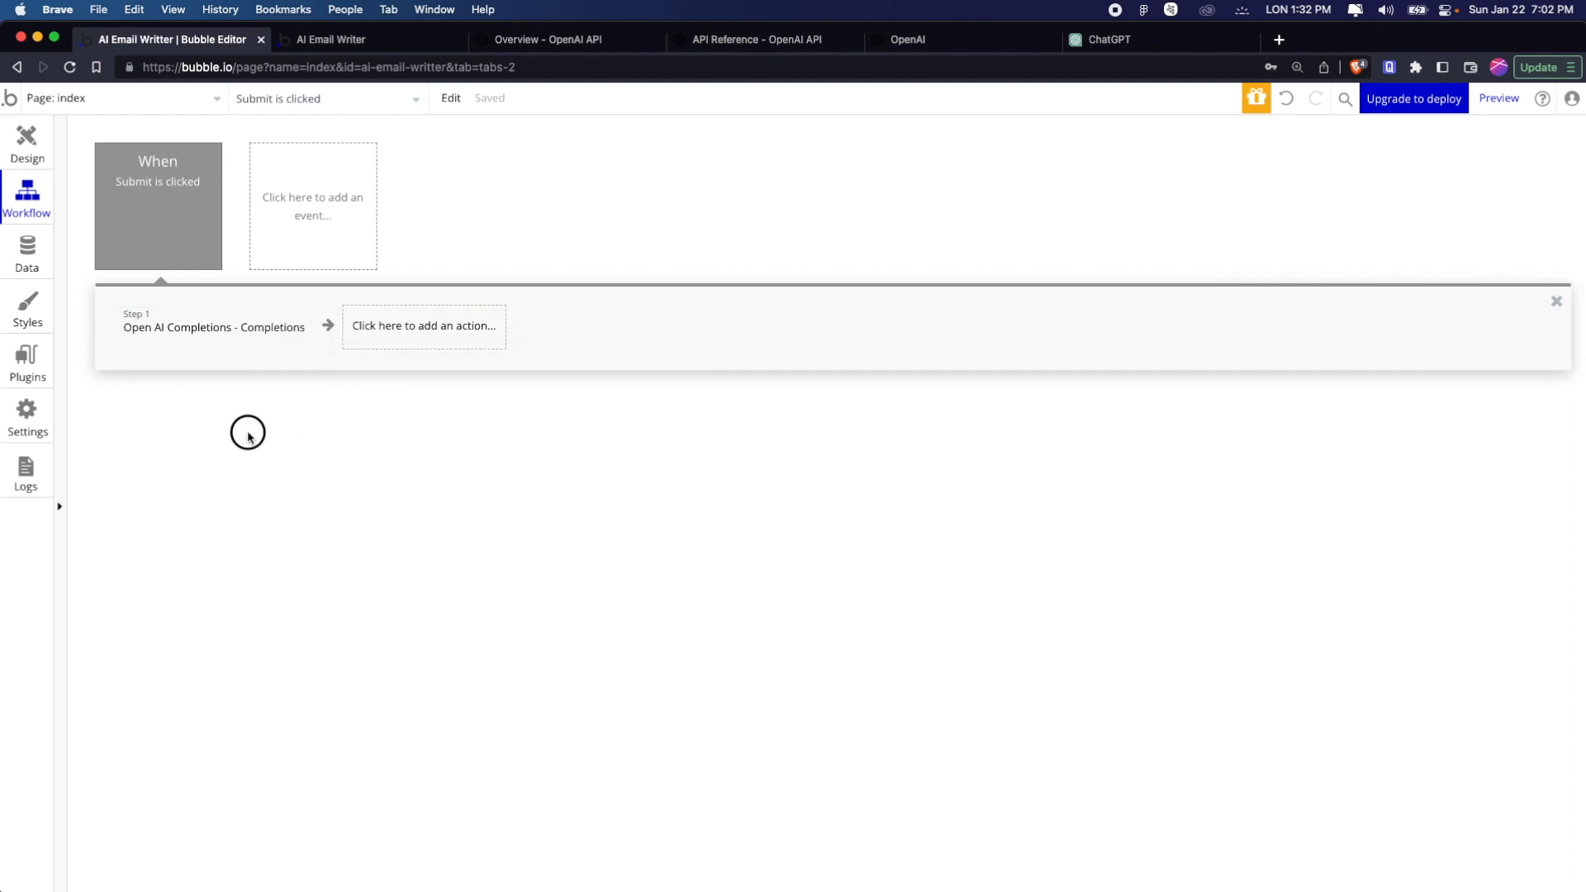
Return to the page design and open the element inspector for the index page
left_click(20, 134)
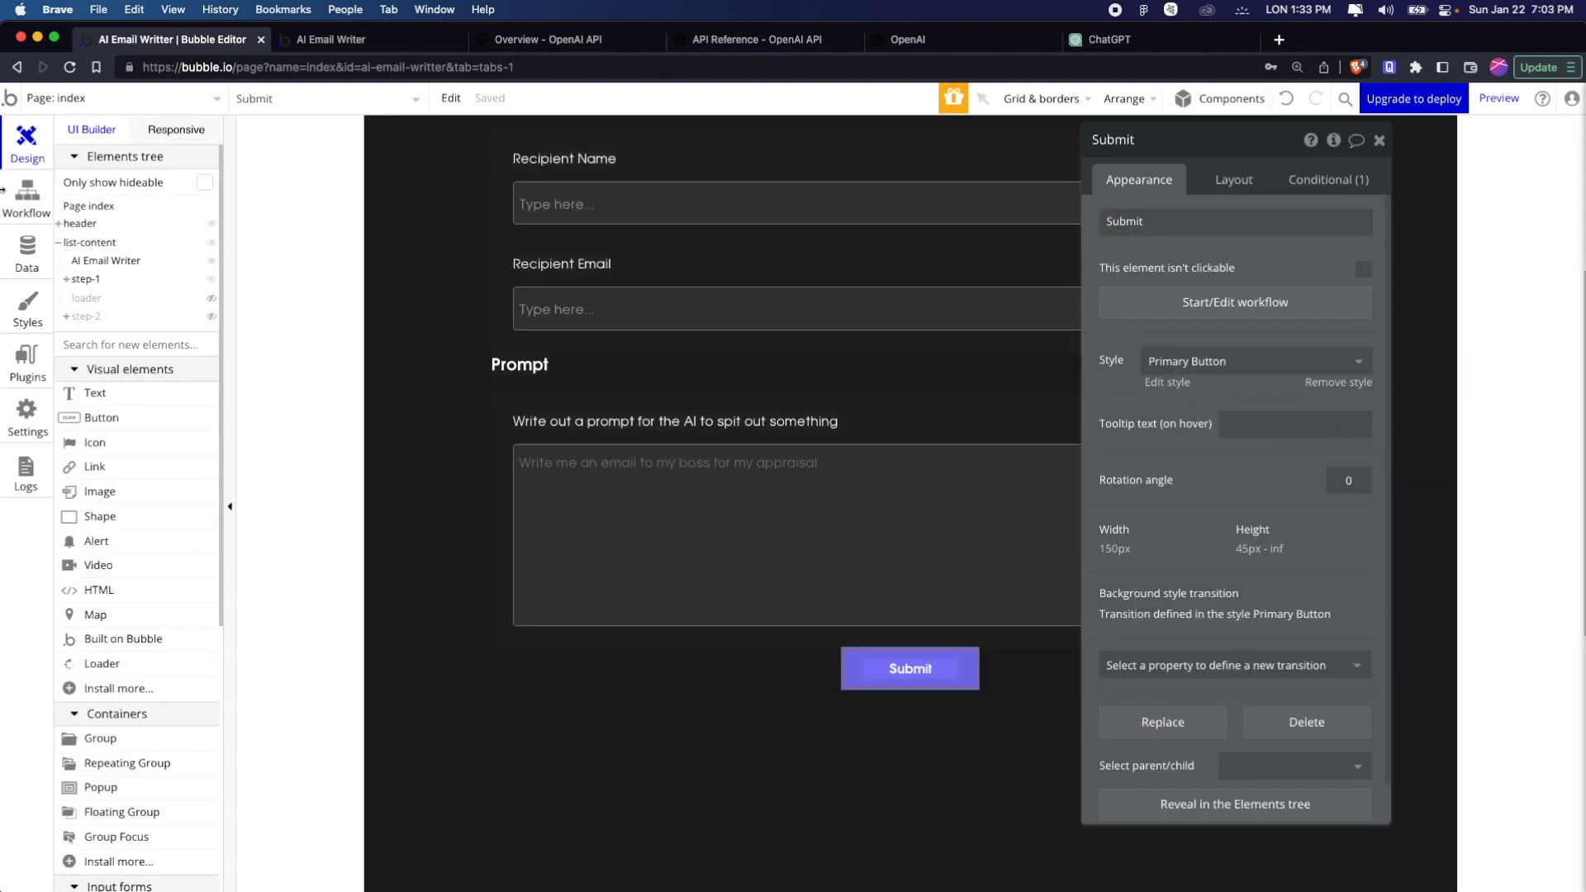
scroll(438, 506, "up", 5)
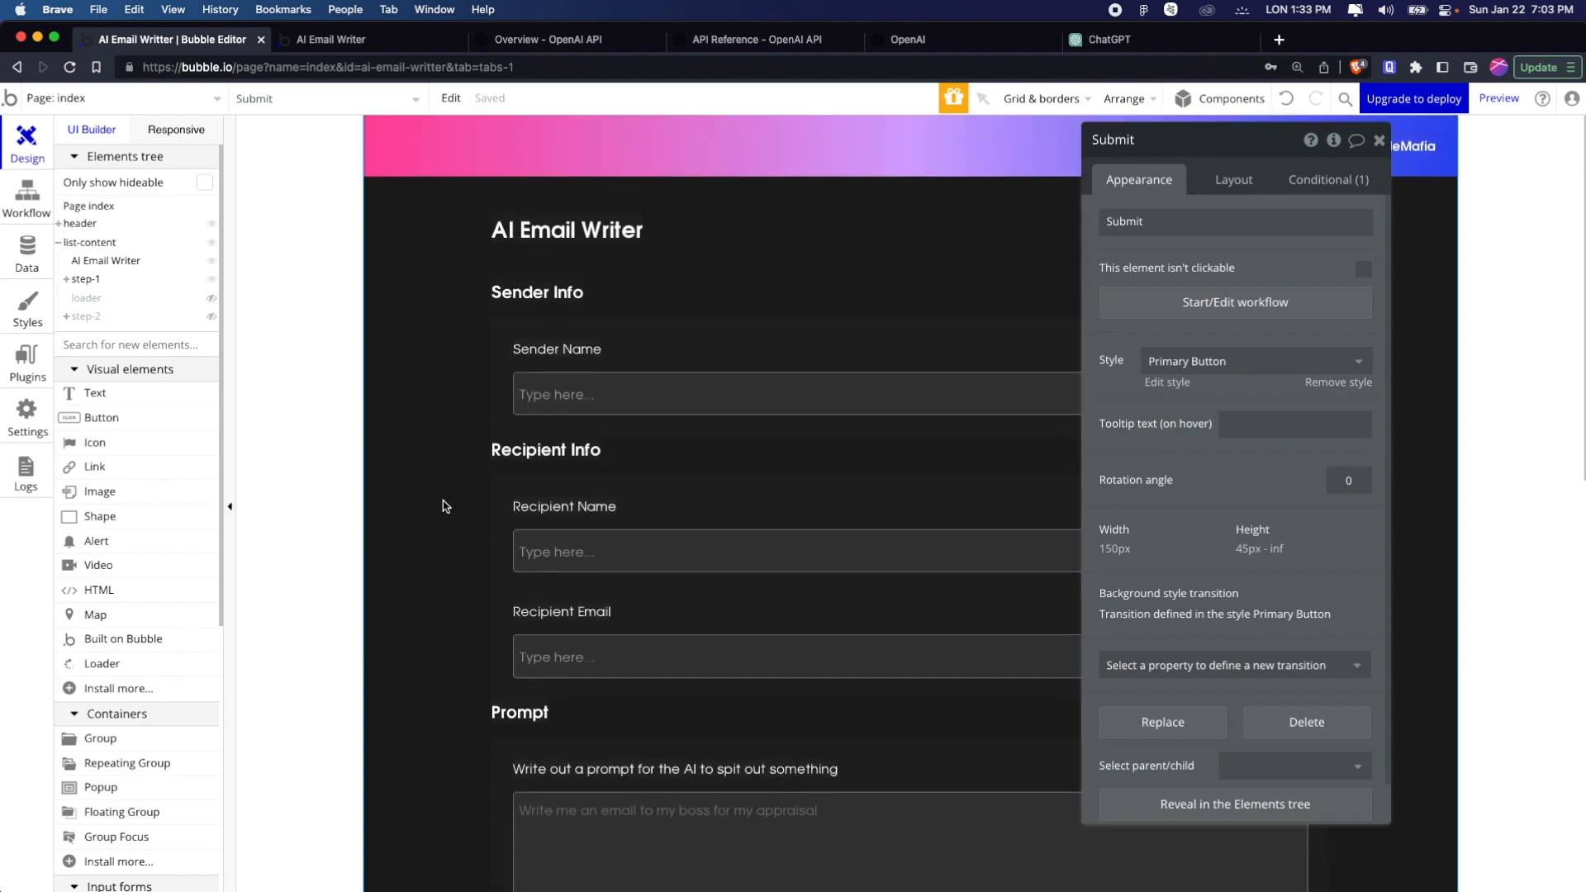
scroll(444, 507, "down", 4)
scroll(444, 506, "down", 1)
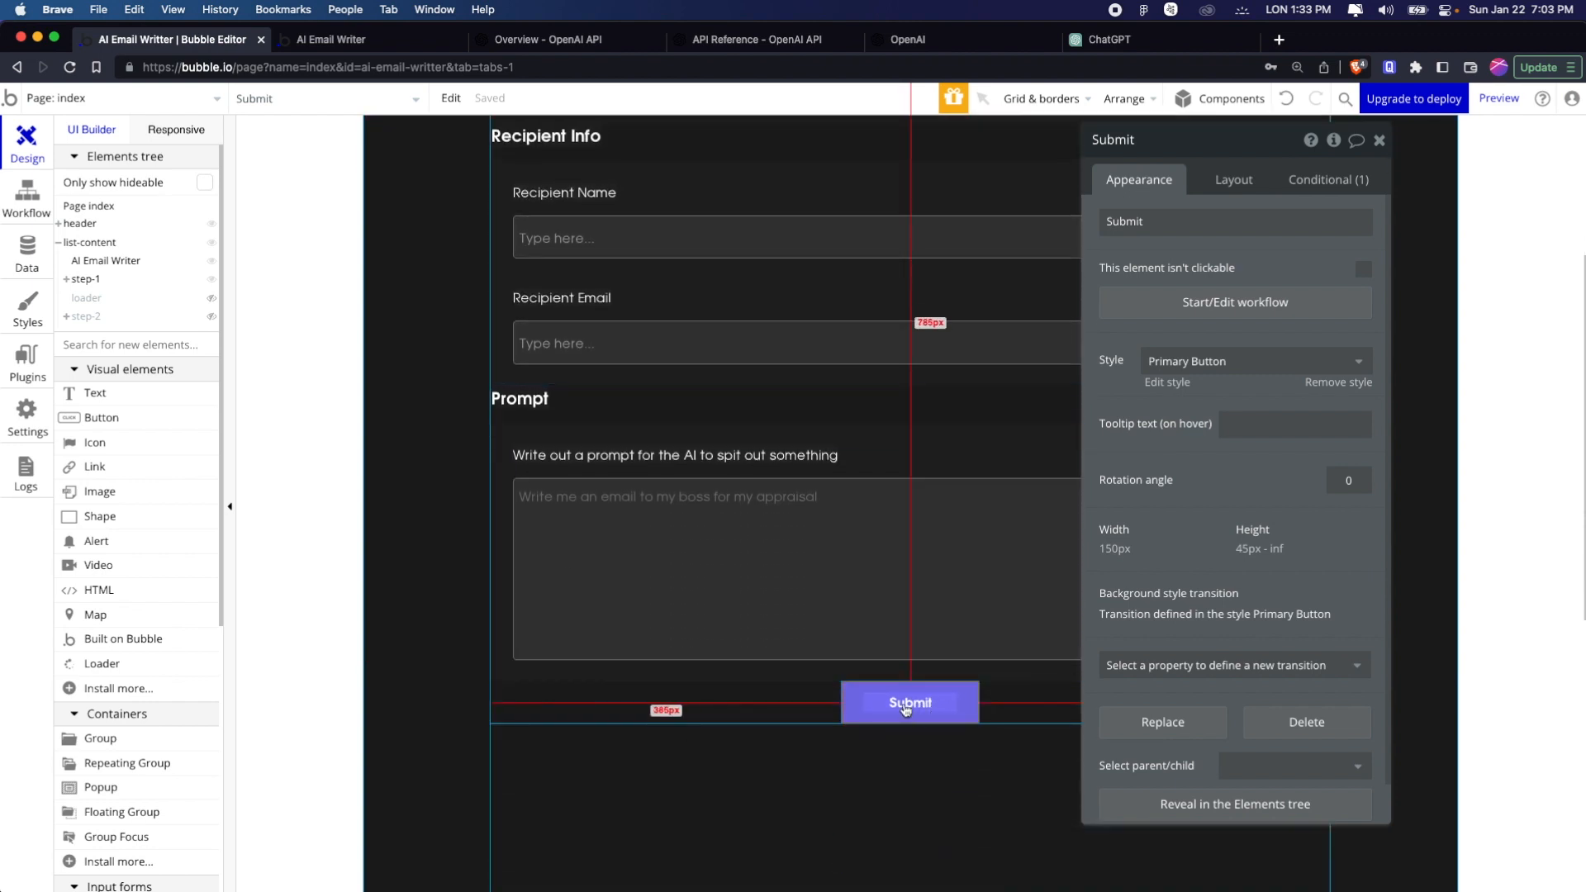
scroll(909, 694, "up", 4)
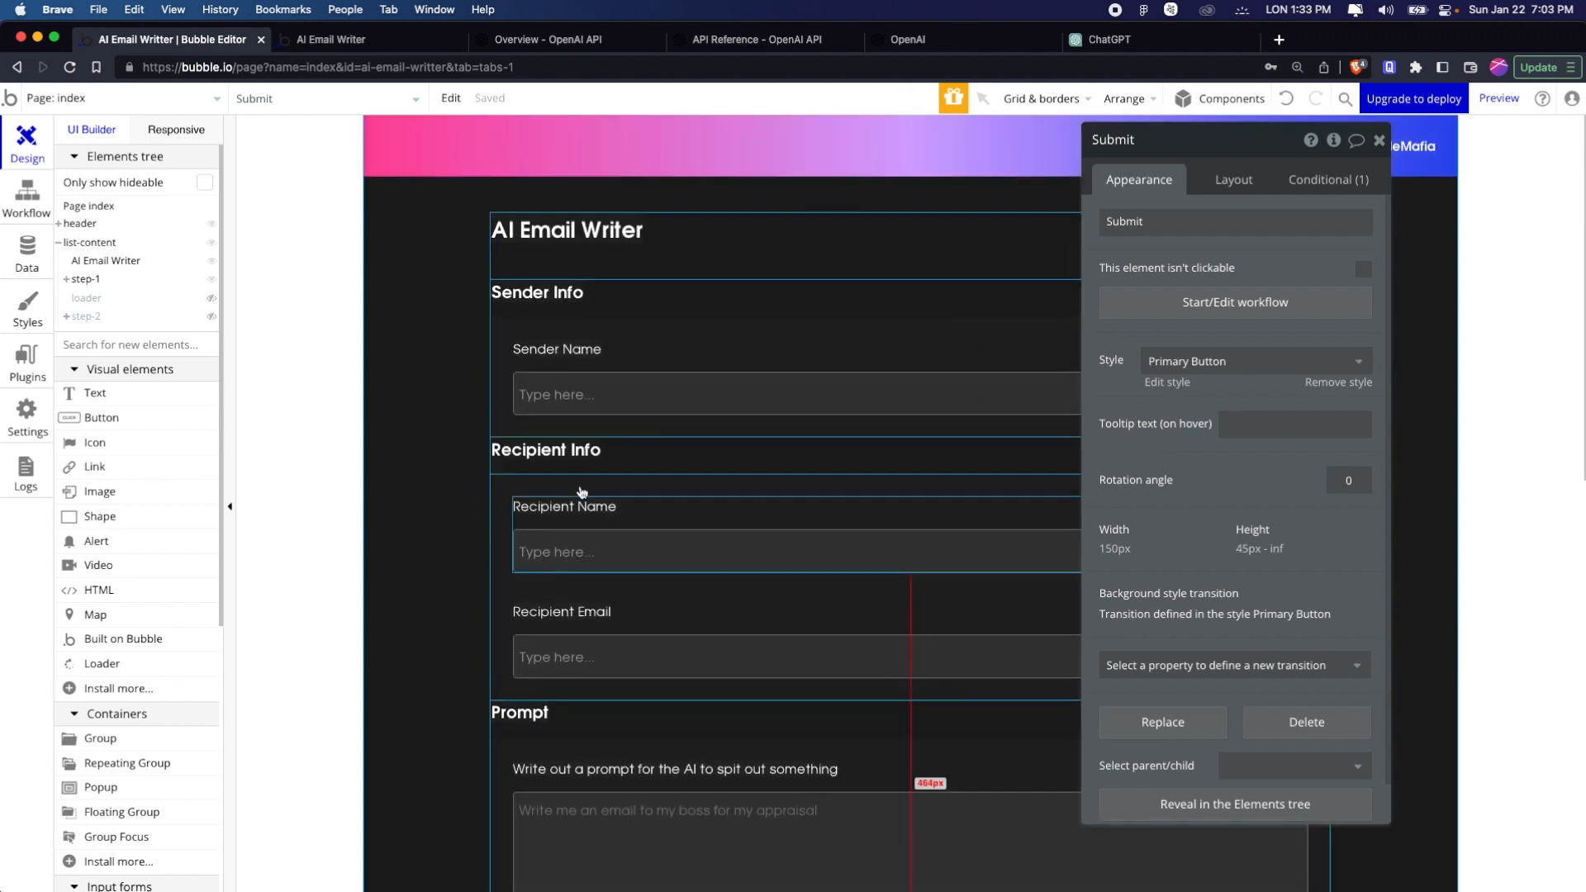
left_click(460, 333)
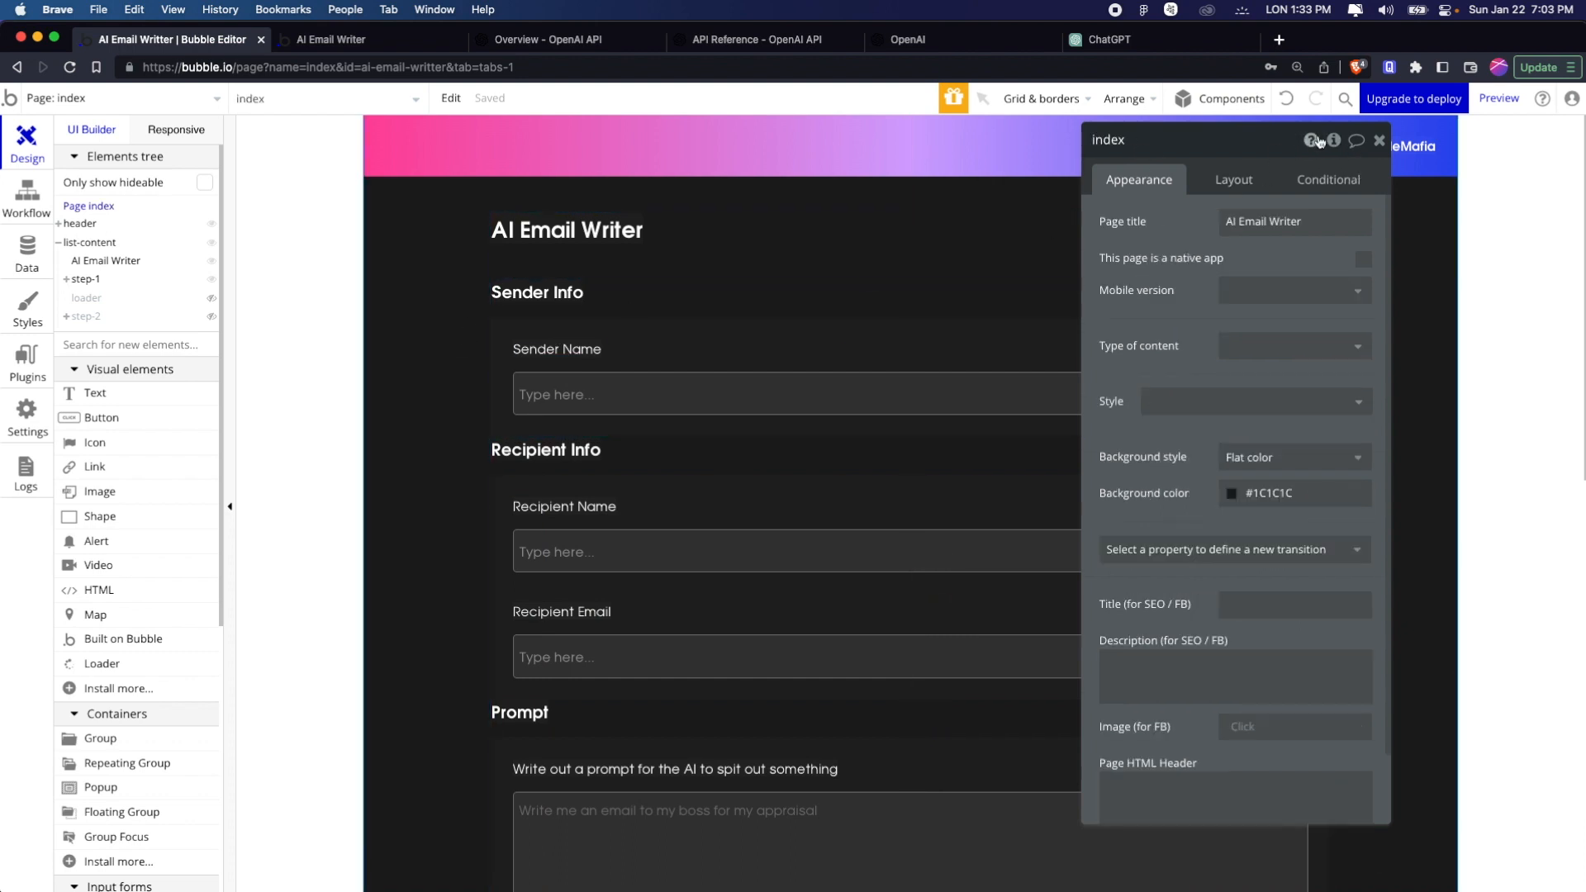
mouse_move(1332, 142)
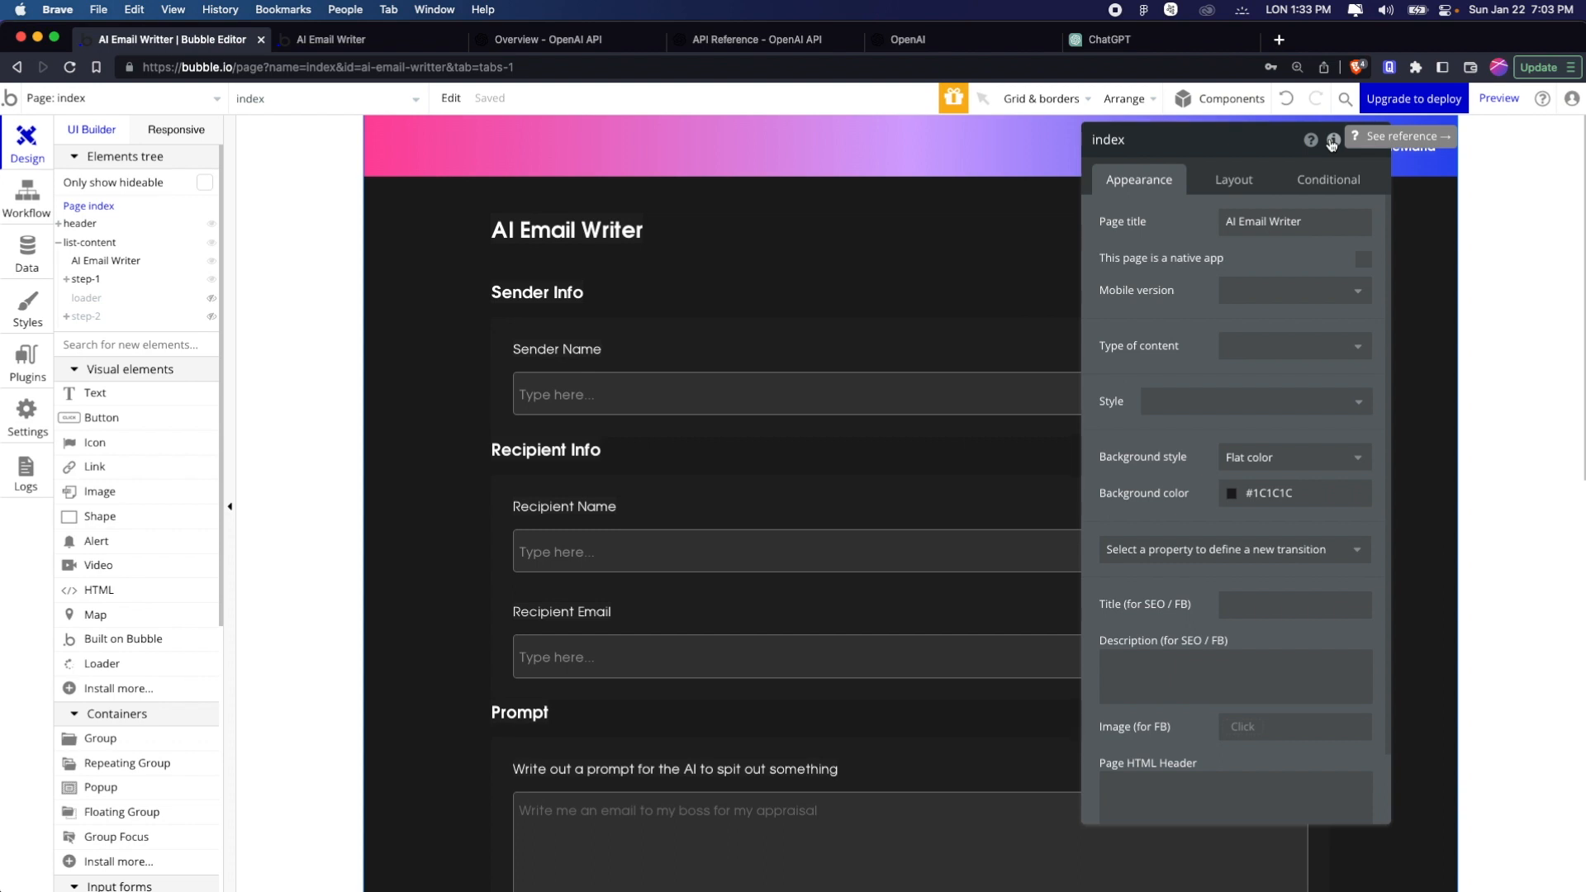
left_click(1332, 141)
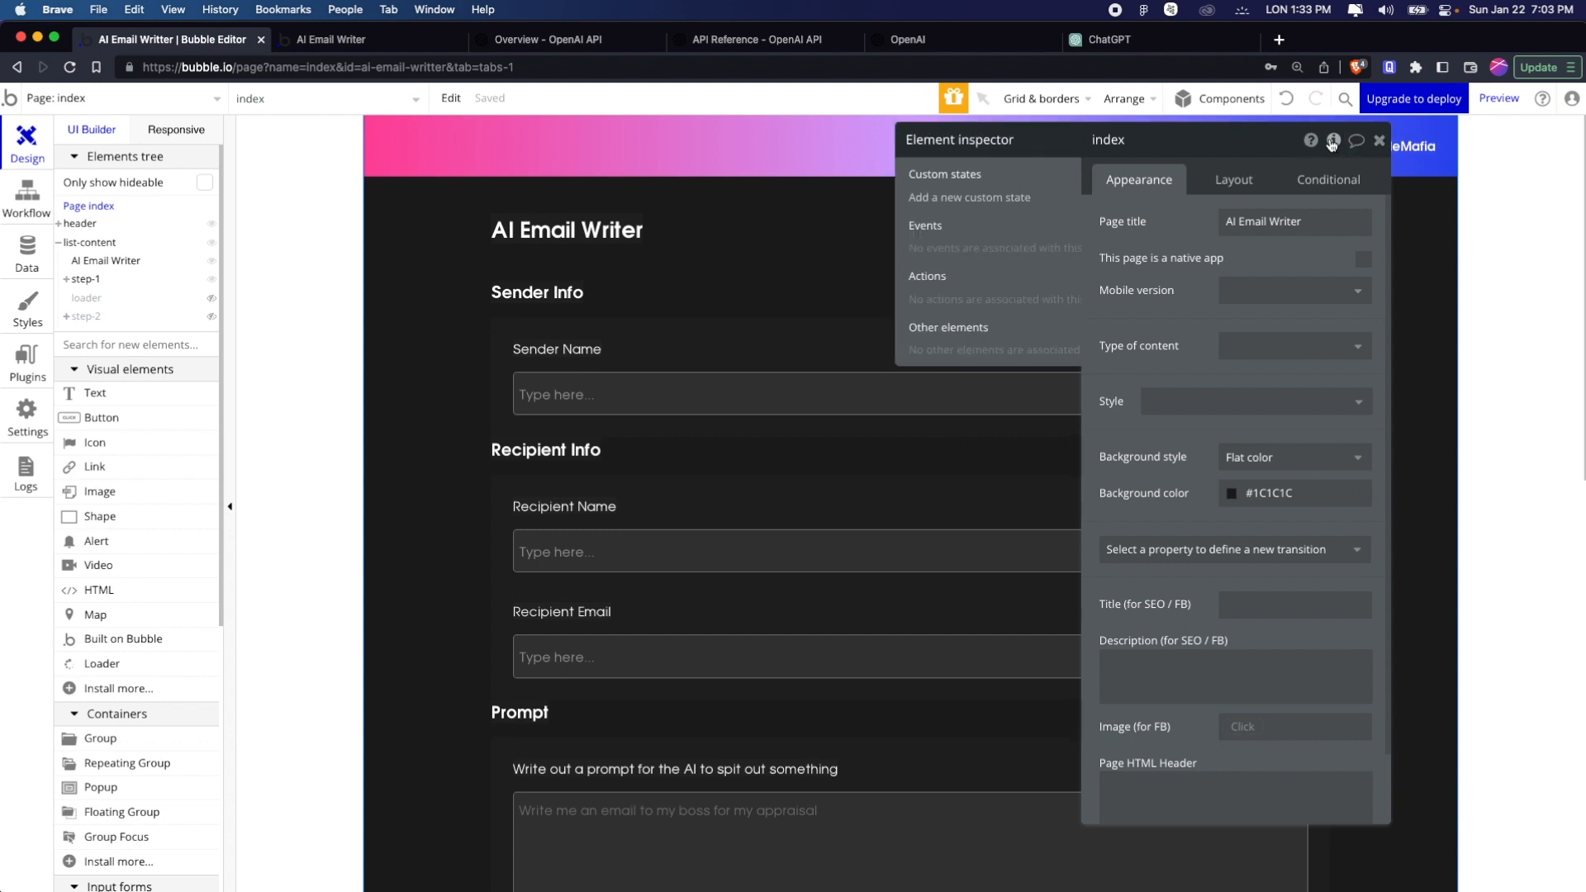
Create a custom state named step of type number on the index page, with a default value of 1
left_click(886, 206)
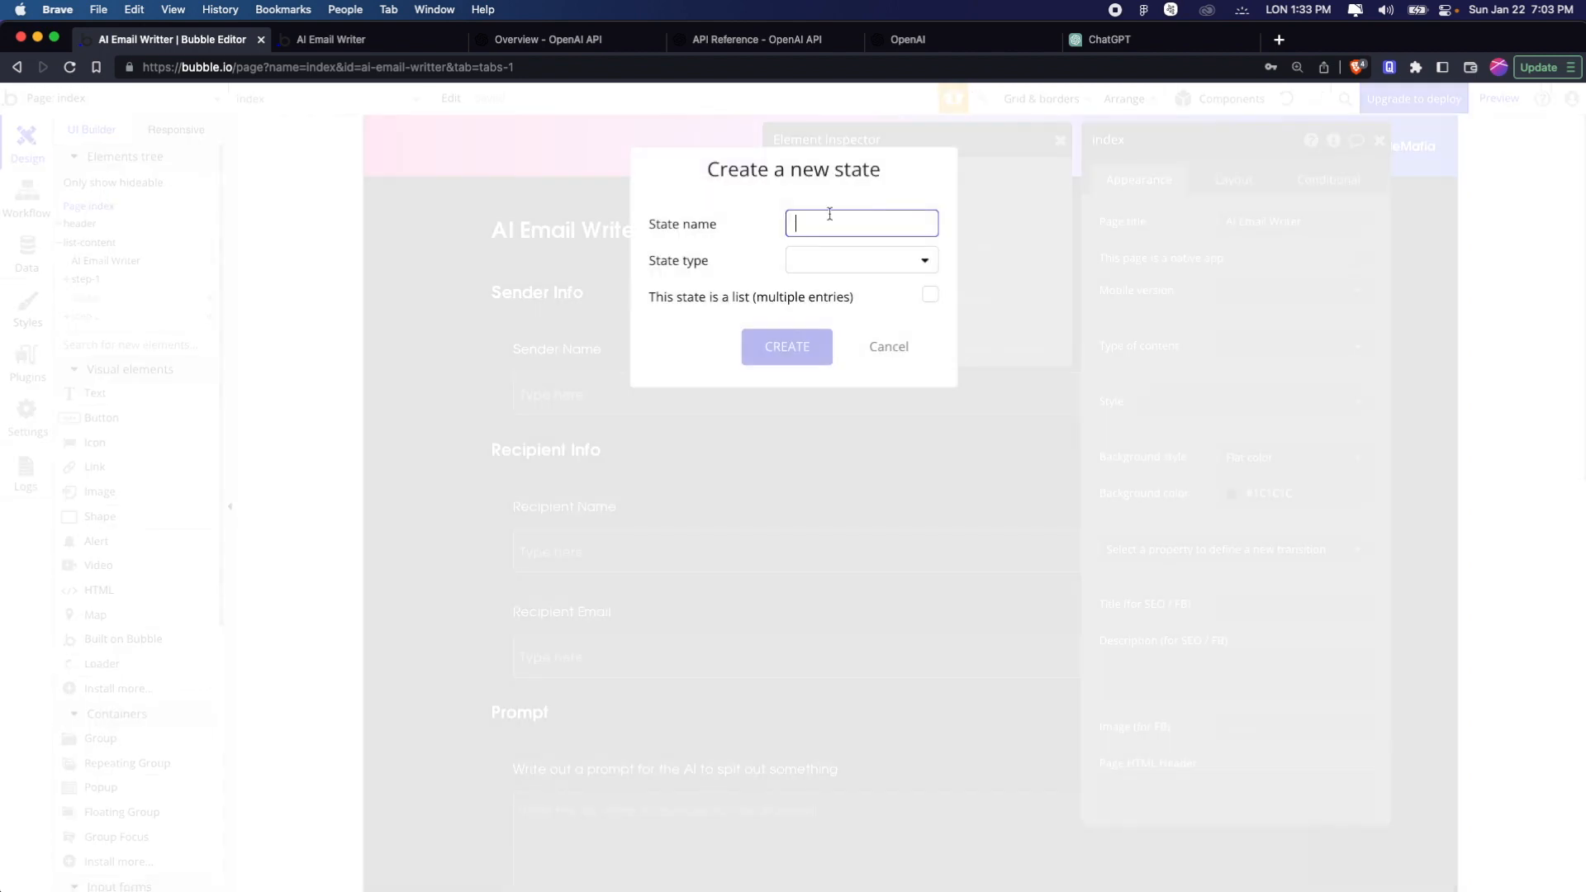
type("step")
left_click(847, 258)
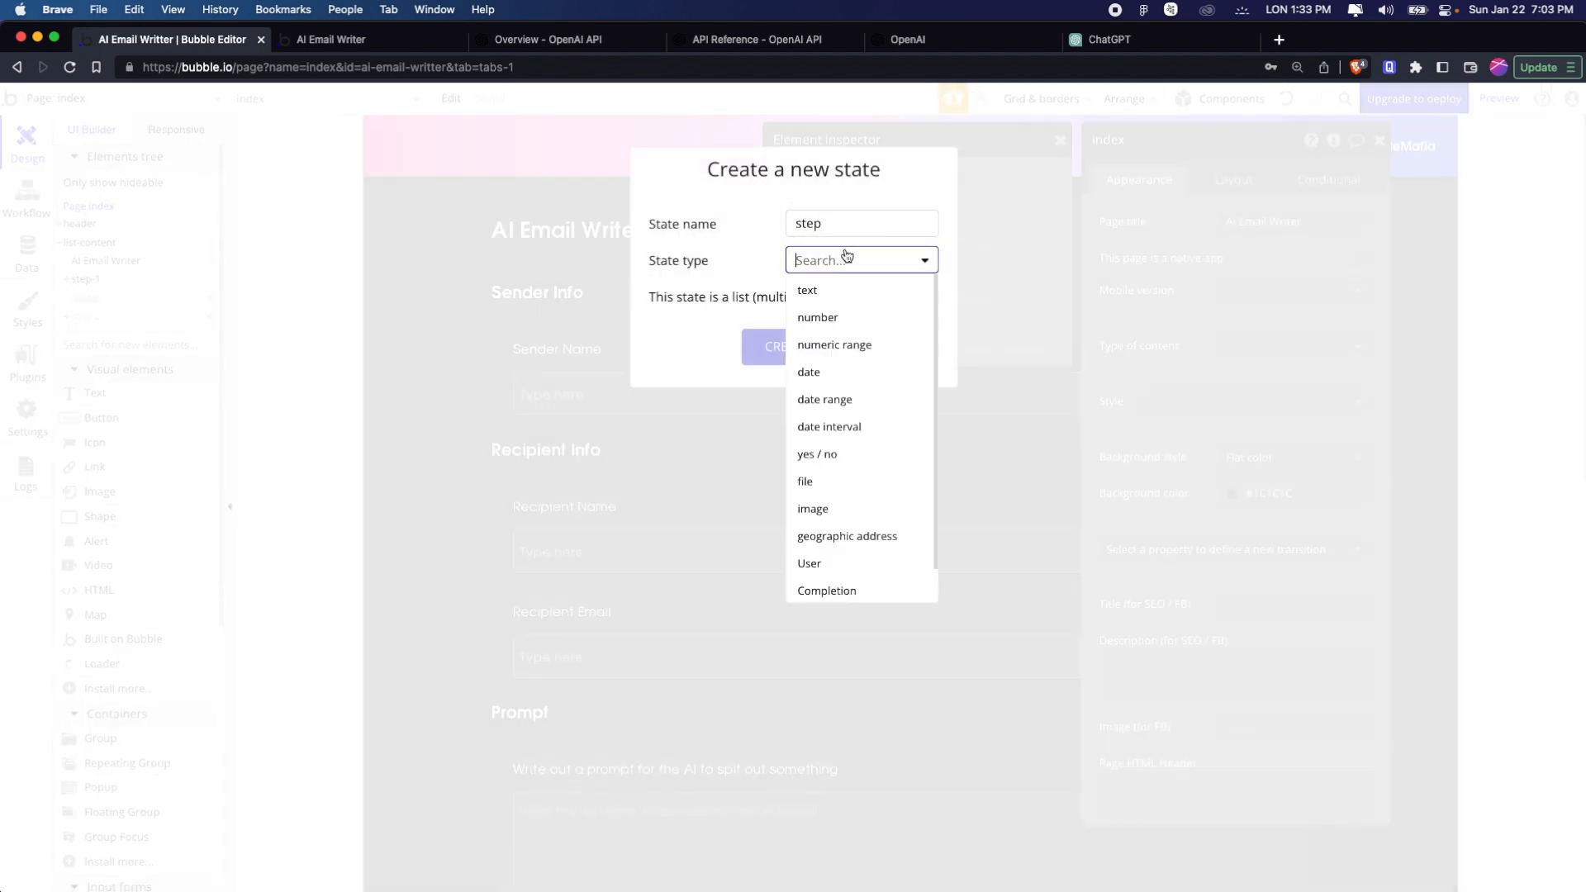
left_click(861, 318)
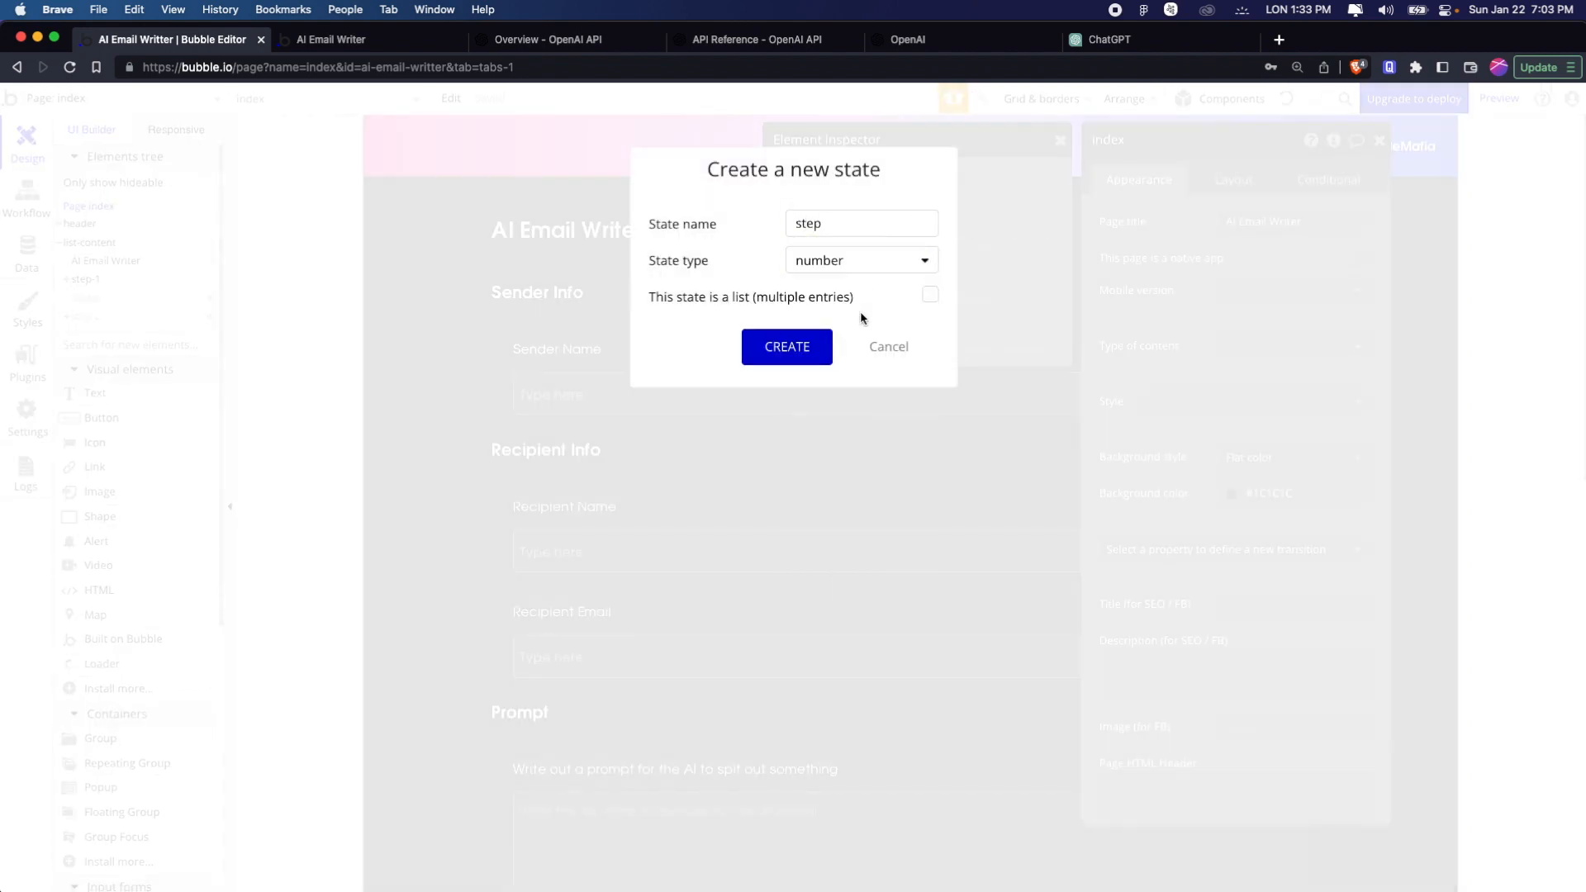
left_click(816, 344)
left_click(926, 235)
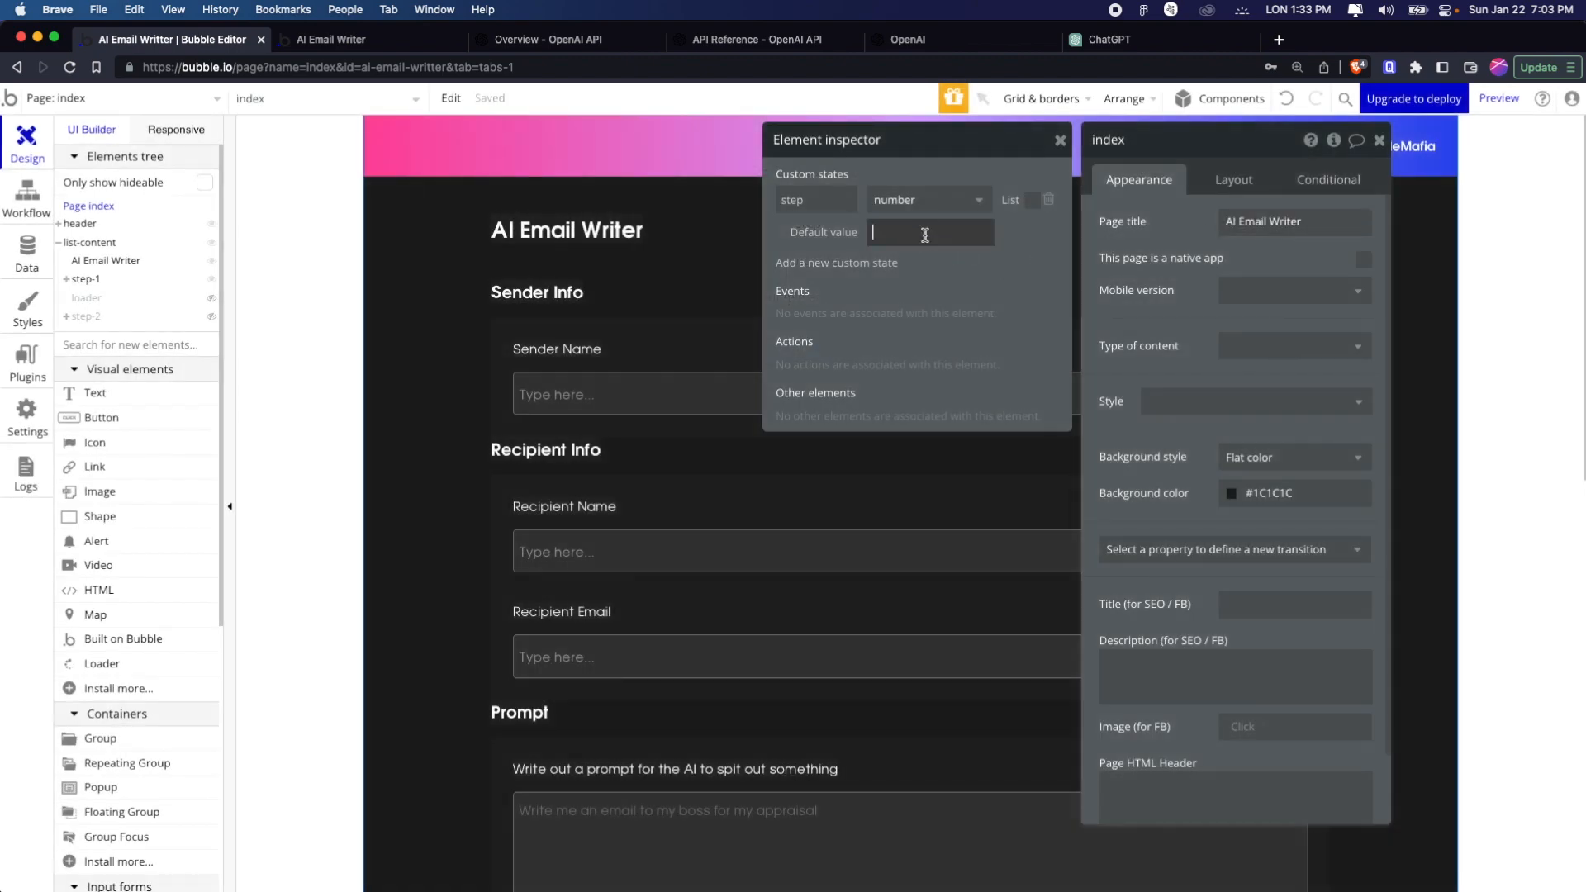
type("1")
left_click(1060, 140)
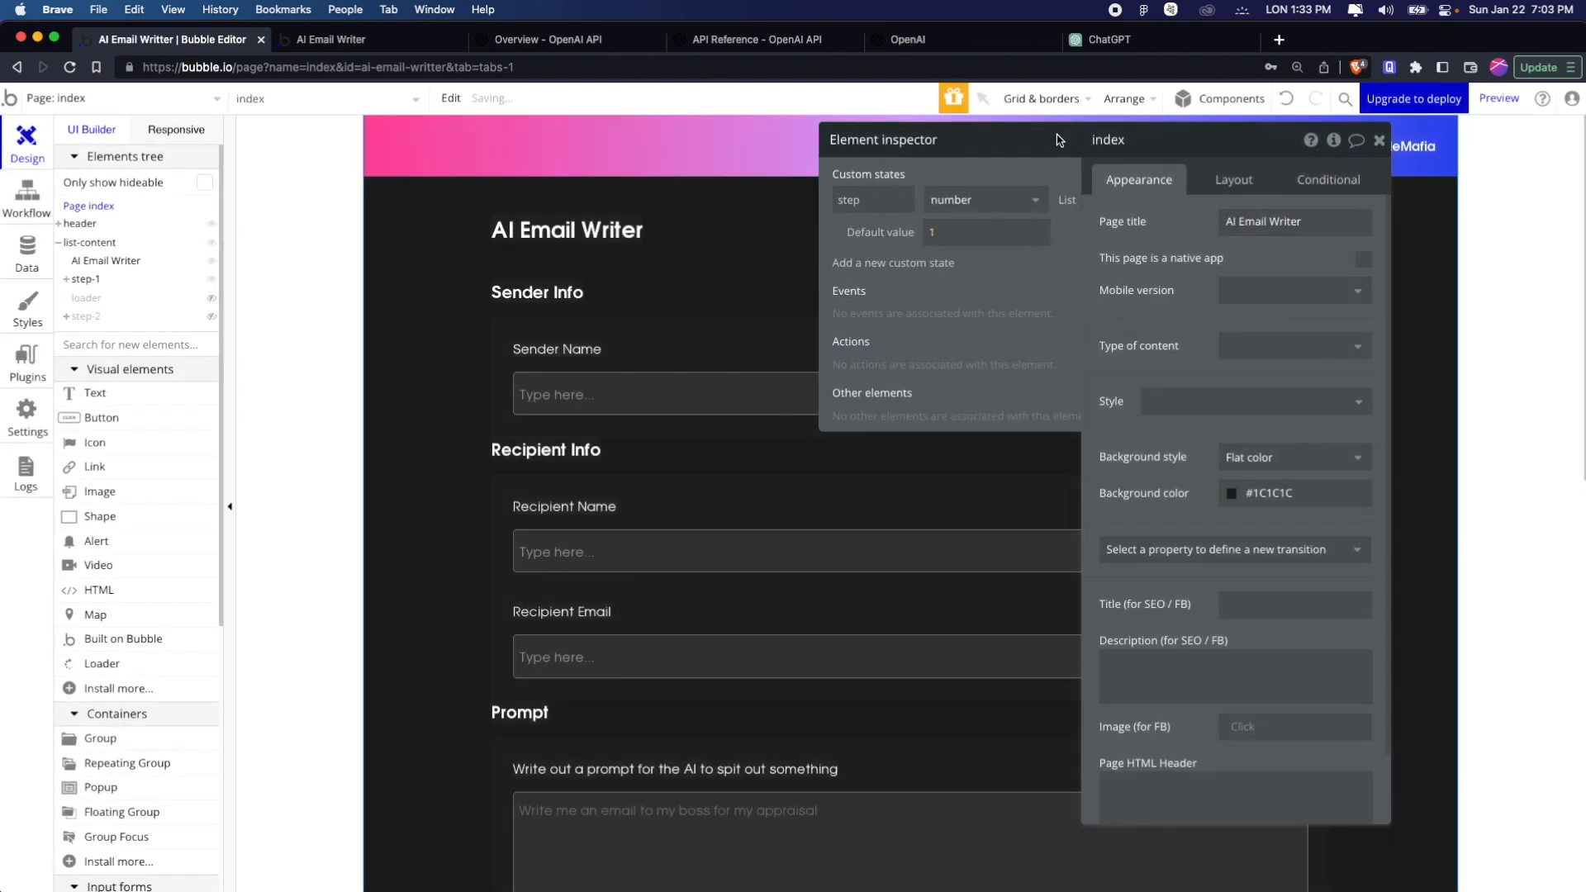
left_click(1379, 142)
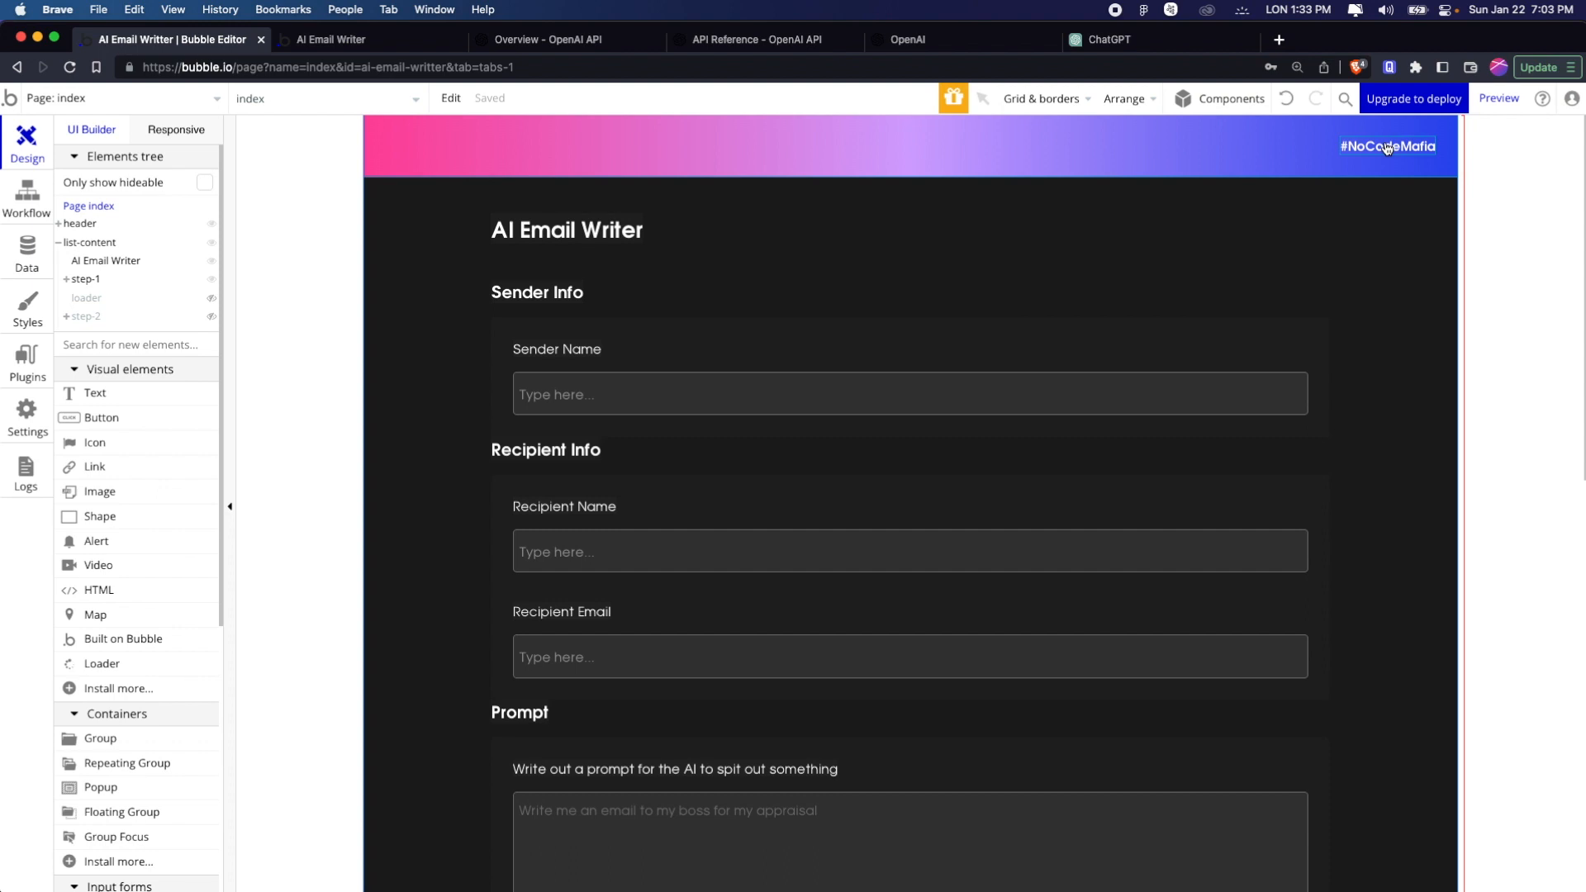
Set the loader element to be hidden on page load
scroll(991, 795, "down", 7)
scroll(991, 798, "up", 3)
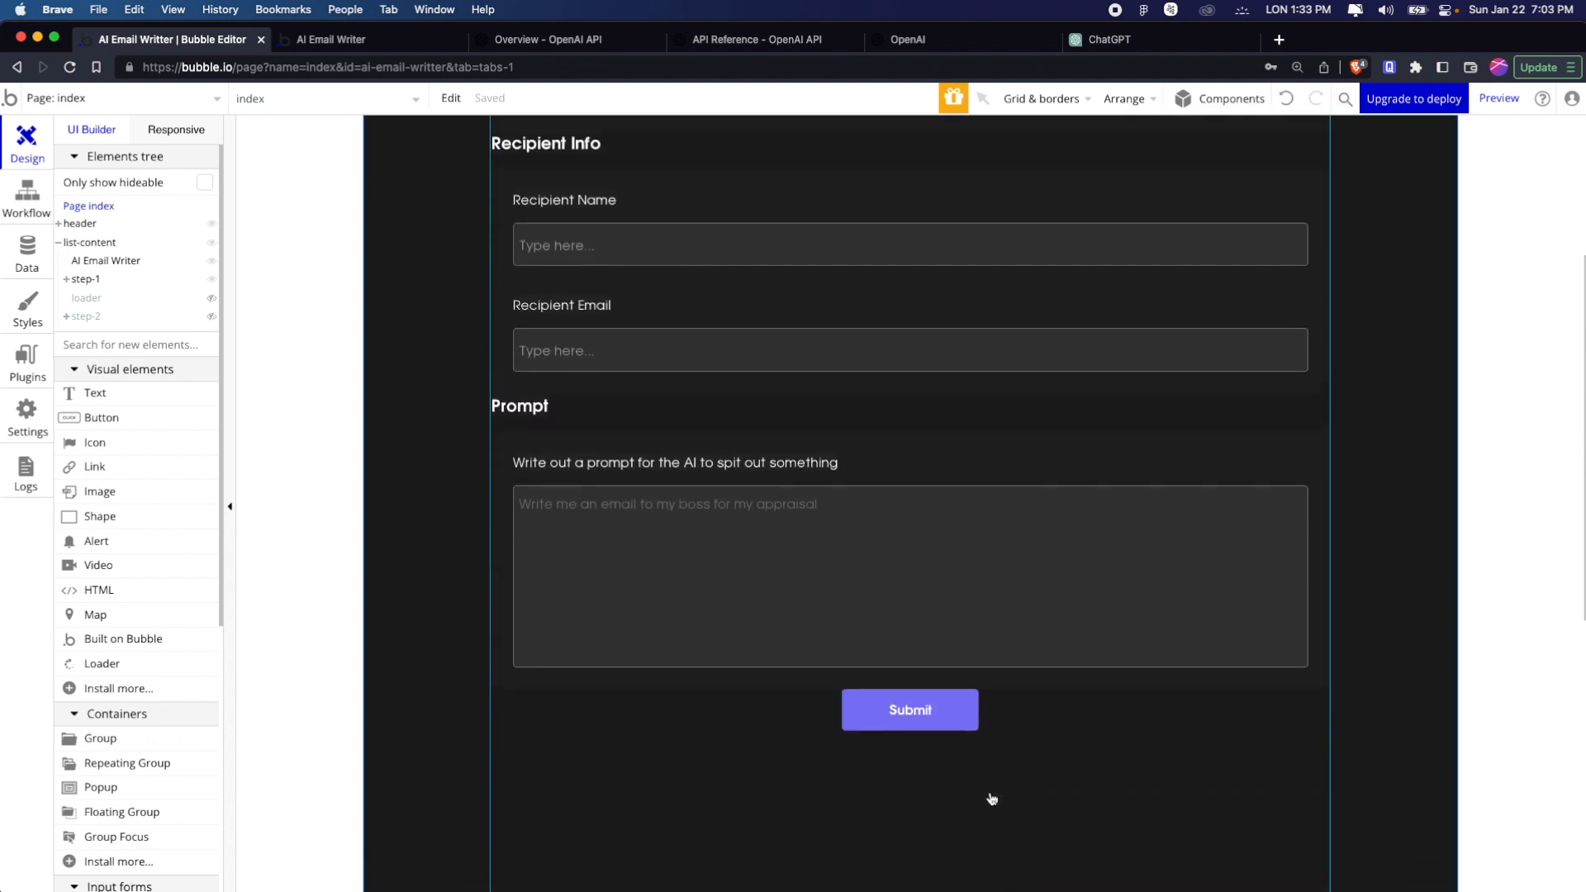
scroll(991, 798, "up", 1)
left_click(87, 298)
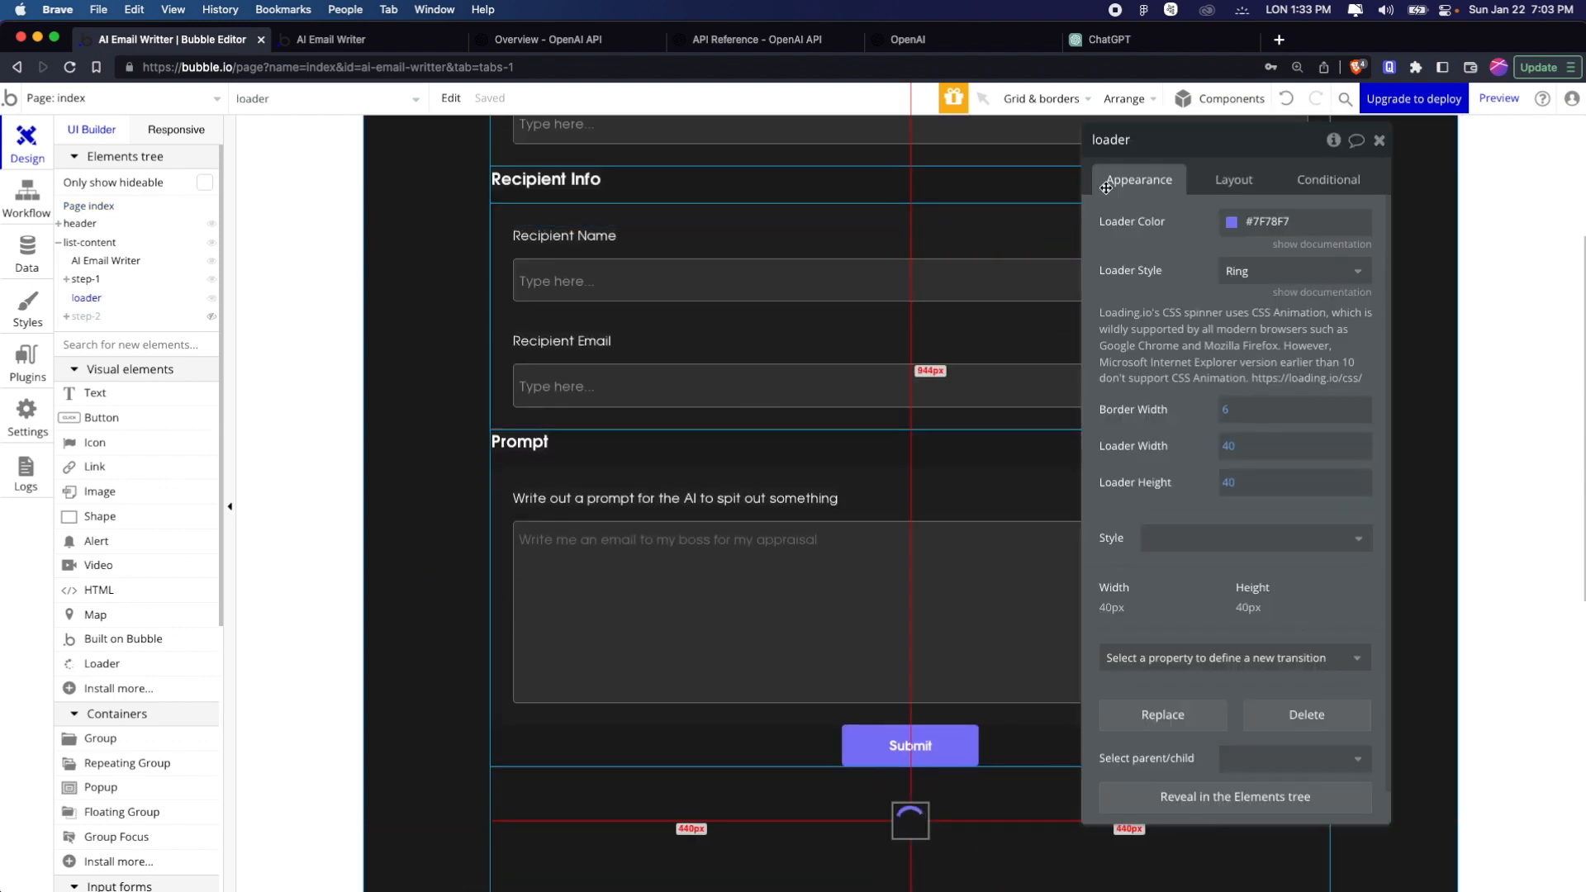
left_click(1327, 179)
left_click(1221, 179)
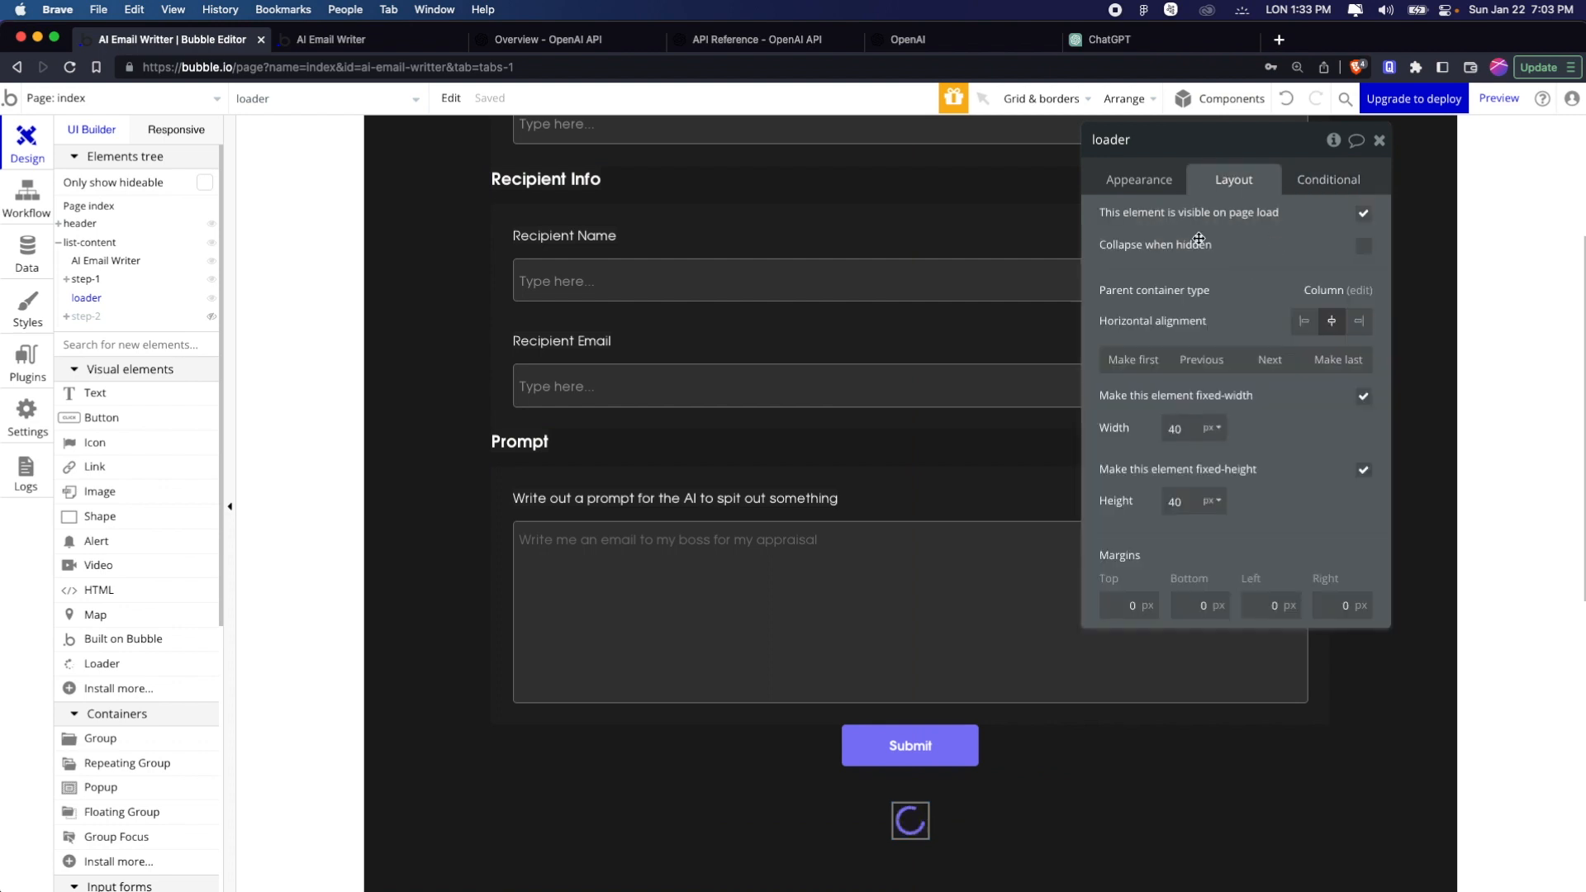
left_click(1363, 213)
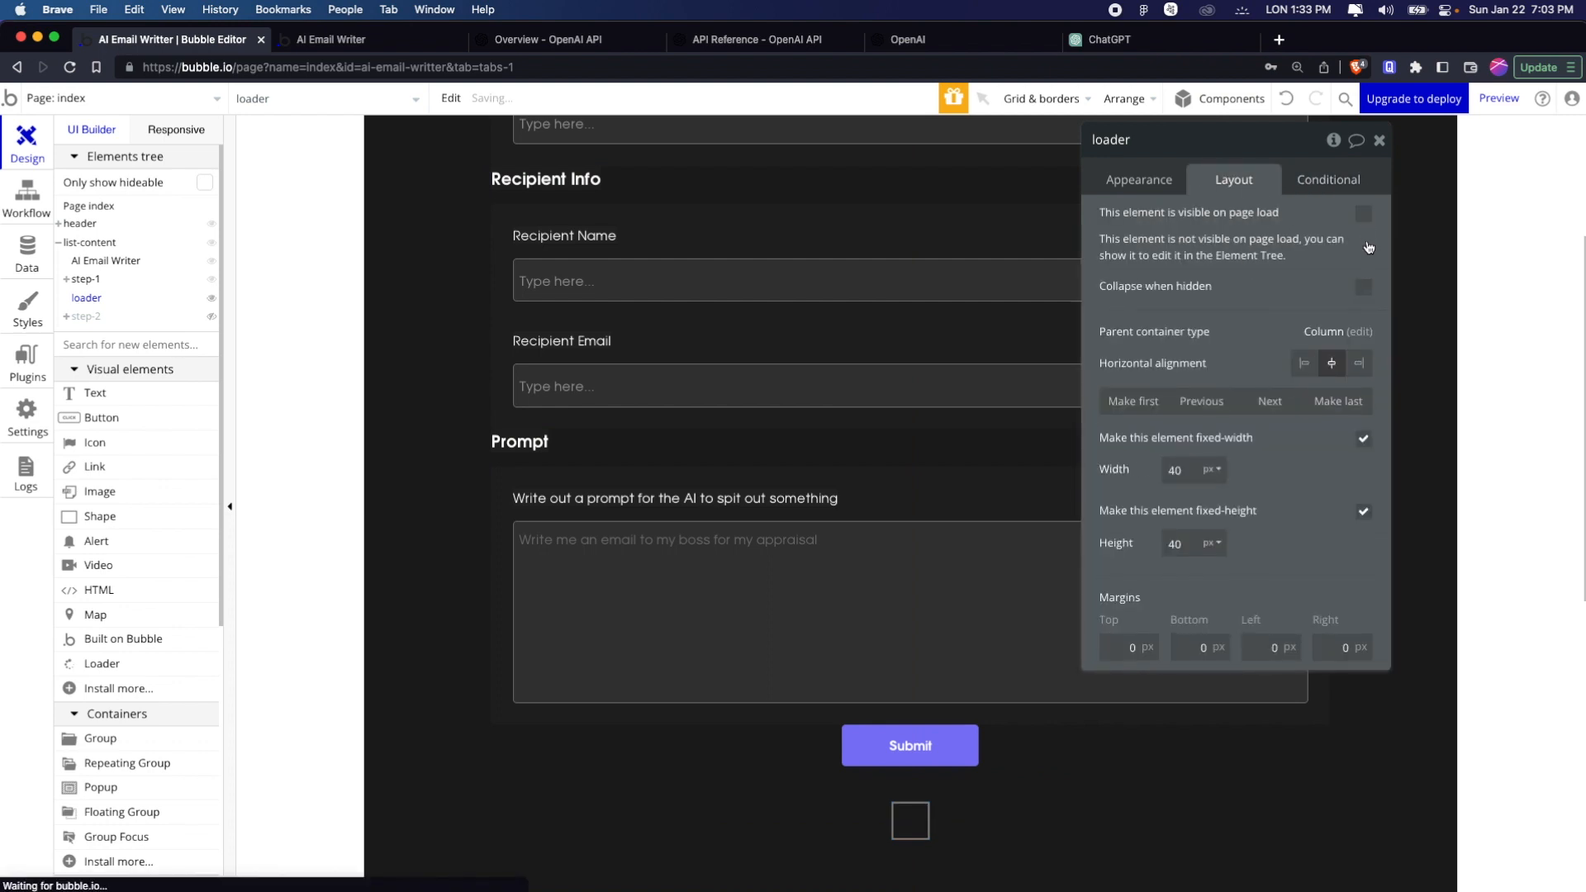
Define a condition on the loader for when index's step is 2
left_click(1337, 183)
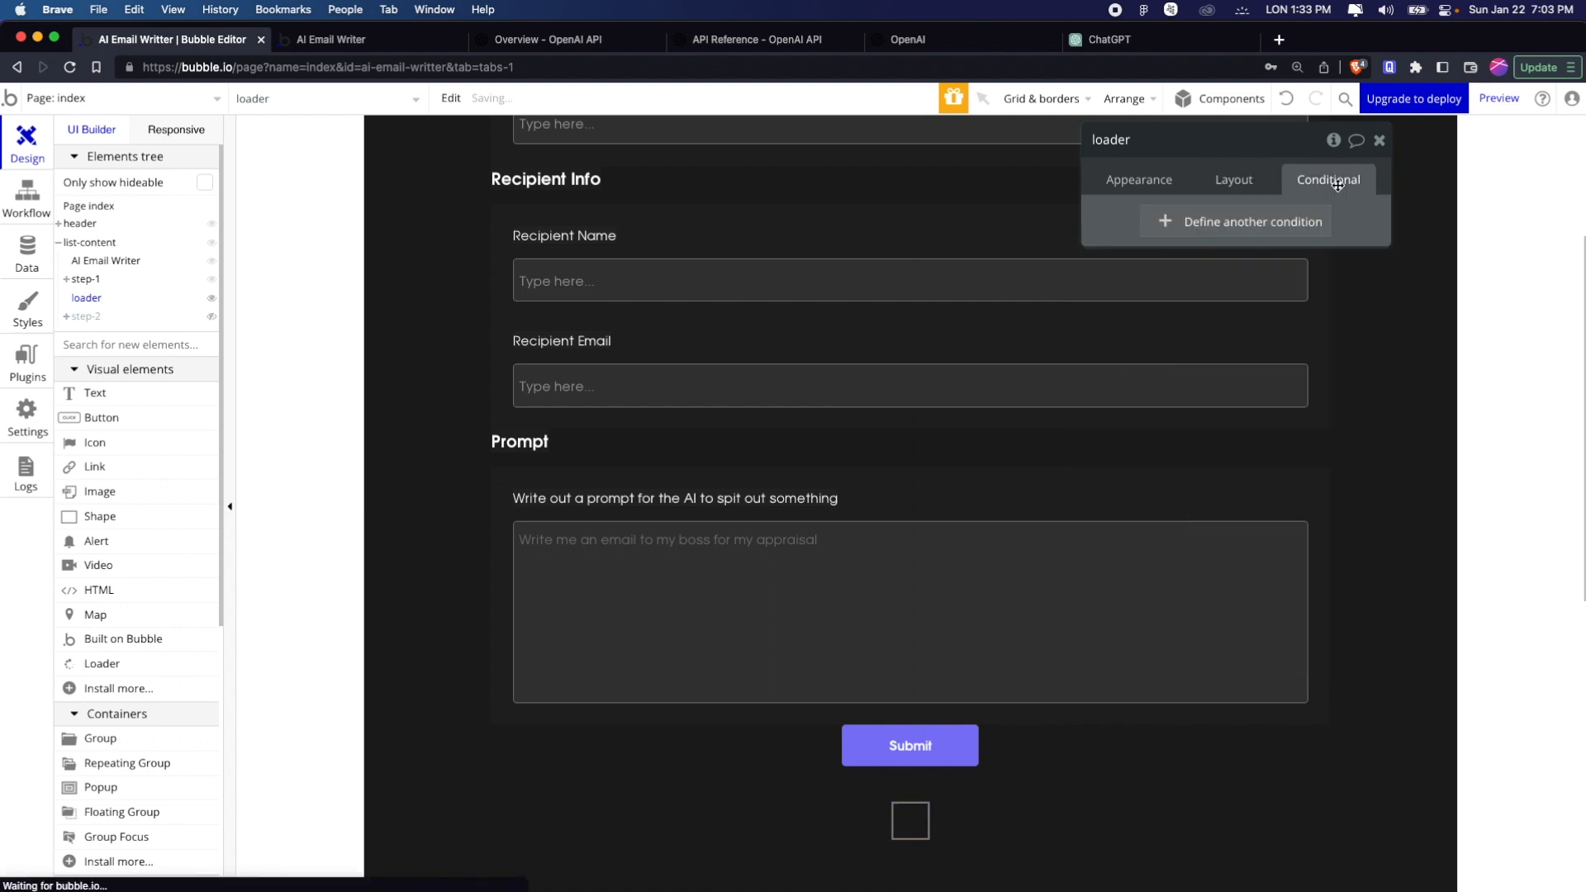
left_click(1280, 222)
left_click(1174, 229)
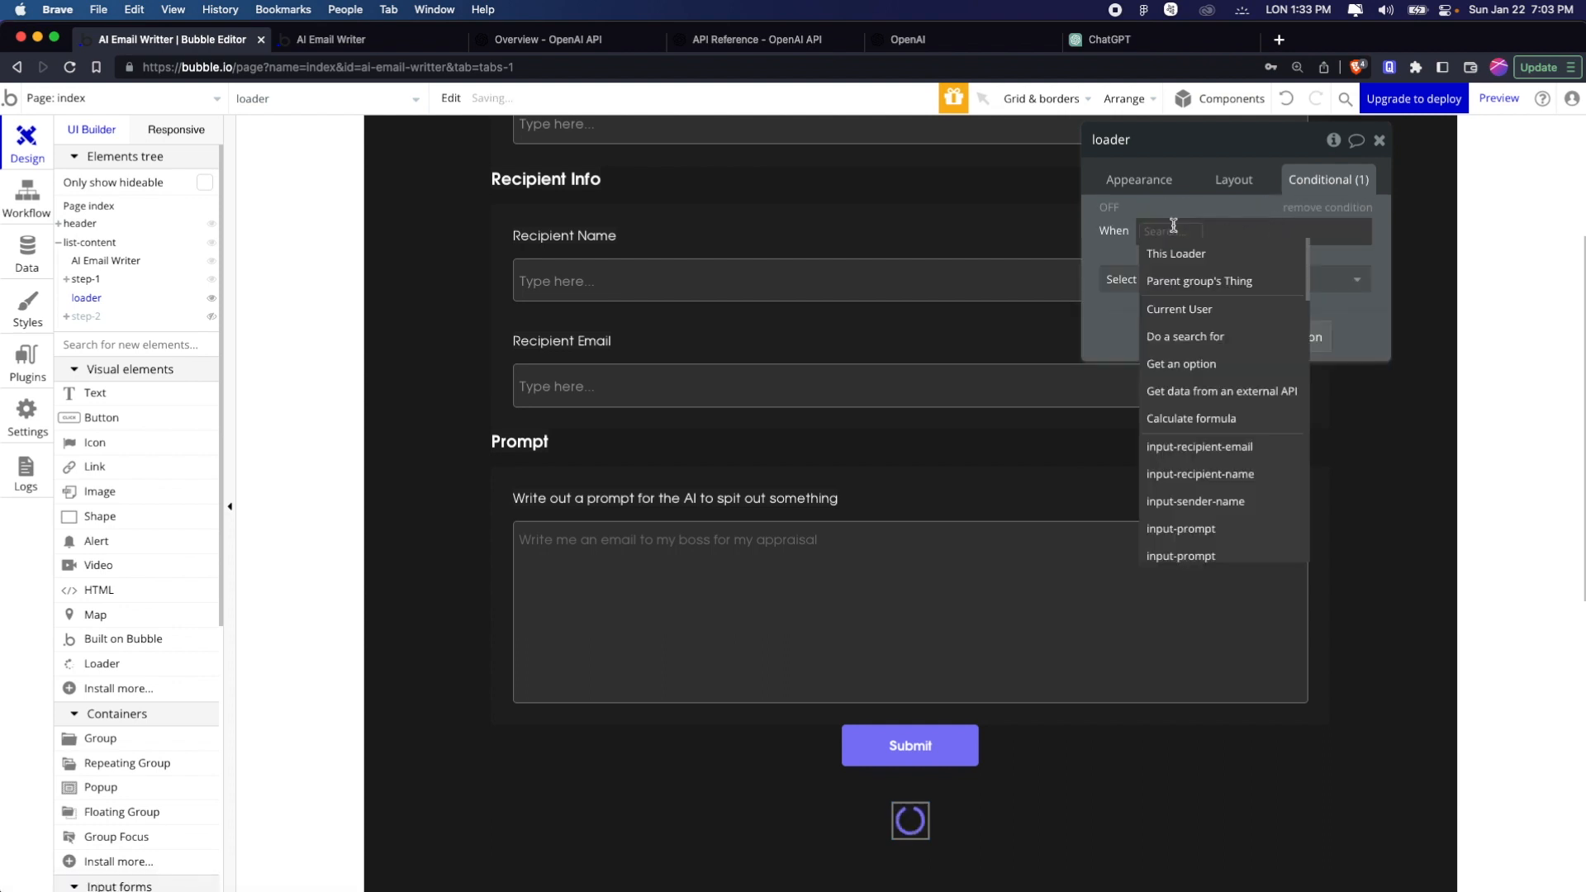
type("index")
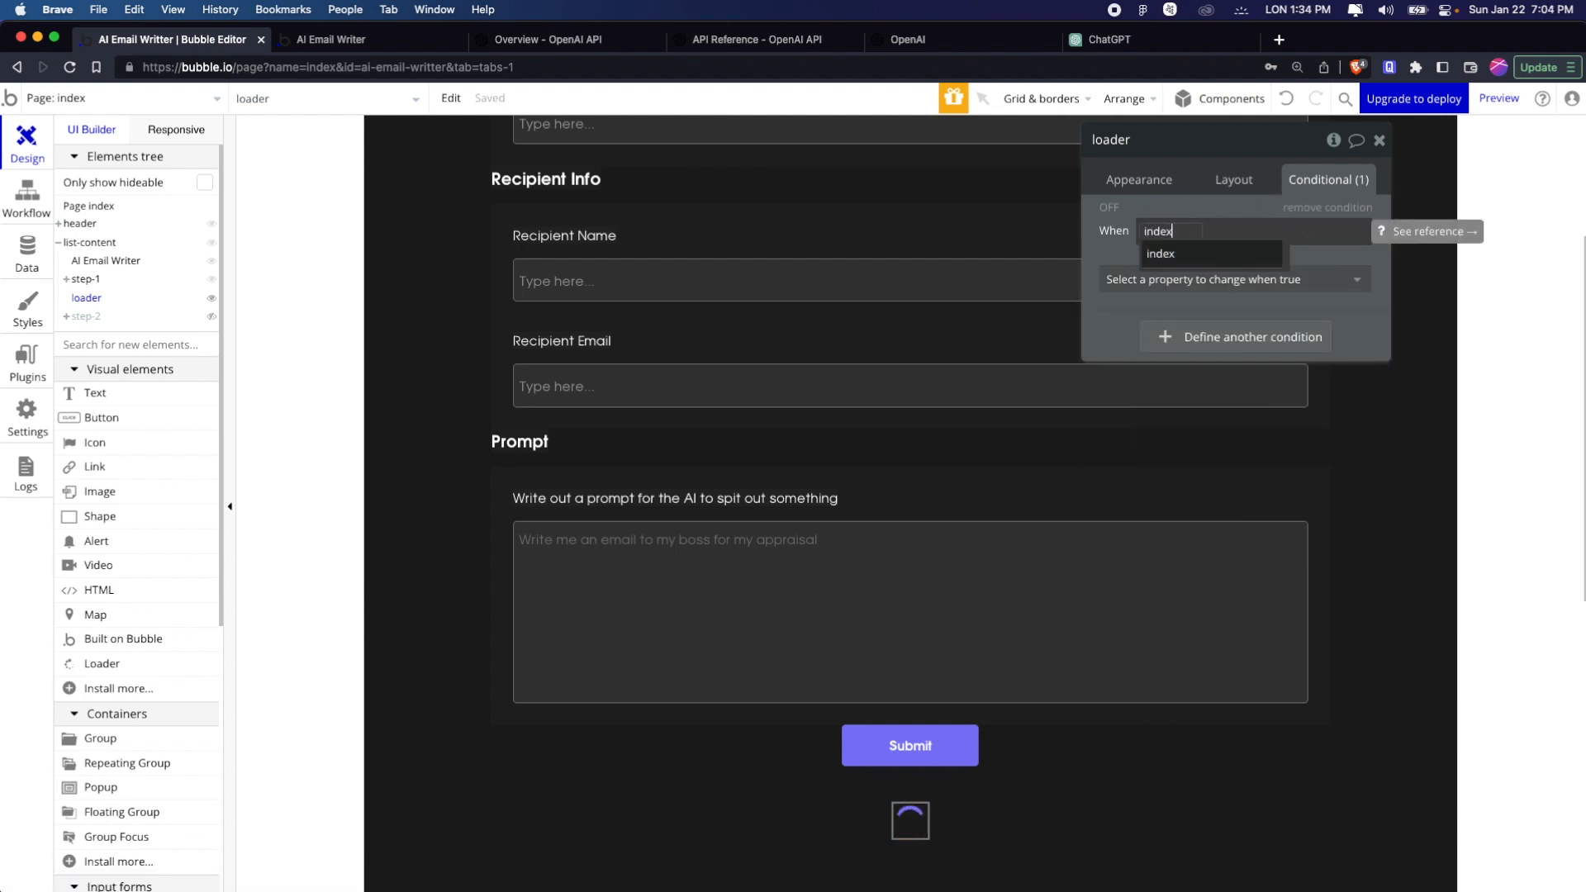
key("Return")
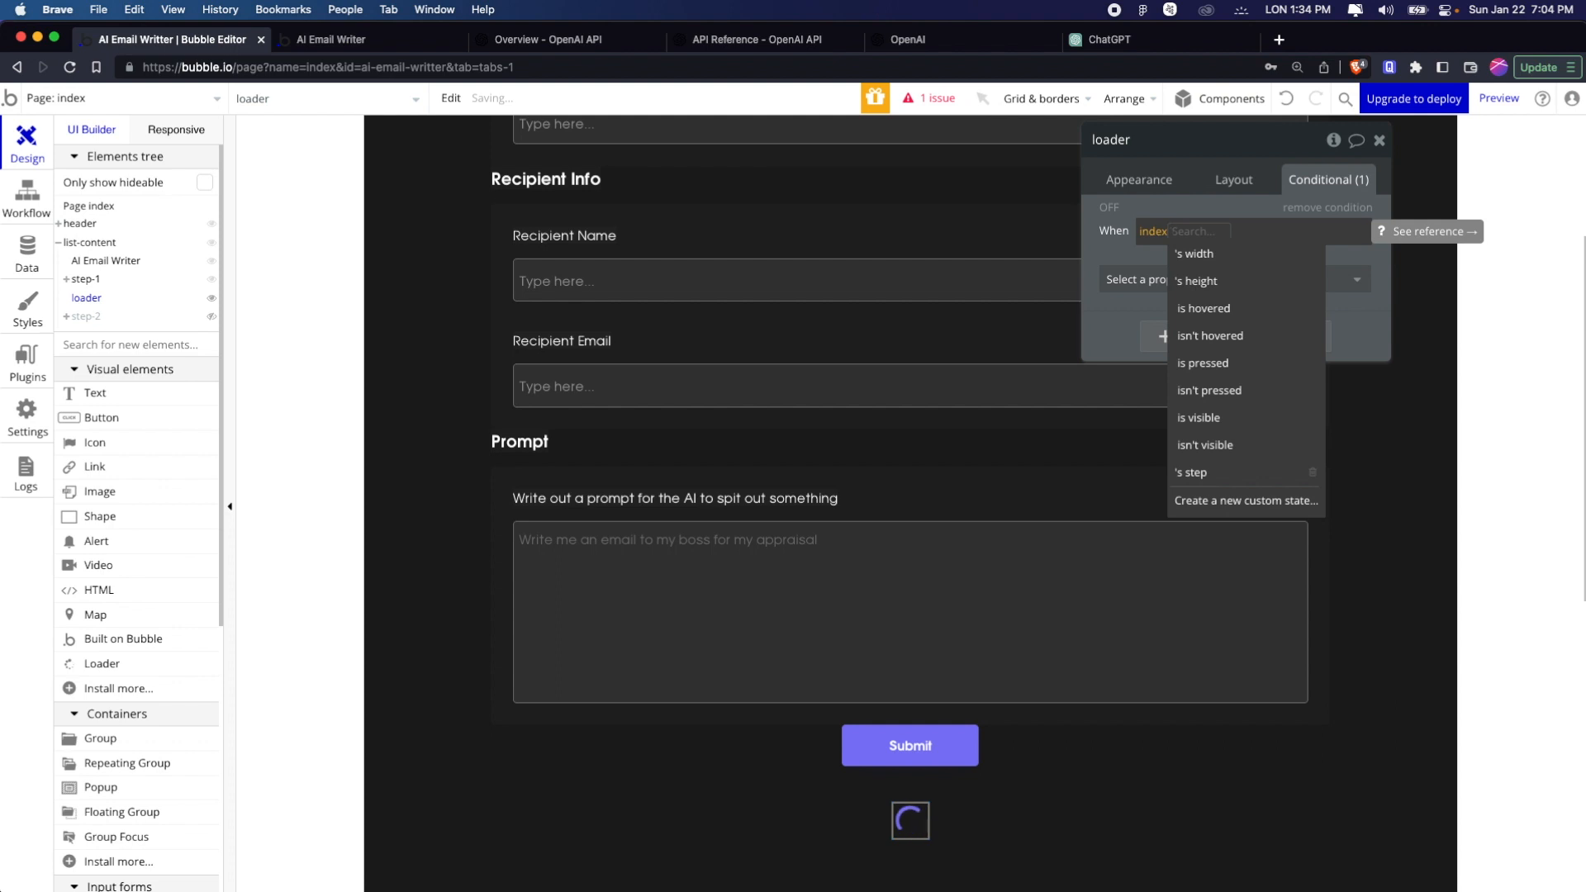
left_click(1194, 471)
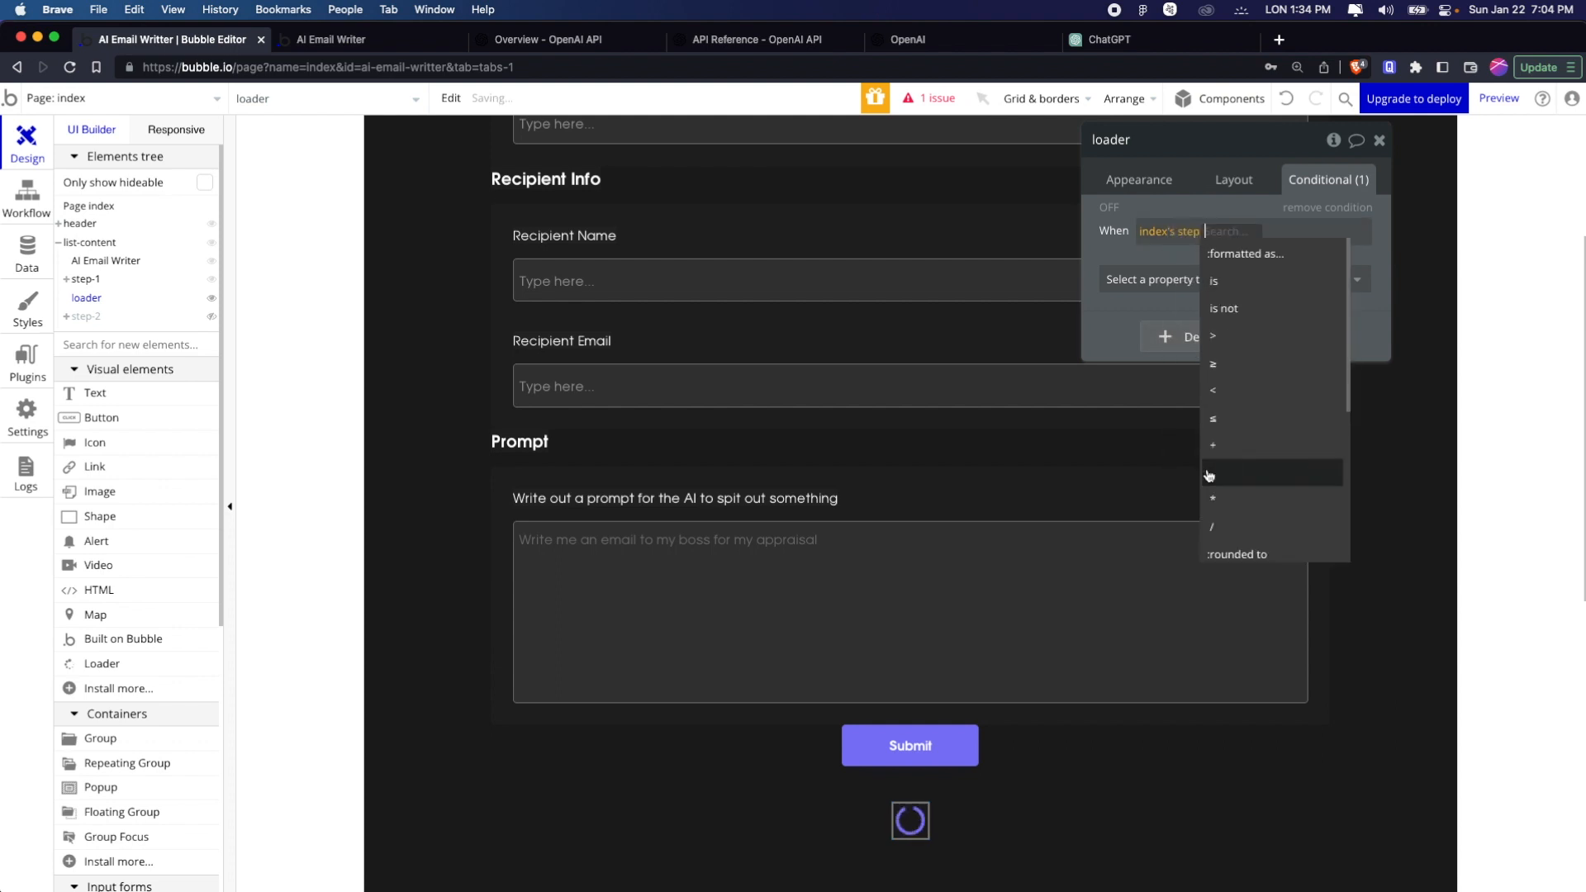
left_click(1247, 284)
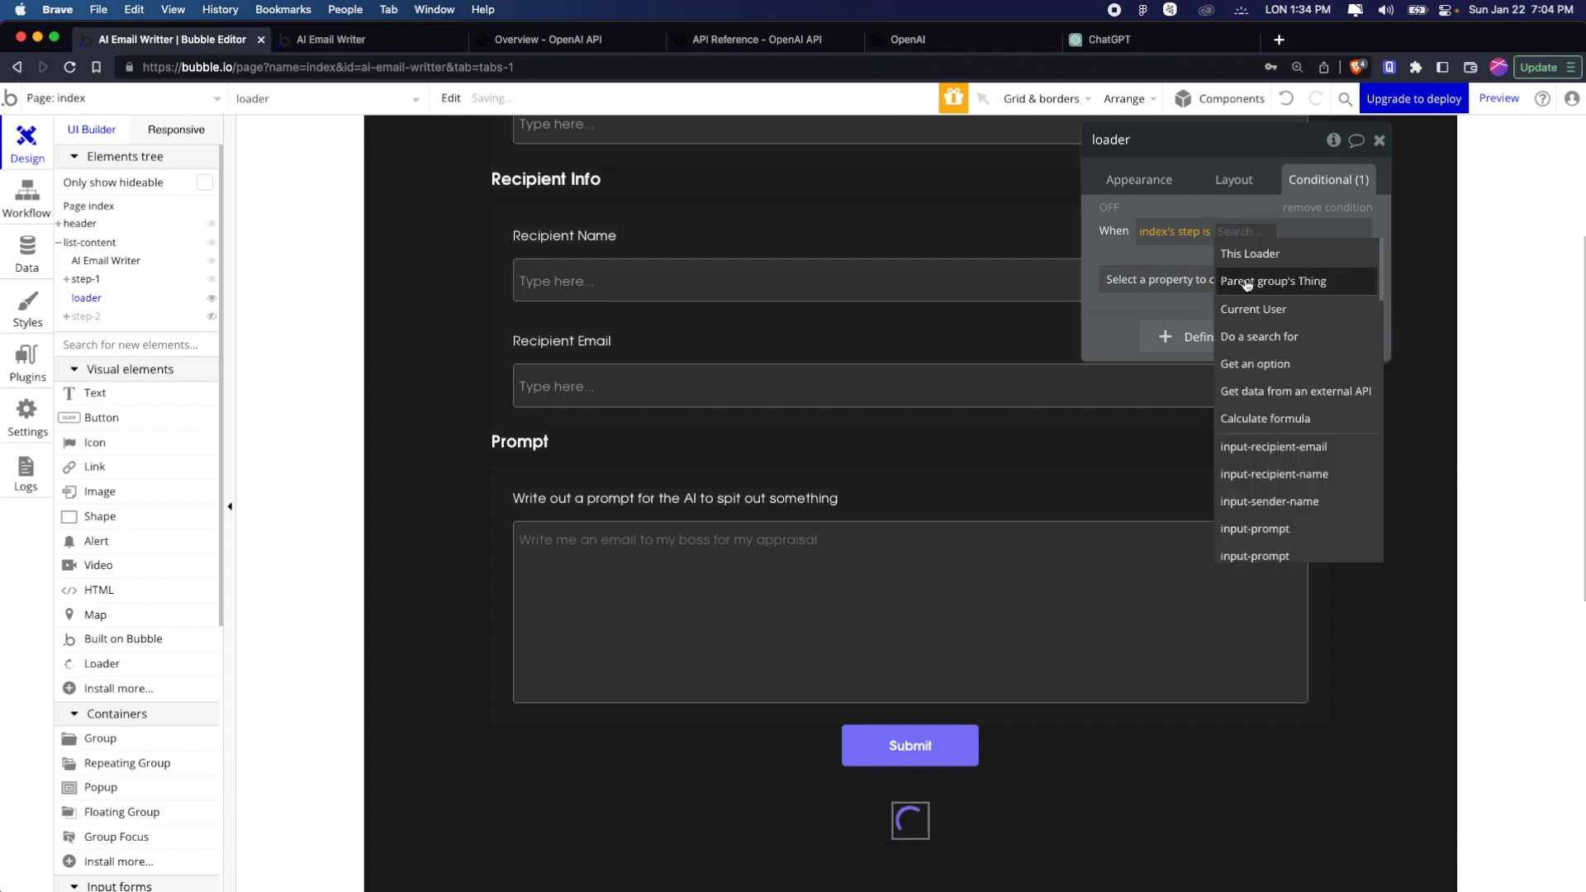
type("2")
key("Return")
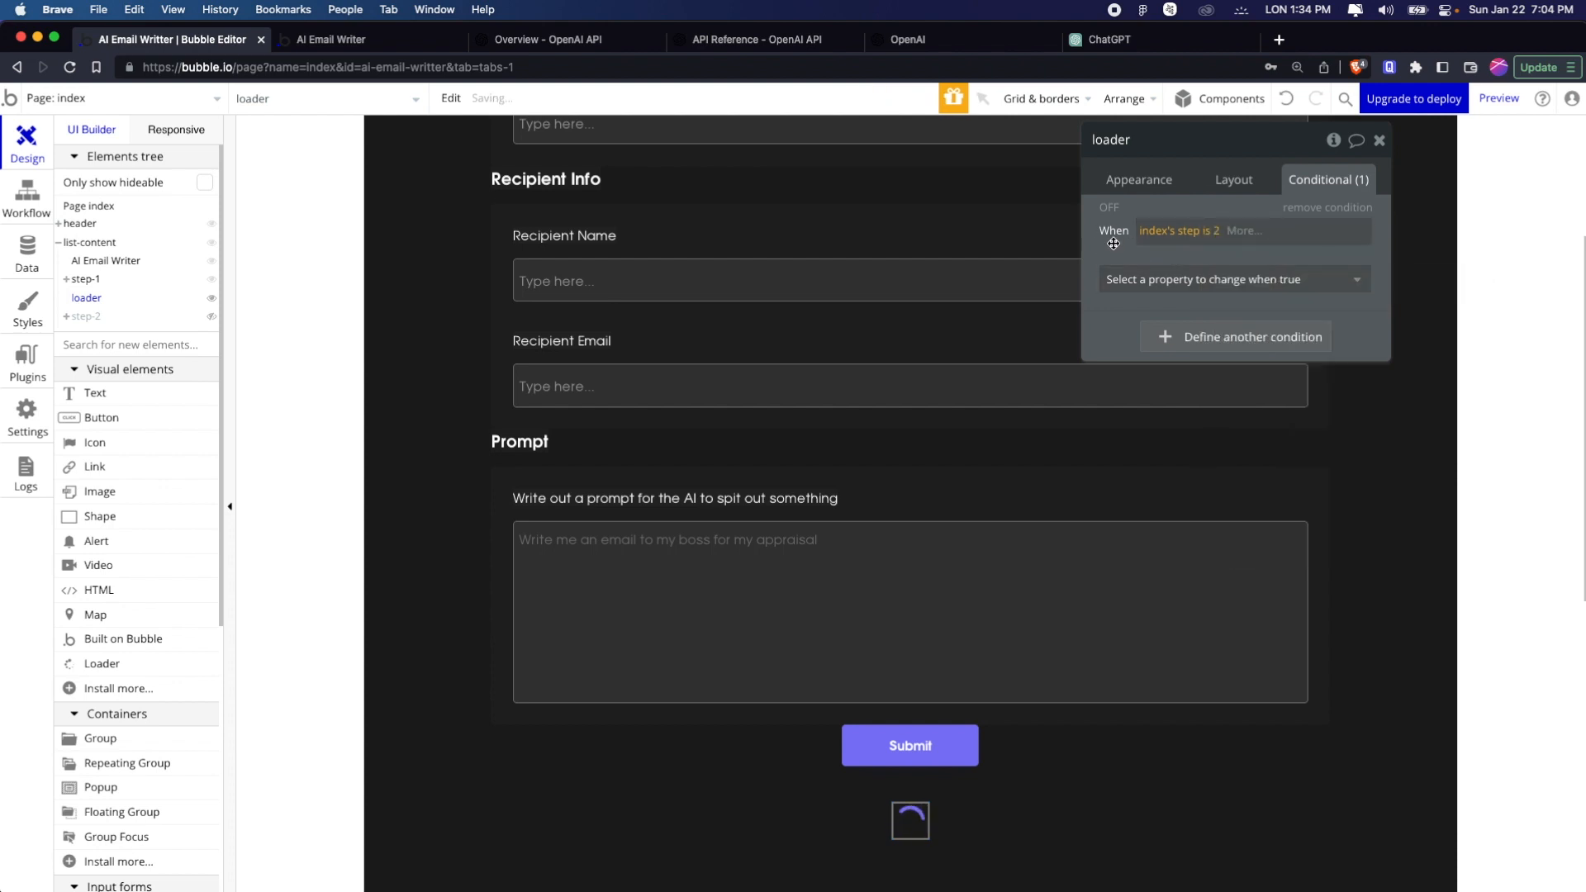
Make the loader visible when its condition is true and close its properties
left_click(1188, 279)
left_click(1197, 335)
left_click(1346, 275)
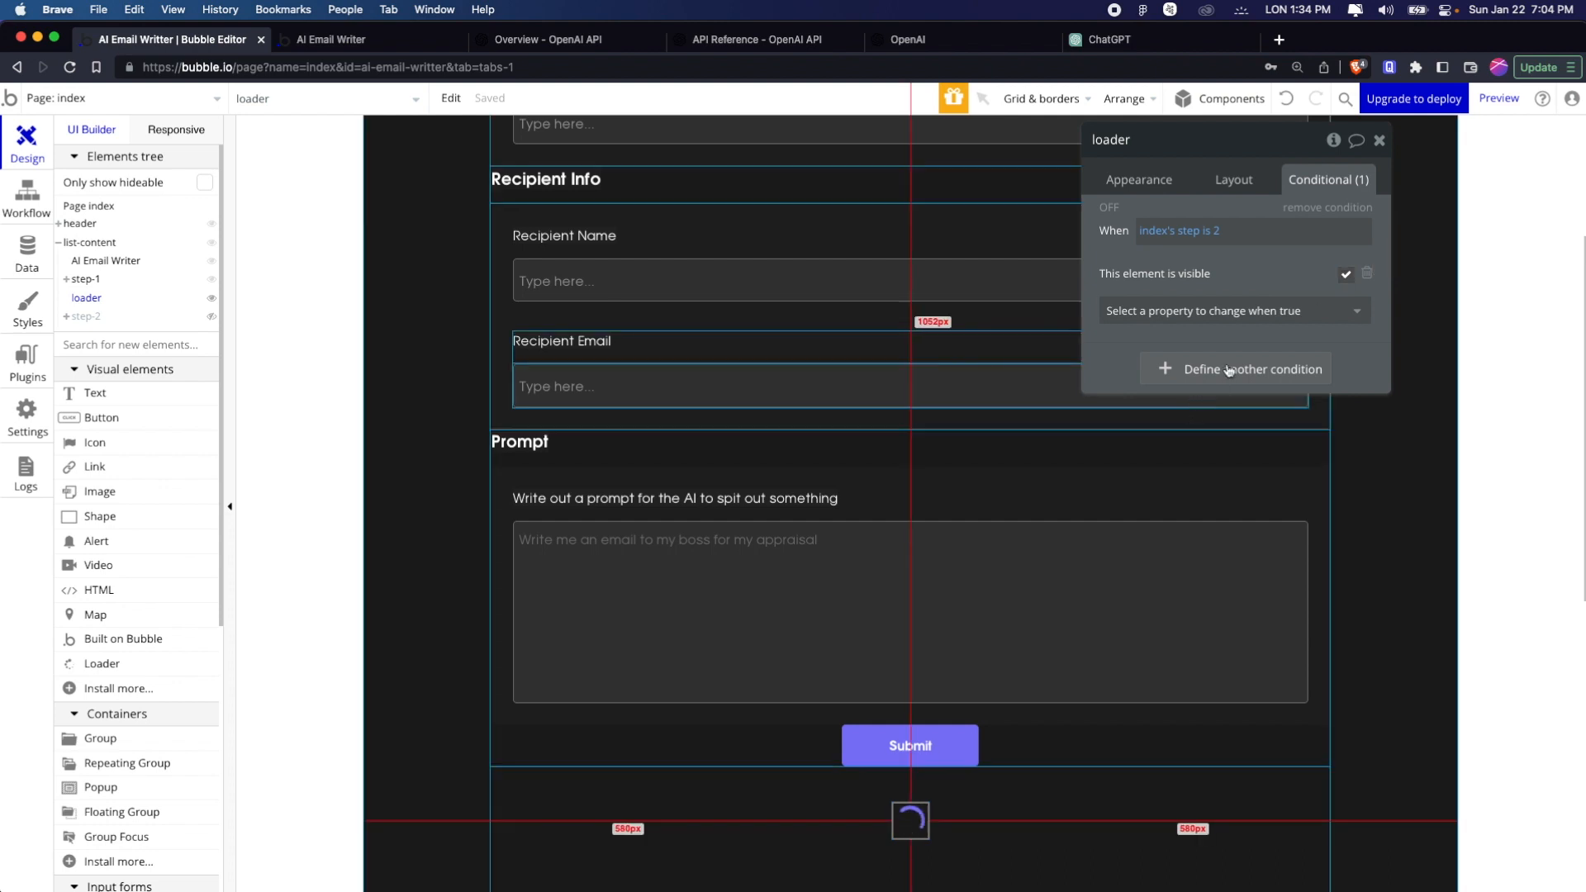
left_click(1380, 142)
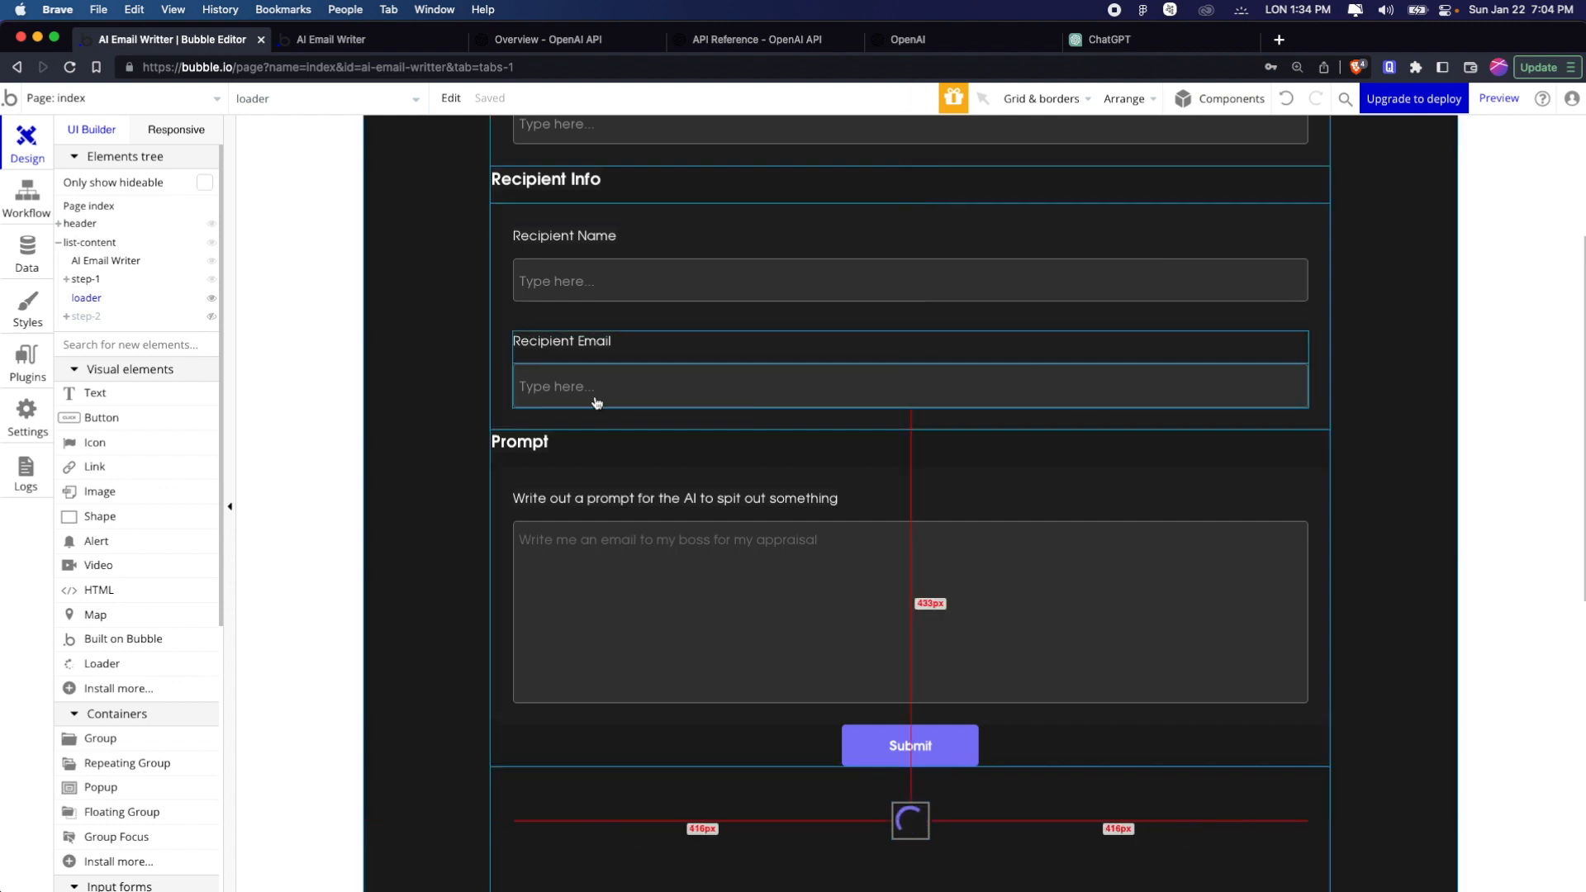
Add a Set state of an element action after the Completions action in the Submit button's workflow
scroll(595, 402, "up", 3)
scroll(595, 401, "down", 1)
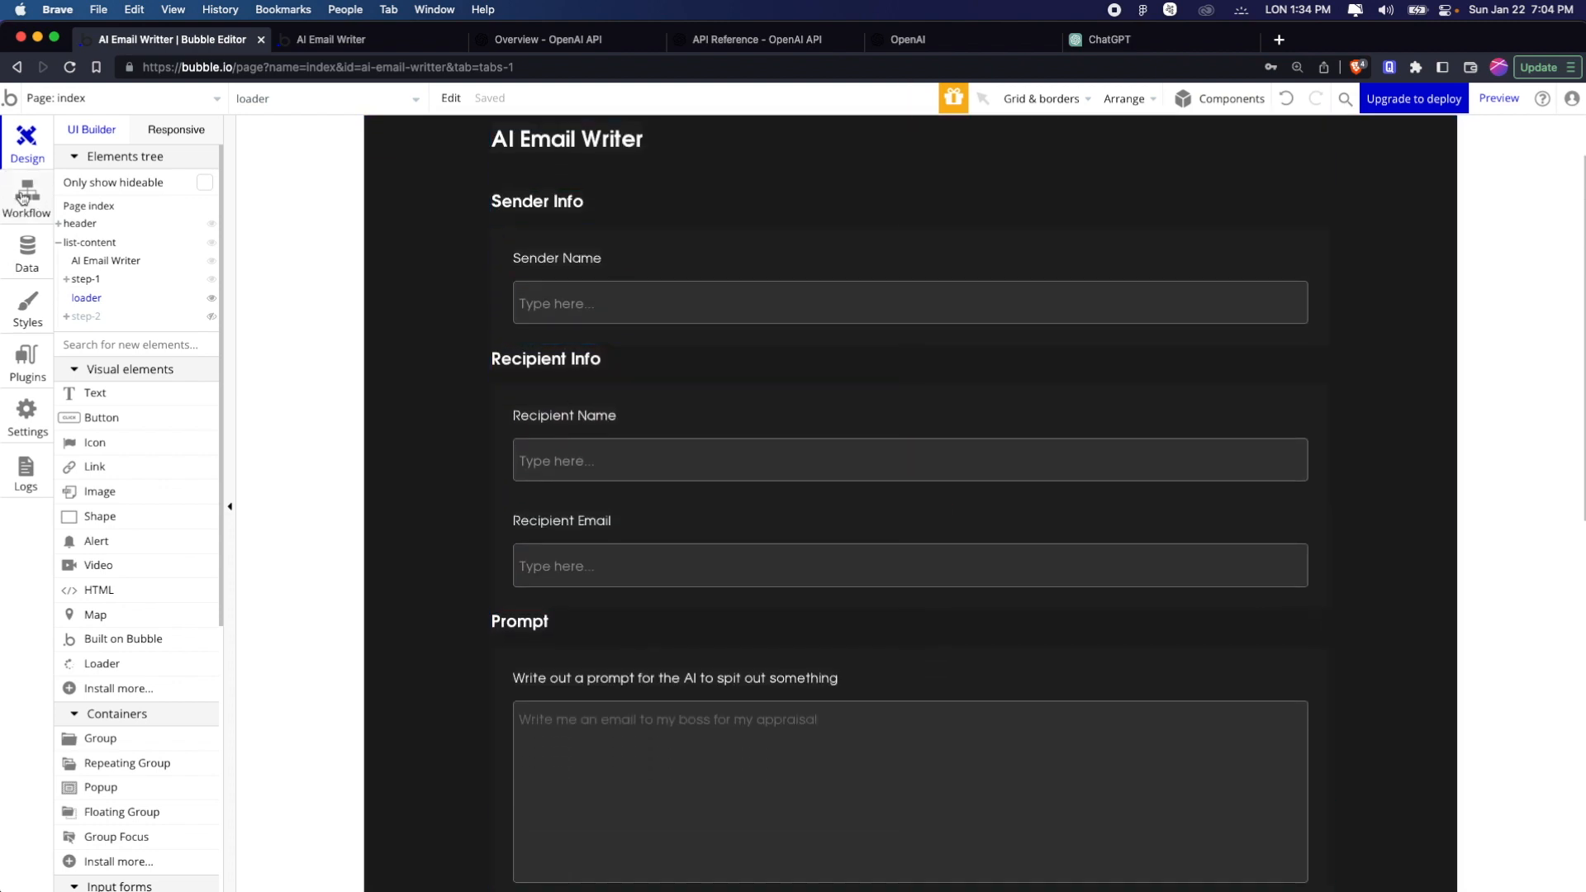
left_click(25, 196)
left_click(402, 325)
type("s")
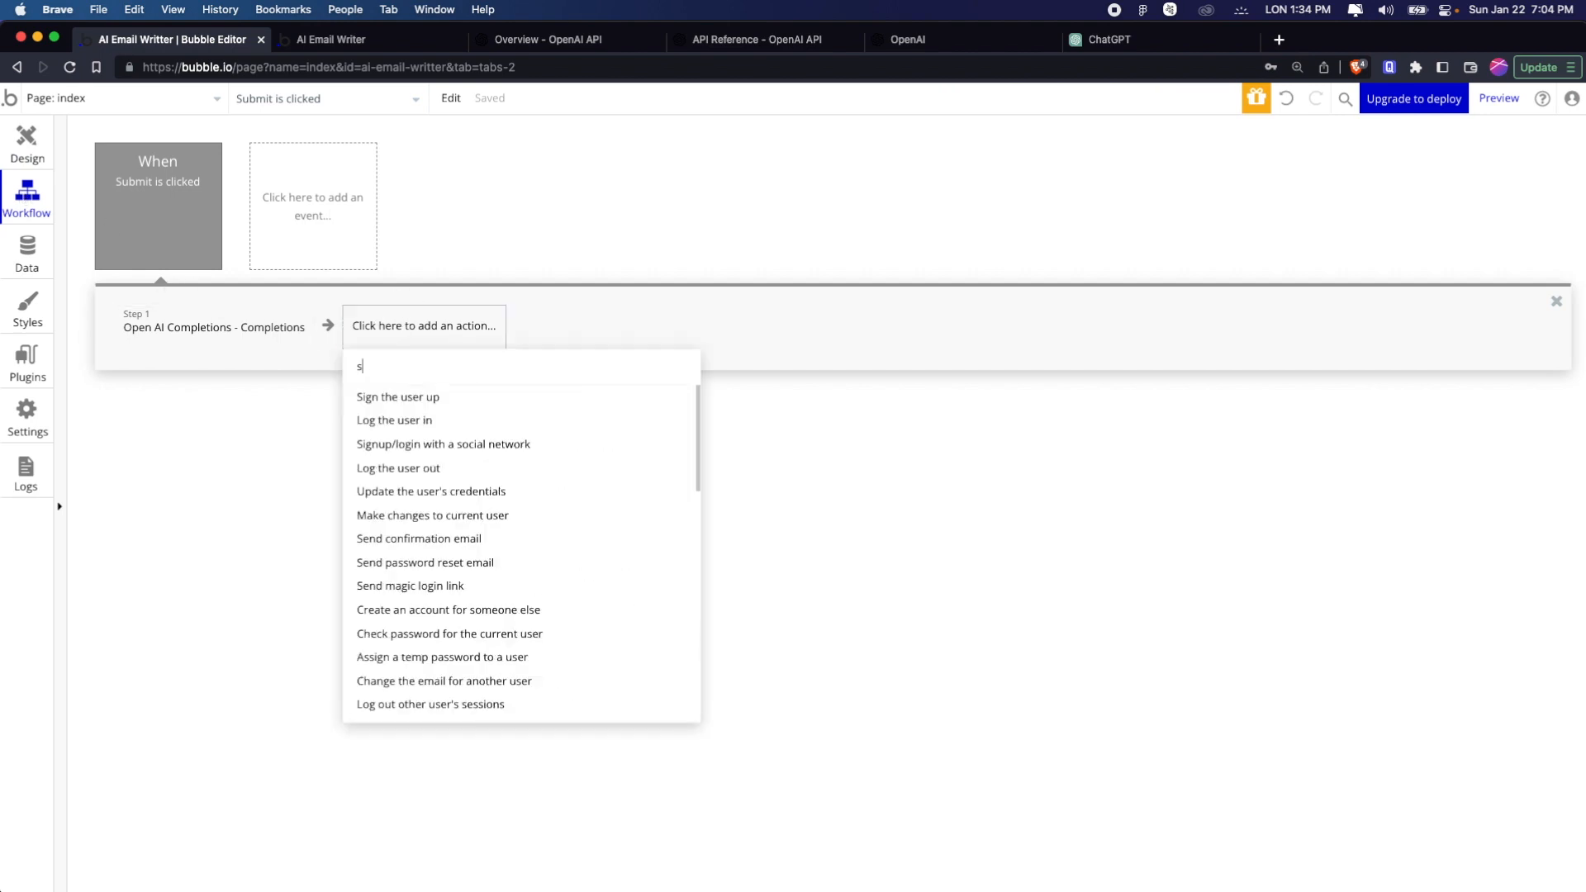
type("et s")
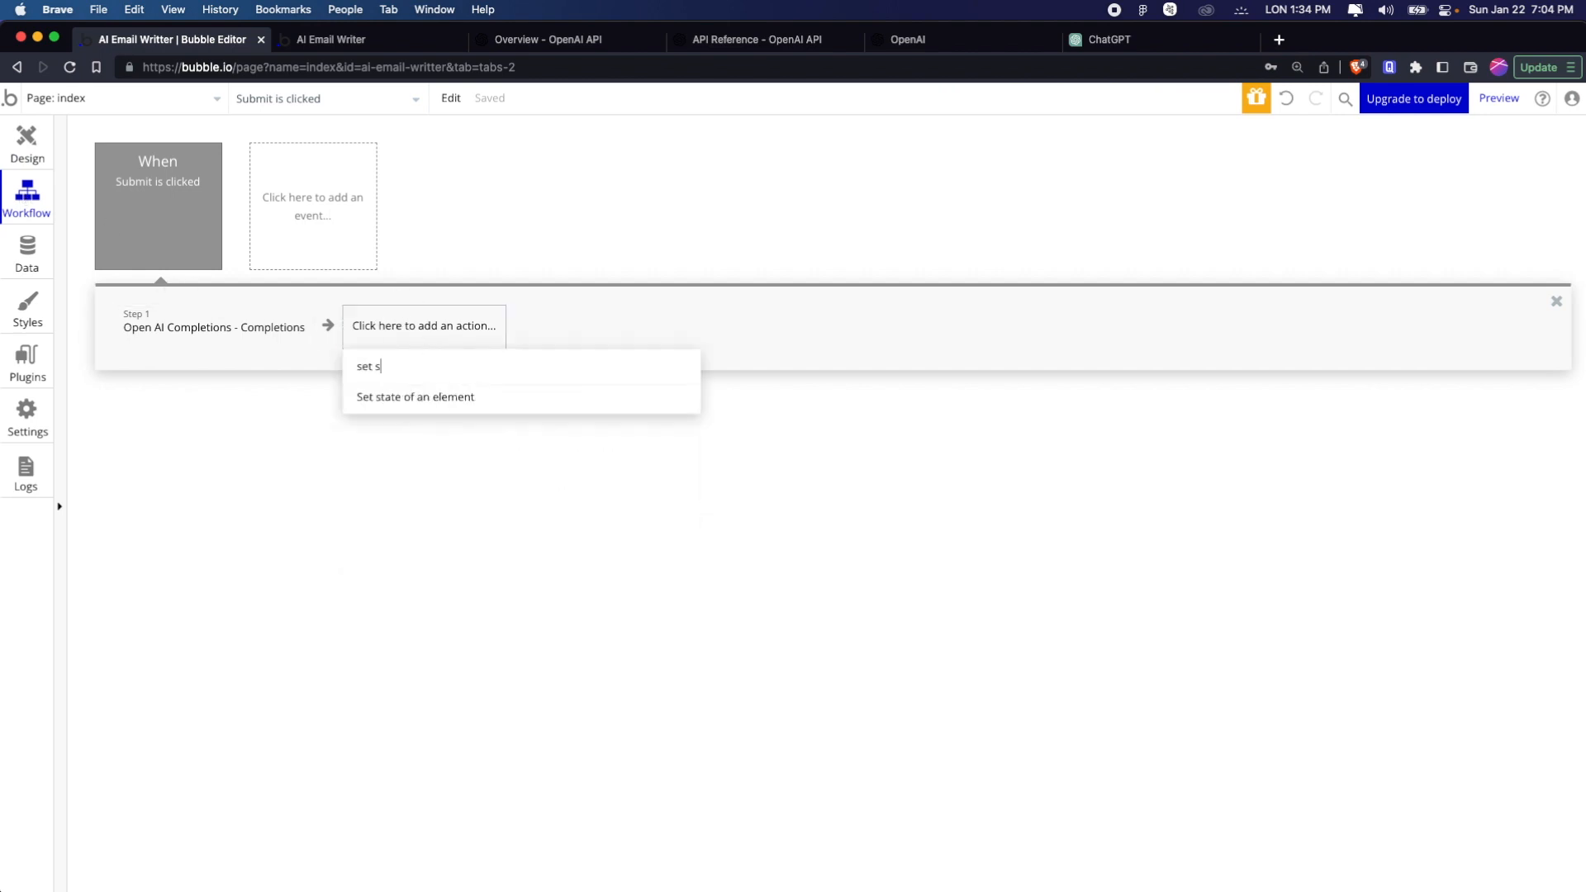
left_click(470, 397)
Configure the Set state action to set the index element's step state to 2
left_click(1245, 202)
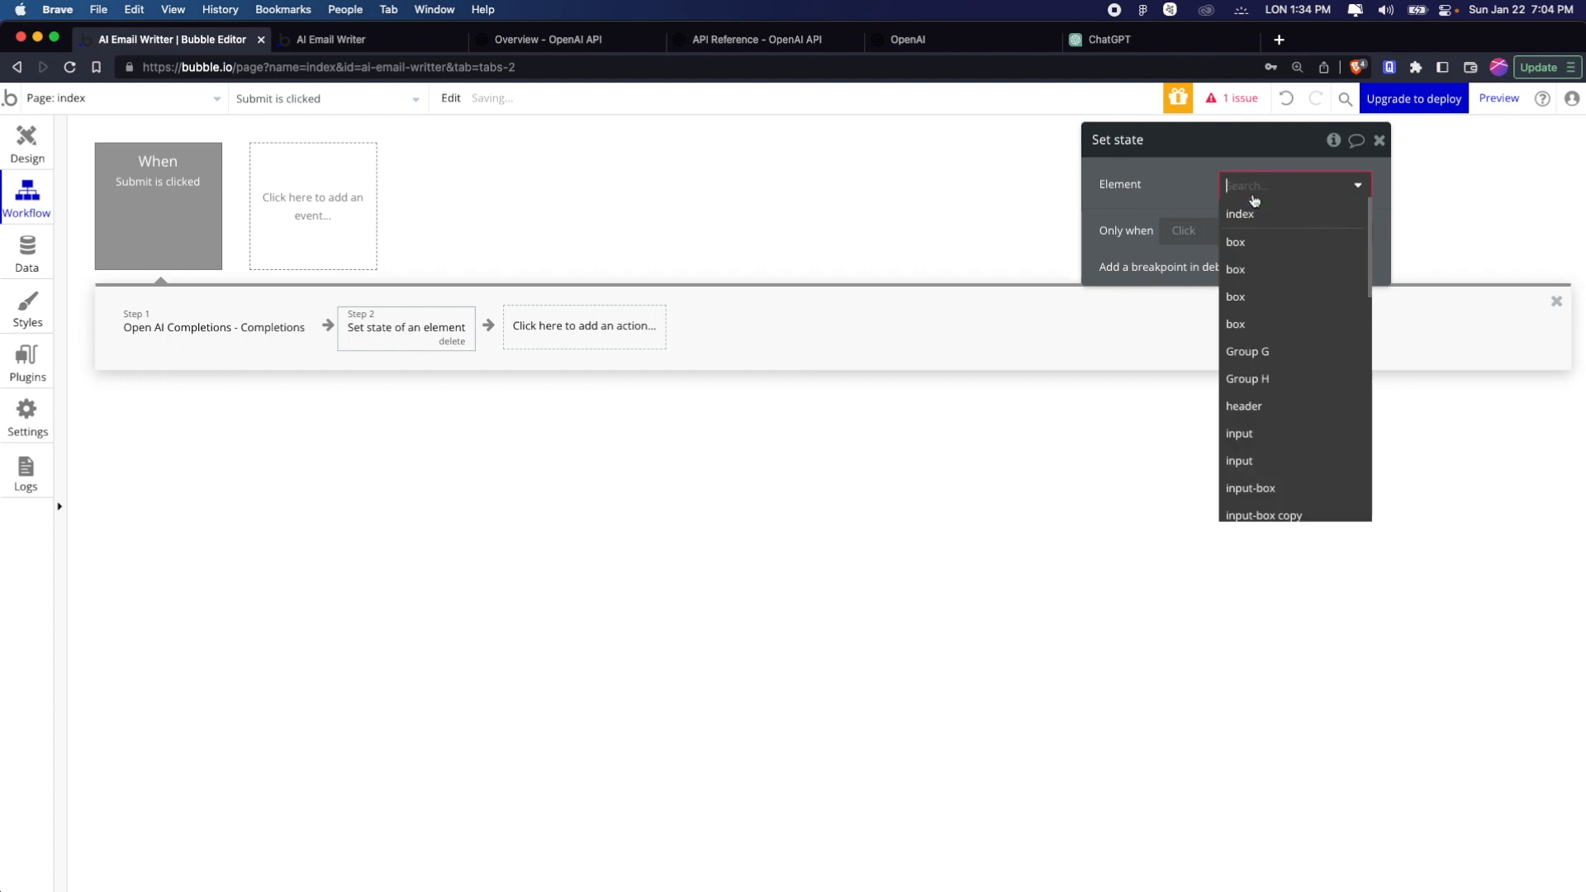
left_click(1246, 212)
left_click(1248, 221)
left_click(1261, 246)
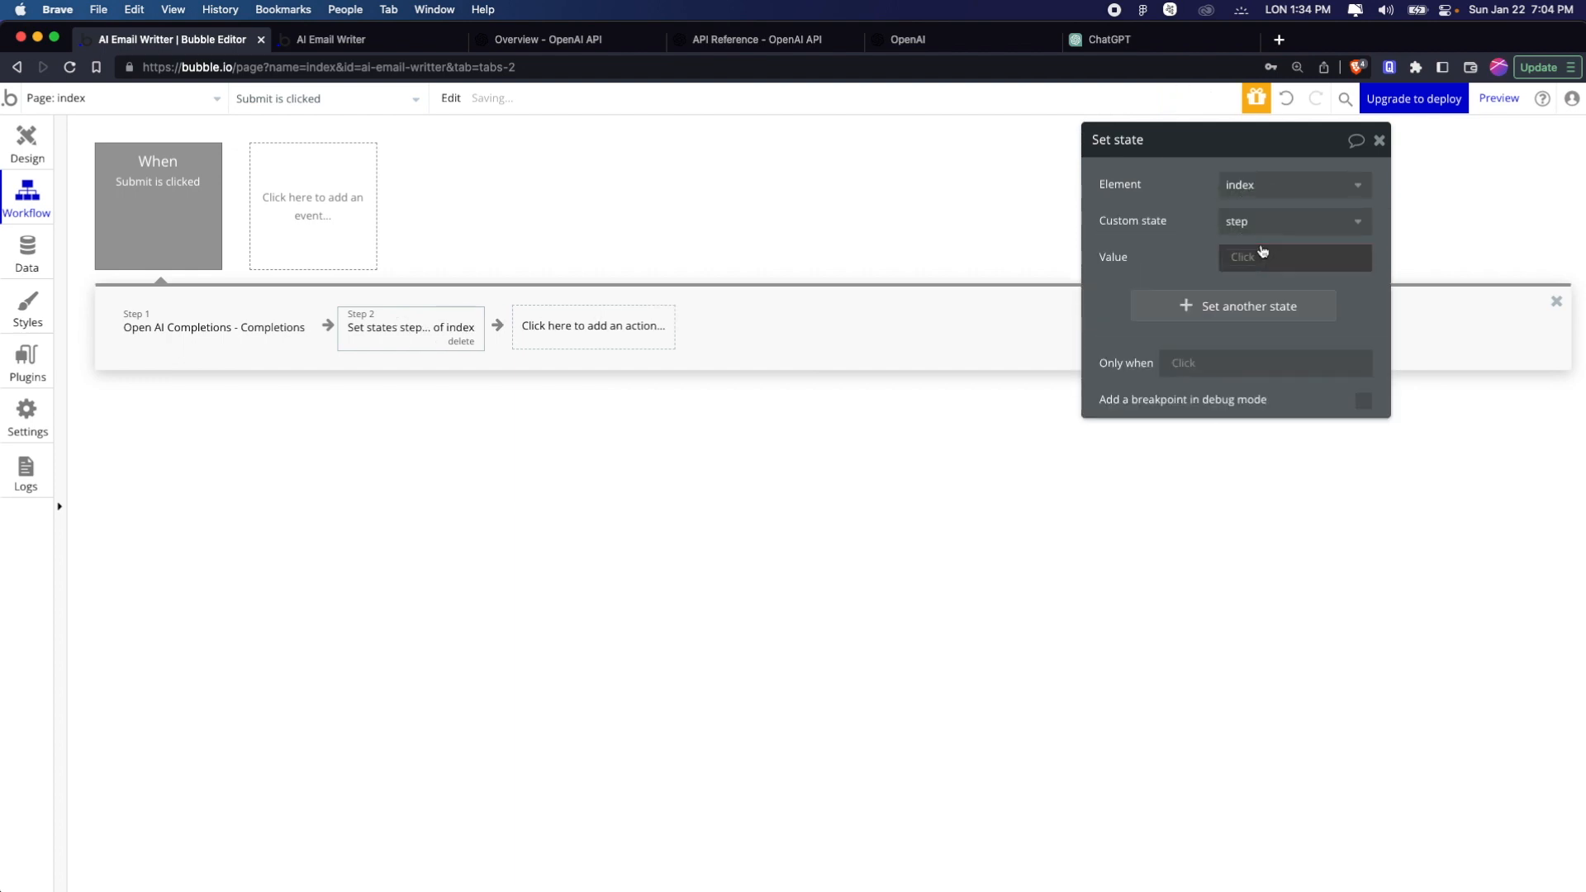
left_click(1261, 253)
type("2")
left_click(1150, 250)
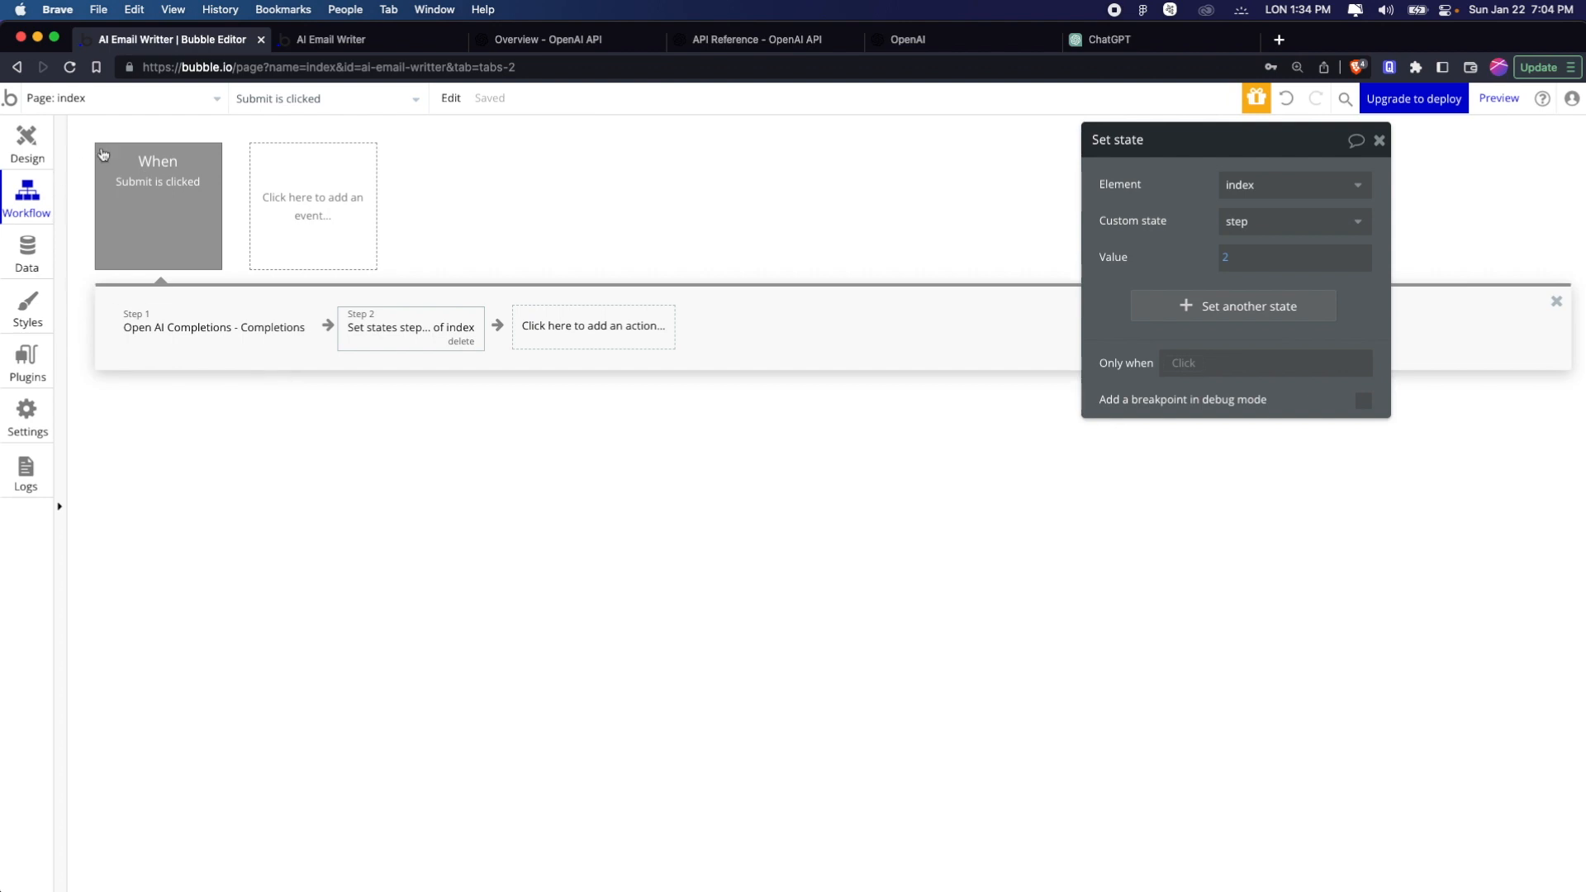
Reload the AI Email Writer preview, look over the form and generated content section, and return to the Bubble editor
left_click(348, 39)
key("super+r")
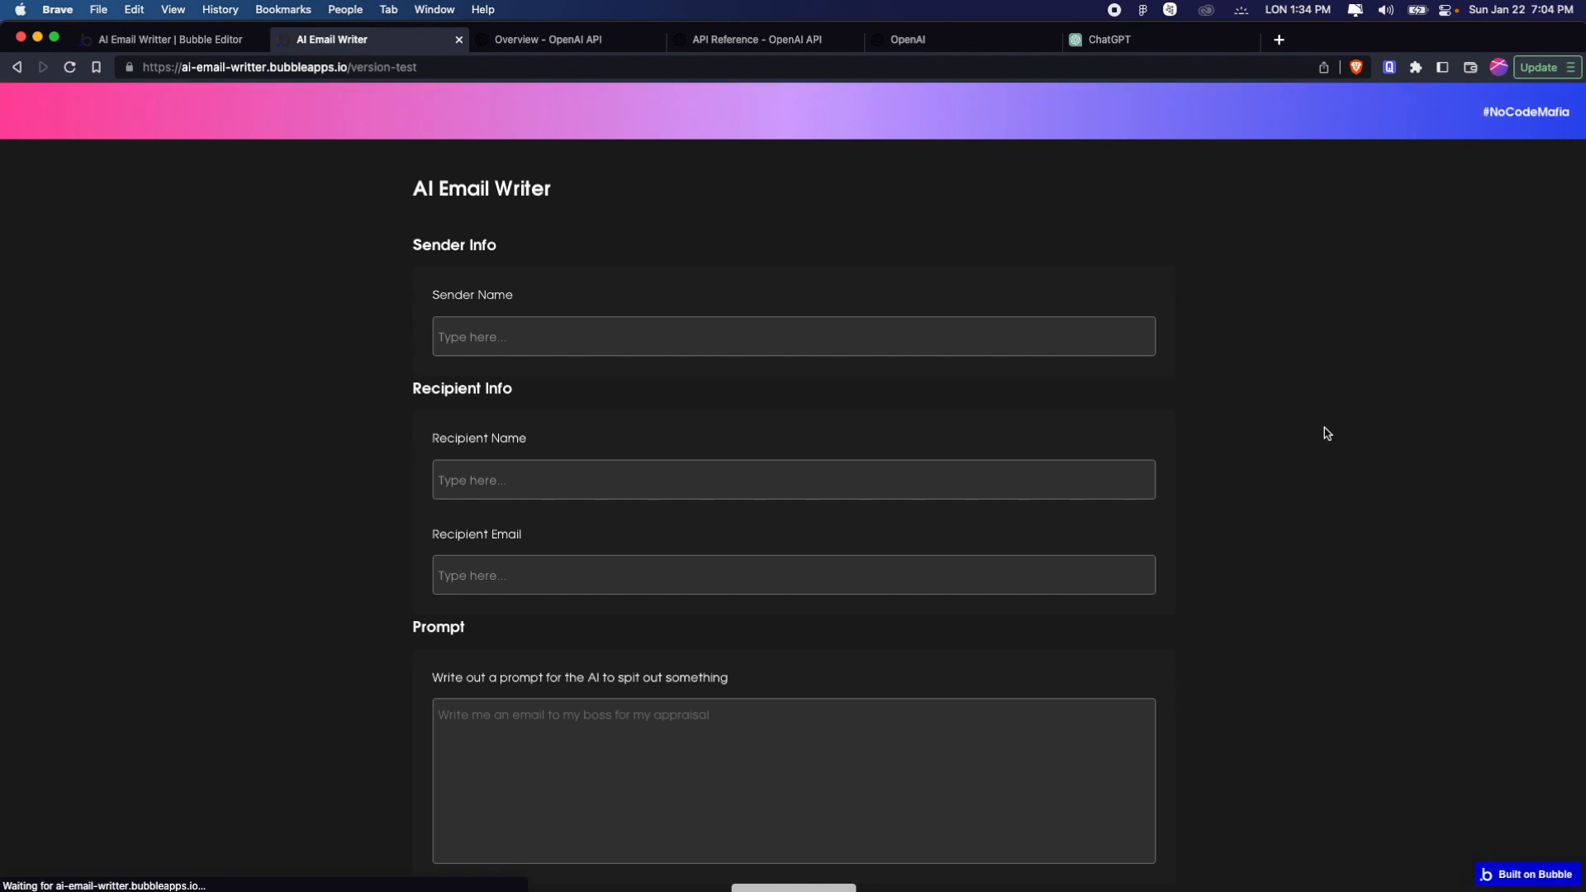
scroll(1086, 523, "down", 7)
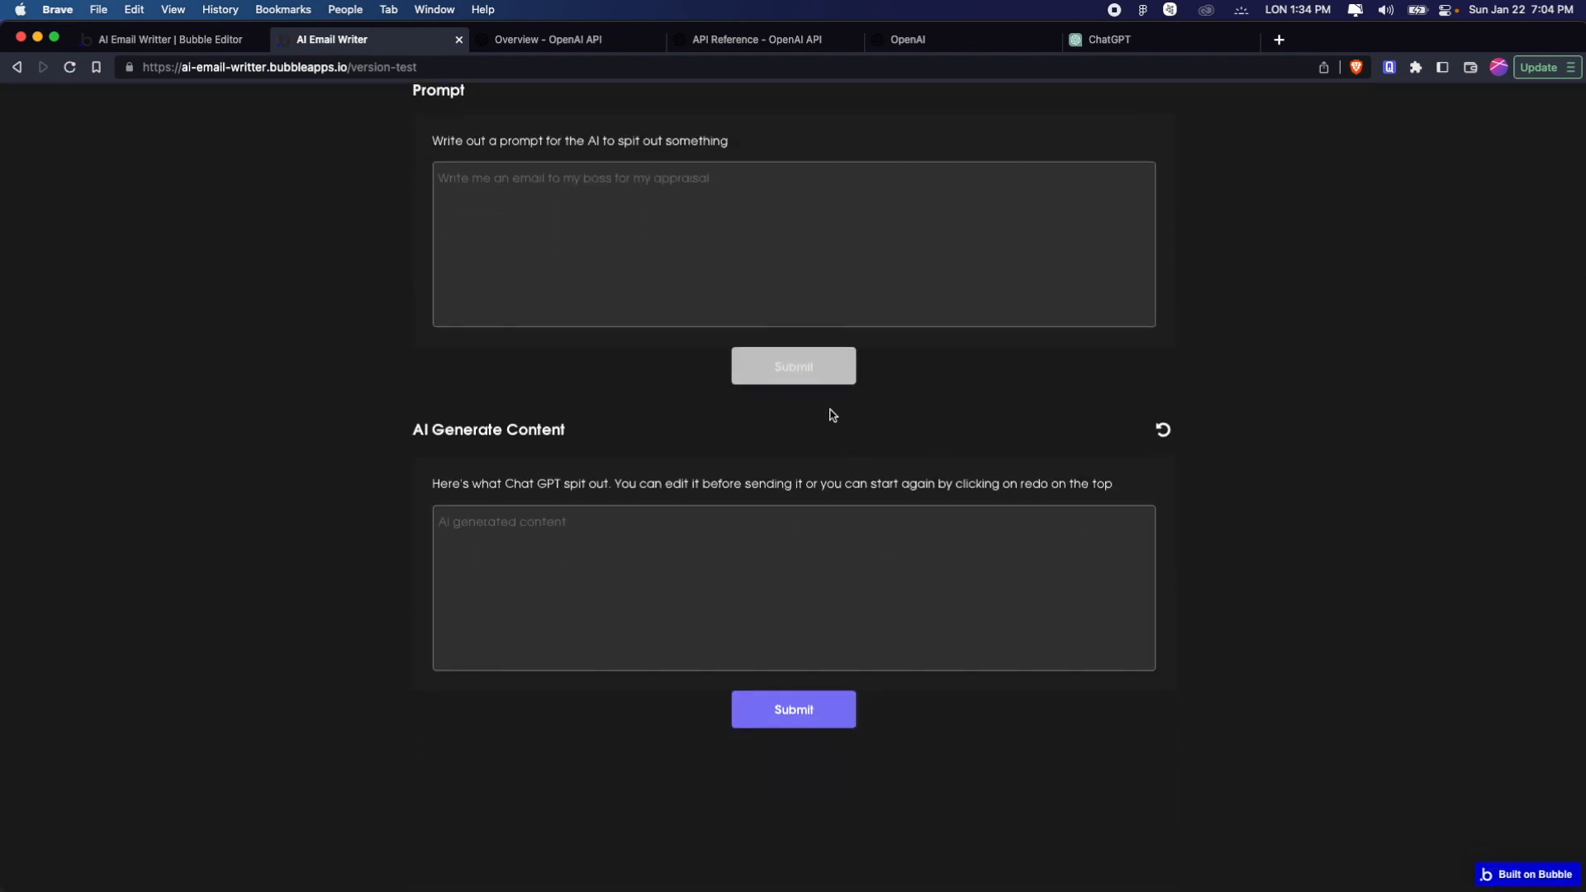
scroll(831, 415, "up", 7)
left_click(201, 33)
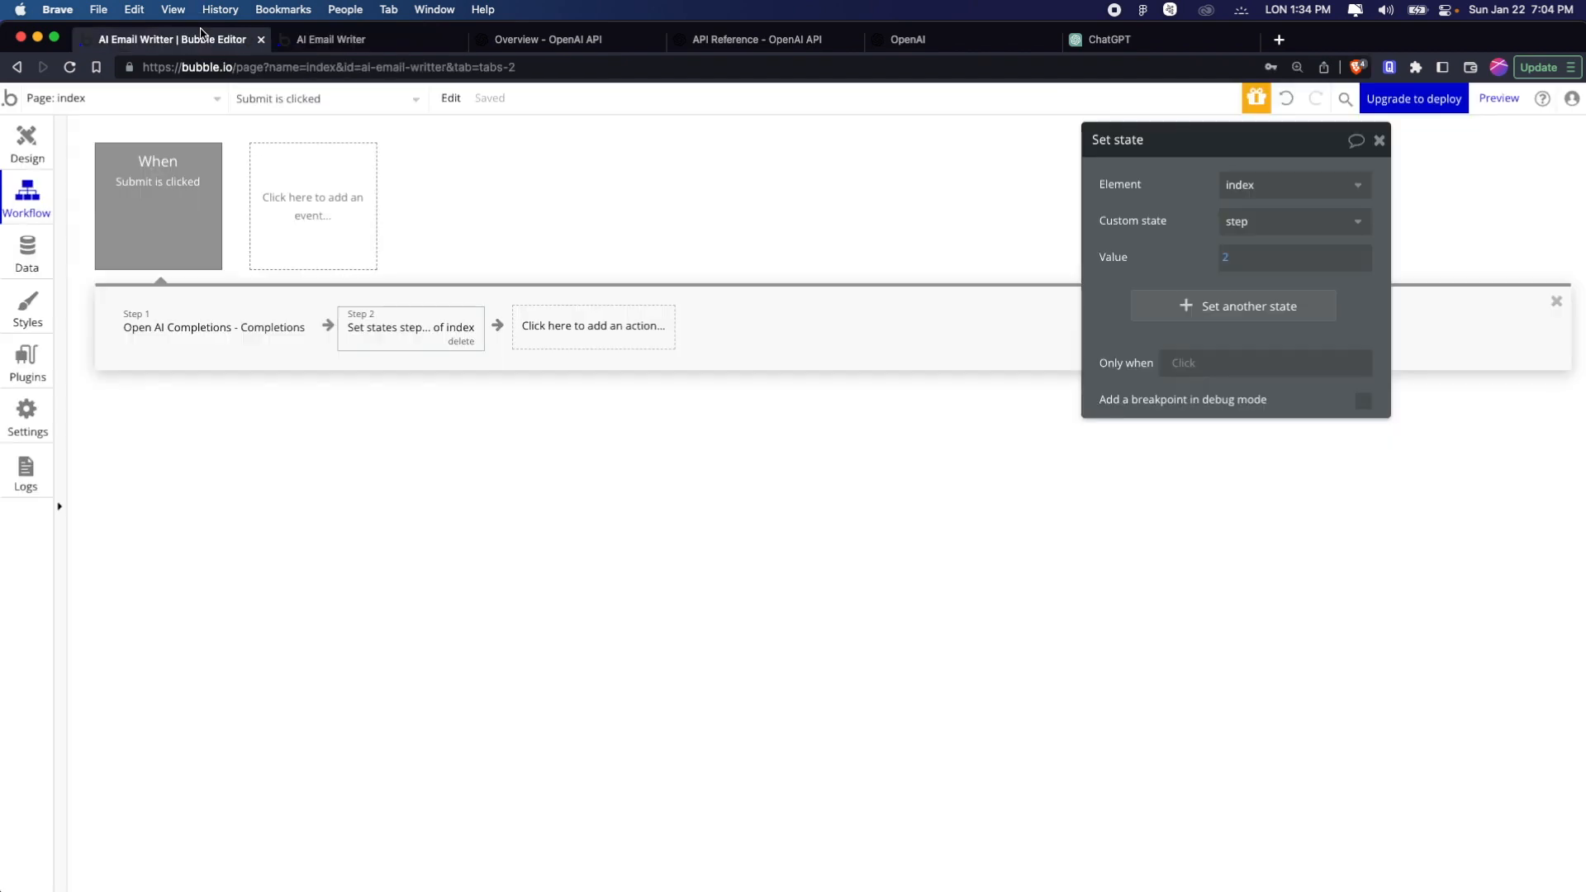
Add a condition to the step-2 group that applies when index's step is 3
left_click(32, 151)
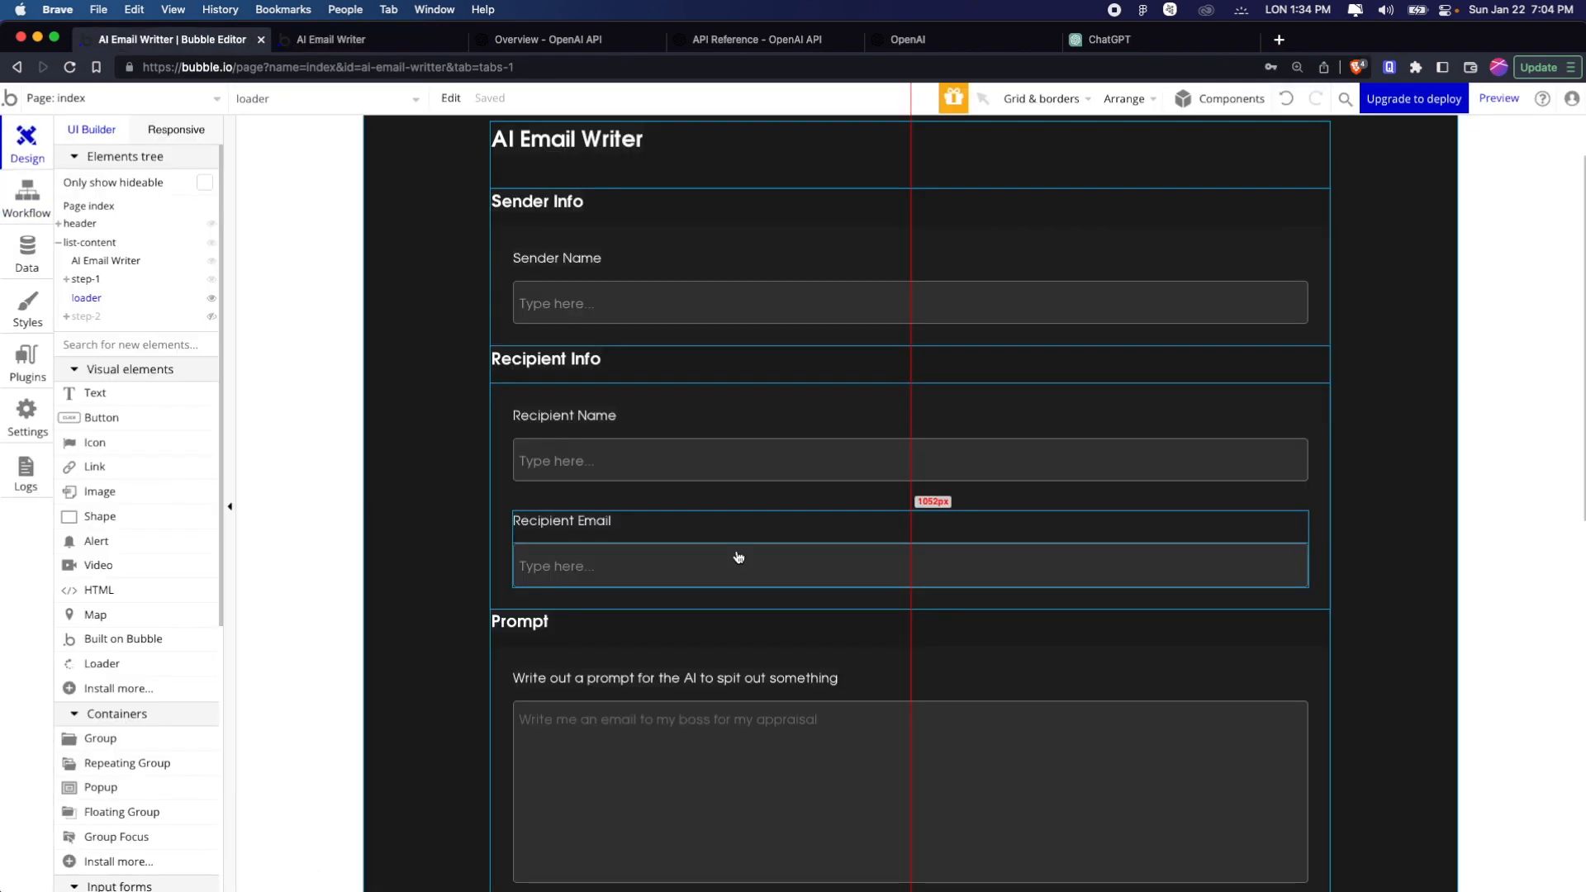
scroll(738, 556, "down", 5)
scroll(984, 393, "up", 3)
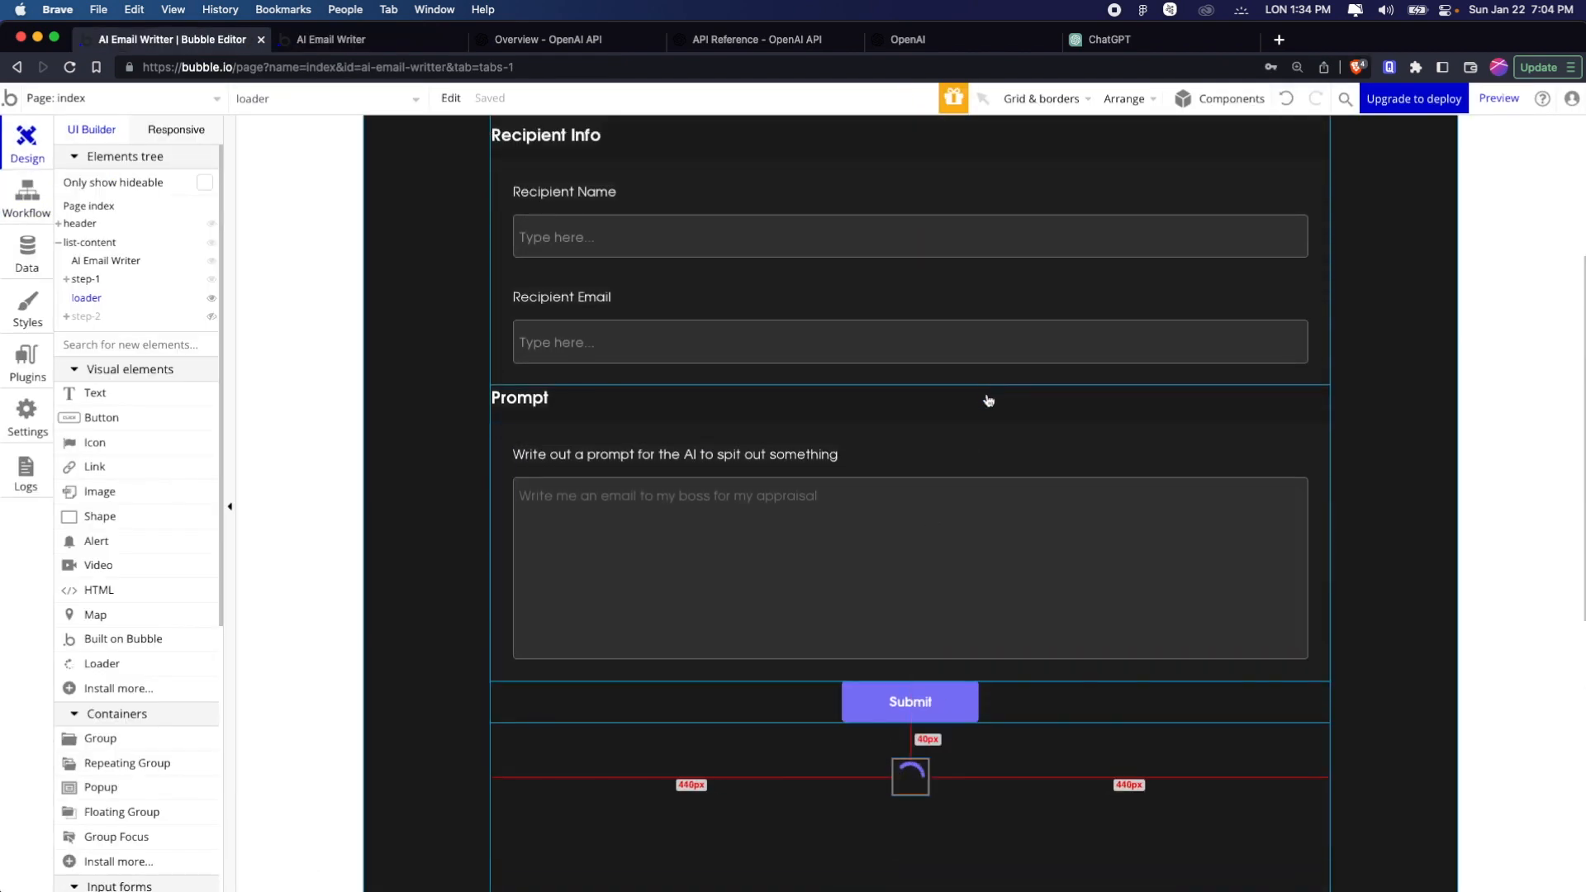
left_click(91, 319)
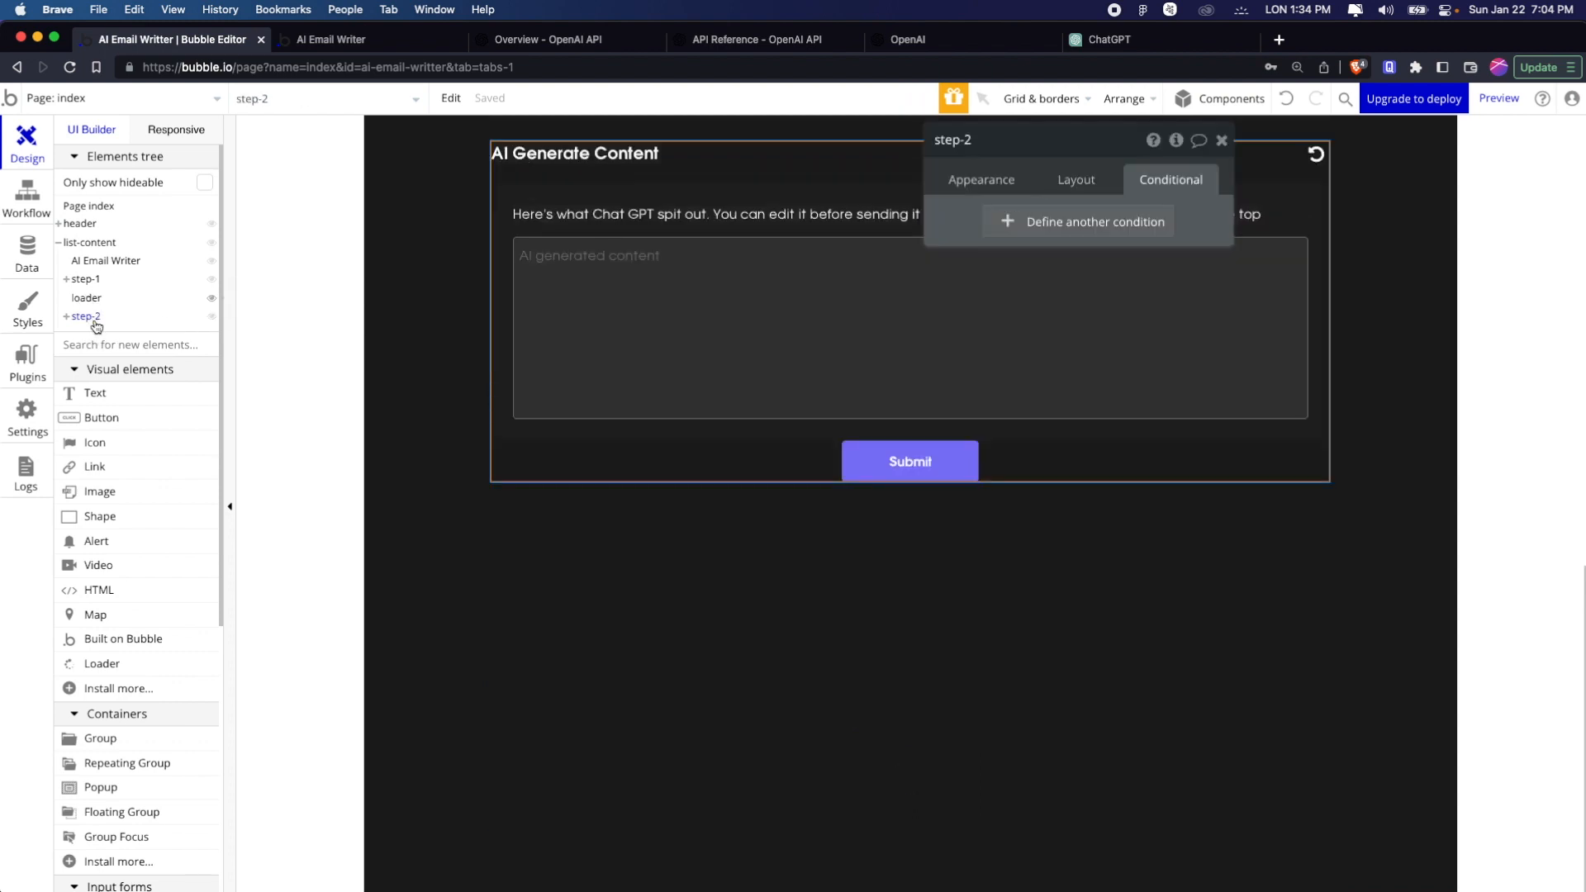
left_click(1091, 230)
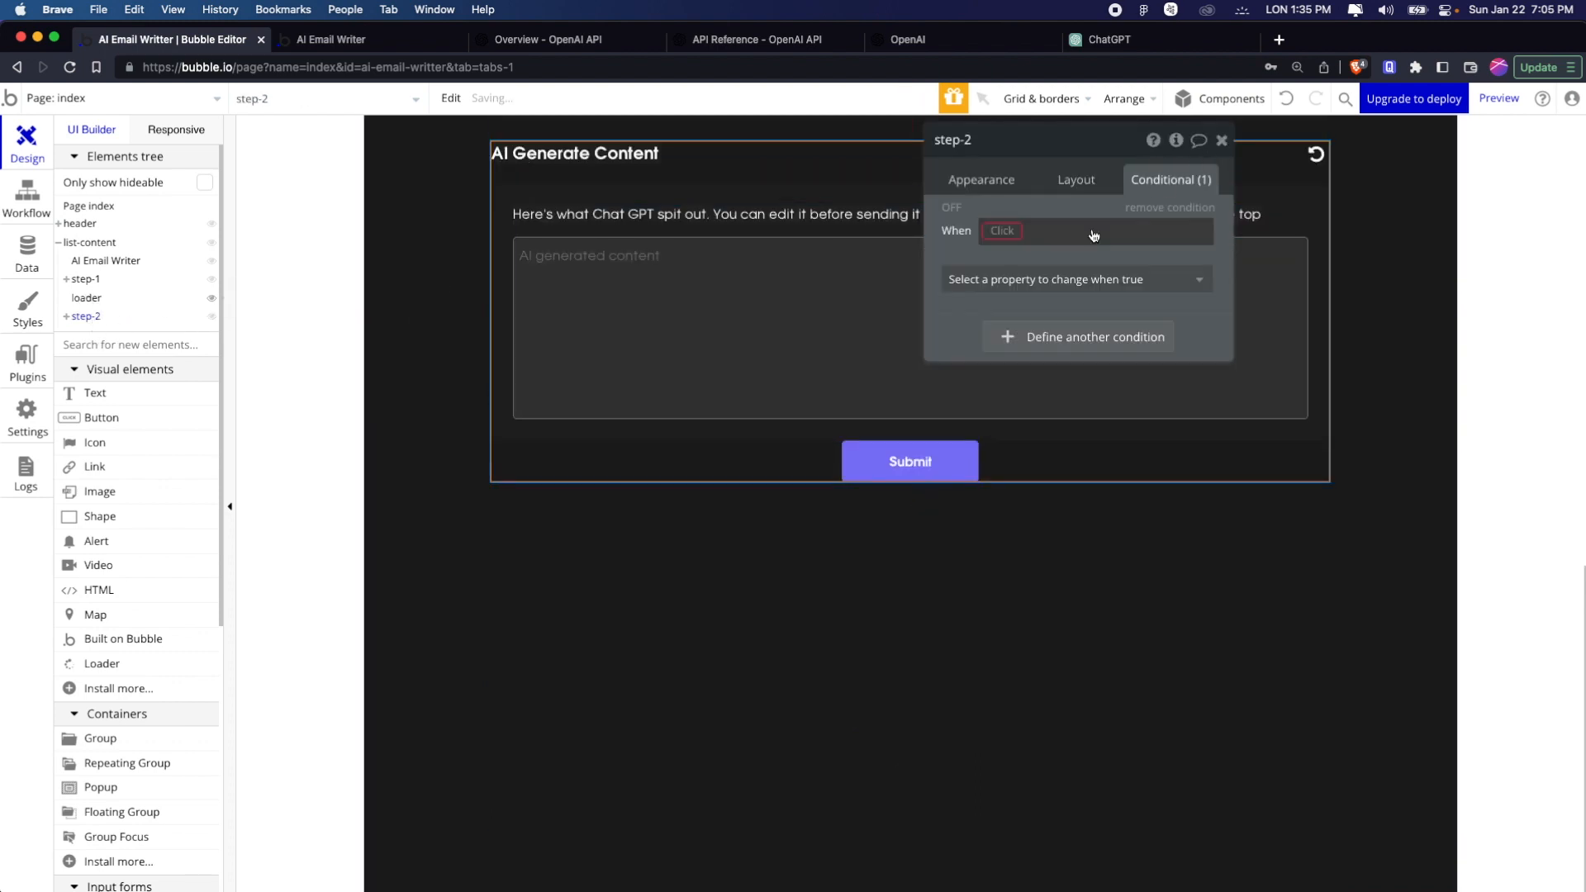
left_click(1005, 232)
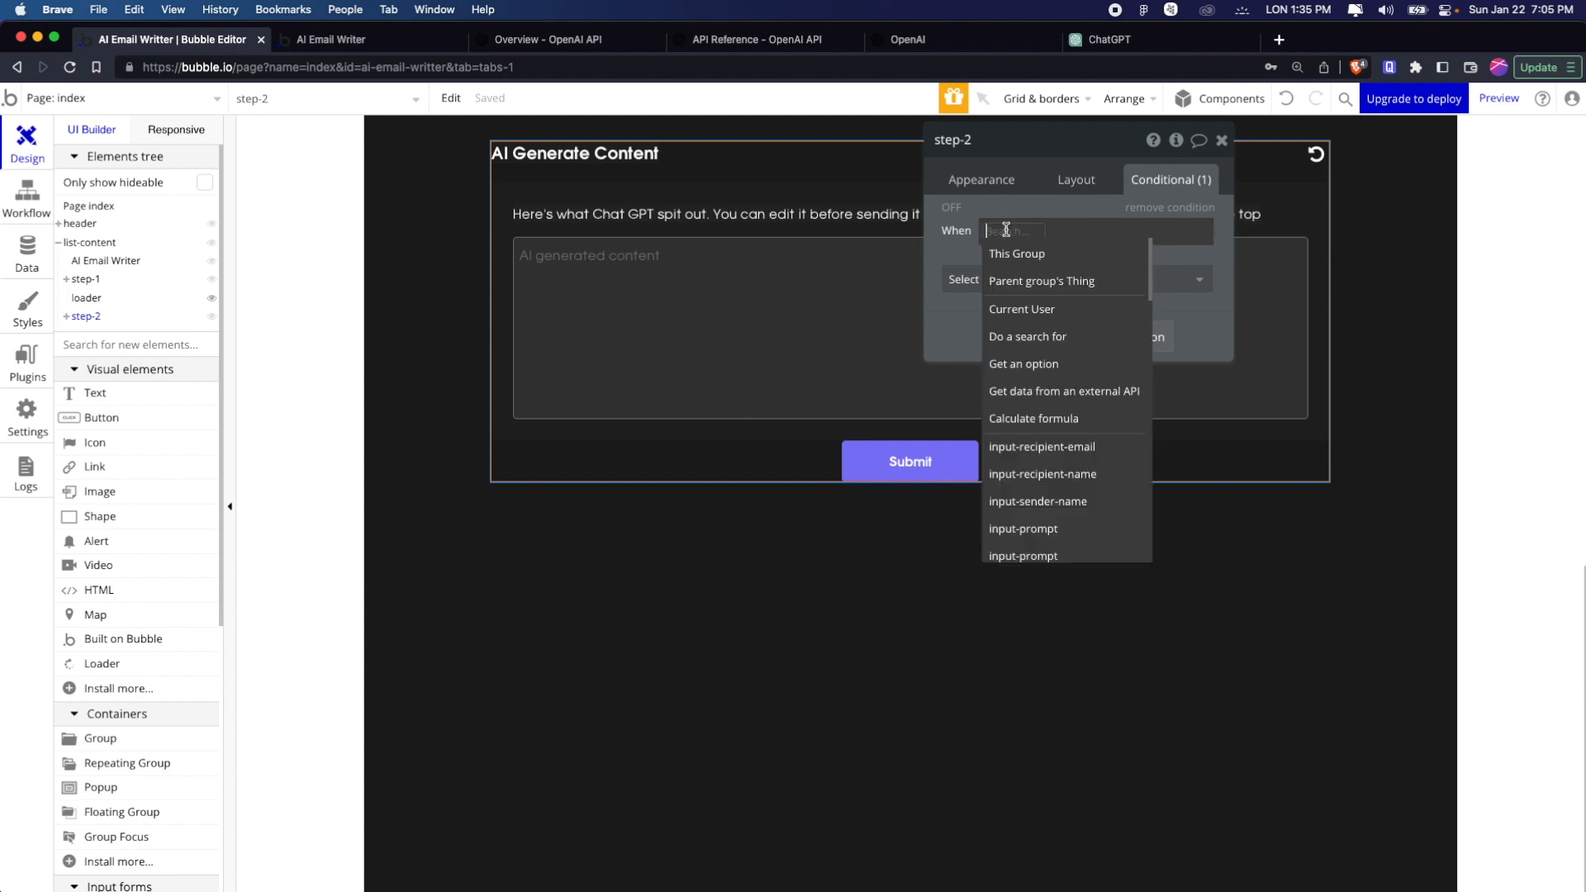
type("index")
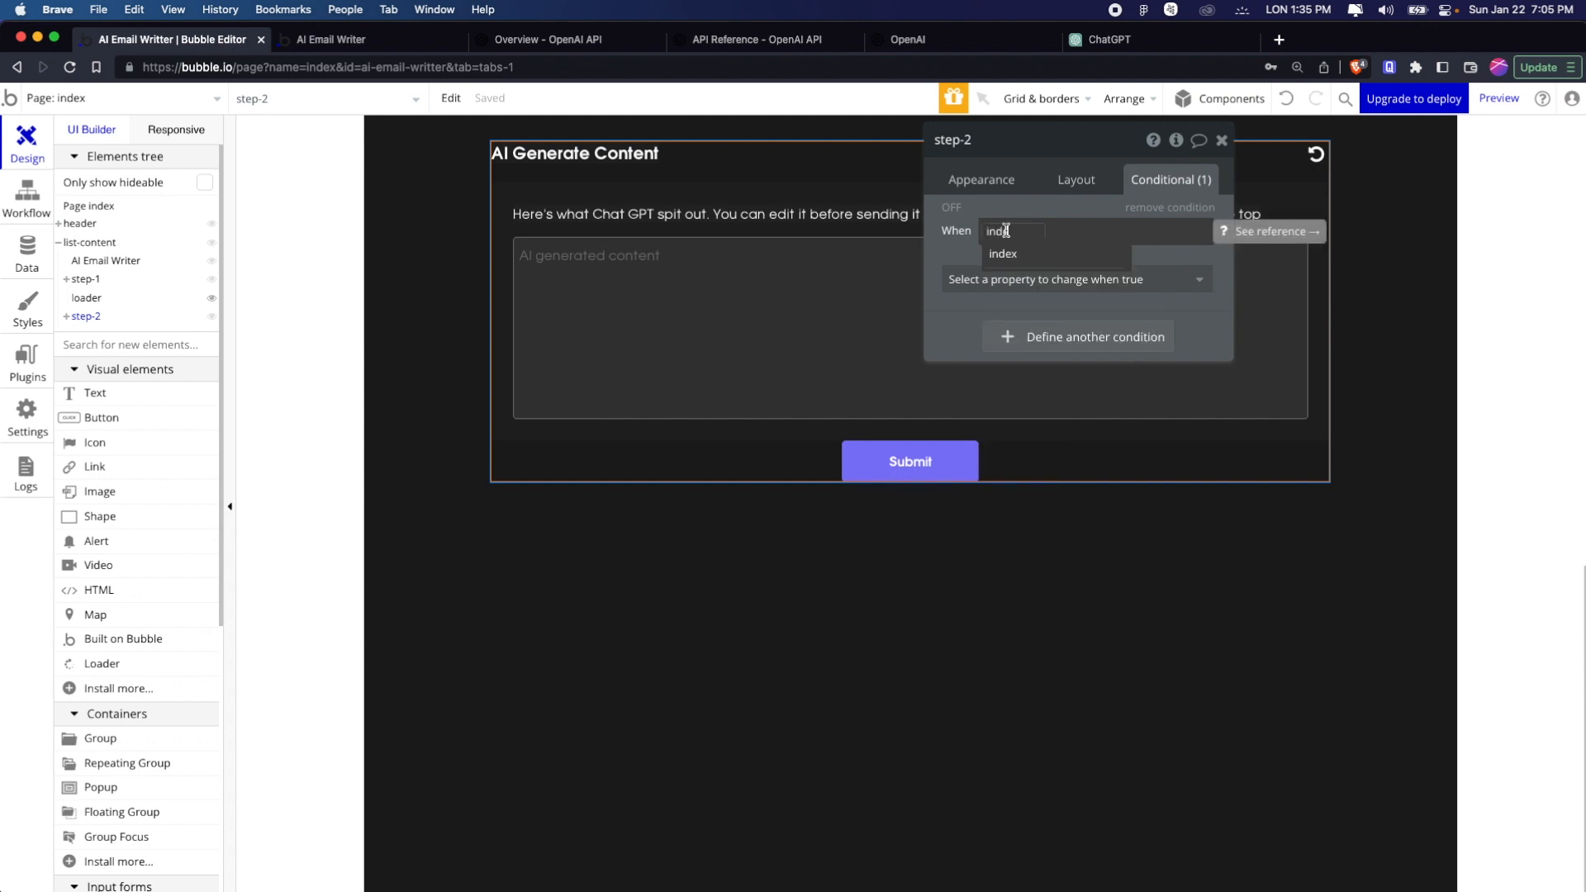
left_click(1014, 256)
left_click(1095, 468)
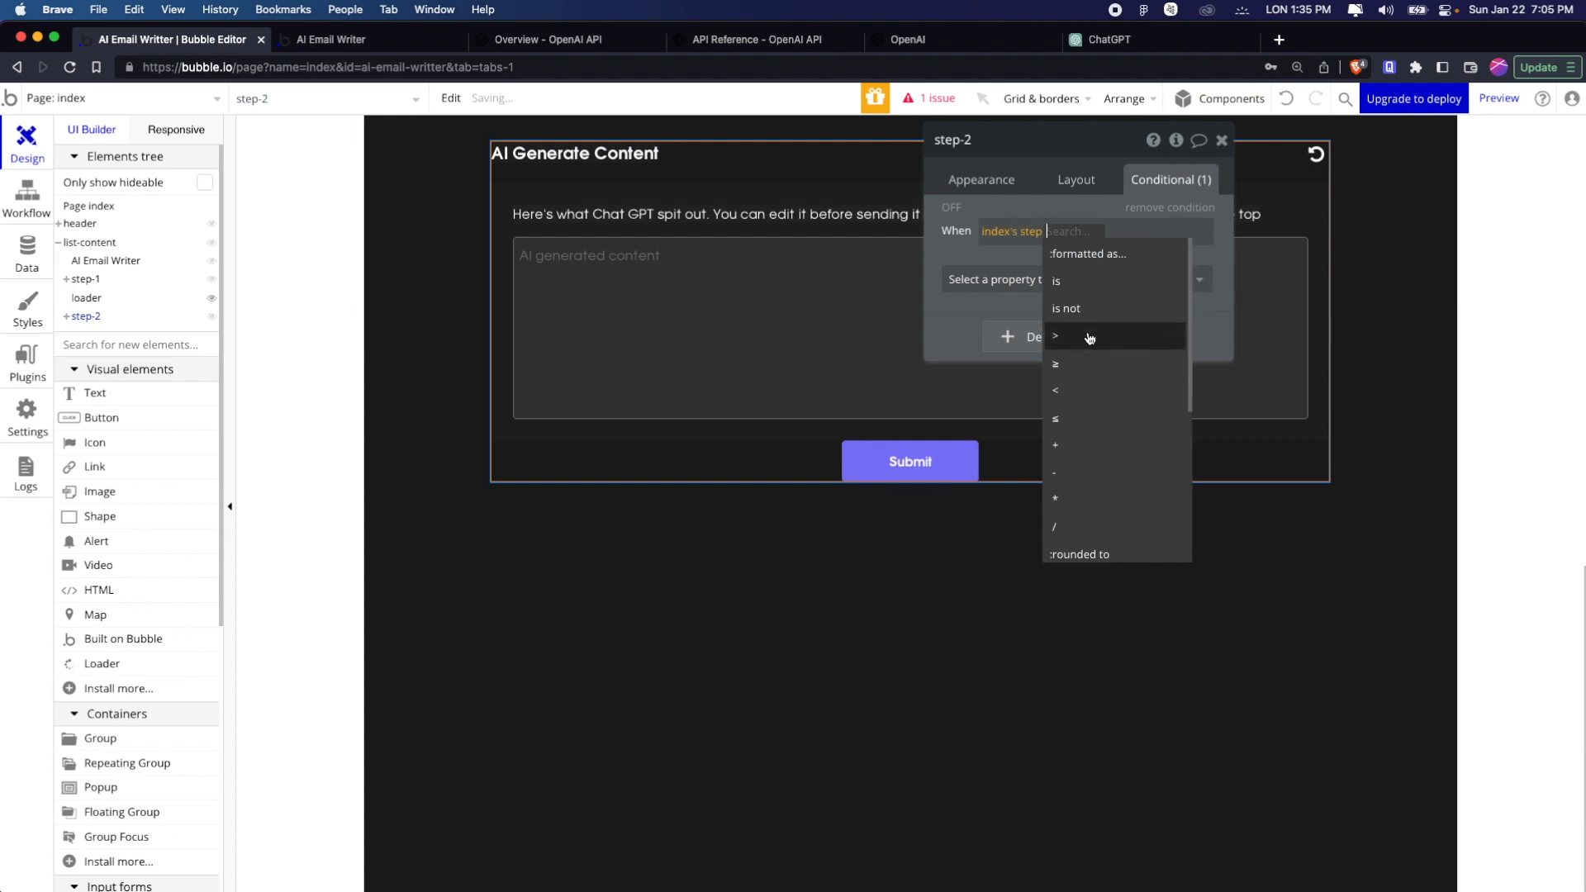
left_click(1087, 285)
type("3")
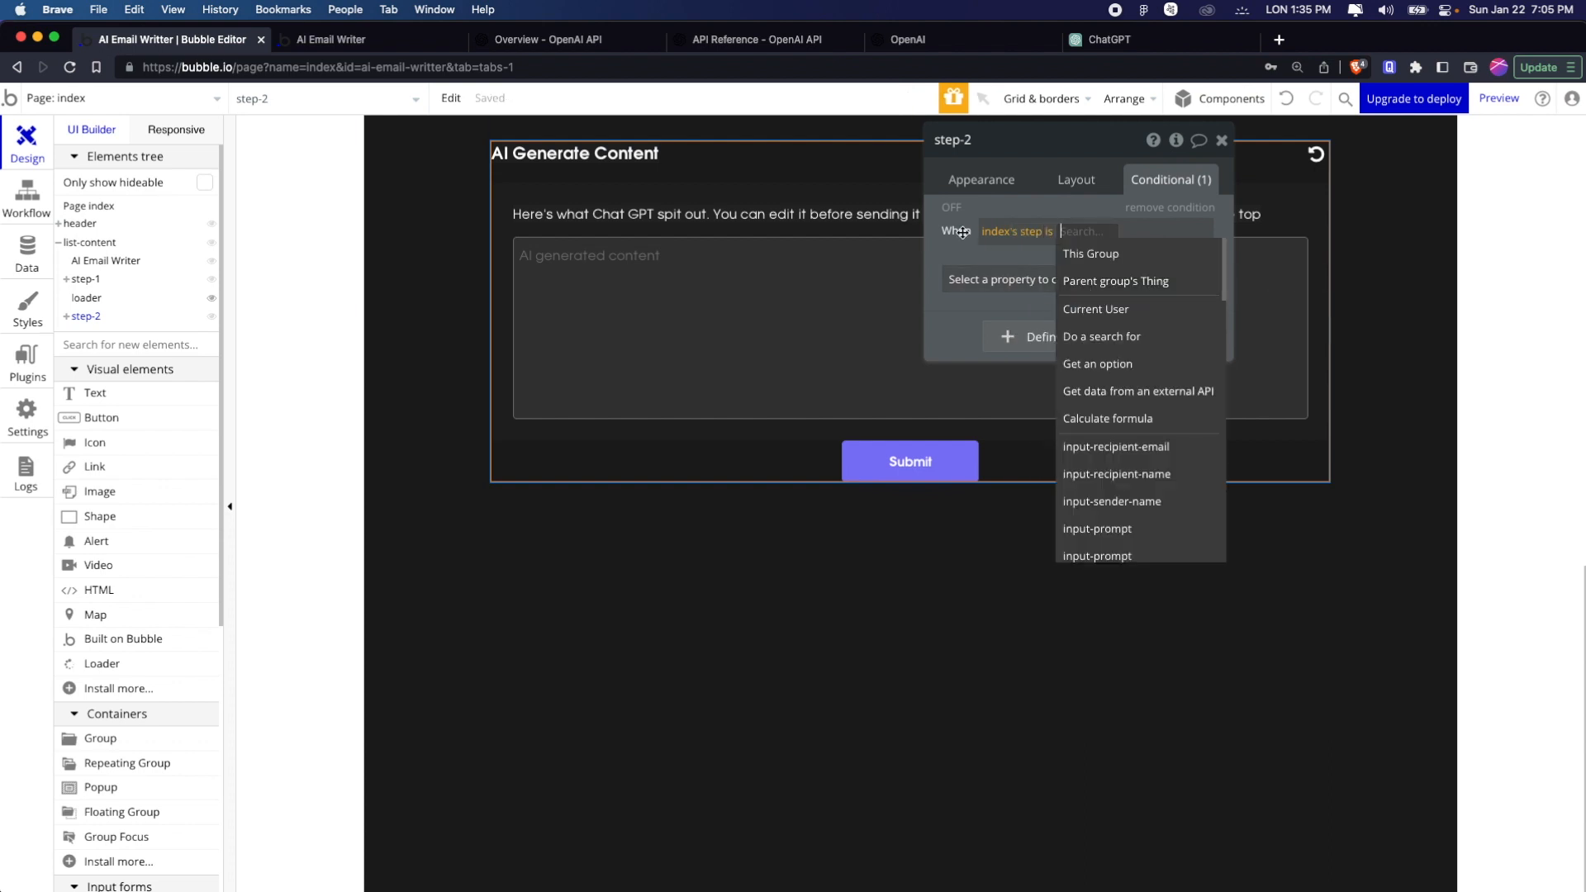
key("Return")
Make the step-2 group visible when its condition is true
left_click(992, 274)
left_click(1030, 336)
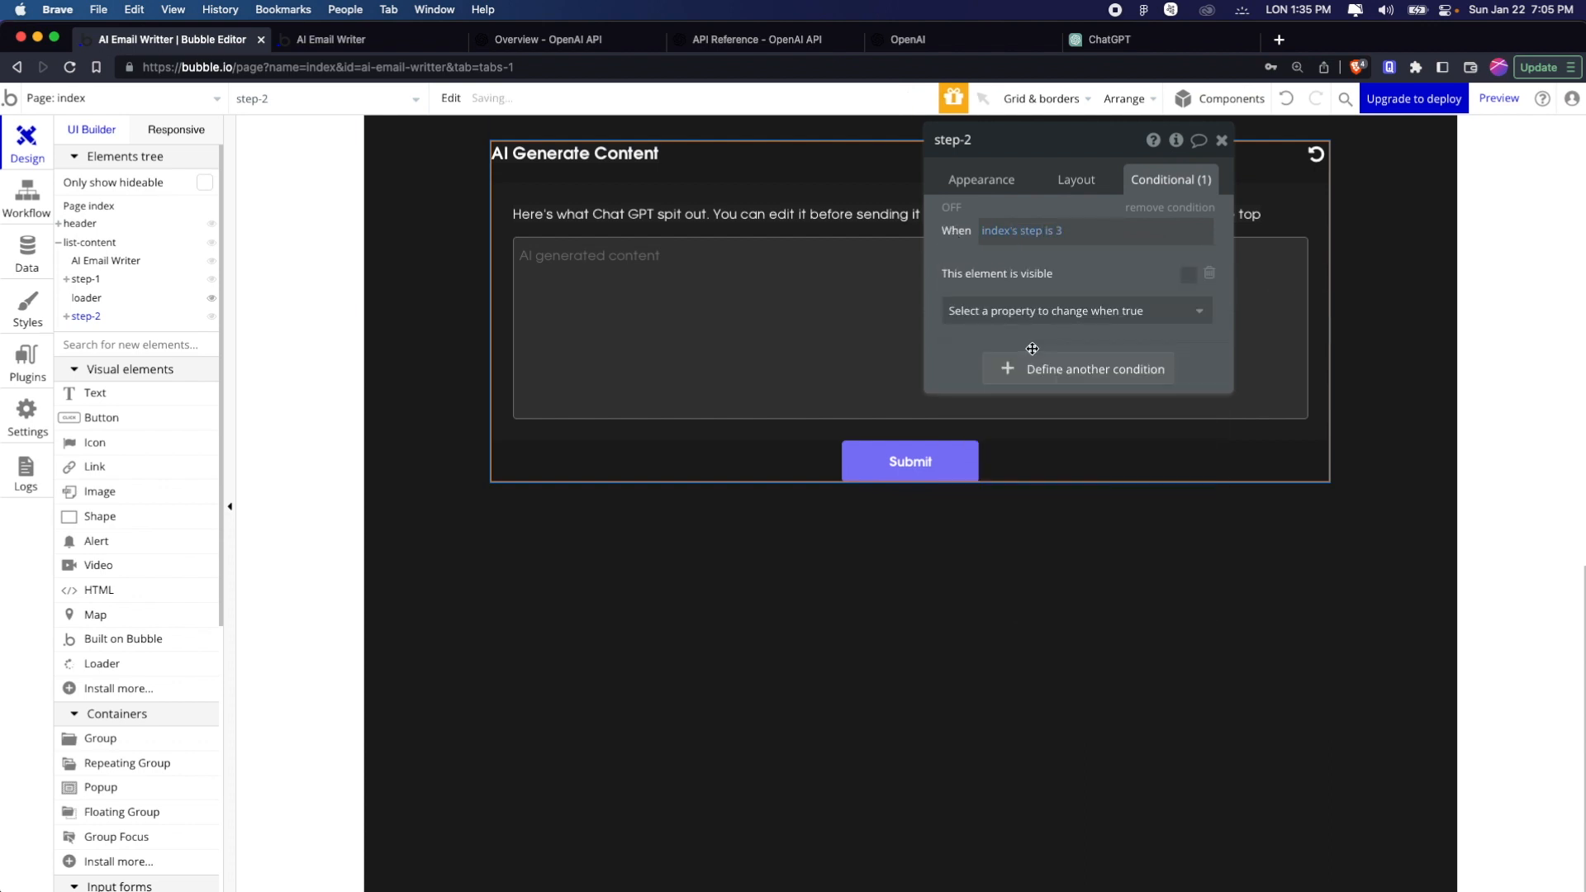
left_click(1187, 275)
Set the step-2 group to be hidden on page load and to collapse when hidden with animation, and close its properties
left_click(1107, 196)
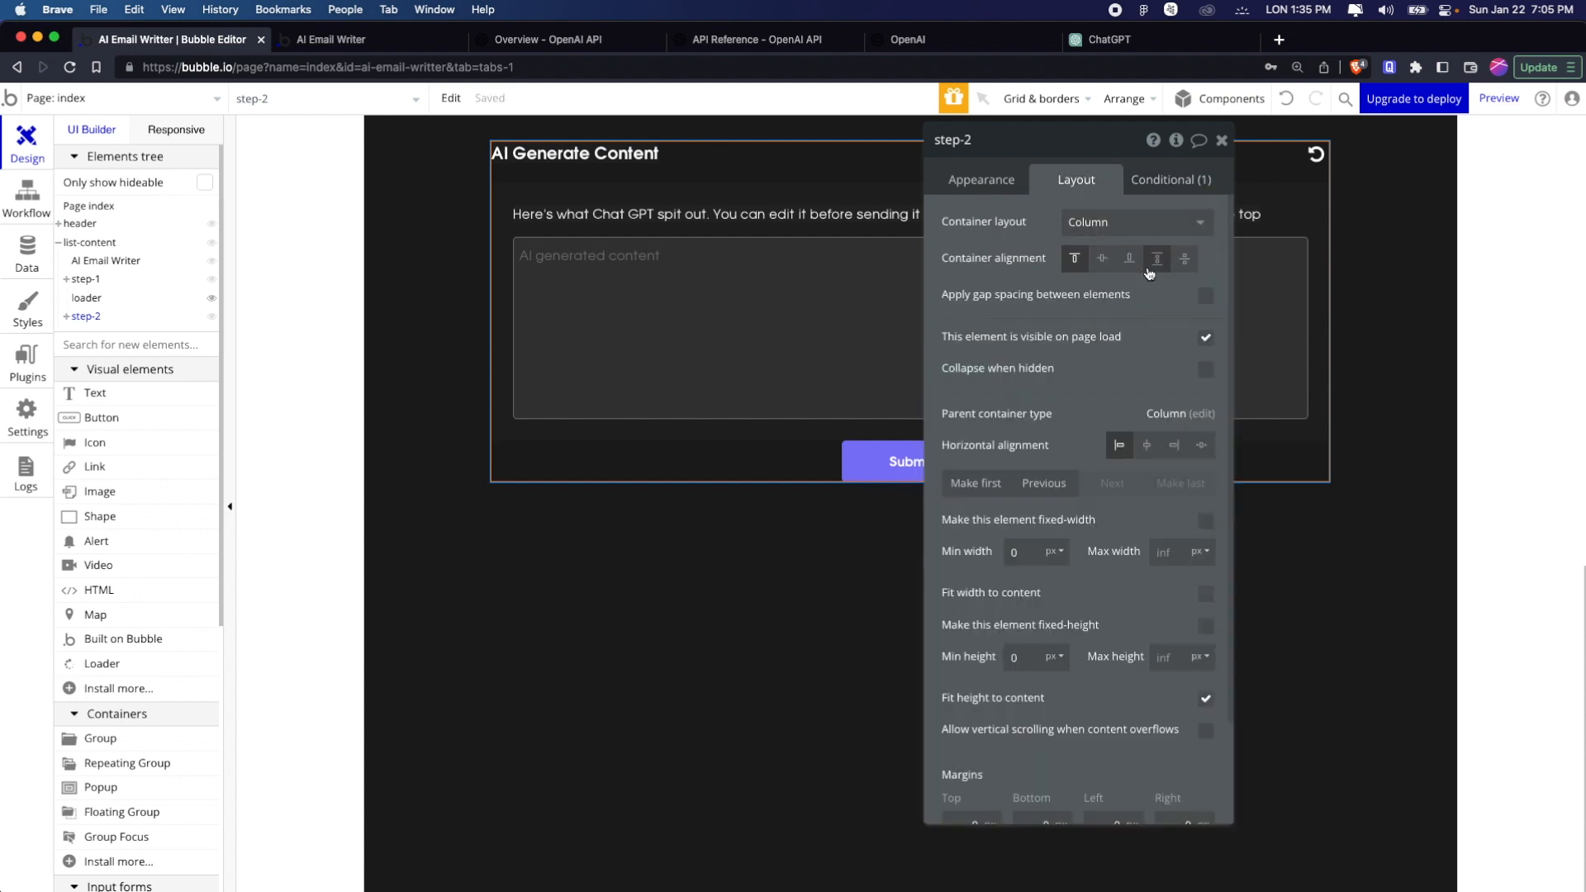
left_click(1206, 337)
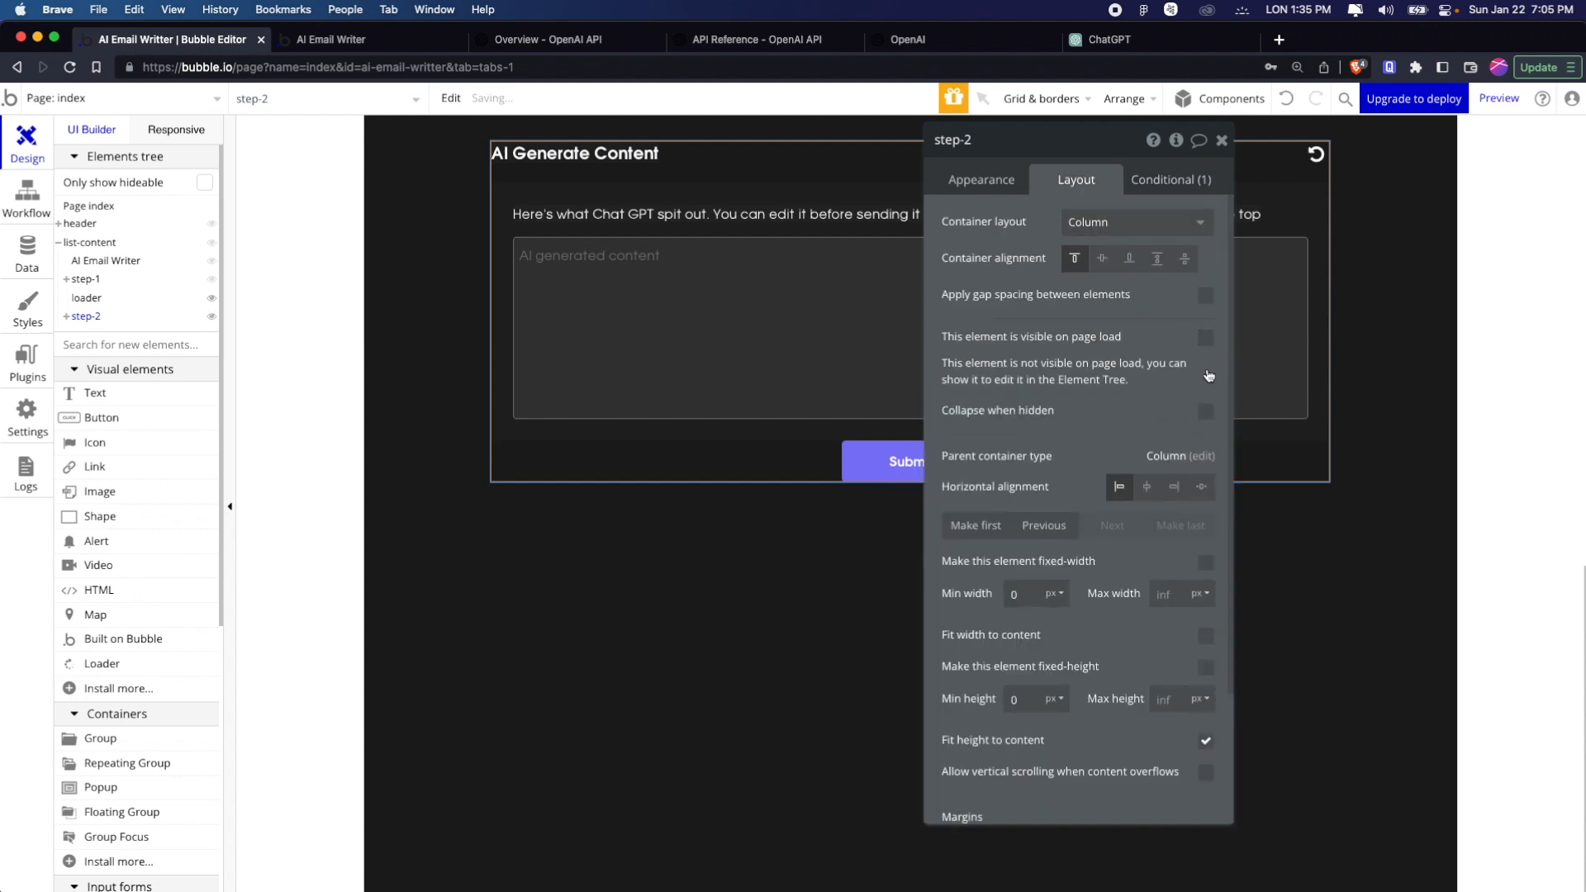
left_click(1206, 410)
left_click(1205, 447)
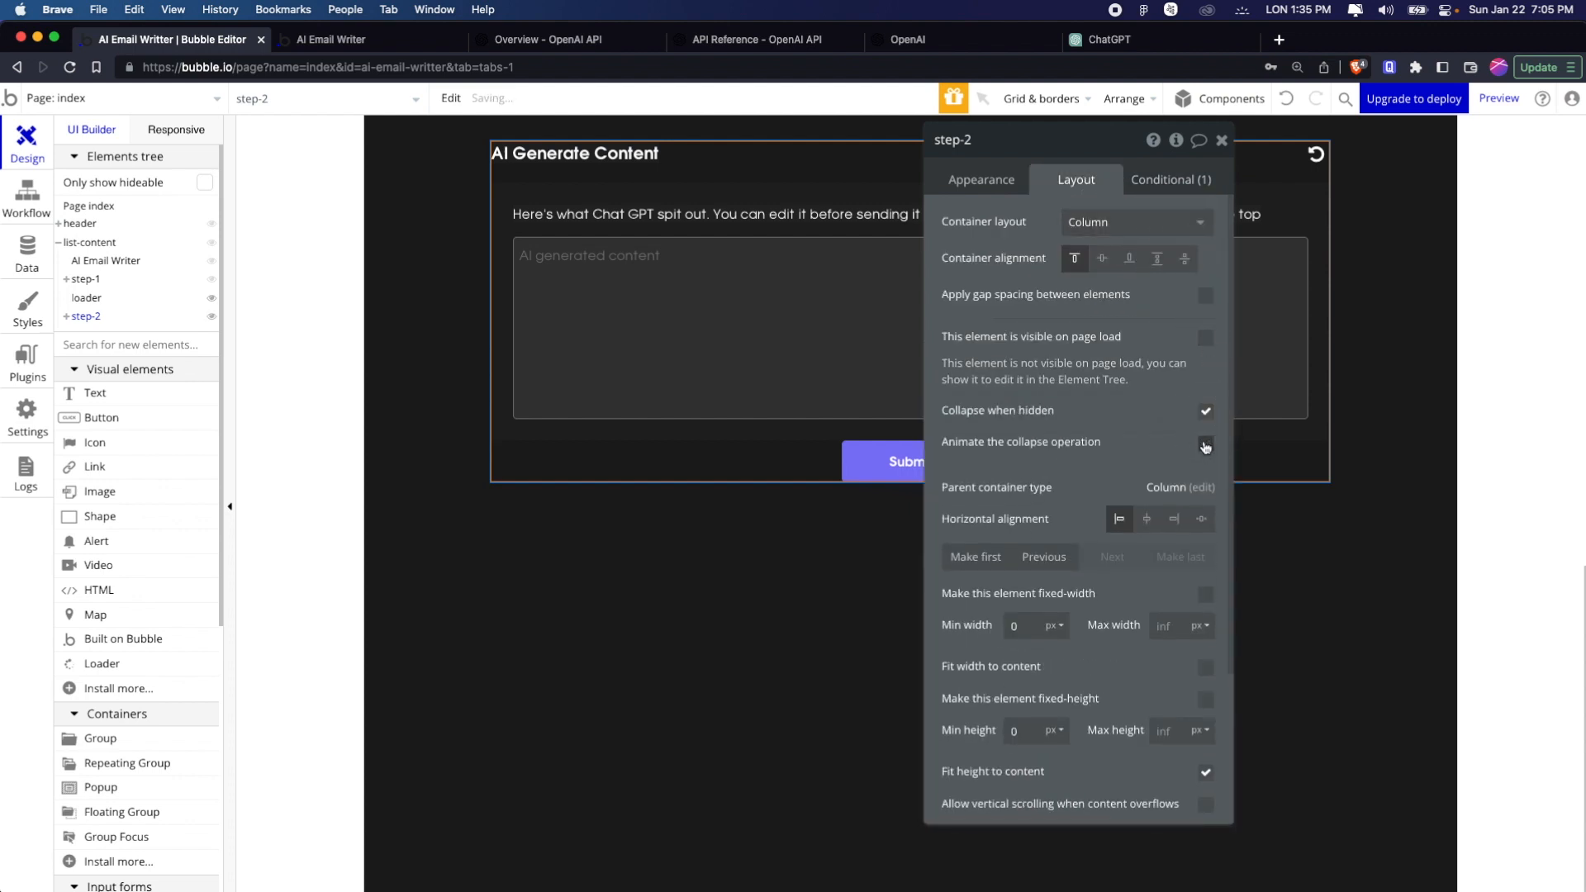
left_click(1222, 140)
scroll(1123, 379, "up", 5)
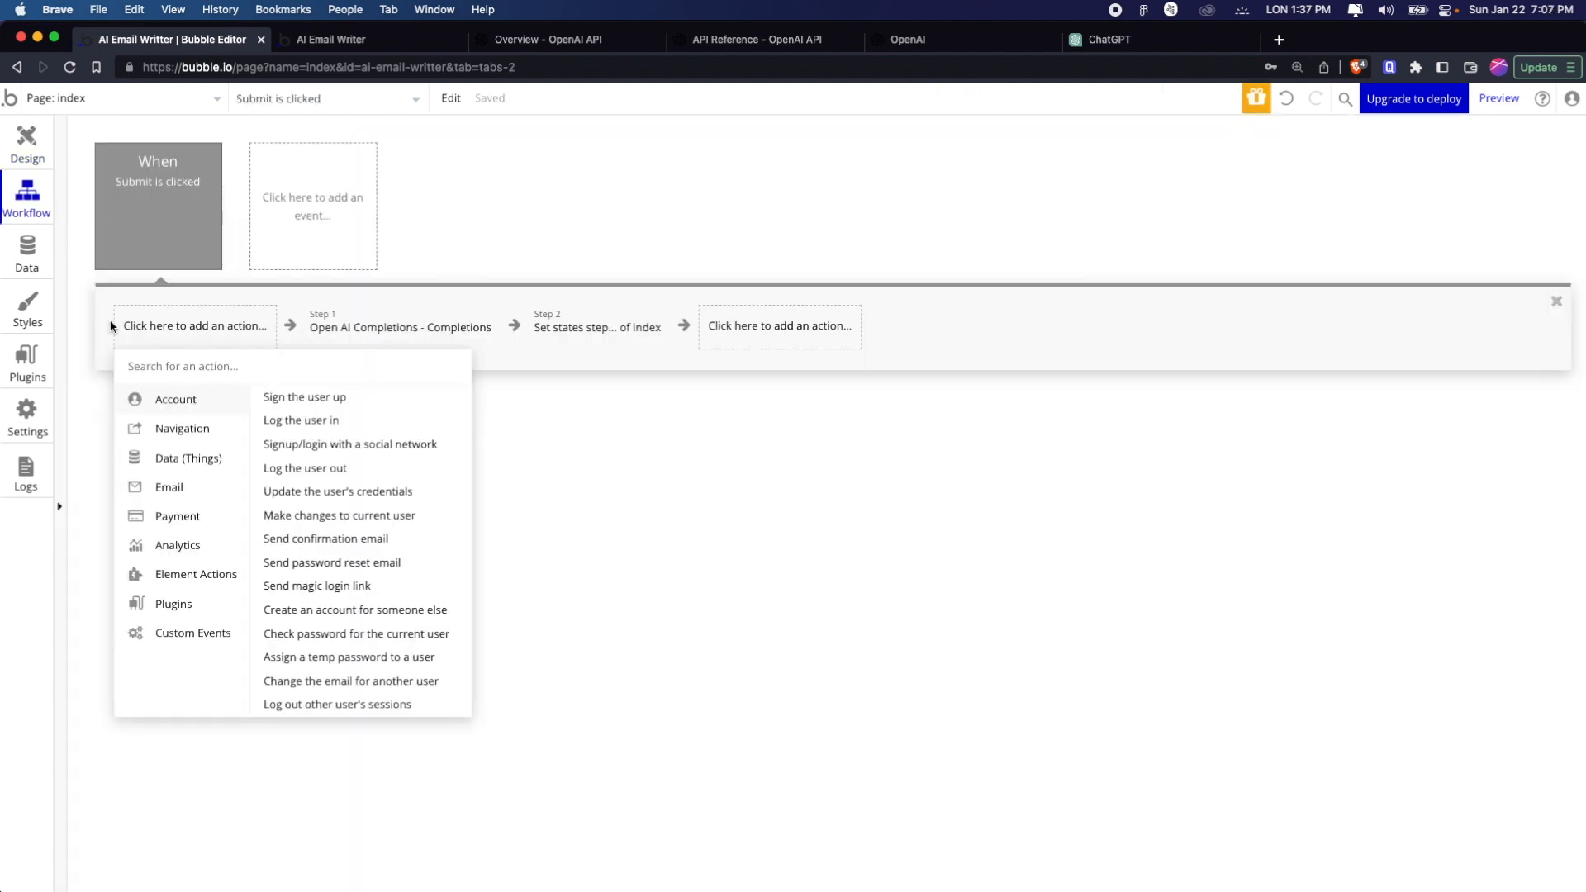
Add a Hide an element action for step-1 before the Completions action in the Submit workflow
type("hide")
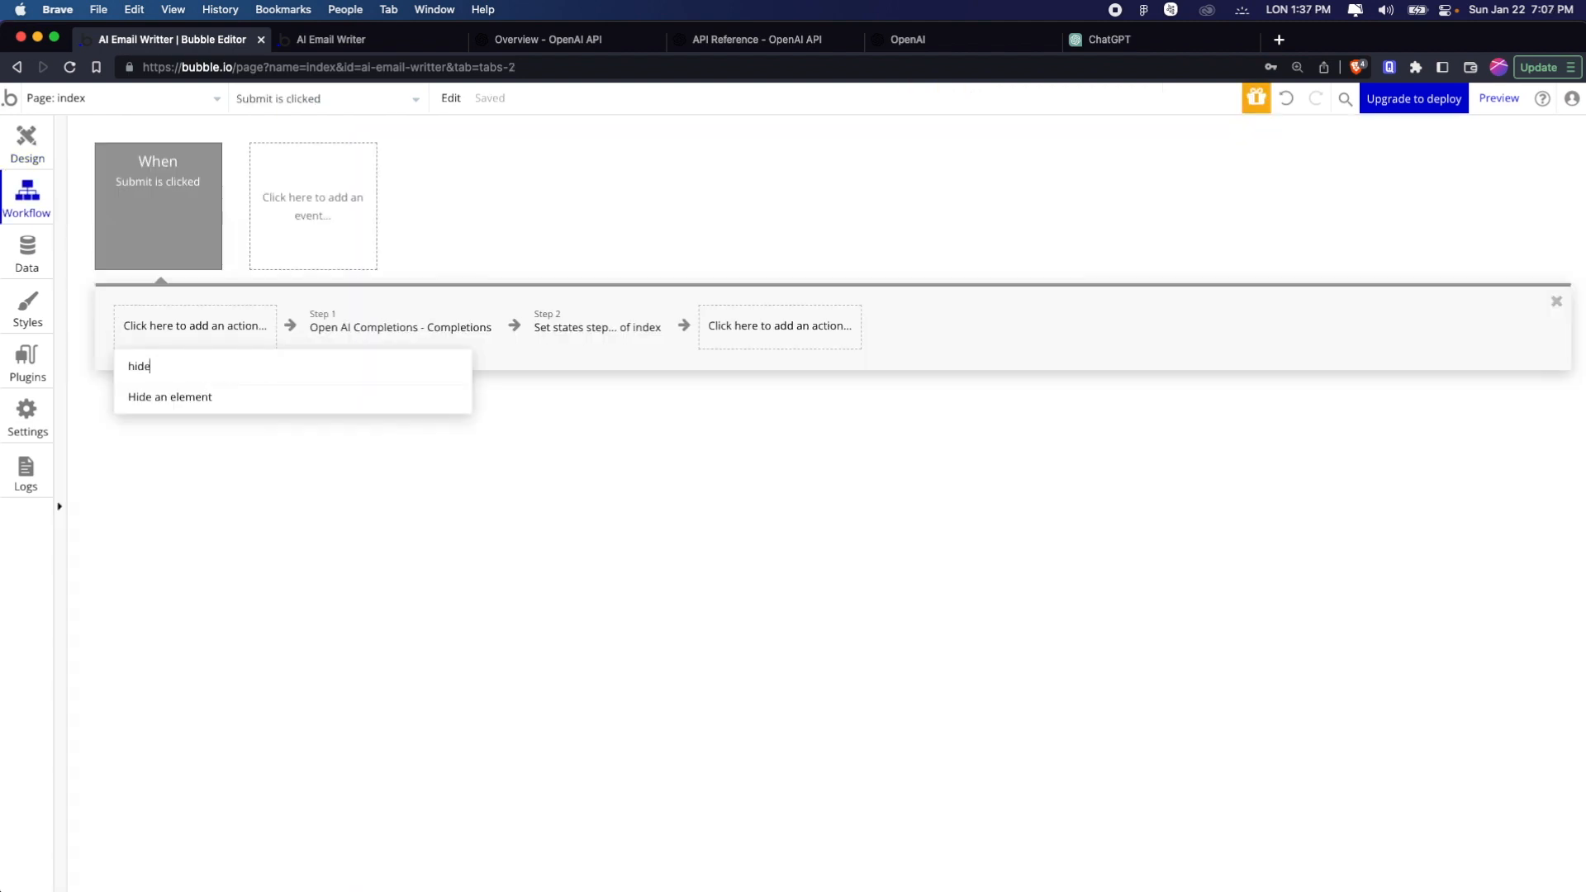
left_click(160, 398)
left_click(1086, 186)
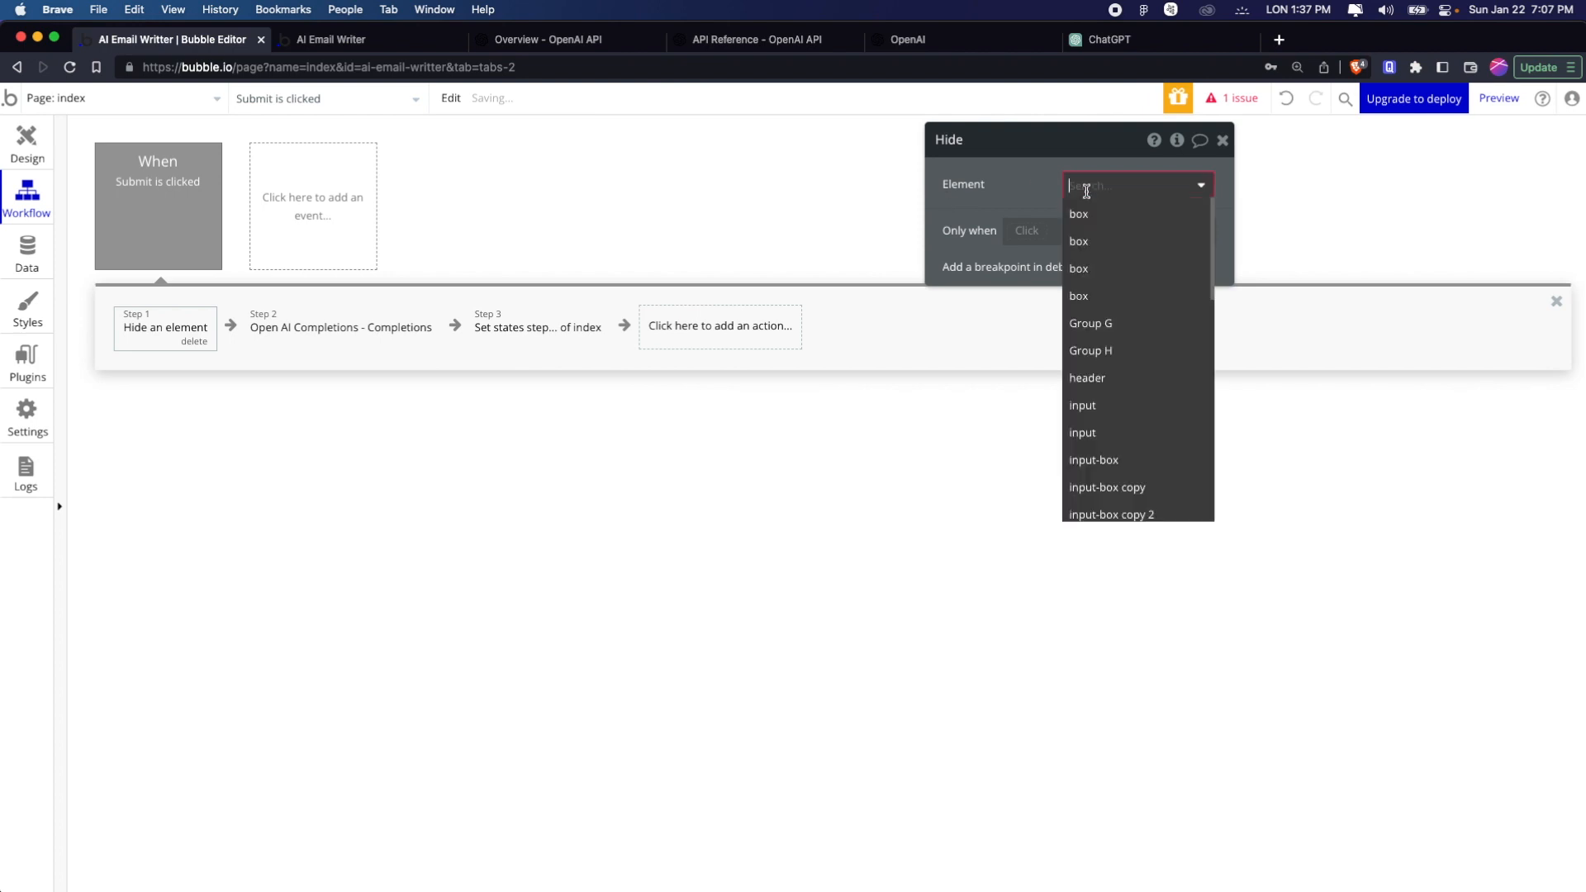
type("ste")
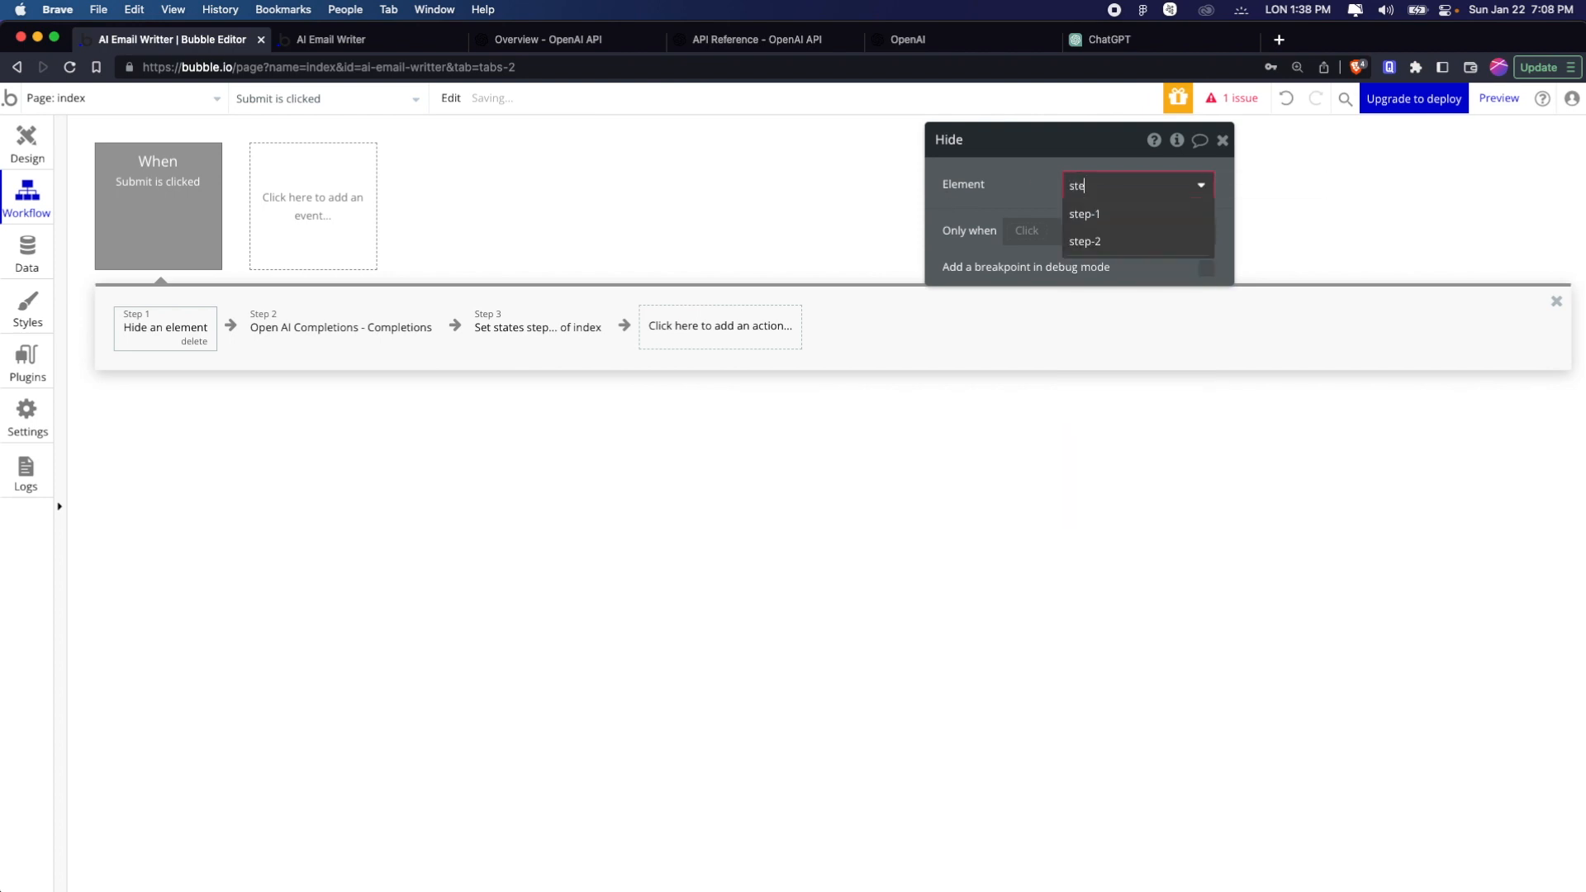
left_click(1087, 213)
Check the Submit workflow's Set state action and the step-1 group's visibility condition
left_click(496, 327)
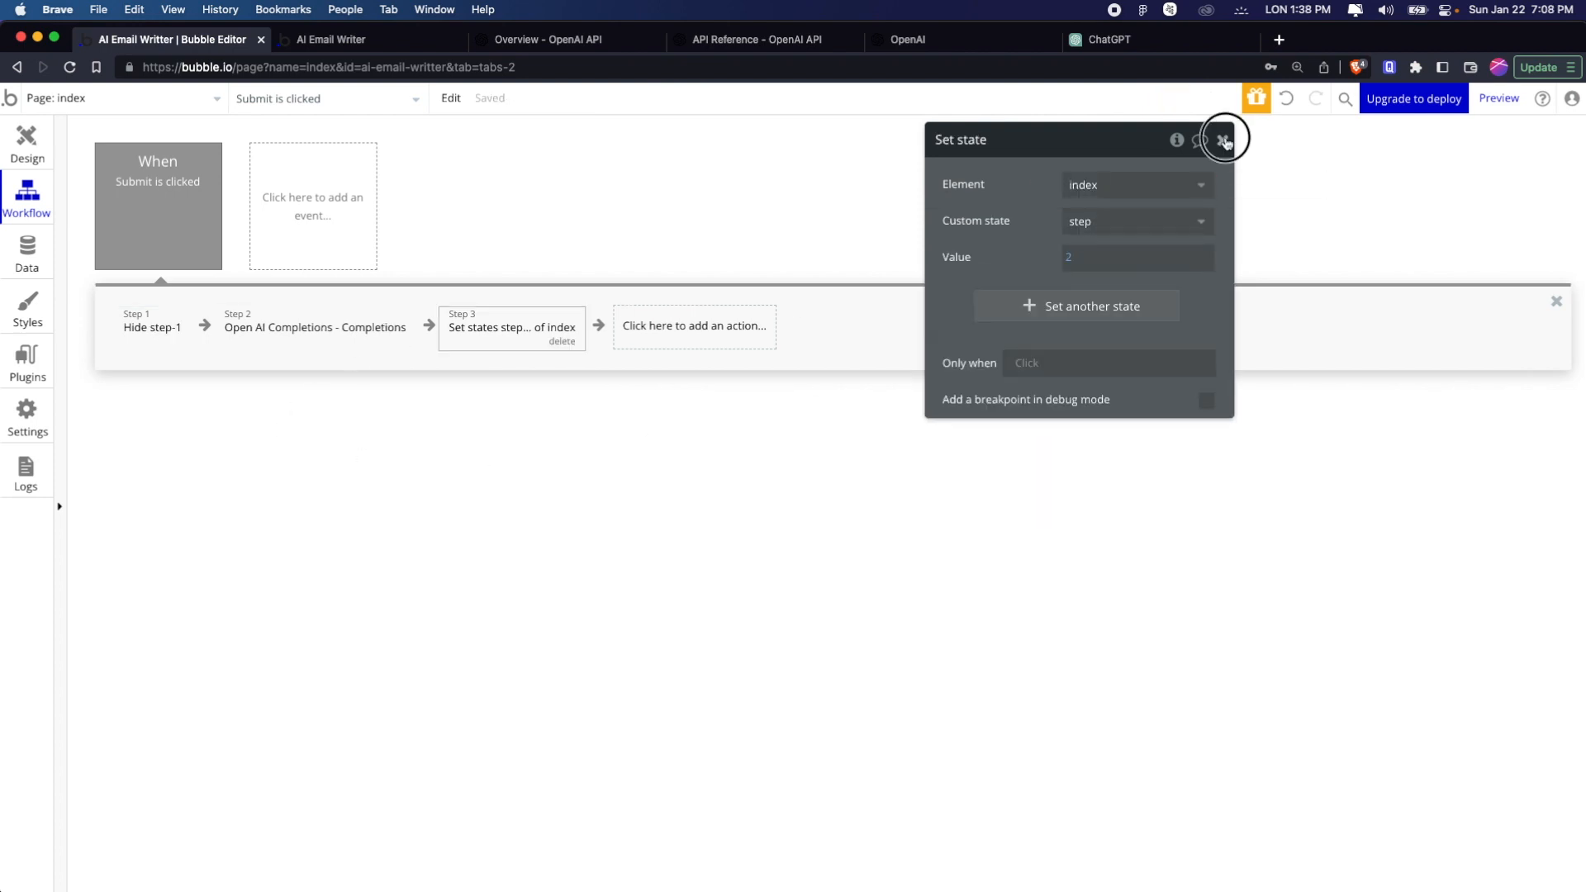
left_click(1221, 135)
left_click(27, 147)
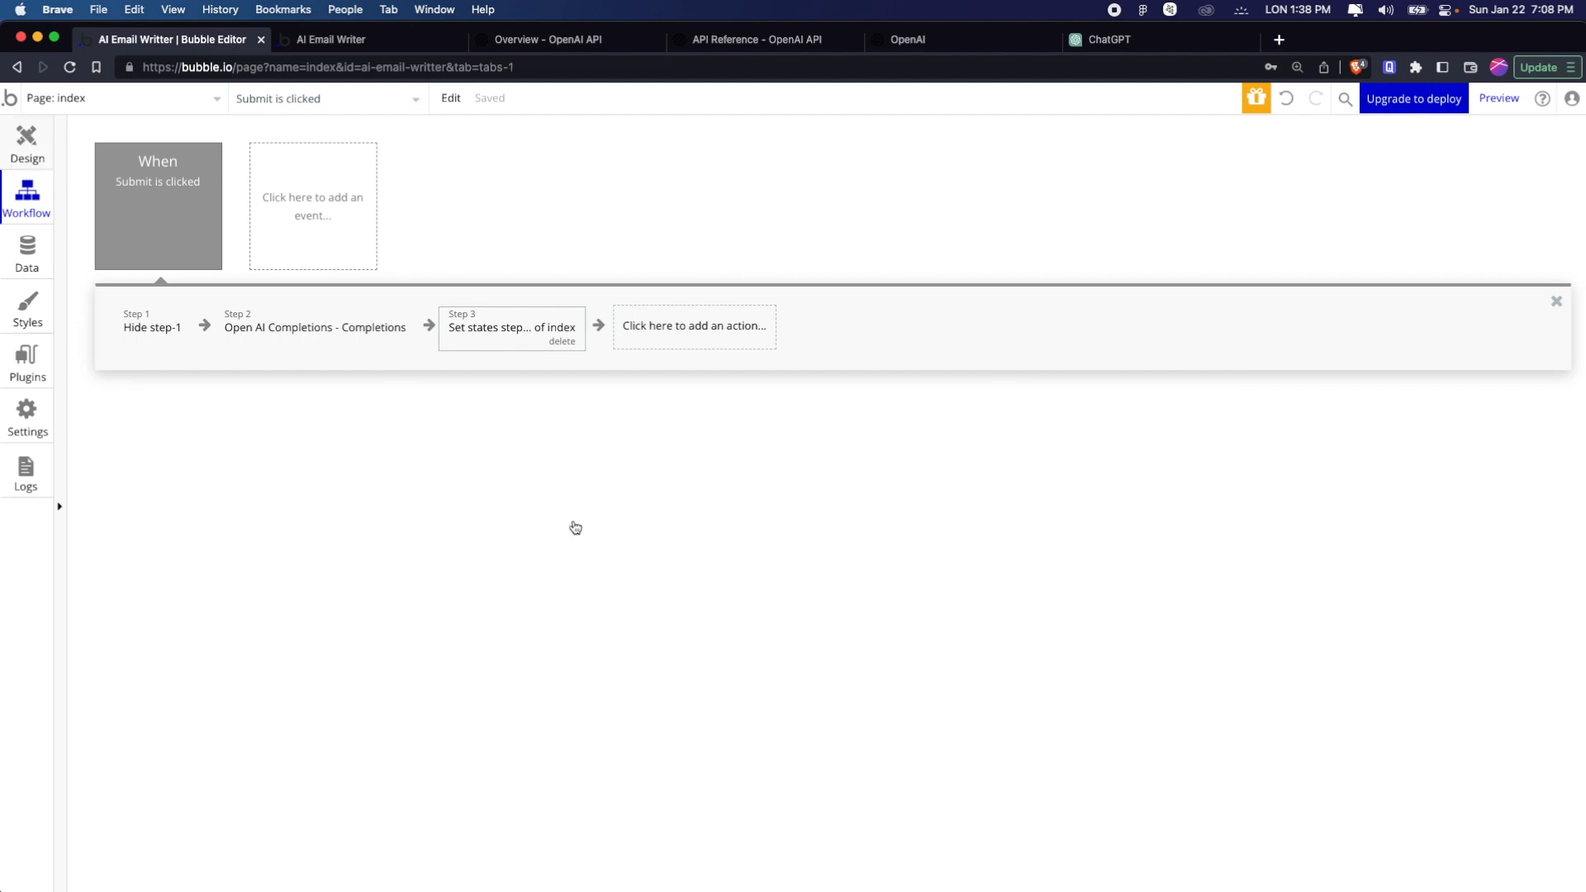
scroll(868, 603, "down", 5)
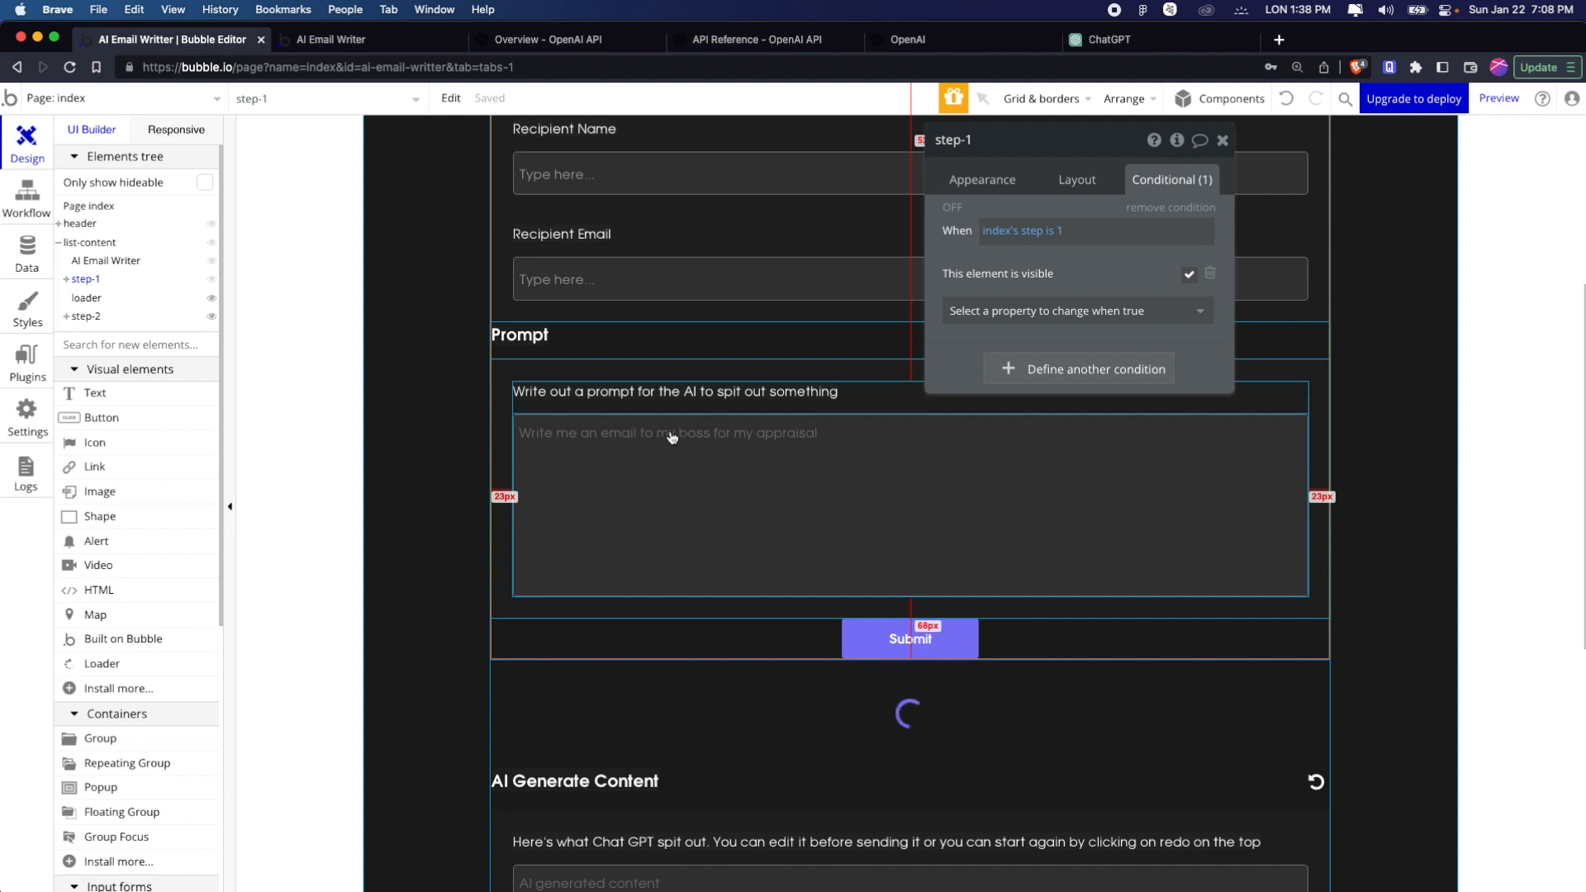
left_click(33, 207)
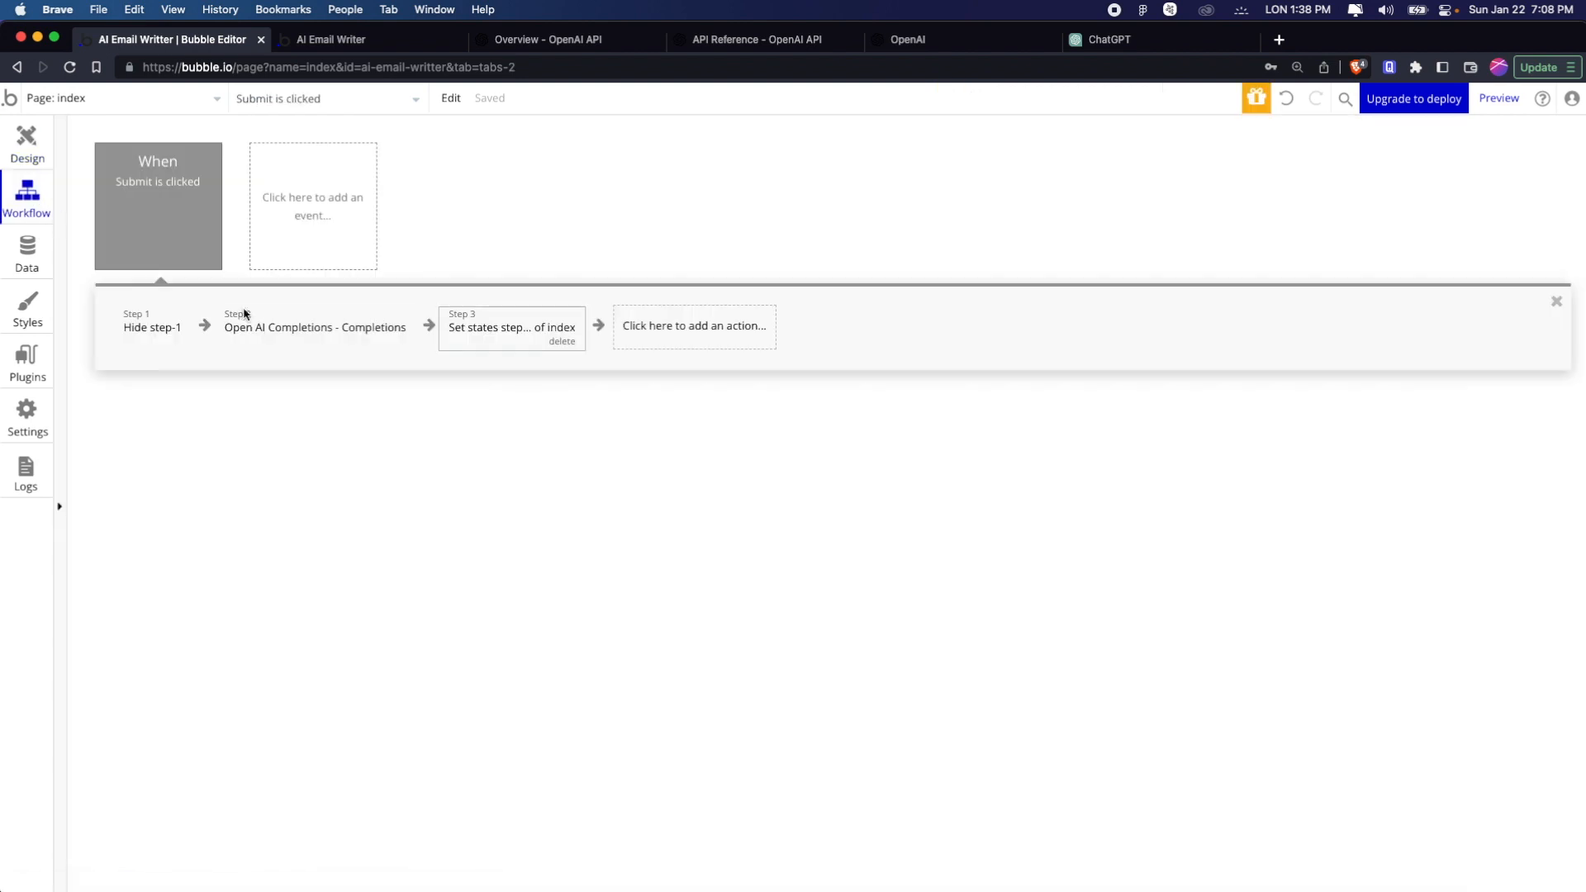
left_click(676, 327)
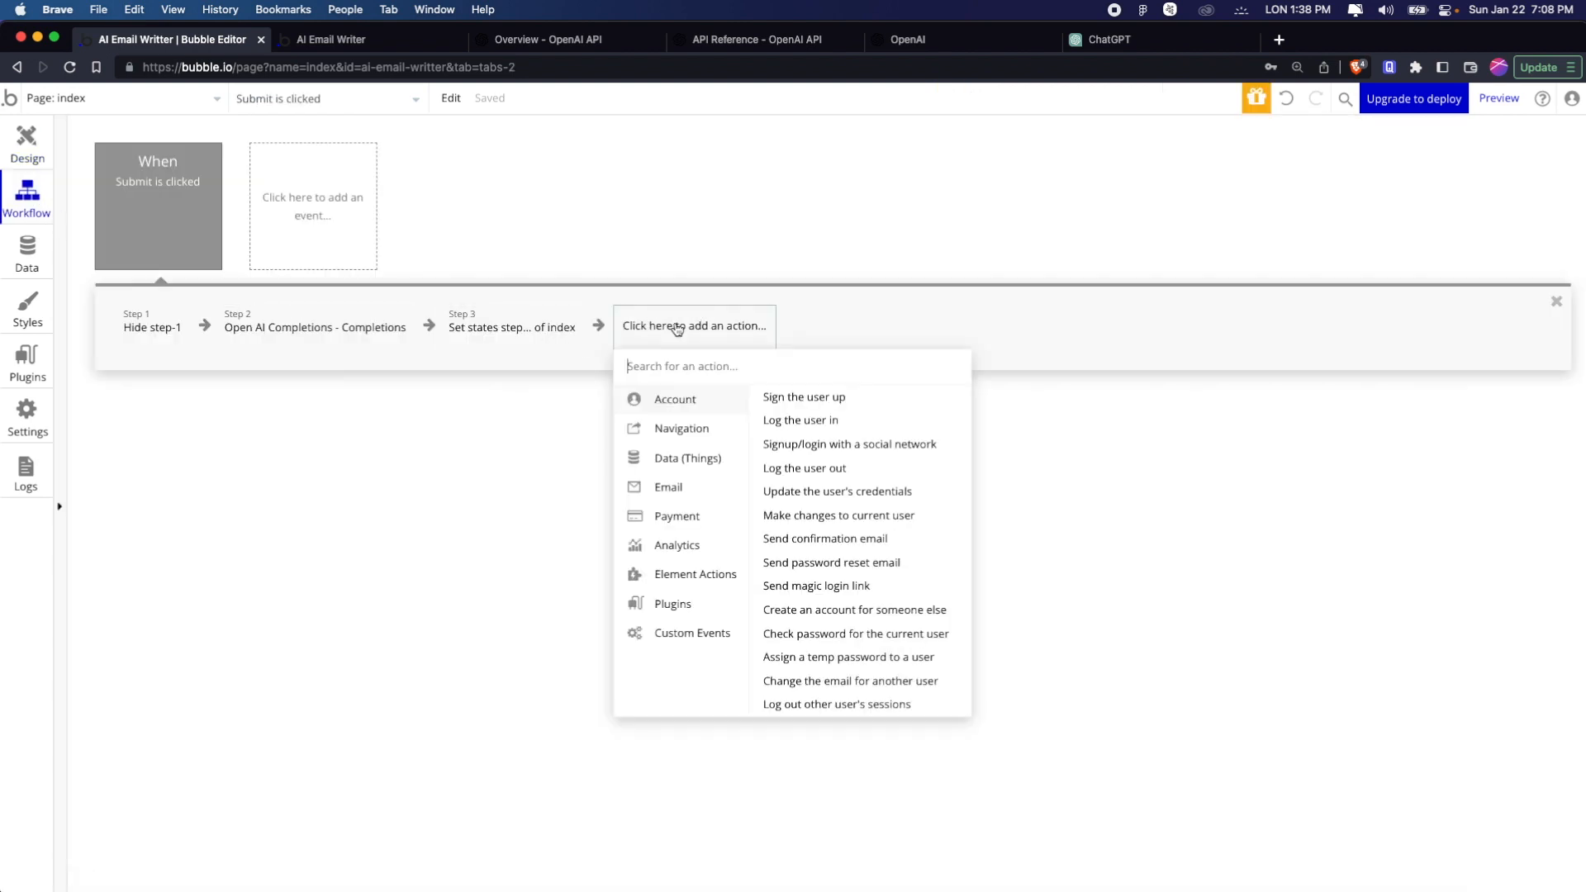
Add a new text custom state named content as a second state in the workflow's Set state action
left_click(542, 328)
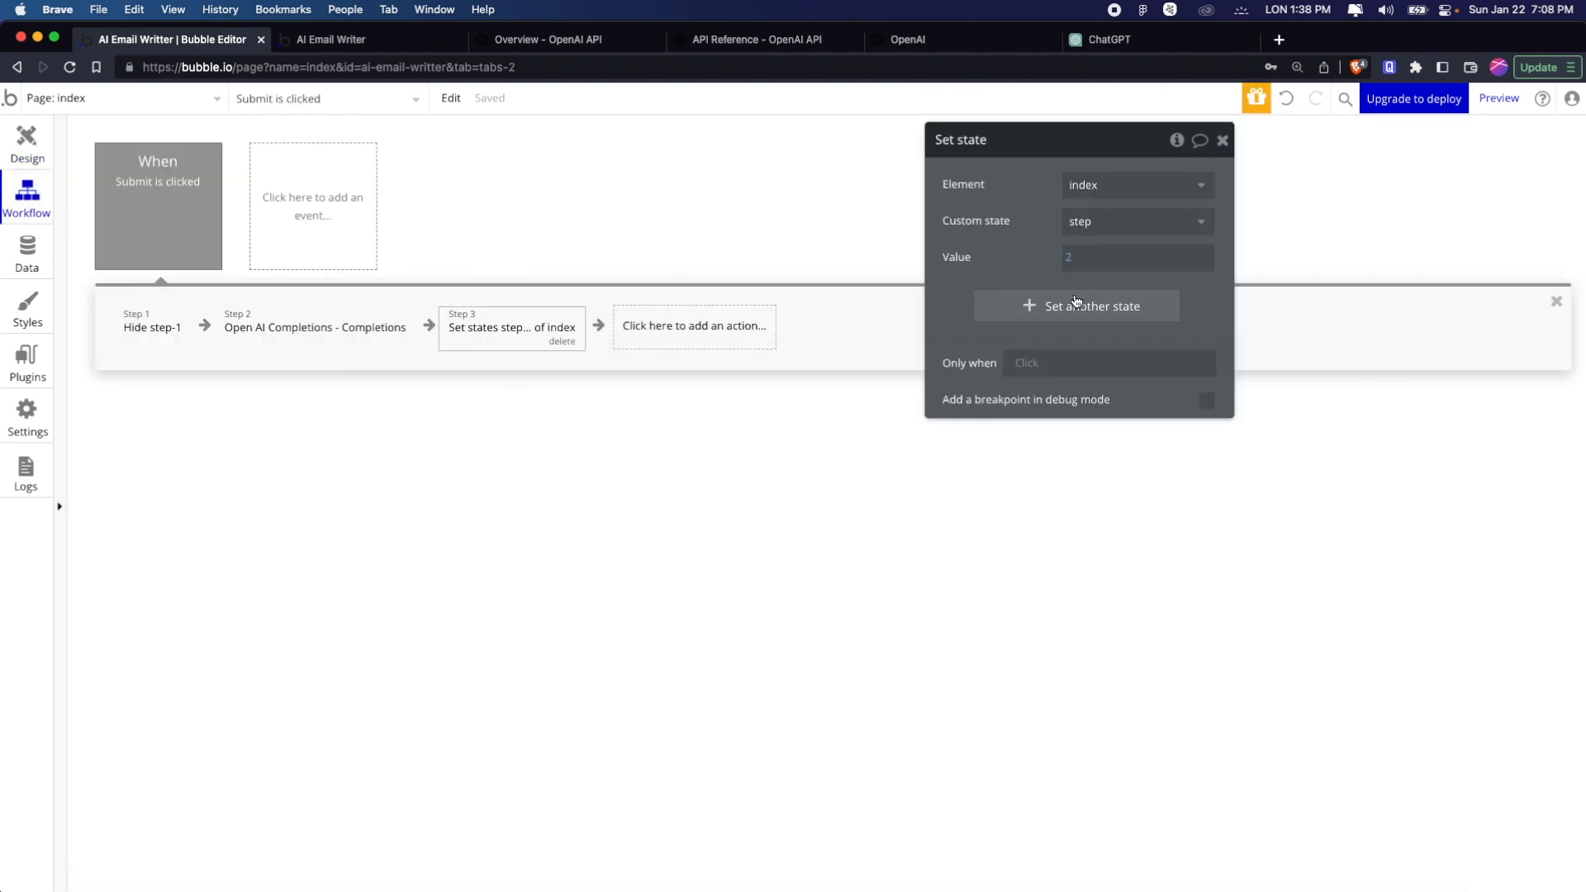
left_click(1076, 305)
type("content")
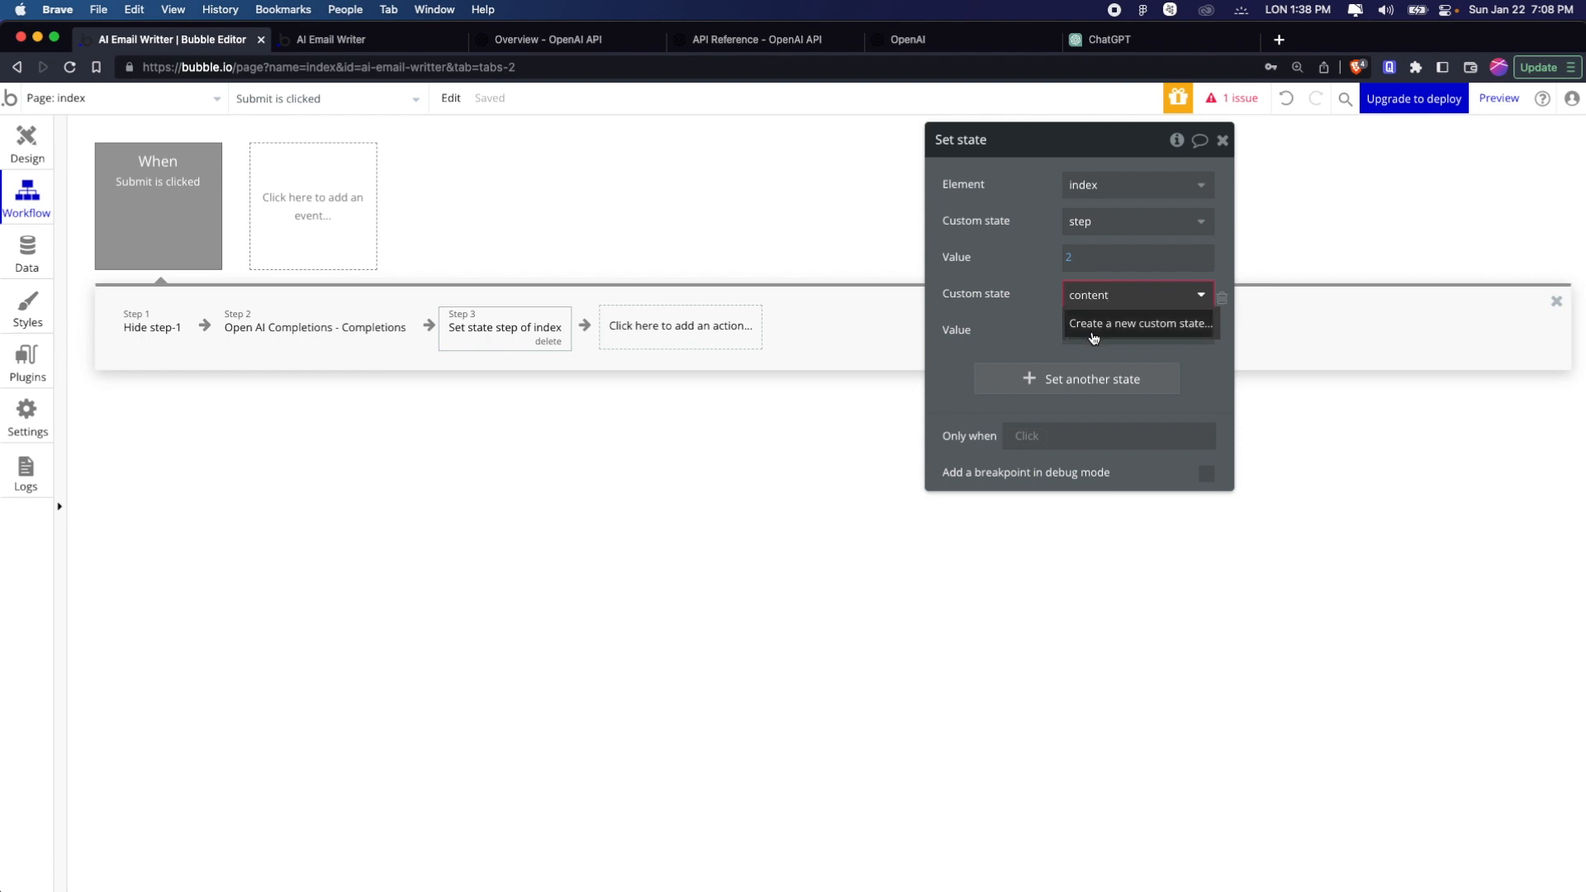
left_click(1092, 324)
left_click(925, 262)
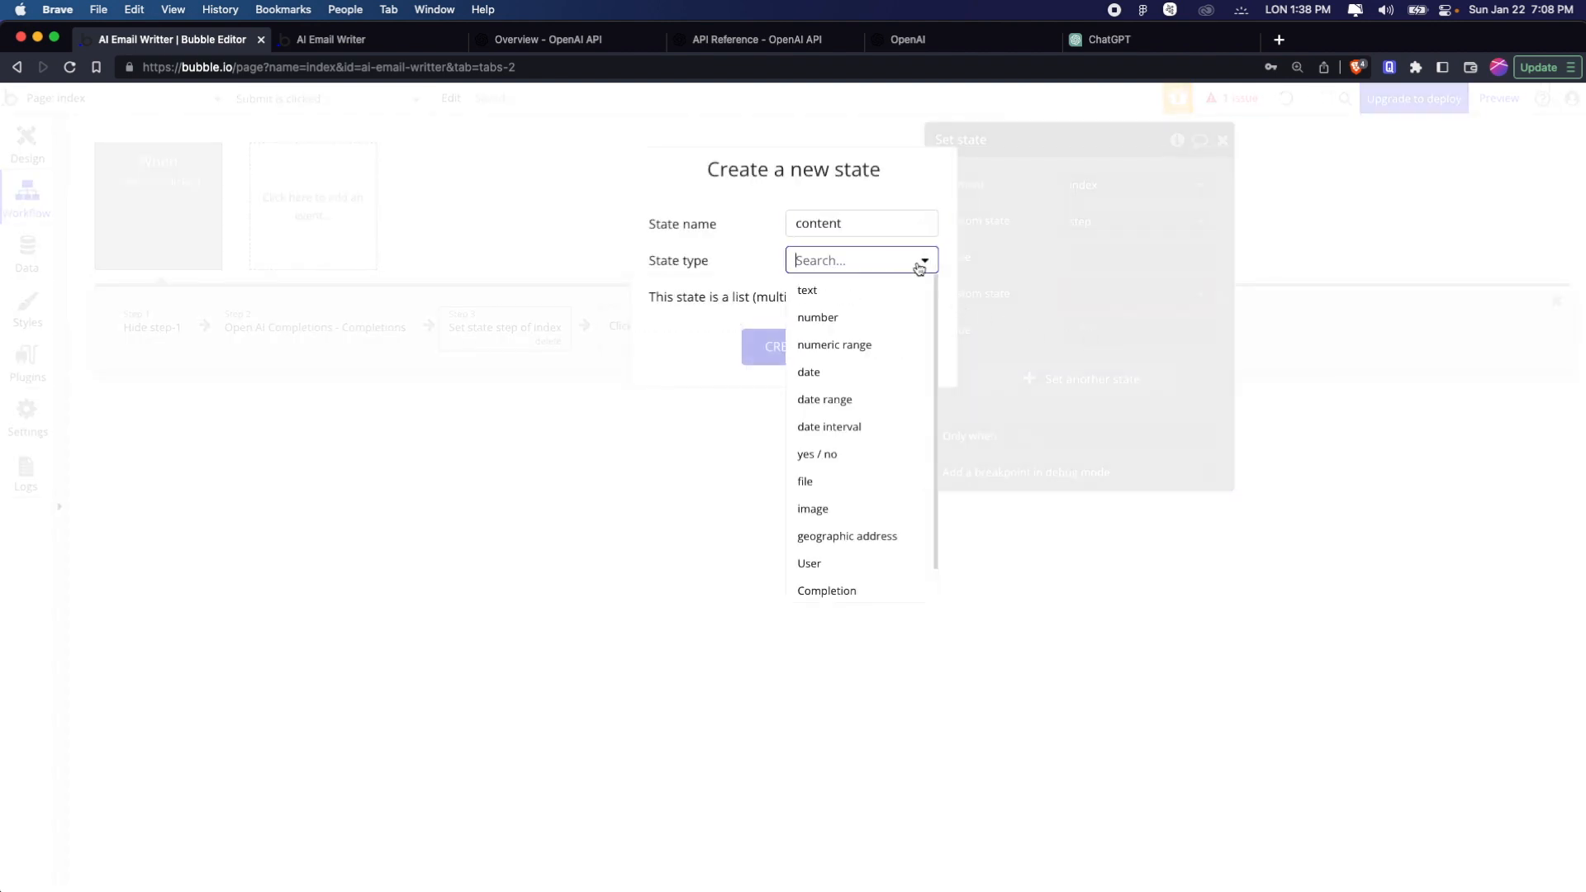
left_click(885, 290)
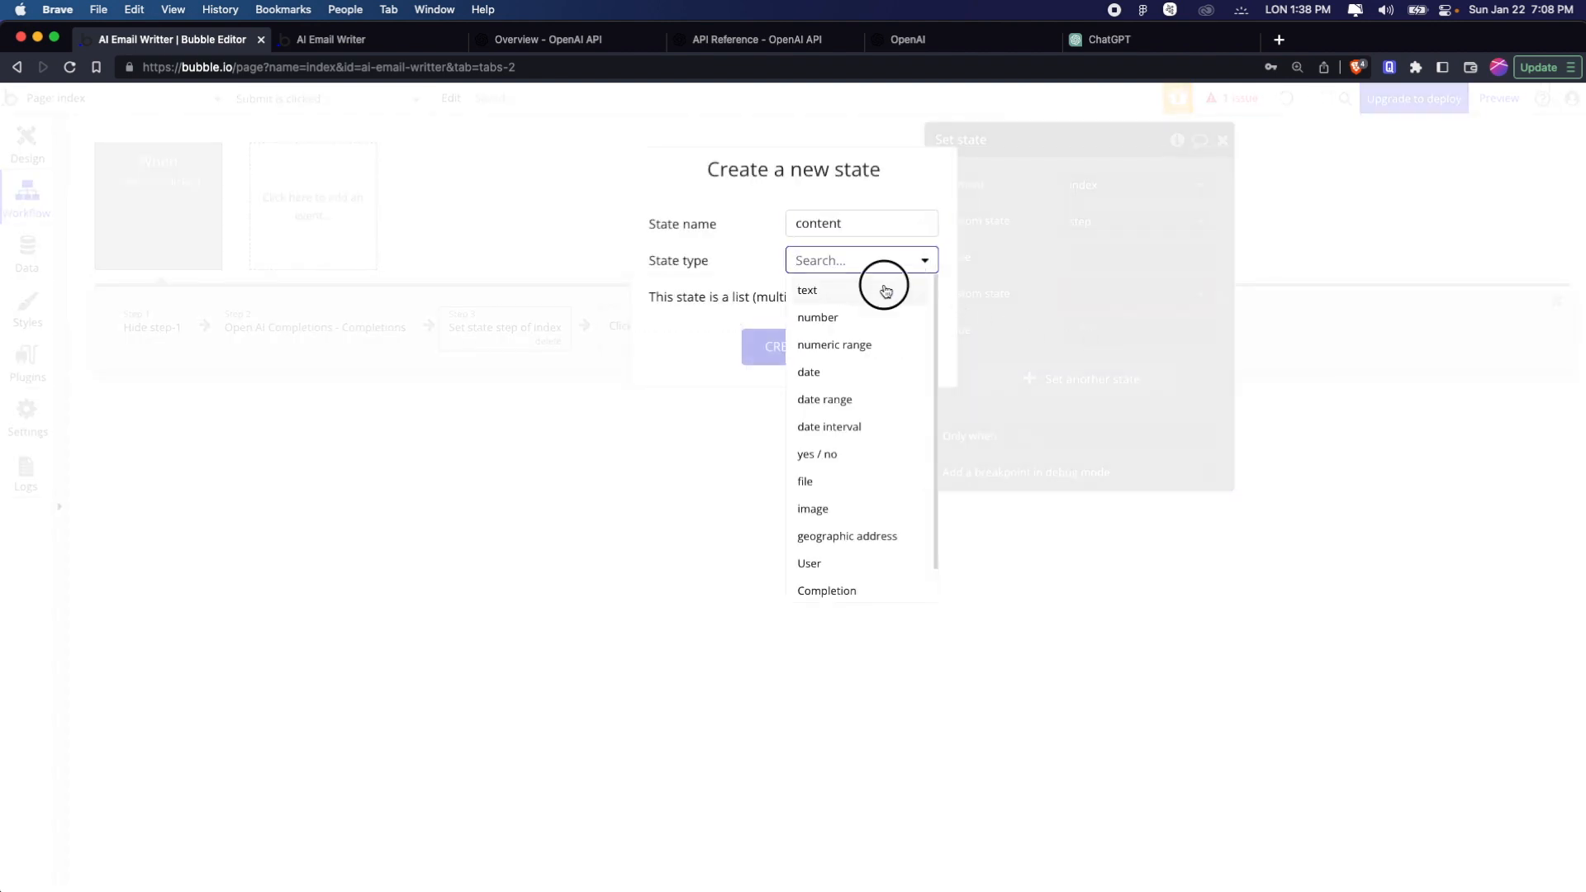
left_click(766, 331)
Set the content state's value to Result of step 2's choices:first item's text
left_click(1099, 329)
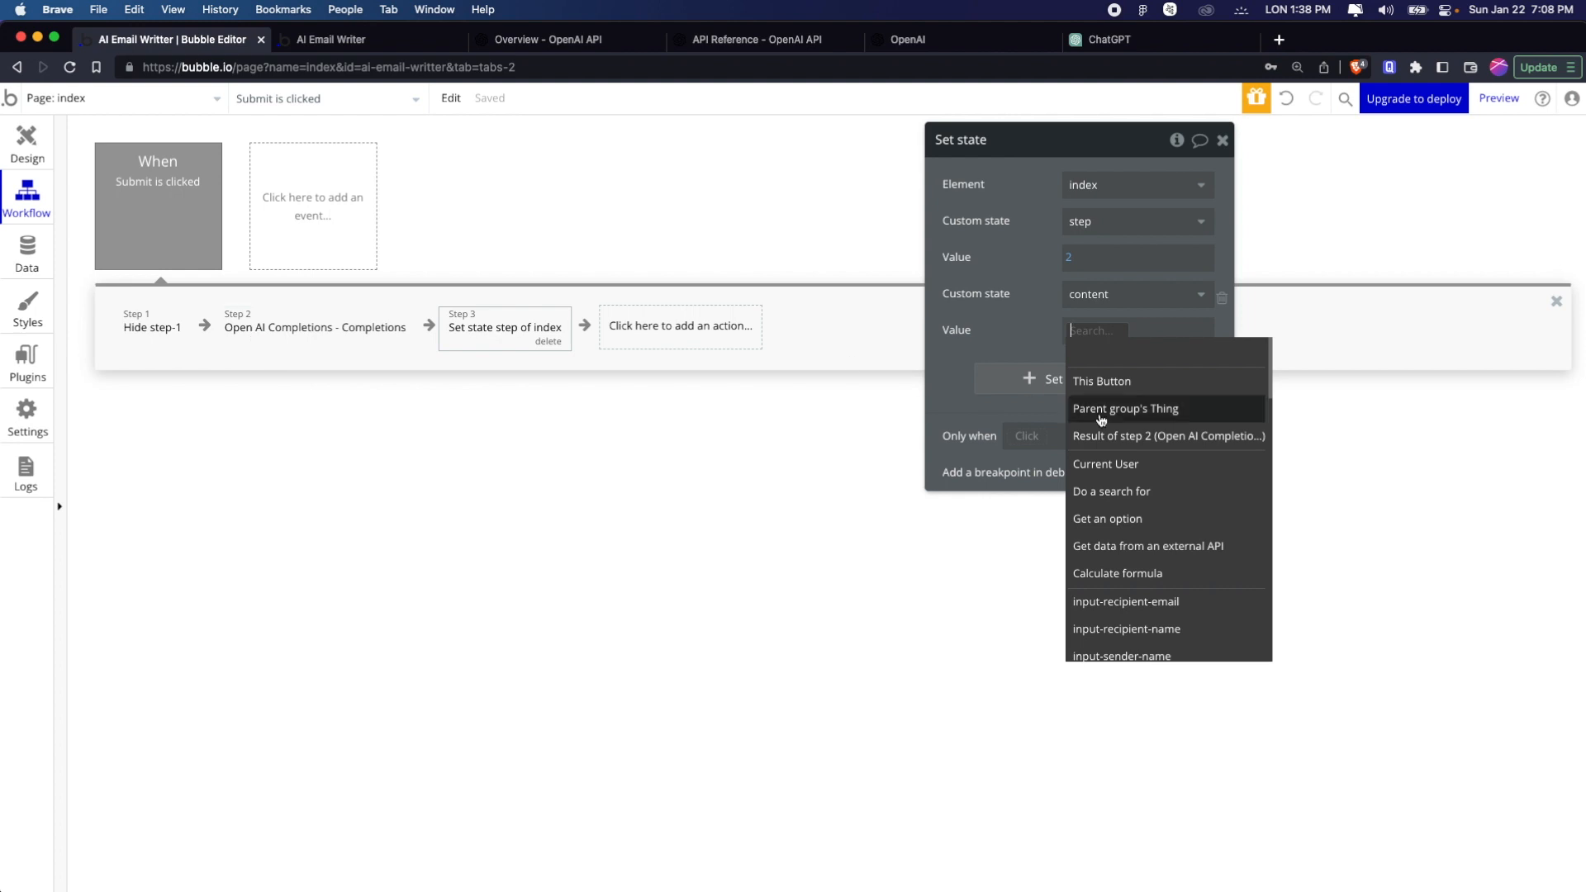
left_click(1138, 437)
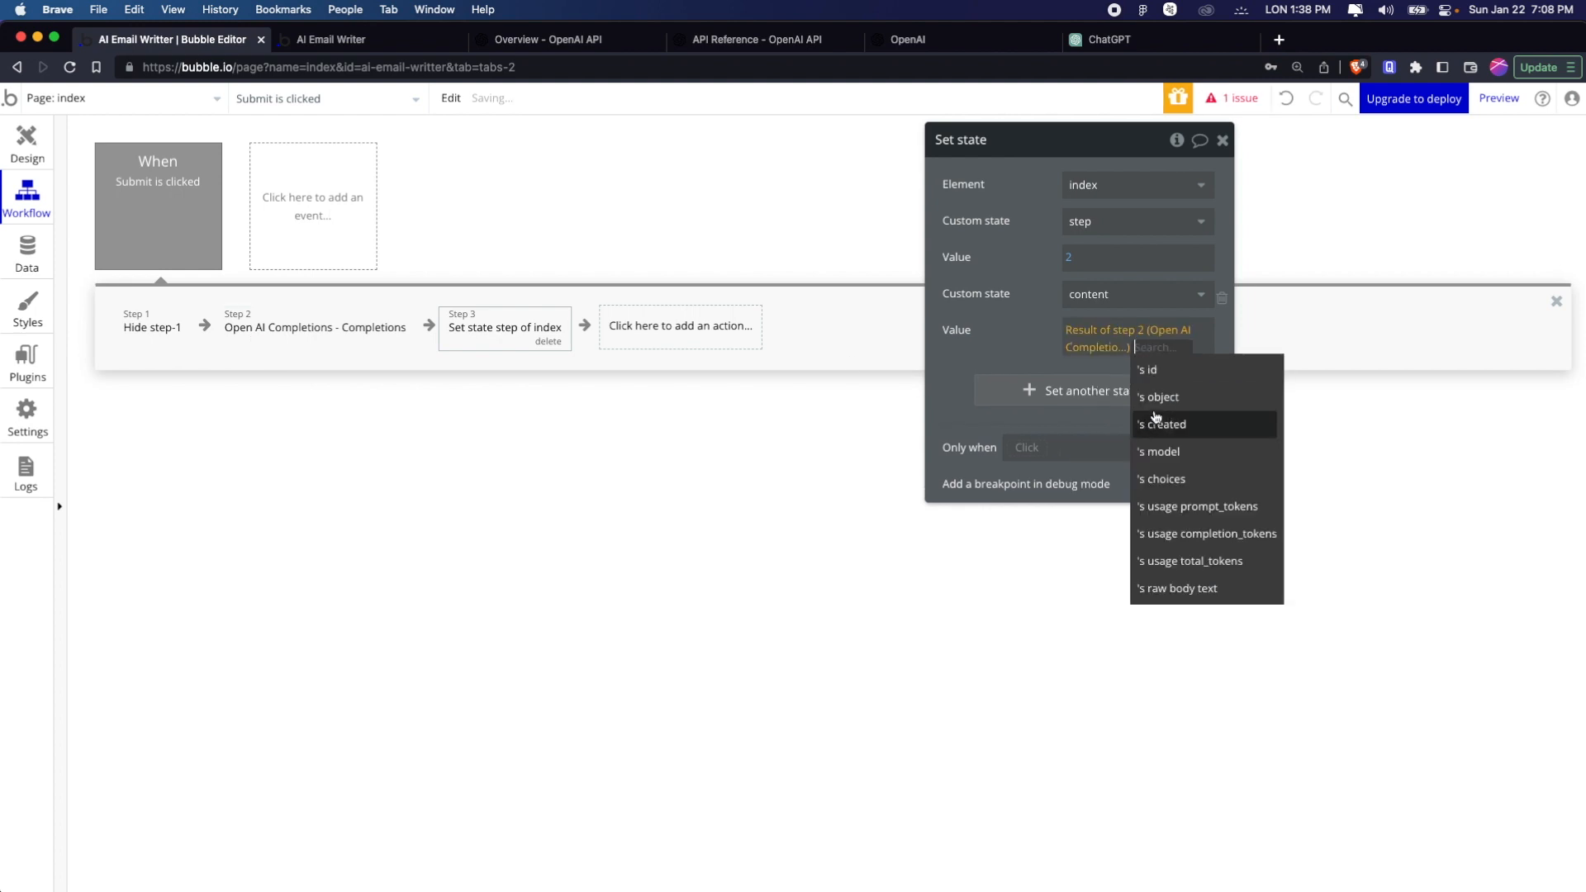
left_click(1216, 478)
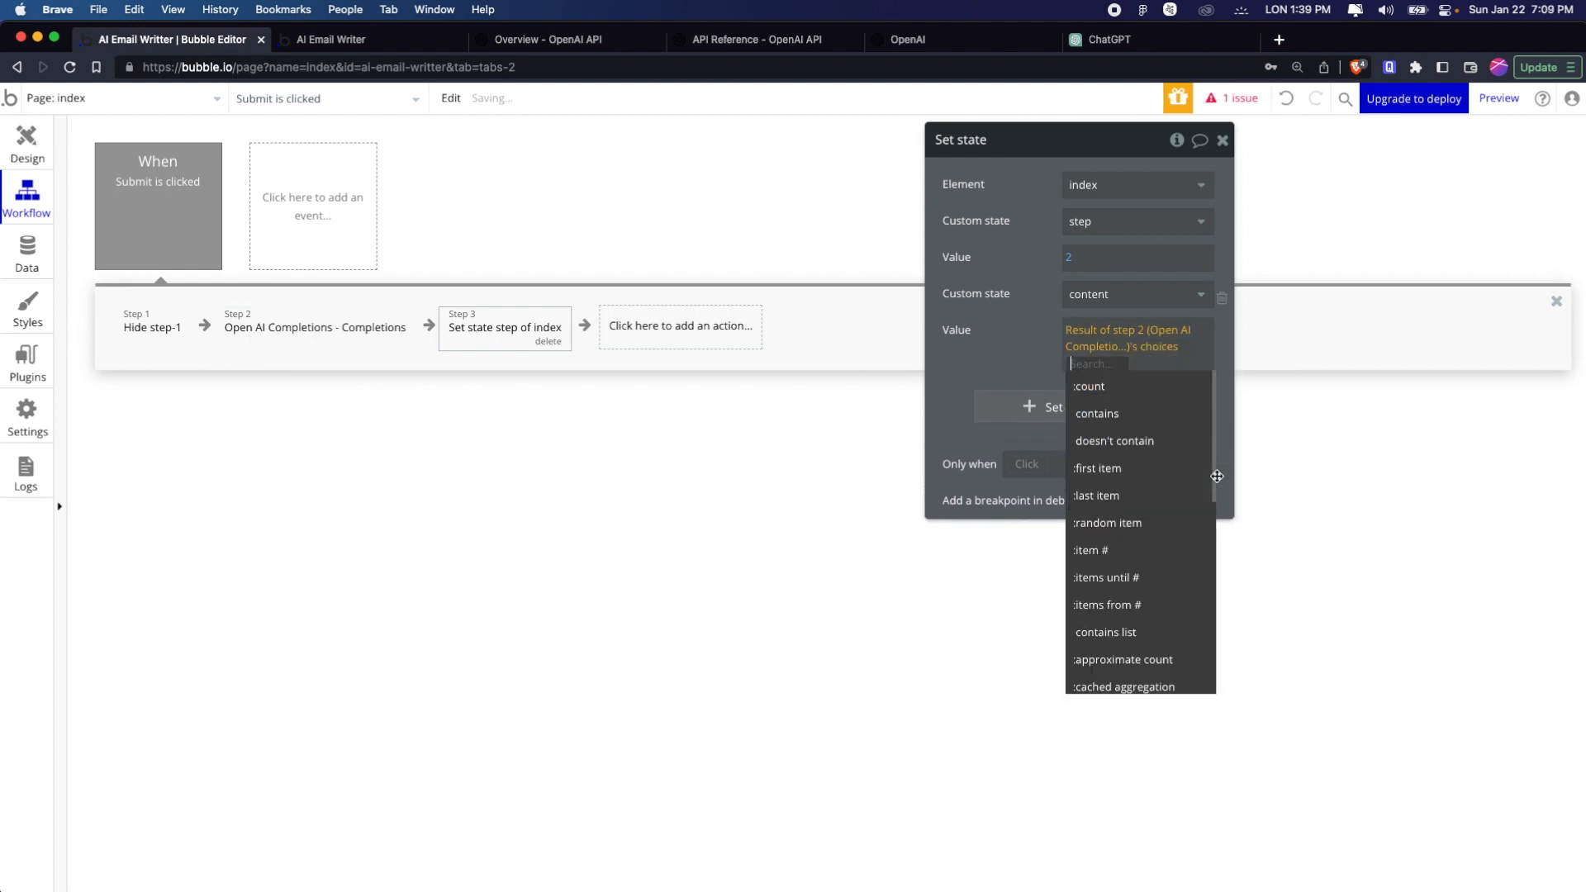
left_click(1169, 468)
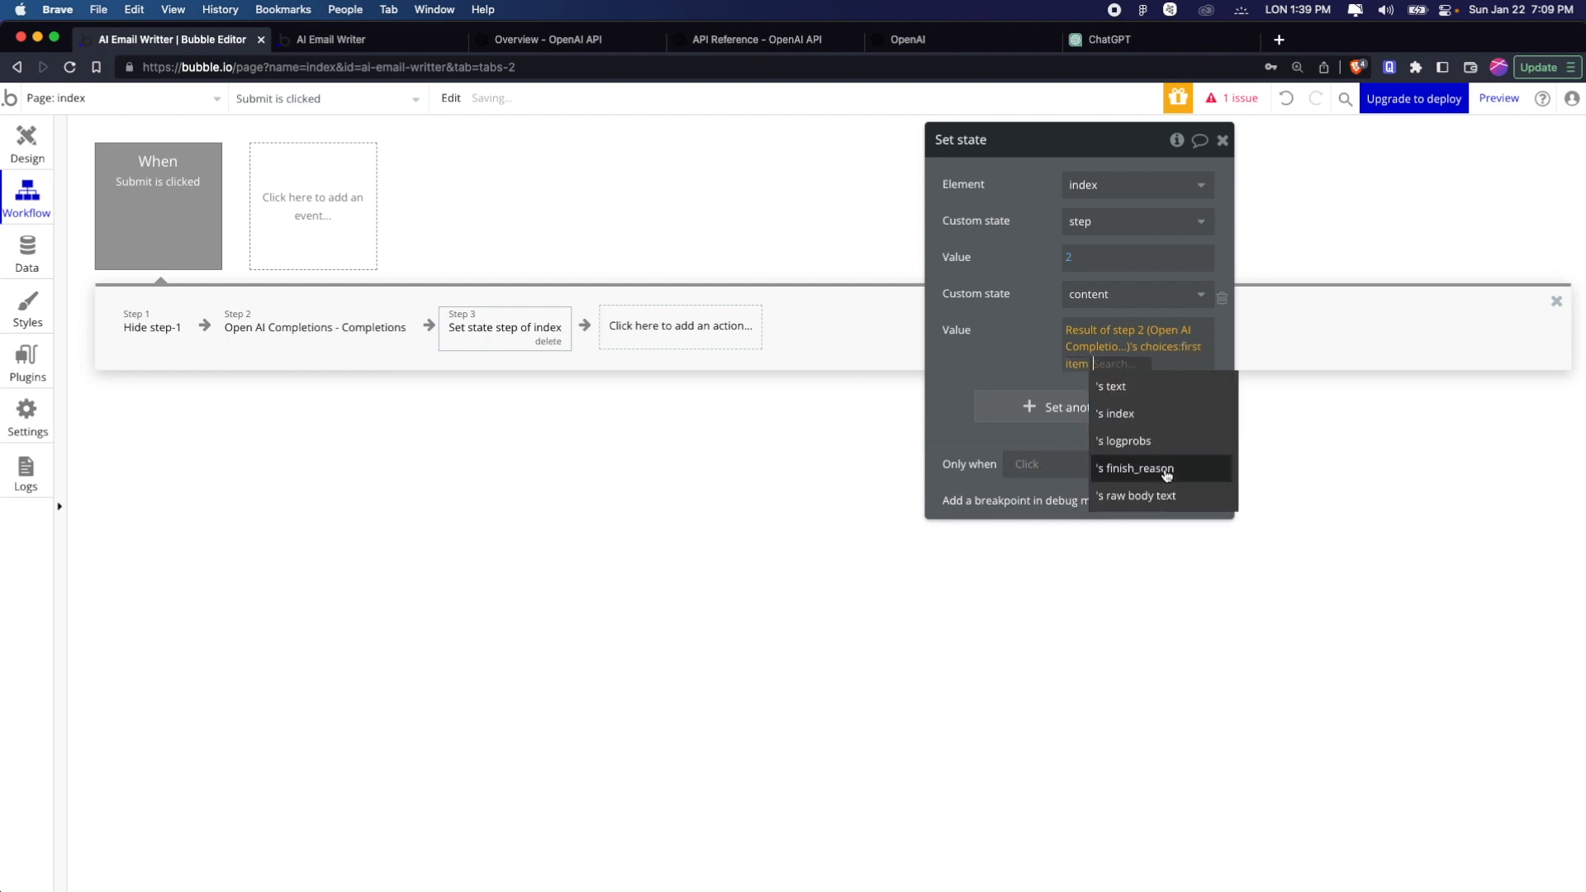
left_click(1165, 390)
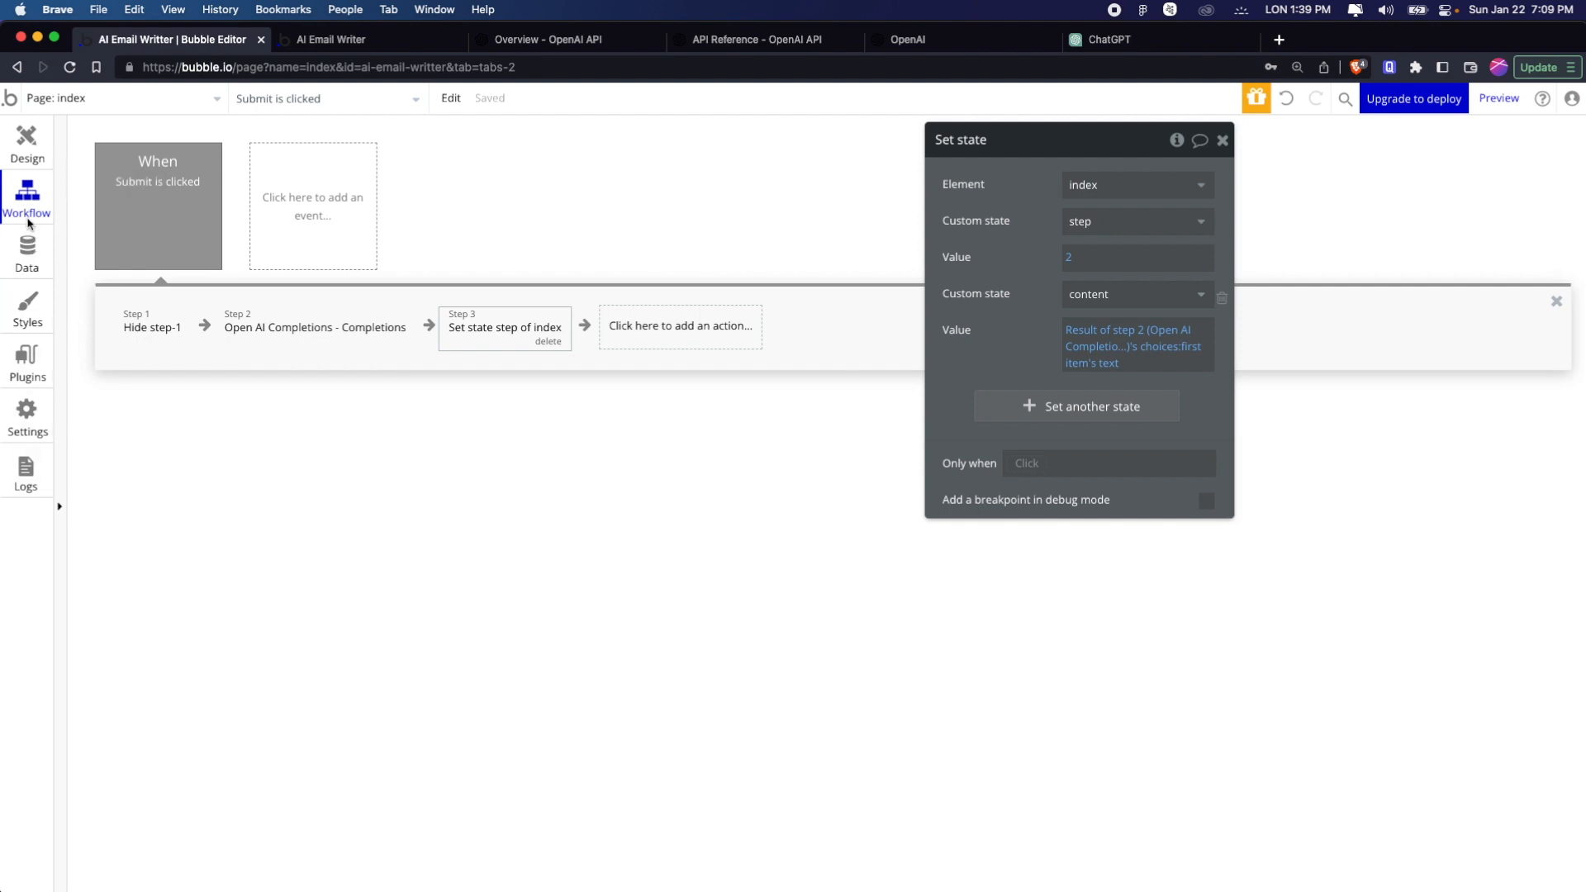
Set the initial content of the multiline input under AI Generate Content to index's content
left_click(34, 156)
scroll(959, 560, "down", 5)
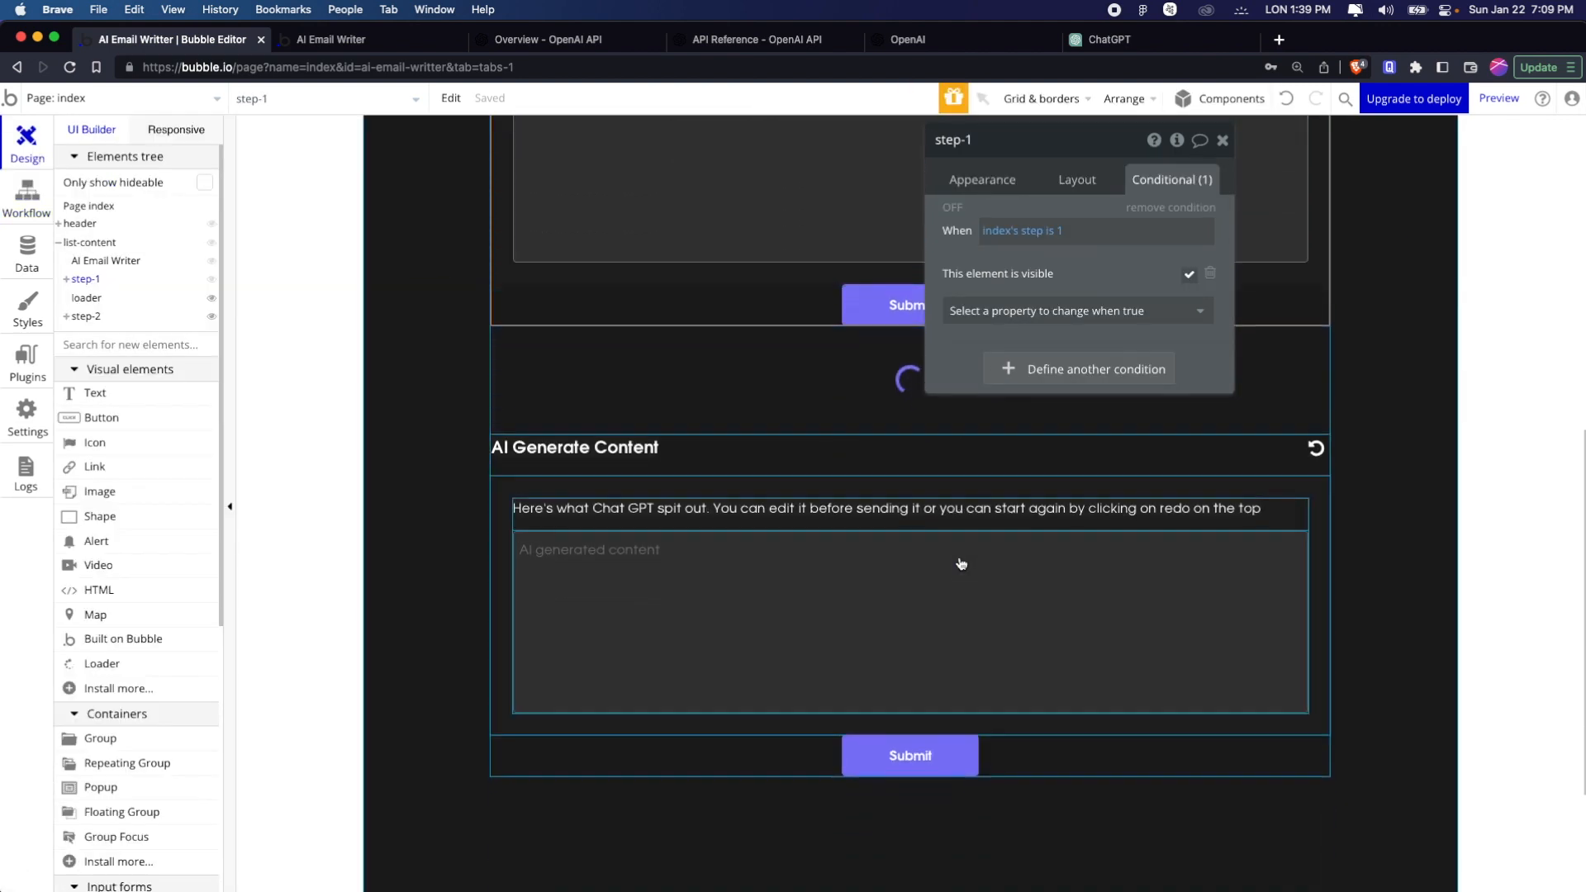
left_click(679, 573)
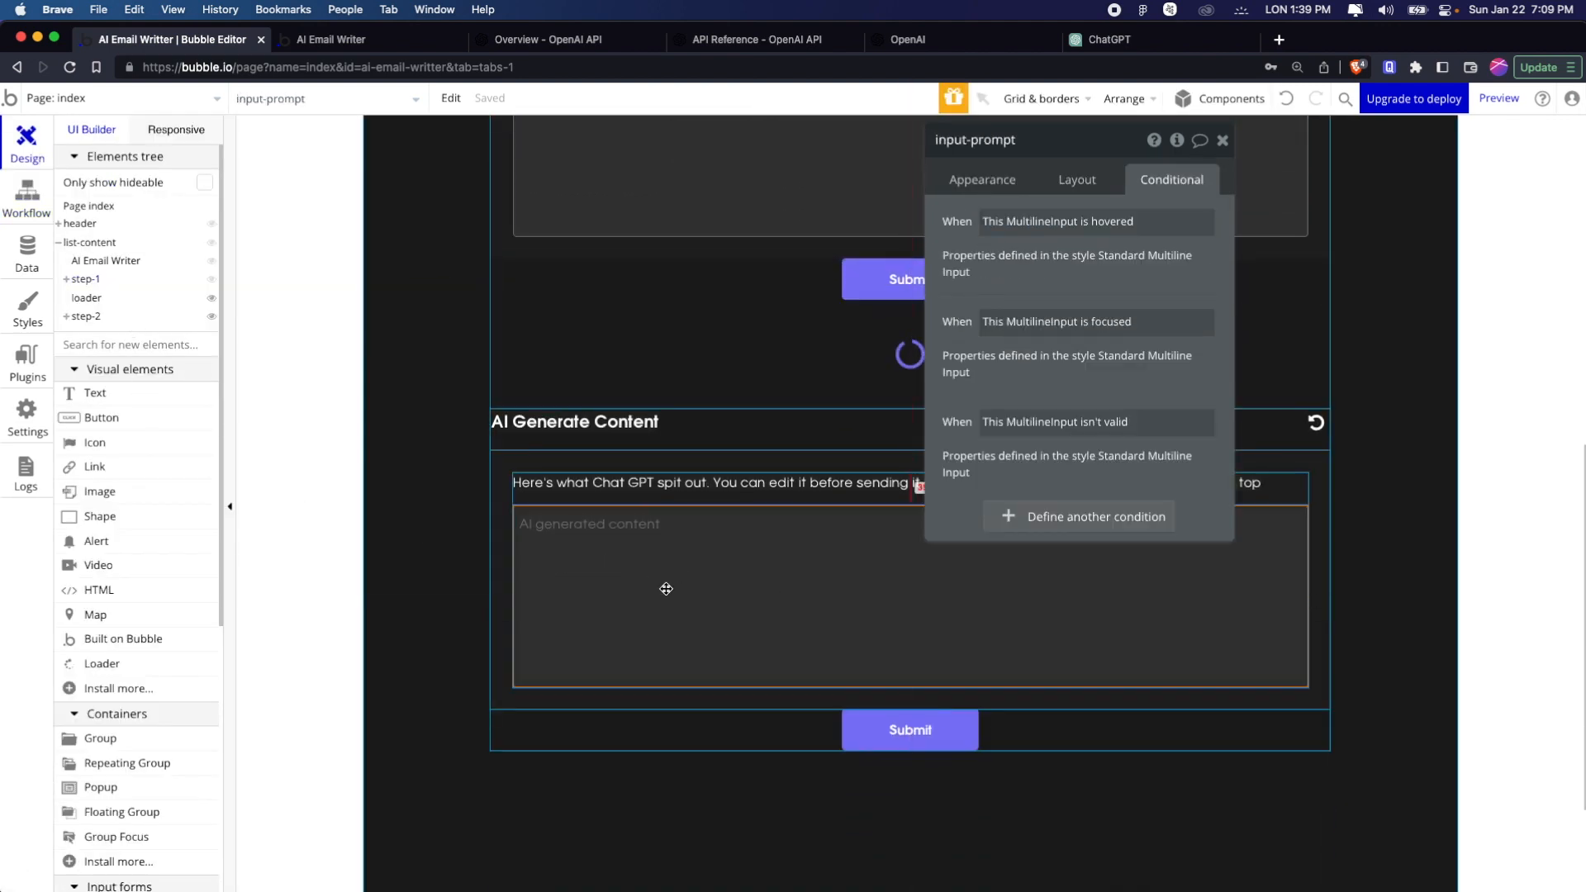
double_click(665, 589)
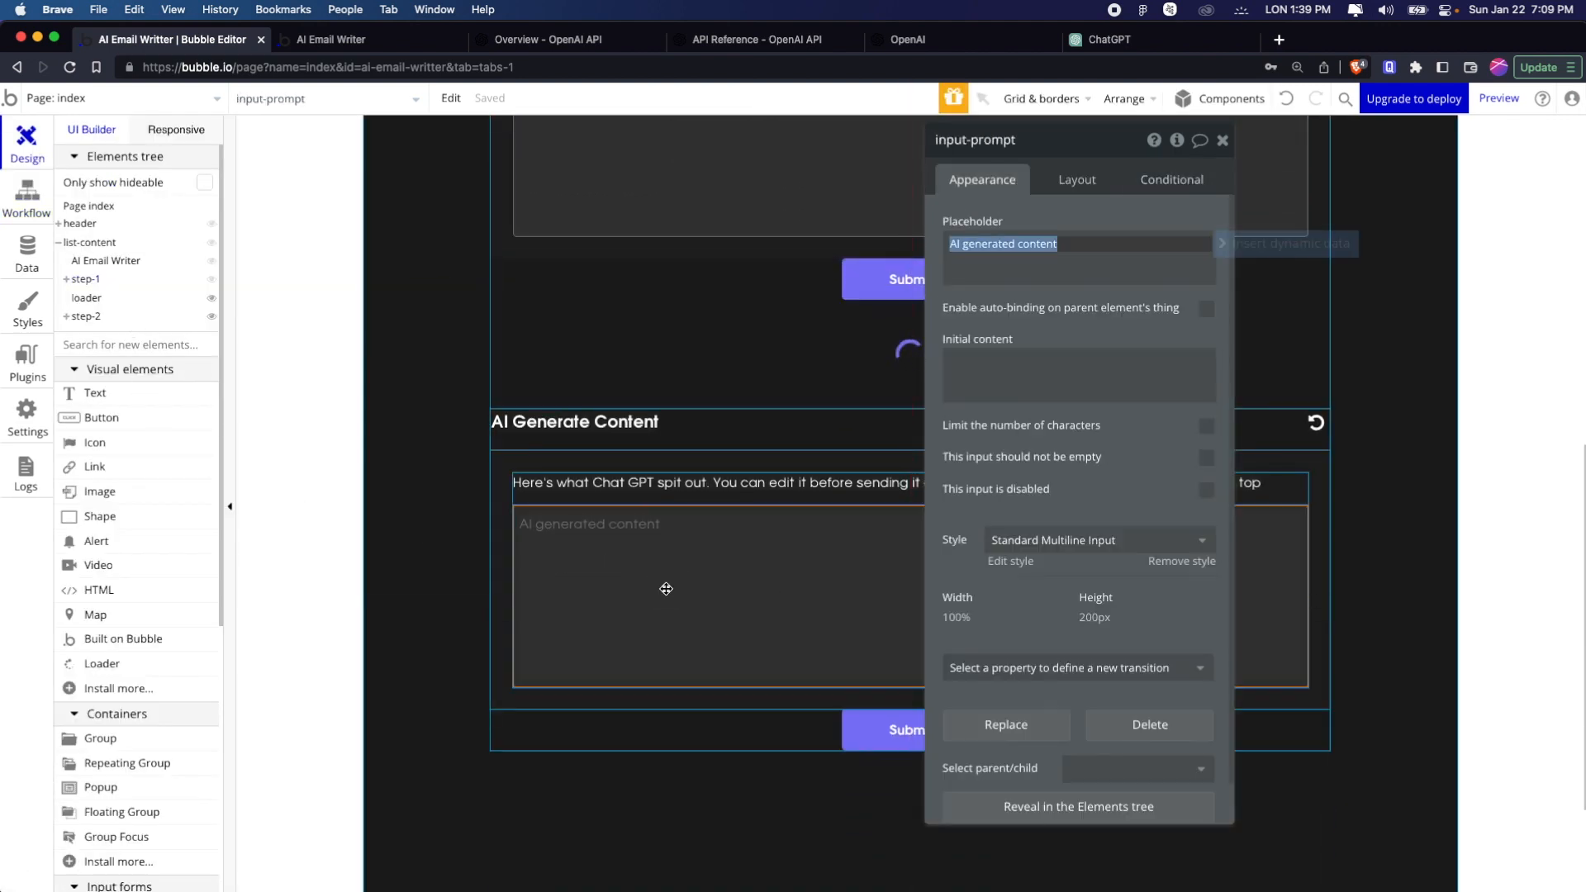
left_click(1019, 376)
left_click(1237, 363)
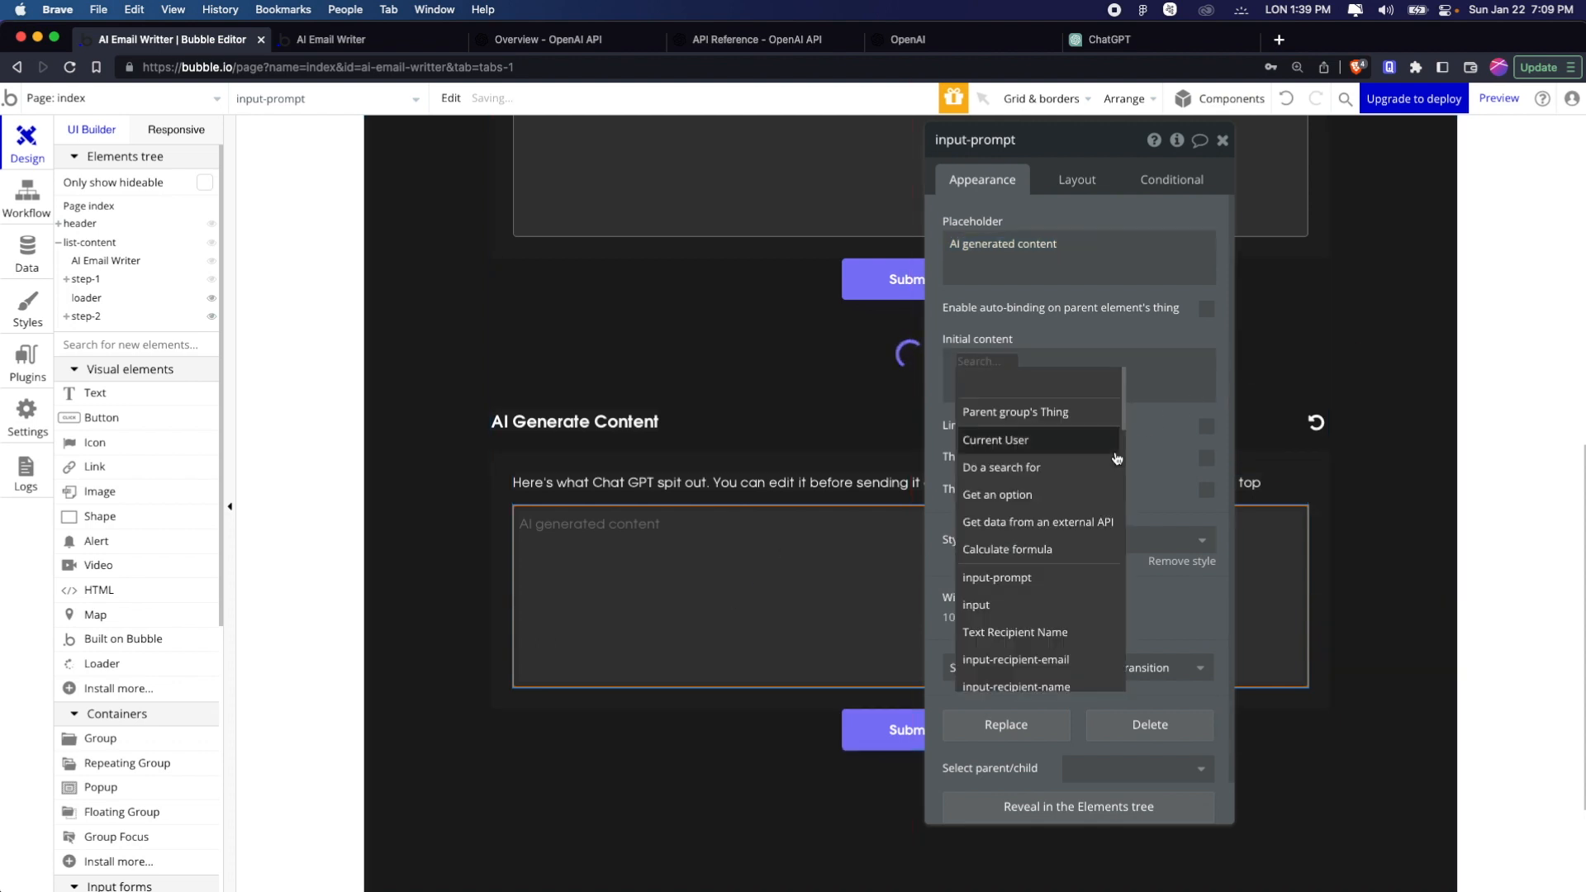
type("index")
left_click(1042, 417)
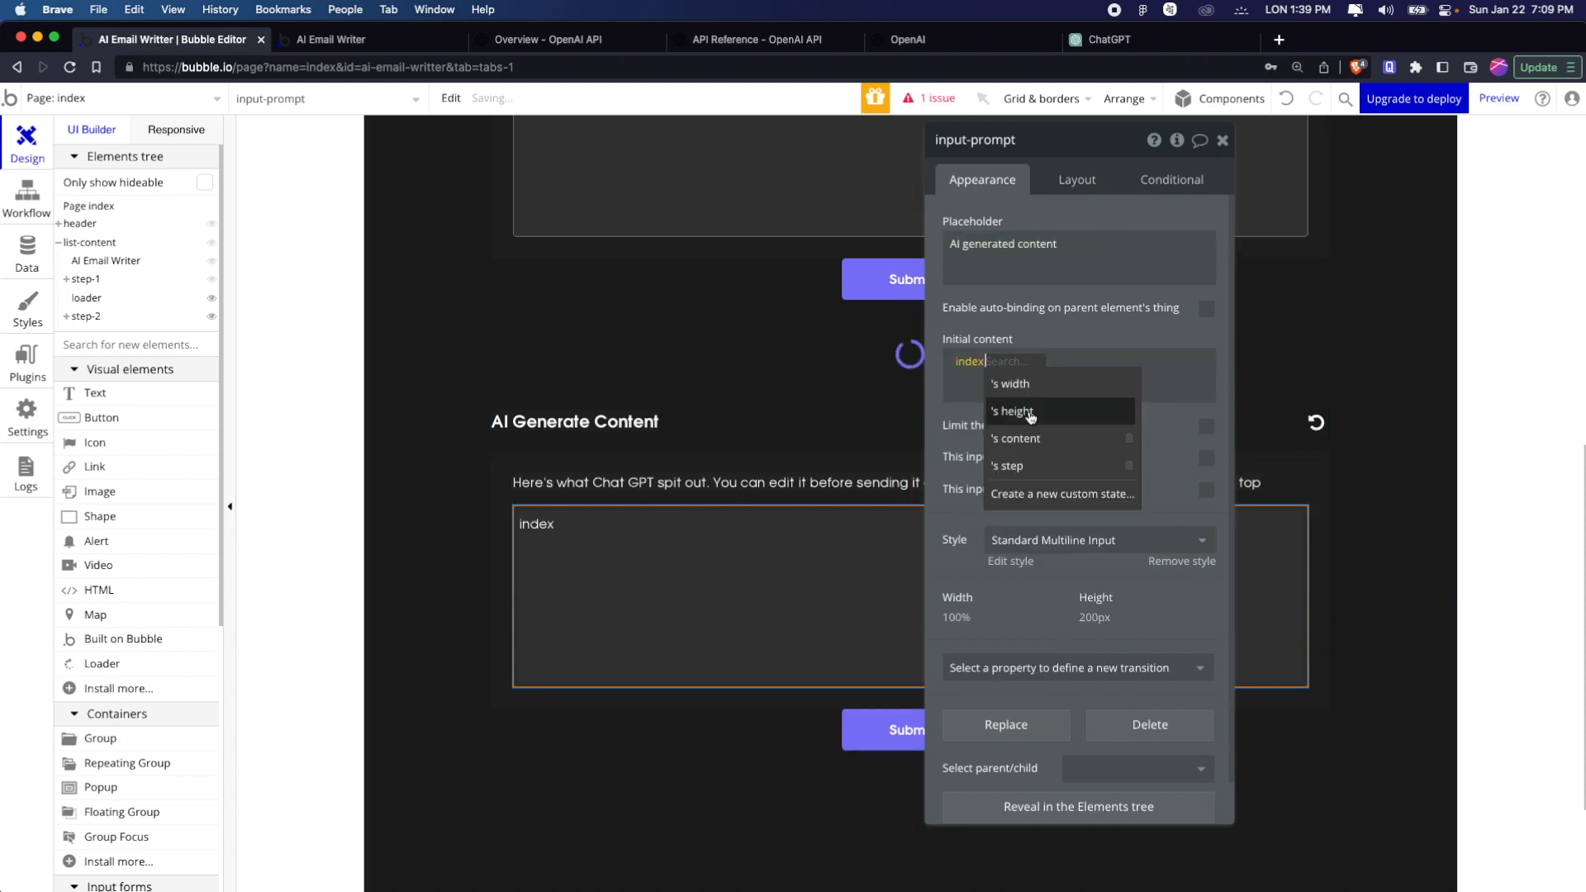
left_click(1061, 438)
left_click(1060, 414)
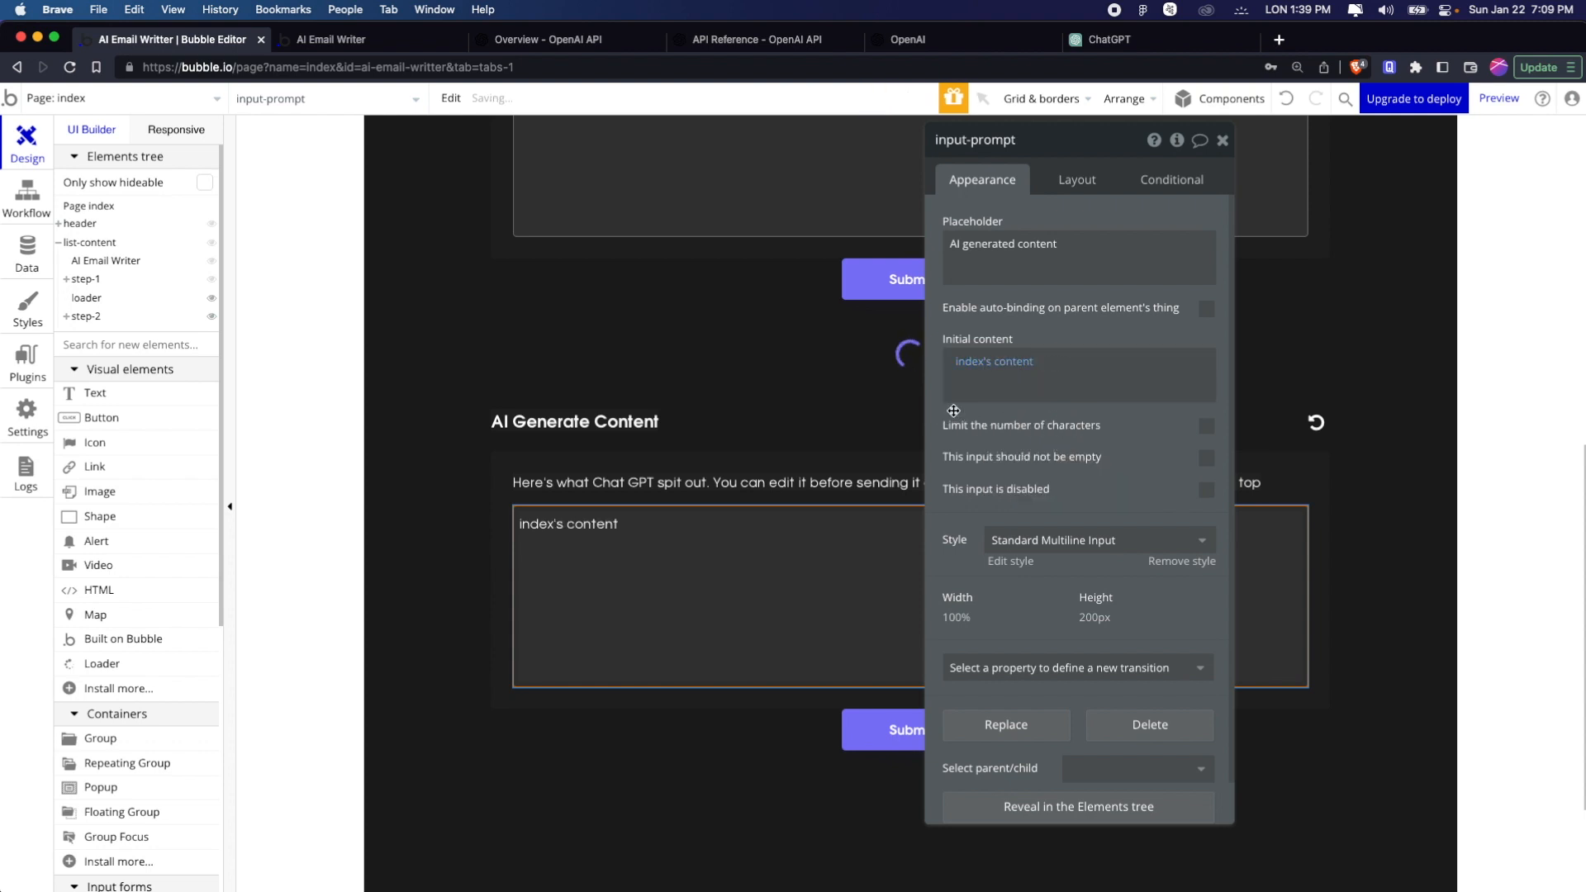
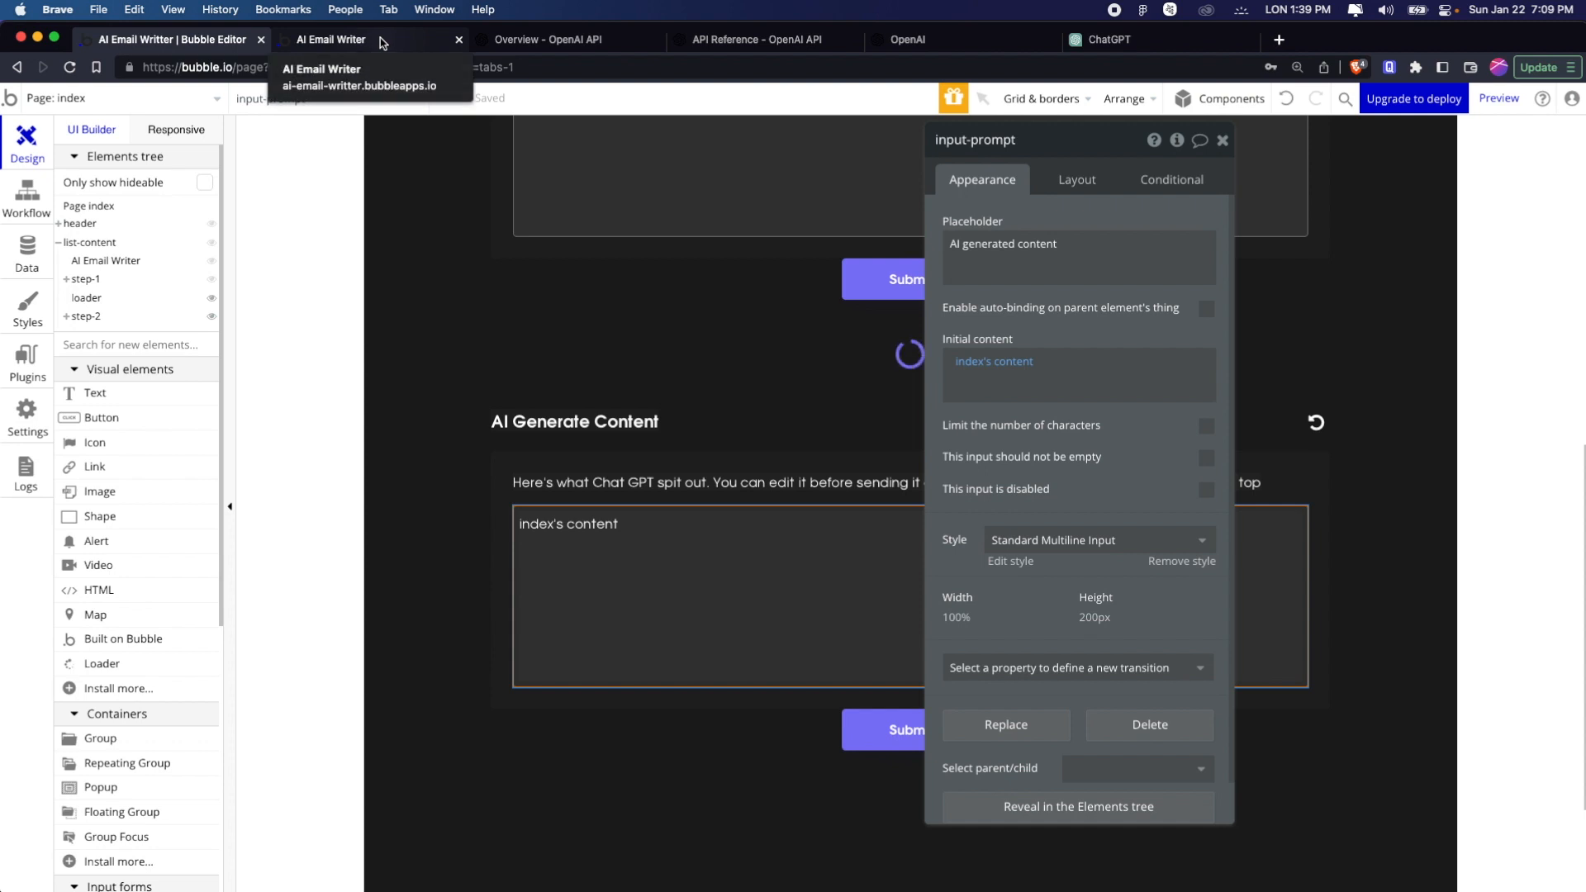
Reload the AI Email Writer preview page to load its latest version
left_click(382, 43)
scroll(502, 365, "down", 1)
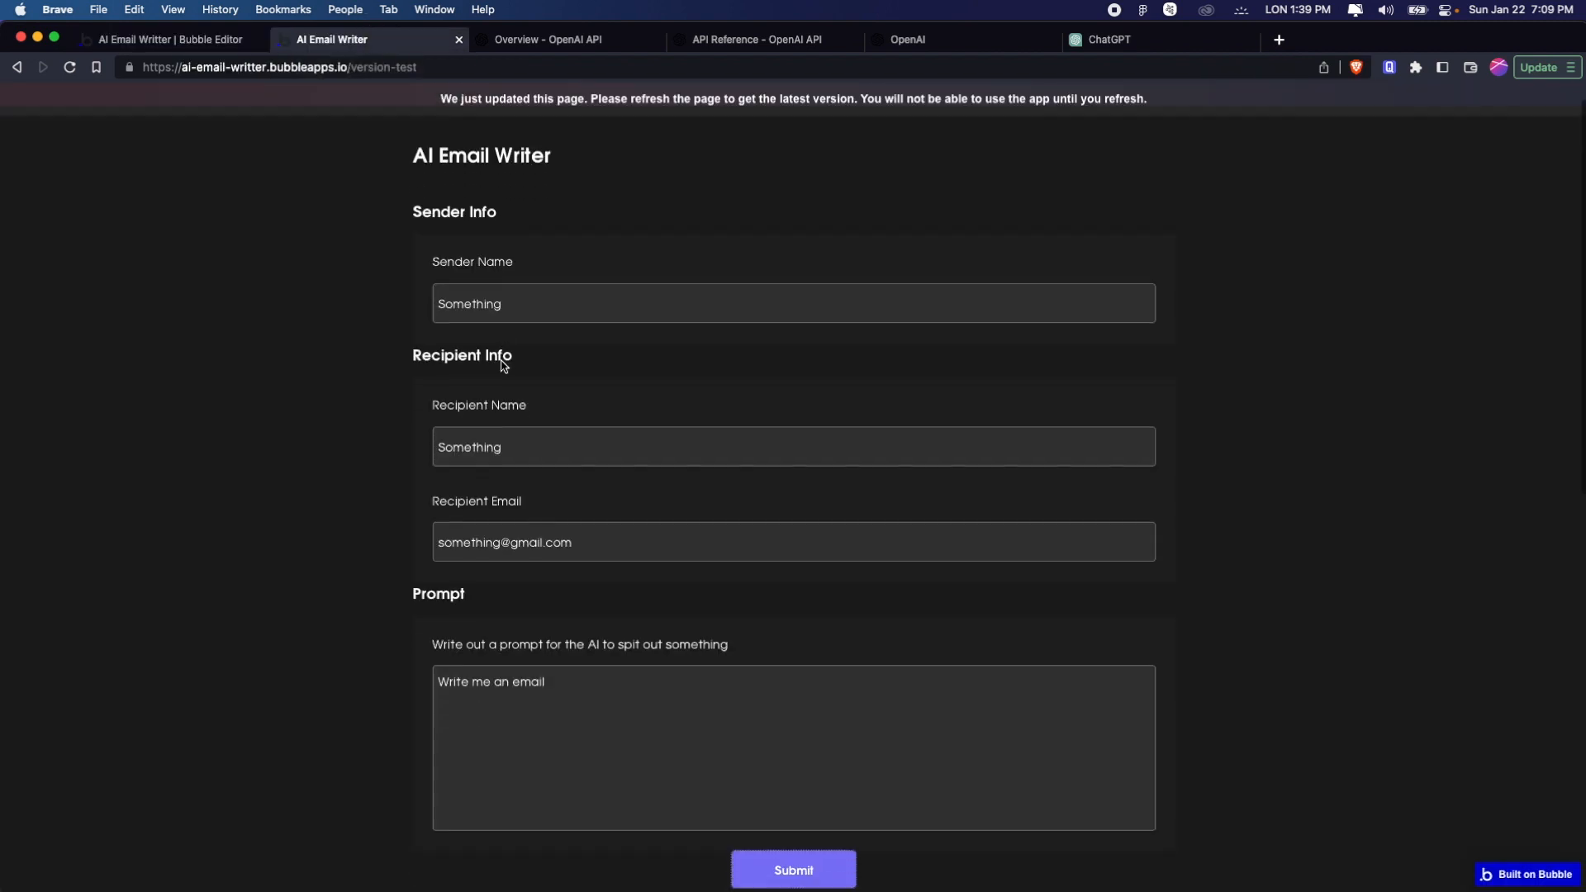
scroll(502, 365, "up", 1)
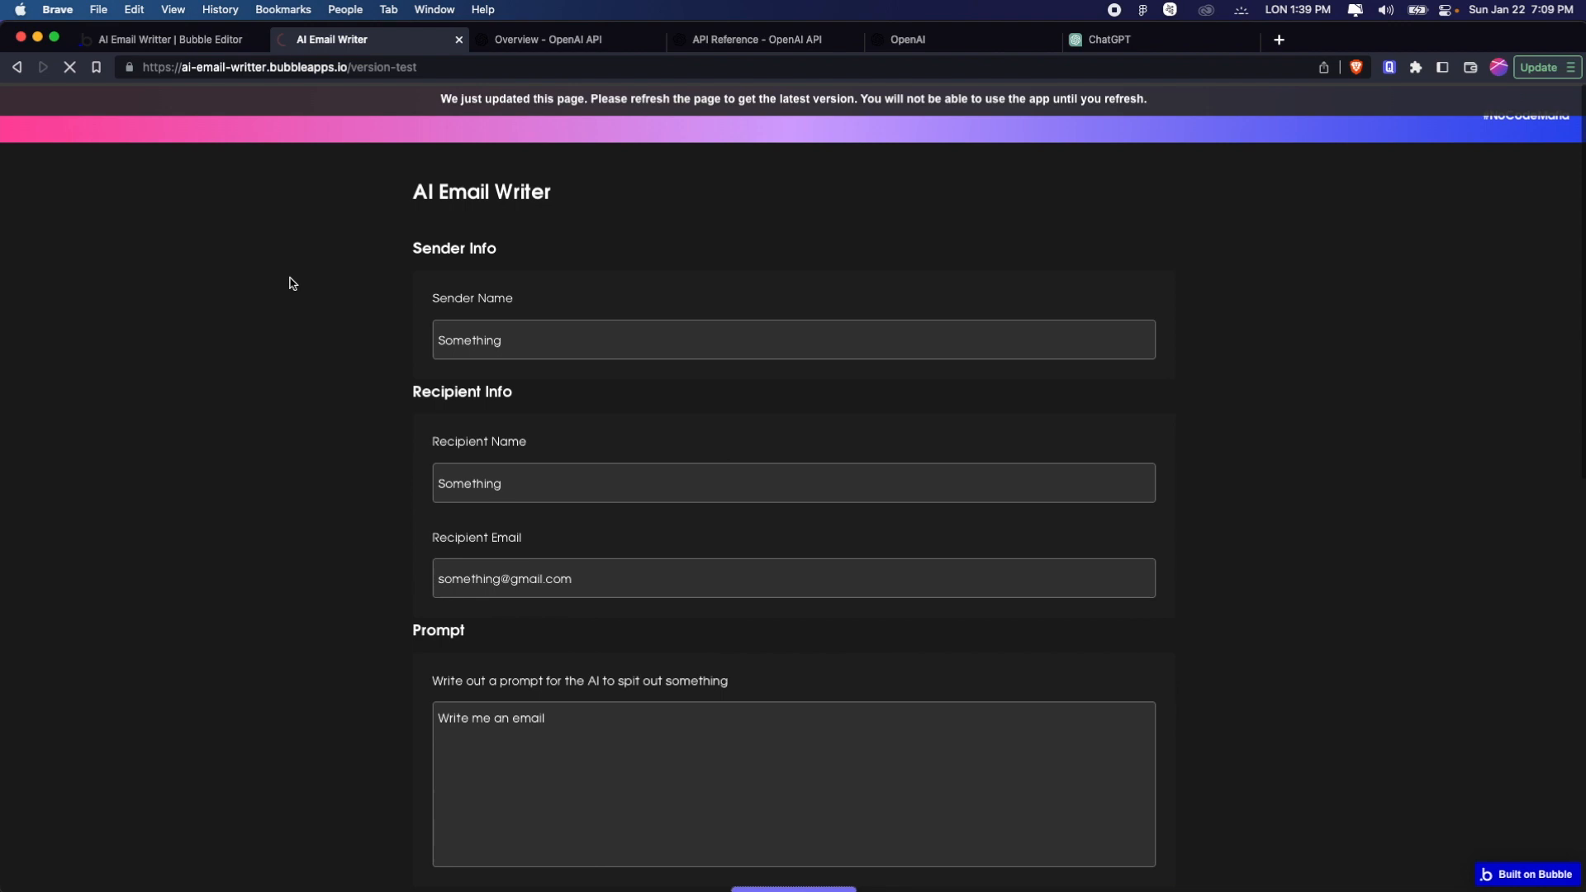
Return to the editor's Submit workflow and check its Hide step-1 and Set state actions
left_click(191, 38)
scroll(731, 497, "up", 4)
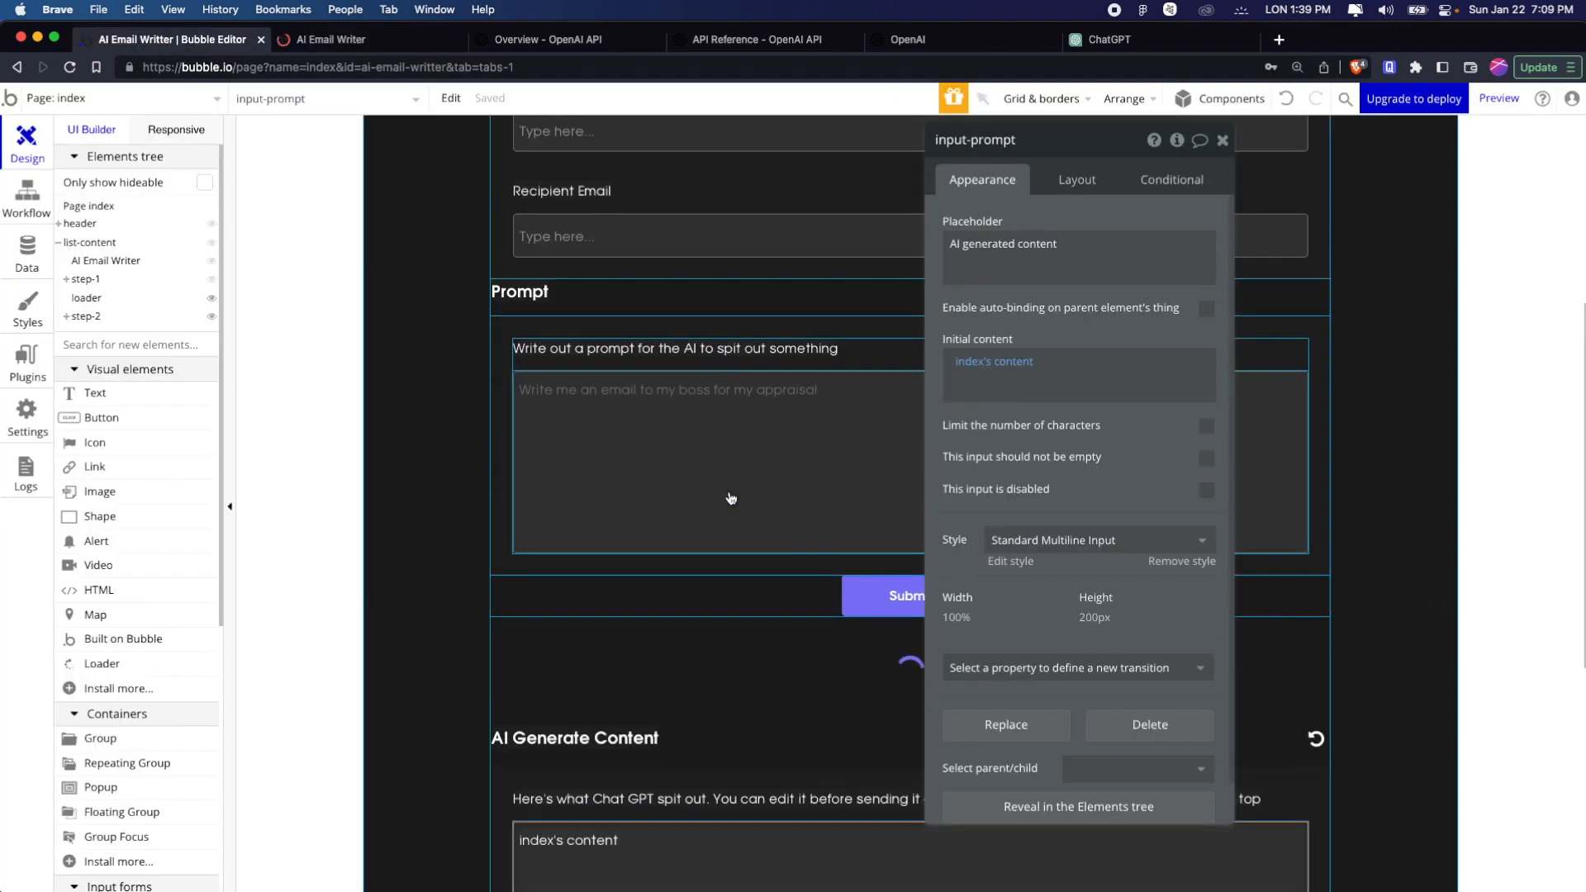
left_click(27, 196)
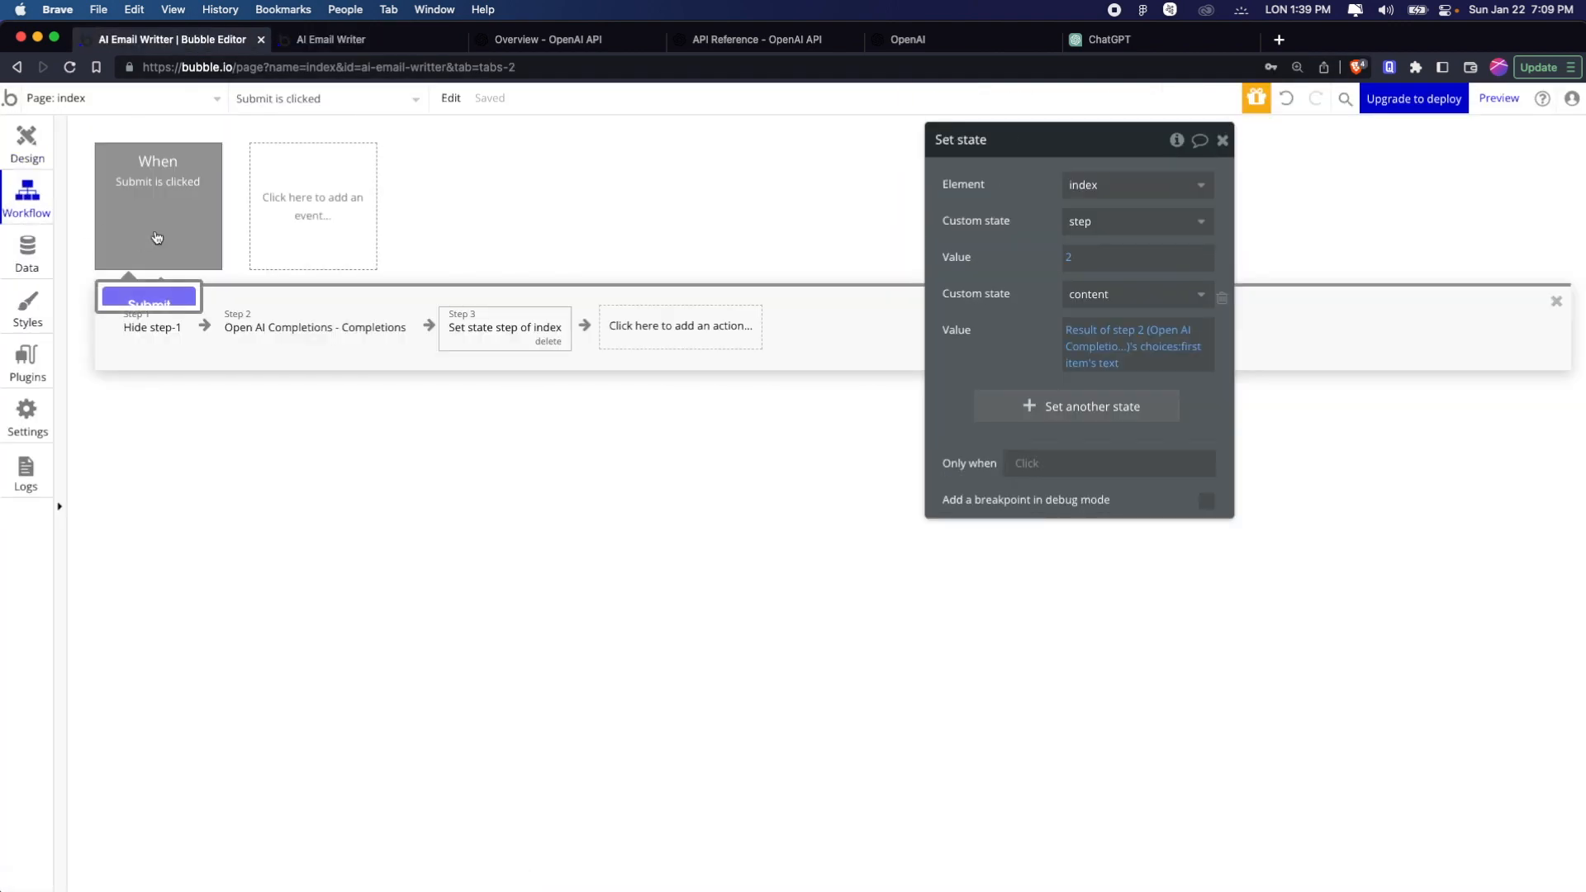
left_click(147, 330)
left_click(485, 332)
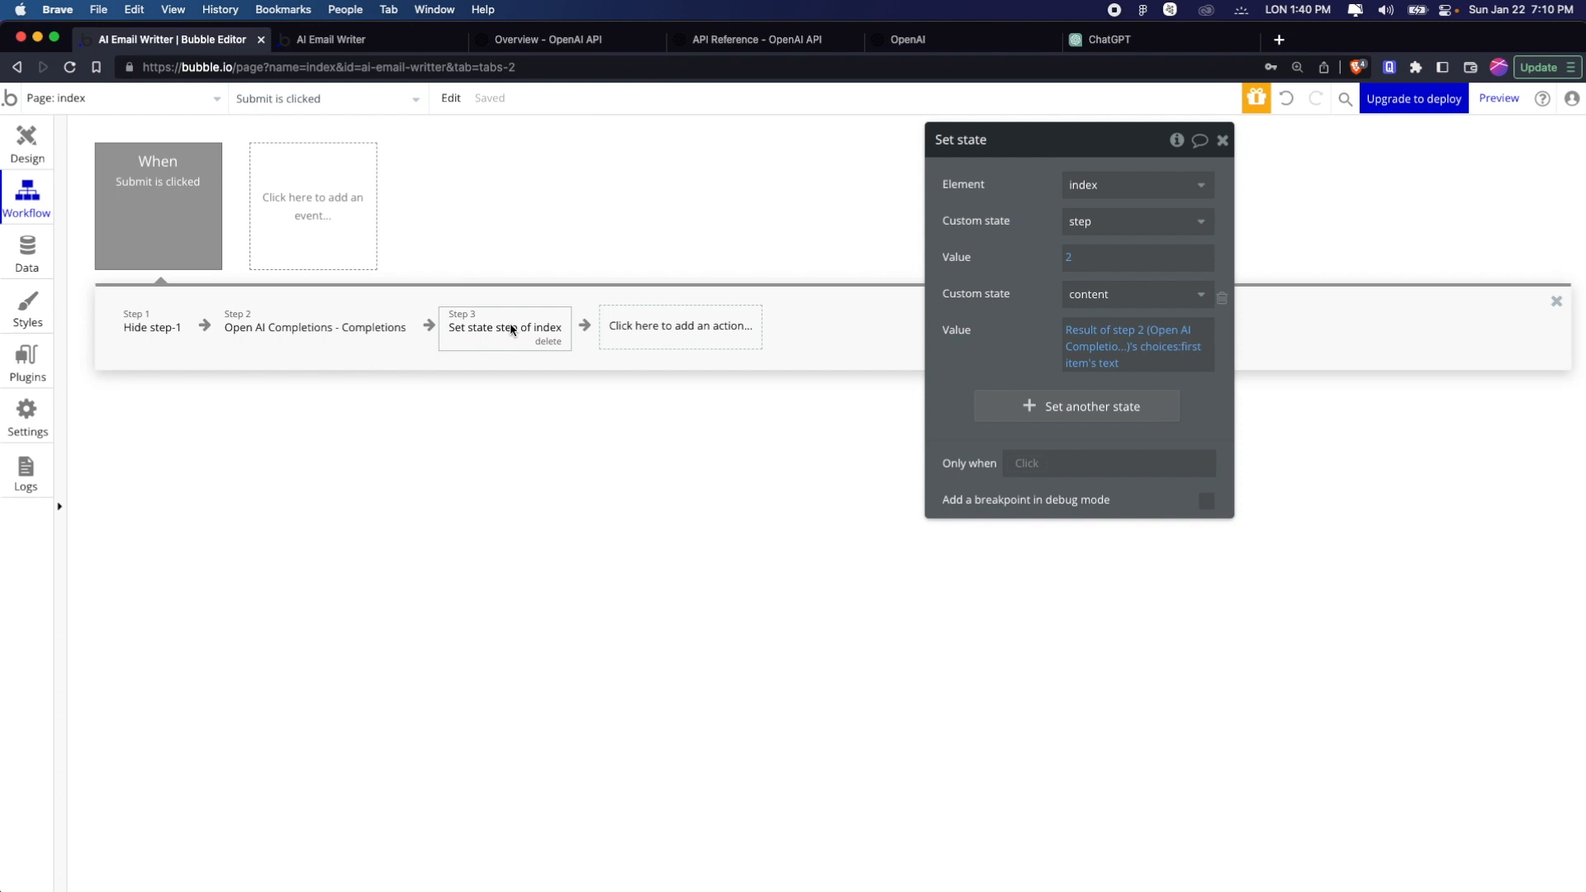
Insert a Set state of an element action between Hide step-1 and the Open AI Completions action
left_click(205, 325)
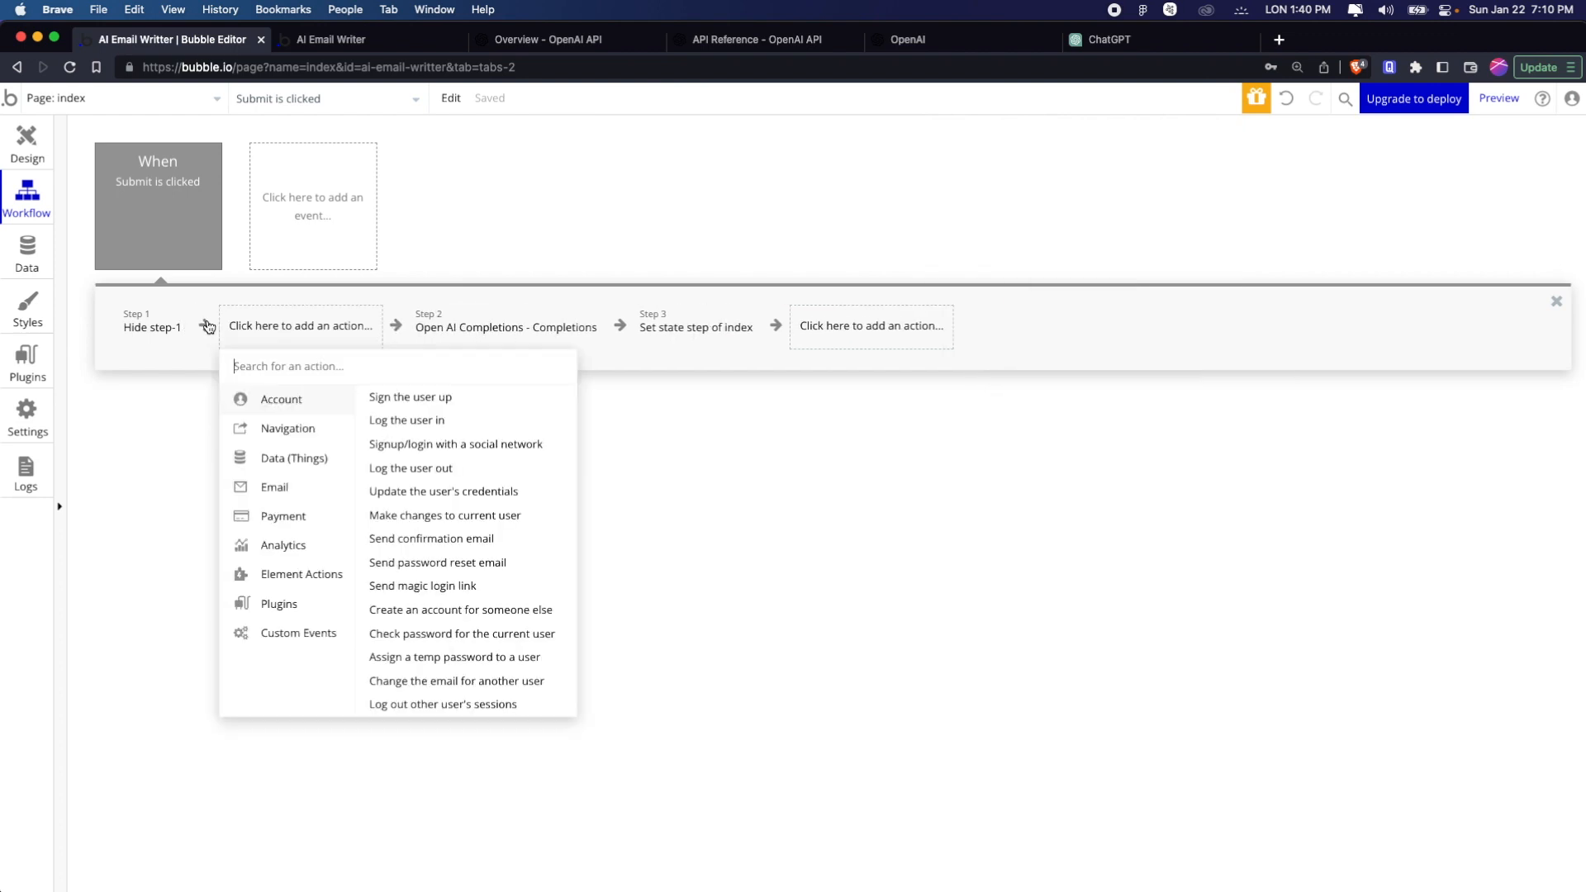
type("se")
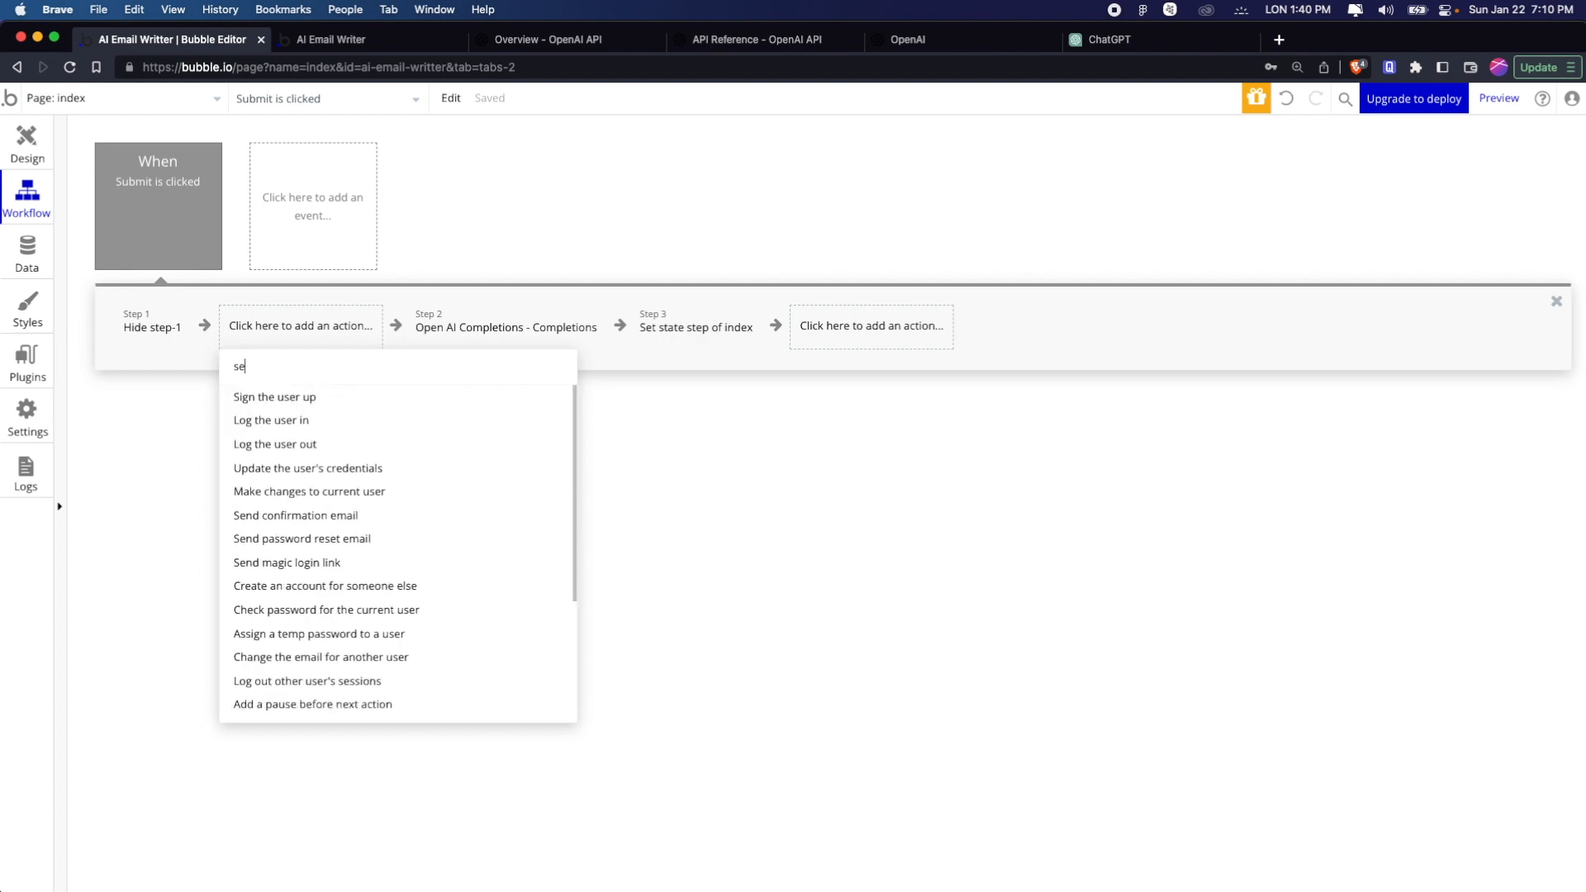
type("t s")
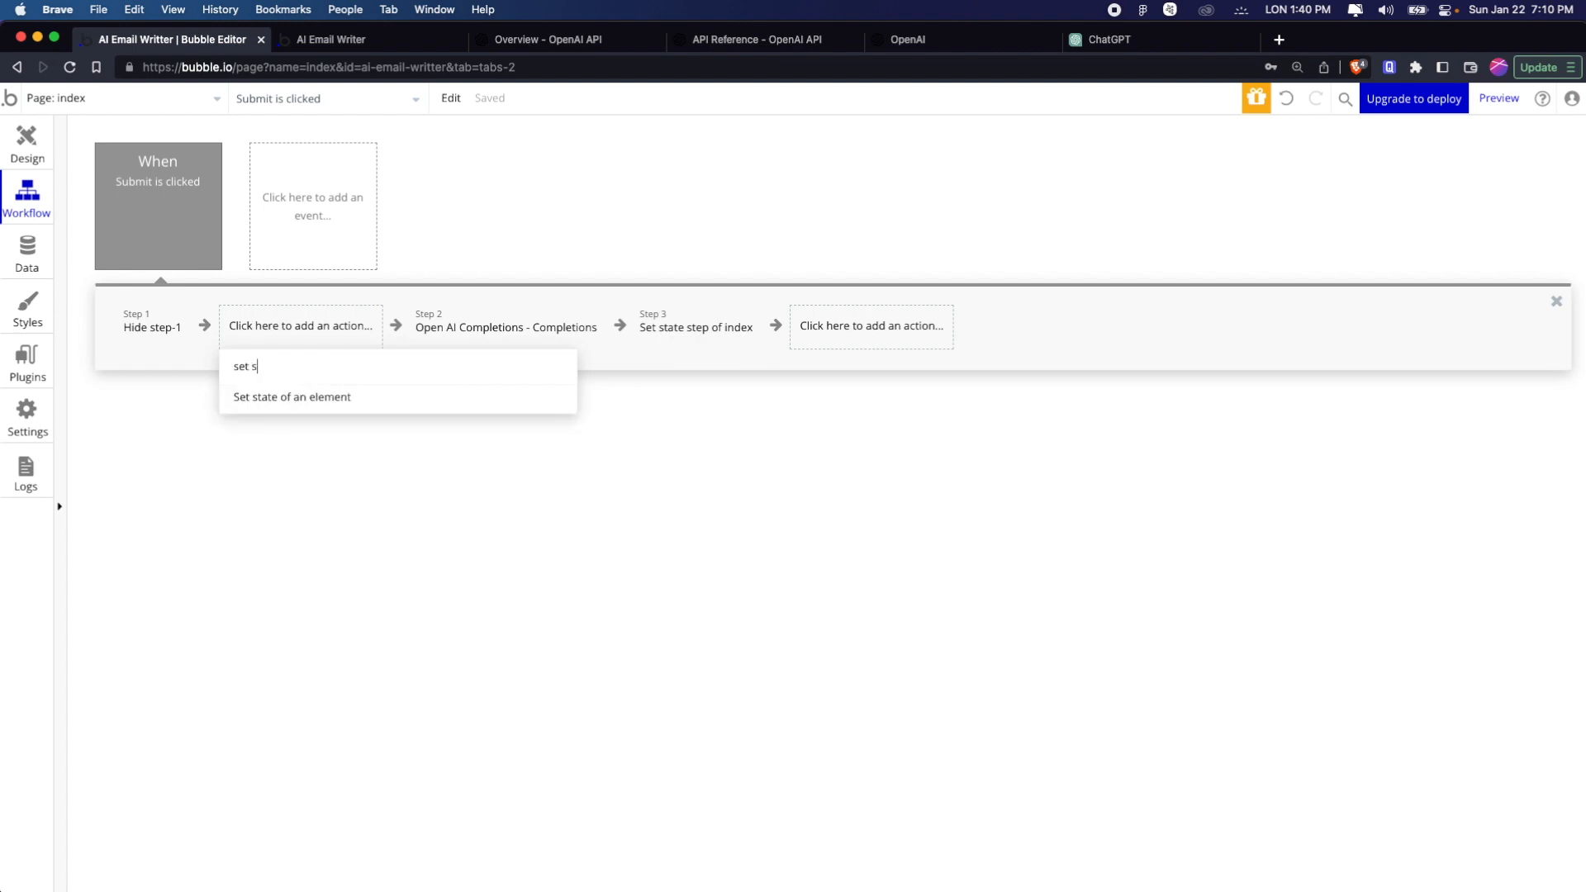
left_click(256, 395)
Set the new action's element to index and its step state to 2, and open the workflow's last Set state action
left_click(1139, 185)
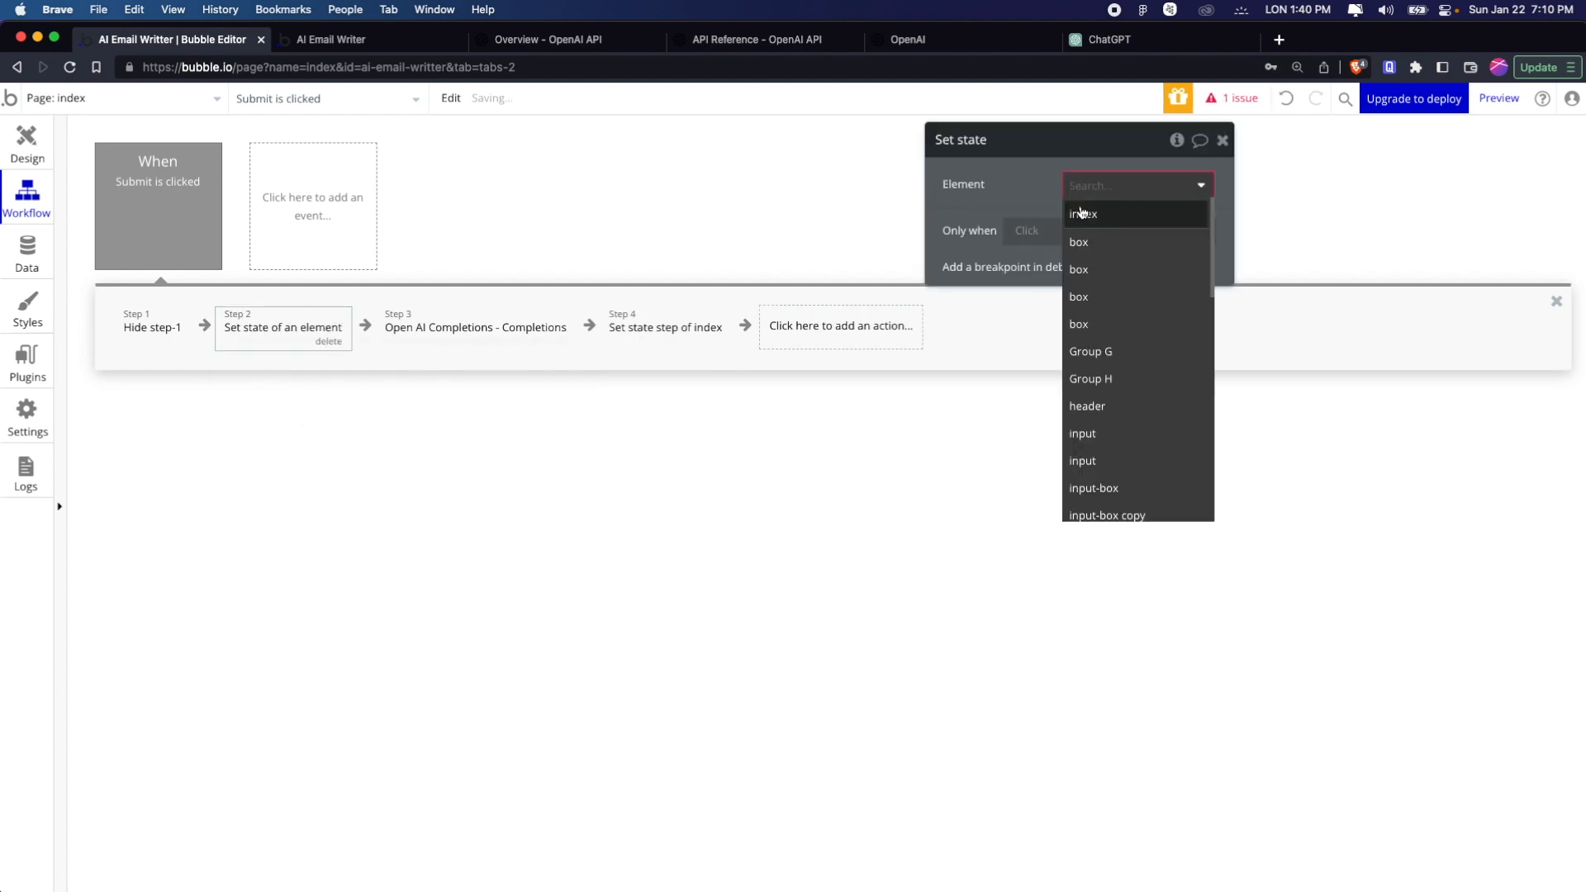
left_click(1083, 214)
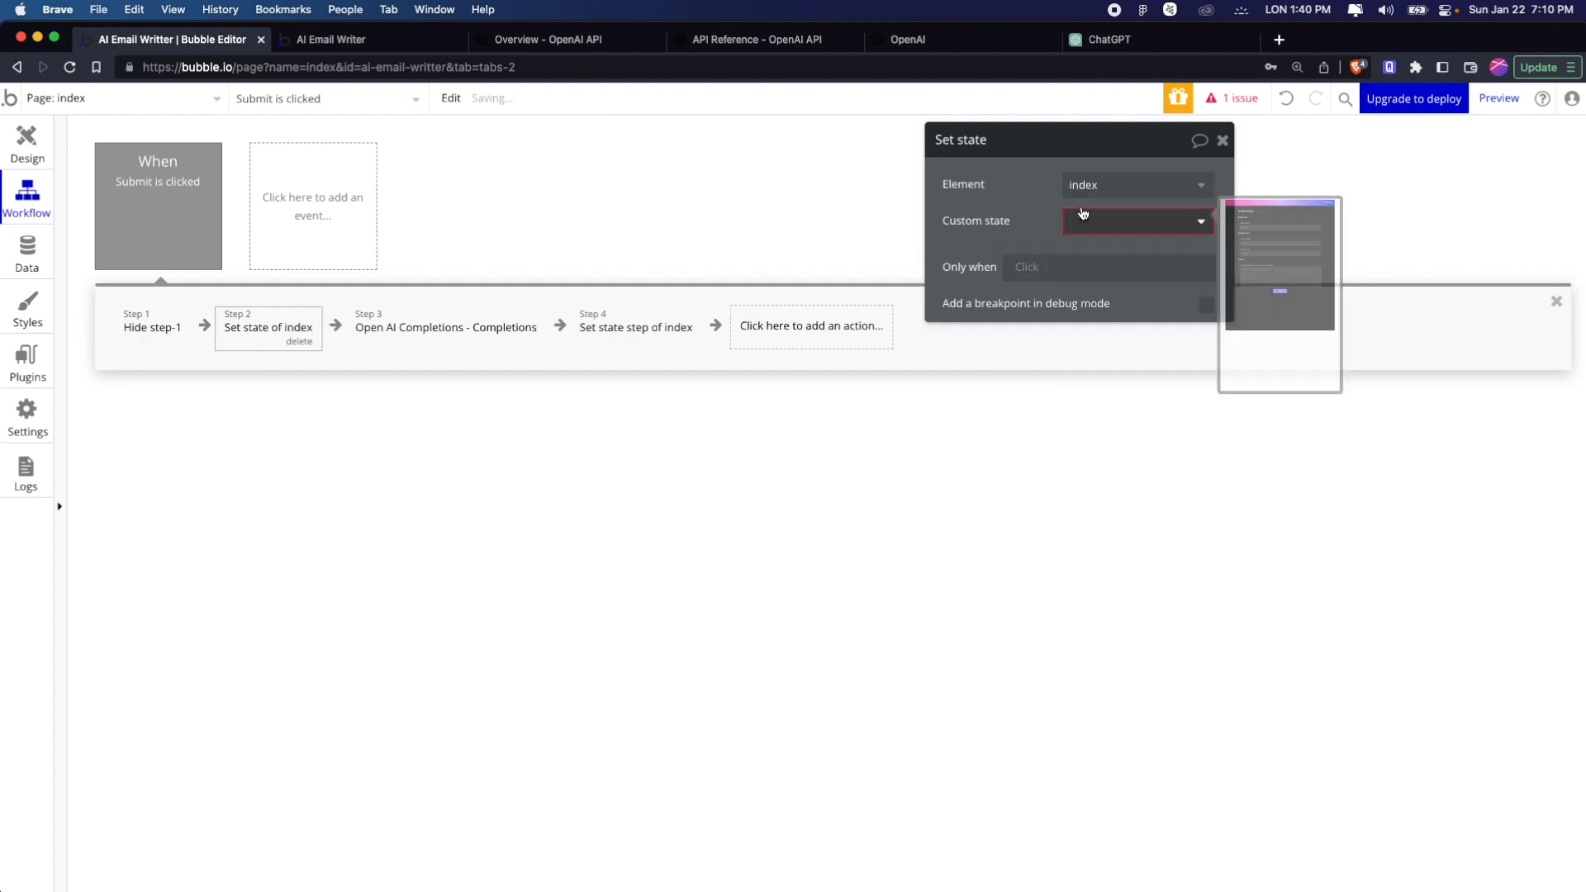
left_click(1104, 221)
left_click(1099, 248)
left_click(1107, 258)
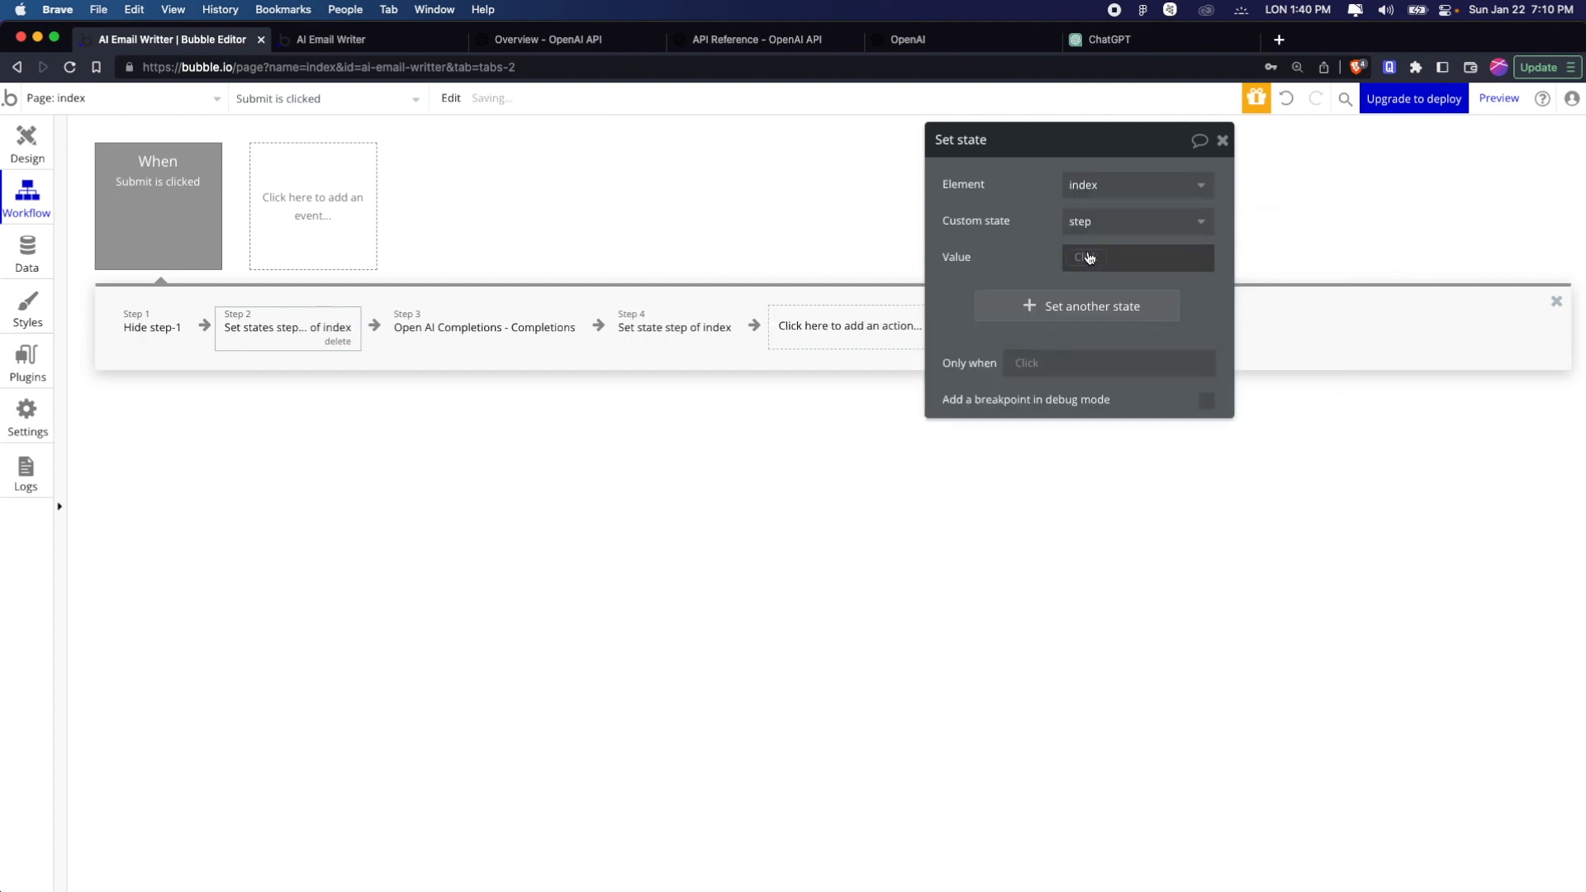
type("2")
left_click(1006, 245)
left_click(694, 339)
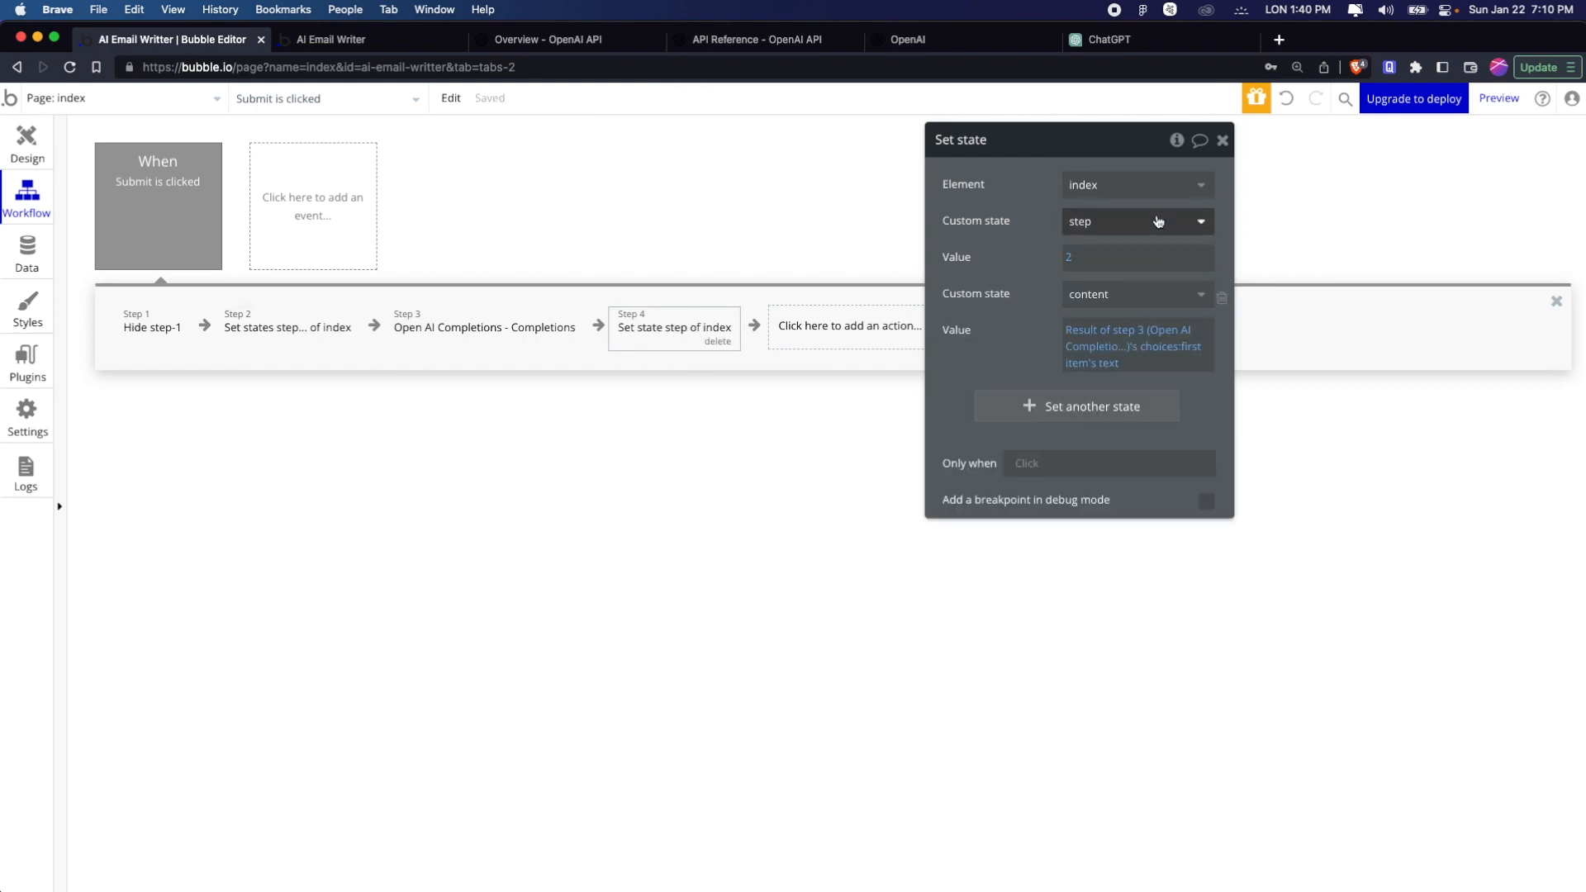
left_click(1148, 186)
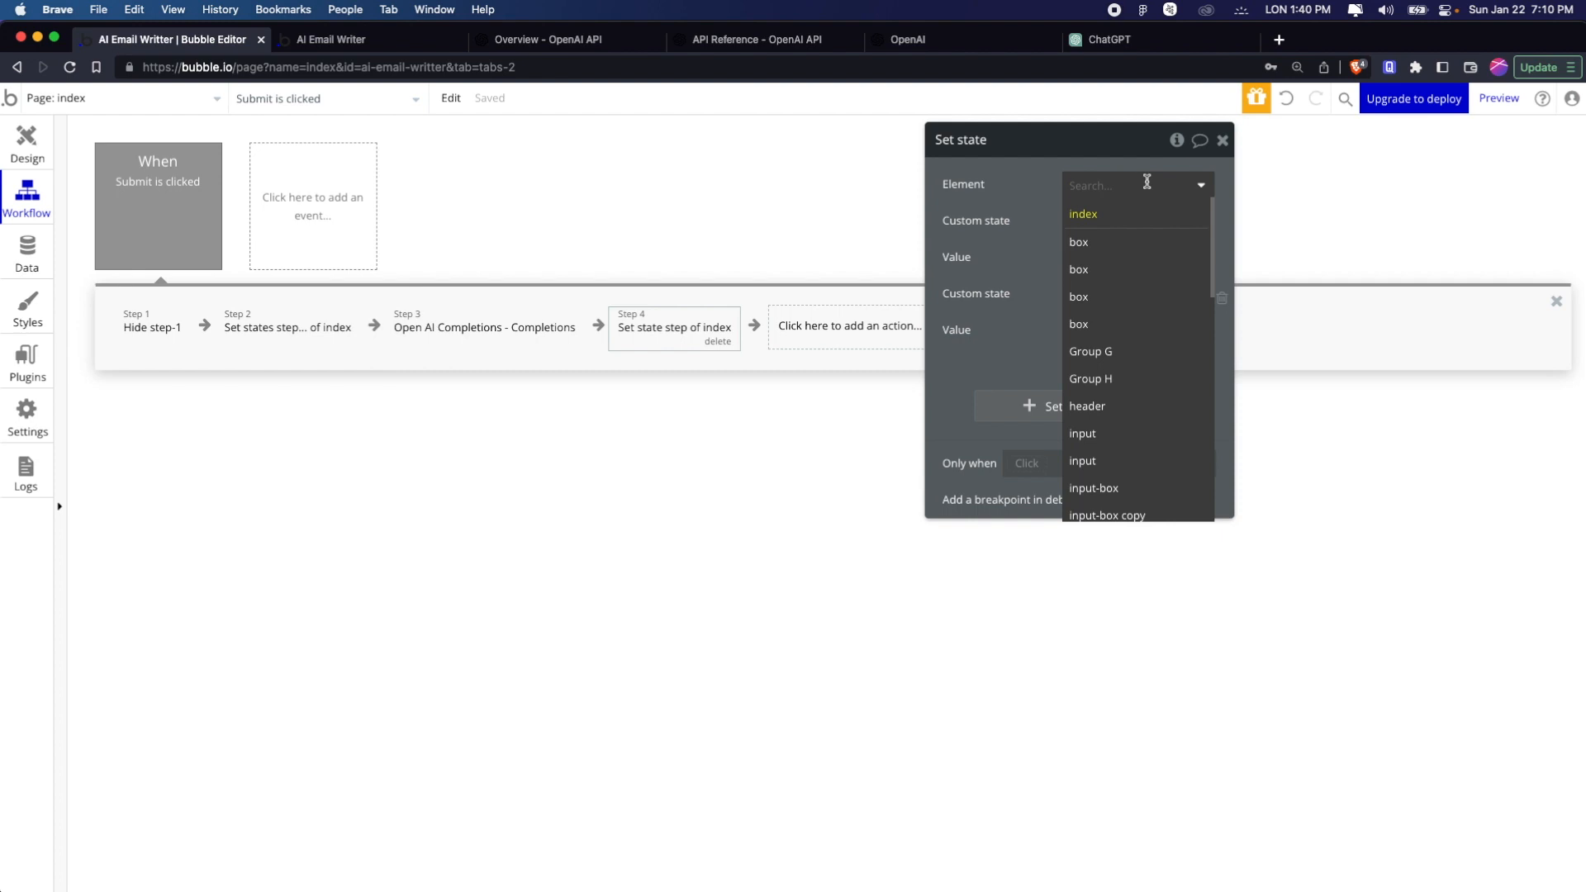
key("BackSpace")
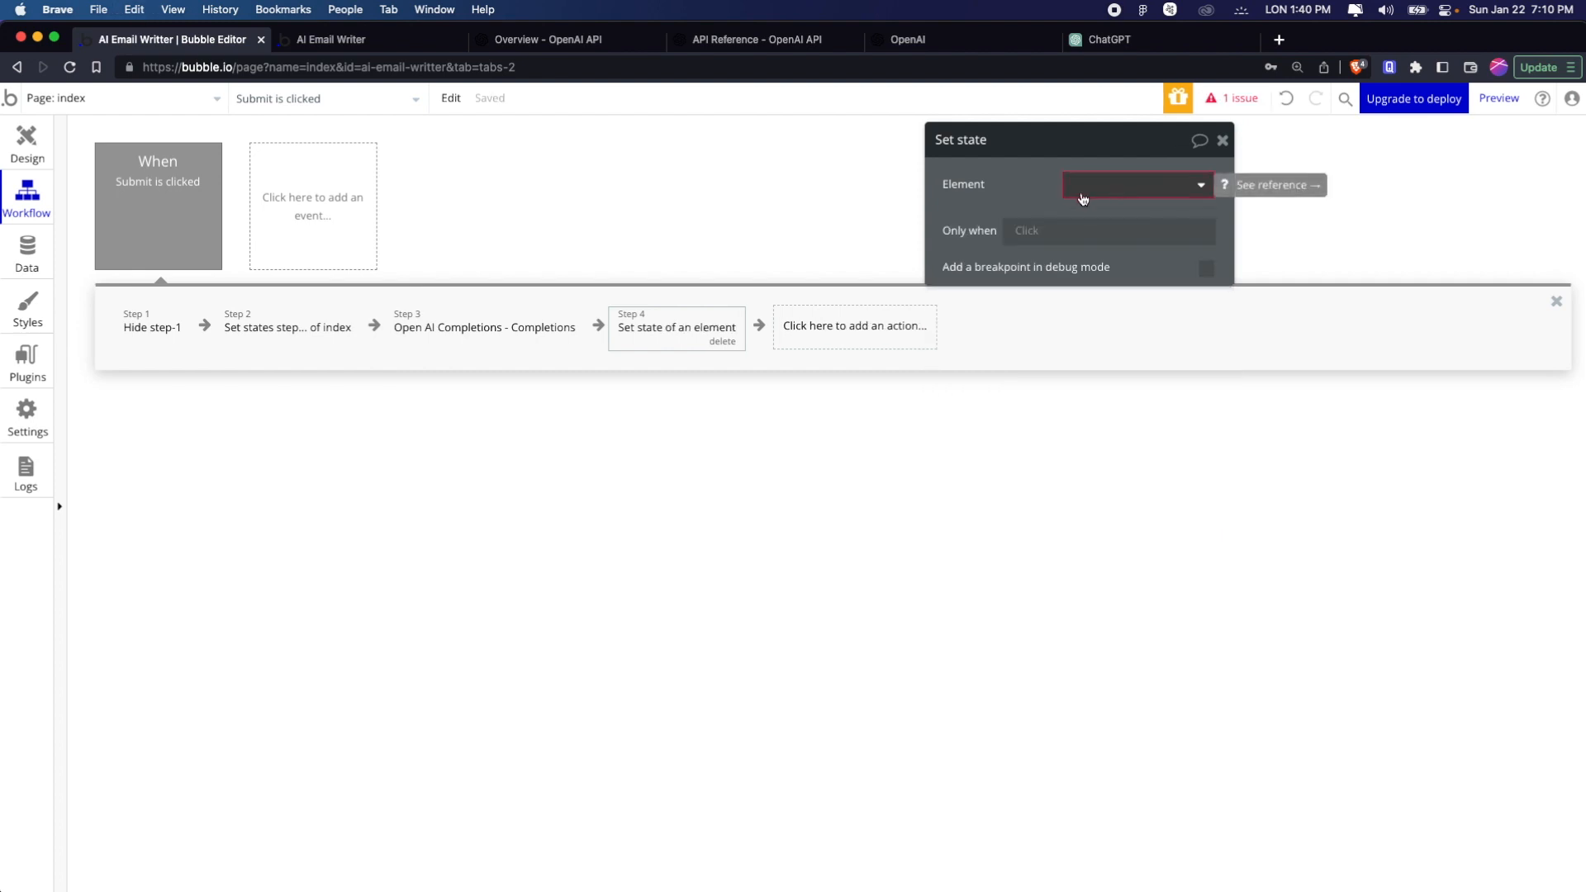
left_click(1286, 100)
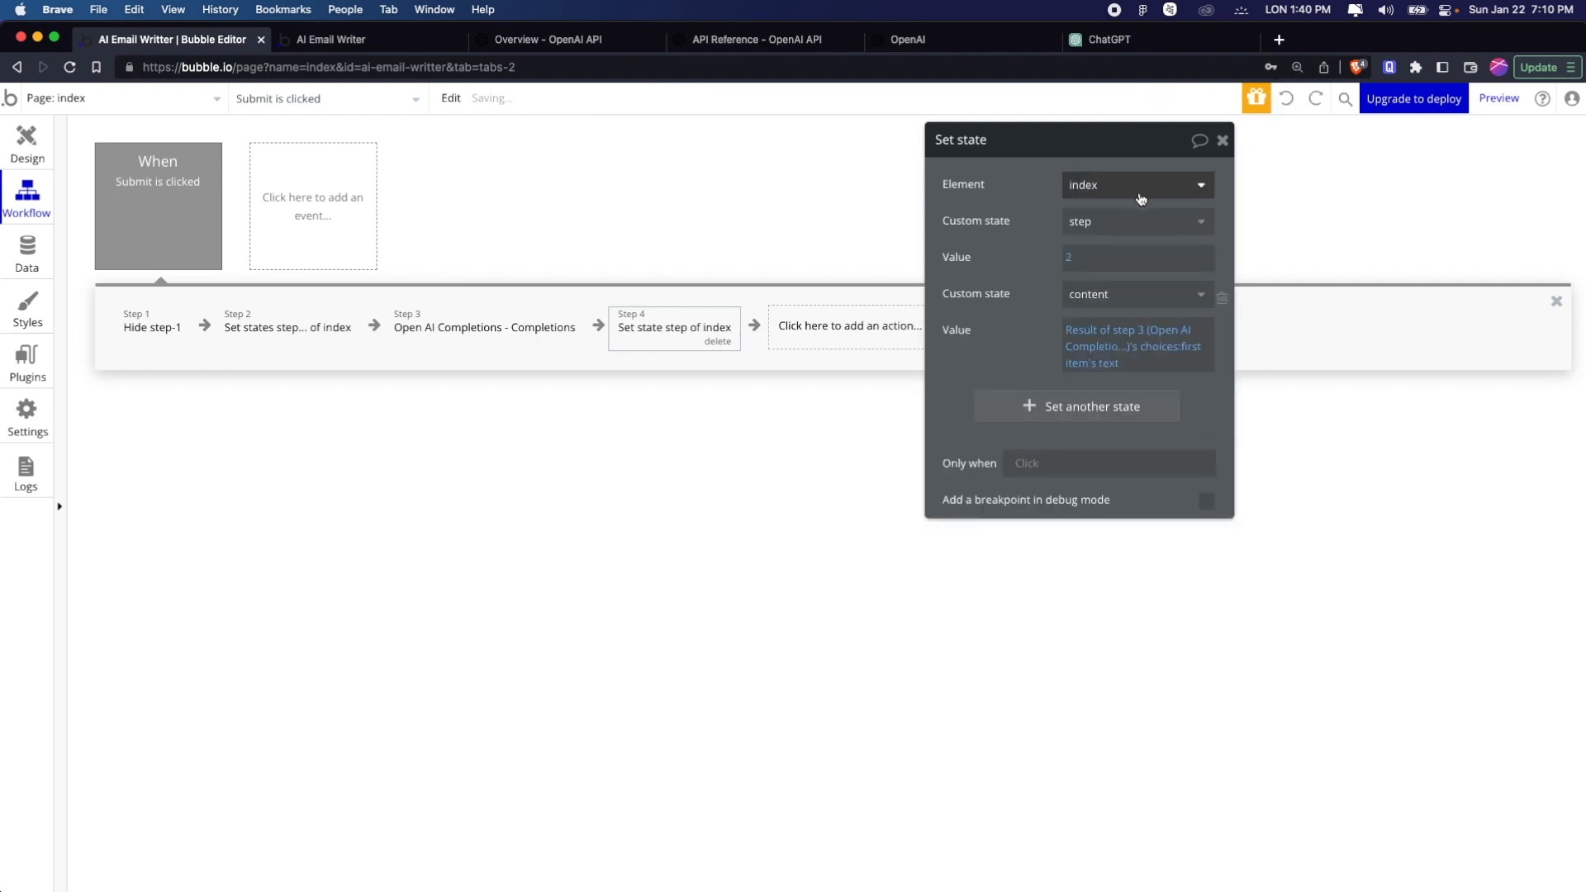
Change the last Set state action's first state to content and copy the second state's OpenAI result expression into its value
left_click(1132, 218)
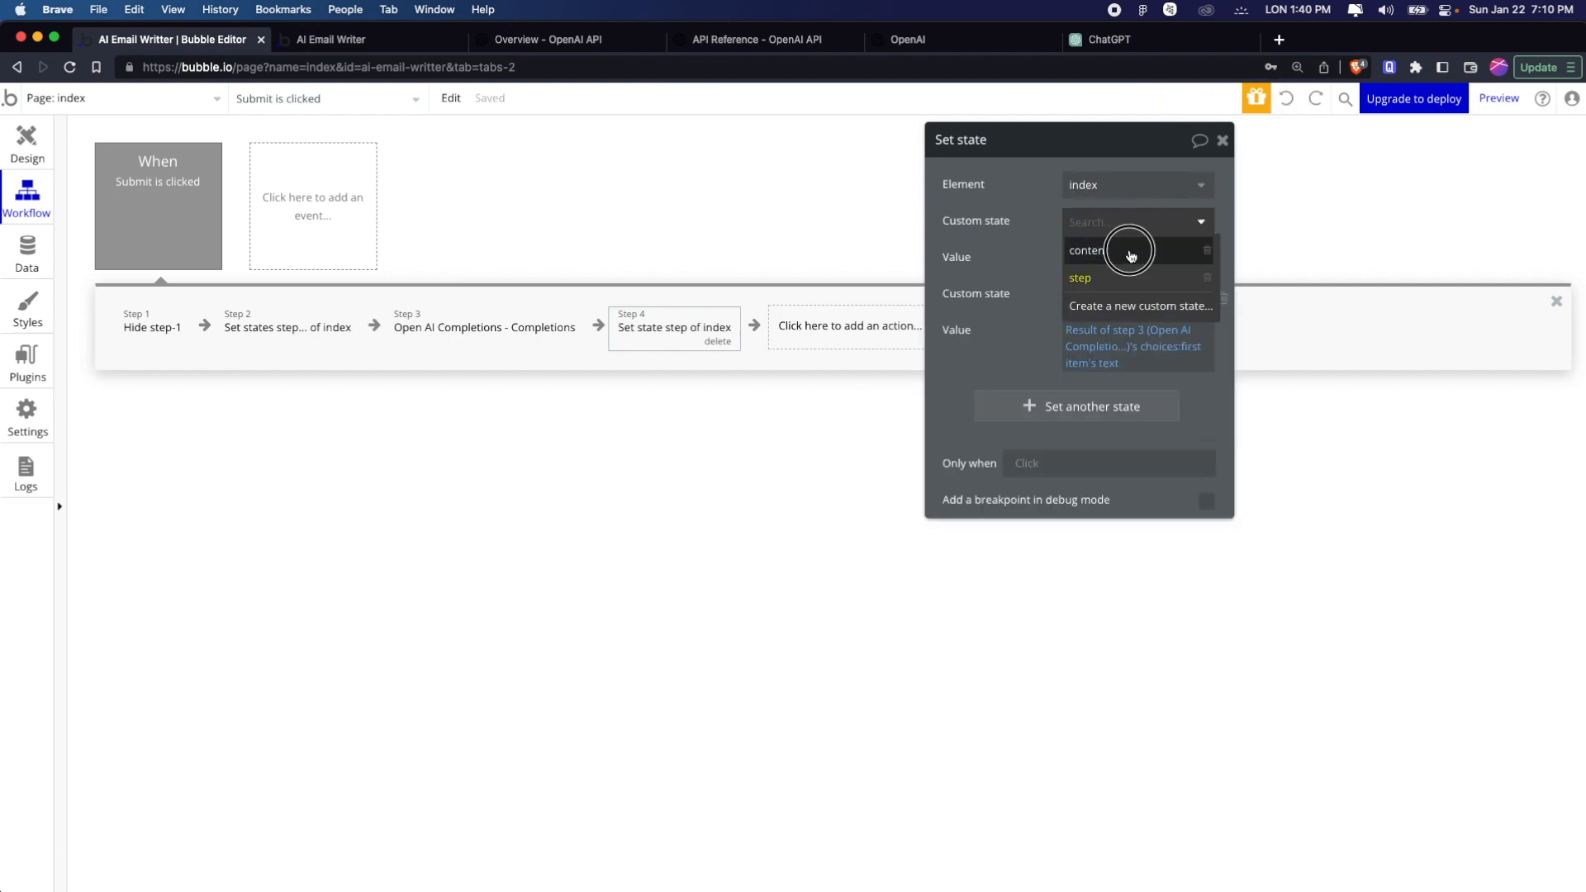
left_click(1126, 251)
right_click(1157, 367)
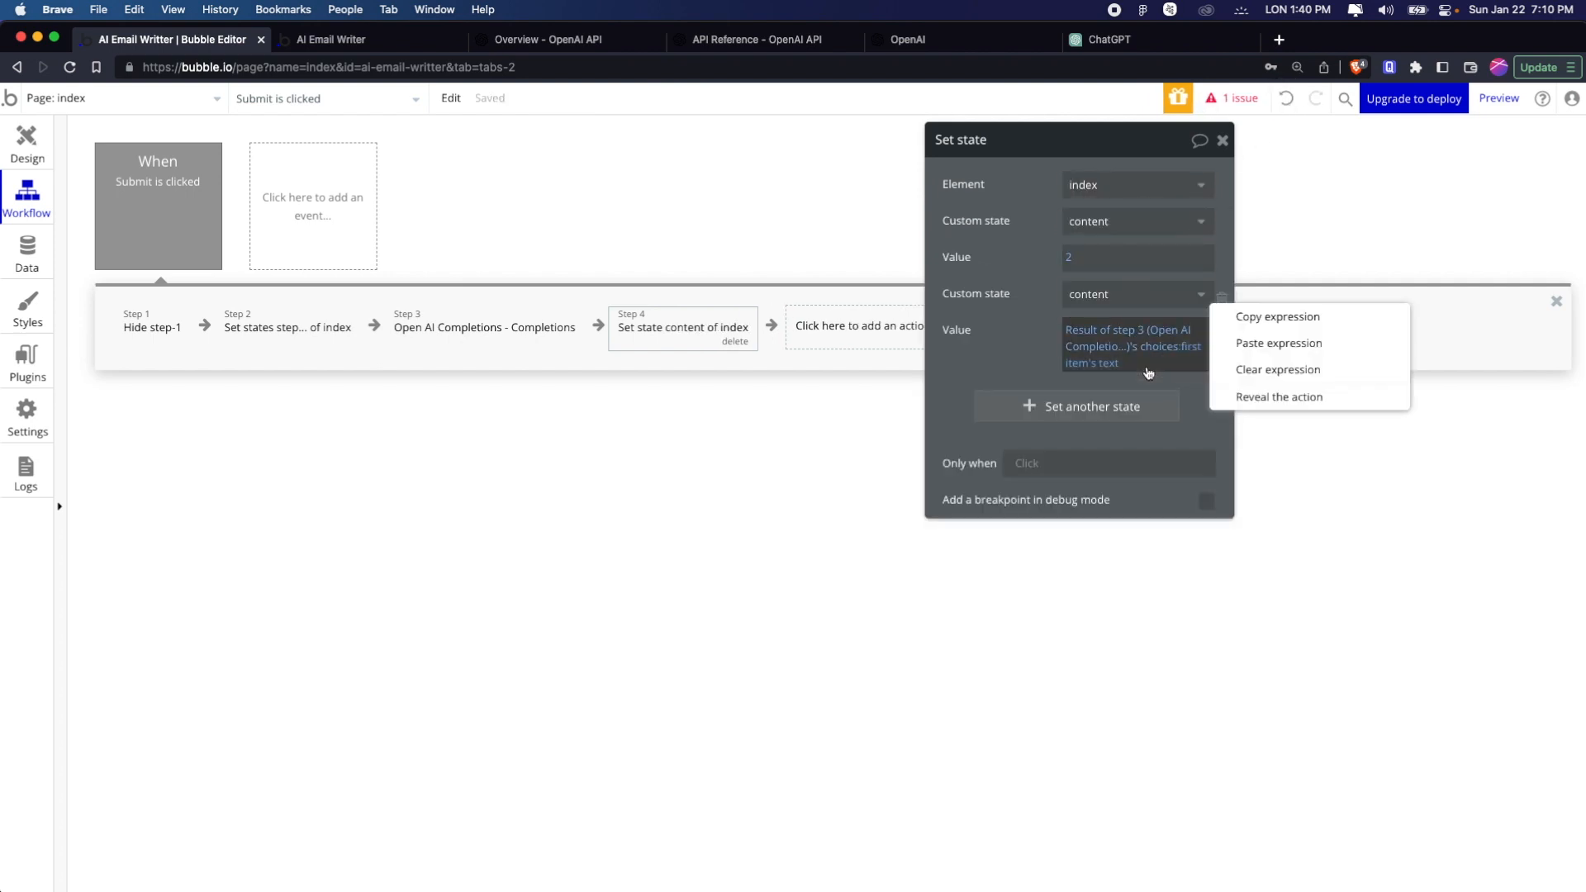
left_click(1276, 318)
right_click(1134, 263)
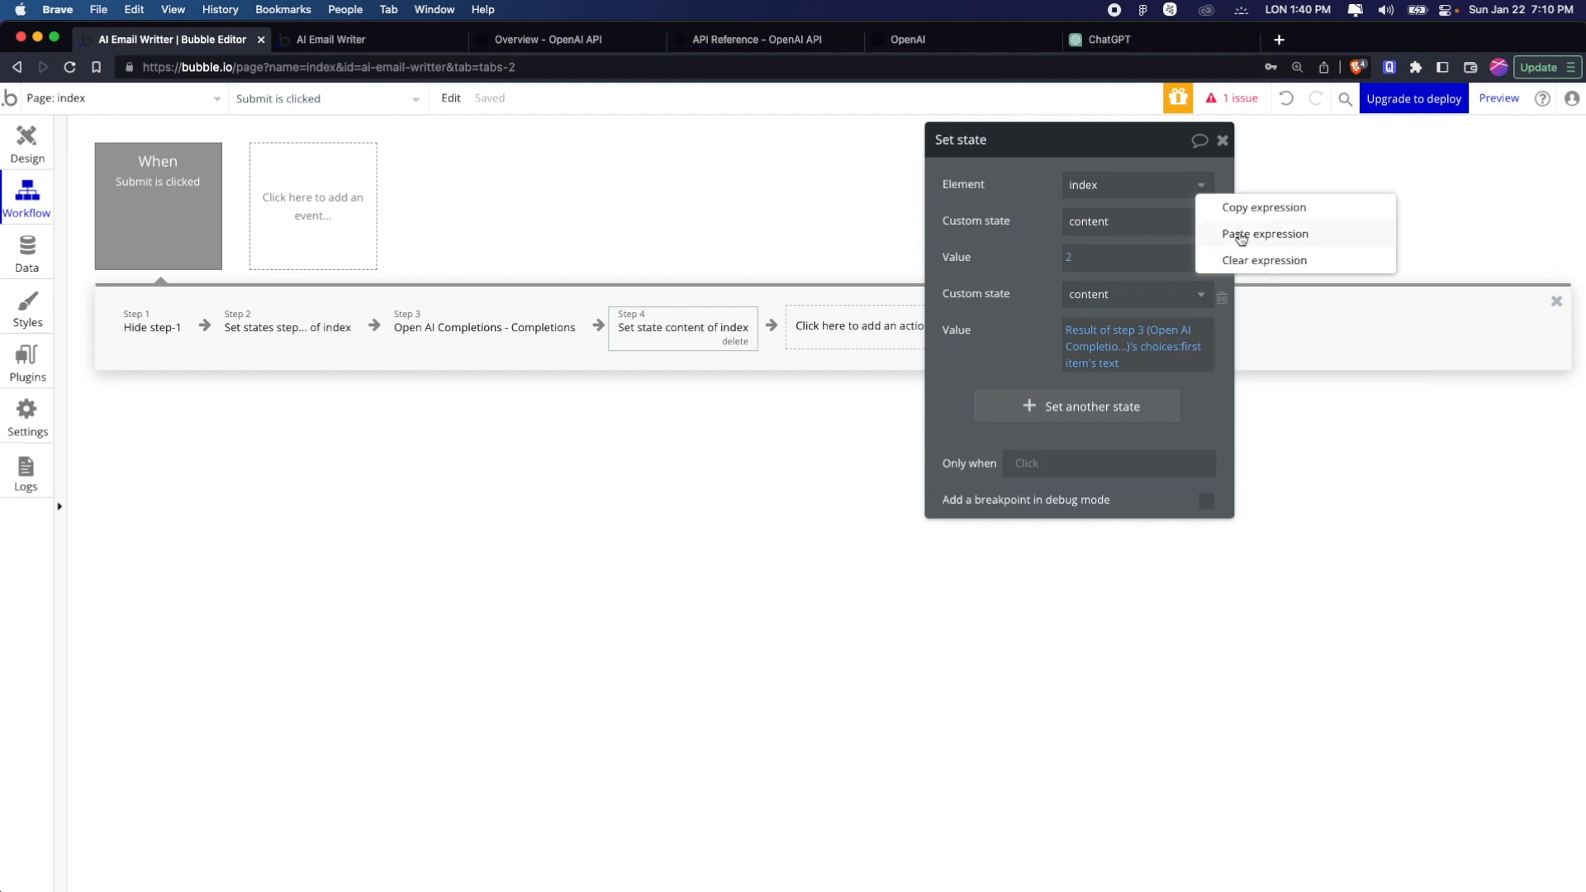
left_click(1255, 234)
Delete the duplicate second content state from the last Set state action
left_click(1132, 221)
left_click(1088, 250)
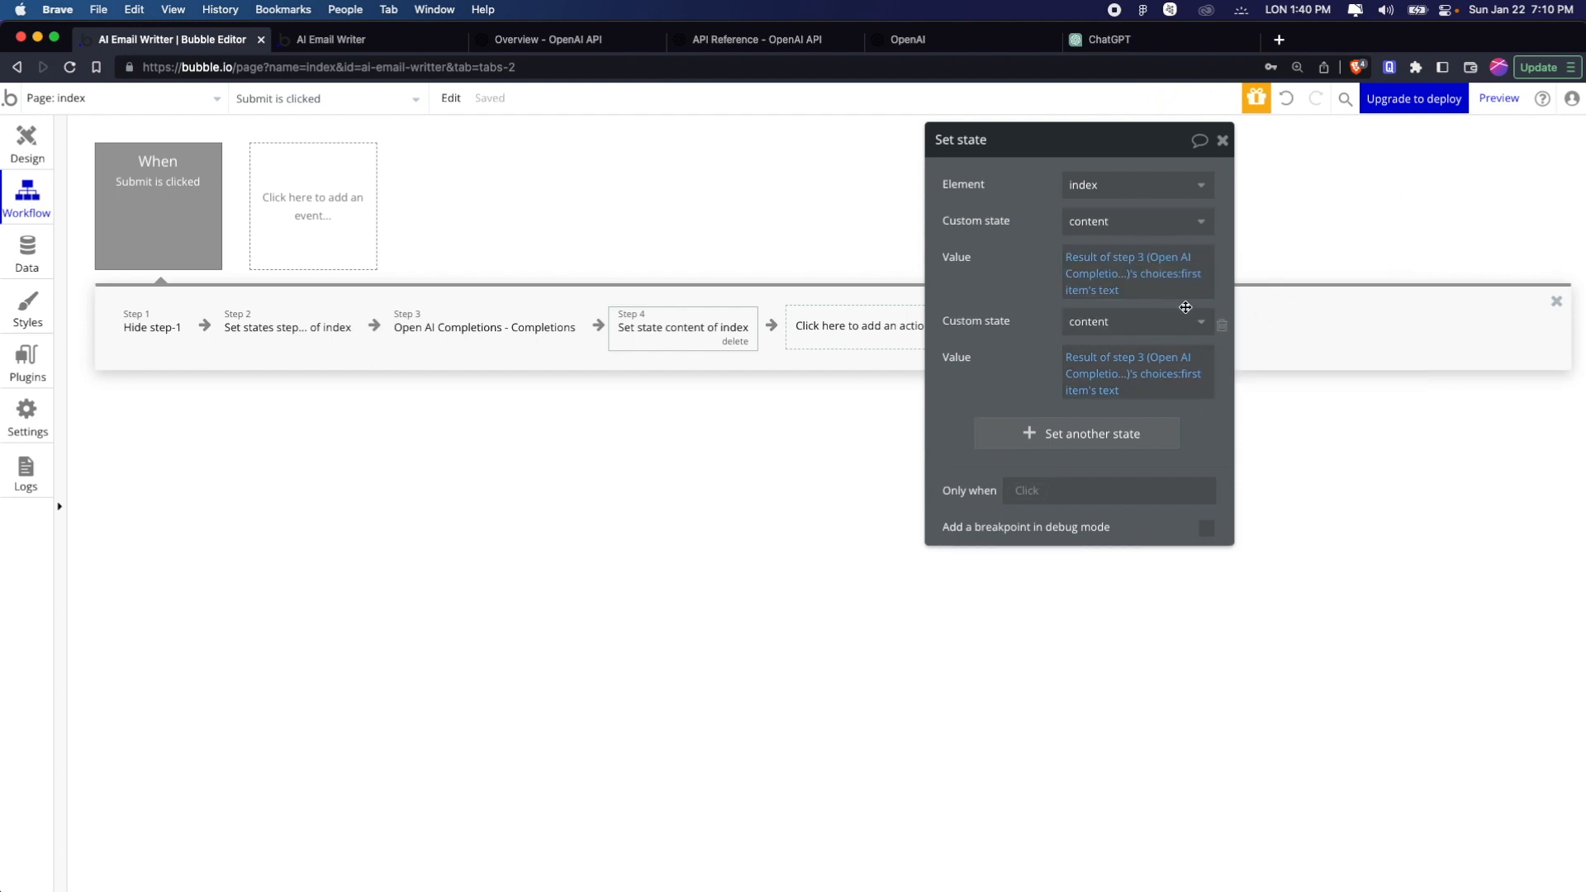
left_click(1222, 327)
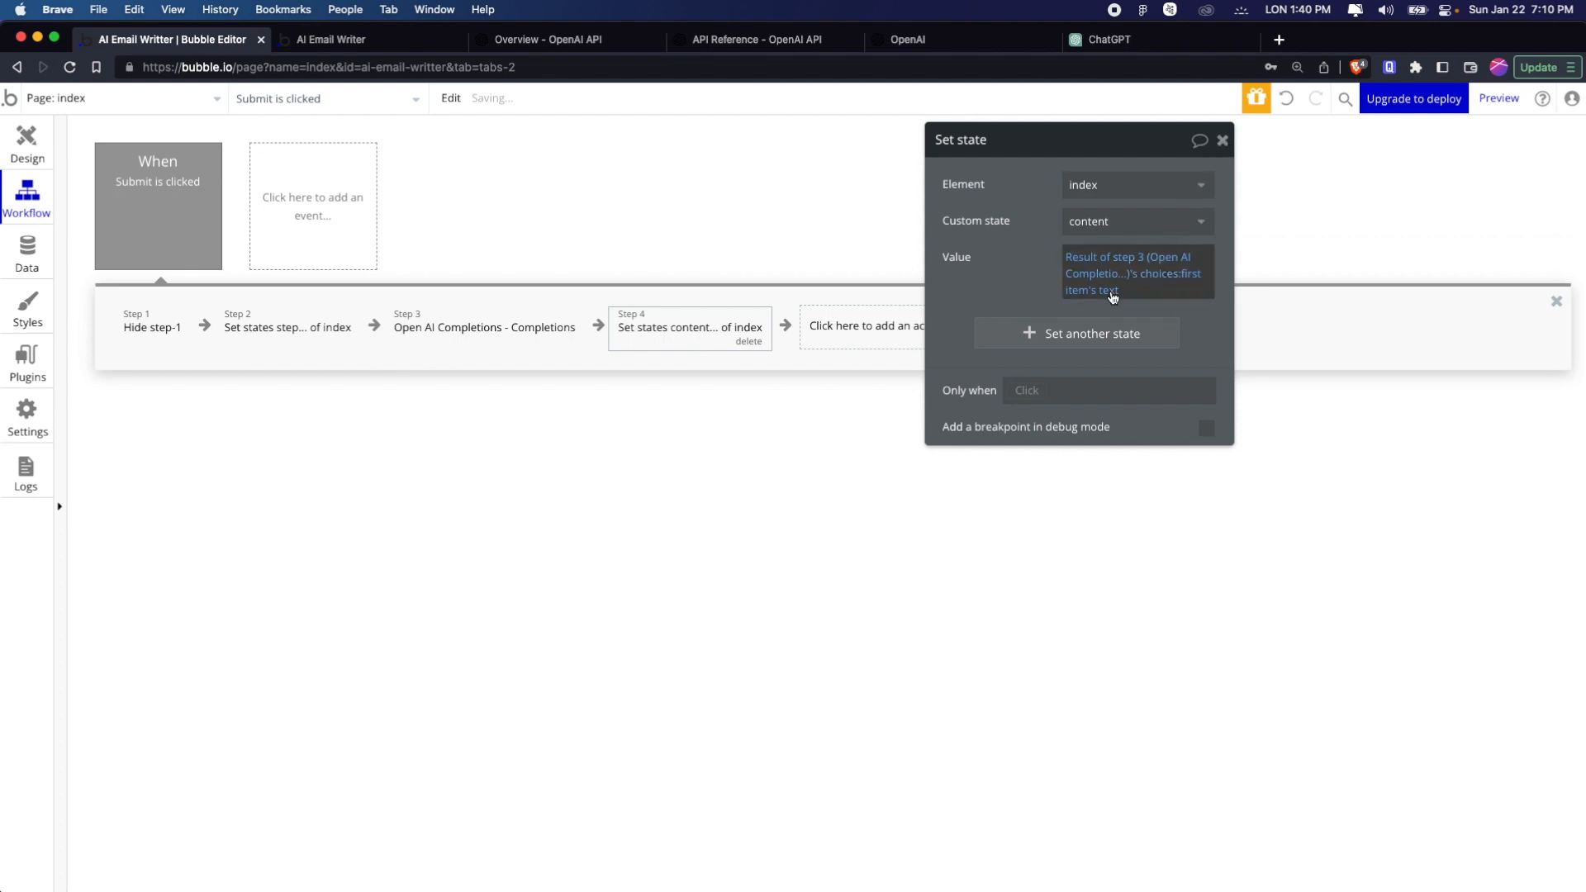
Add step as another state with value 3 in the last Set state action and close its properties
left_click(1090, 331)
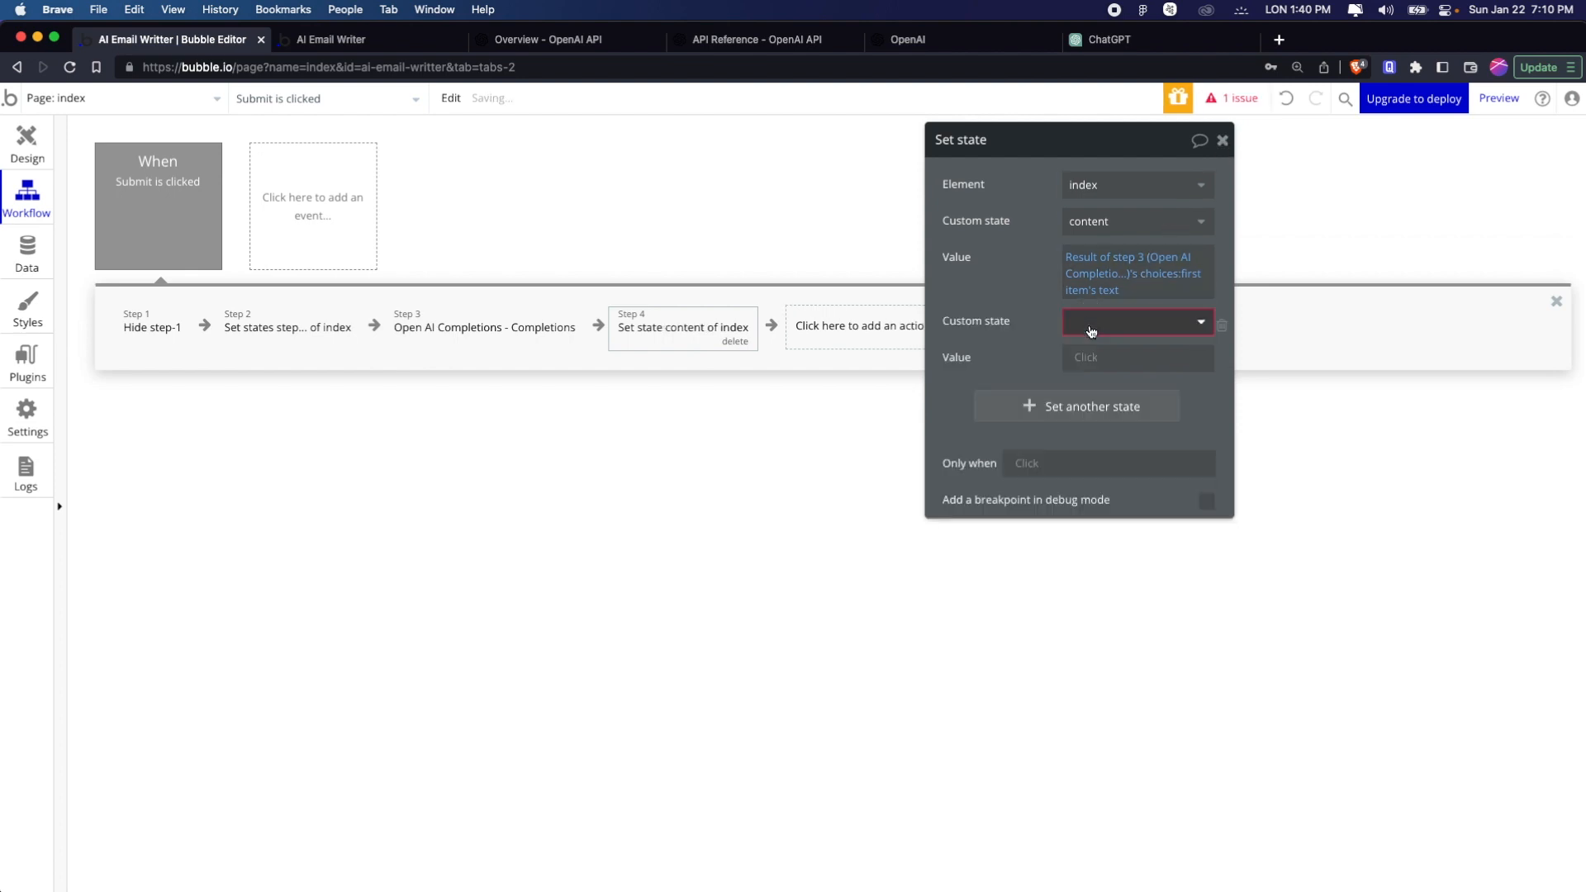
left_click(1099, 331)
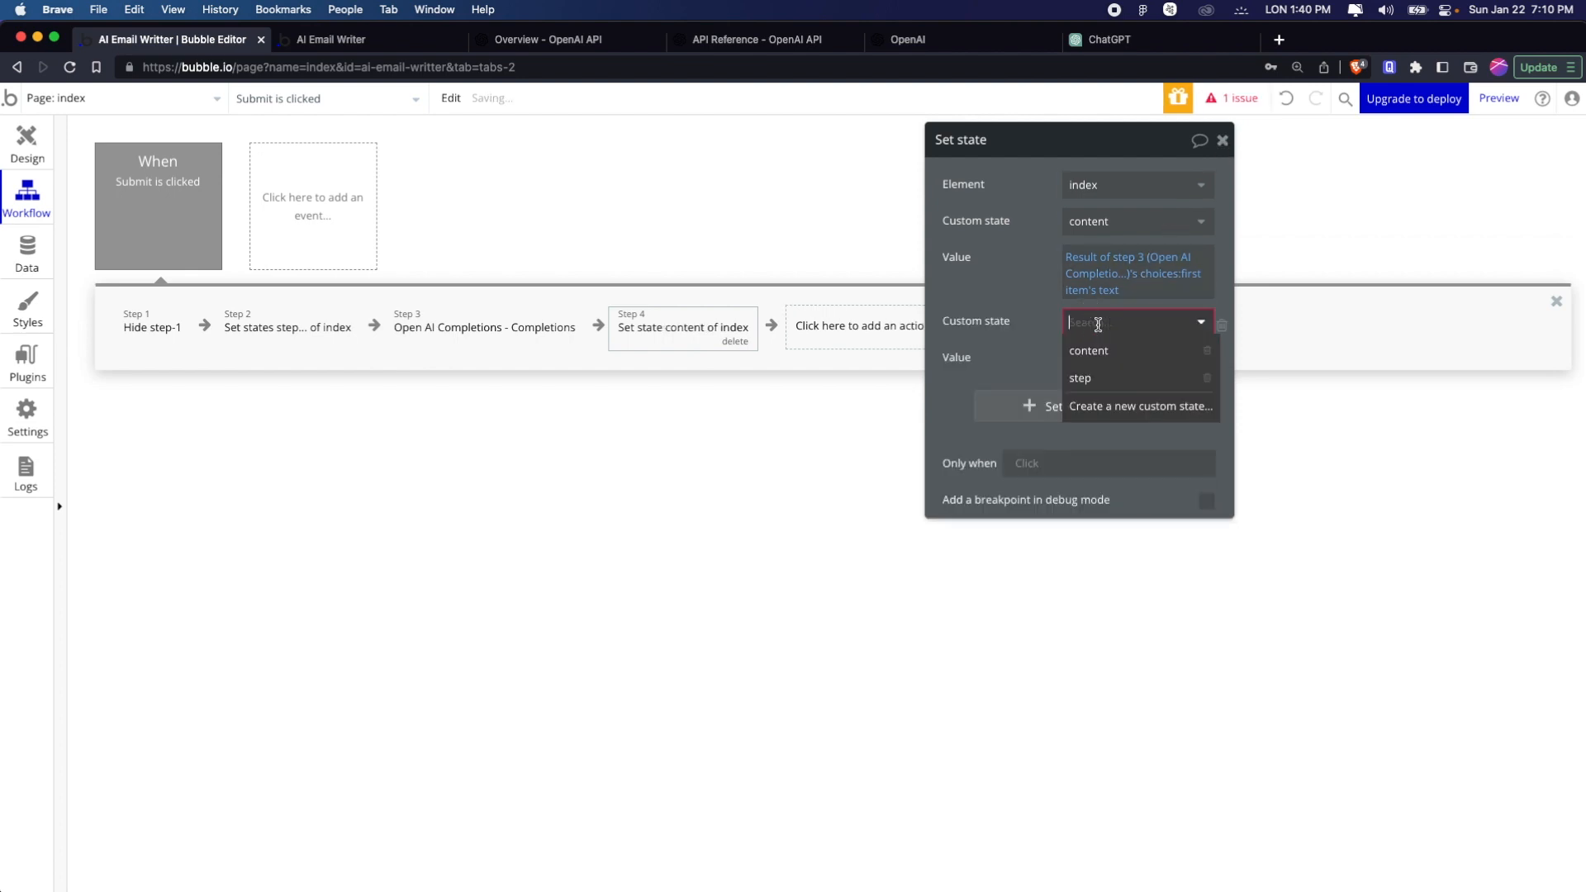
left_click(1097, 366)
left_click(1097, 362)
type("3")
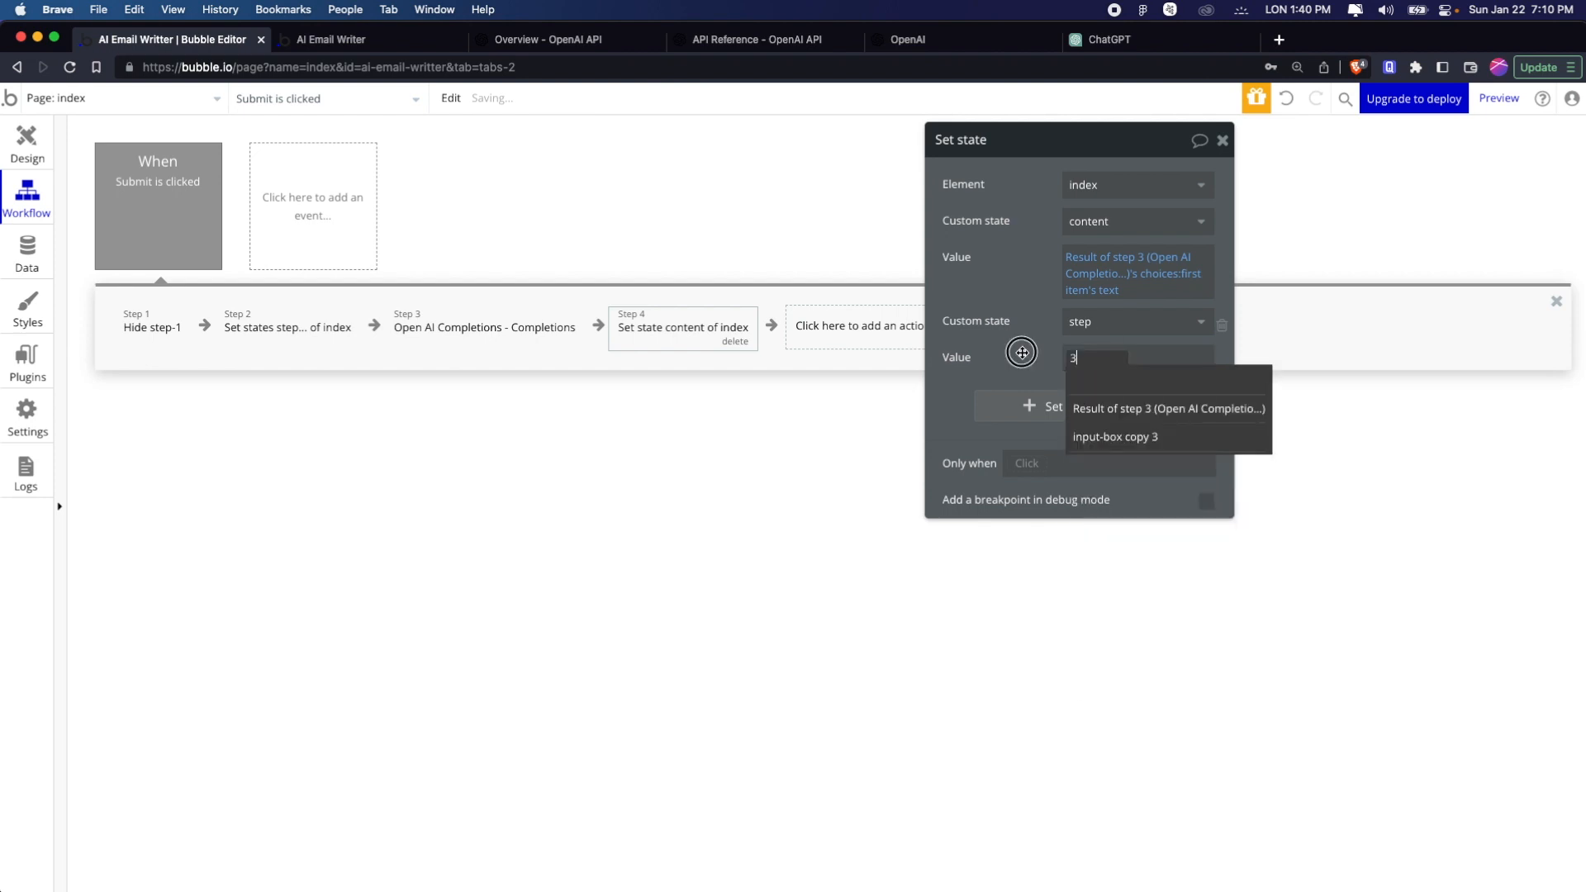
left_click(1023, 360)
left_click(1221, 142)
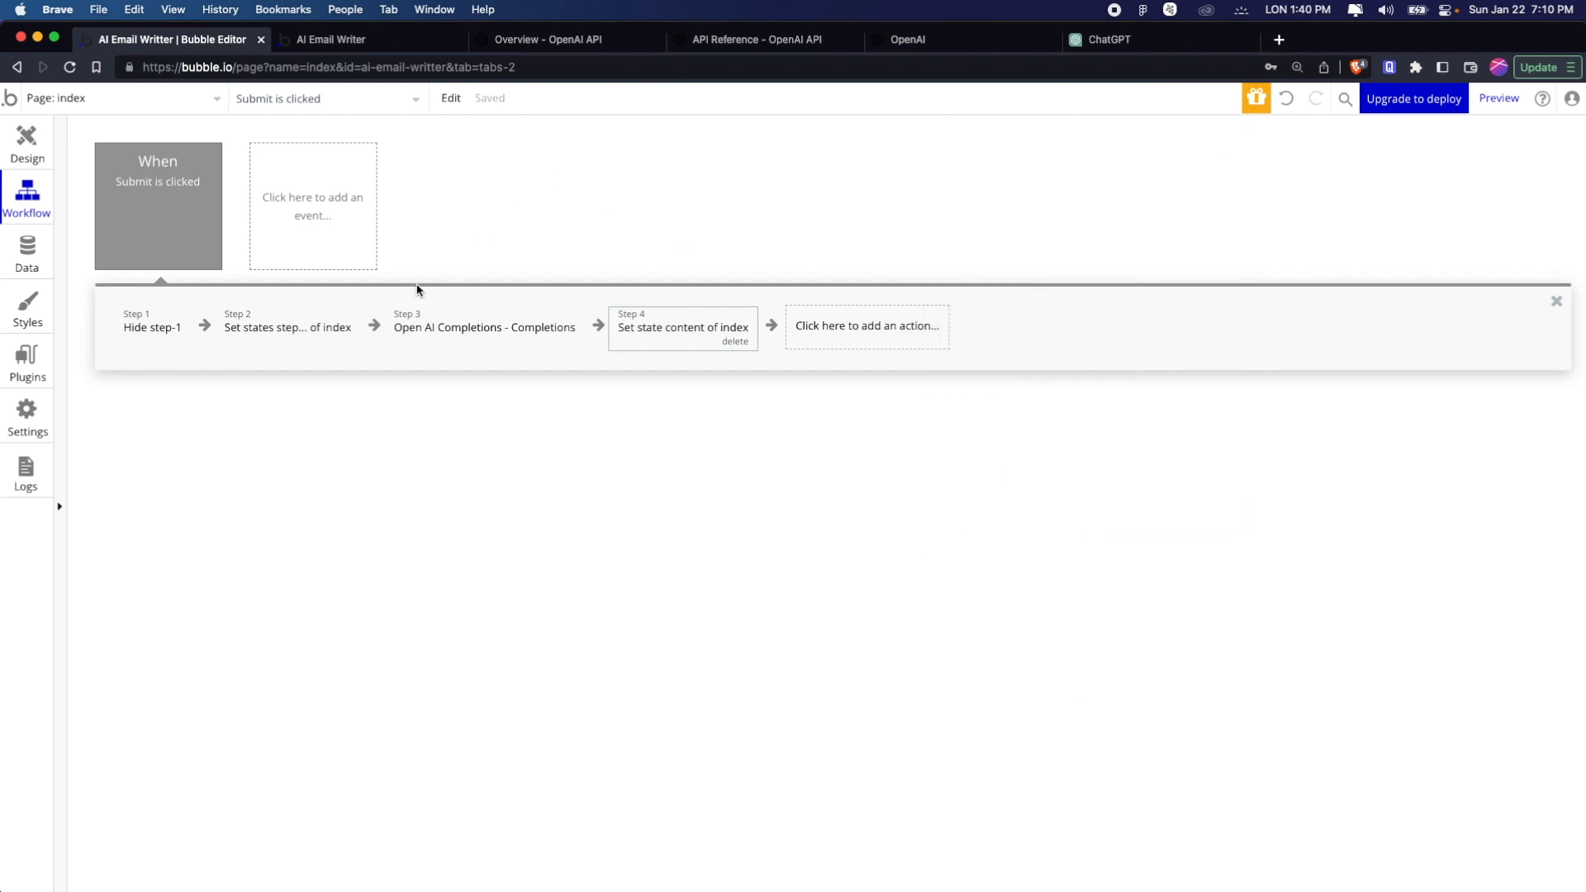
Review the Submit workflow's actions in order, checking the step states, the OpenAI prompt and the content value
mouse_move(161, 329)
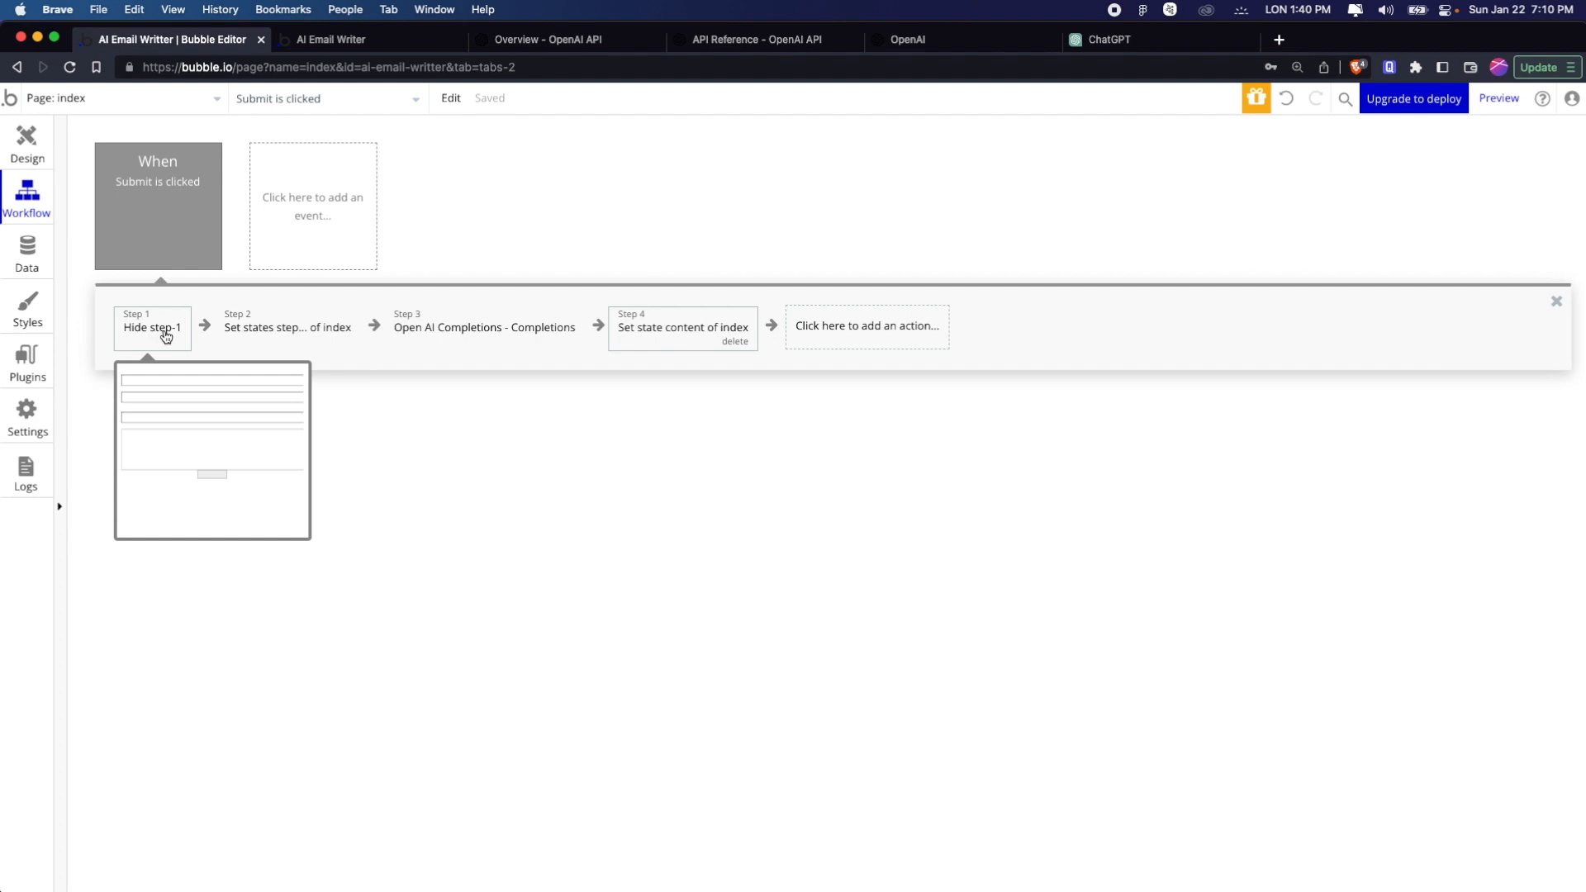
left_click(293, 332)
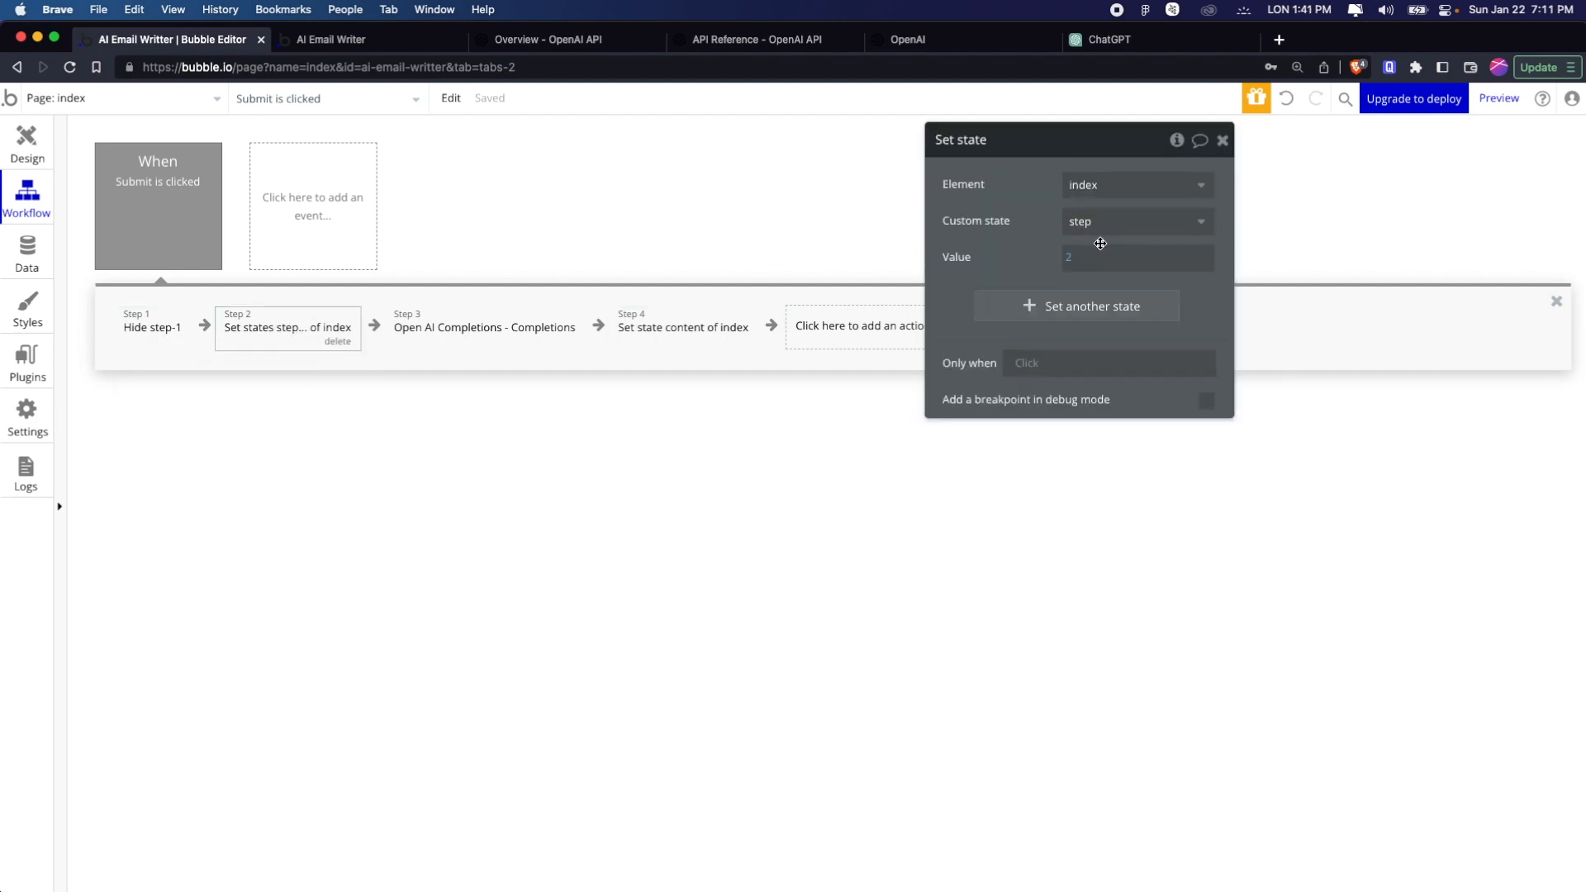
left_click(462, 338)
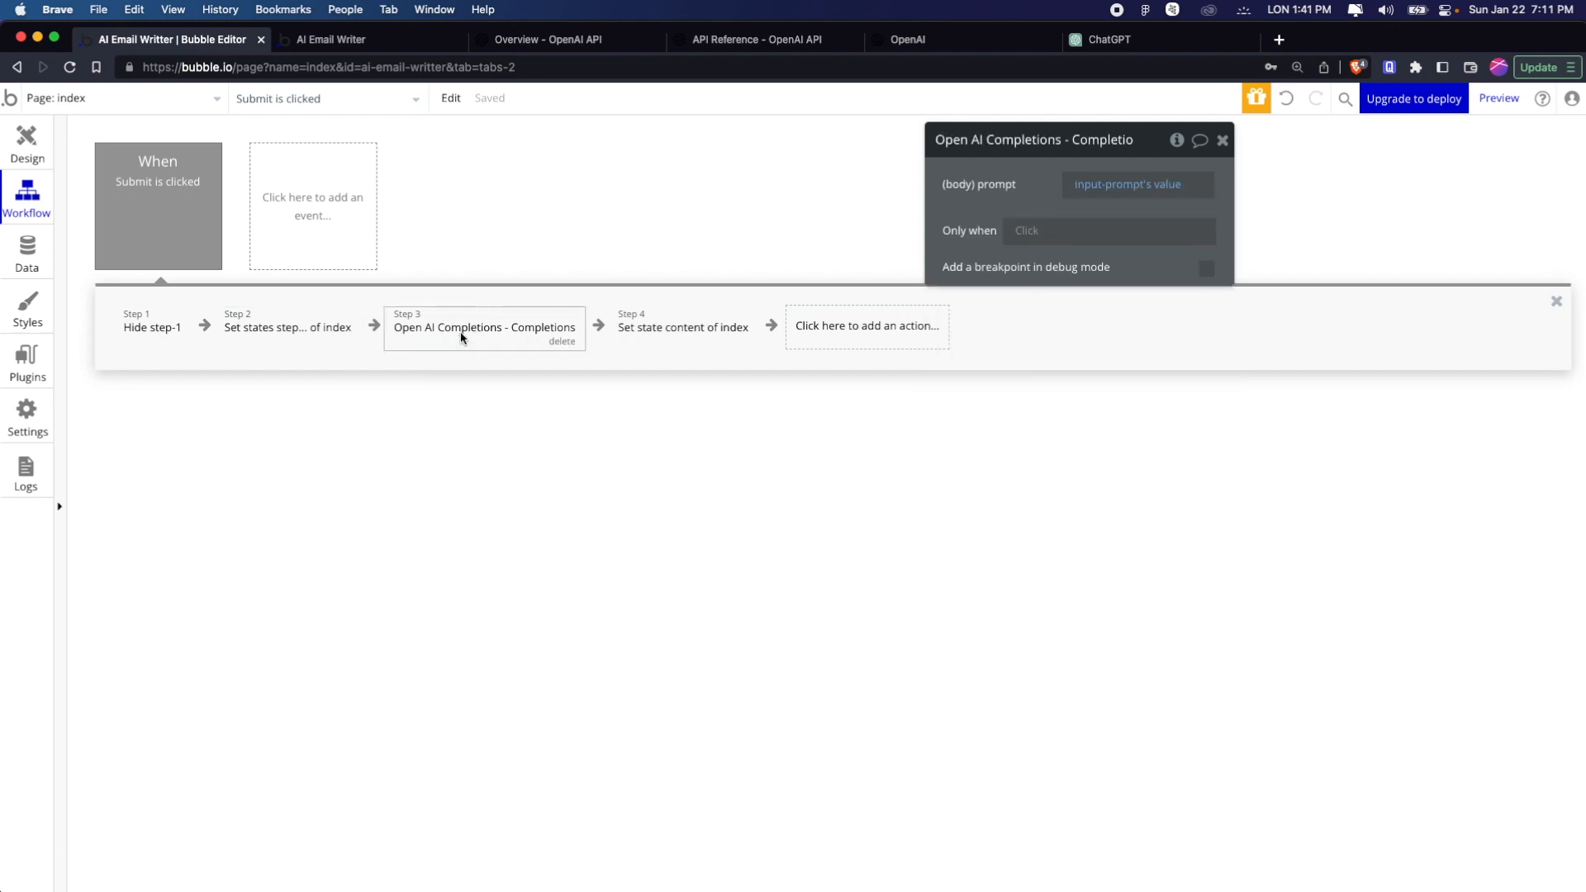
left_click(664, 335)
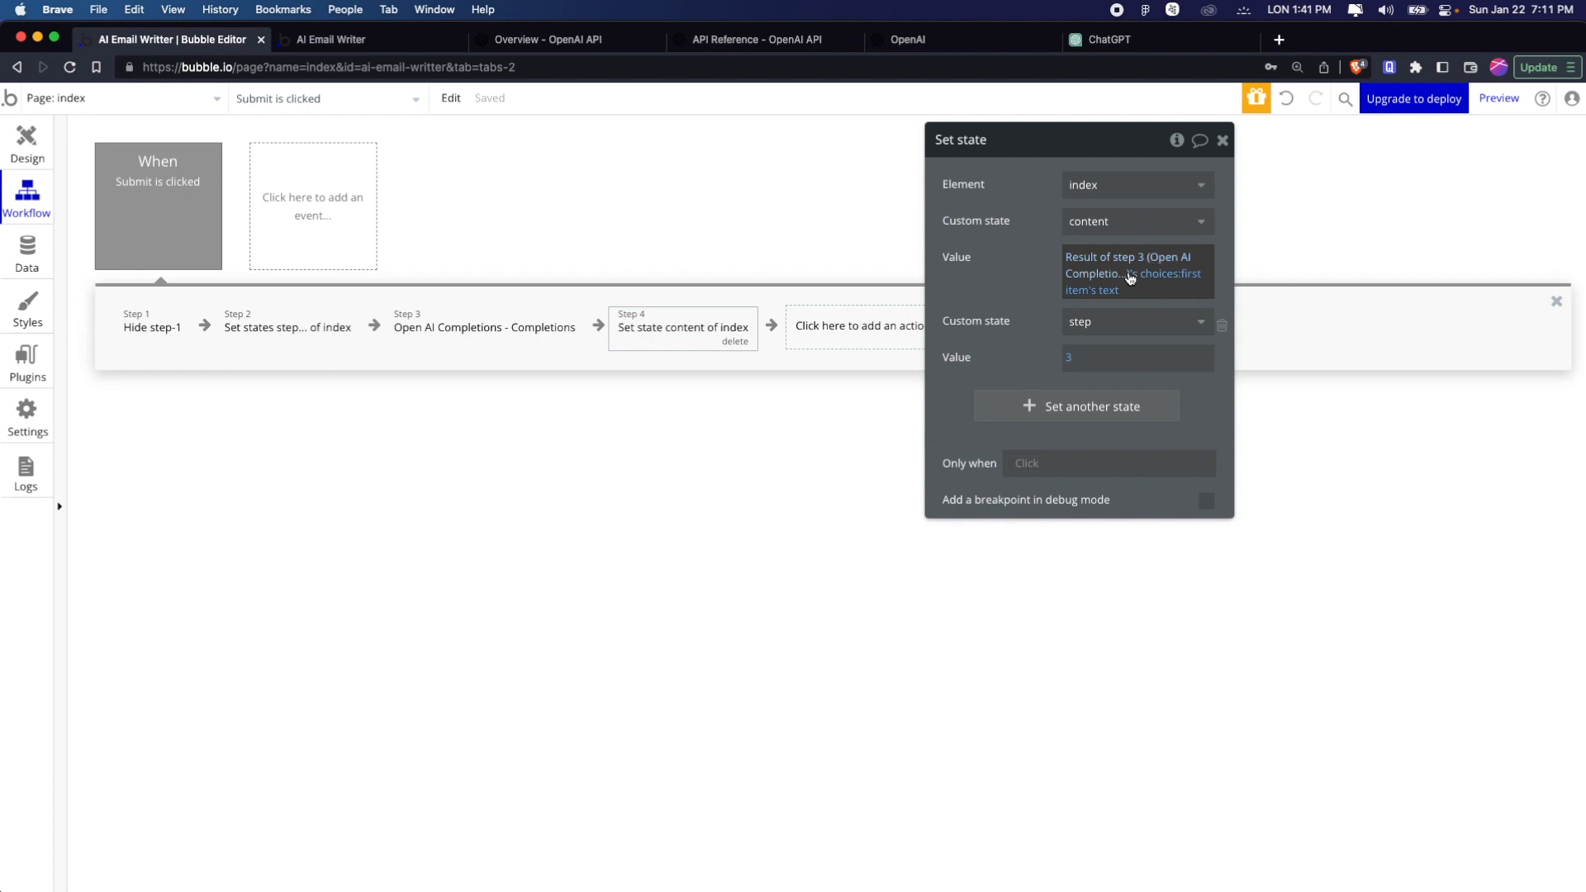
In the app preview, enter sender name No Code Mafia and recipient name Something, and fill in the recipient's email
key("ctrl+Tab")
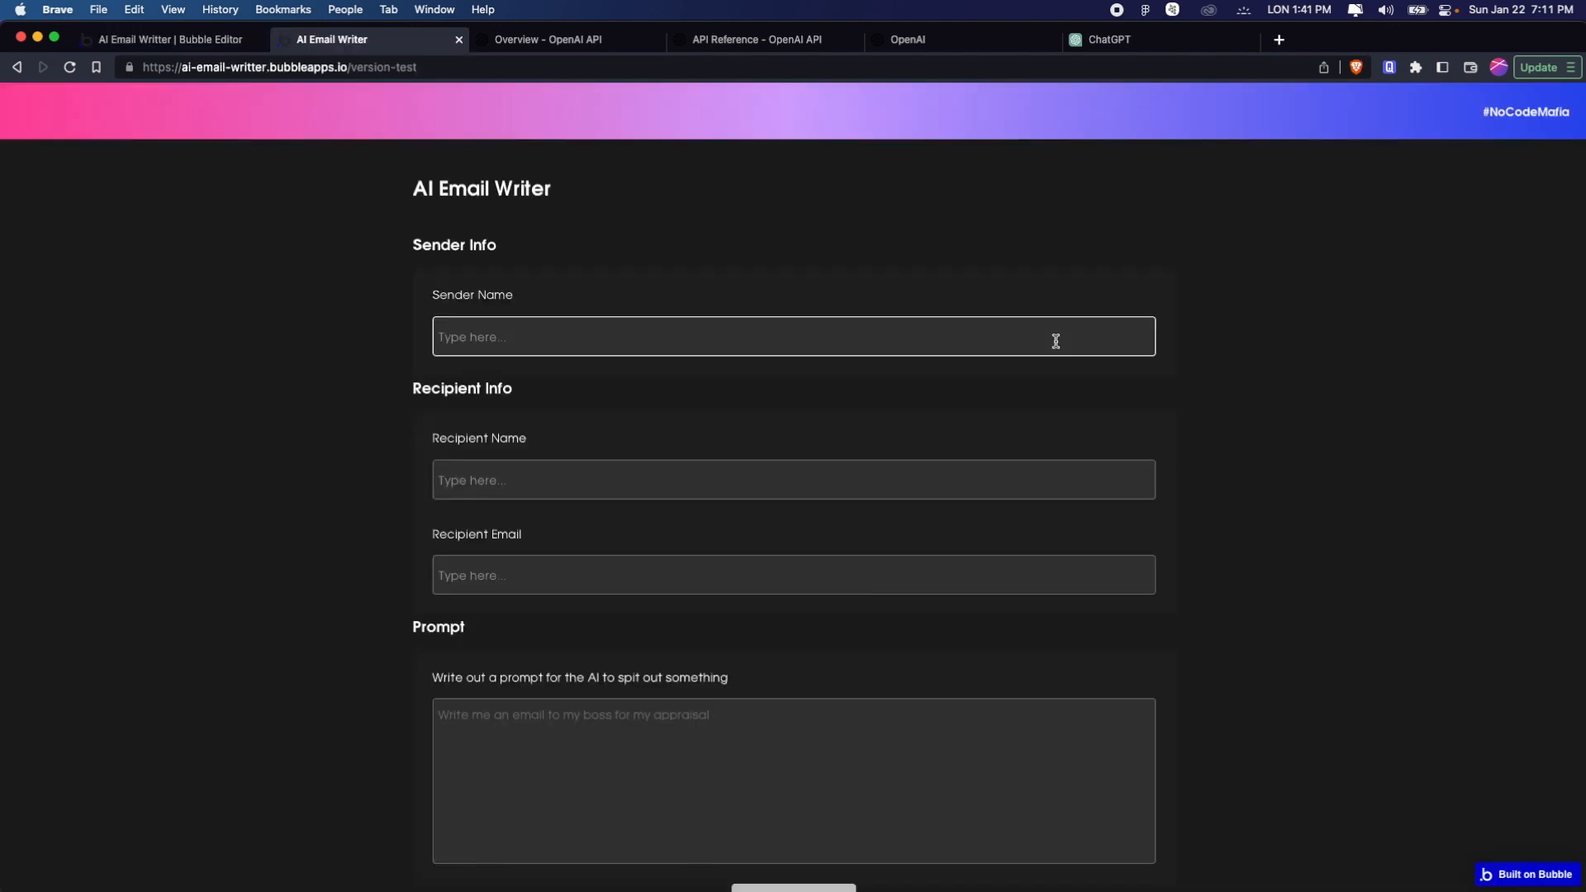
type("No Code Mafia")
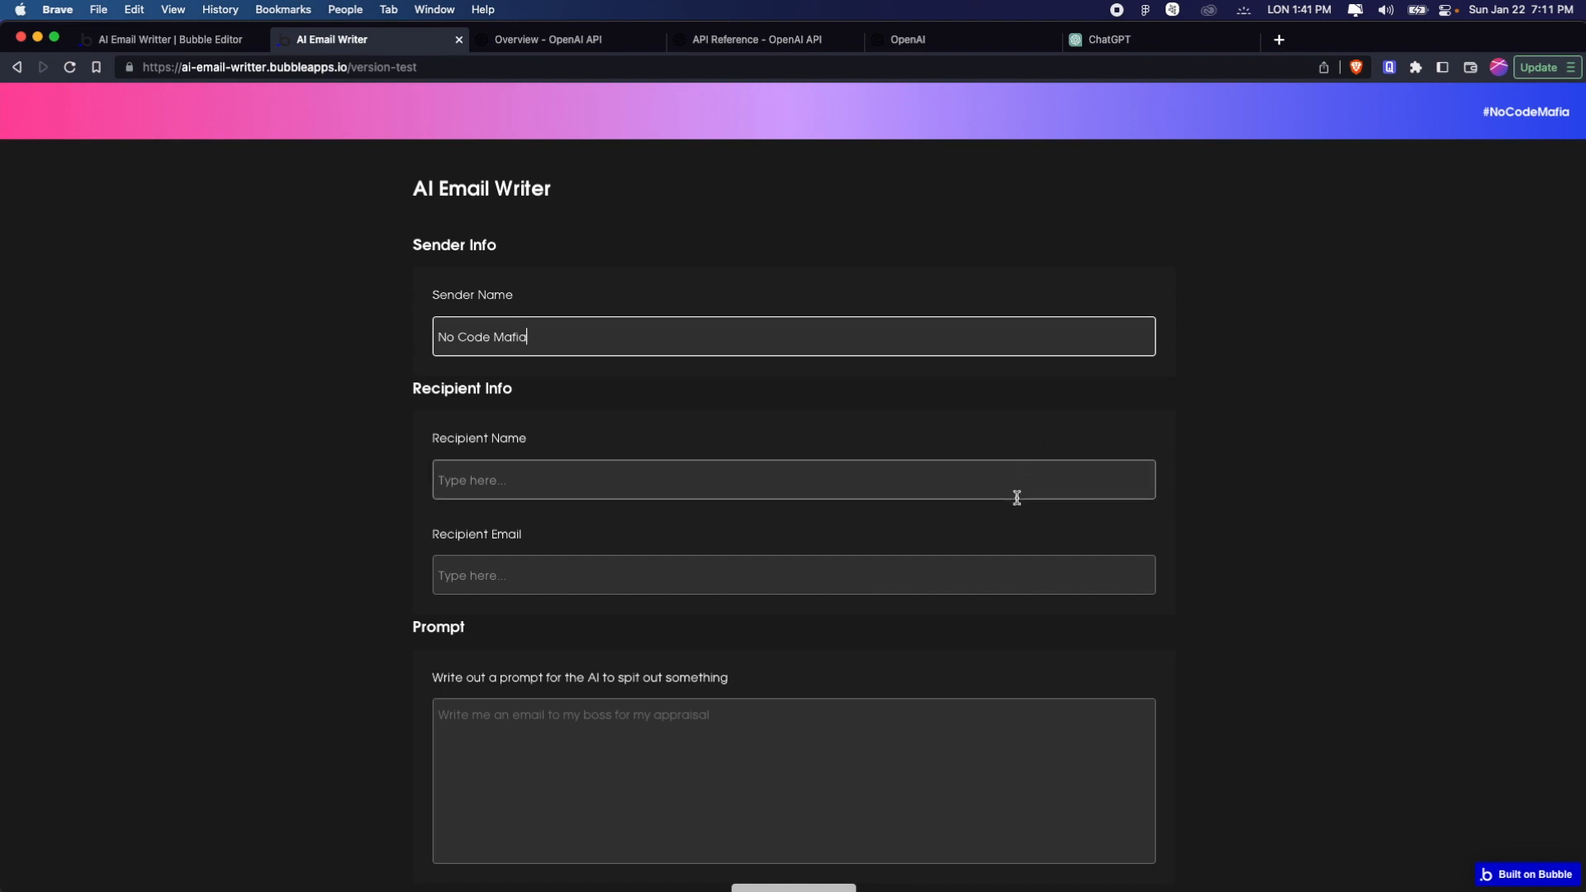
left_click(798, 489)
type("Something")
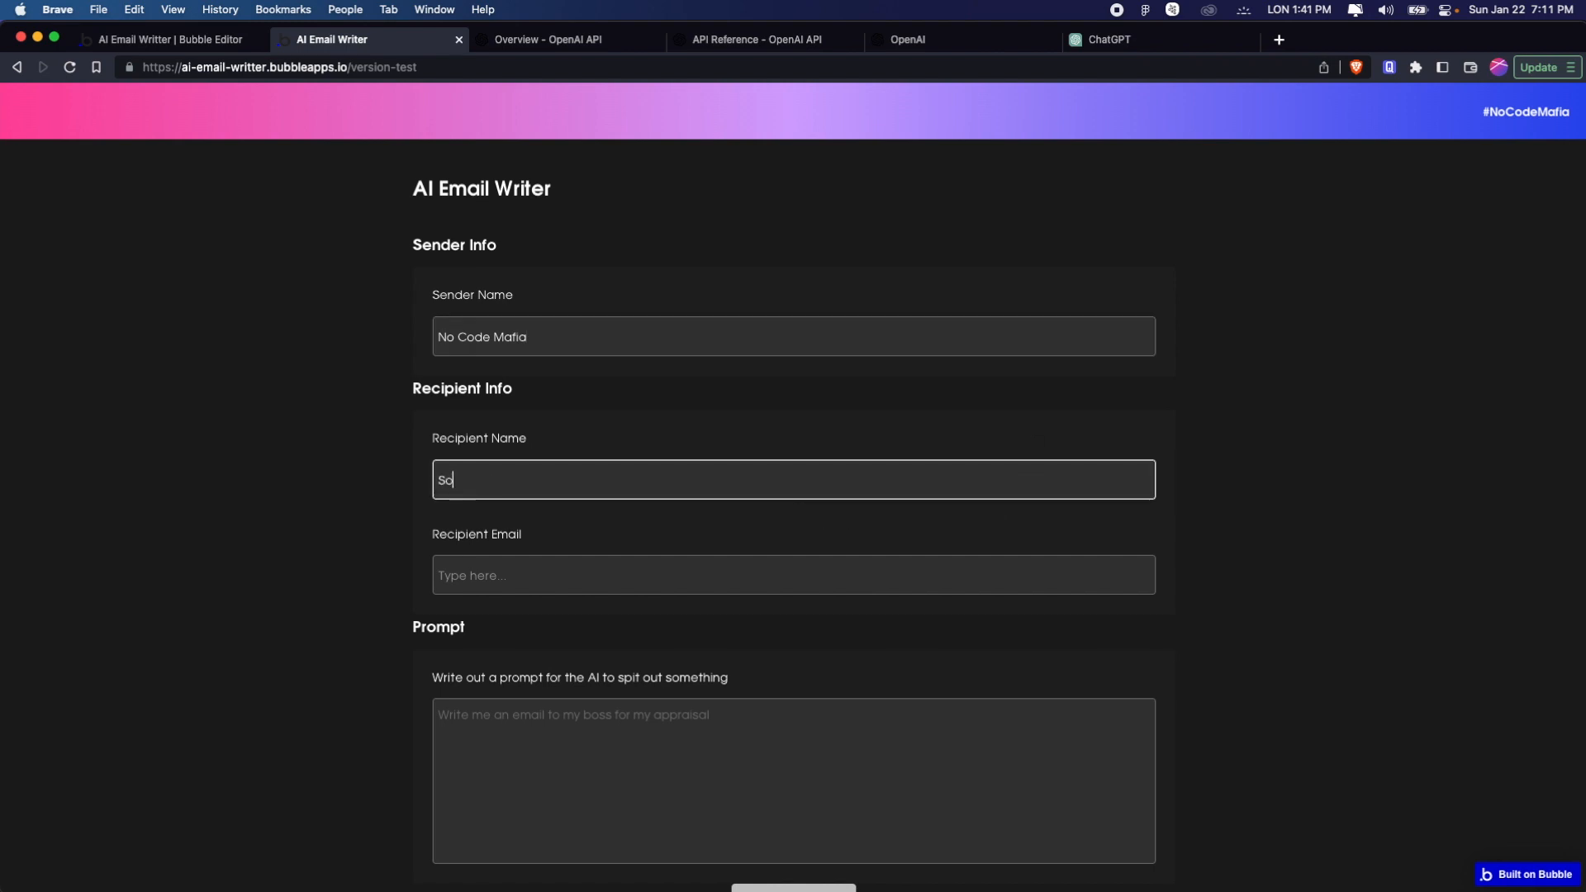
key("Tab")
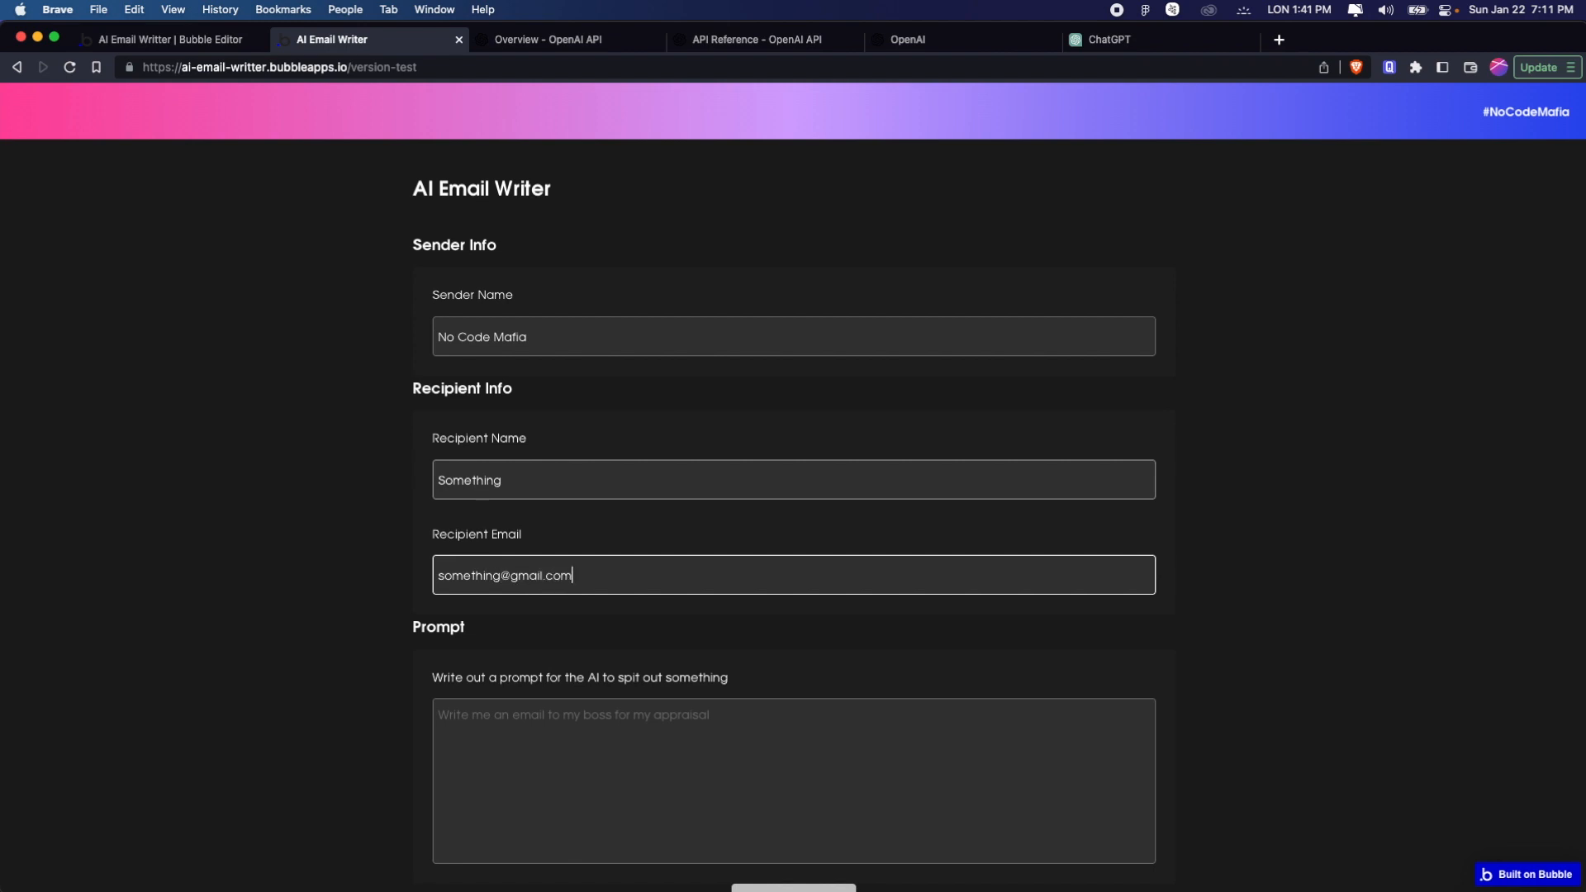
Submit the prompt "Write me an appraisal for my boss telling him how awesome I am and I need a raise" in the app preview
scroll(842, 548, "down", 3)
left_click(818, 539)
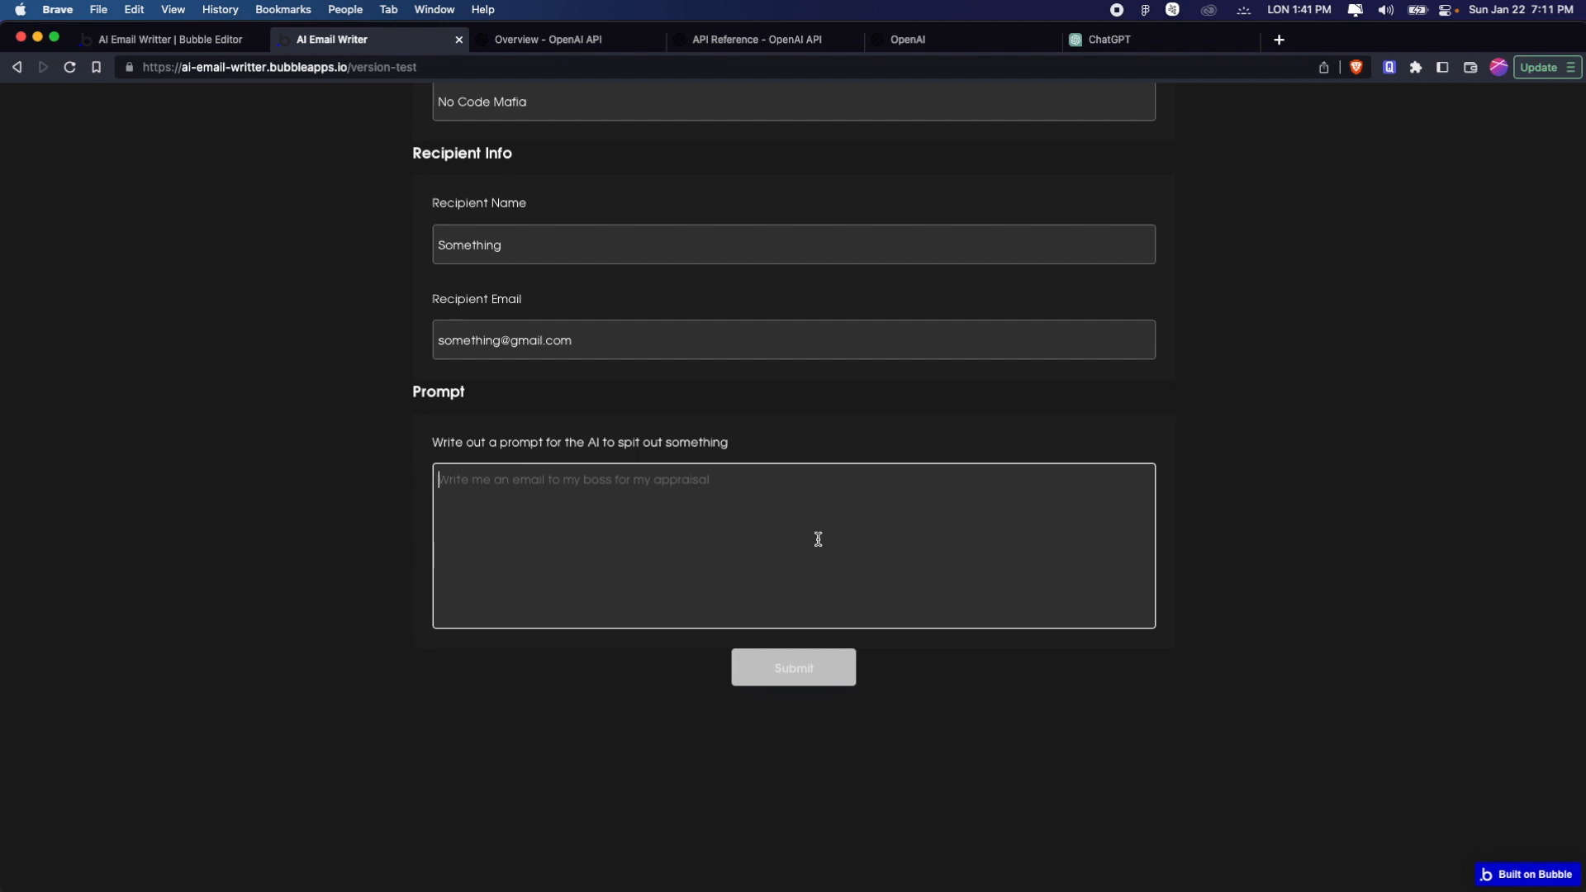
type("Write me an appr")
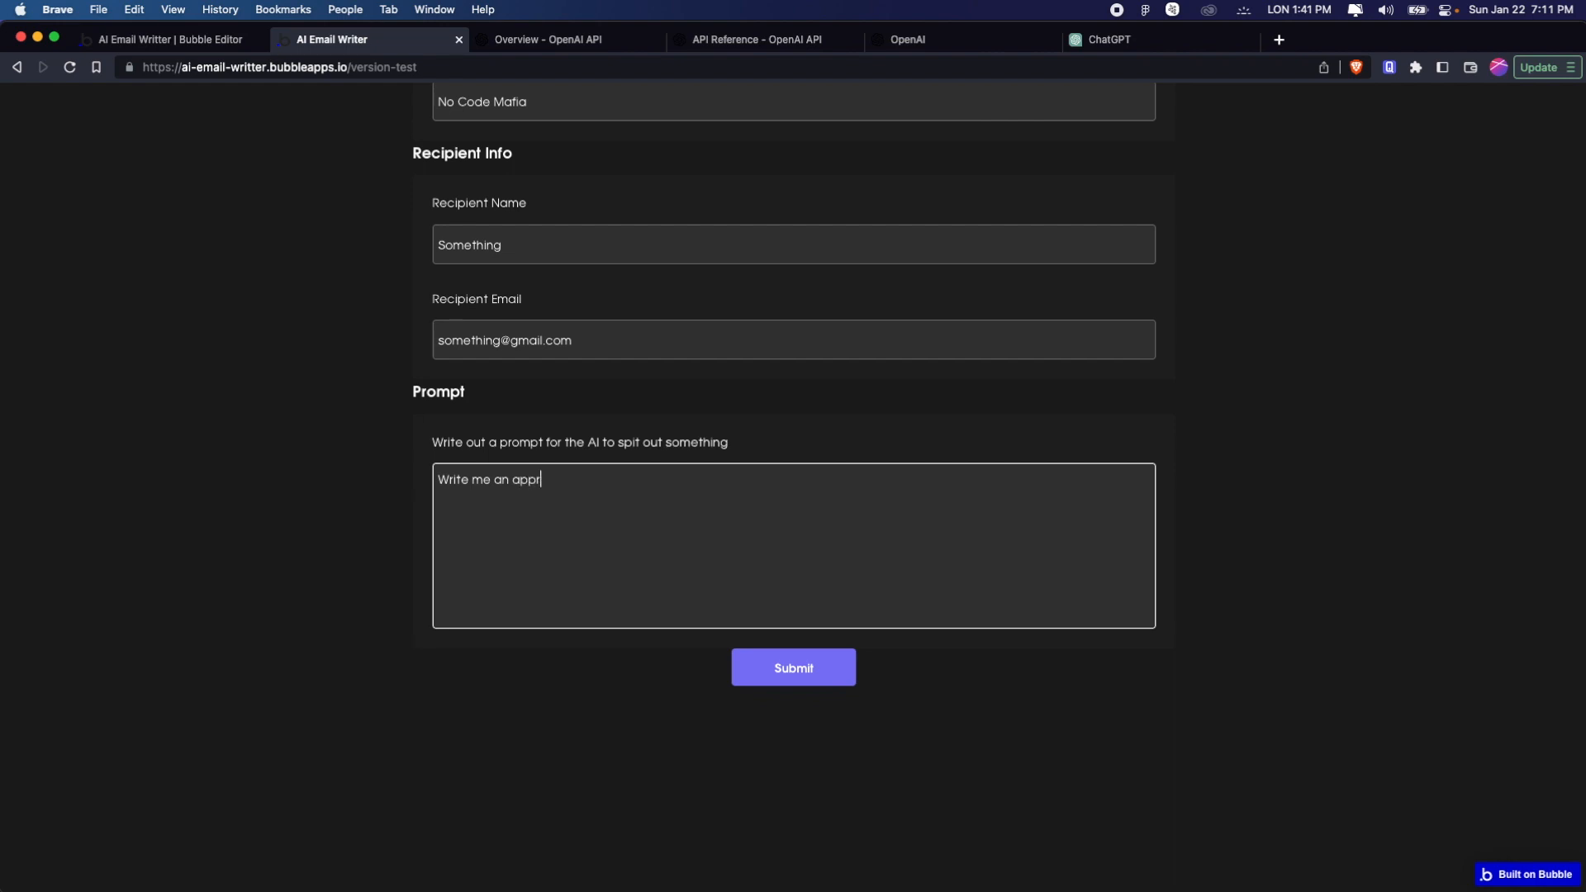
type("my boss telling ")
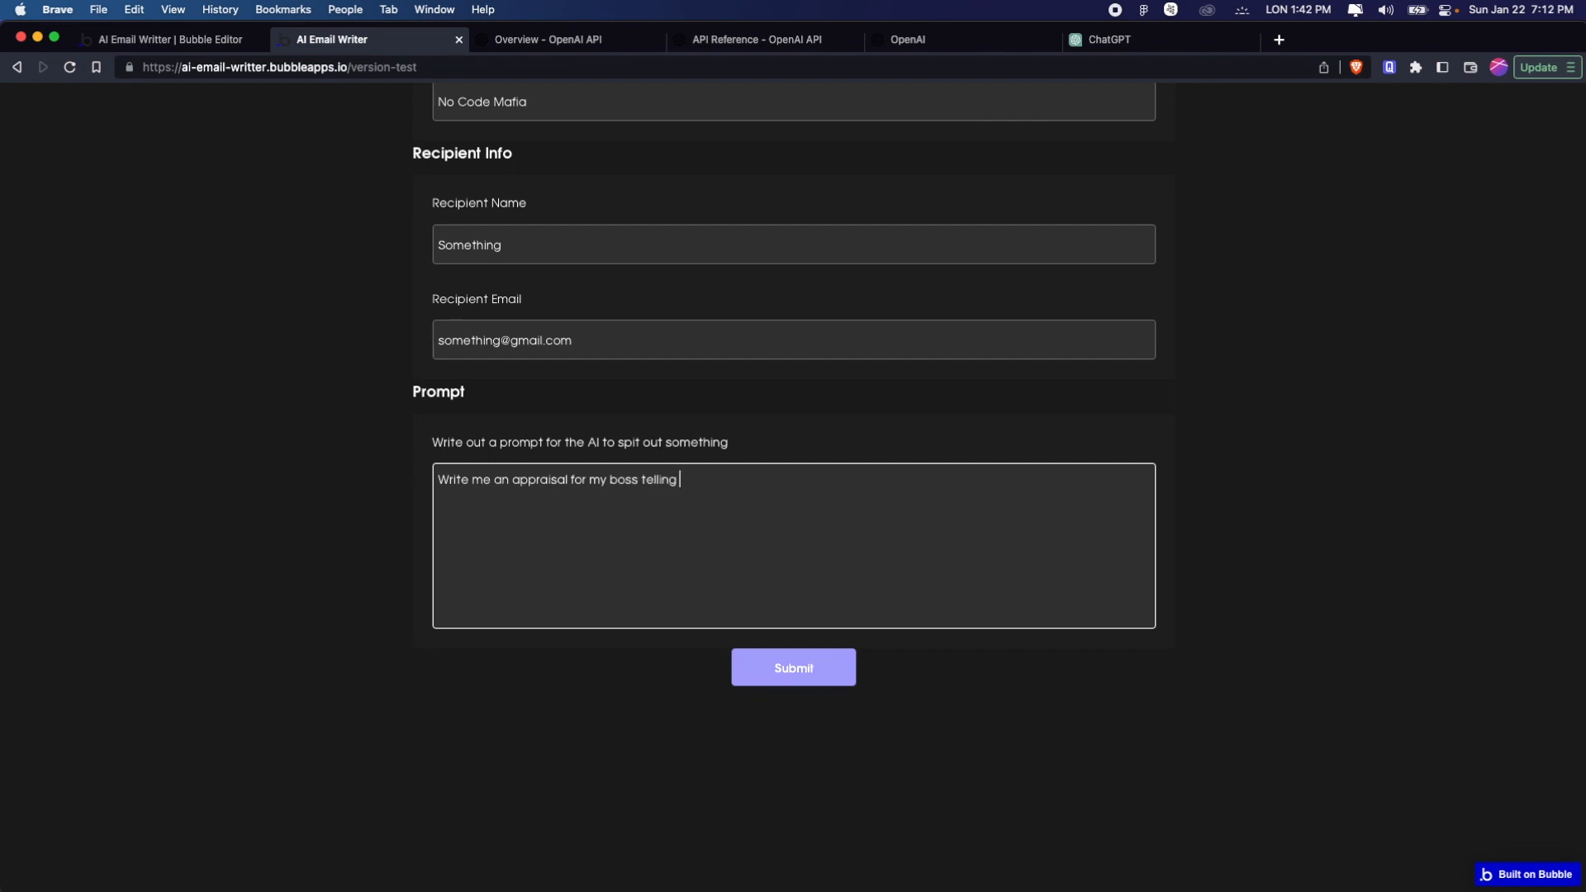
type("him how awesome I am and I ne")
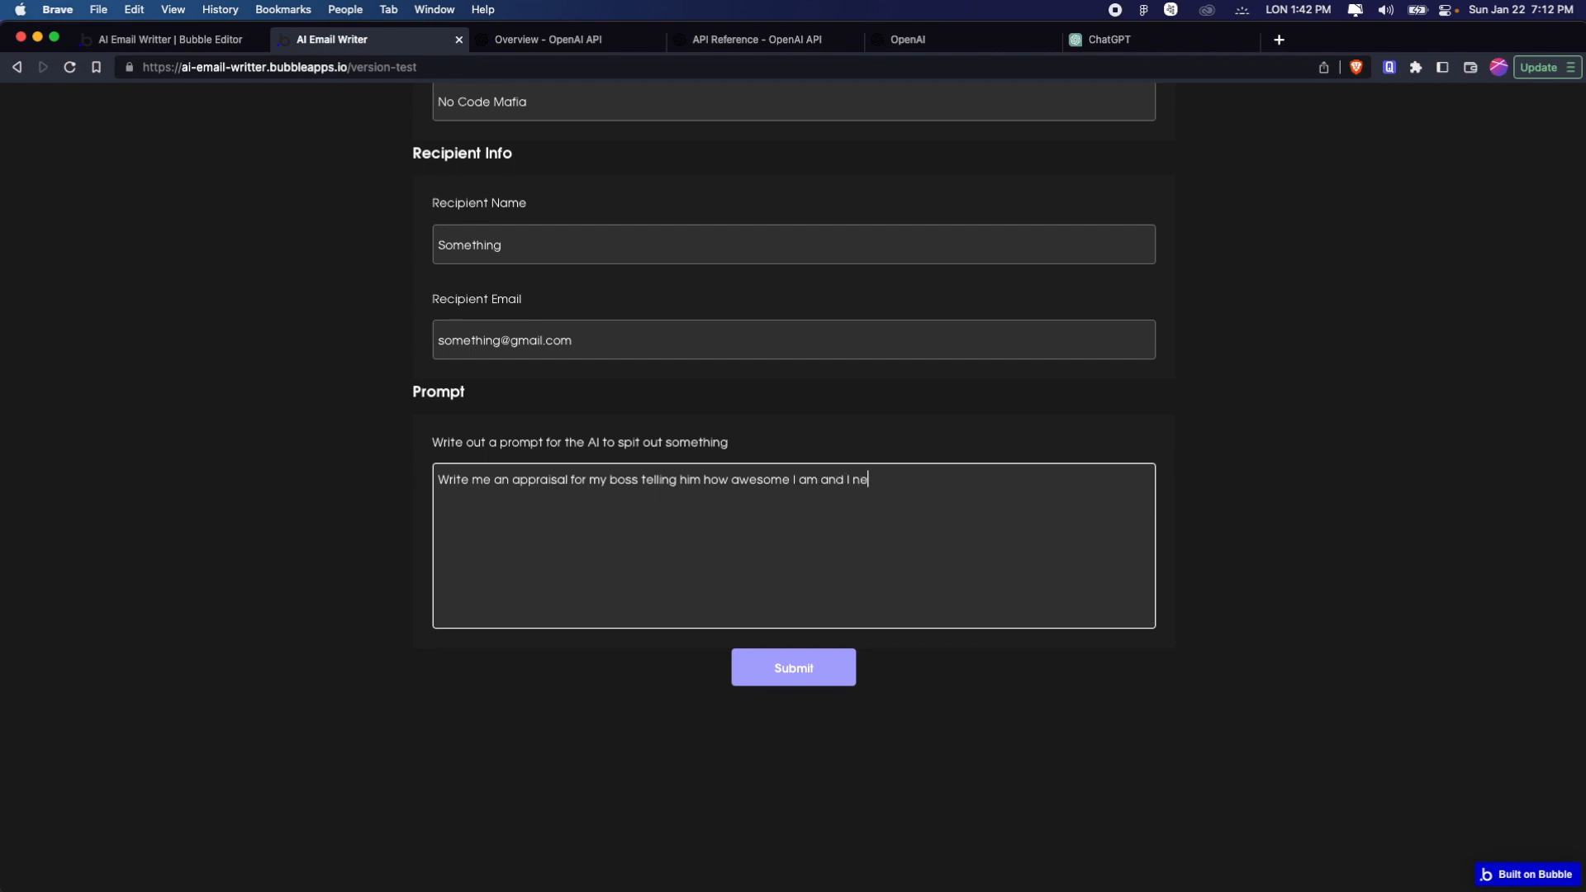
type("ed a eais")
type("se")
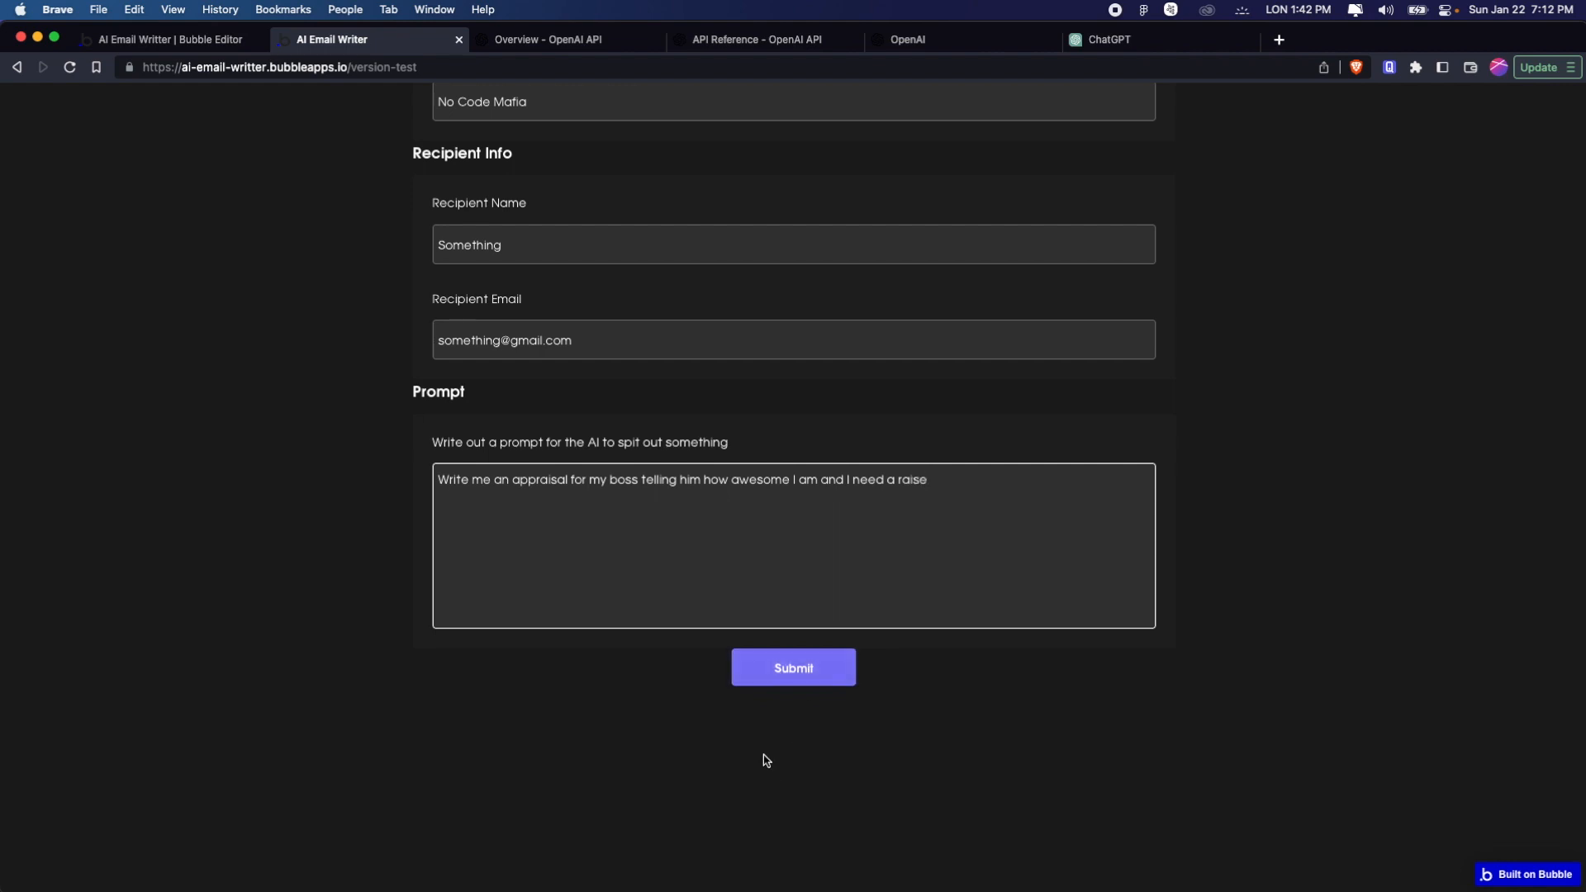
left_click(791, 686)
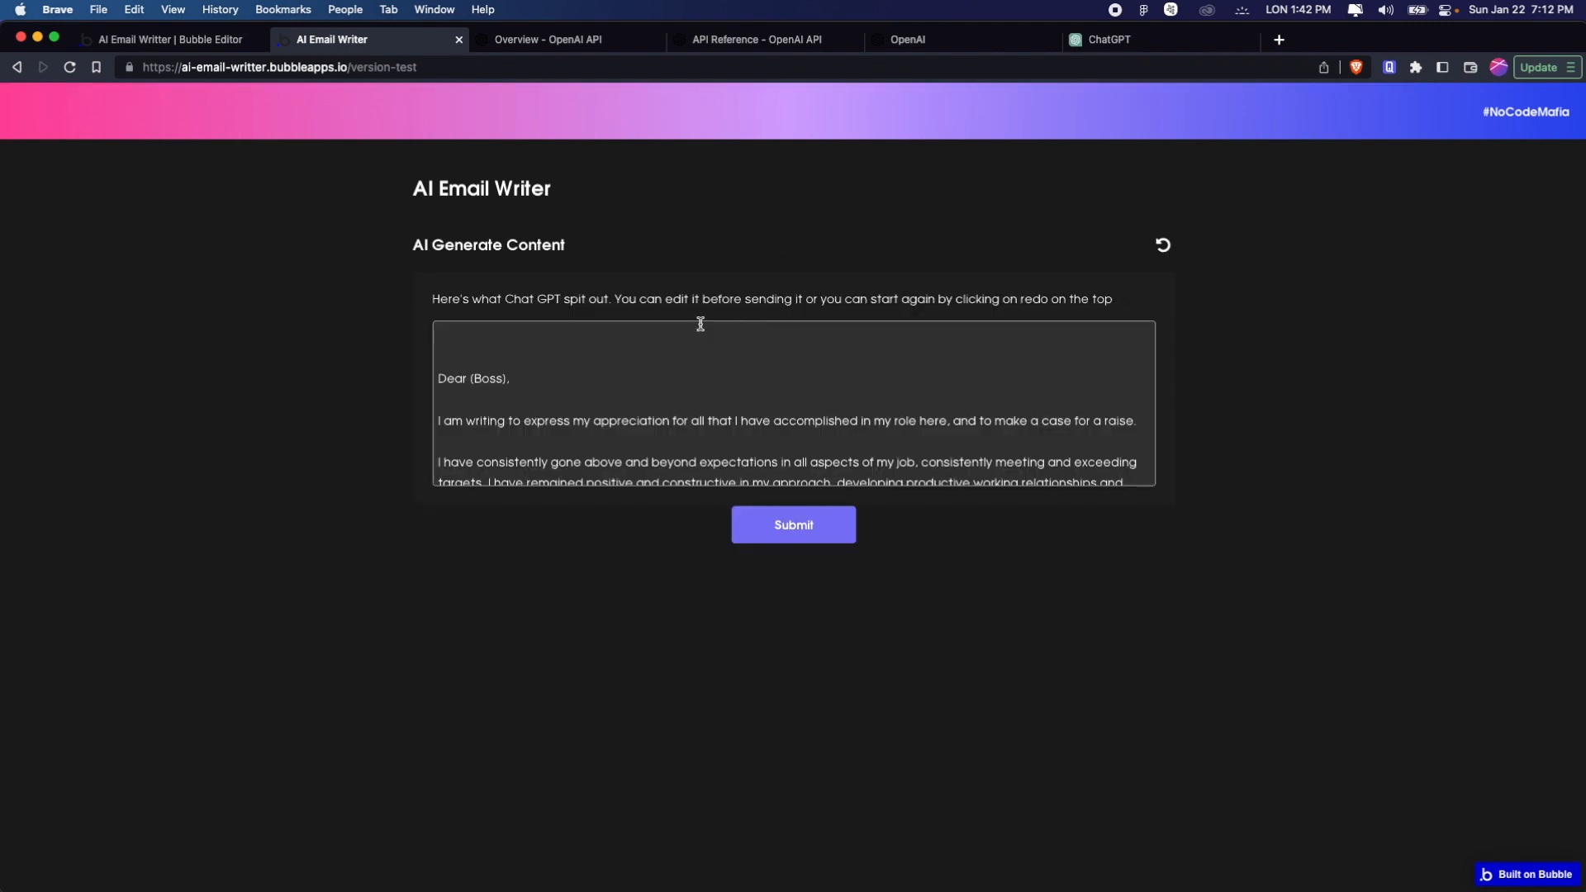
Read through the AI-generated email from greeting to last line, then try the redo control beside its heading
scroll(575, 348, "down", 2)
scroll(576, 348, "up", 2)
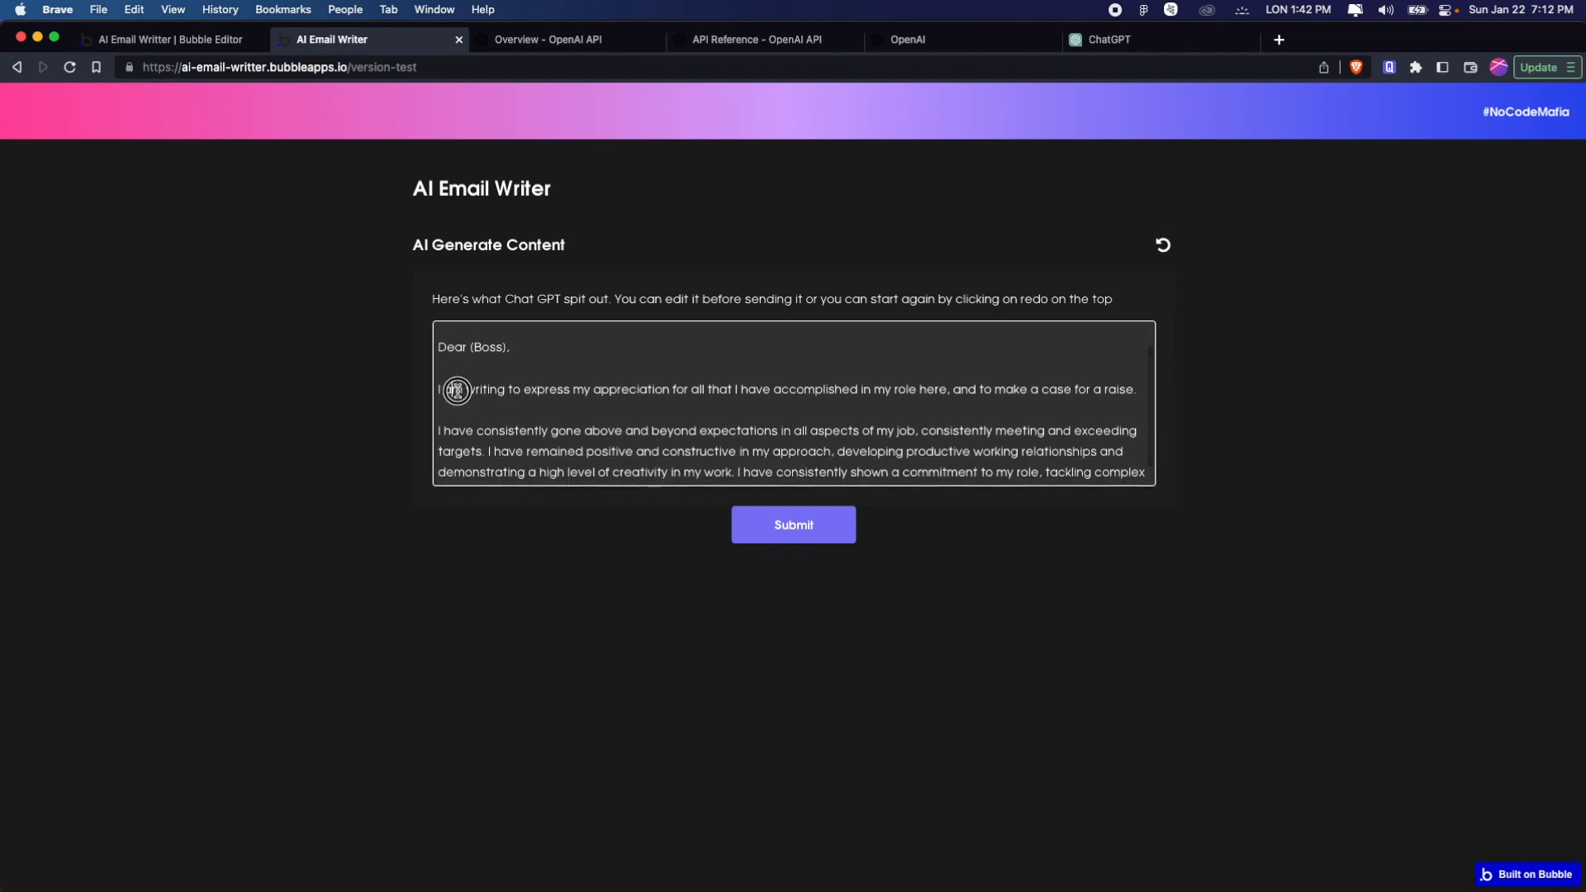
left_click_drag(454, 382, 971, 407)
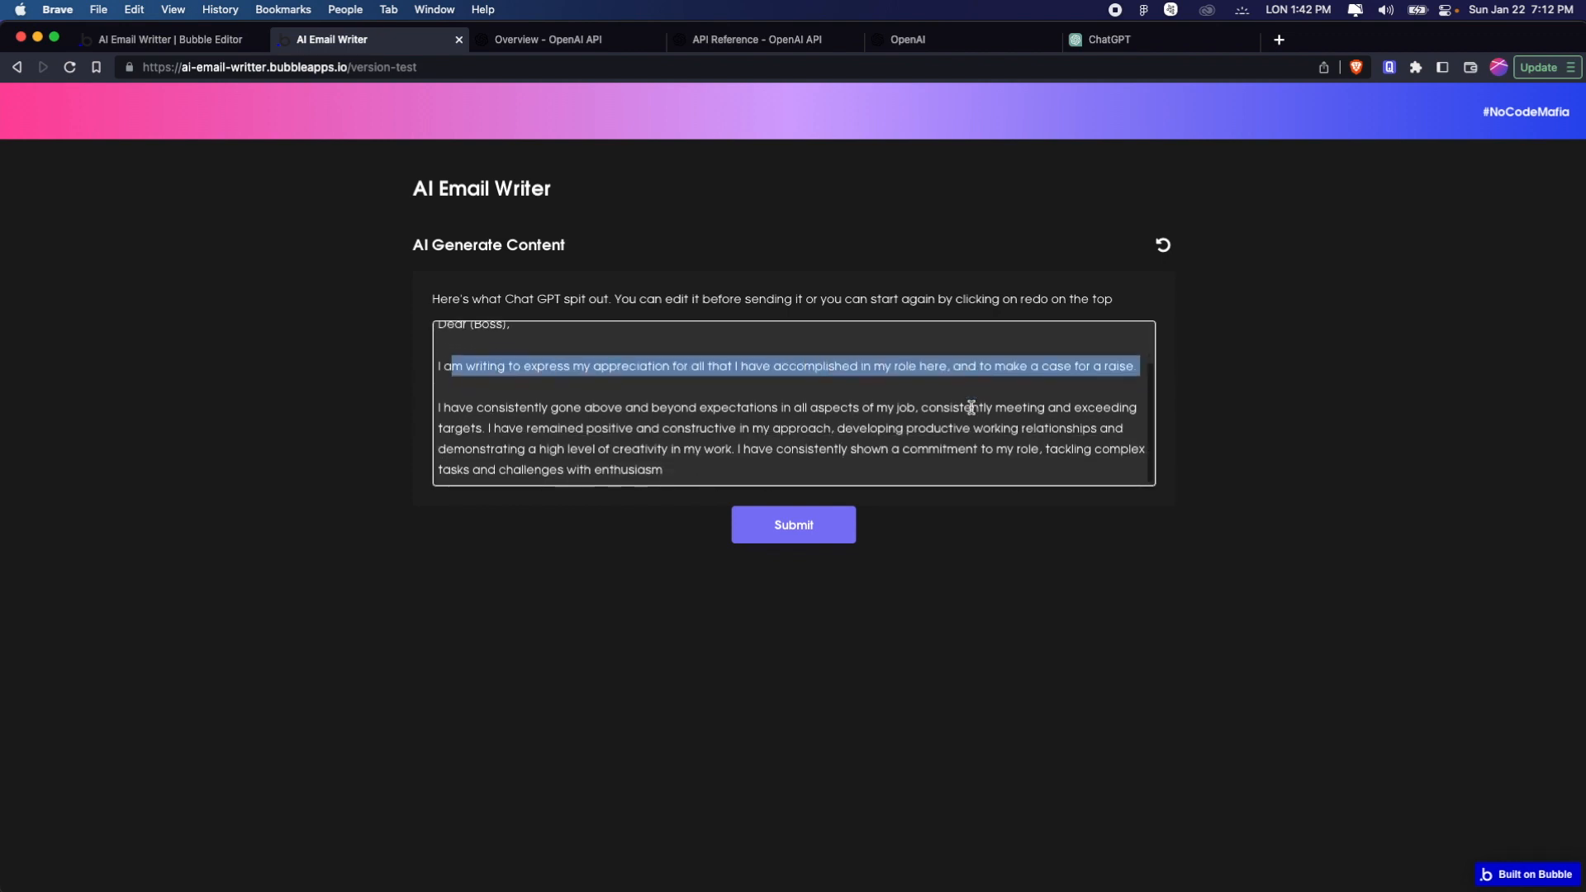
left_click_drag(473, 411, 1045, 447)
left_click(669, 470)
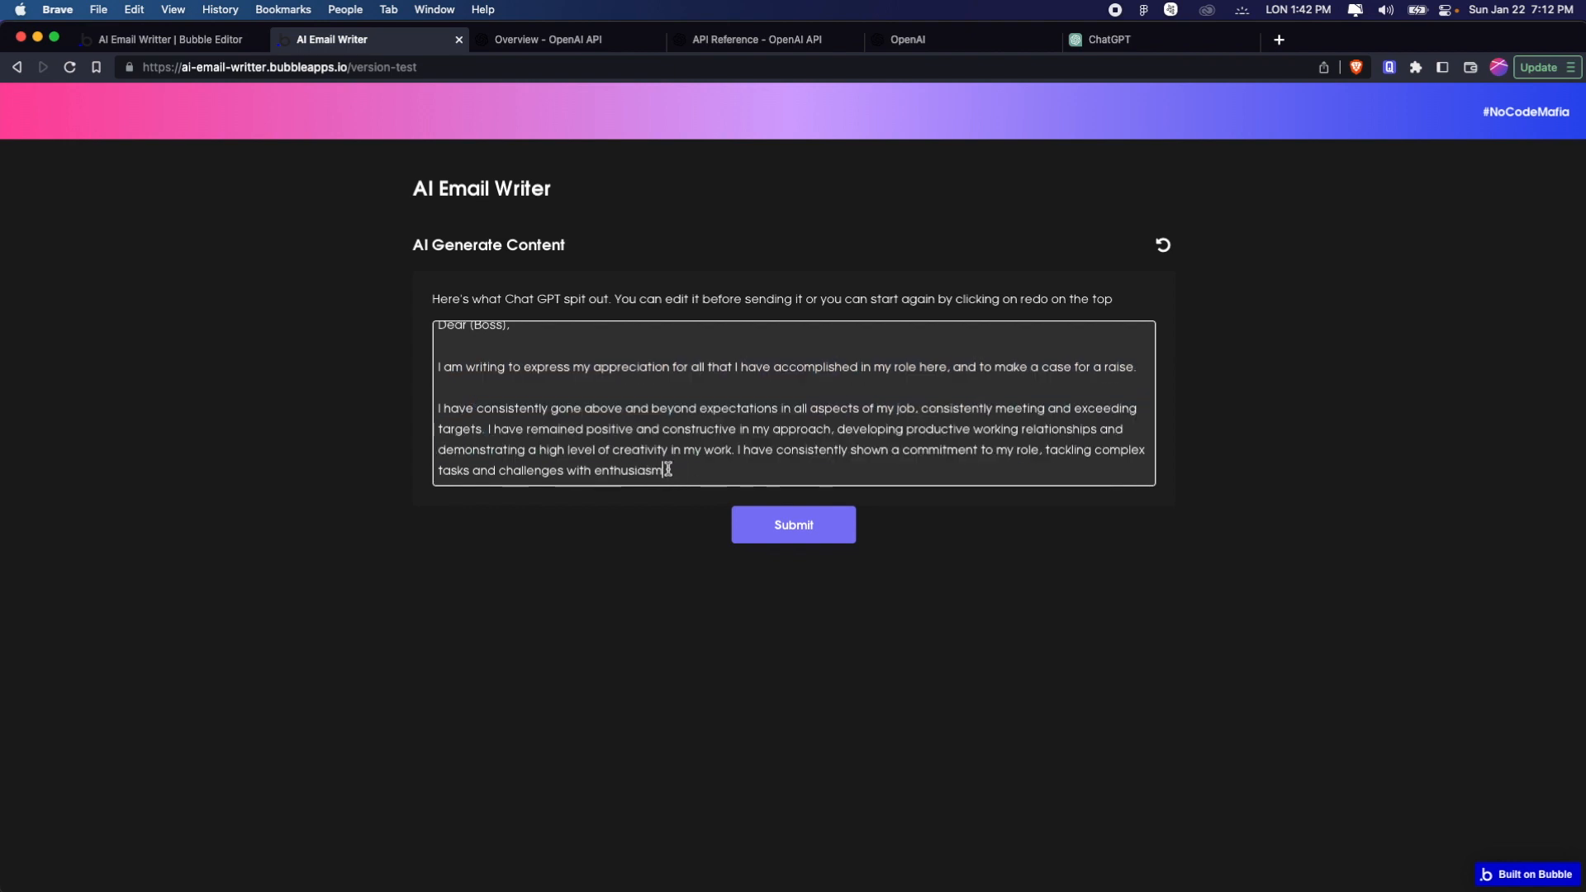
scroll(570, 467, "up", 2)
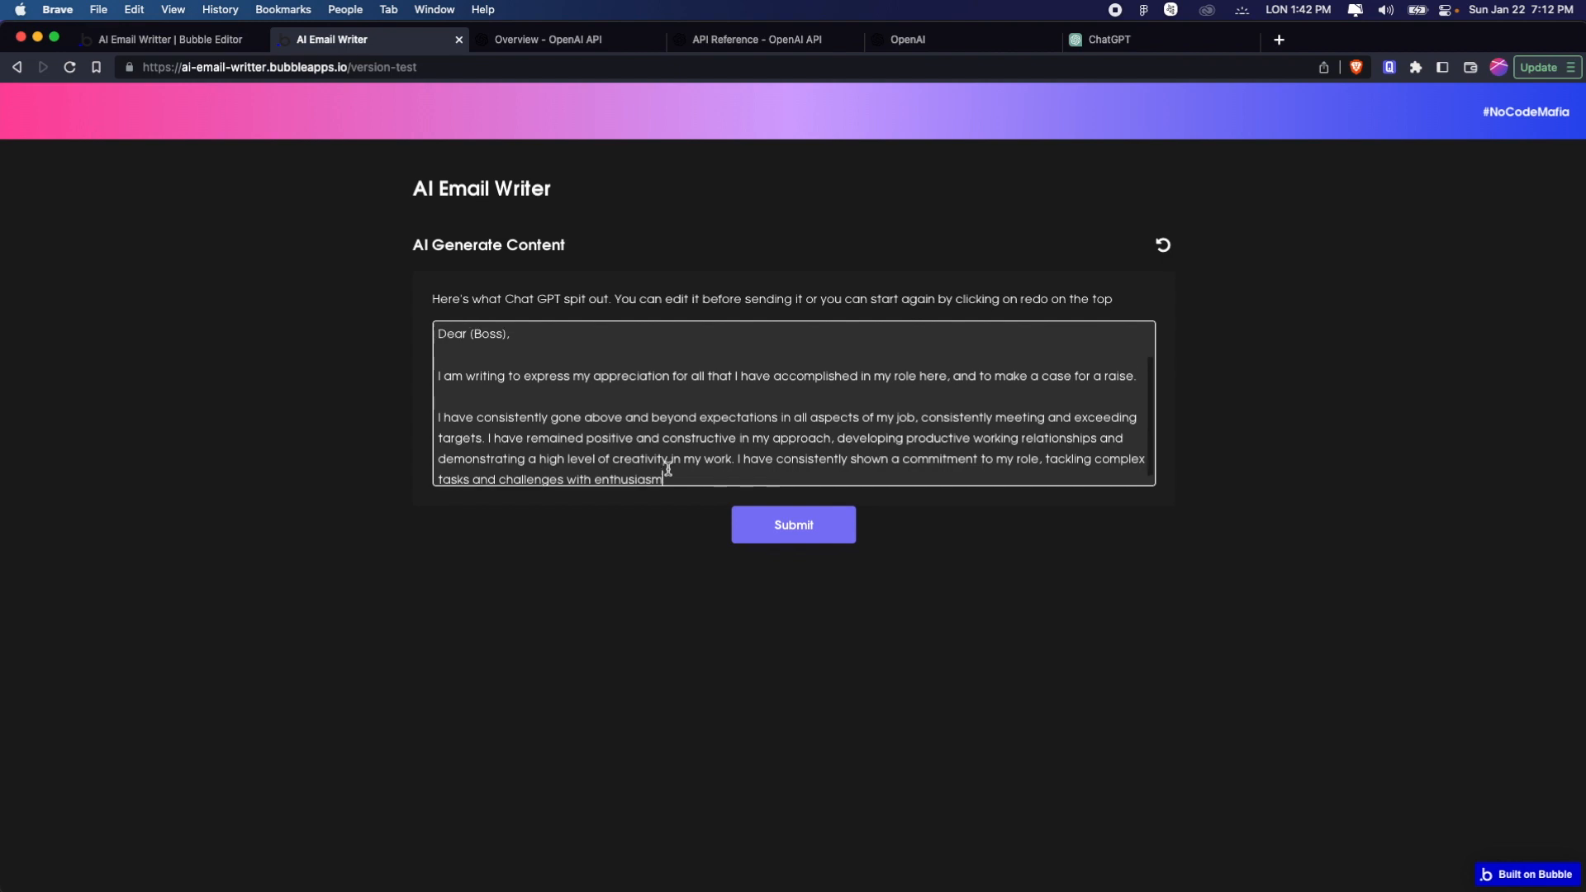
scroll(562, 467, "down", 2)
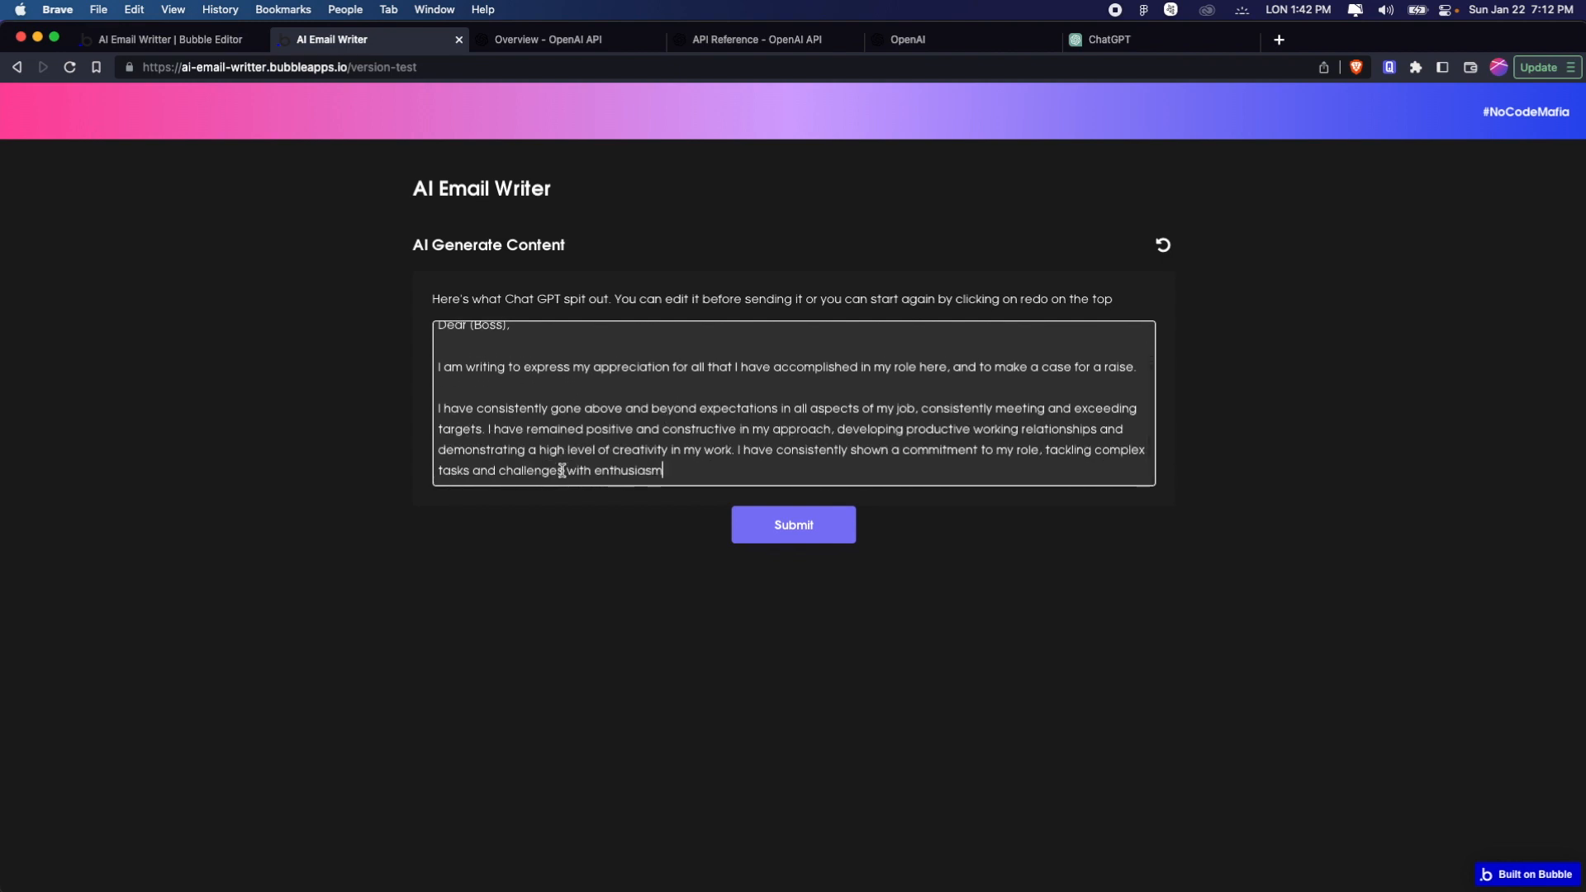
scroll(562, 470, "up", 2)
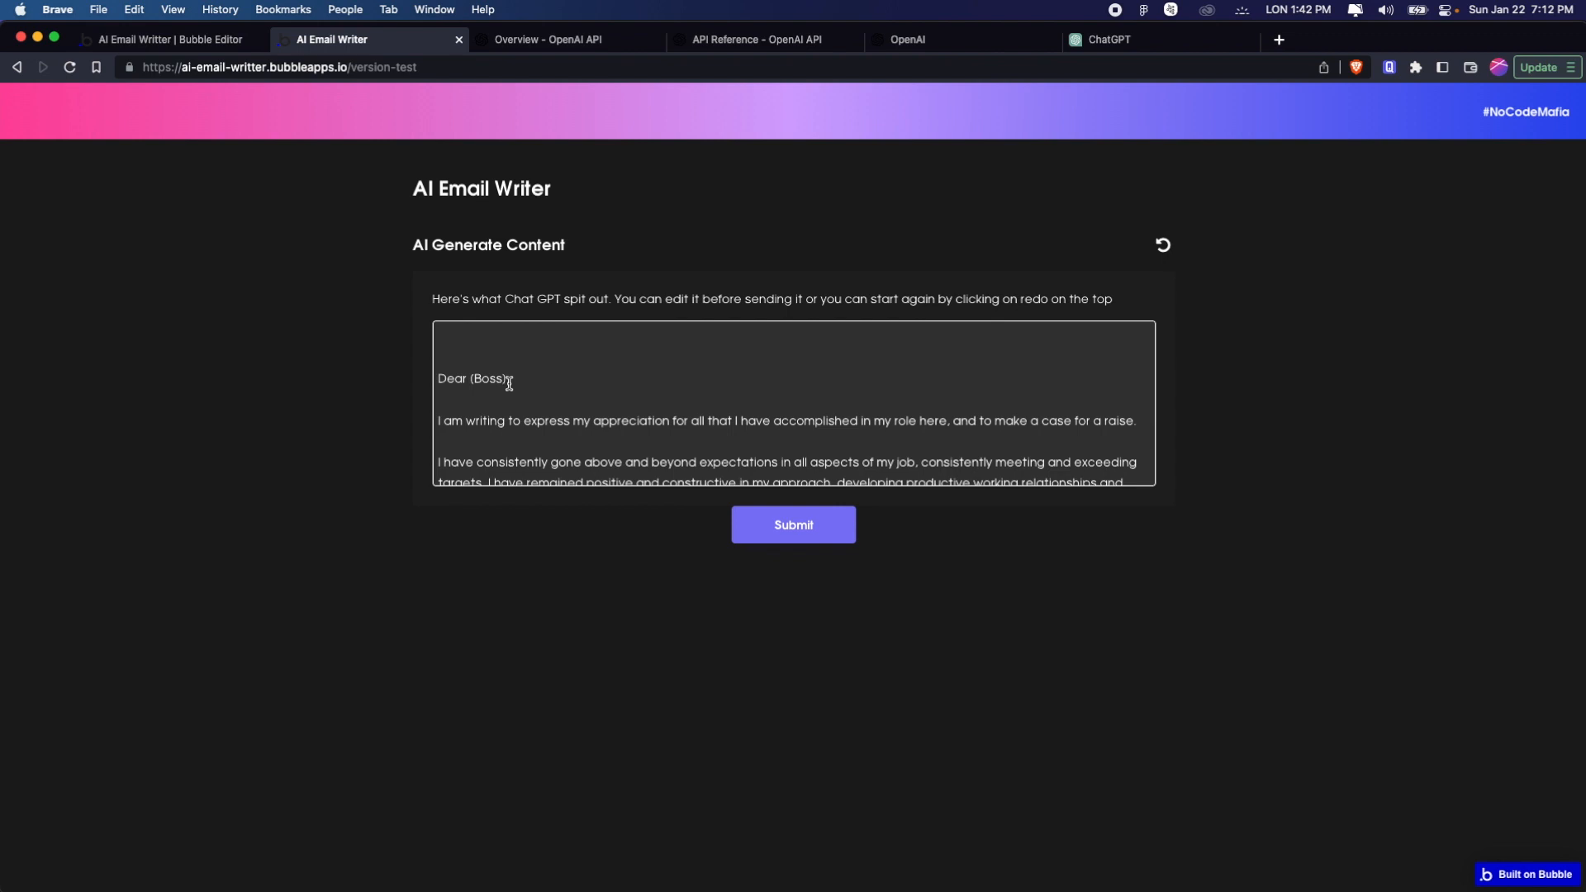
scroll(535, 383, "down", 1)
scroll(536, 383, "up", 1)
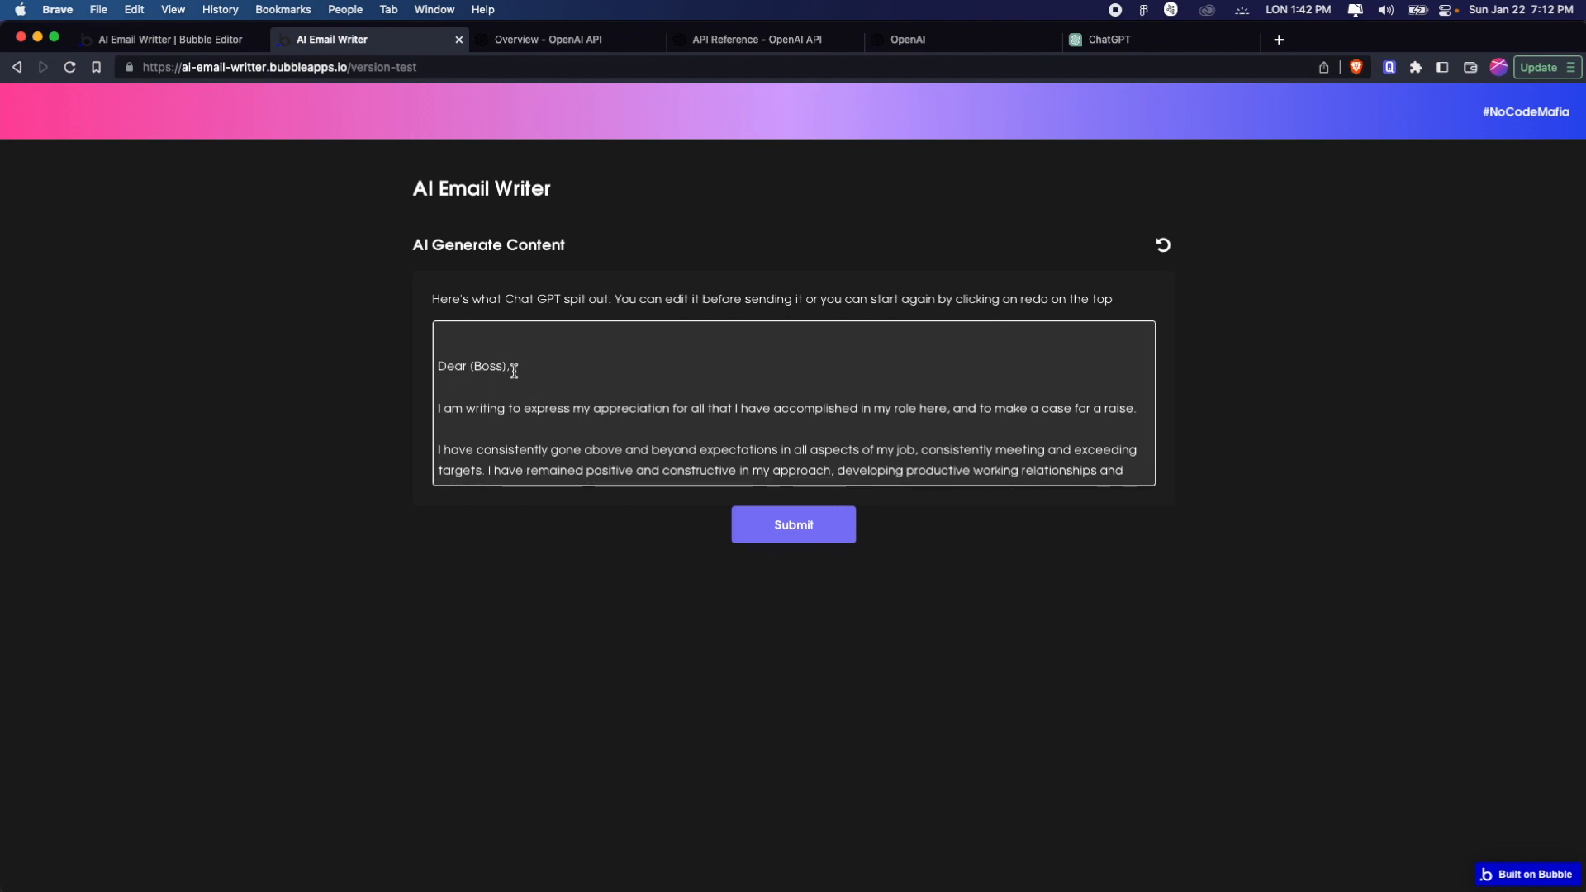
left_click_drag(508, 369, 469, 367)
scroll(470, 383, "down", 2)
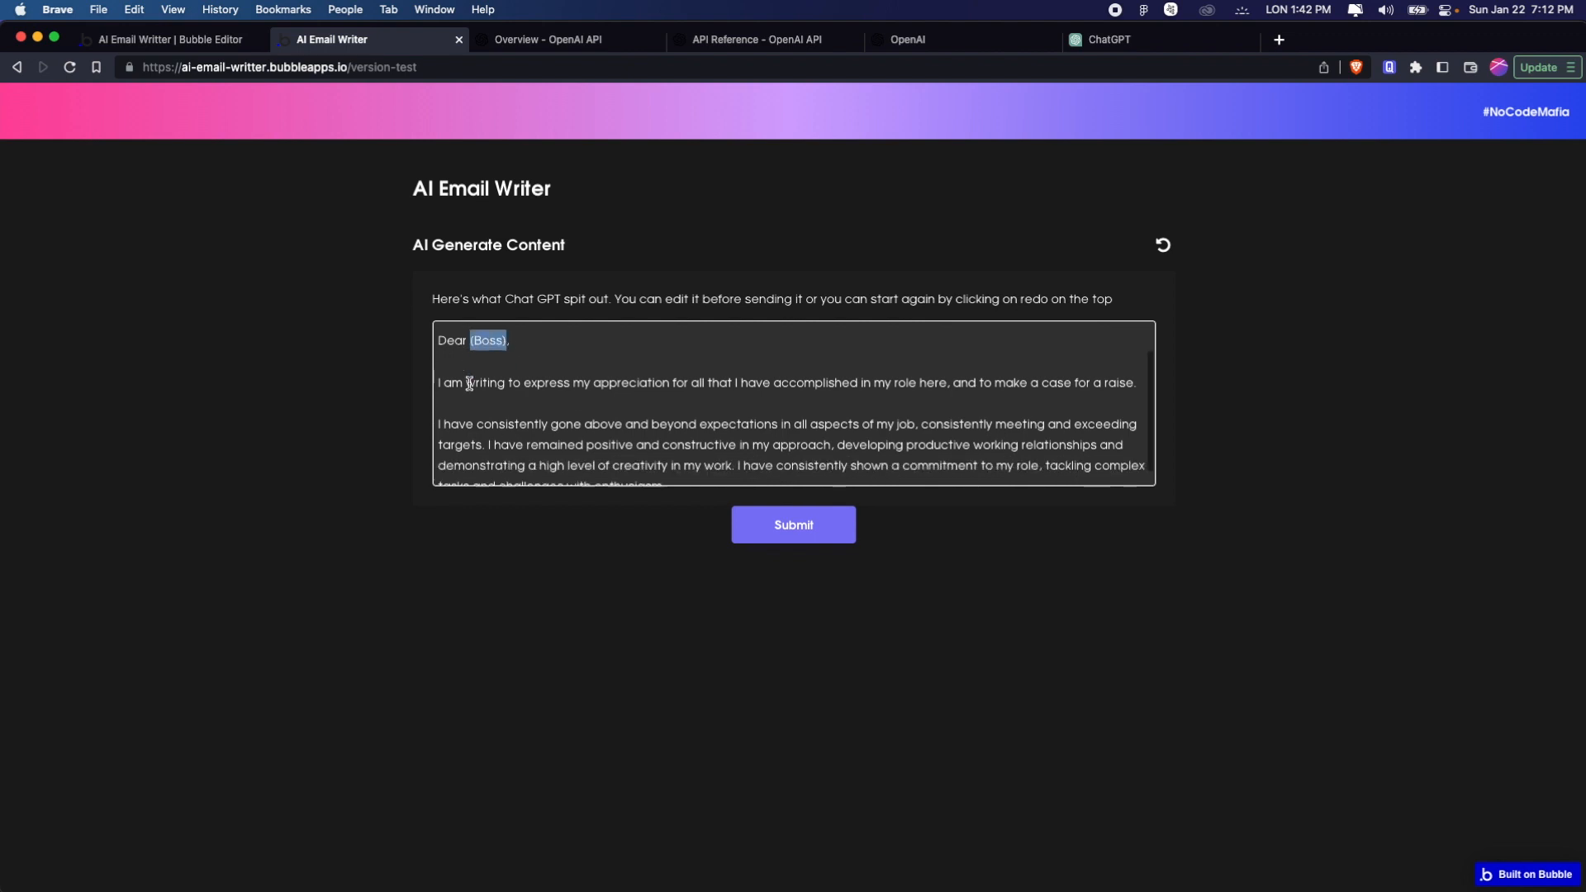
scroll(469, 383, "up", 2)
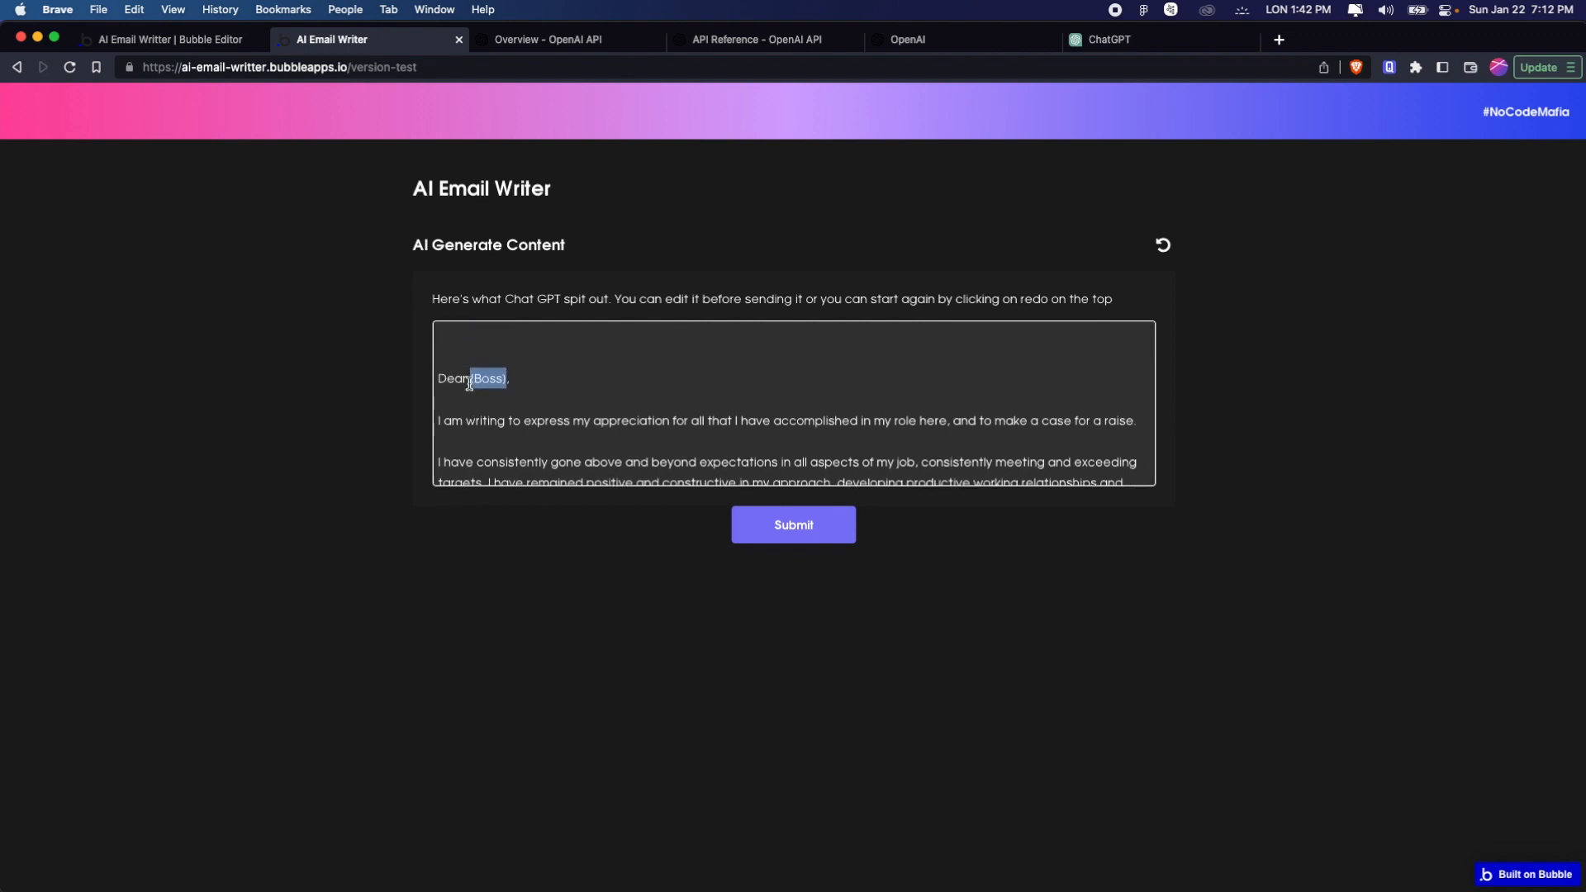
scroll(469, 383, "down", 2)
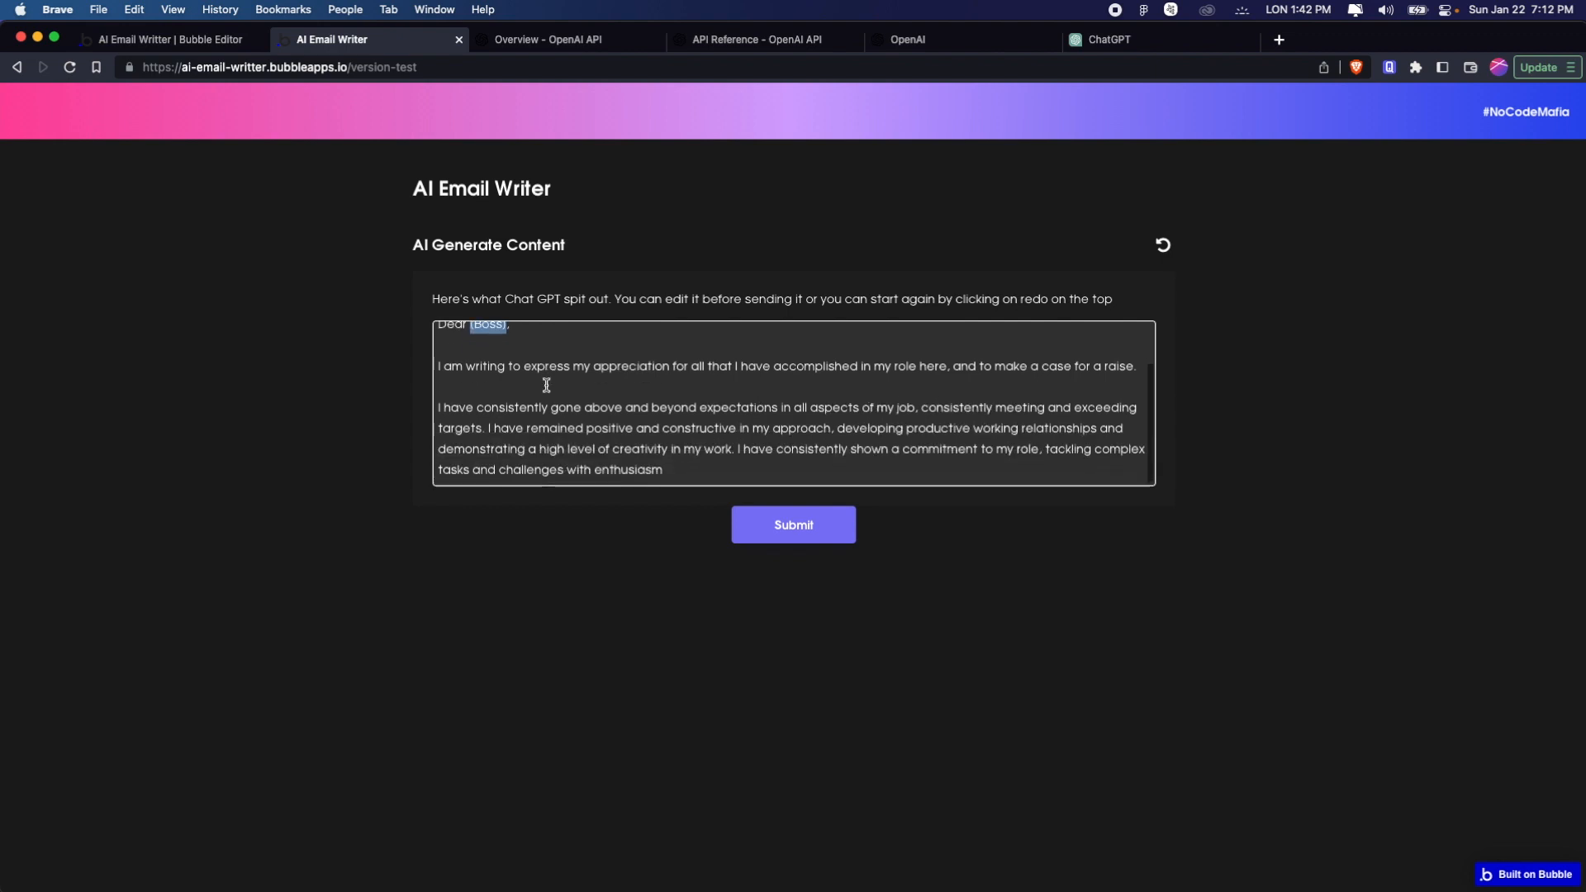
left_click(1163, 247)
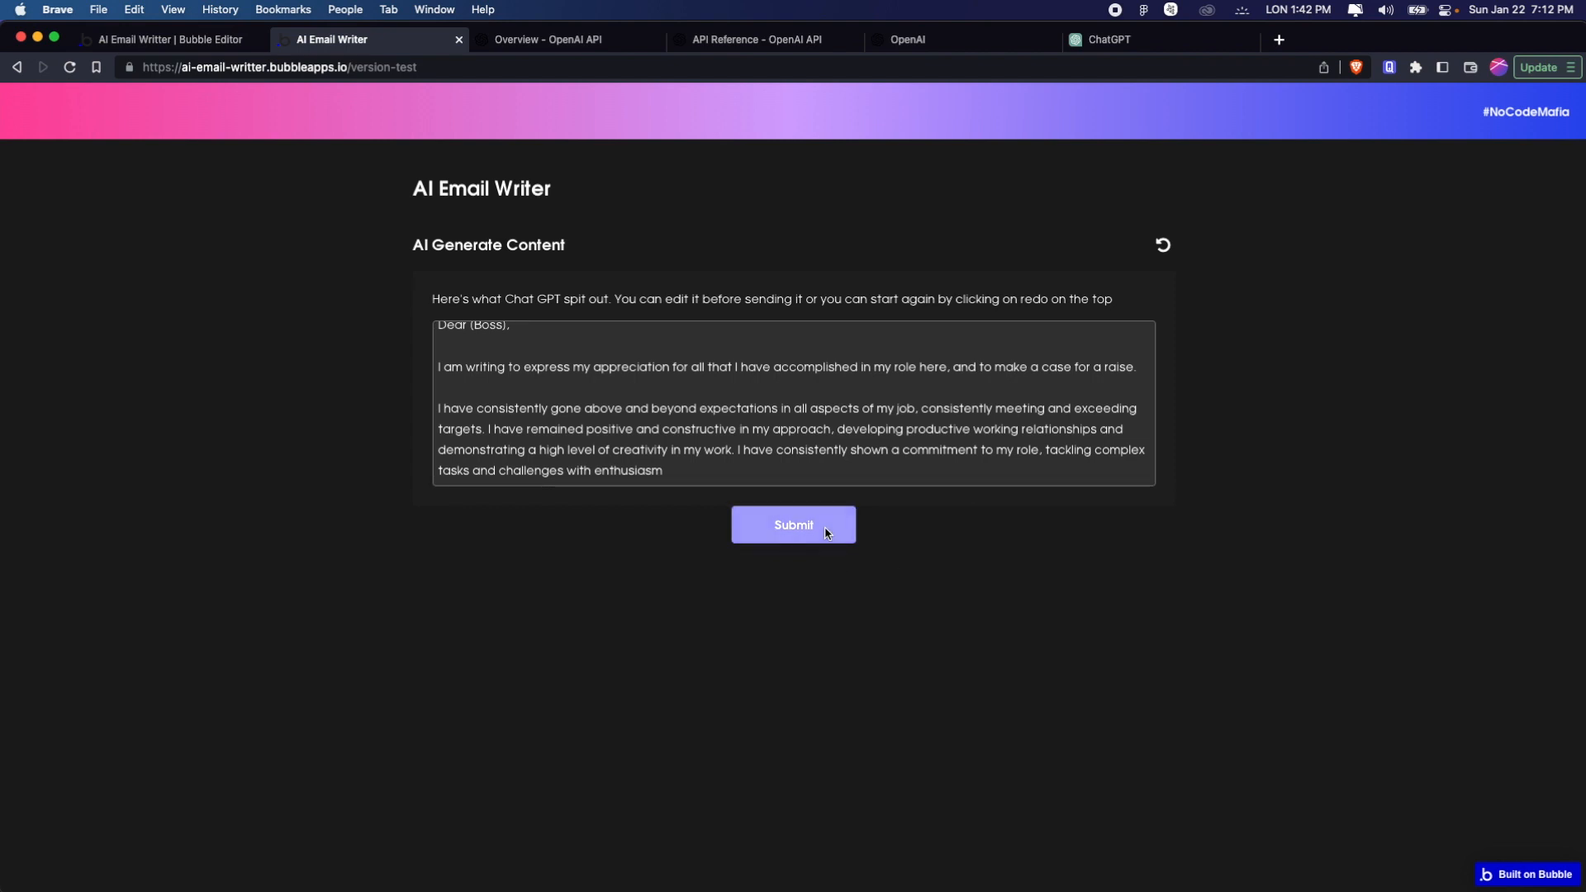
Back in the Bubble editor's design view, relabel the button below the AI Generate Content box as Send email
left_click(205, 43)
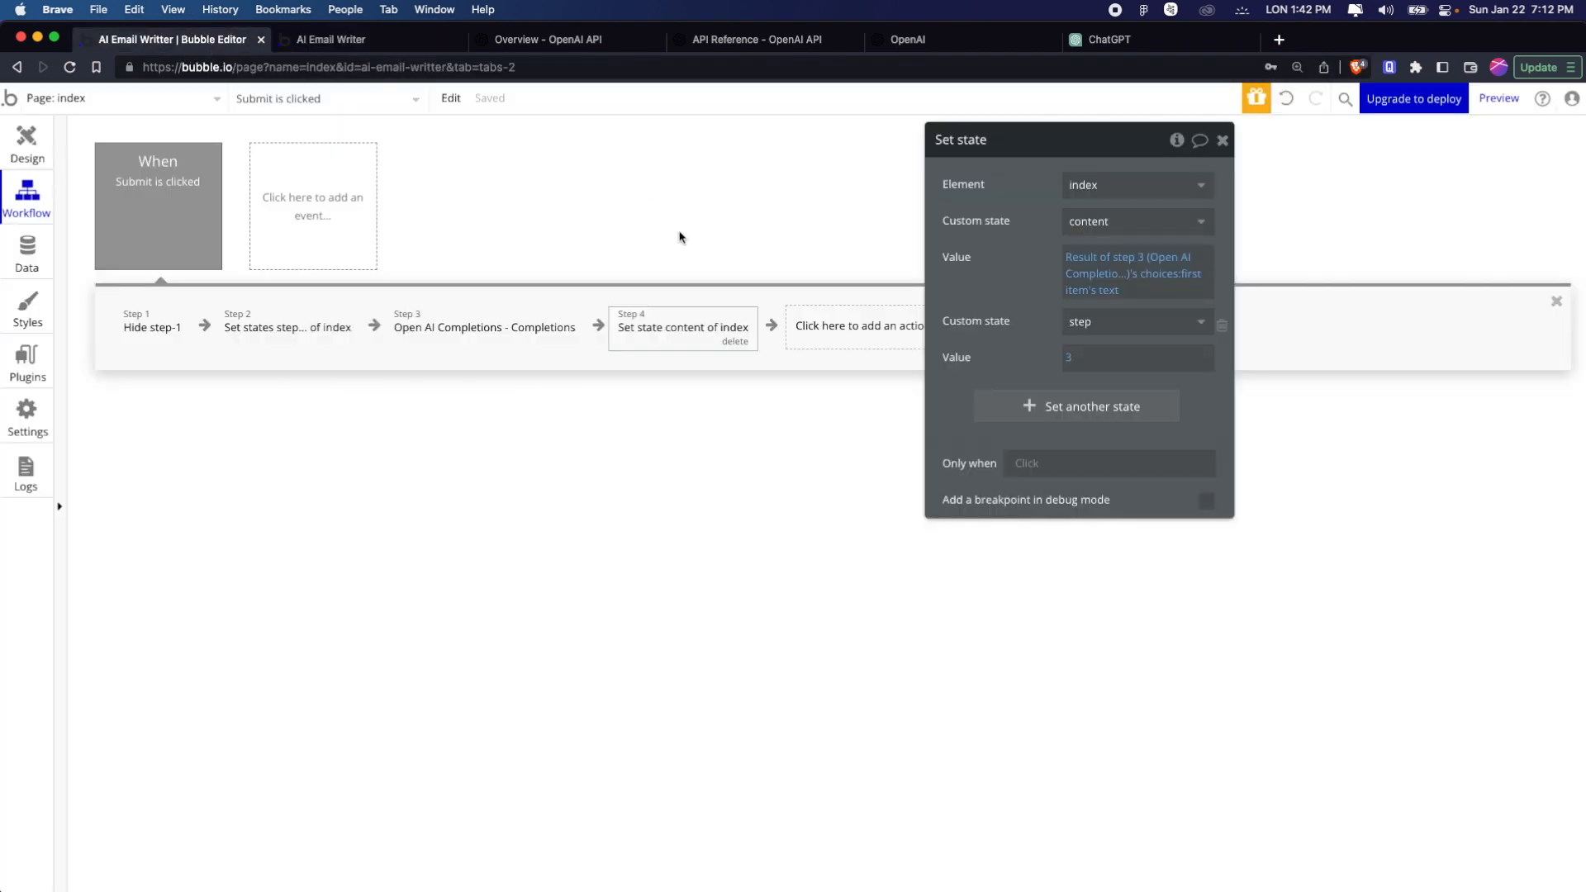
left_click(26, 148)
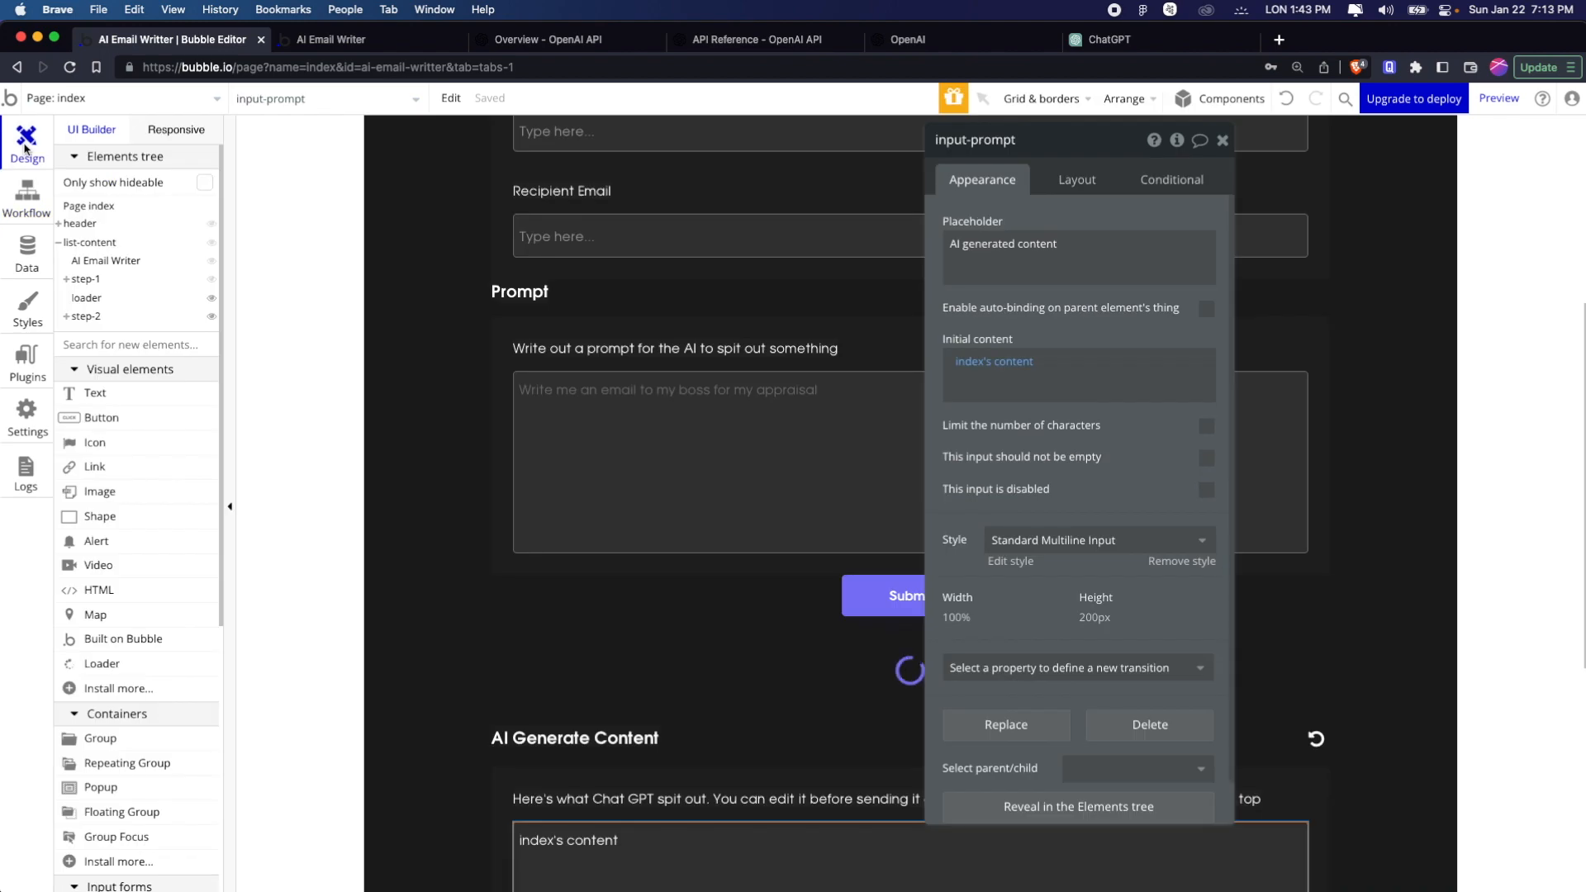
scroll(823, 596, "down", 6)
left_click(882, 462)
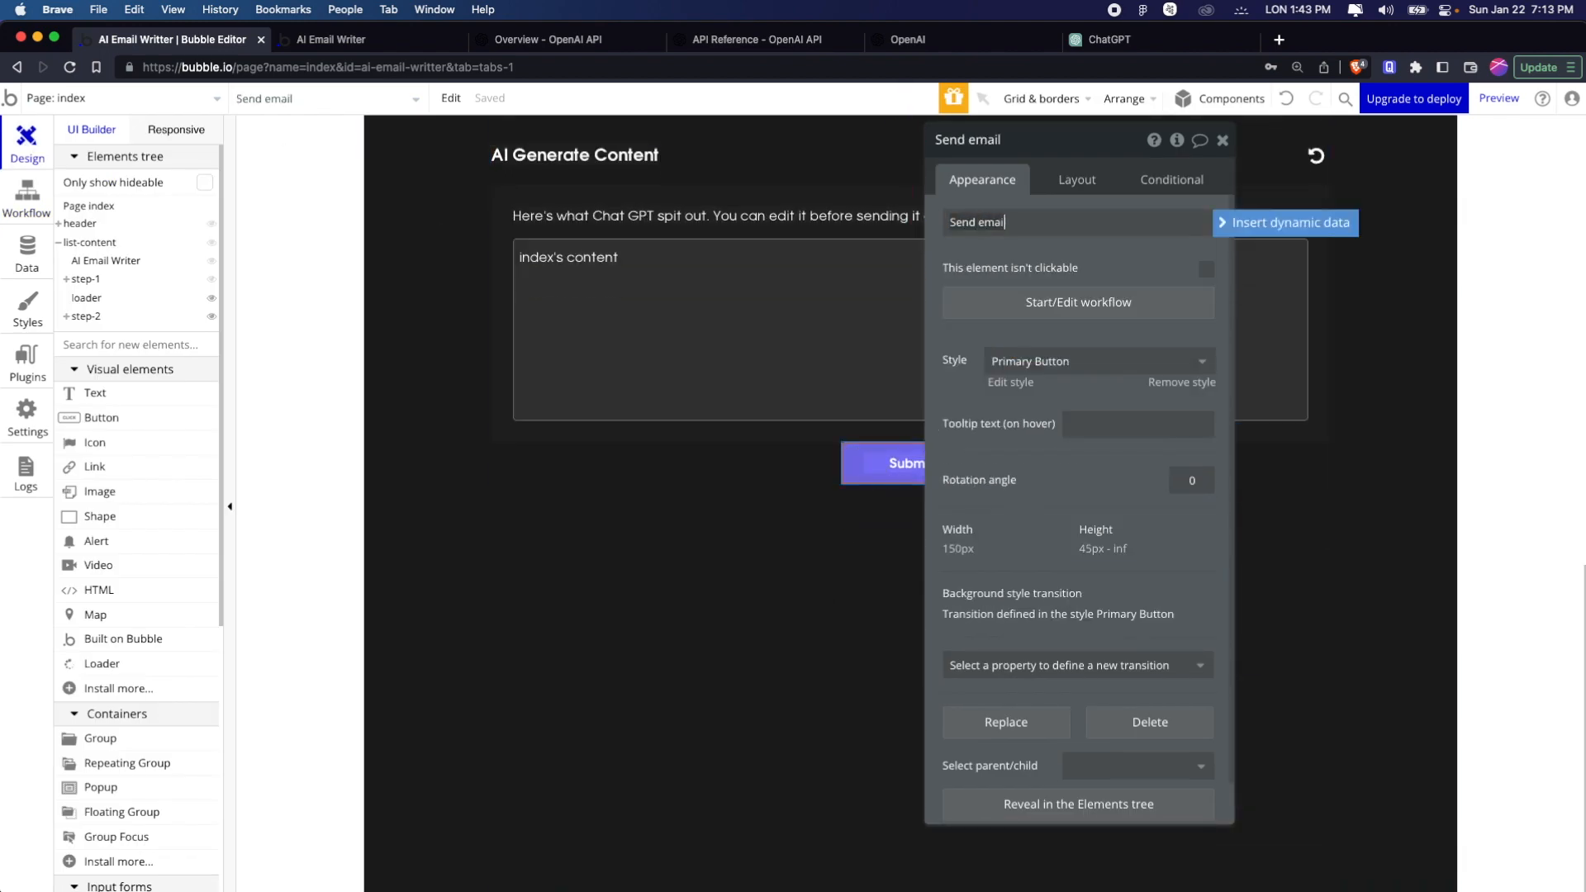
left_click(489, 463)
Create a click workflow for the Send email button and add a Send email action to it
left_click(27, 199)
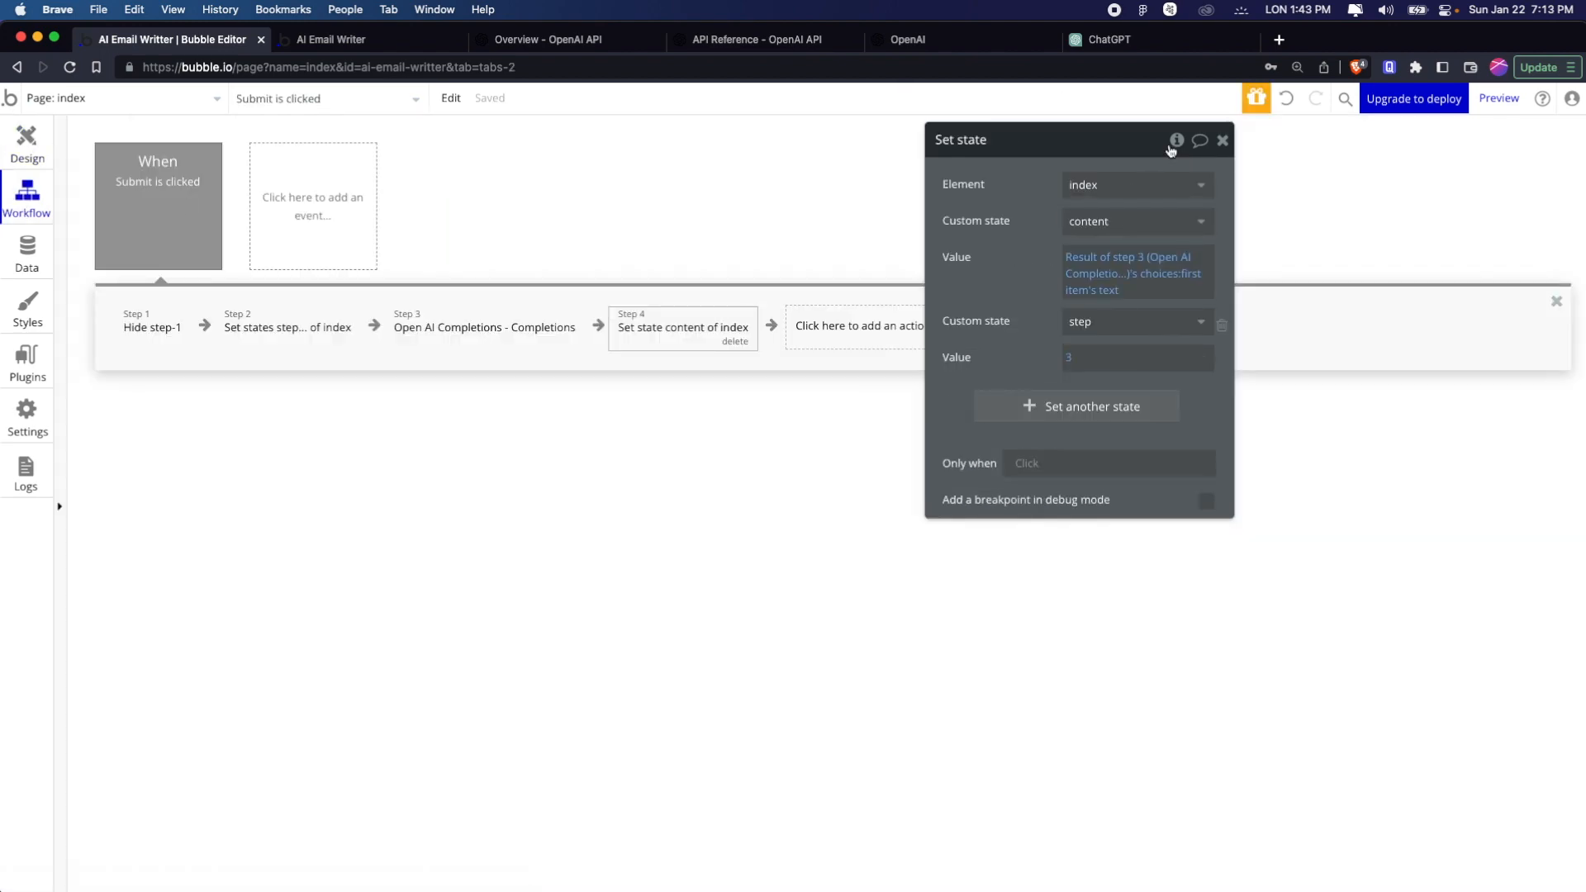
left_click(32, 163)
scroll(831, 691, "down", 5)
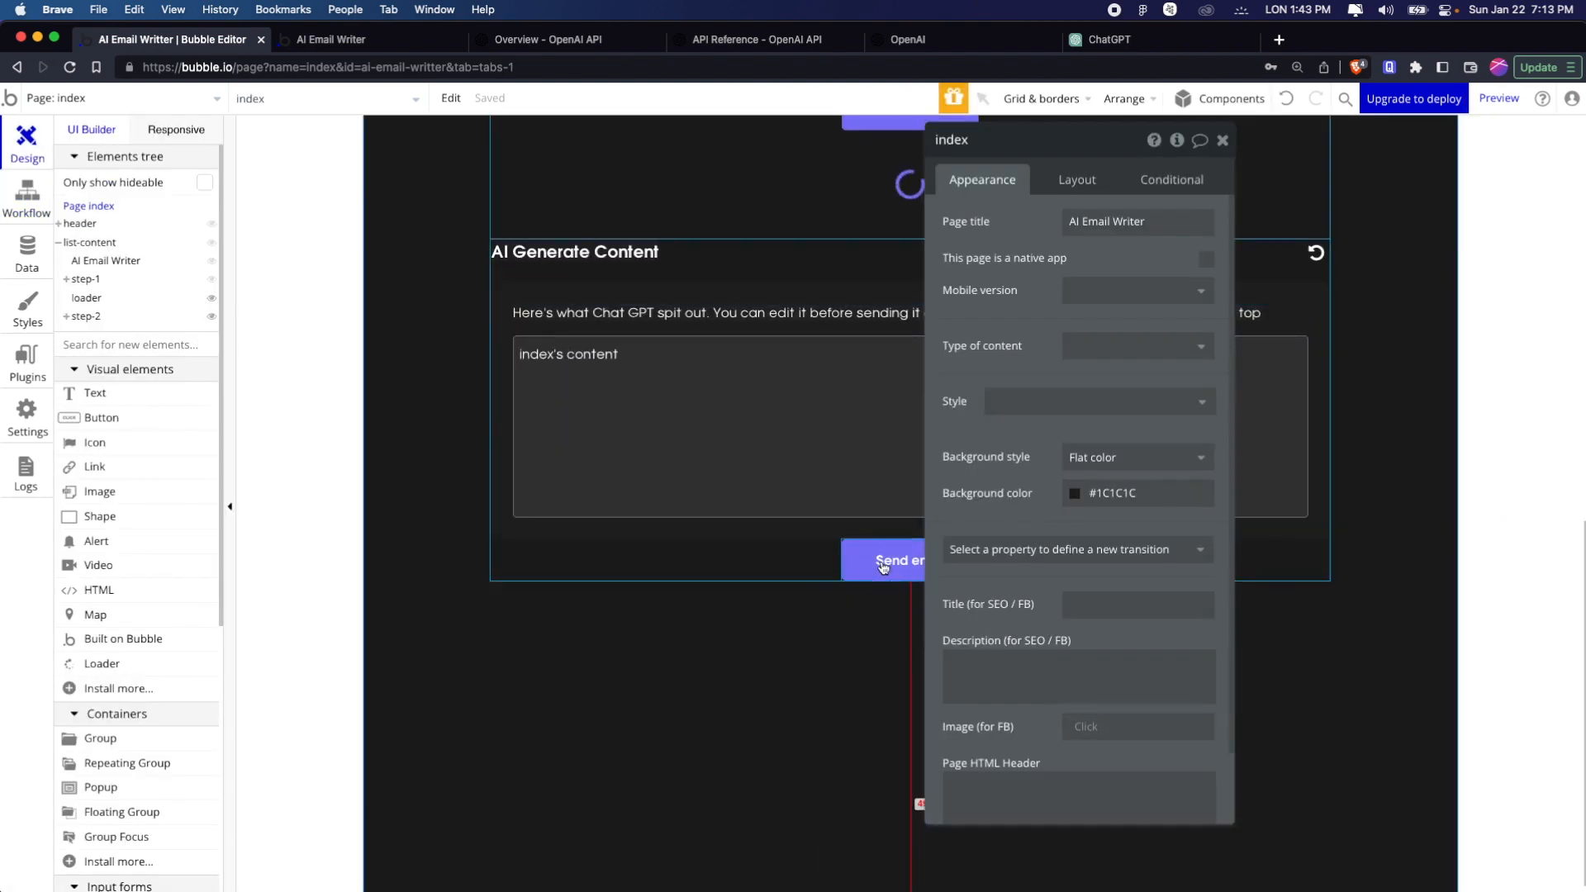
left_click(882, 563)
left_click(1074, 302)
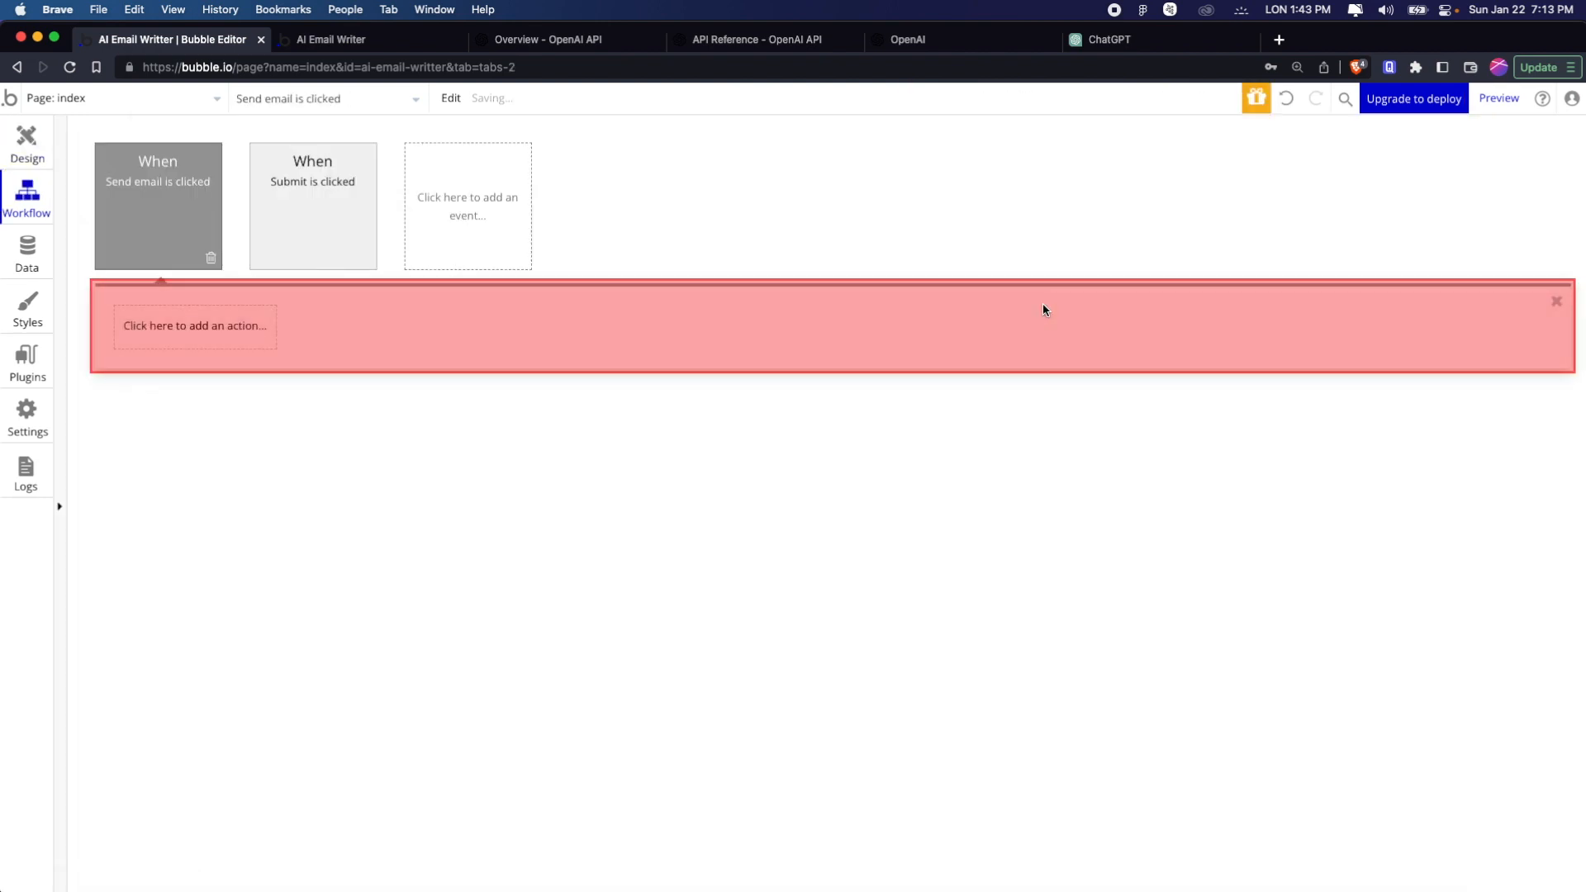
left_click(162, 326)
type("email")
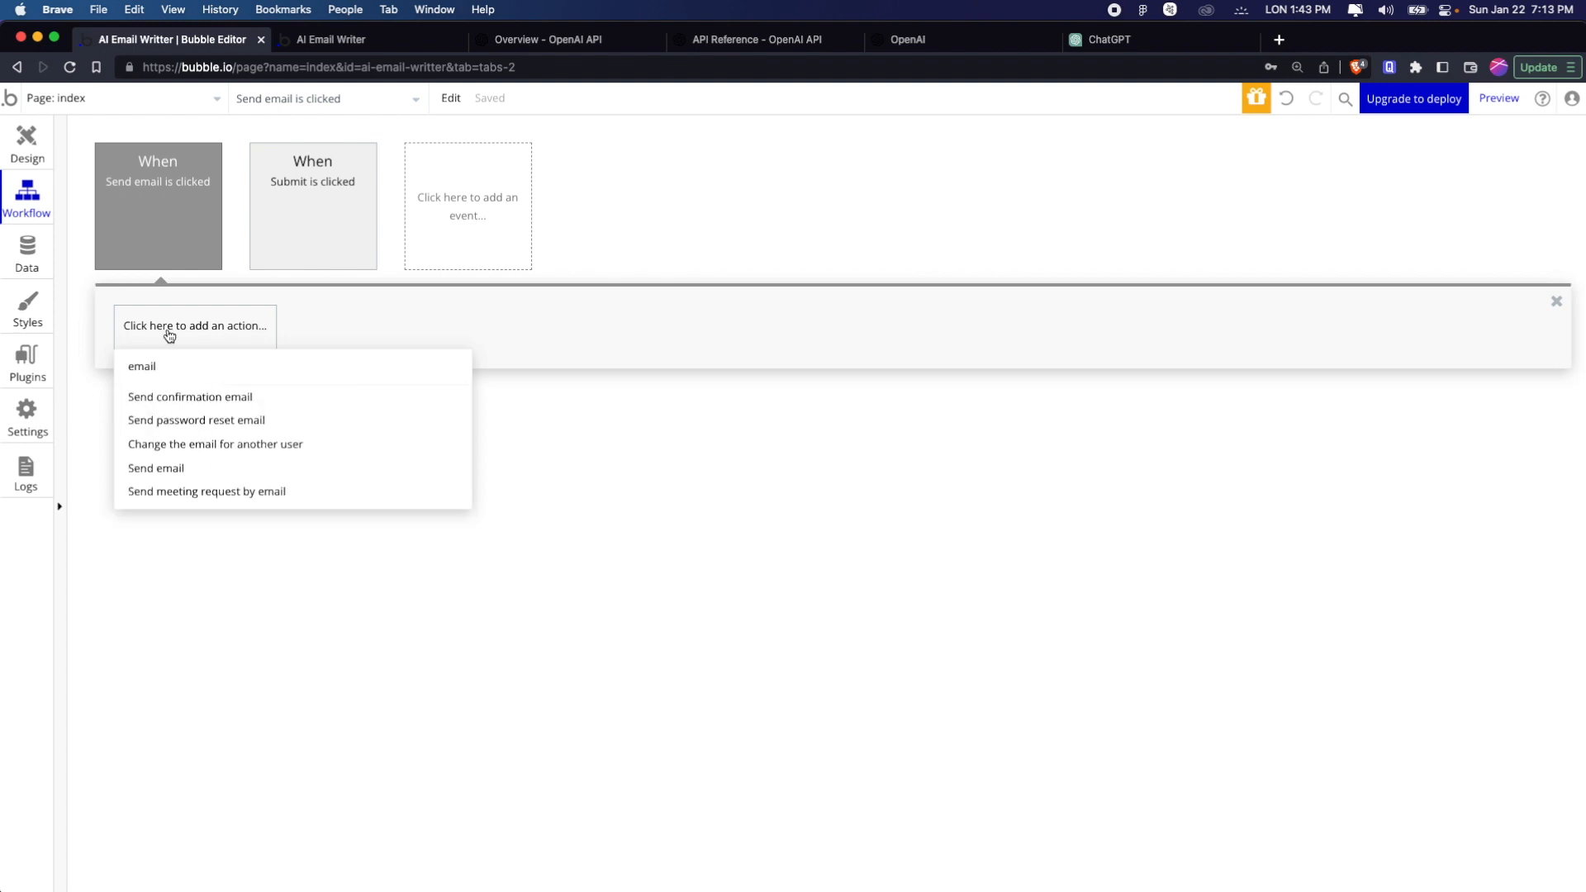
left_click(199, 468)
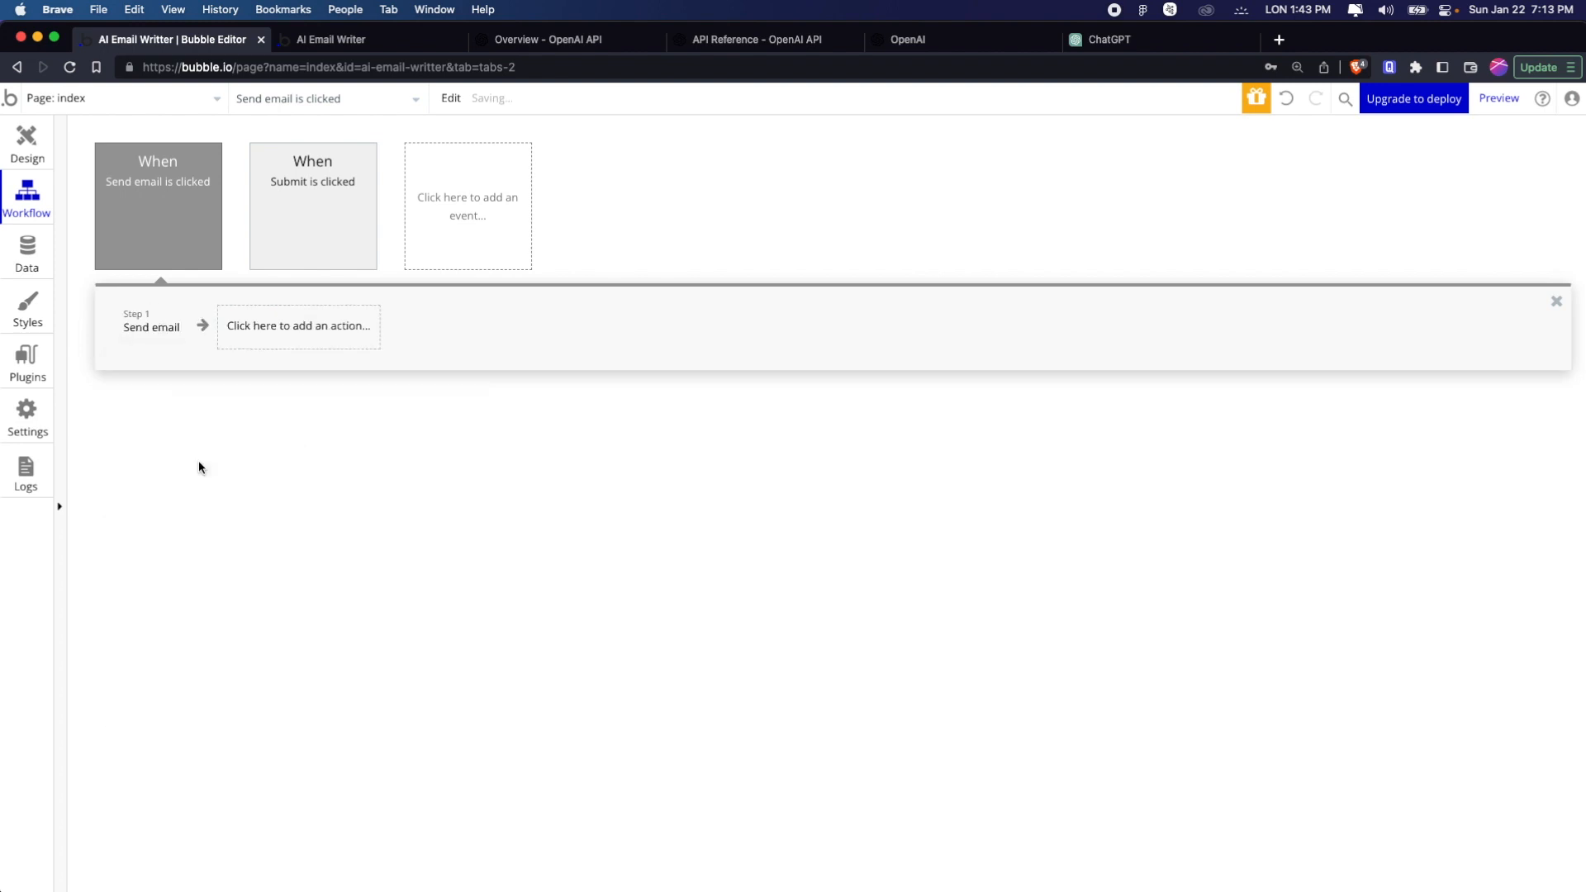
Set the Send email action's recipient to the dynamic value of input-recipient-email
left_click(1090, 185)
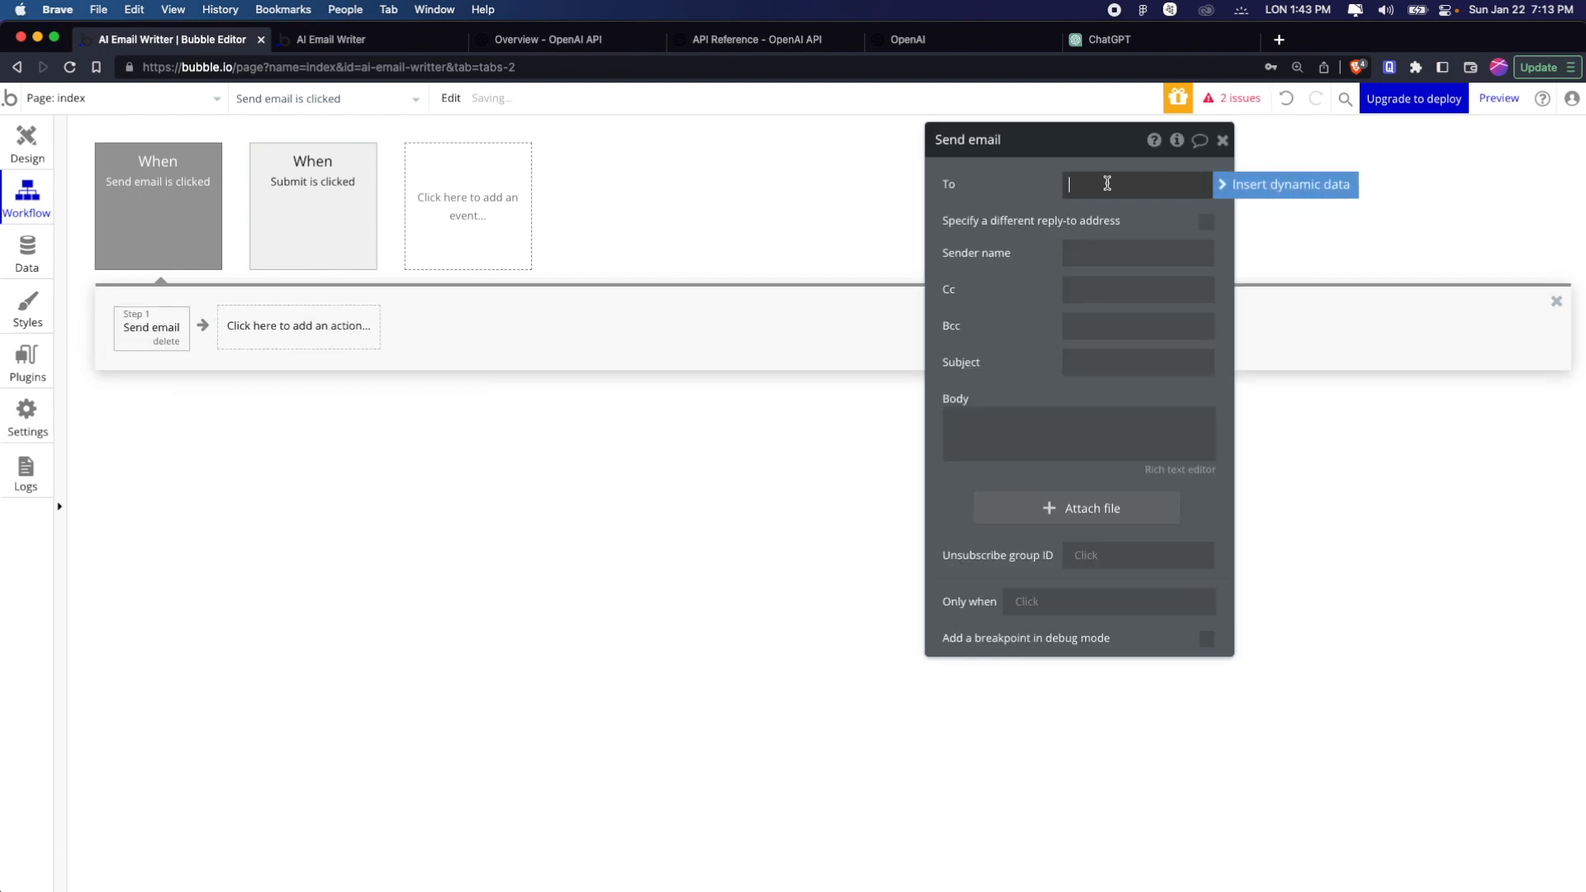
left_click(1244, 195)
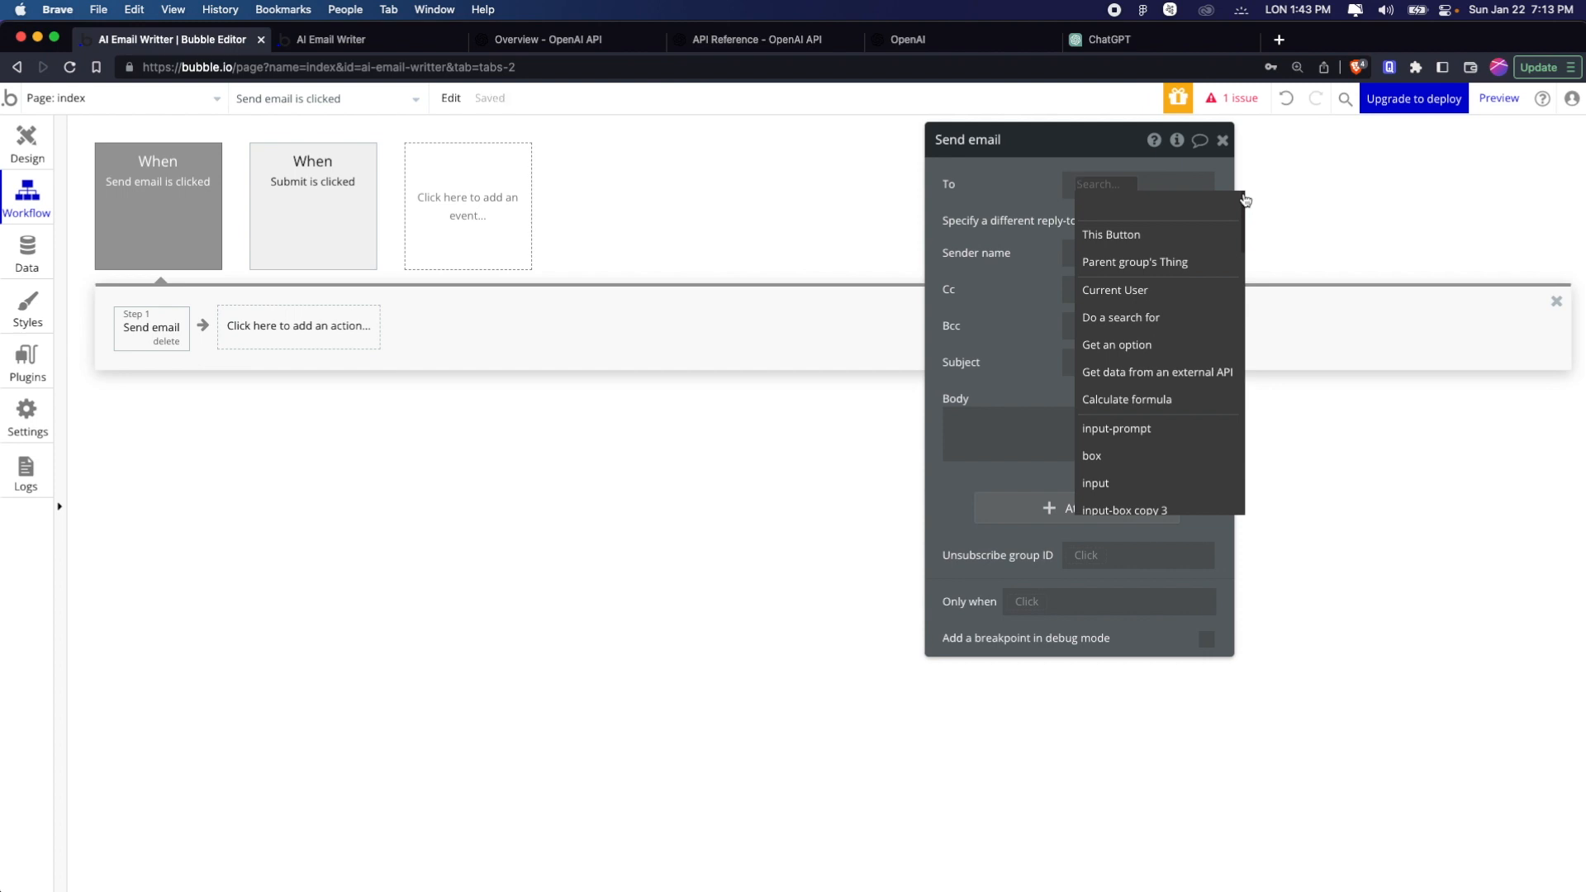
type("inpt")
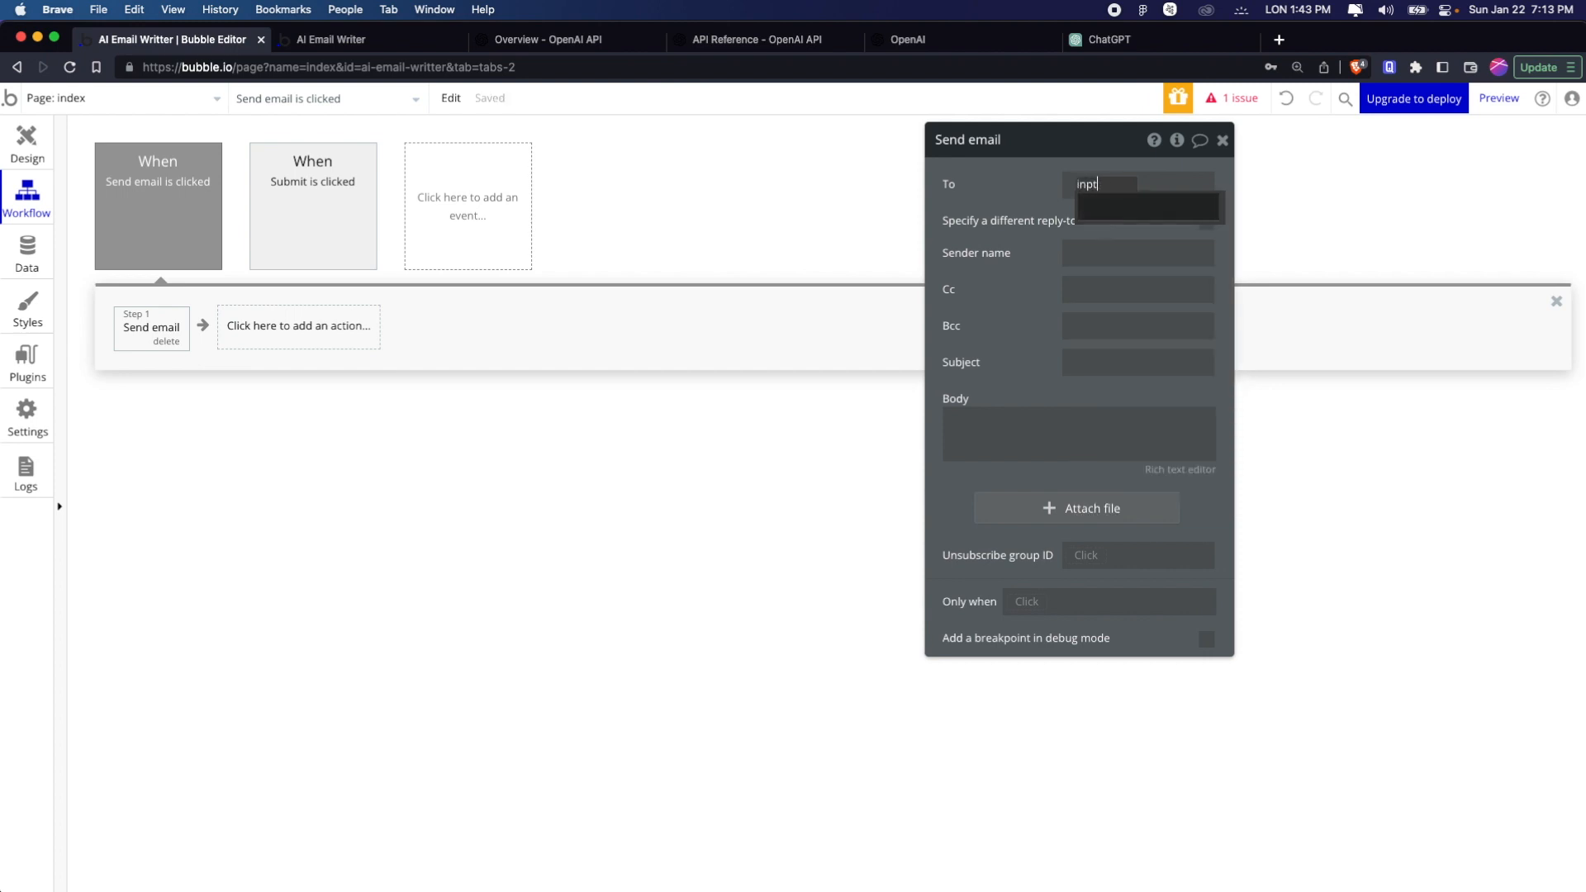
key("super+a")
type("inp")
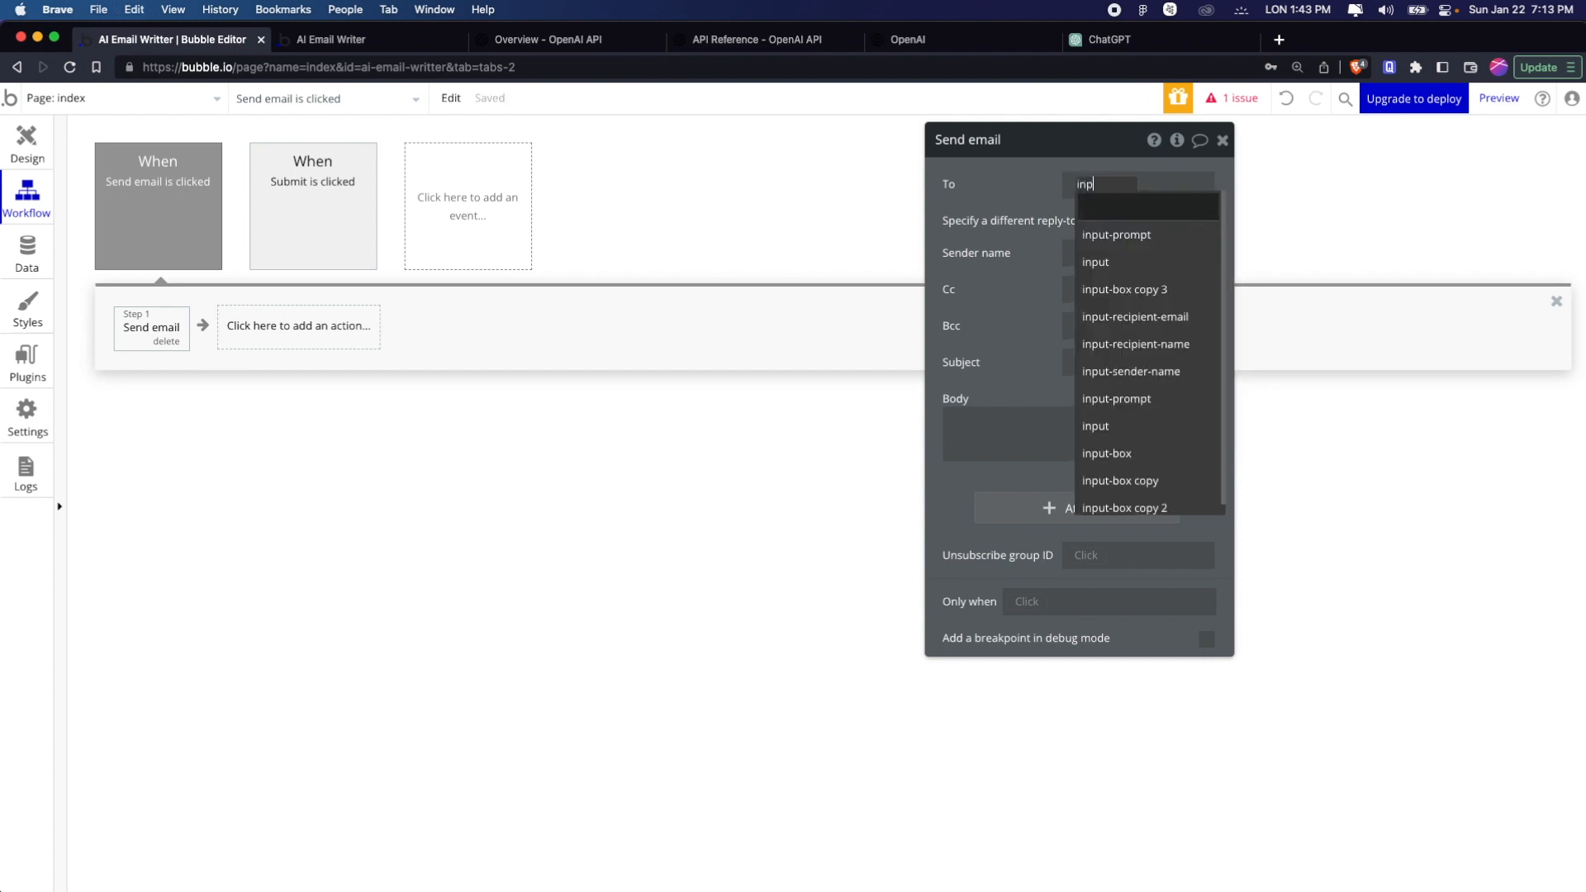
type("ut")
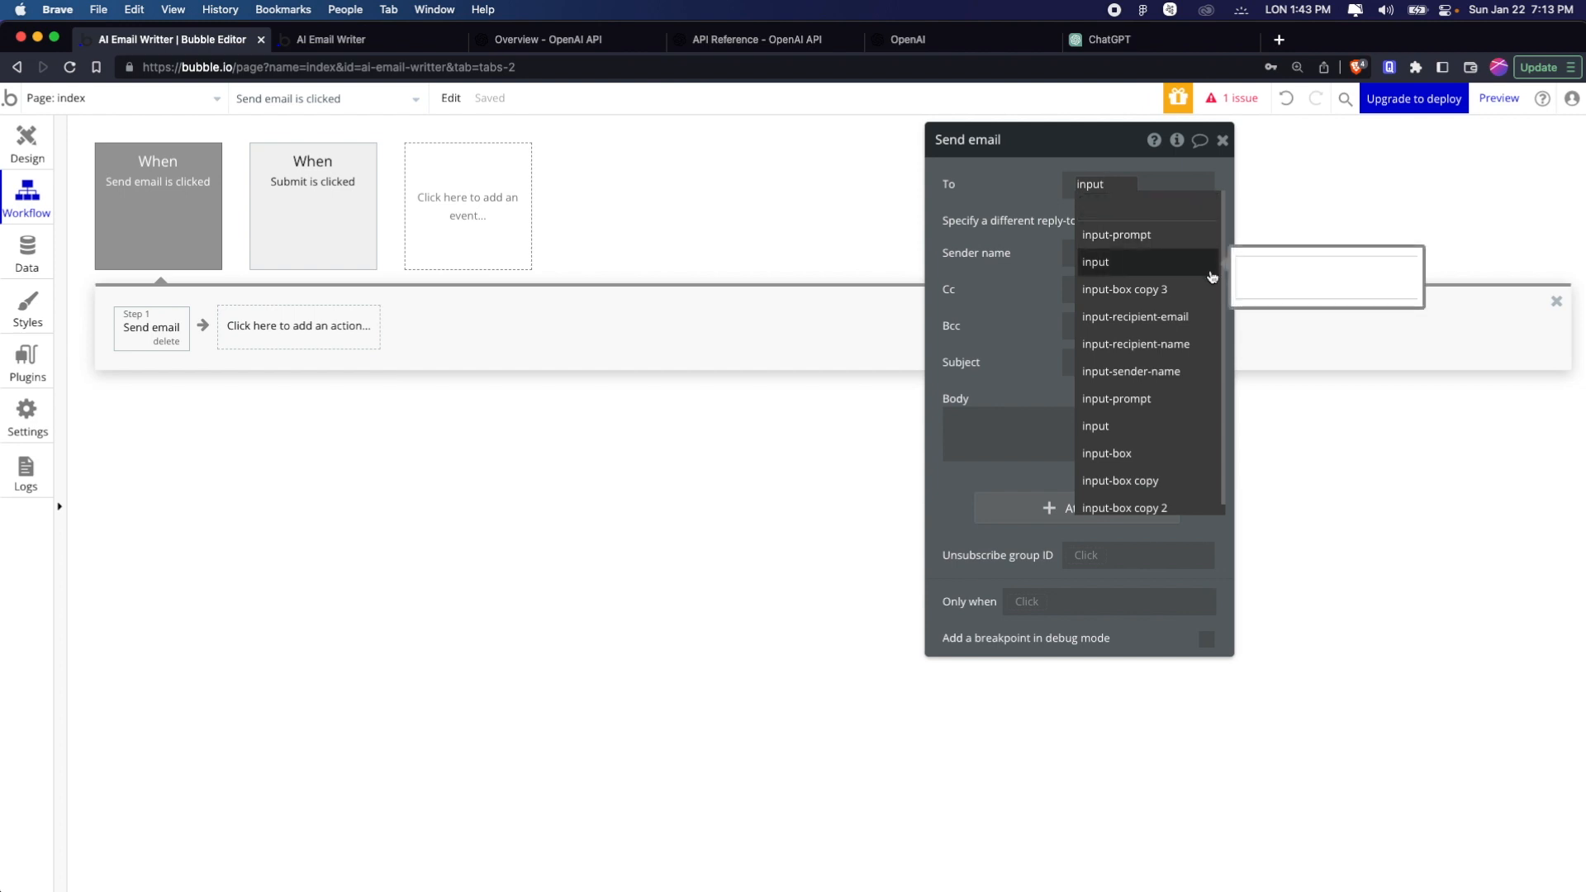
left_click(1201, 314)
left_click(1107, 219)
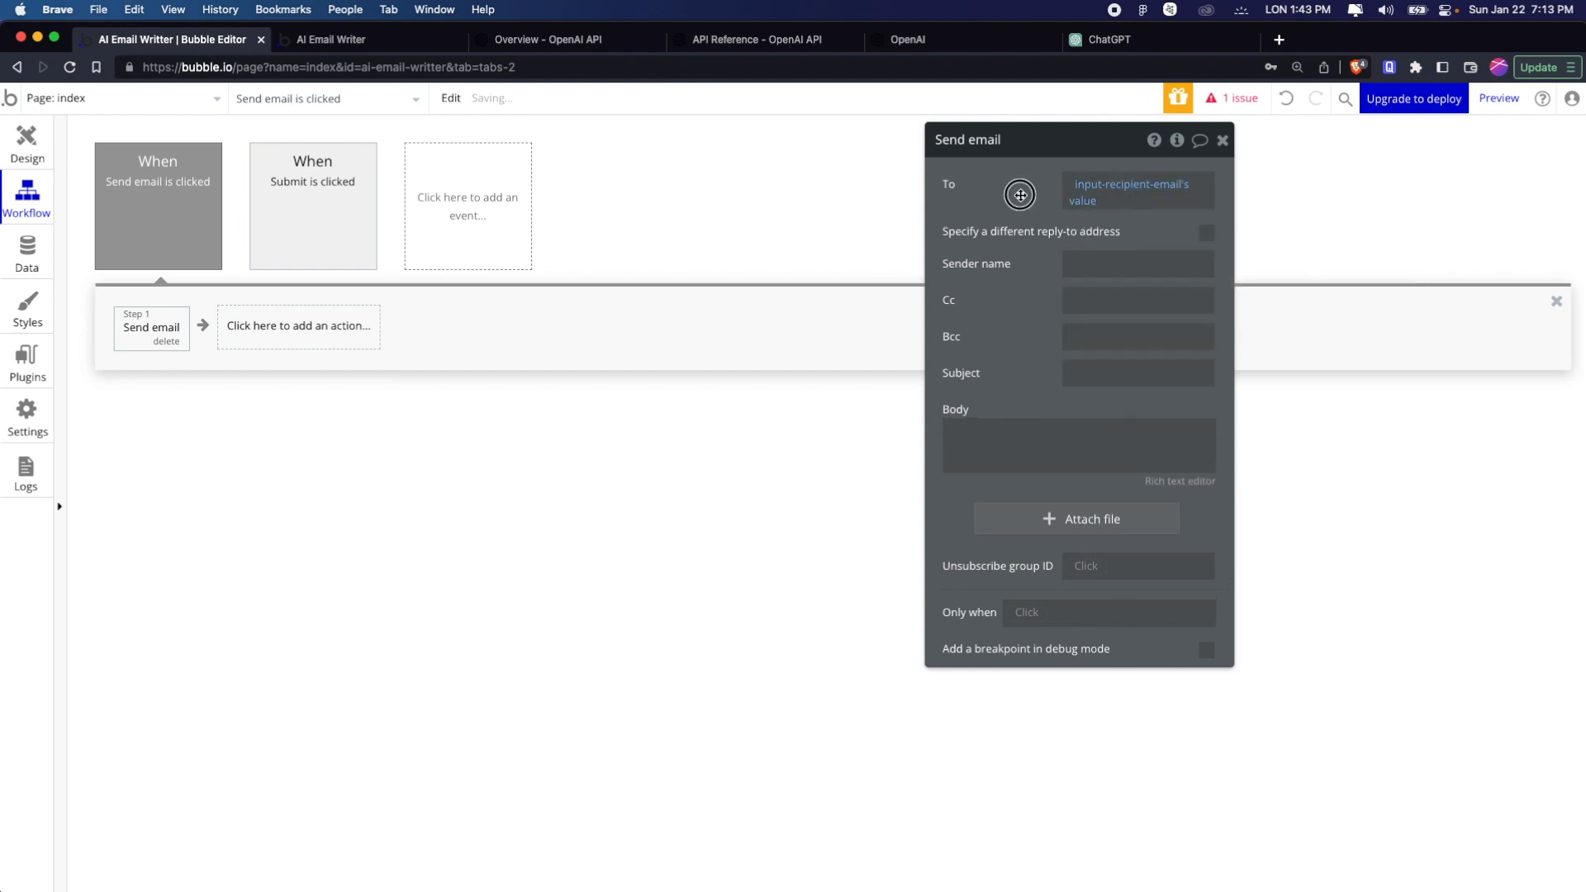
Set the Send email action's sender name to the dynamic value of input-sender-name
left_click(1107, 261)
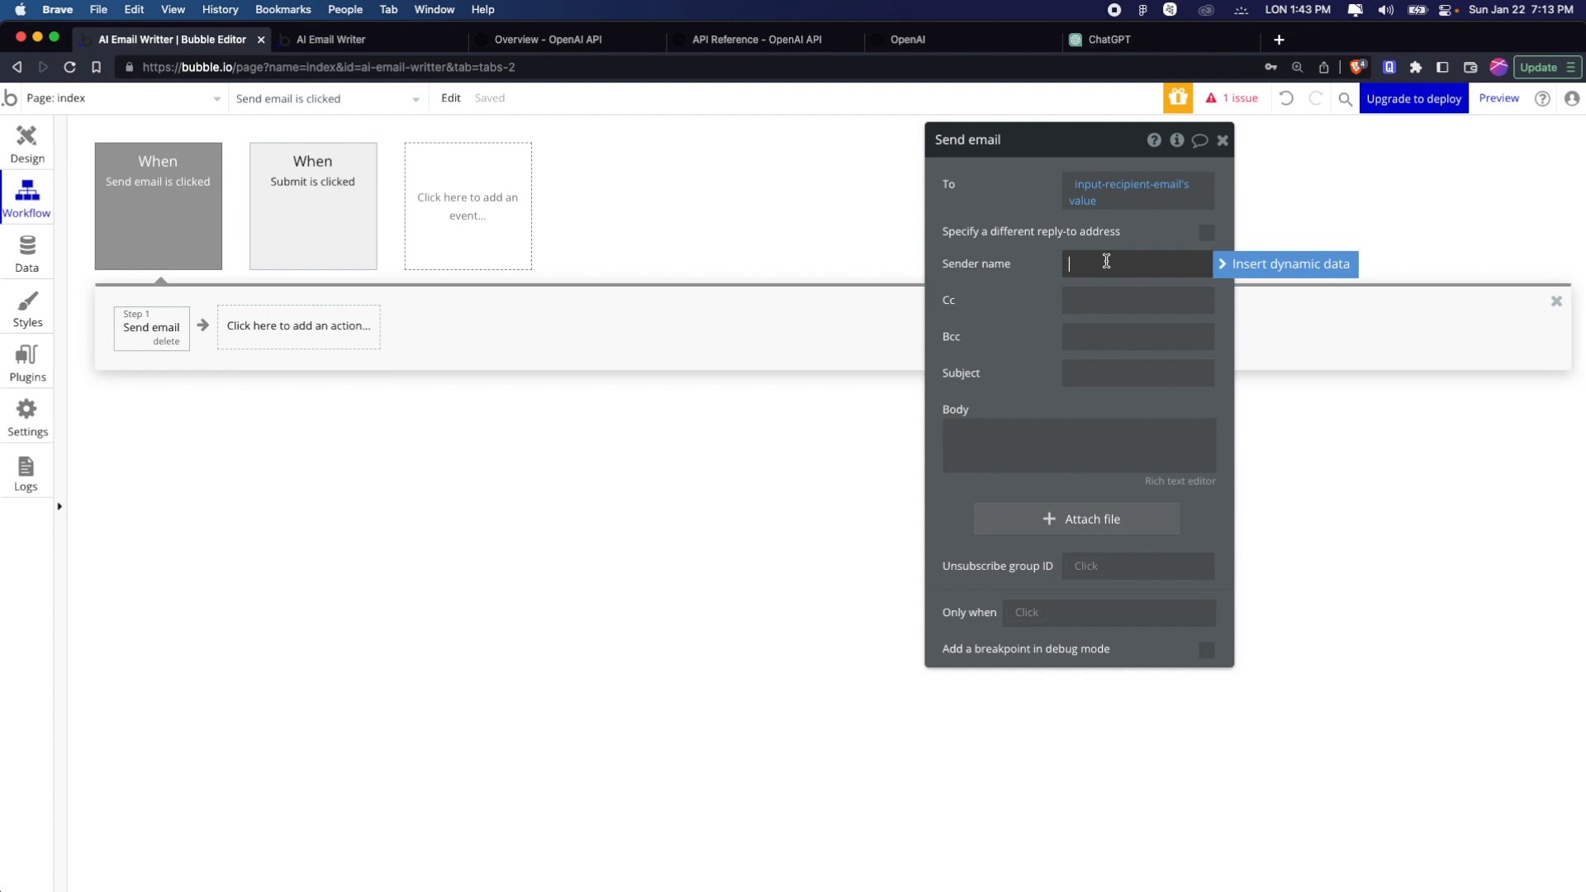
left_click(1235, 263)
type("sender")
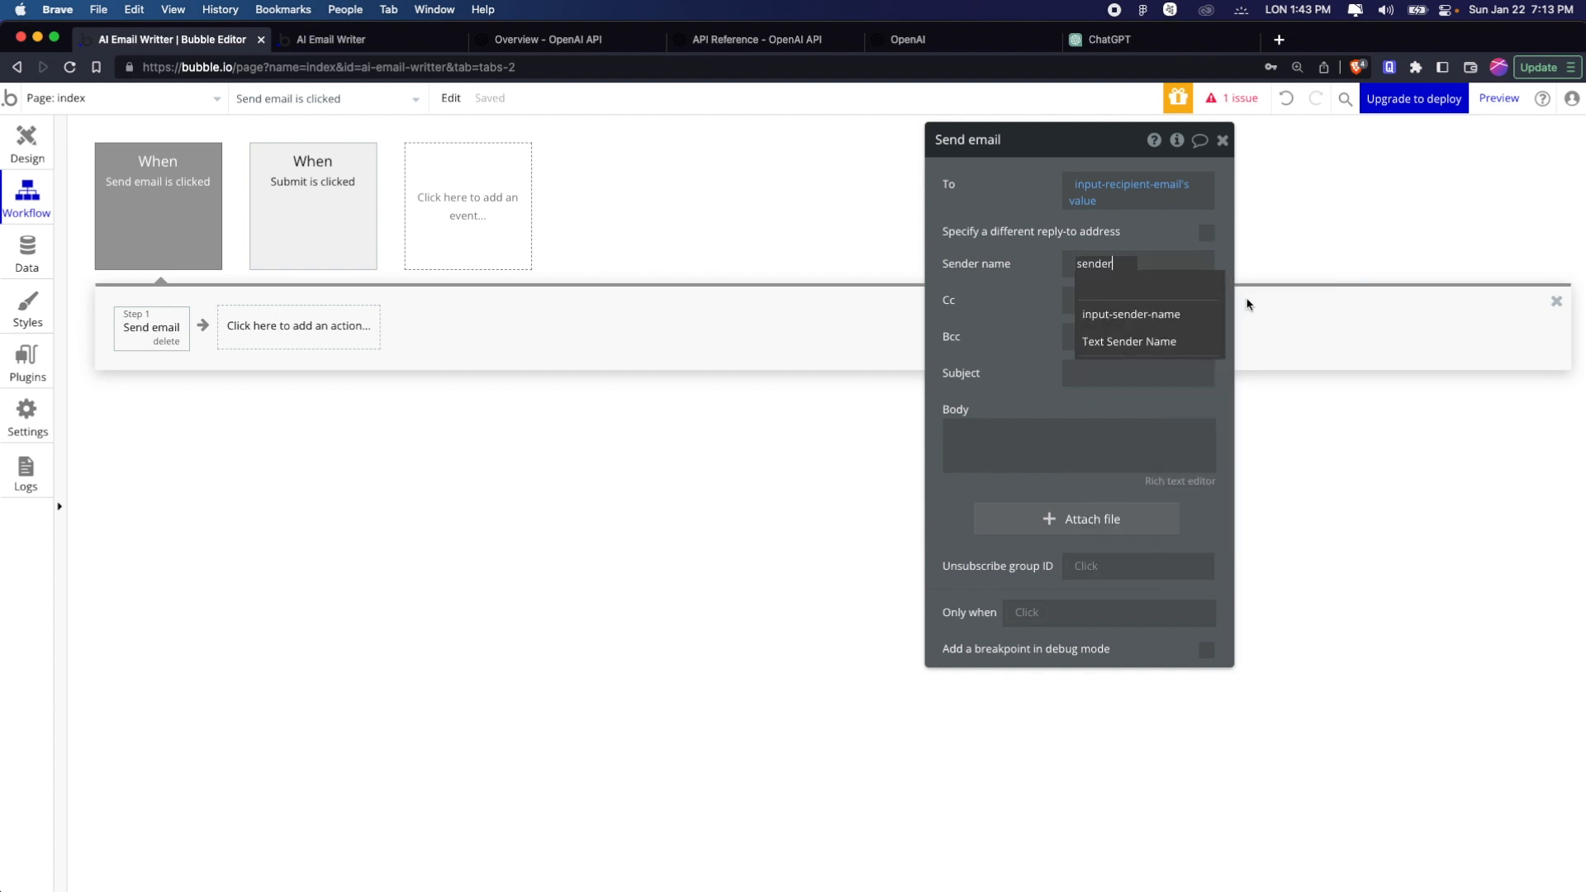
left_click(1188, 312)
left_click(1189, 311)
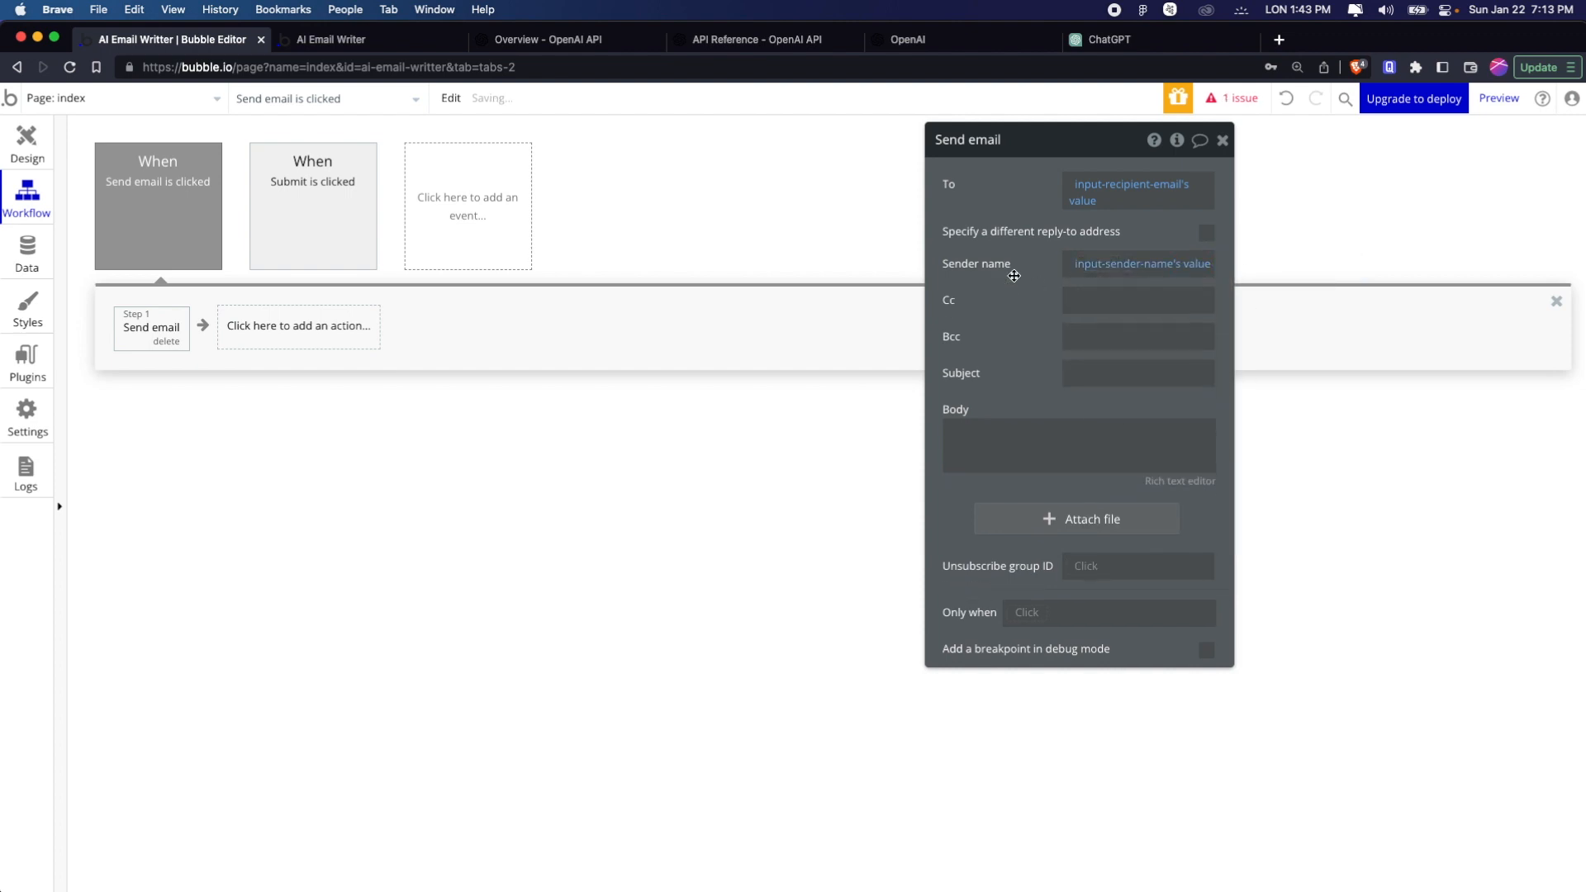
Set the email's subject to AI Writer Email and open its body for editing
left_click(1121, 363)
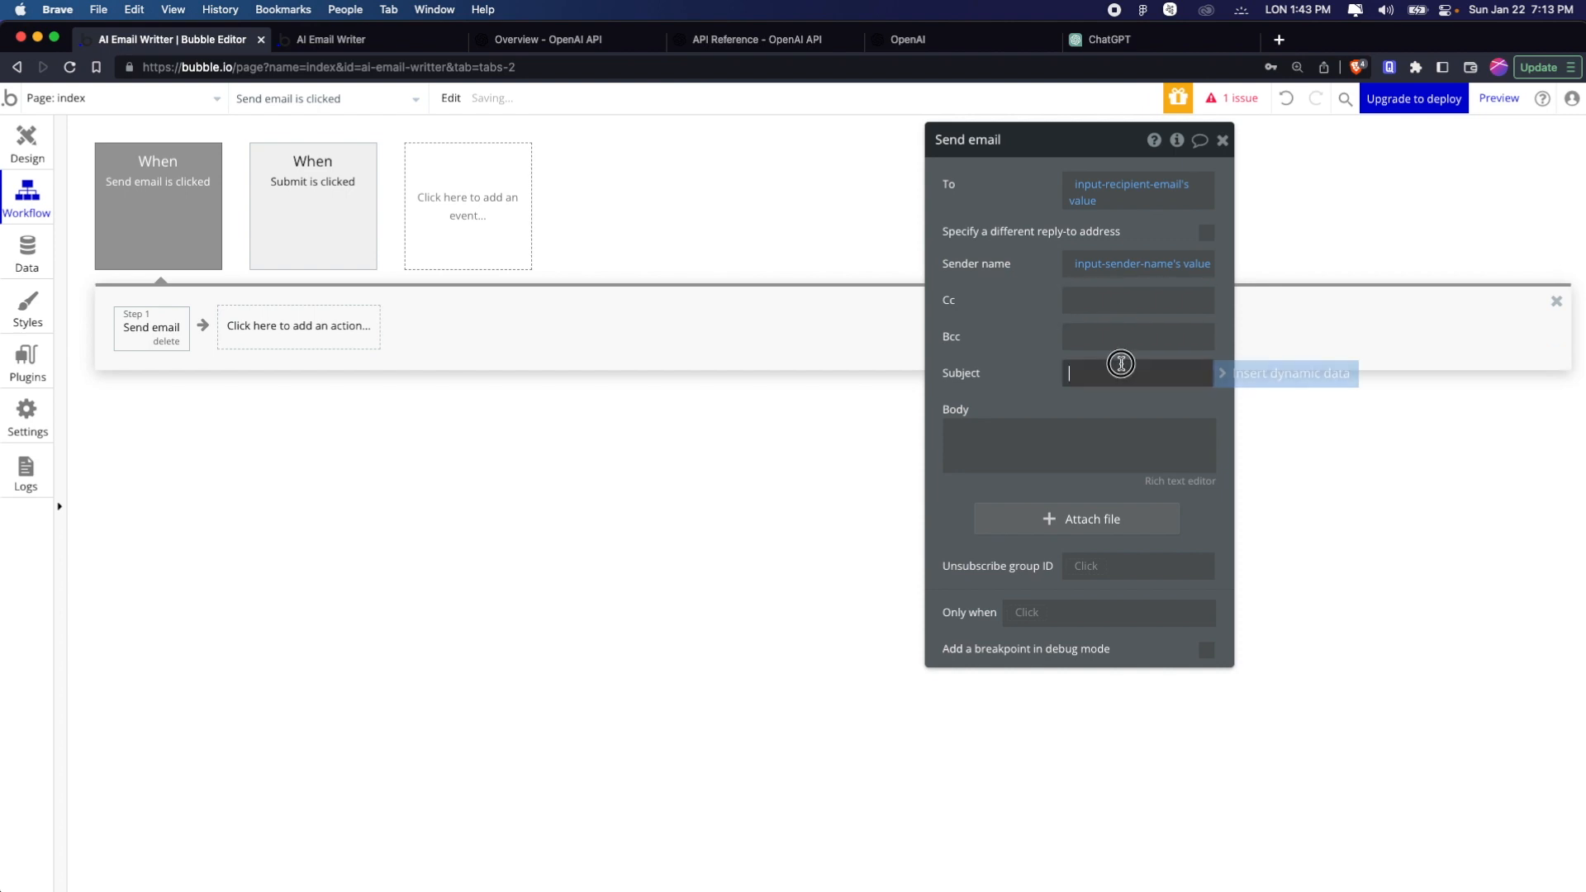
type("AI Writer Email")
left_click(1049, 430)
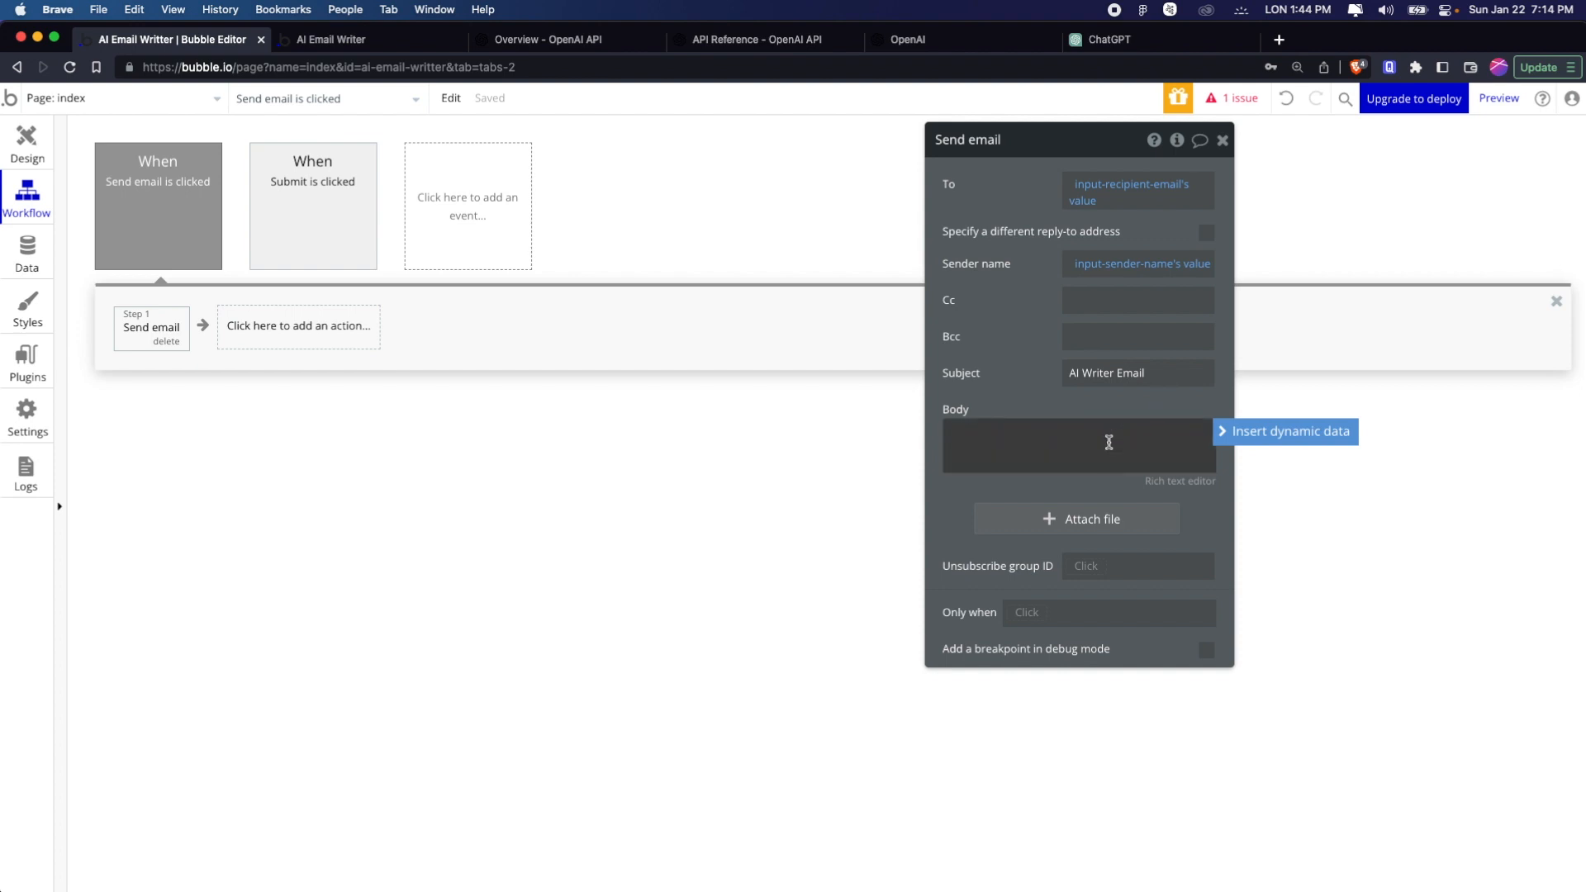
Set the Send email action's body to the dynamic value of index's content state
left_click(1036, 438)
left_click(1231, 436)
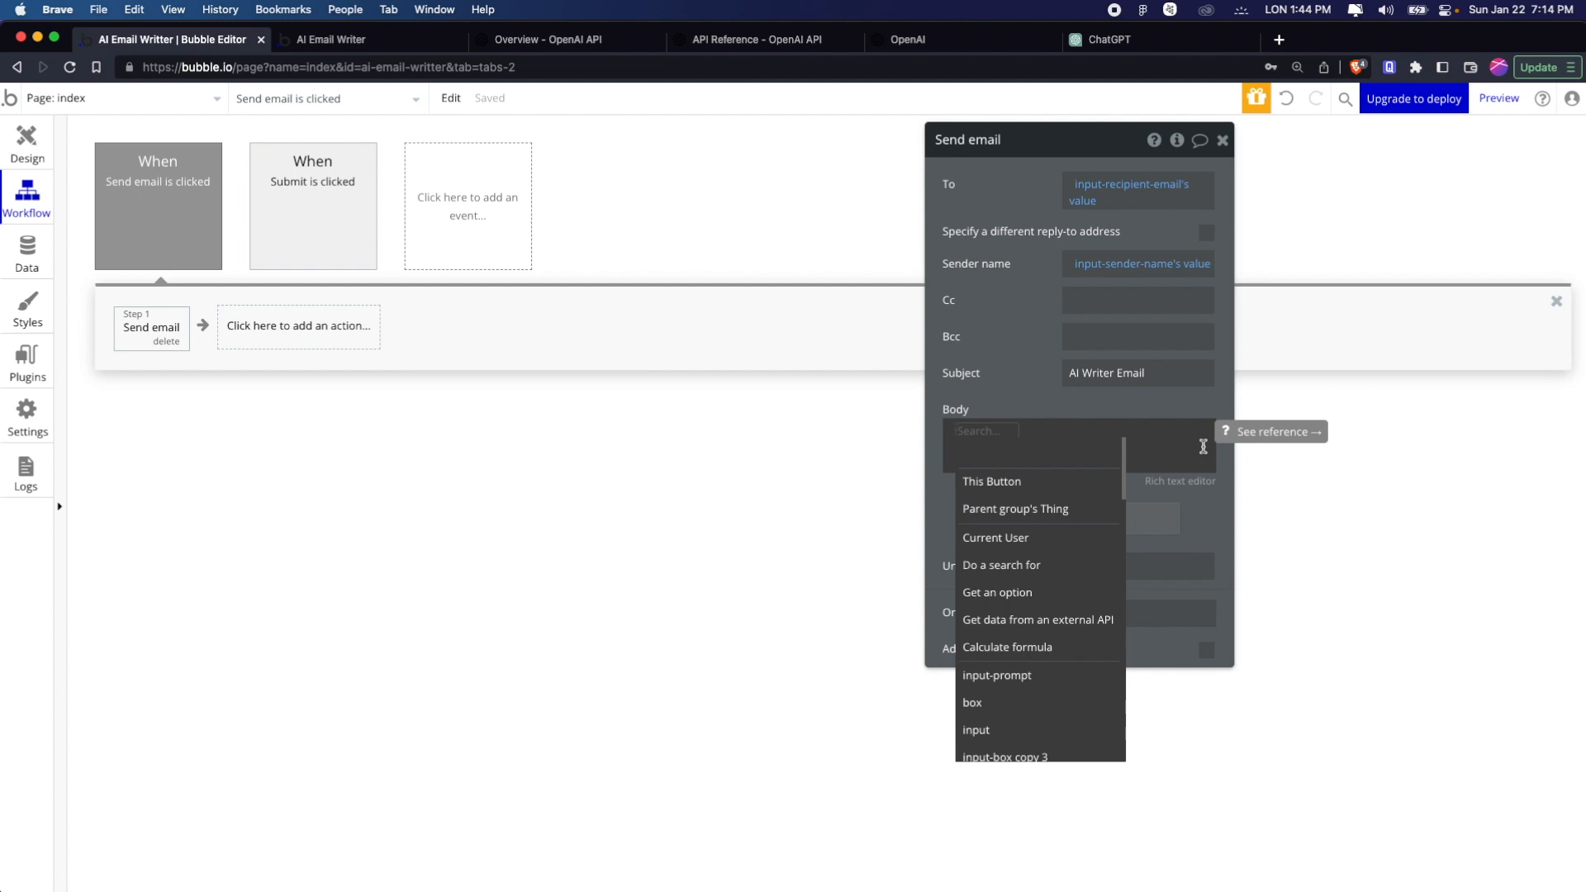
type("index")
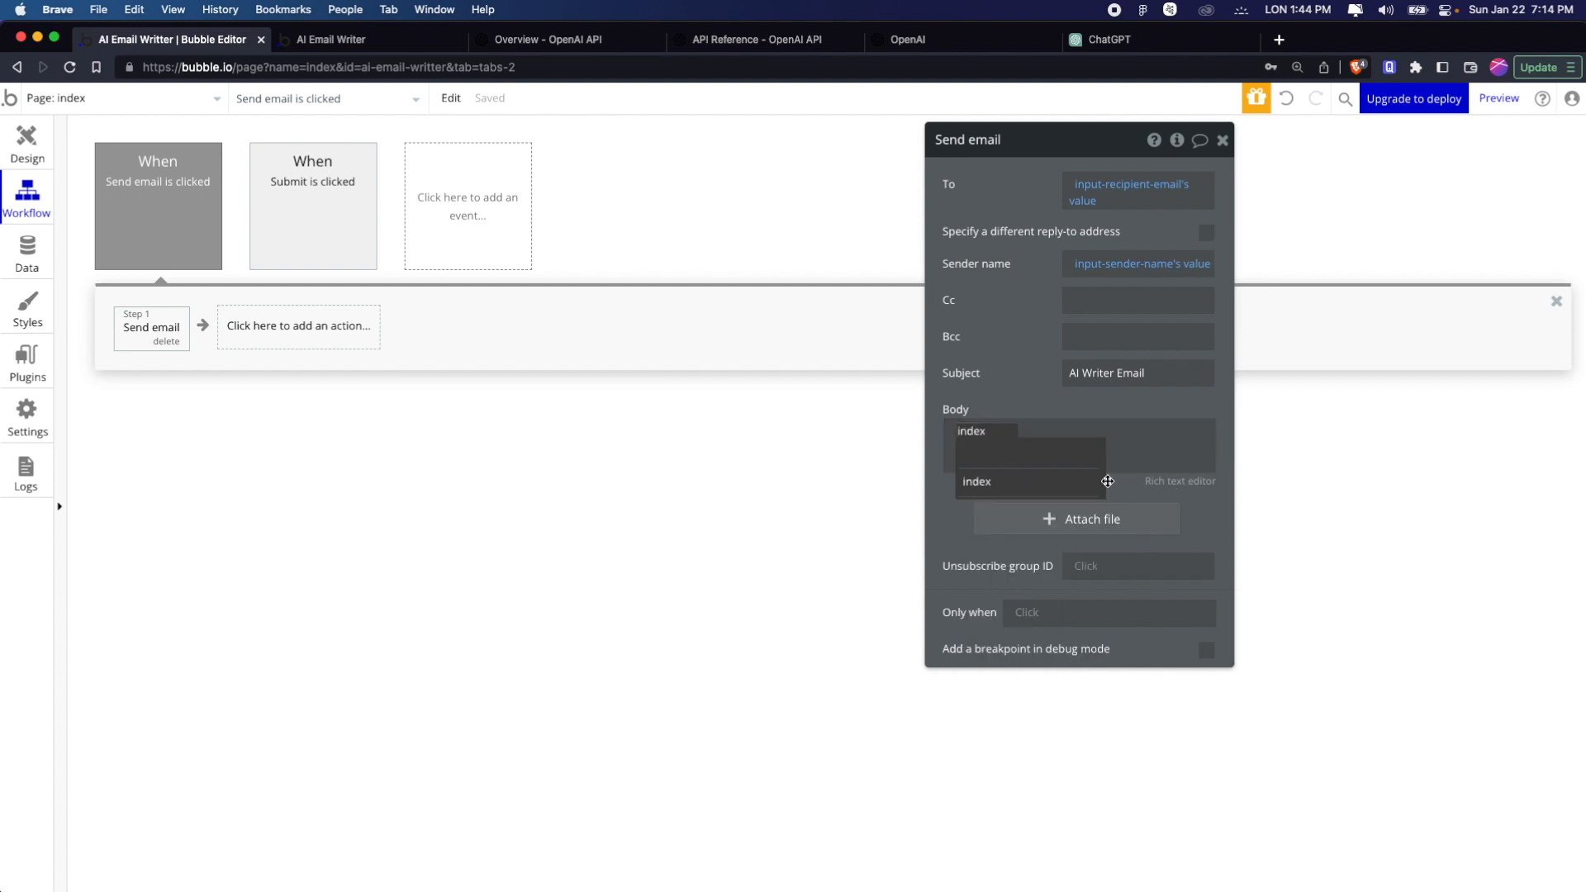
left_click(1066, 484)
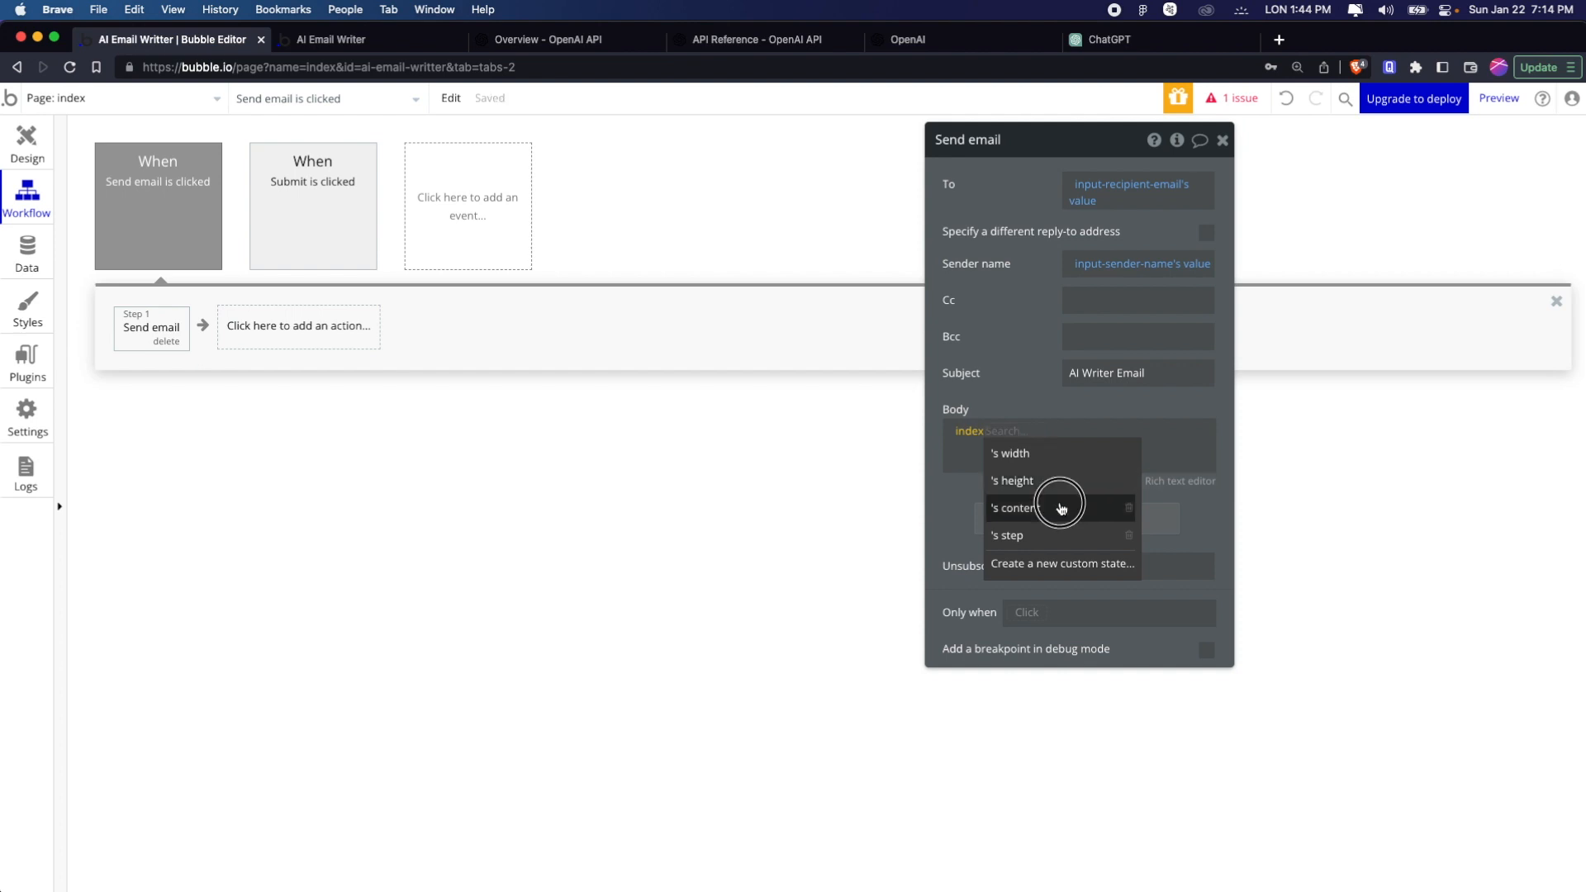
left_click(1065, 508)
left_click(1065, 432)
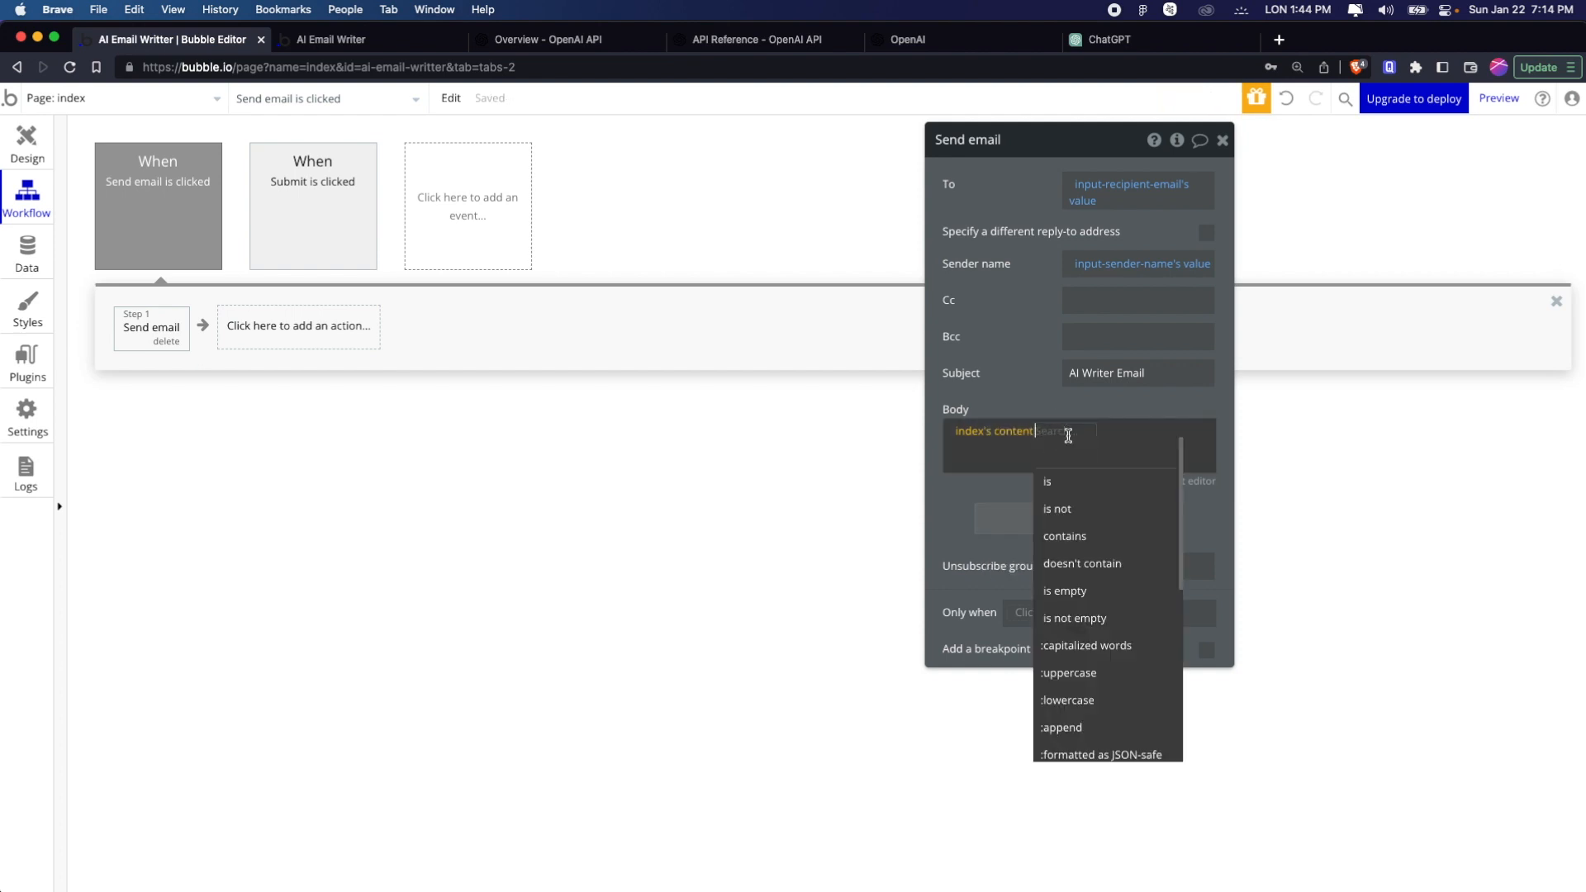
type("va")
key("BackSpace")
key("BackSpace")
left_click(992, 471)
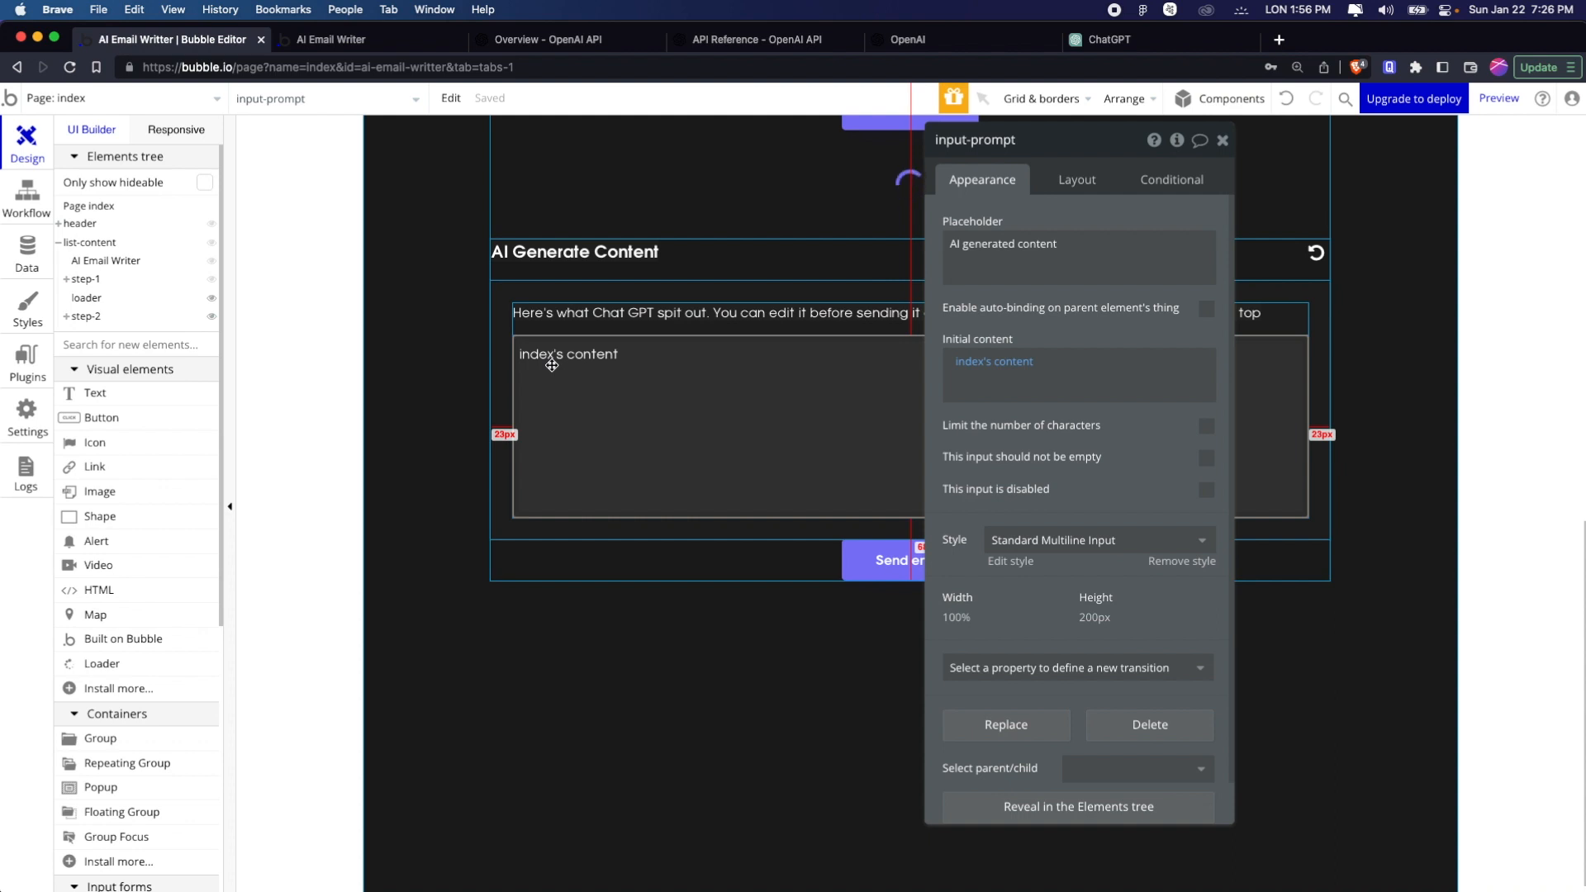
Create a workflow for when input-prompt's value is changed and add a Set state of an element action to it
right_click(653, 412)
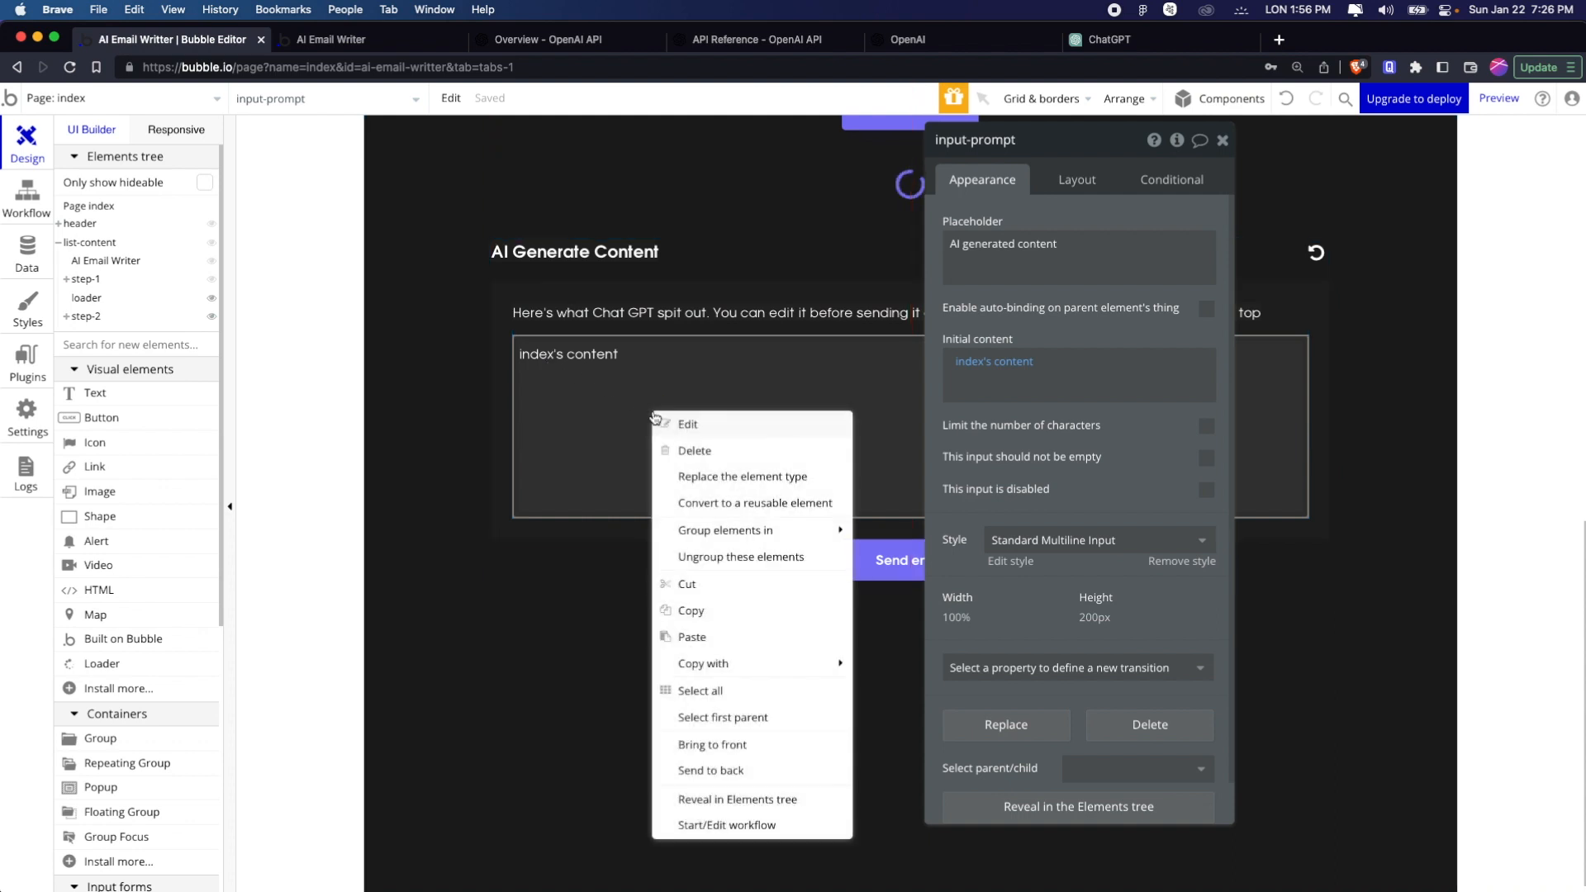
left_click(735, 823)
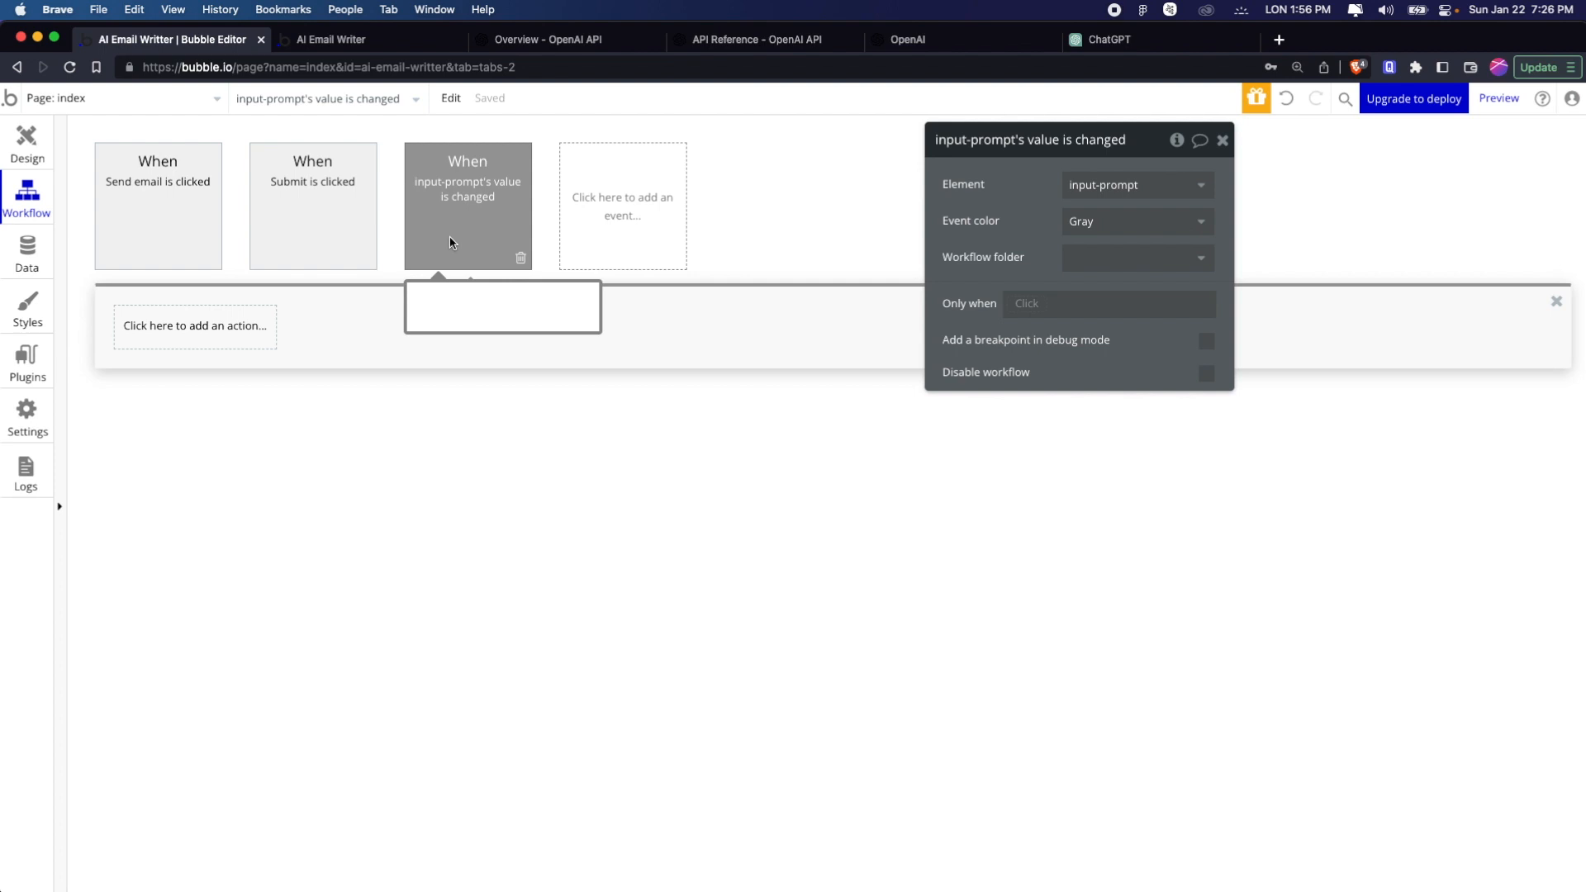
left_click(174, 325)
type("set")
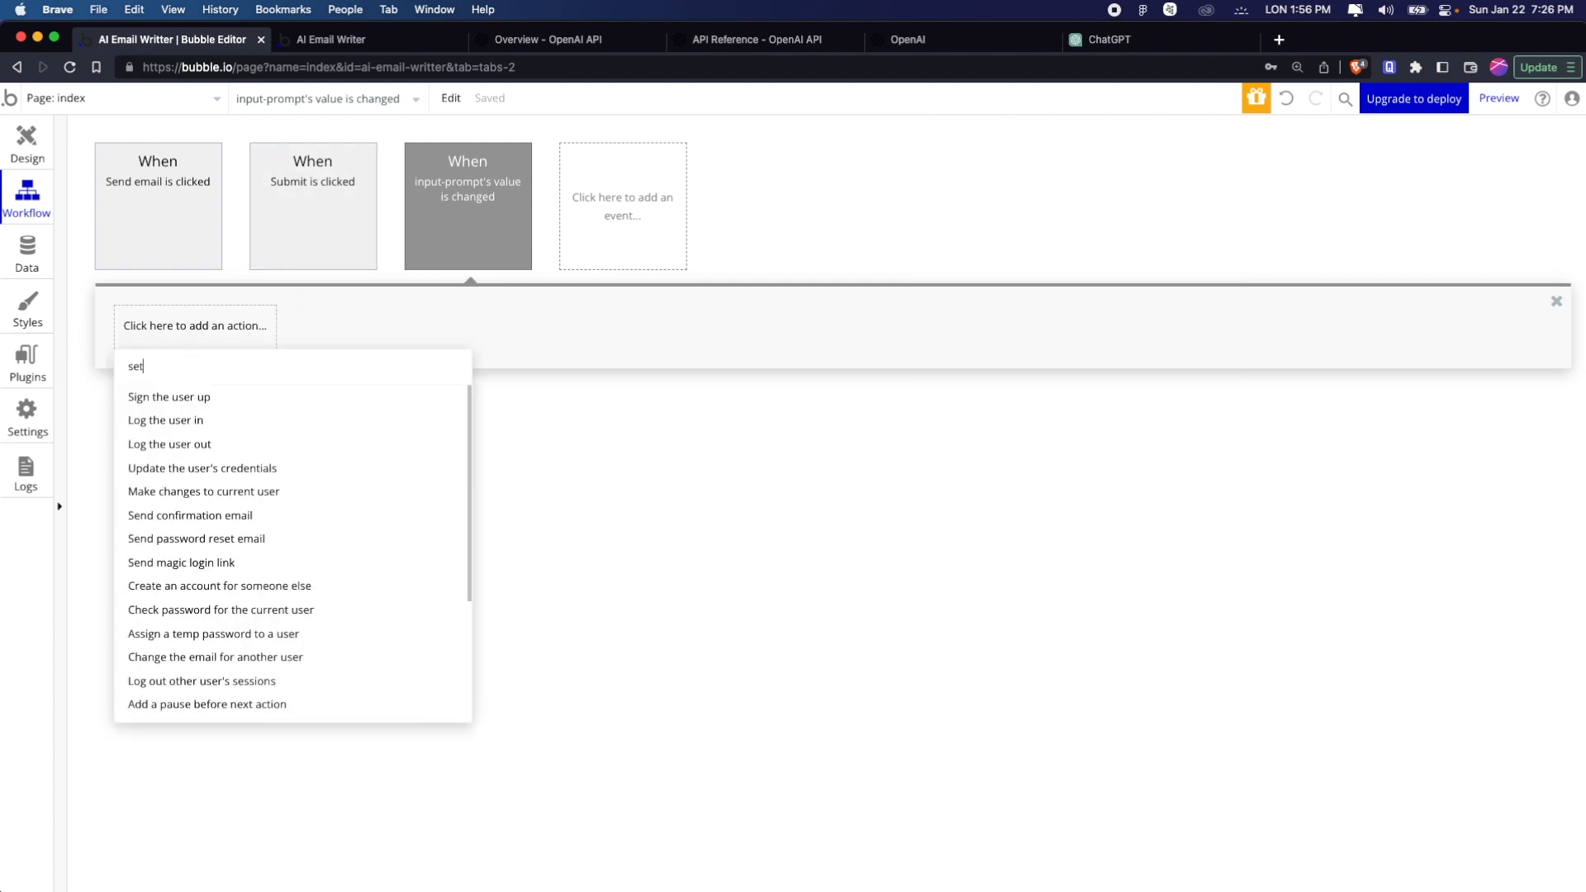
type(" s")
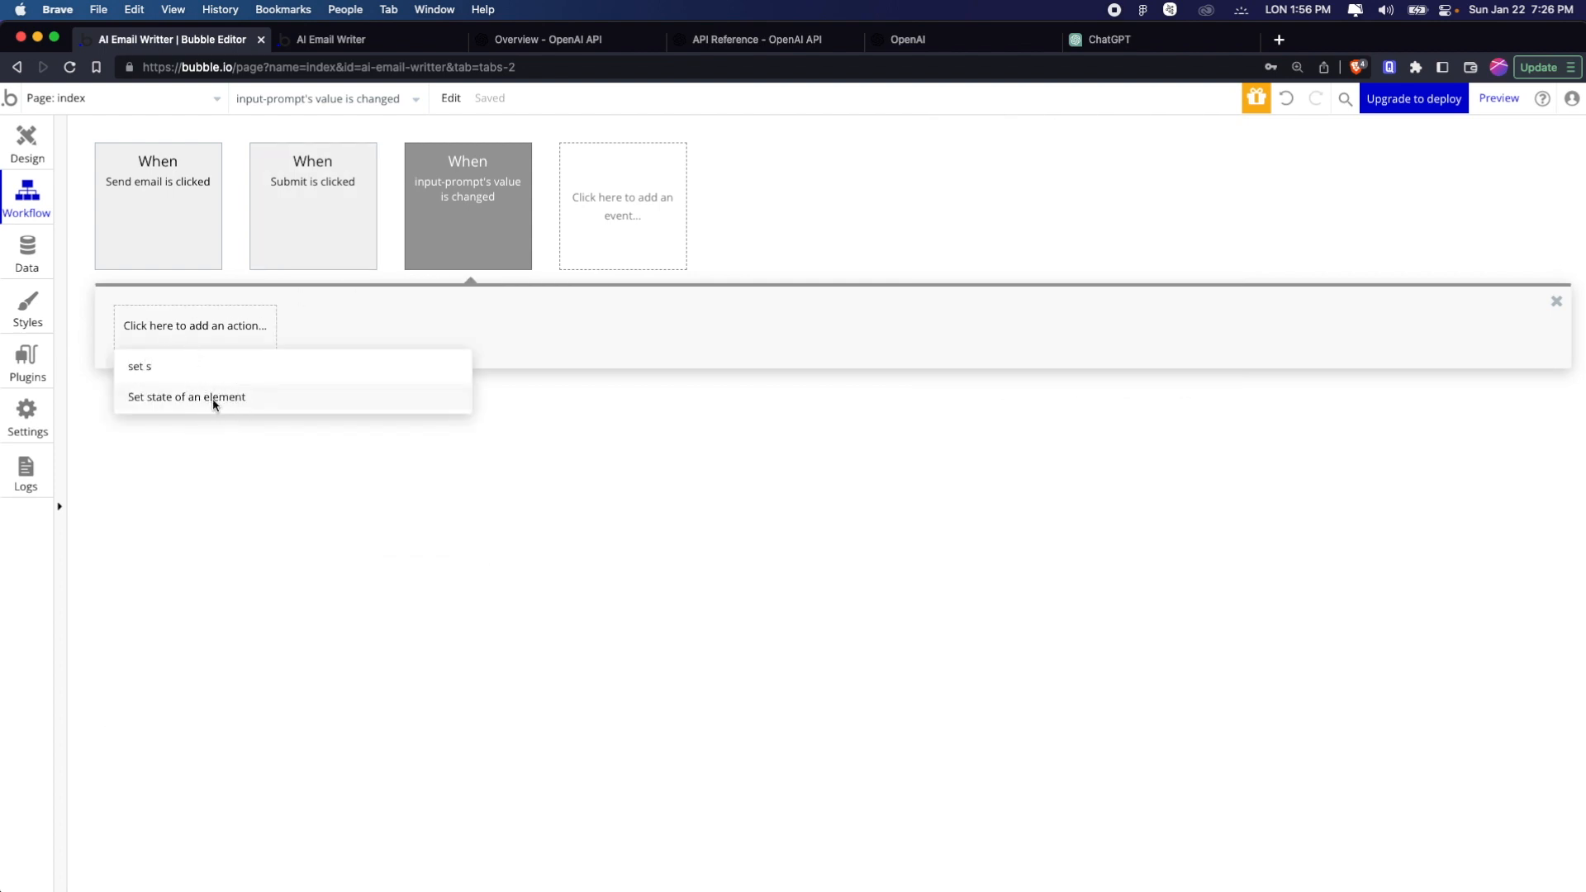
left_click(213, 398)
Set the Set state action's element to index and its custom state to content
left_click(1095, 187)
left_click(1107, 211)
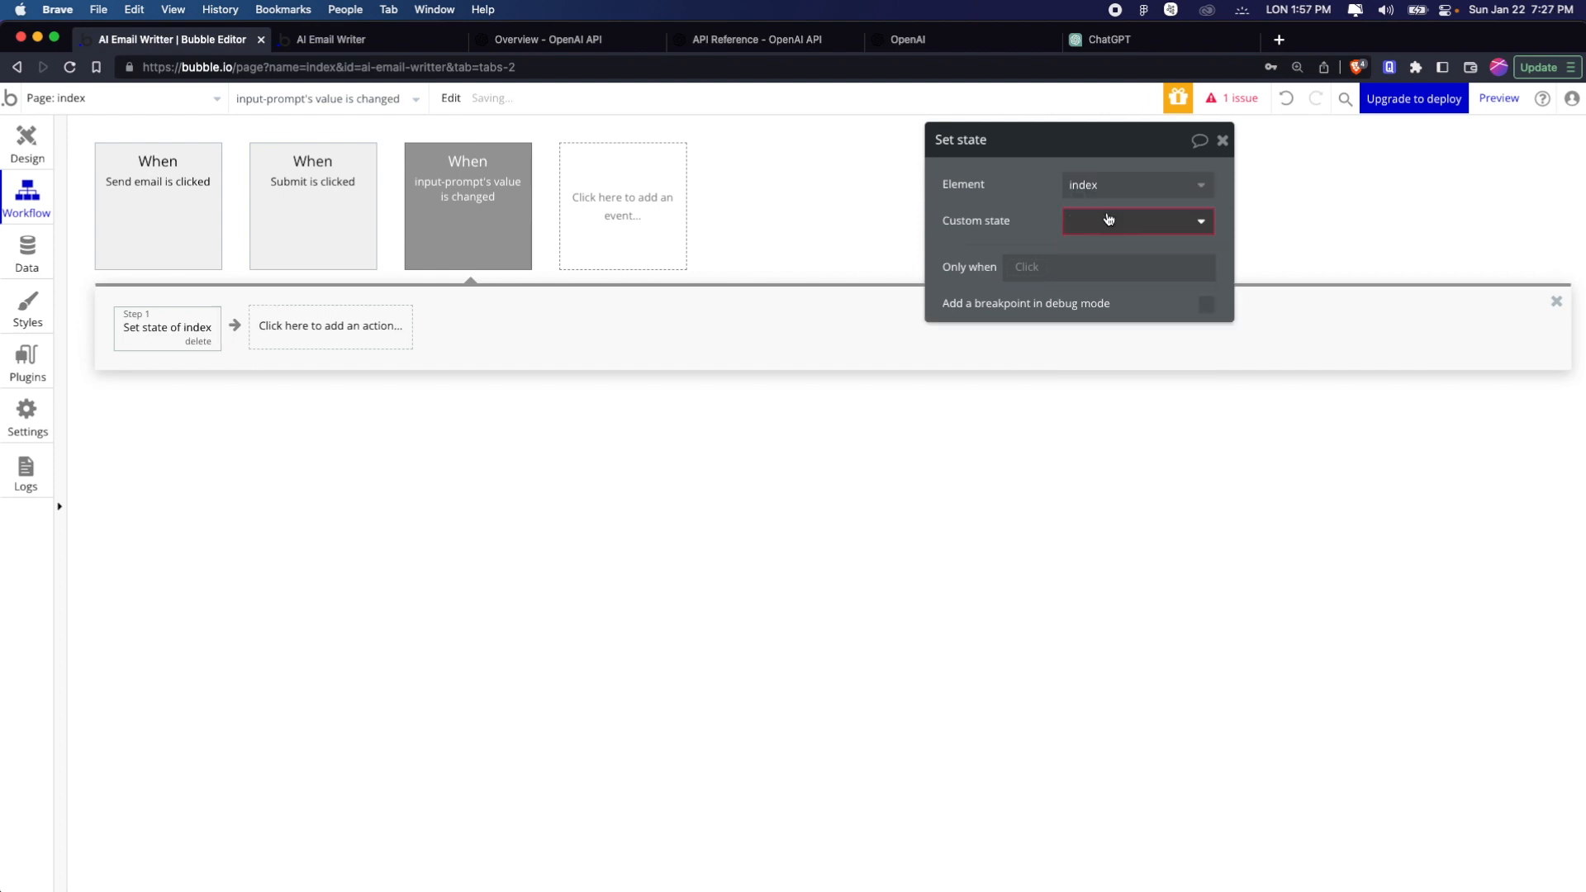
left_click(1109, 219)
left_click(1116, 249)
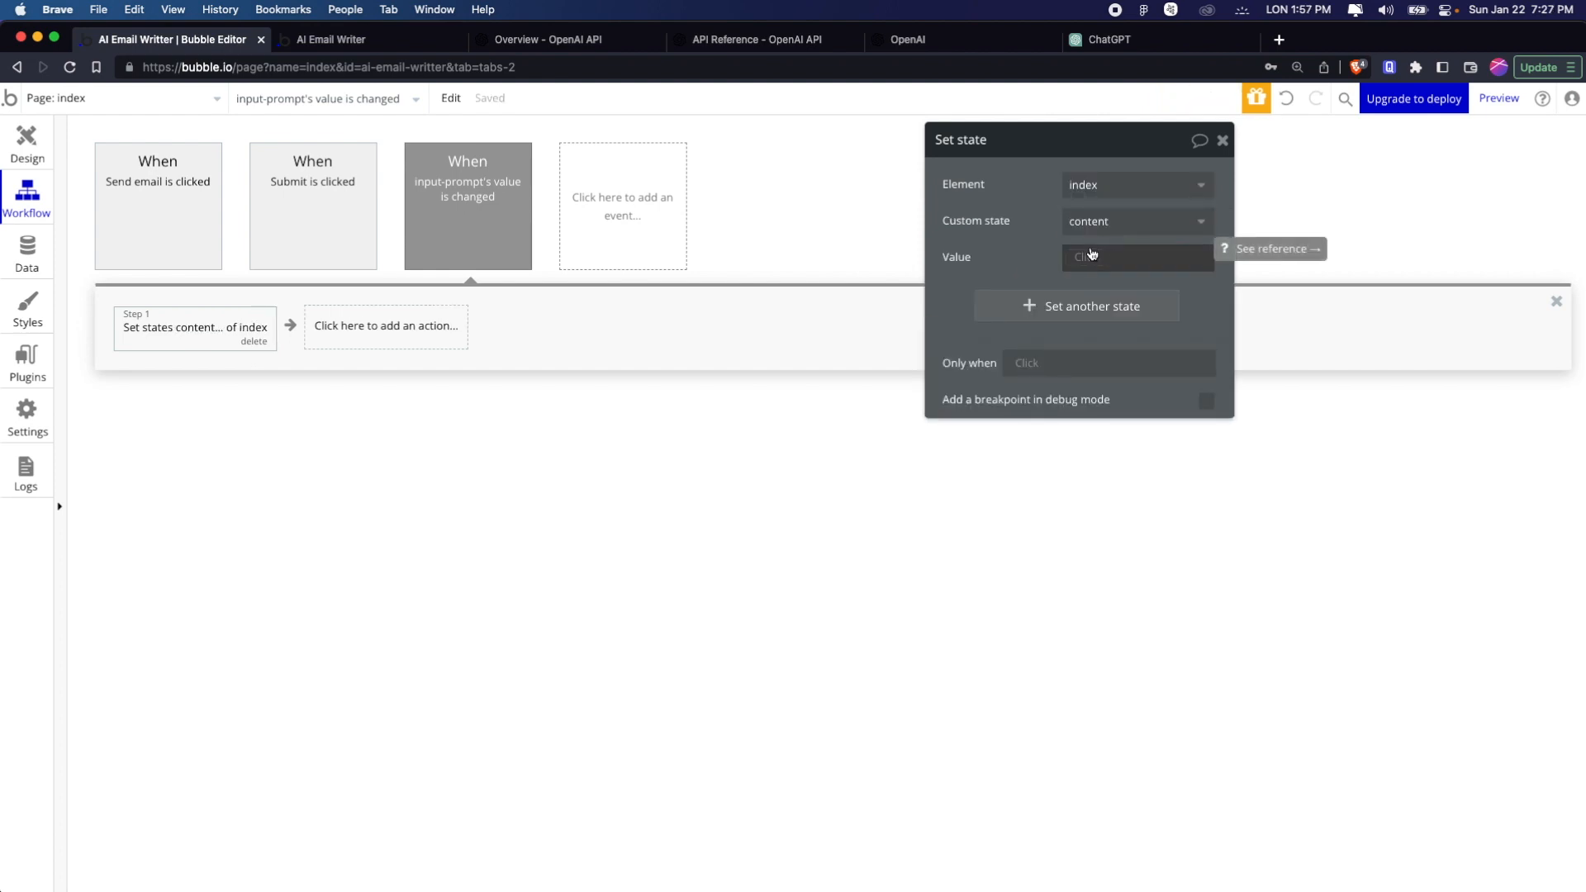
Set the content state's value to This MultilineInput's value and close the action's properties
left_click(1090, 255)
type("inpt")
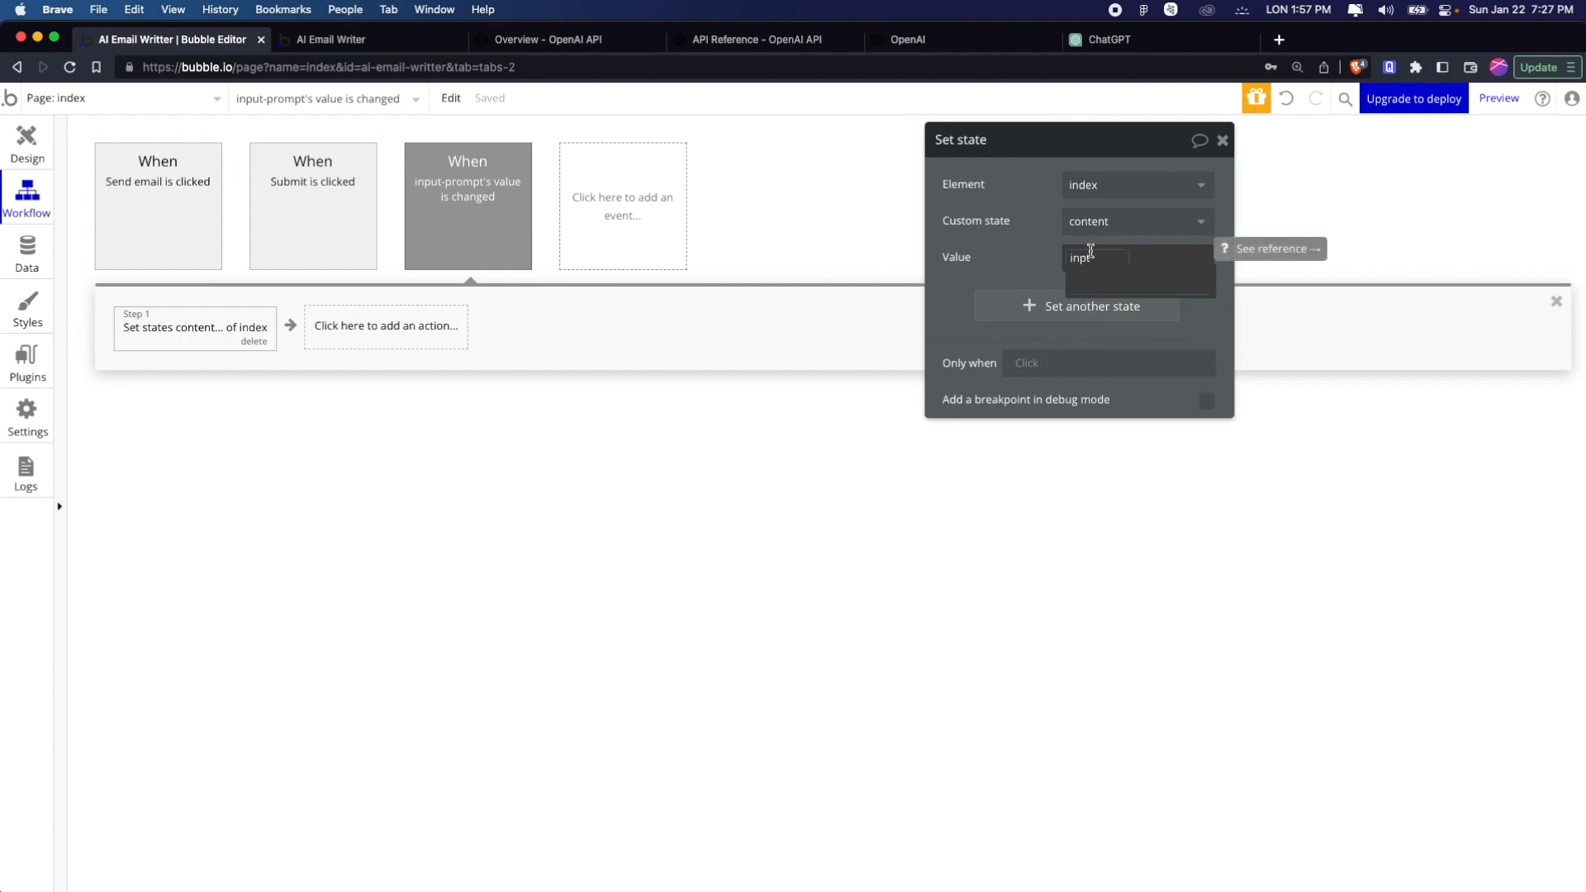
key("super+a")
key("BackSpace")
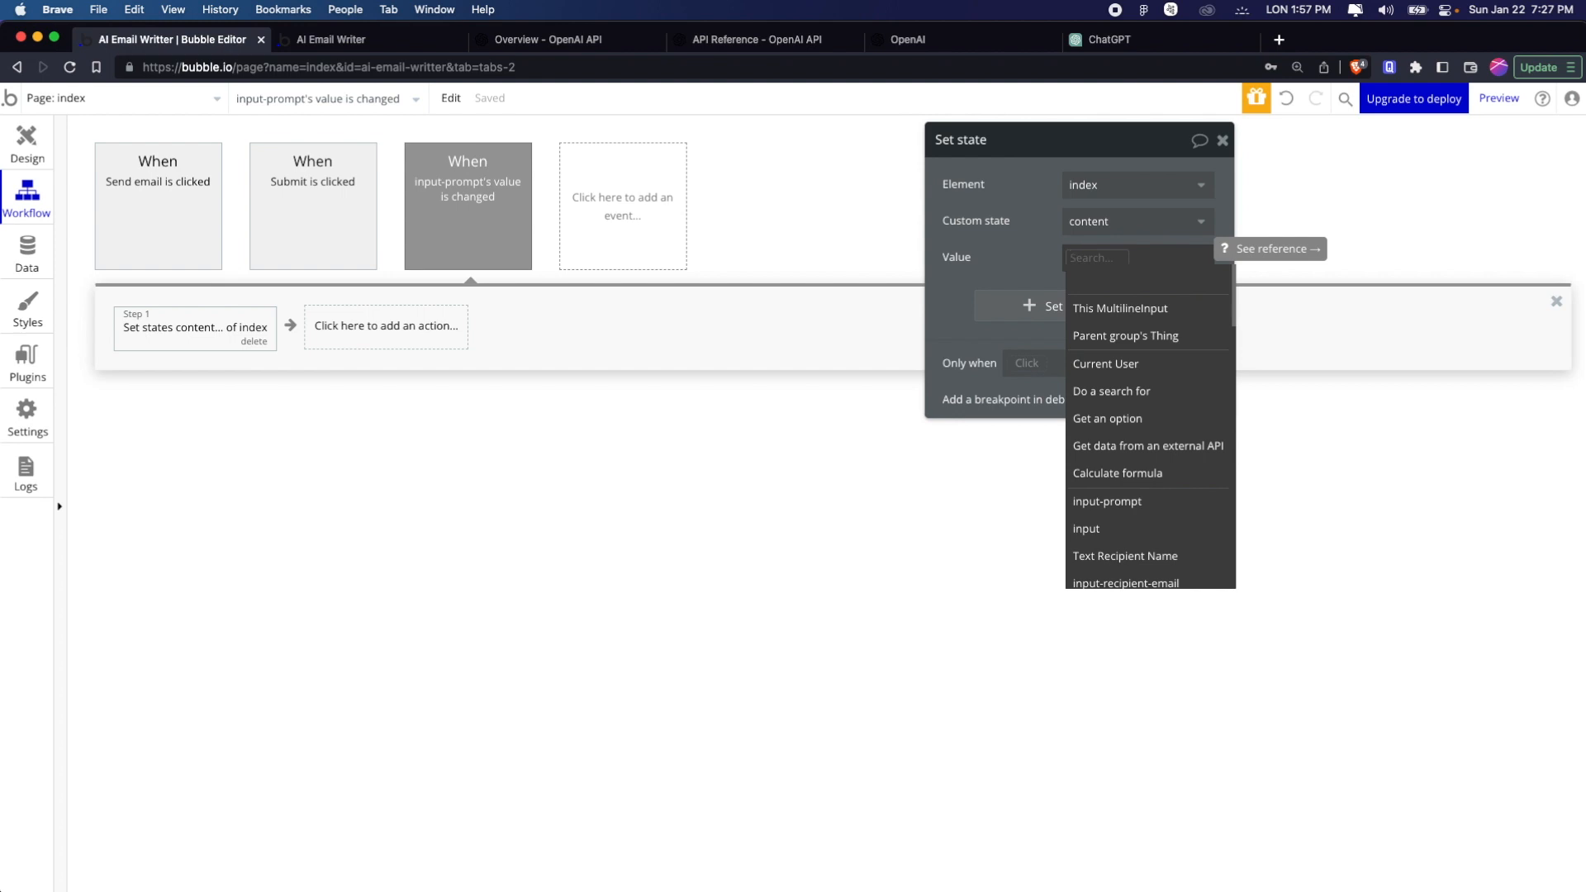
left_click(1111, 307)
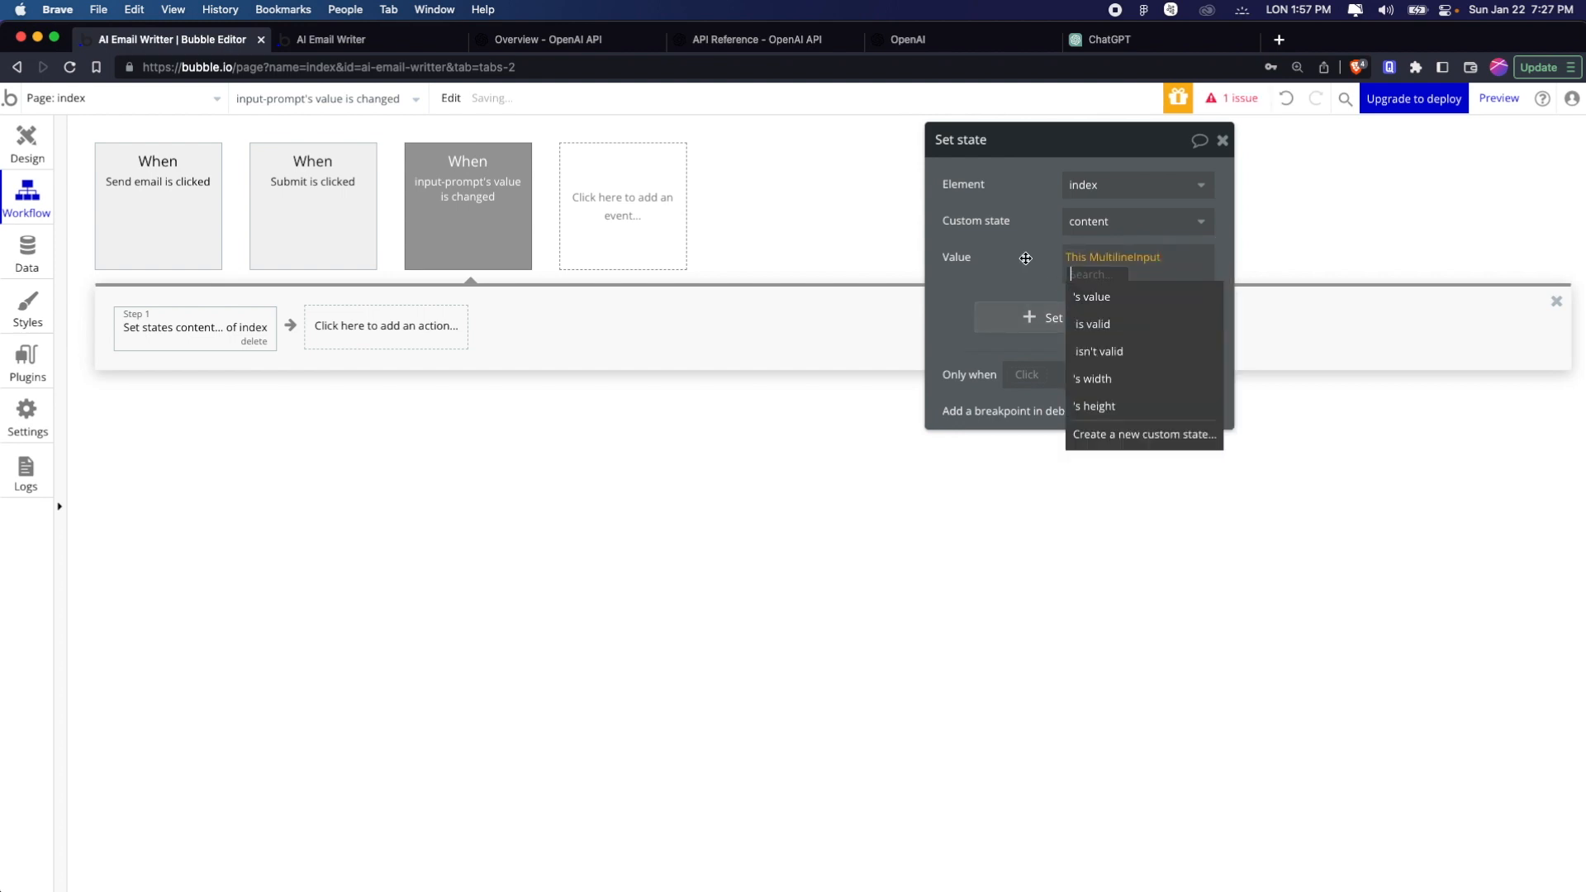
left_click(1113, 308)
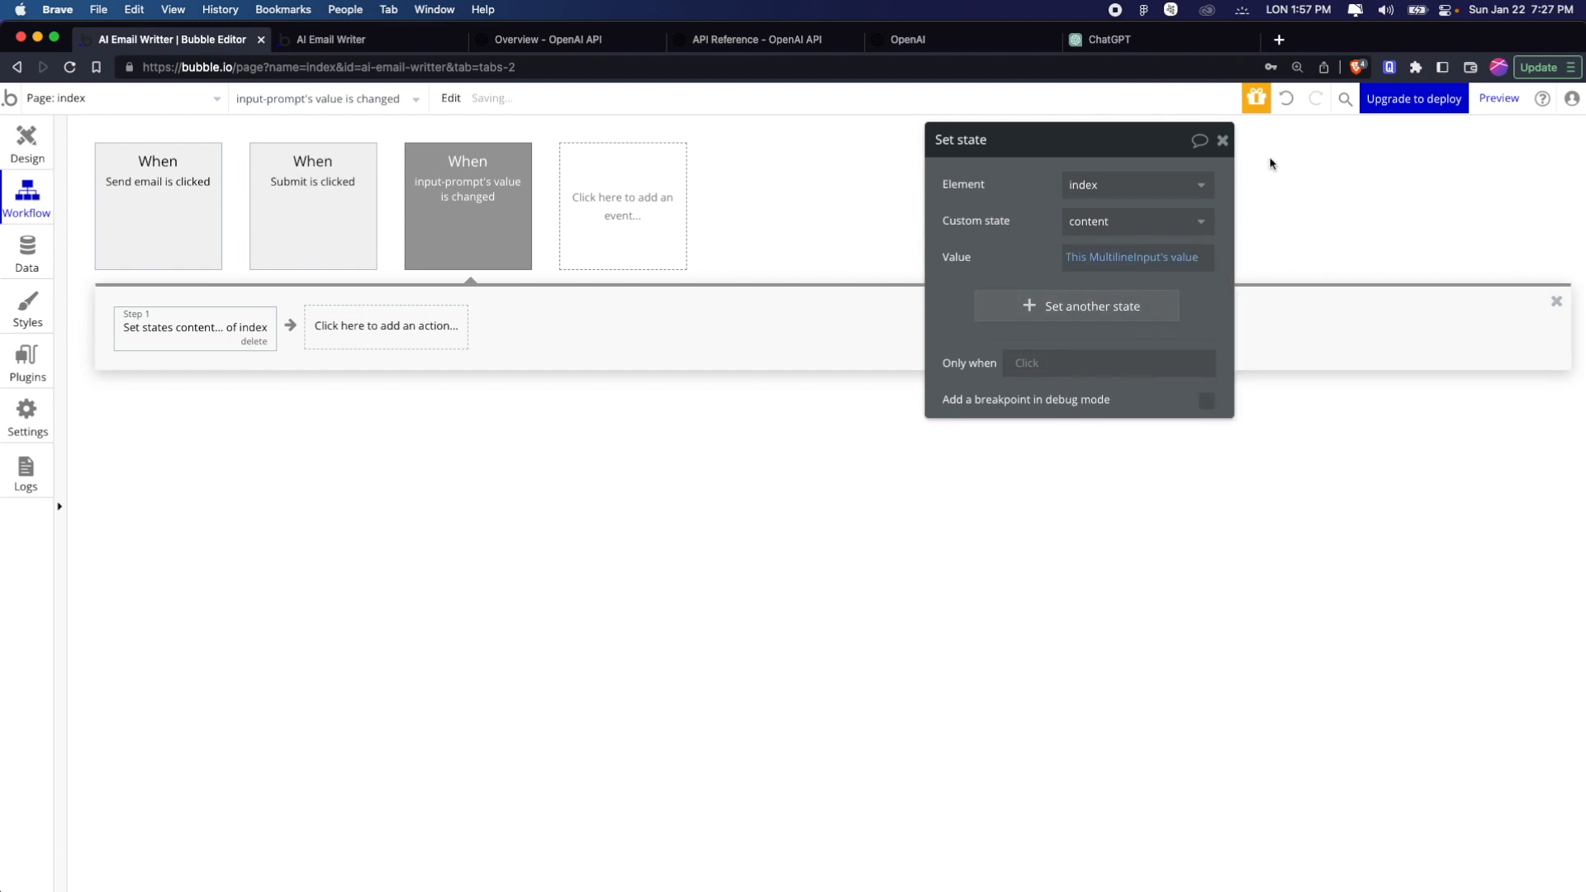
left_click(1222, 142)
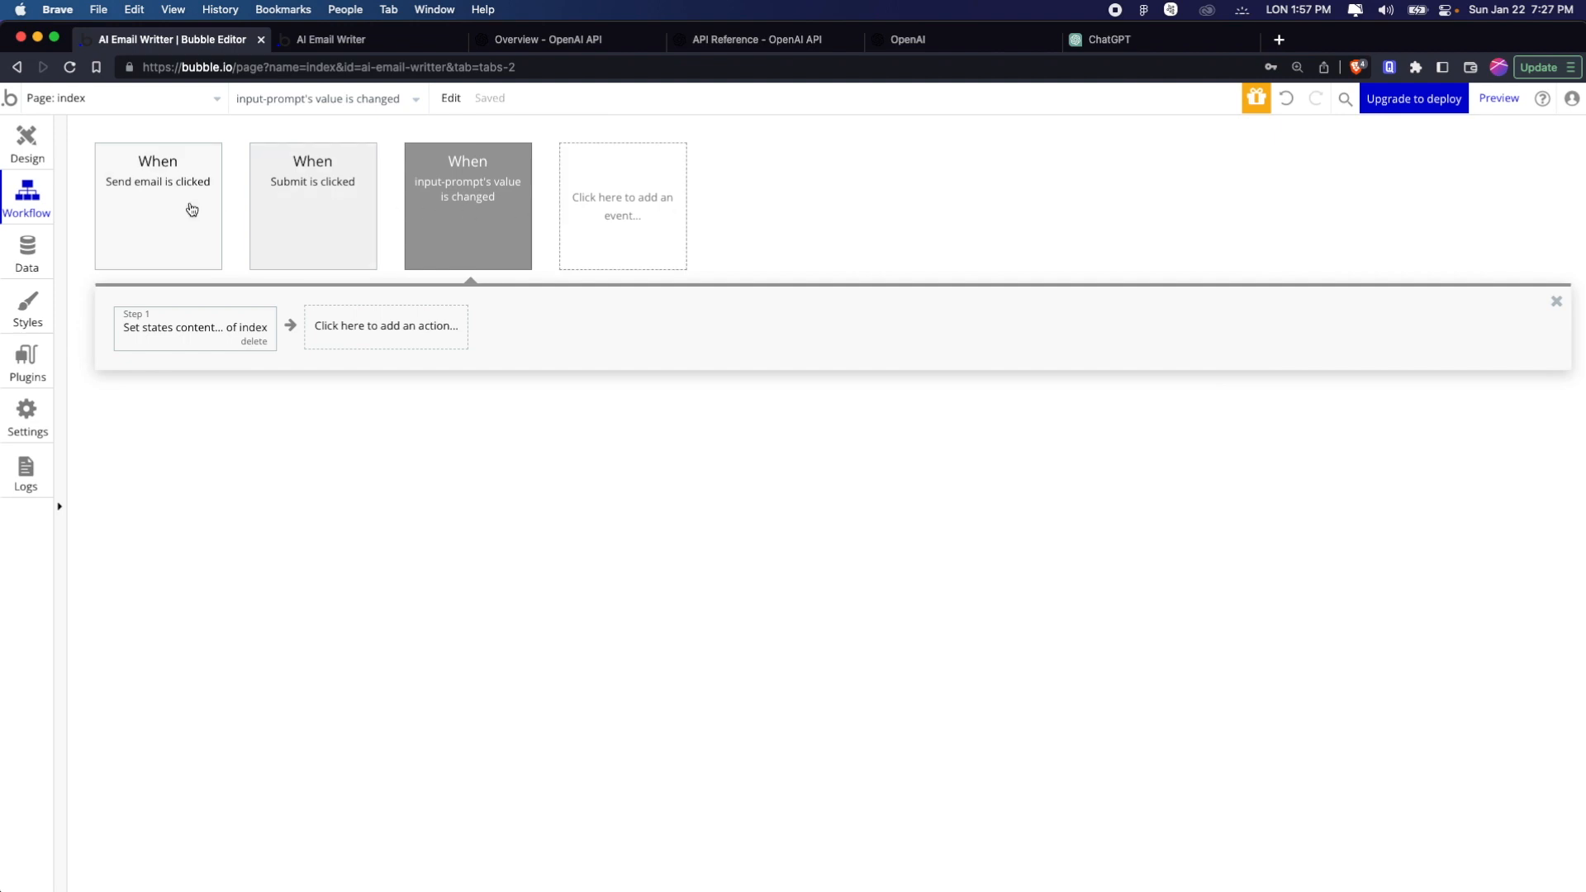
left_click(262, 187)
left_click(173, 224)
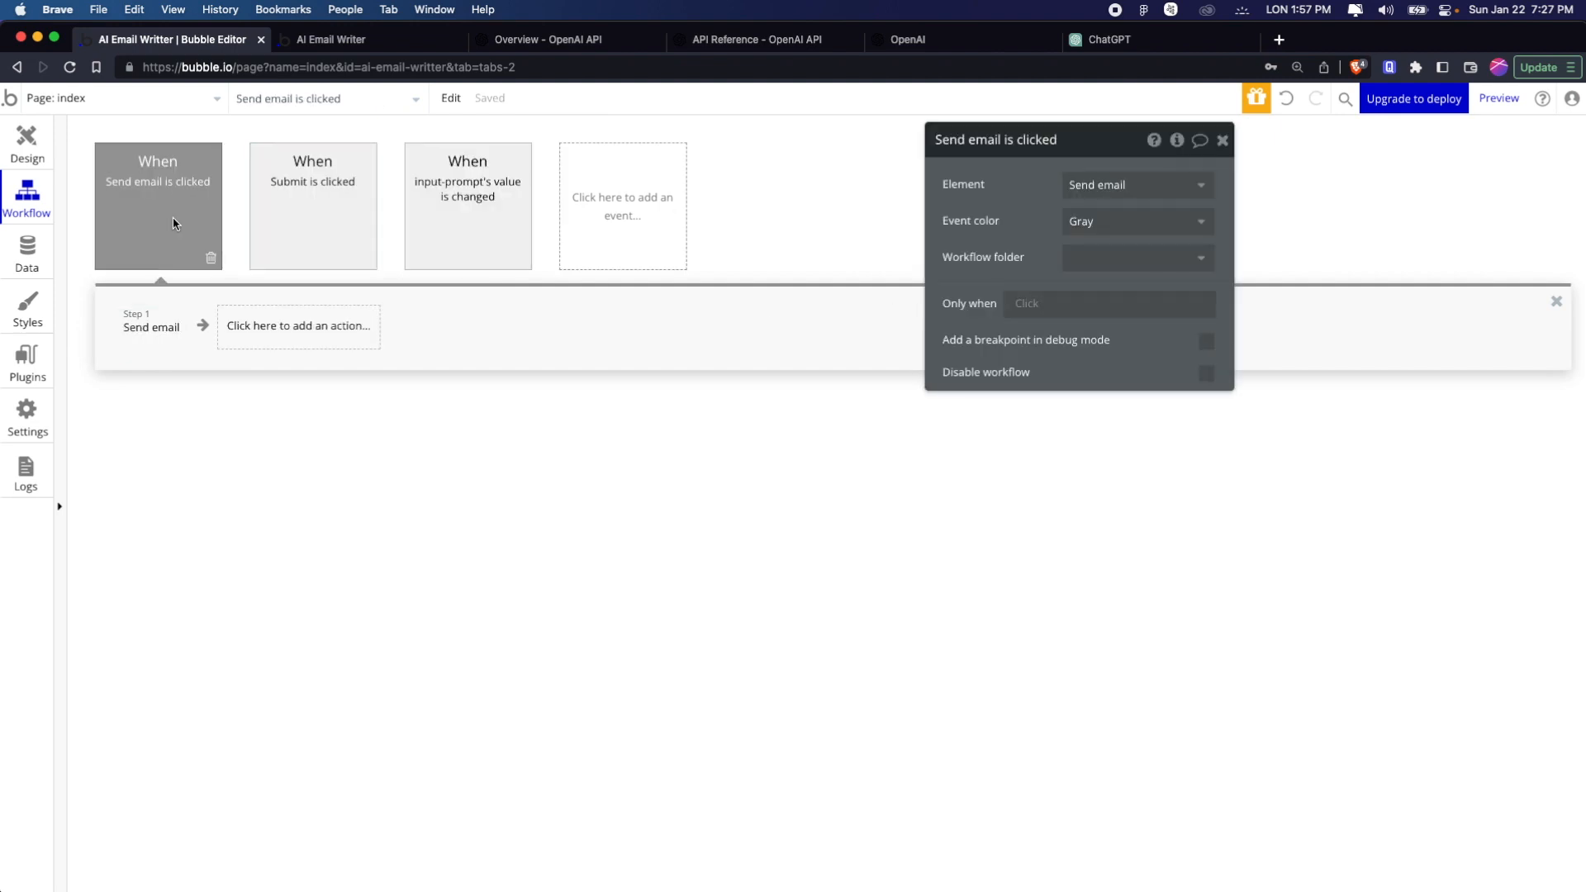
left_click(301, 222)
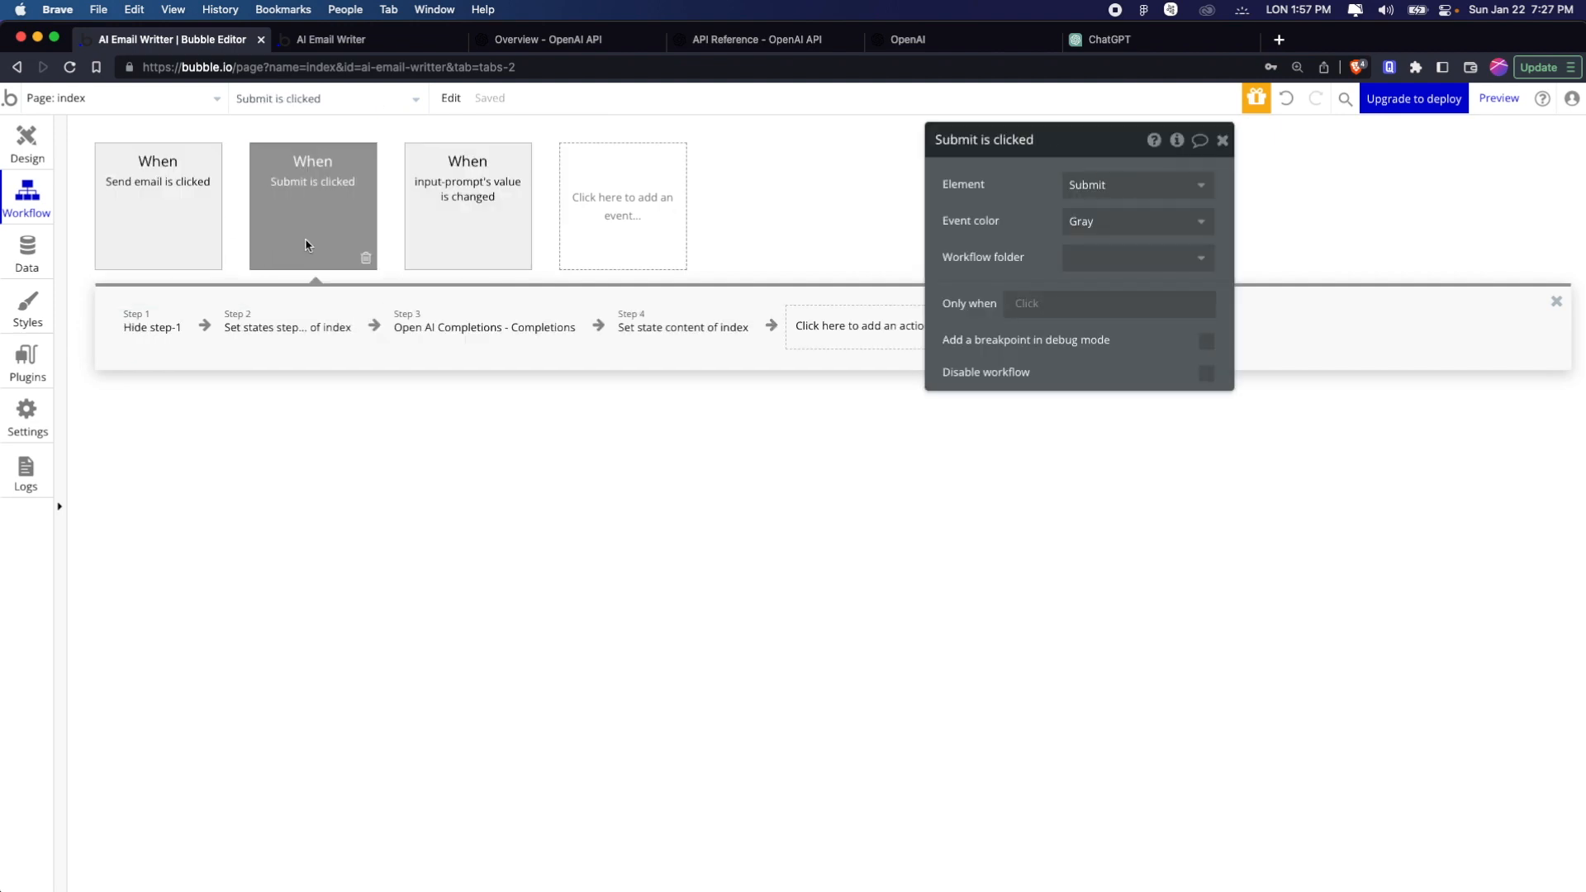
left_click(702, 334)
left_click(506, 247)
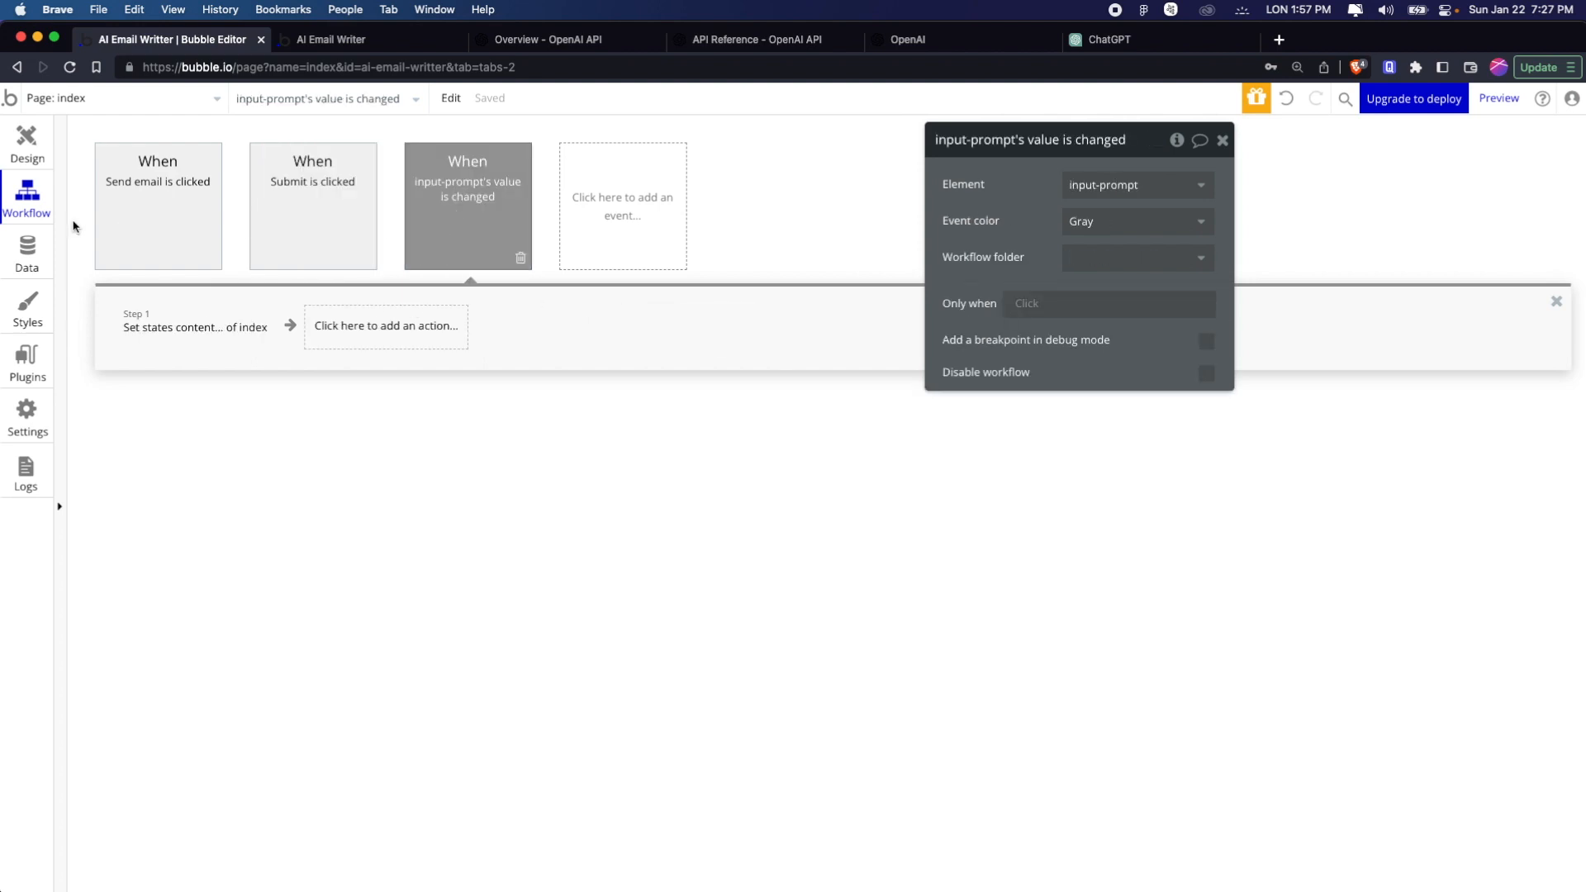
Reopen the Send email action and insert "Hey" followed by input-recipient-name's value at the start of its subject
left_click(133, 226)
left_click(149, 328)
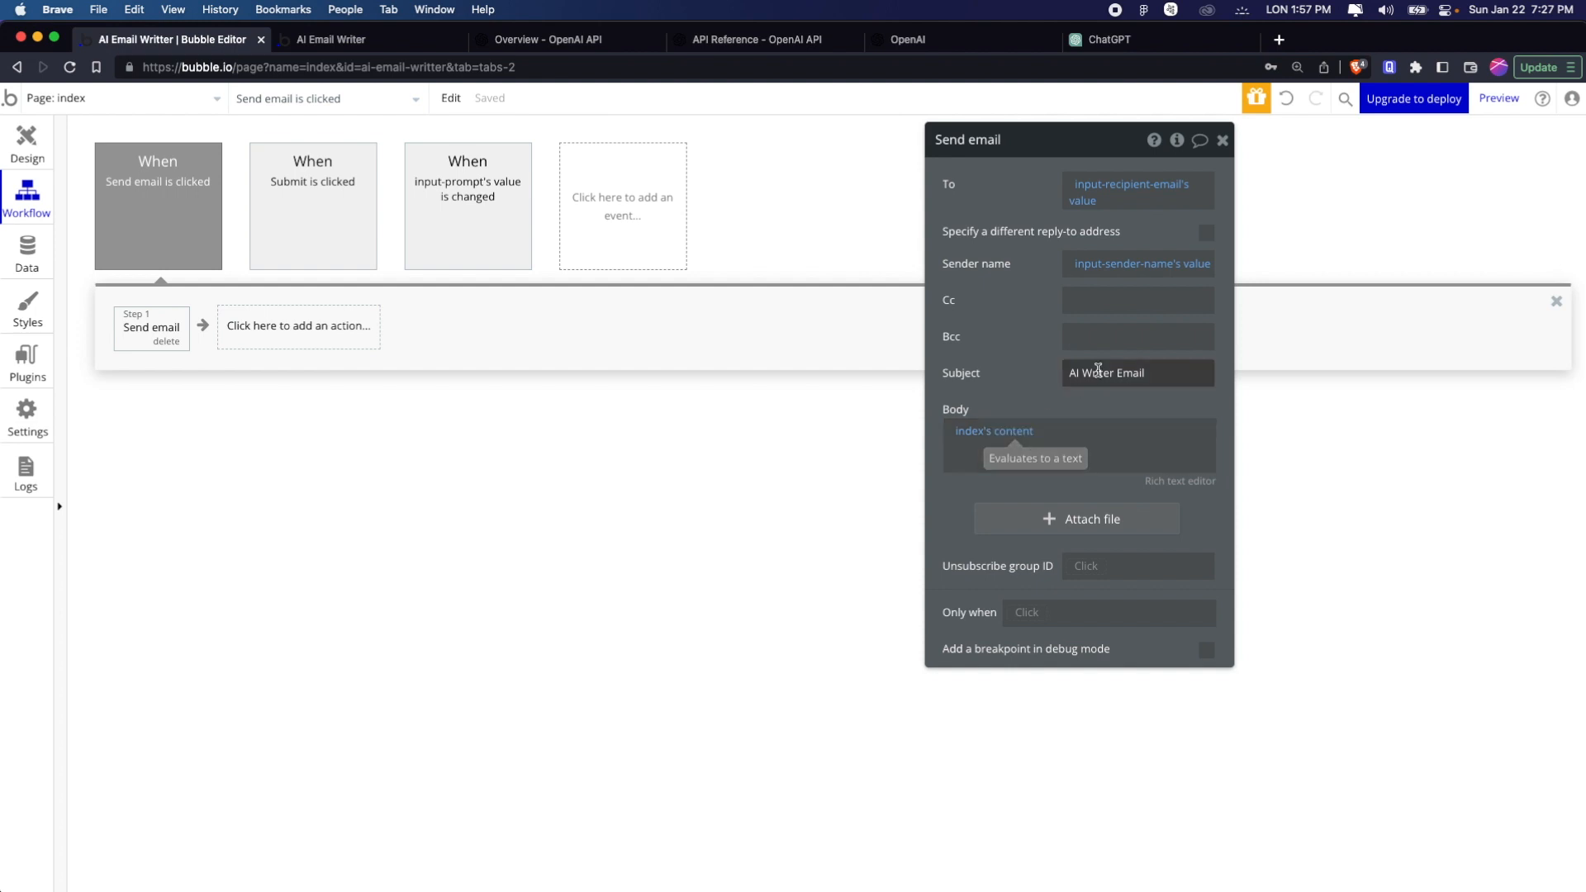
left_click(1070, 373)
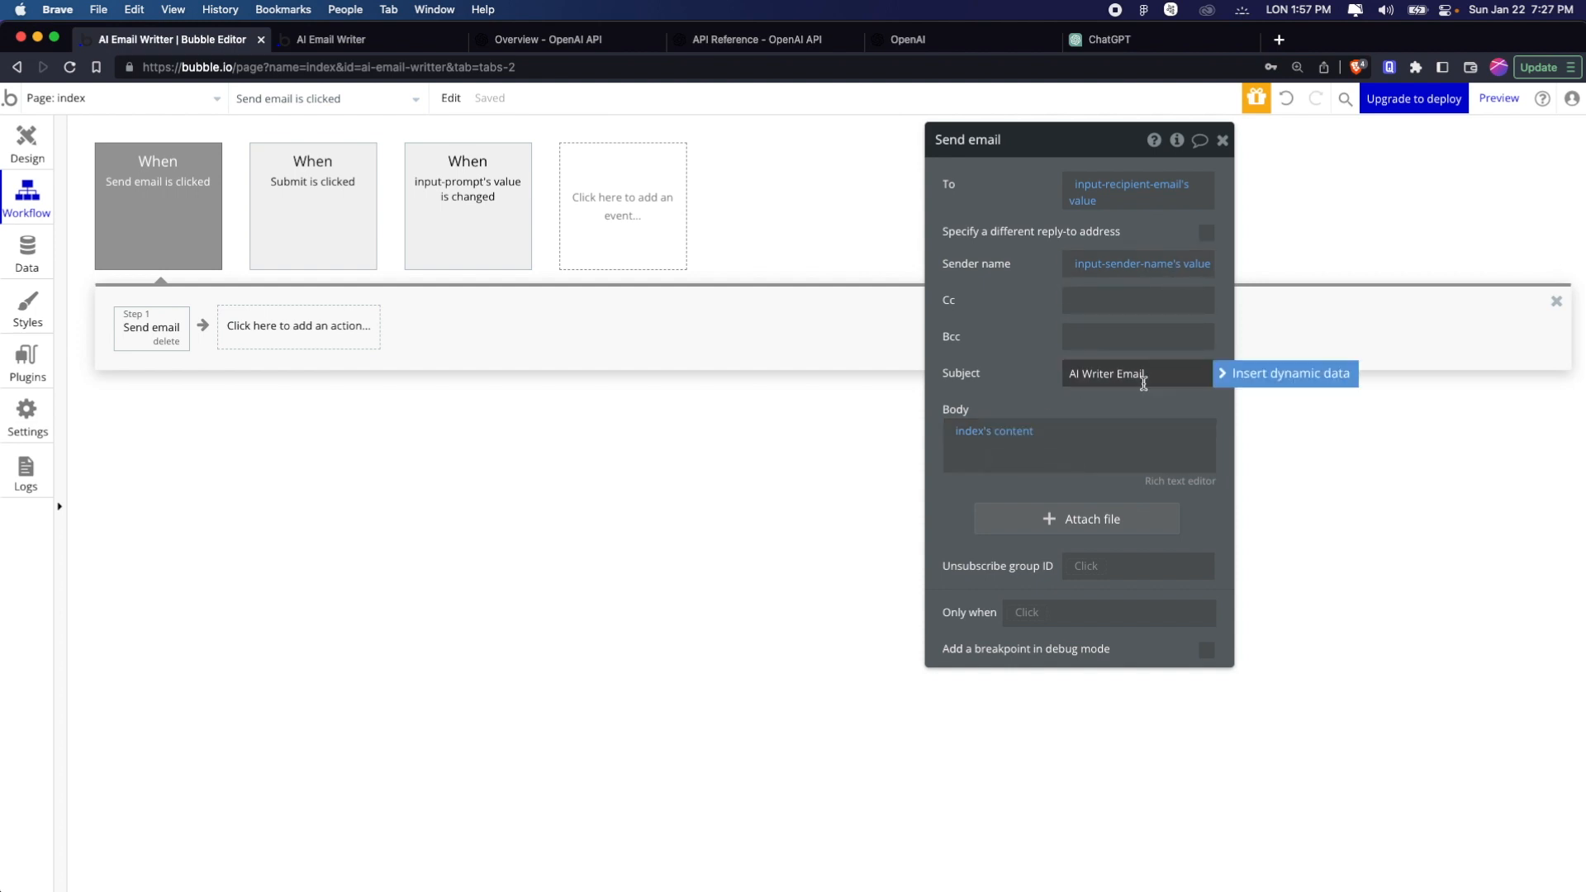
type("Hey")
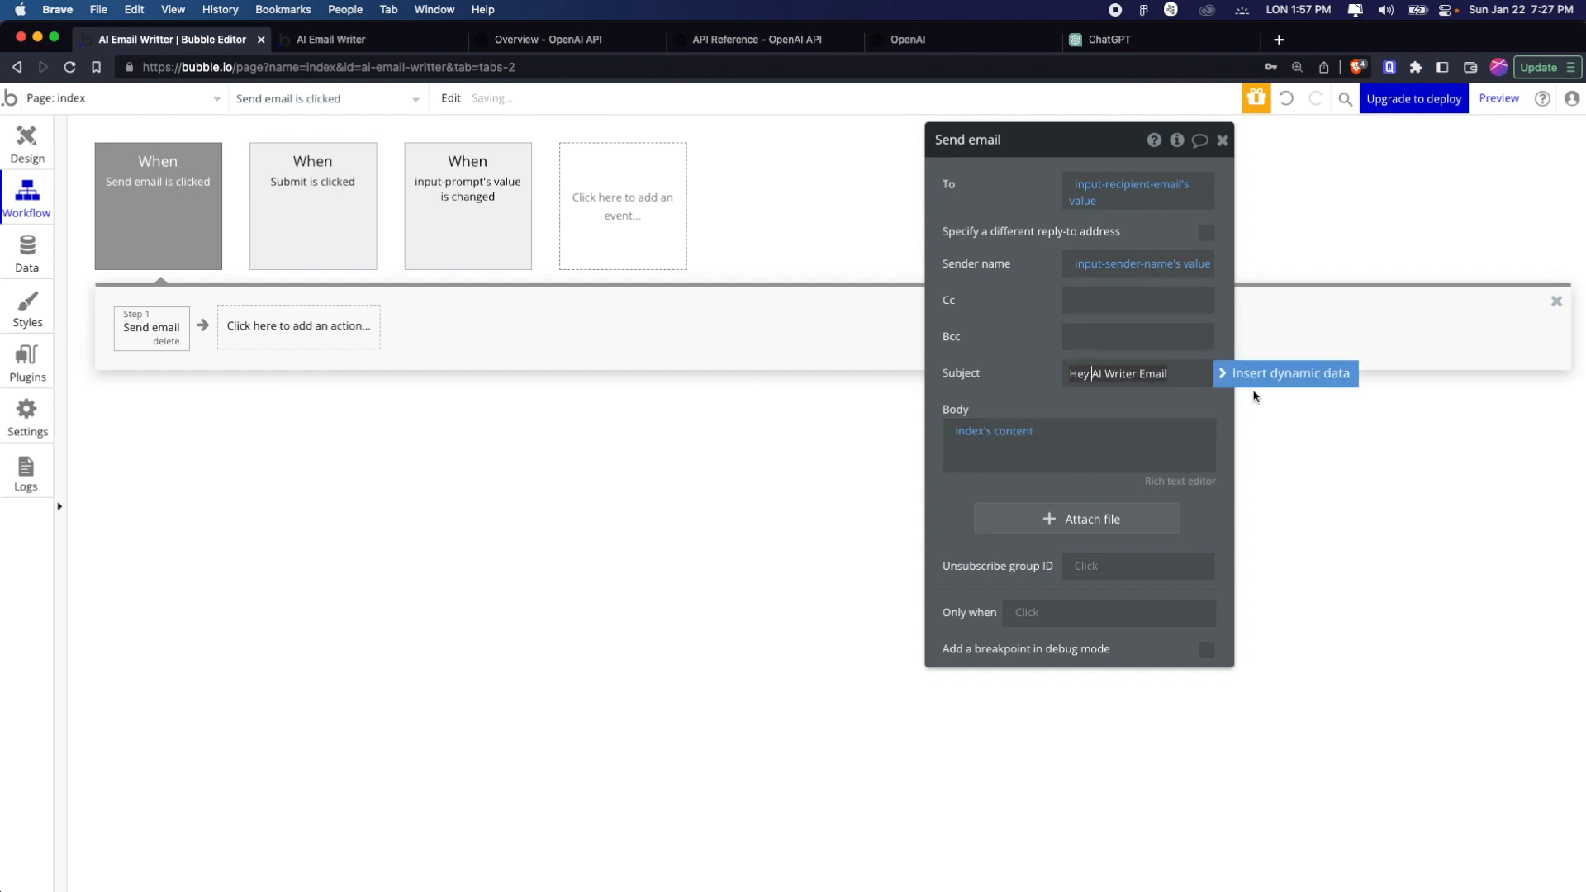
left_click(1255, 376)
type("inpu")
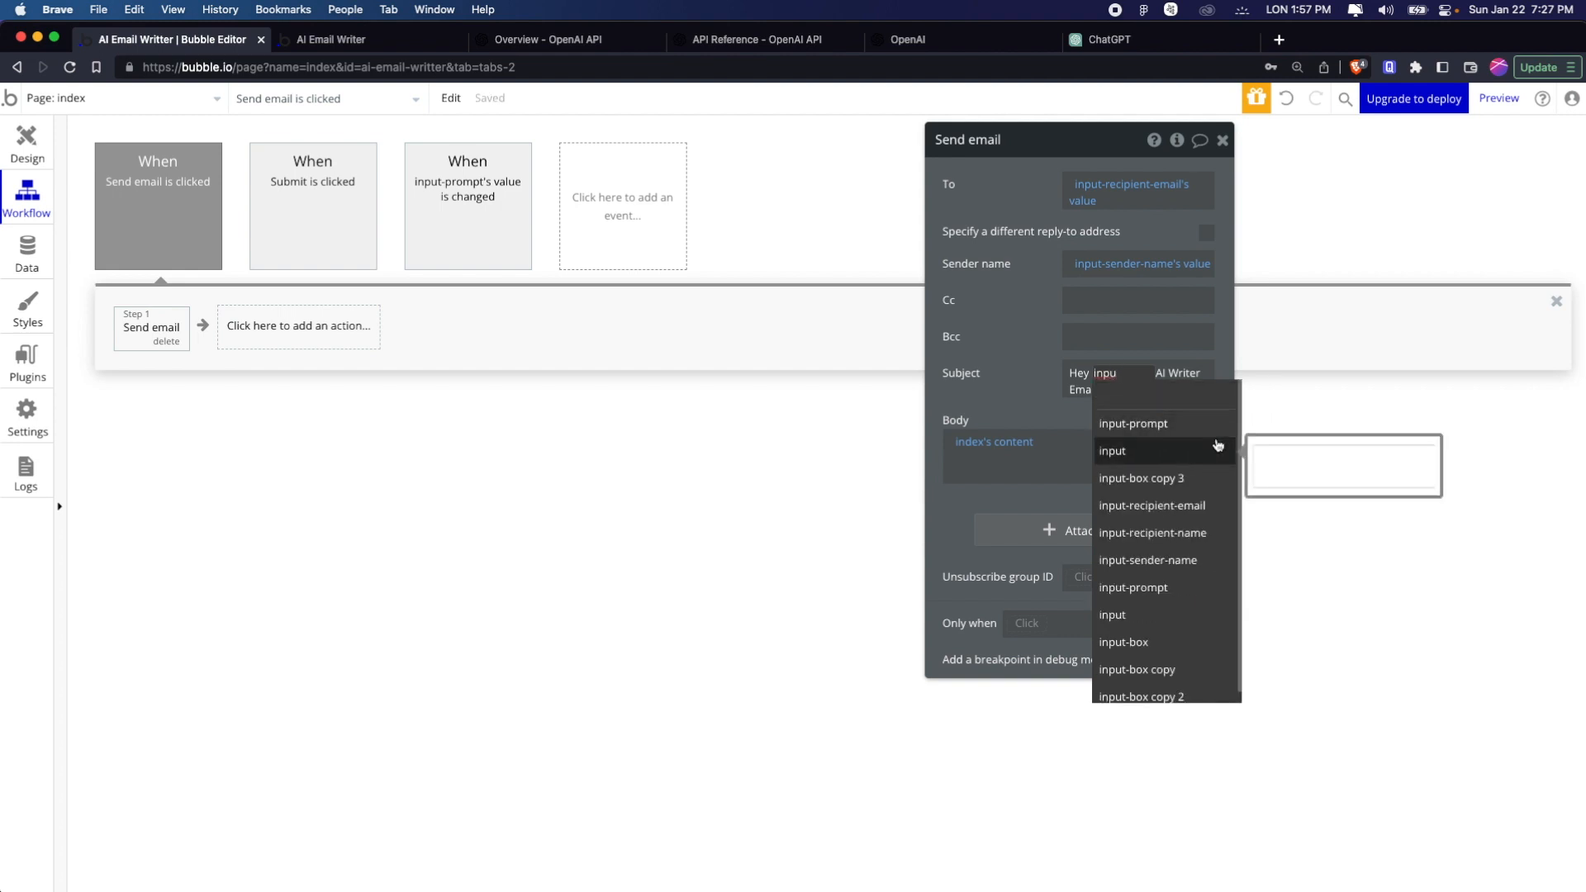
left_click(1205, 532)
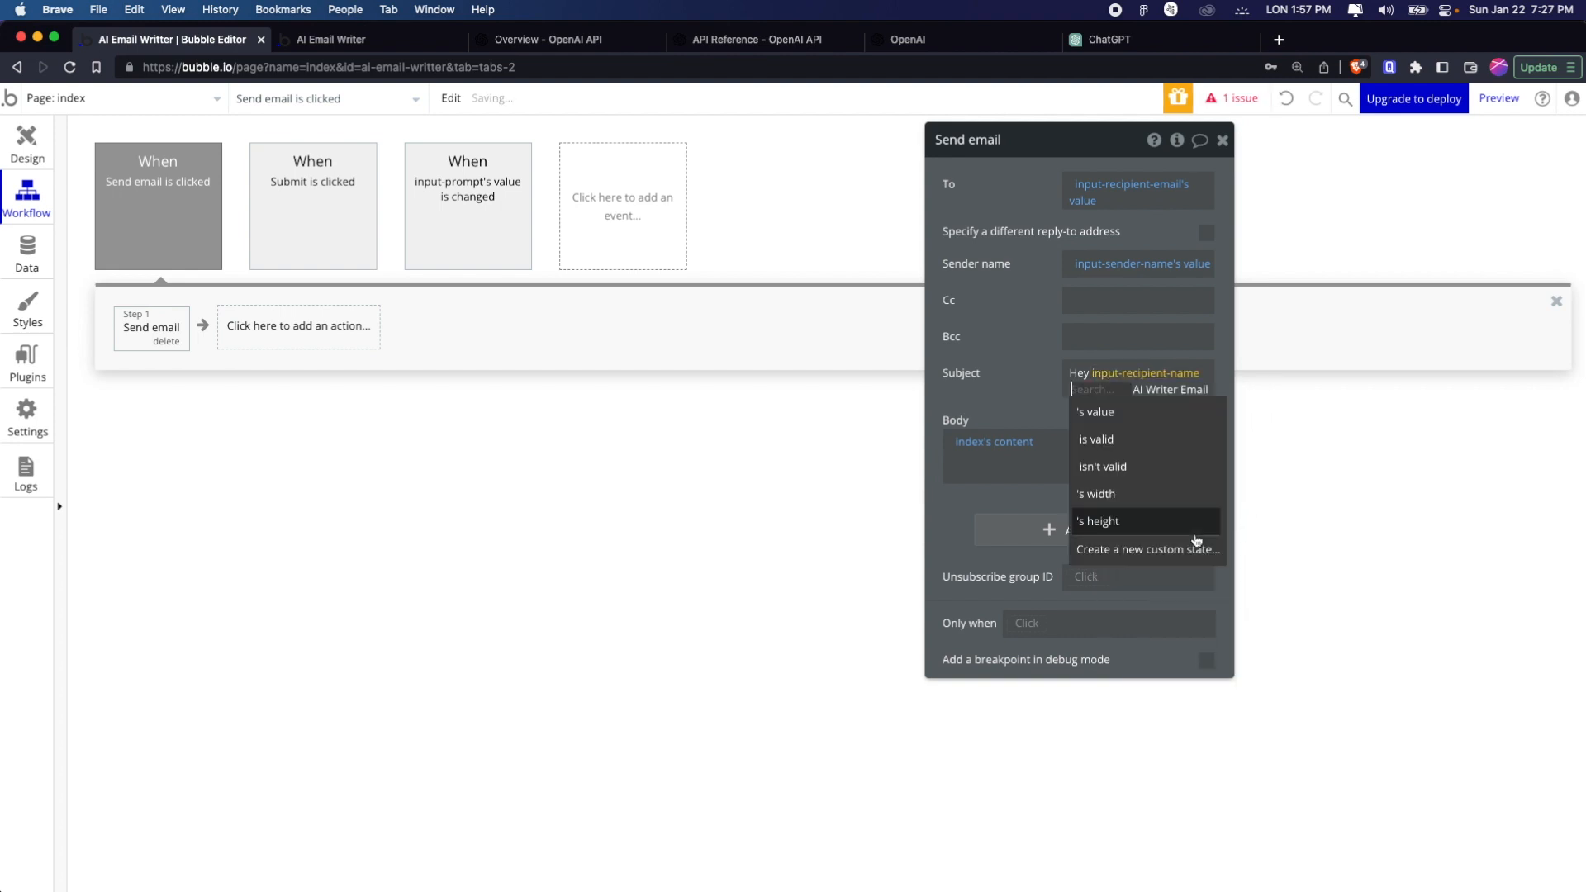
left_click(1162, 413)
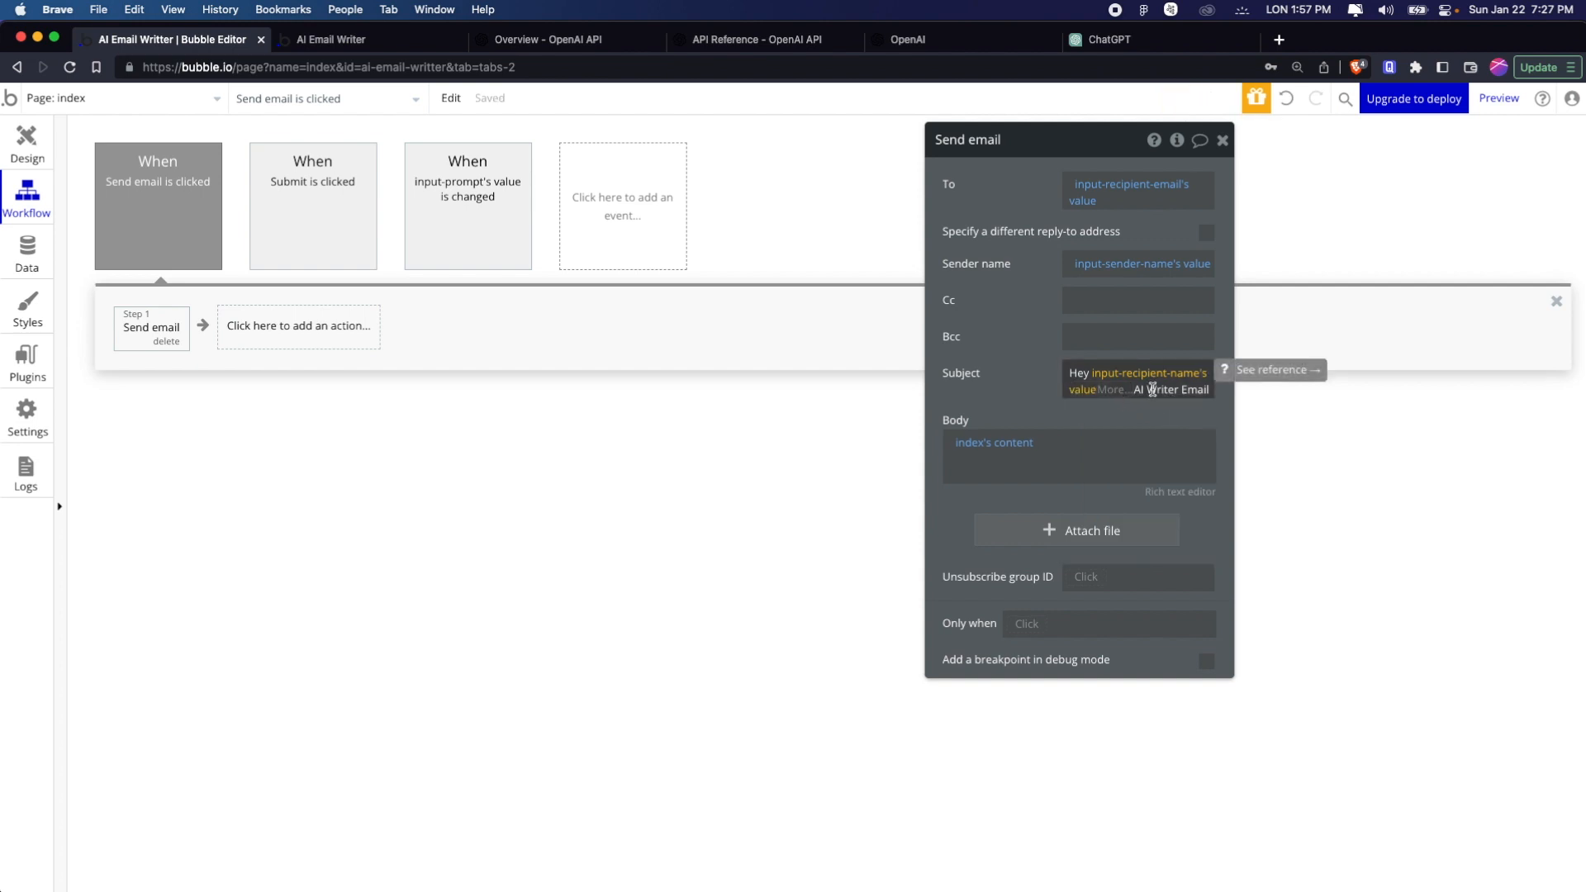
Add an exclamation mark and a space after the recipient name value in the email subject
left_click(1153, 389)
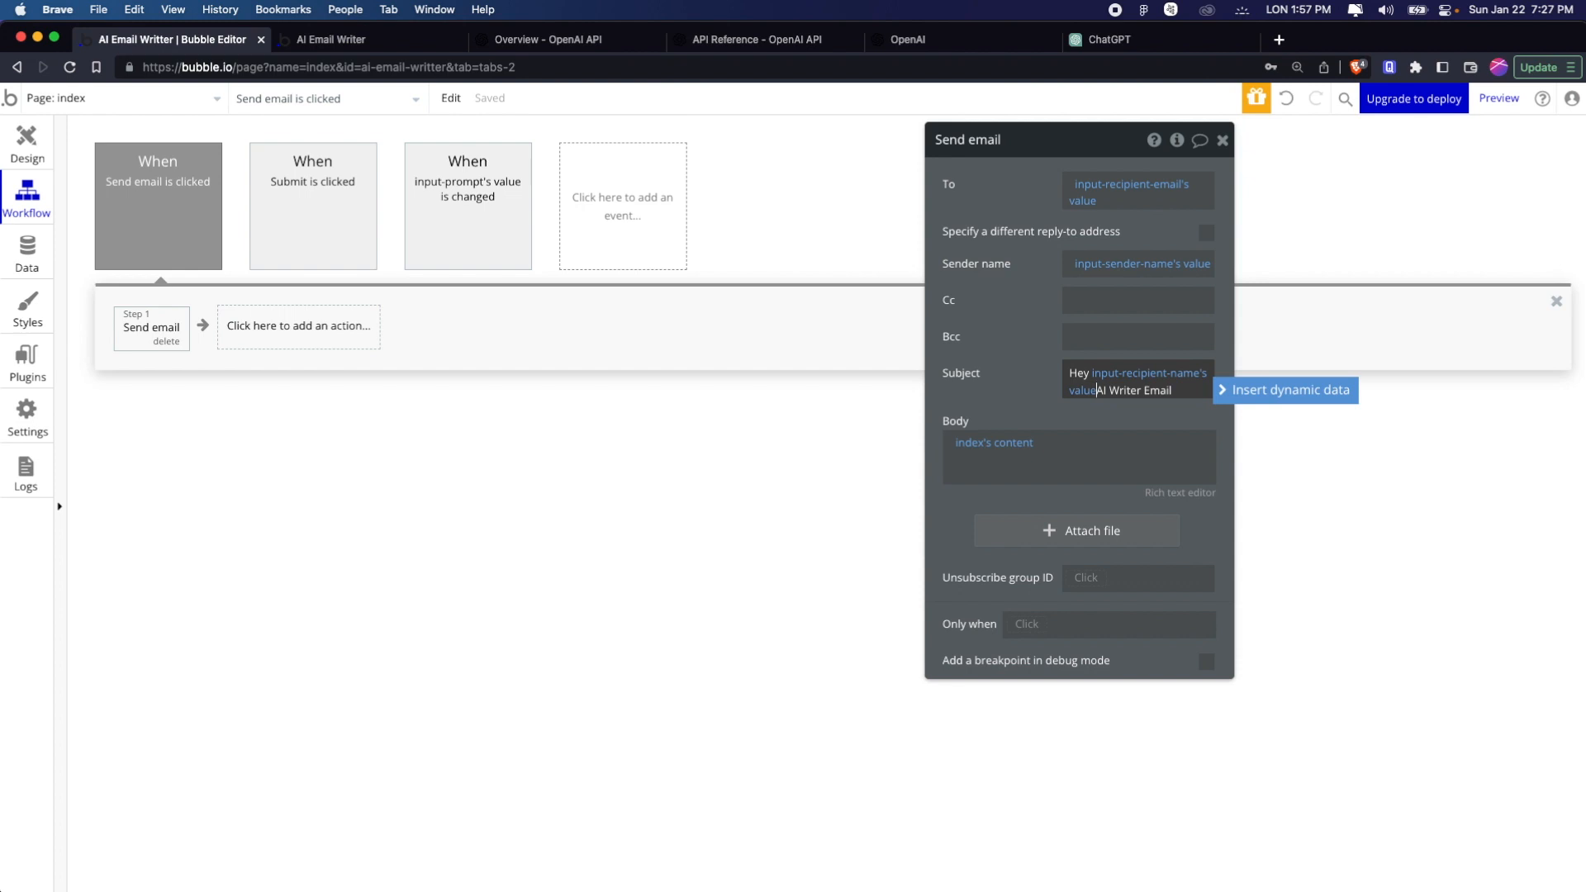
type("!")
type(" |")
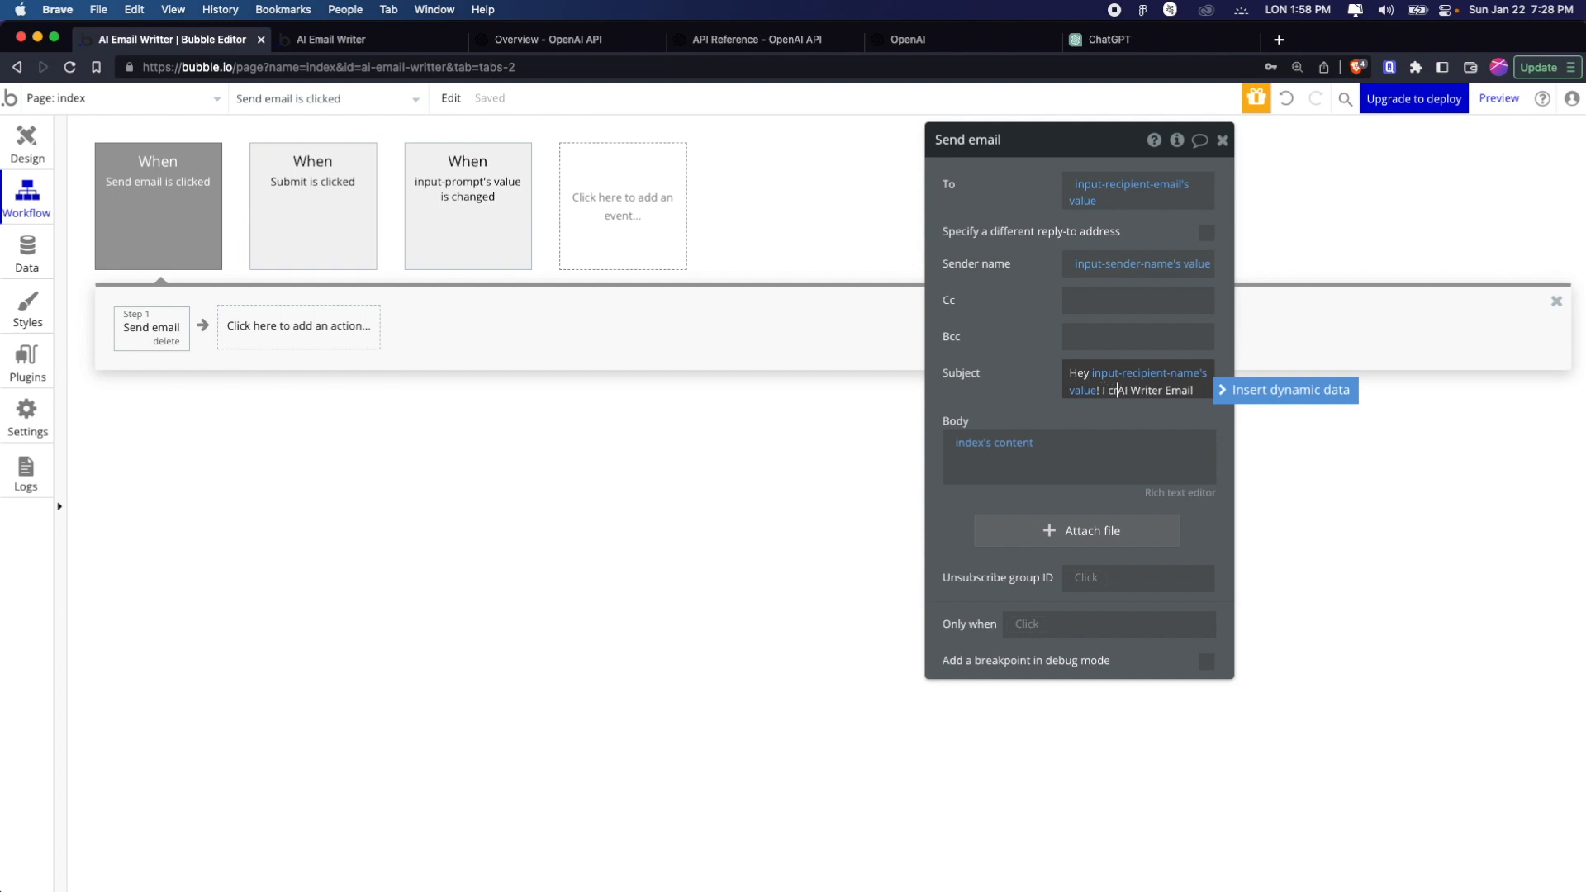
key("BackSpace")
key("BackSpace")
key("BackSpace")
Insert input-sender-name's value into the subject after the exclamation mark
left_click(1247, 397)
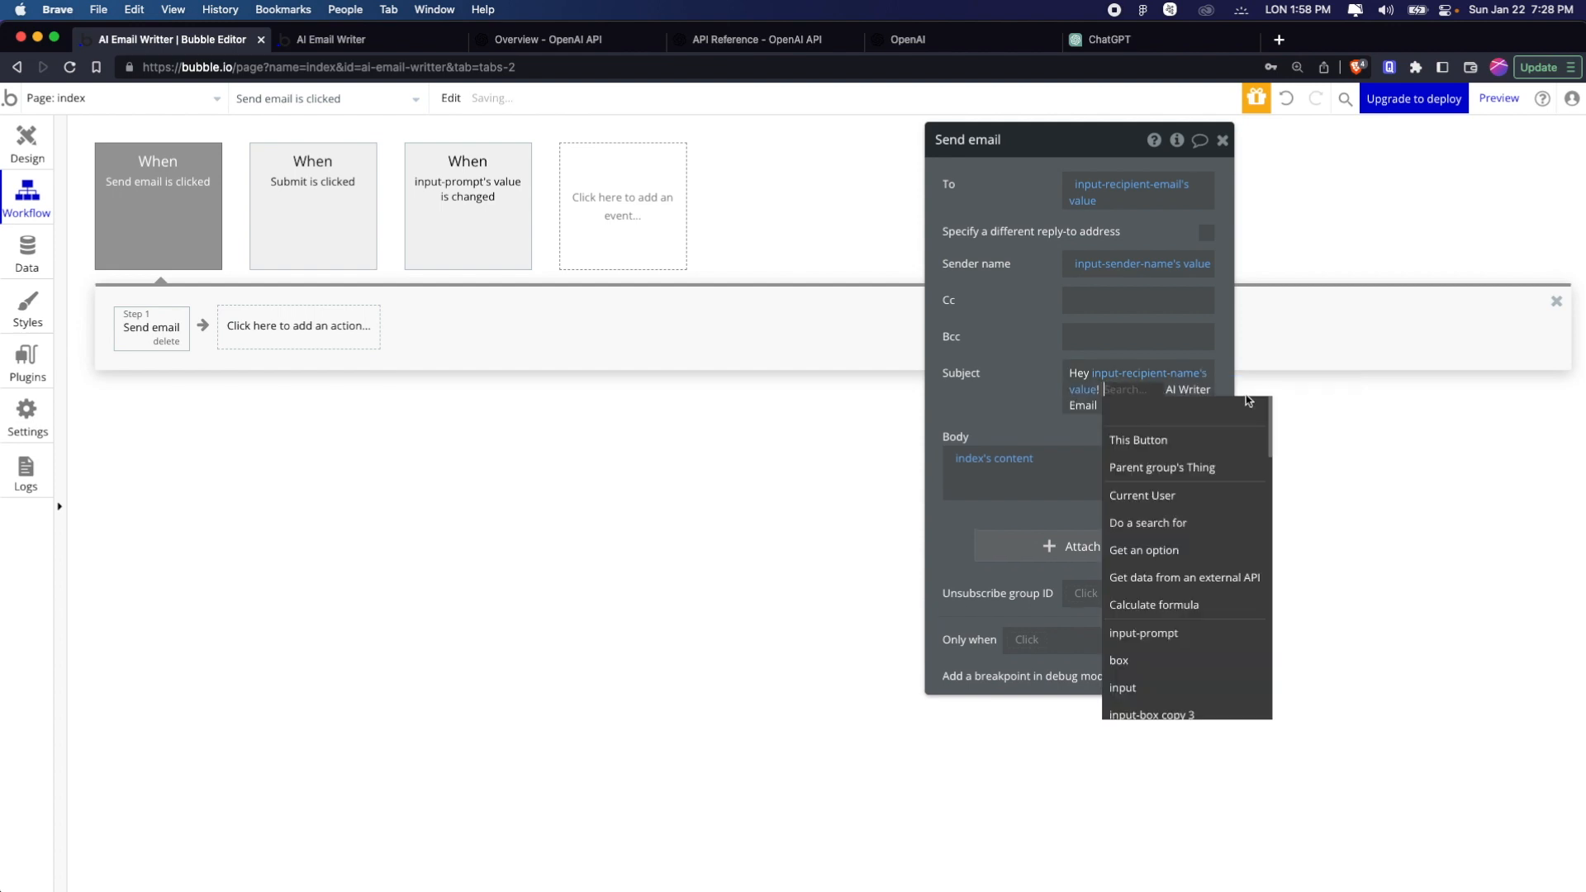
type("input")
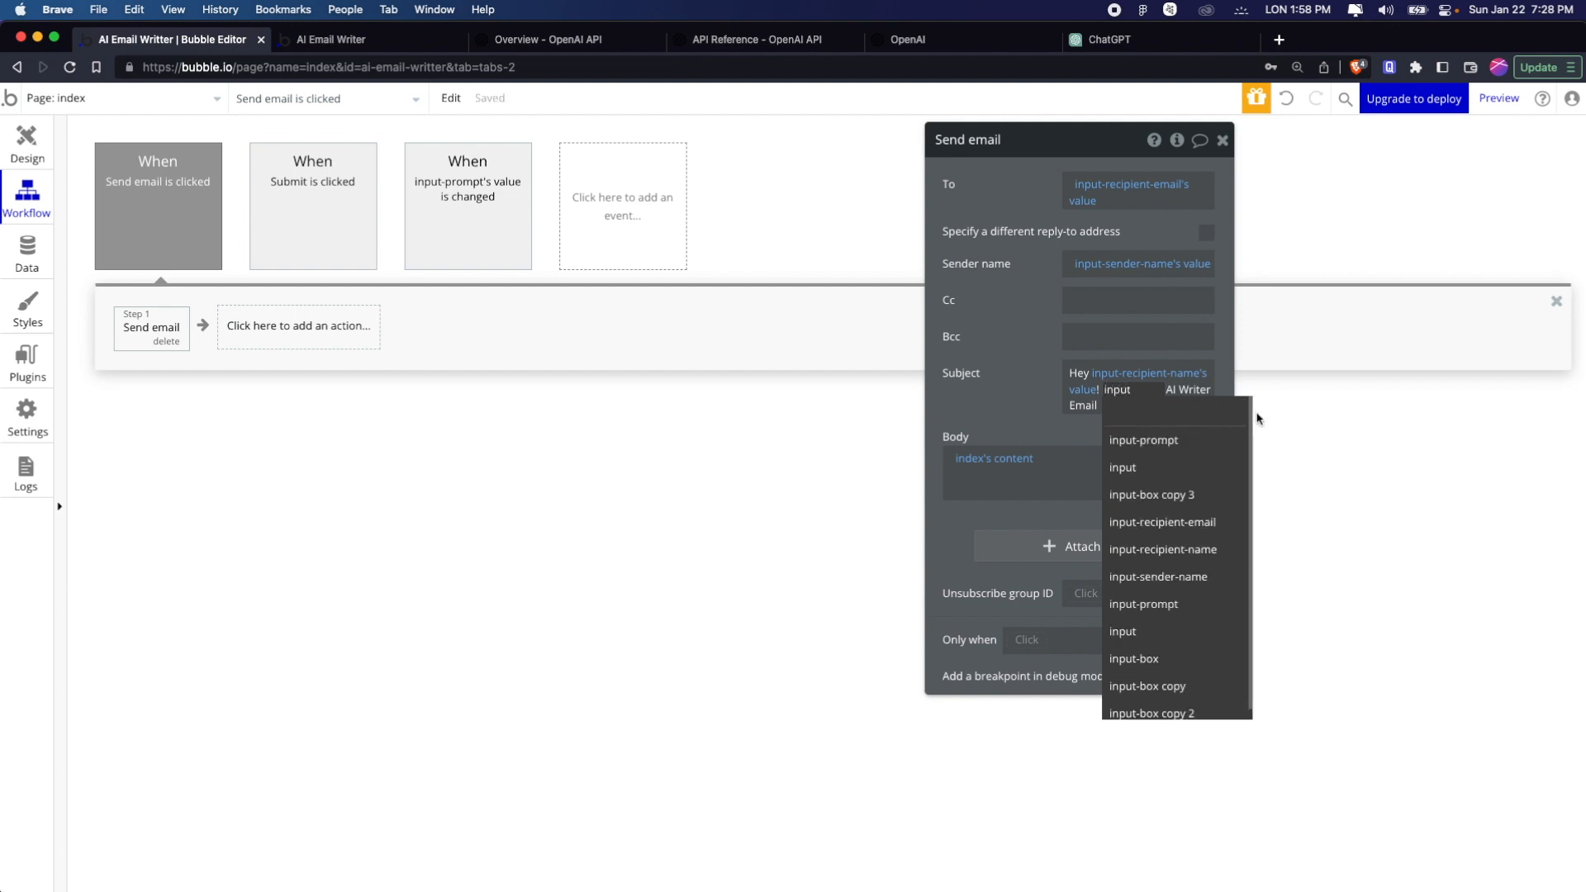
type("0")
key("BackSpace")
type("-se")
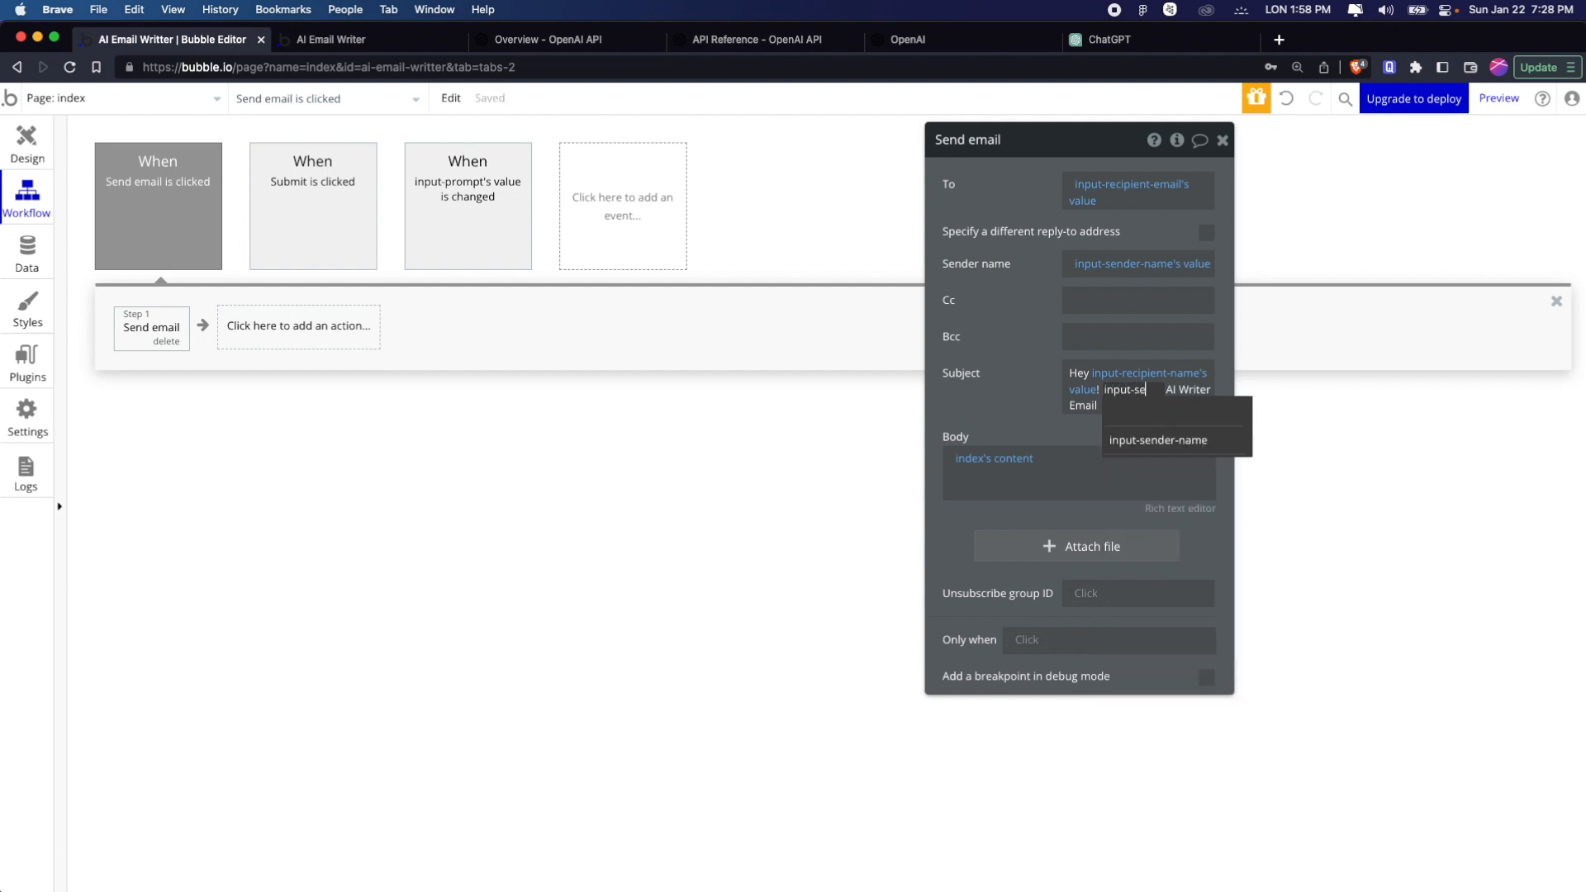
left_click(1235, 441)
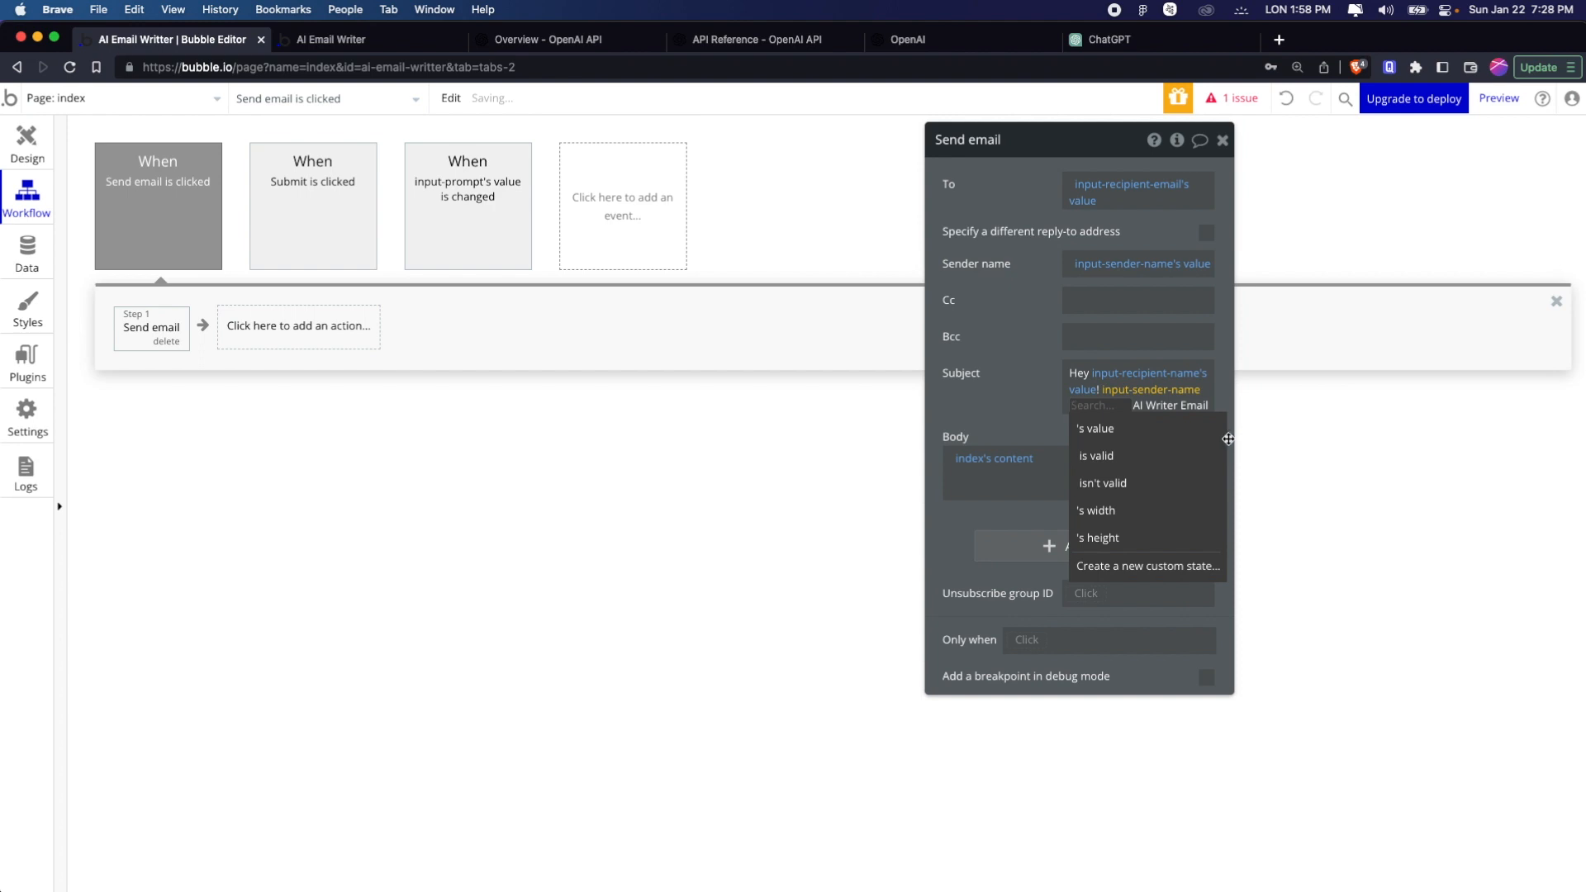
left_click(1215, 429)
left_click(1135, 419)
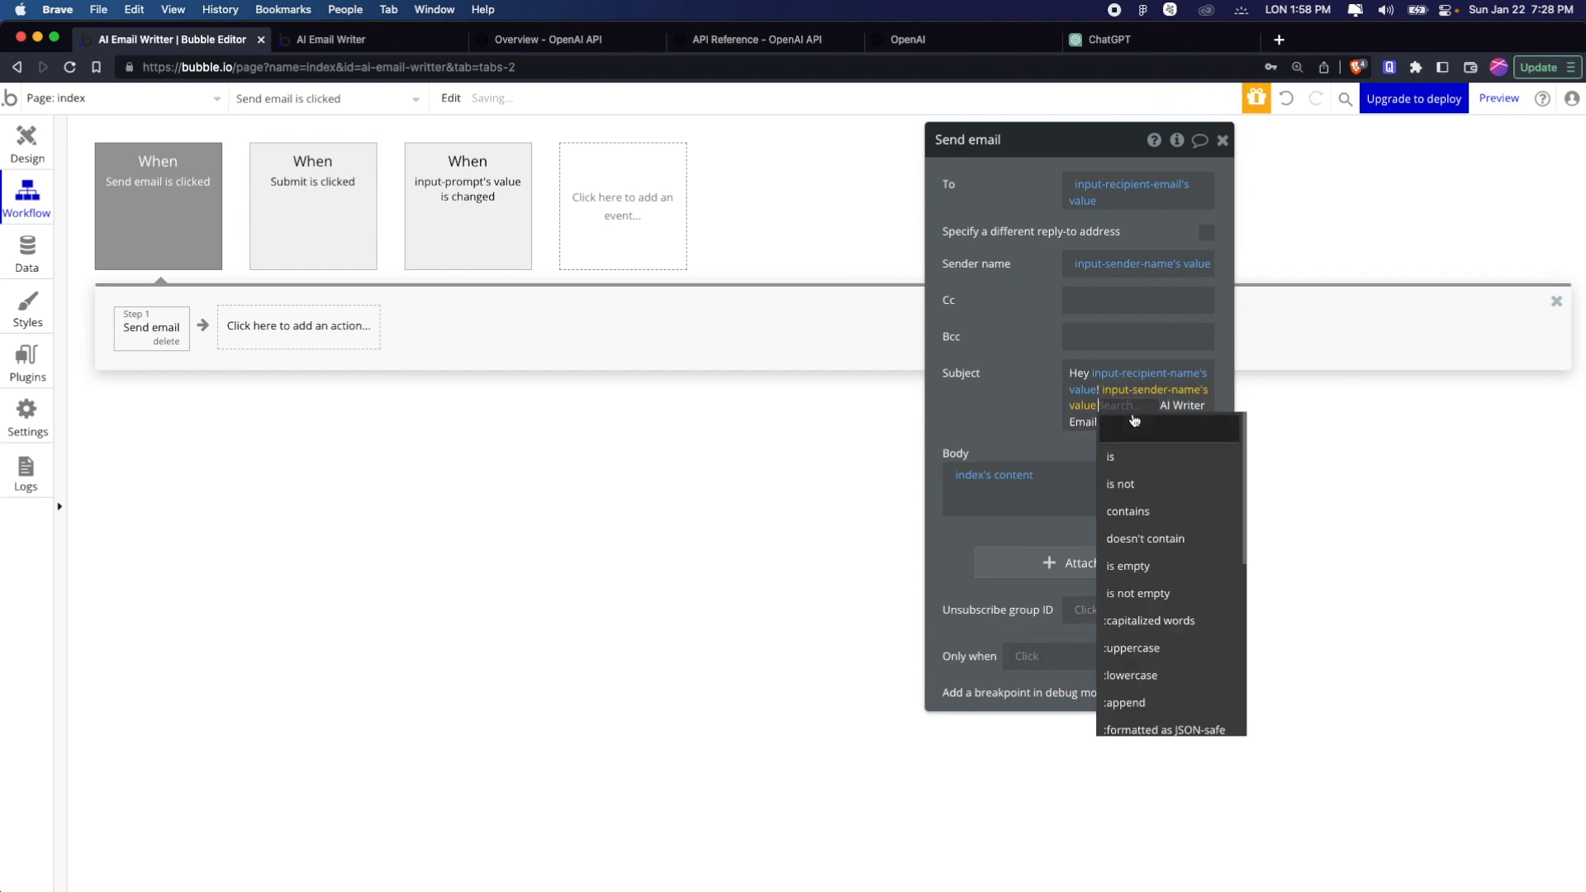
left_click(1041, 412)
Insert "created an" between the sender name value and "AI Writer Email" in the email subject
left_click(1123, 407)
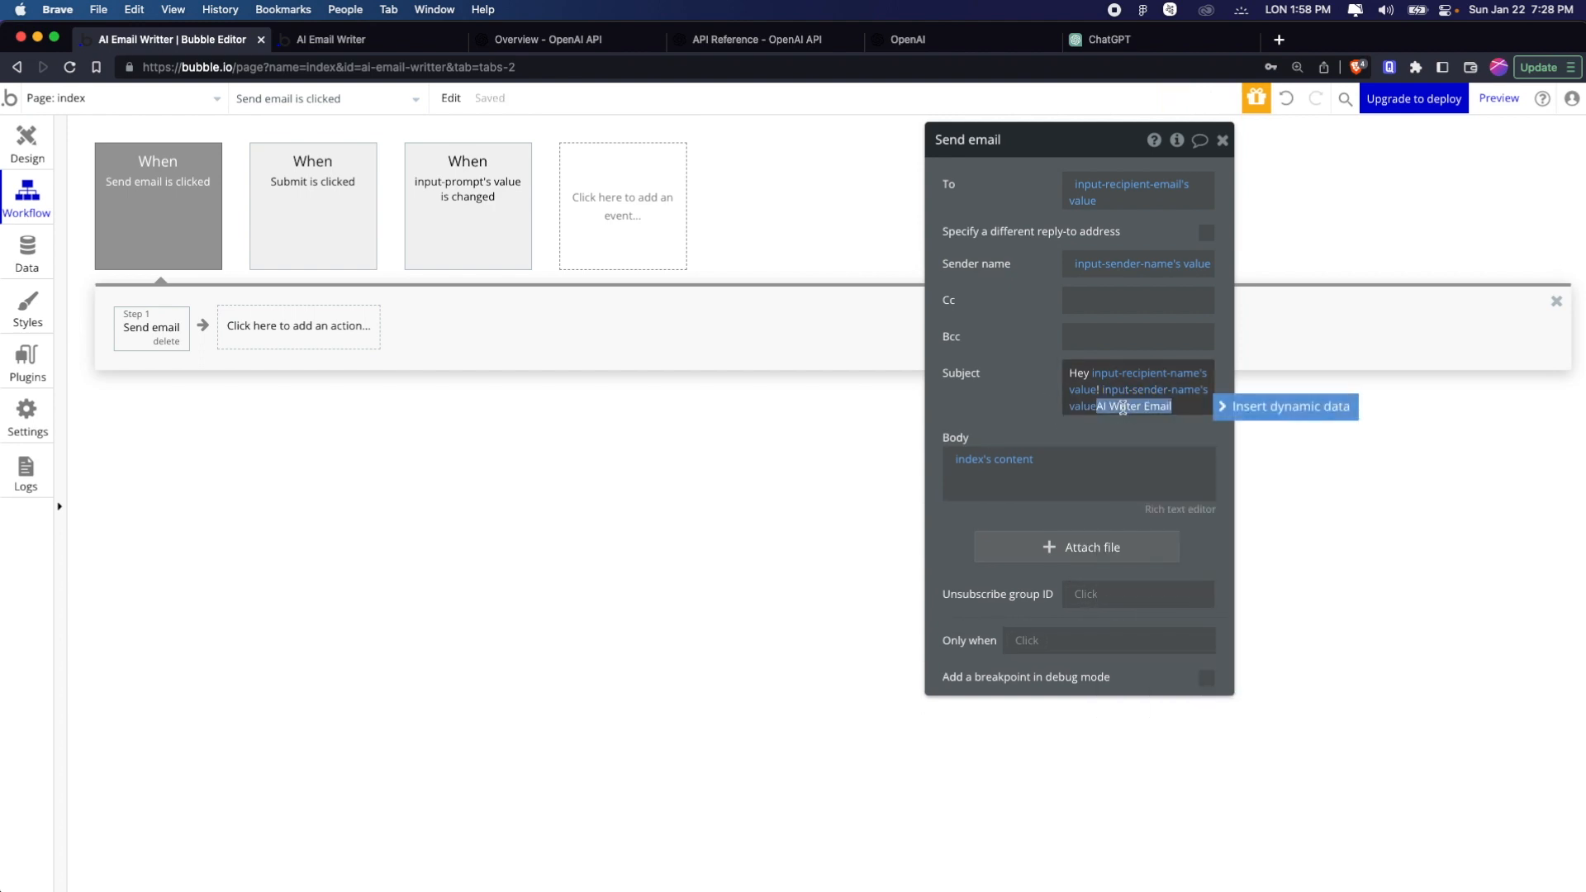
left_click(1097, 407)
type("crearte")
key("BackSpace")
key("BackSpace")
key("BackSpace")
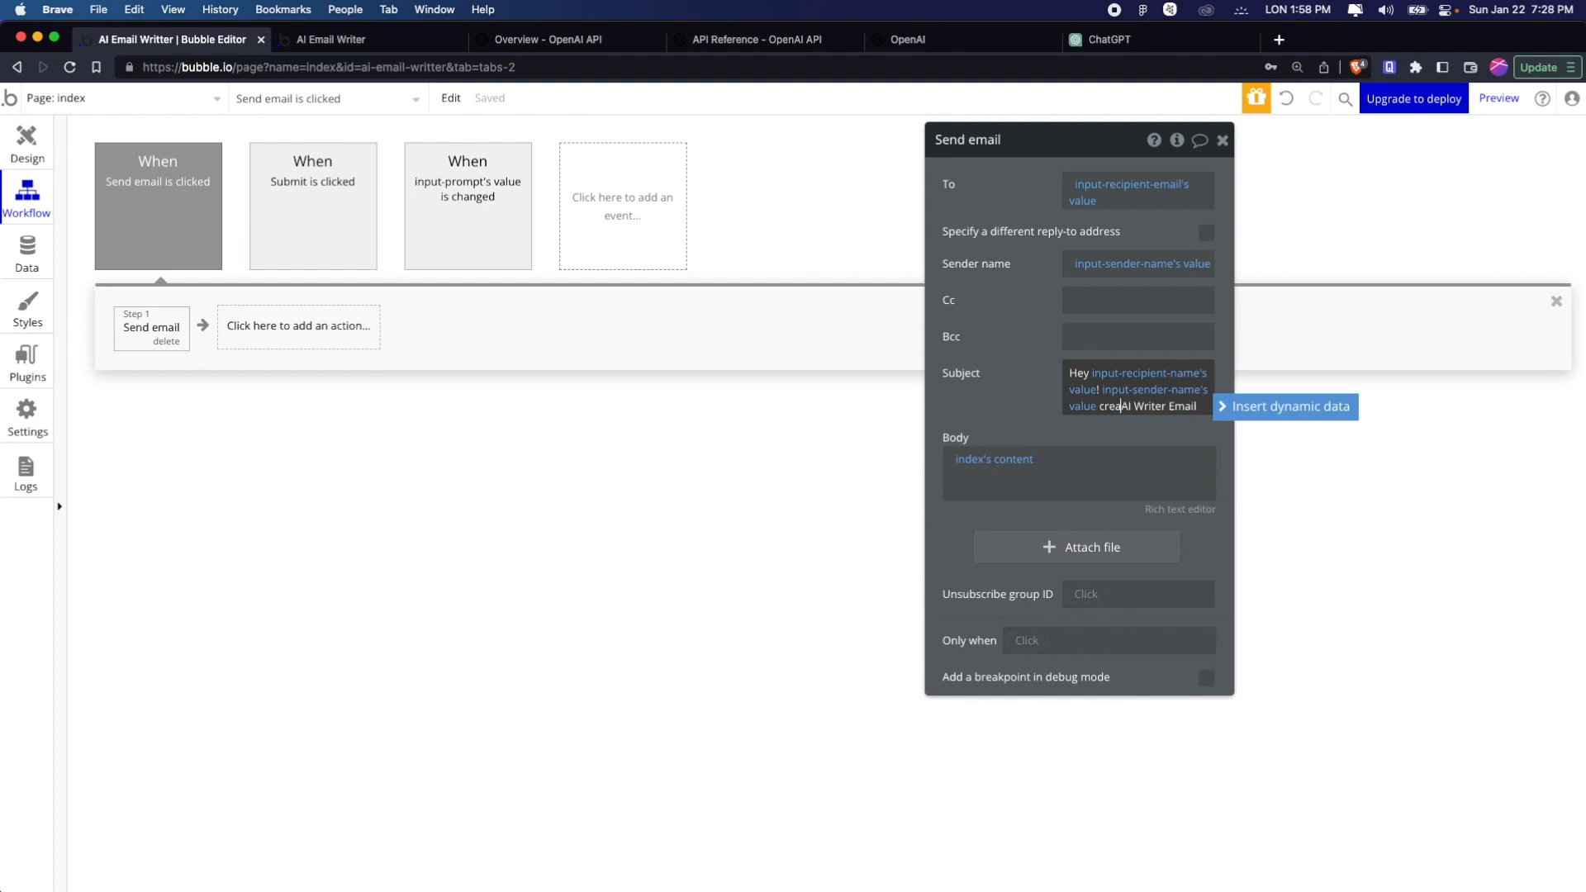
type("ted an")
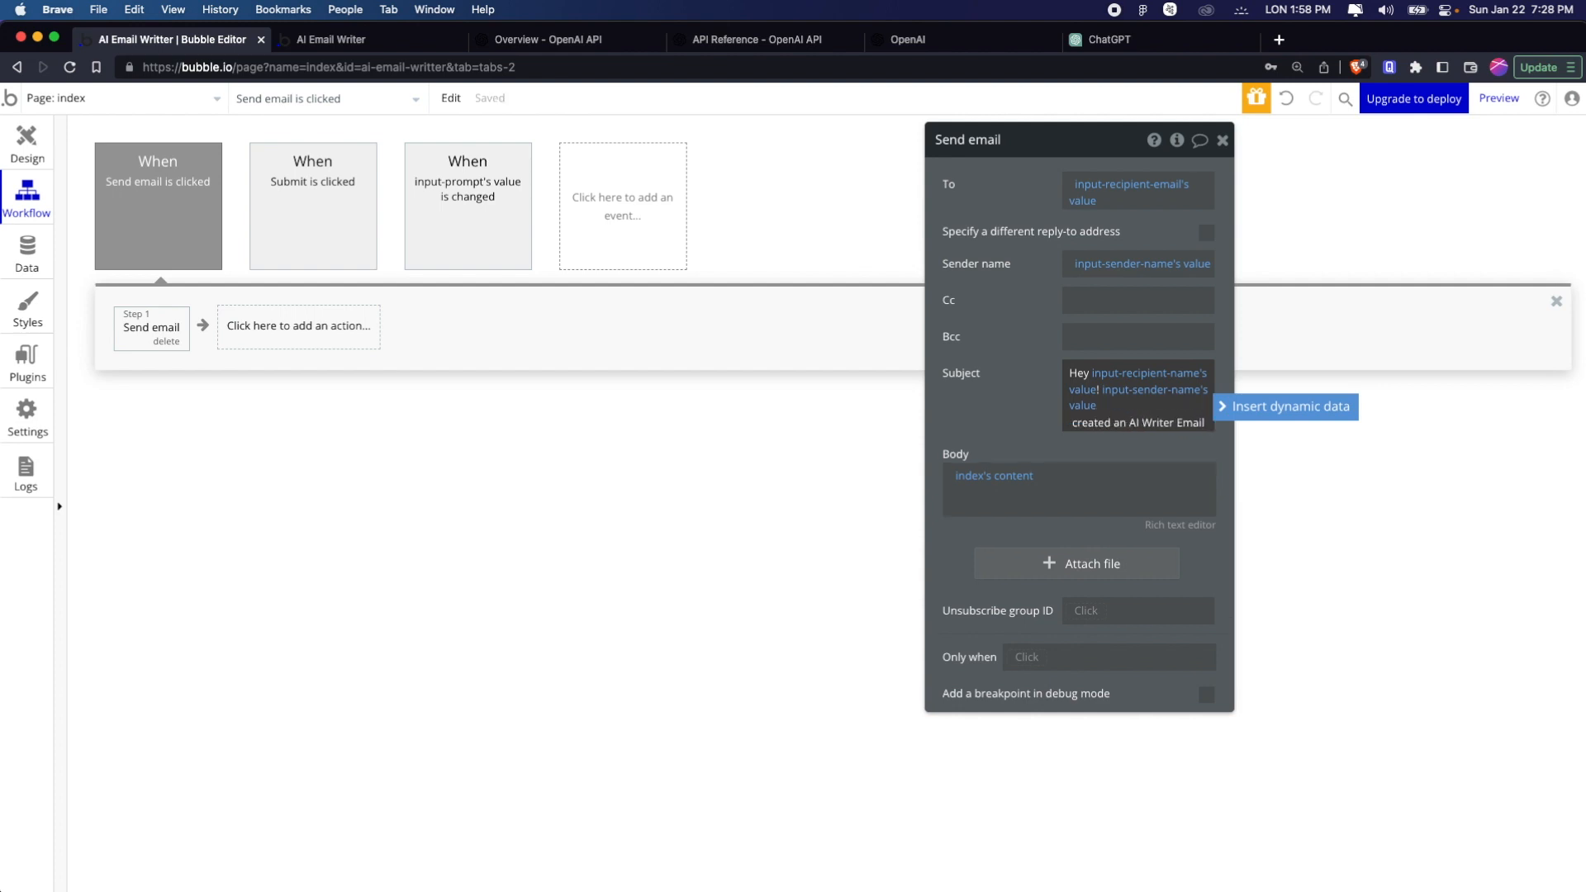
Change "Writer" to "Written" in the email subject and close the Send email properties
key("Right")
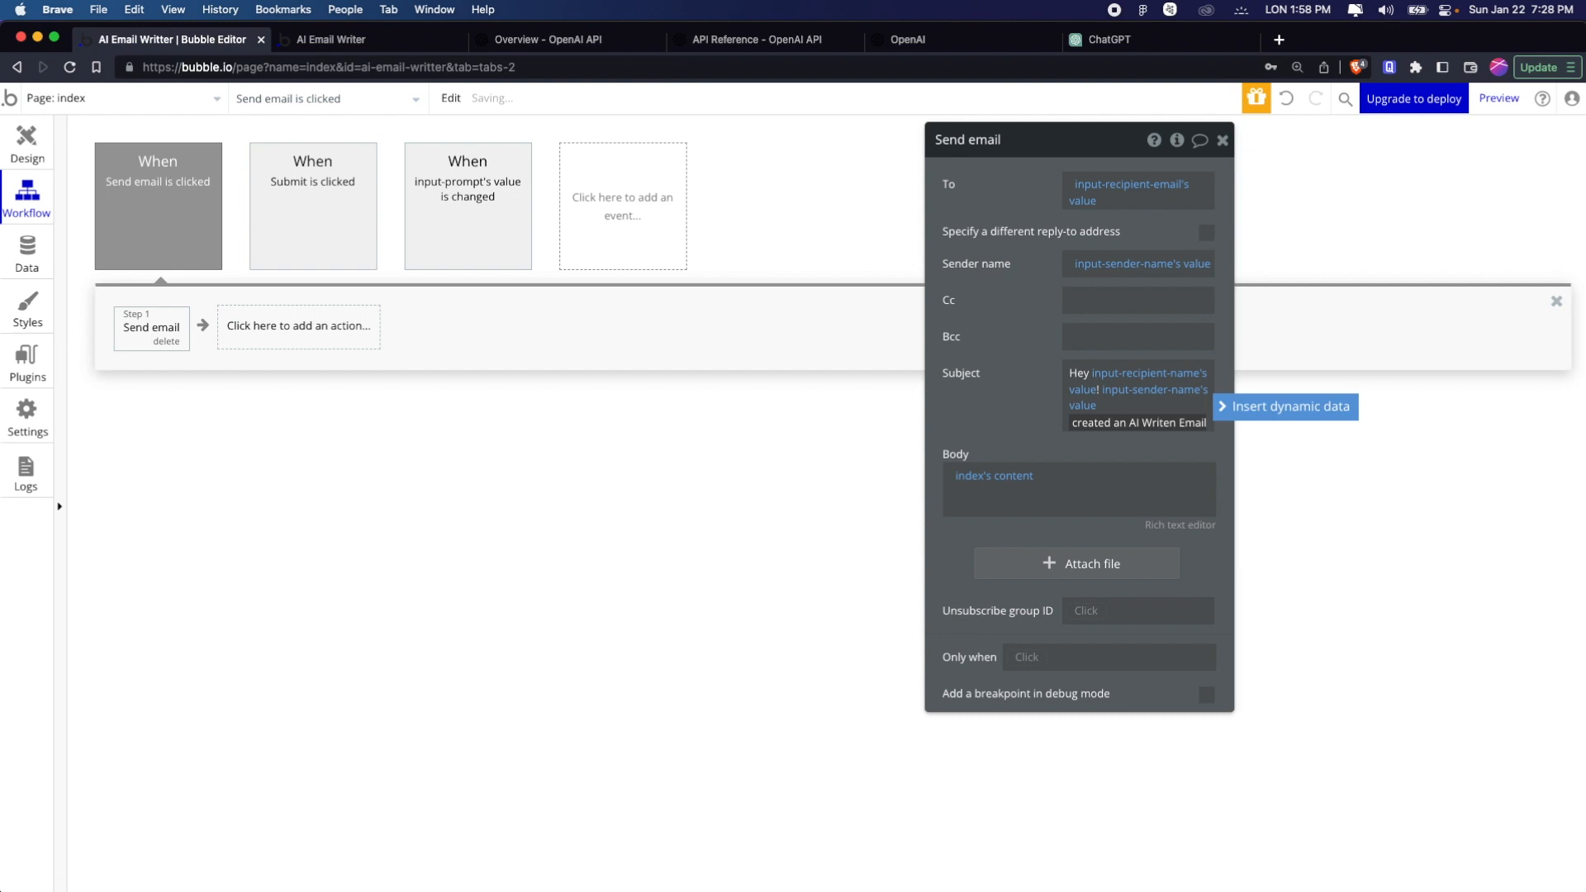
type("t")
left_click(1046, 420)
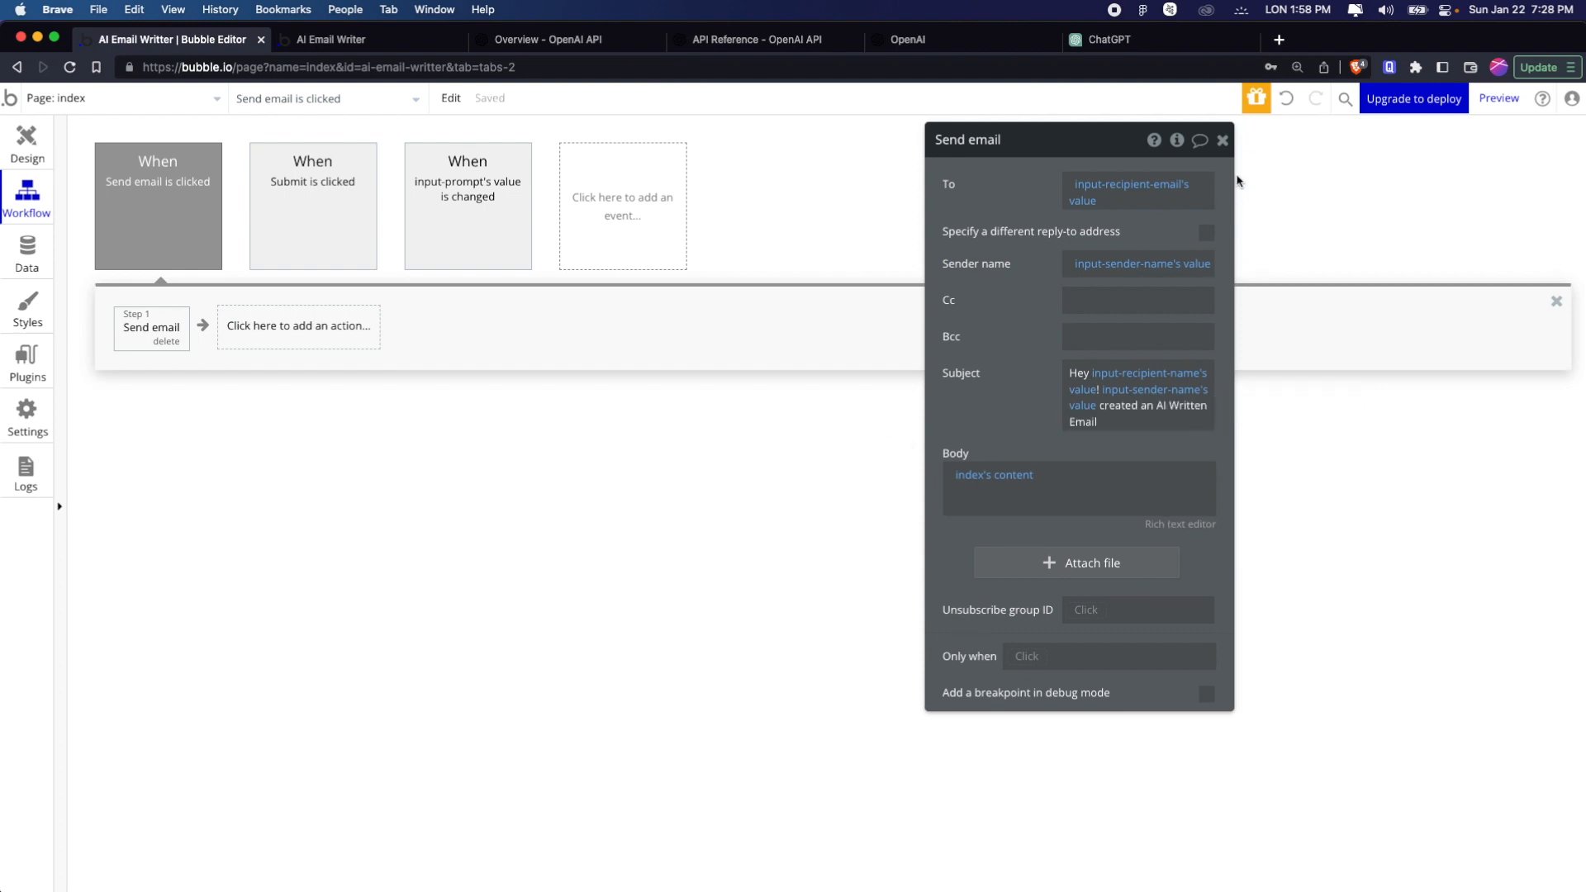
left_click(1222, 140)
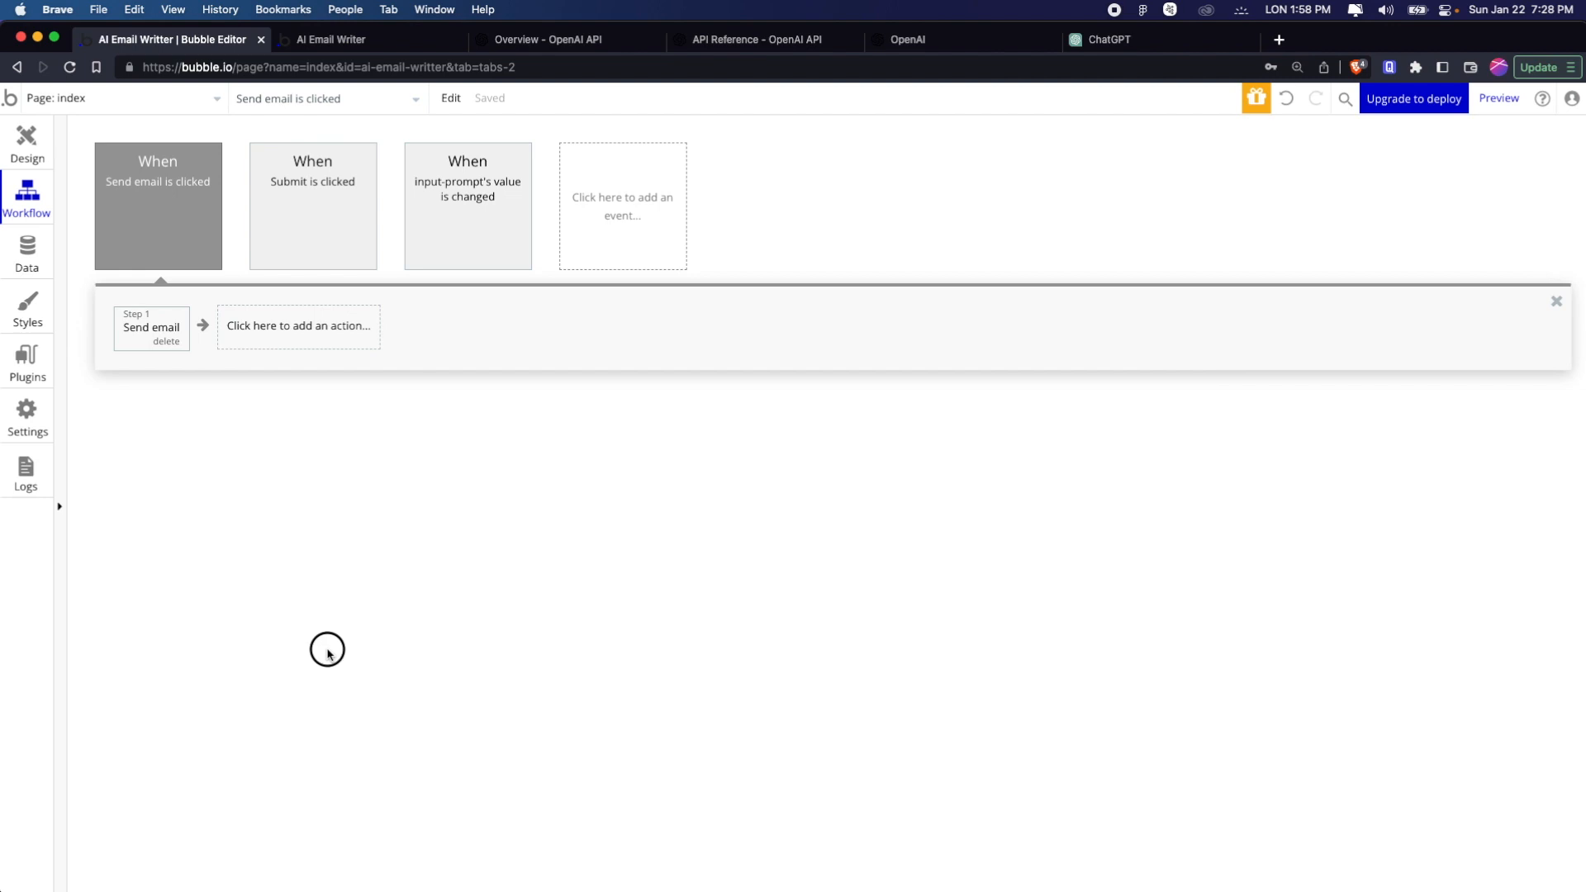
Open the Gmail inbox in a new browser tab, then return to the refreshed AI Email Writer preview
left_click(385, 37)
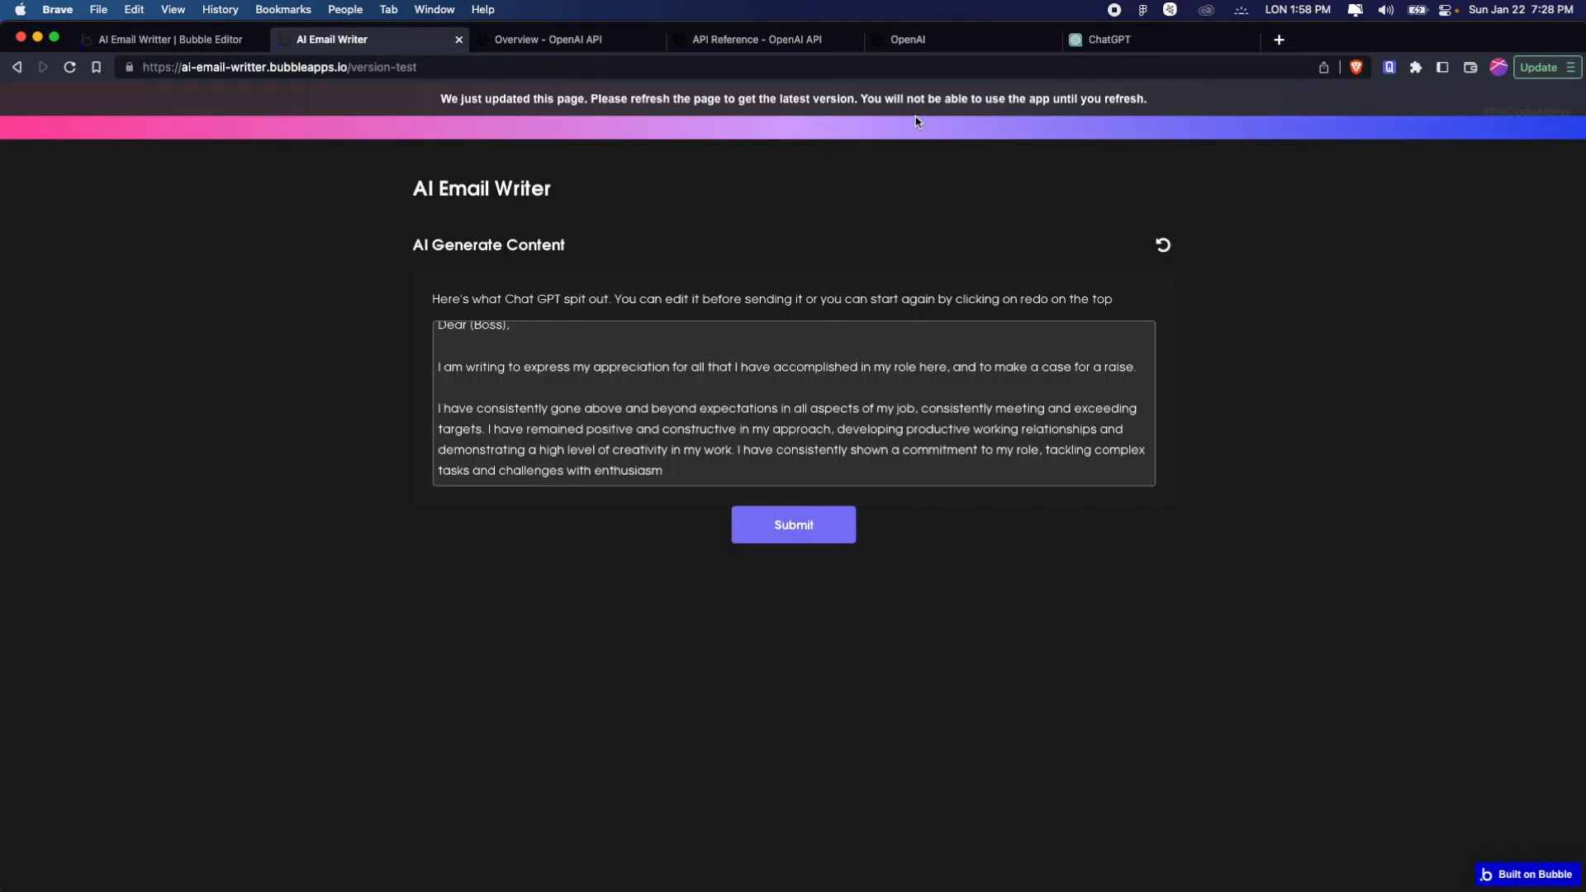
key("cmd+t")
type("mail")
key("Return")
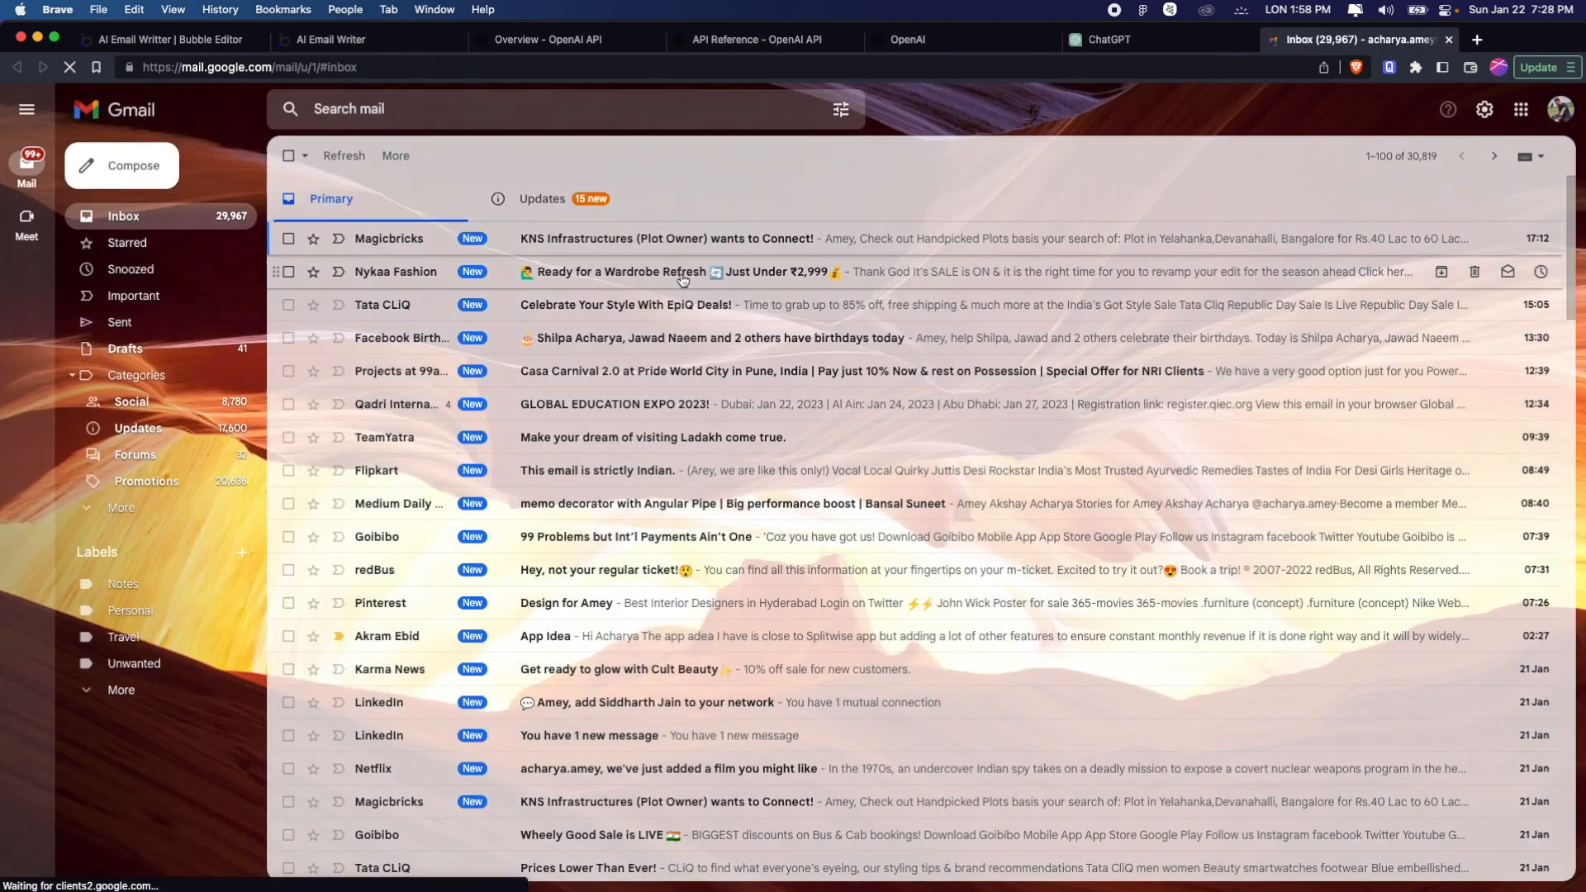
left_click(330, 39)
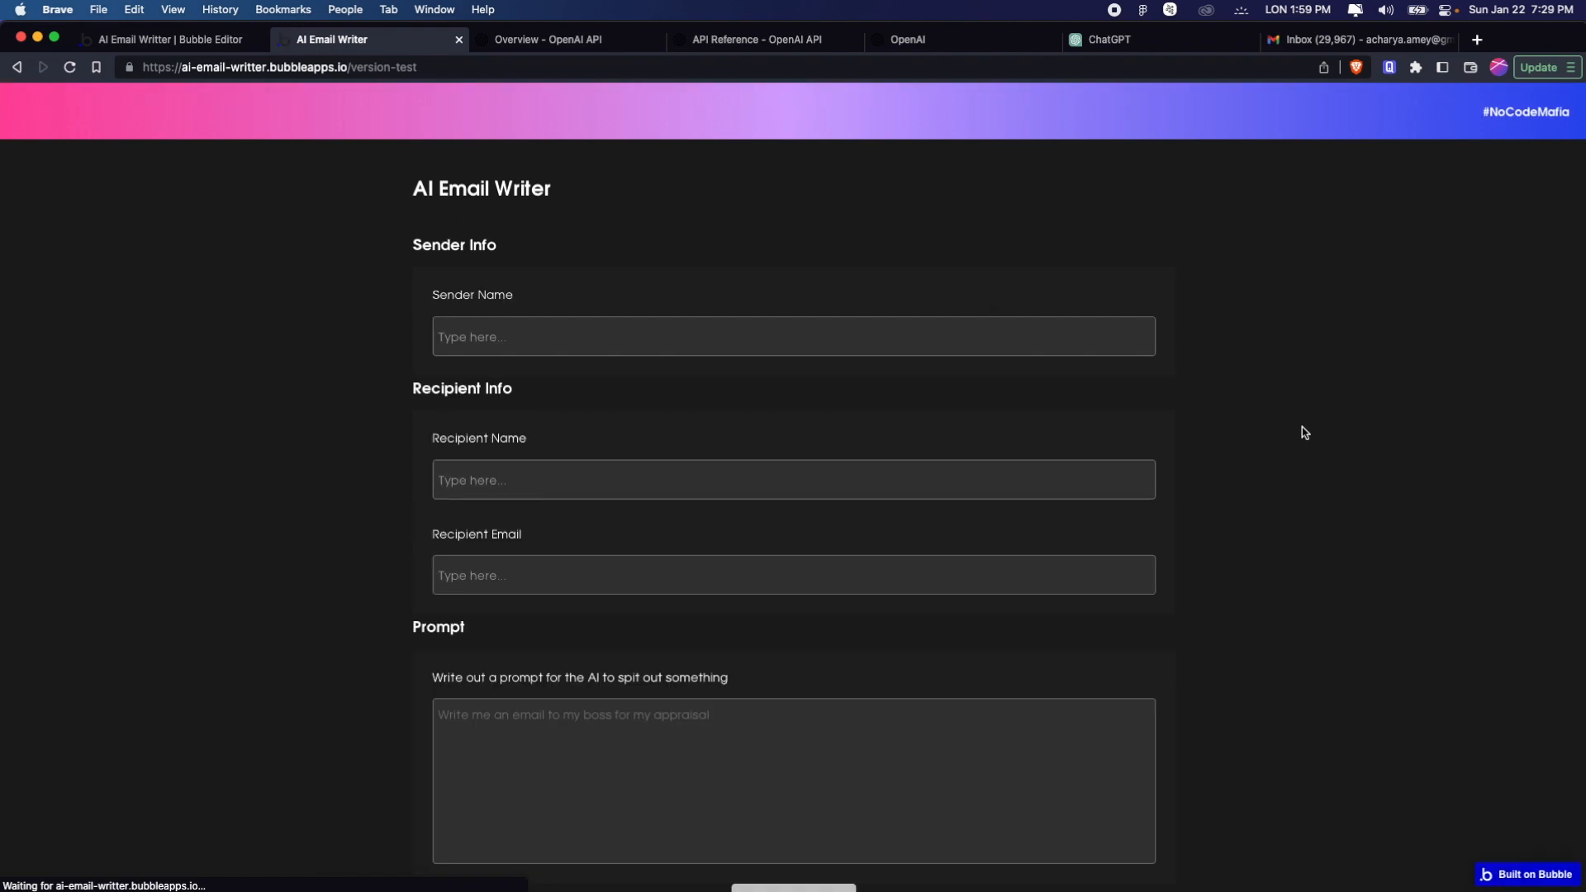
Enter "No Code Mafia" as the sender name in the preview form
left_click(731, 334)
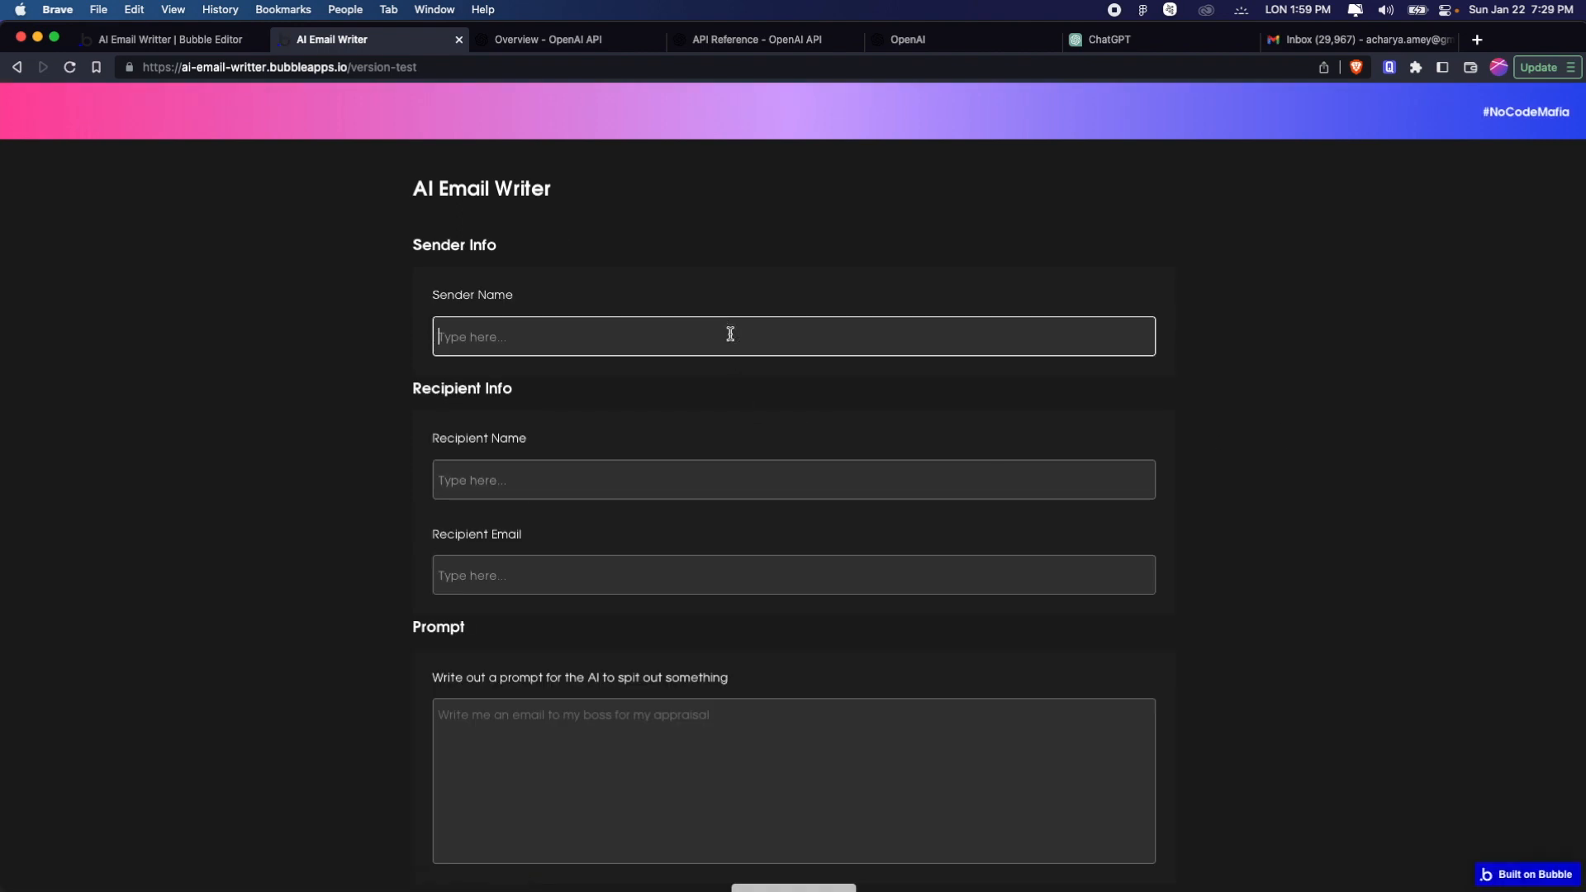
type("No COde")
key("BackSpace")
key("BackSpace")
key("BackSpace")
key("BackSpace")
type("ode Mafia")
Fill in the recipient's name and e-mail address in the Recipient Info section
left_click(694, 482)
type("Amey")
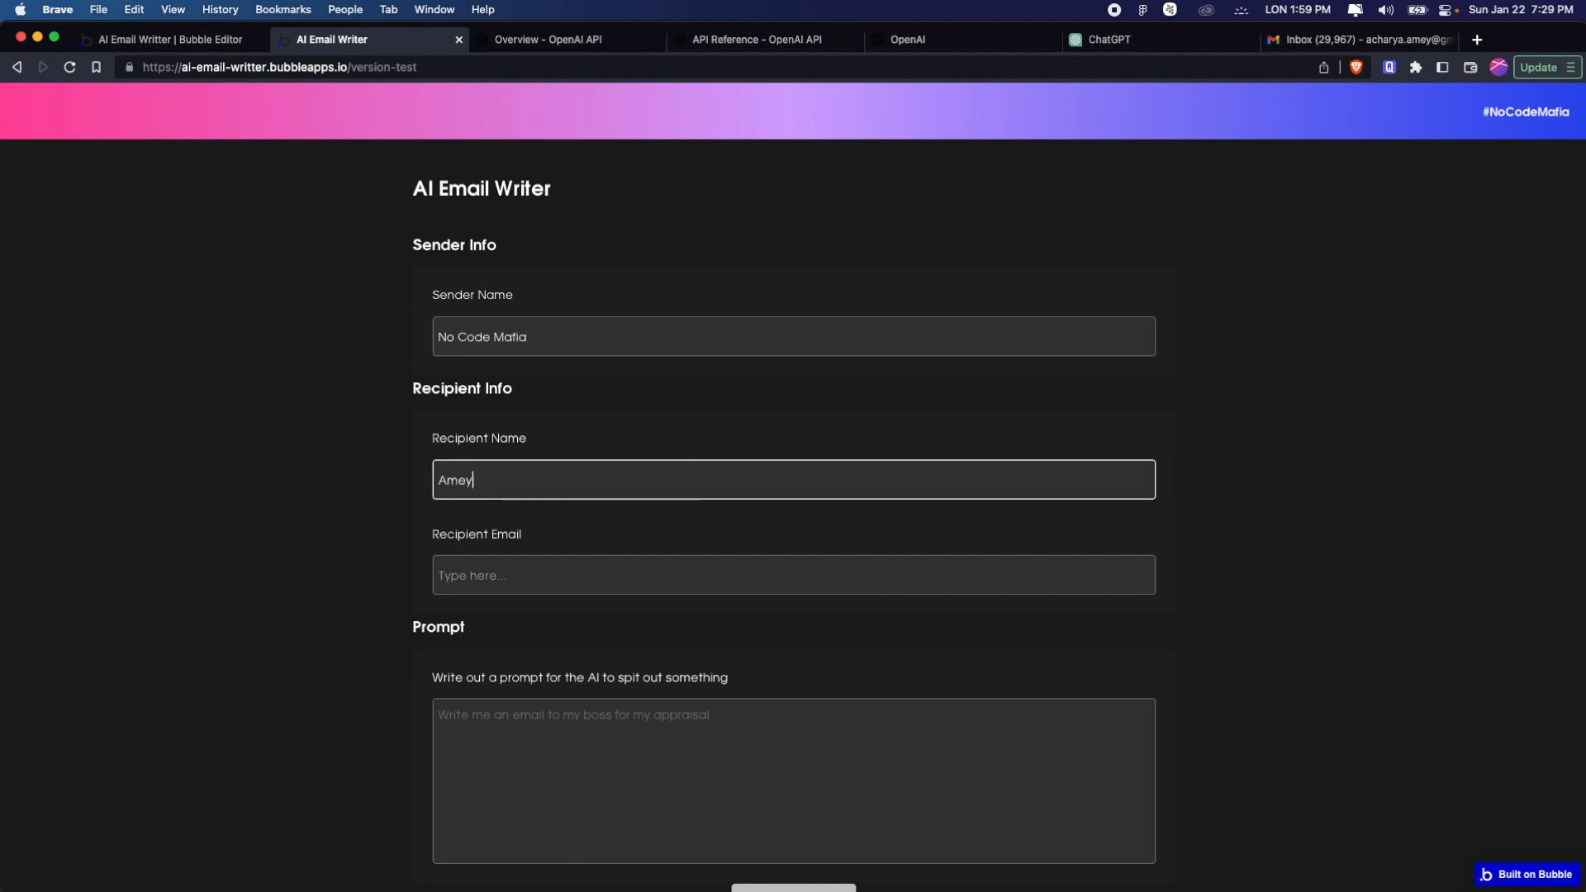
left_click(682, 561)
key("super+v")
Submit a prompt for an email telling the recipient that washing dishes is very important and he missed his turn this week
scroll(682, 570, "down", 5)
left_click(597, 385)
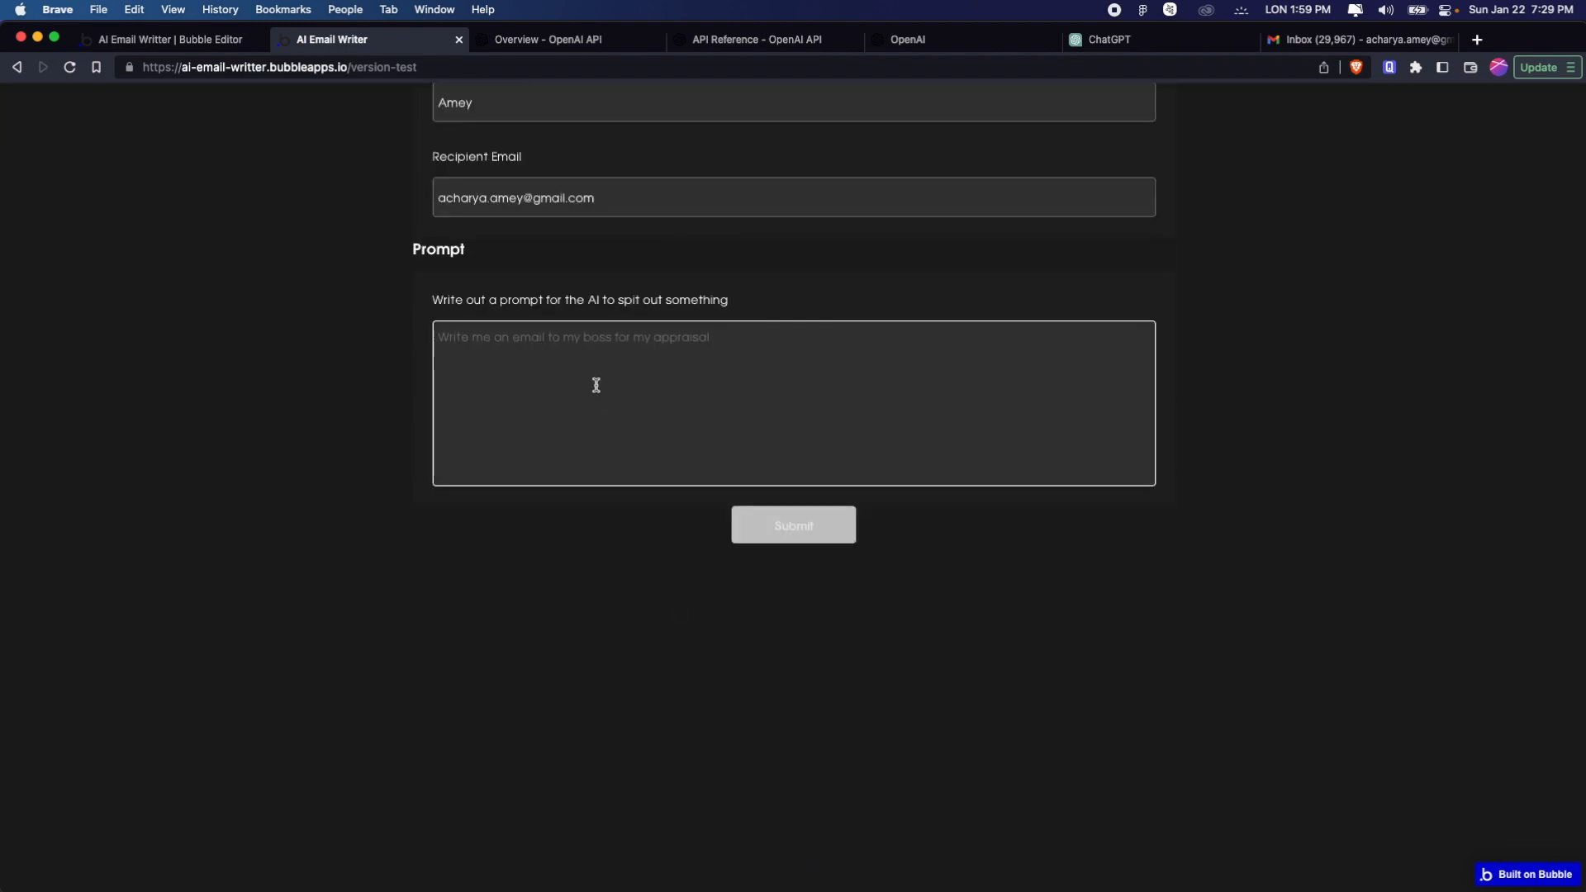
type("Write Amey an email")
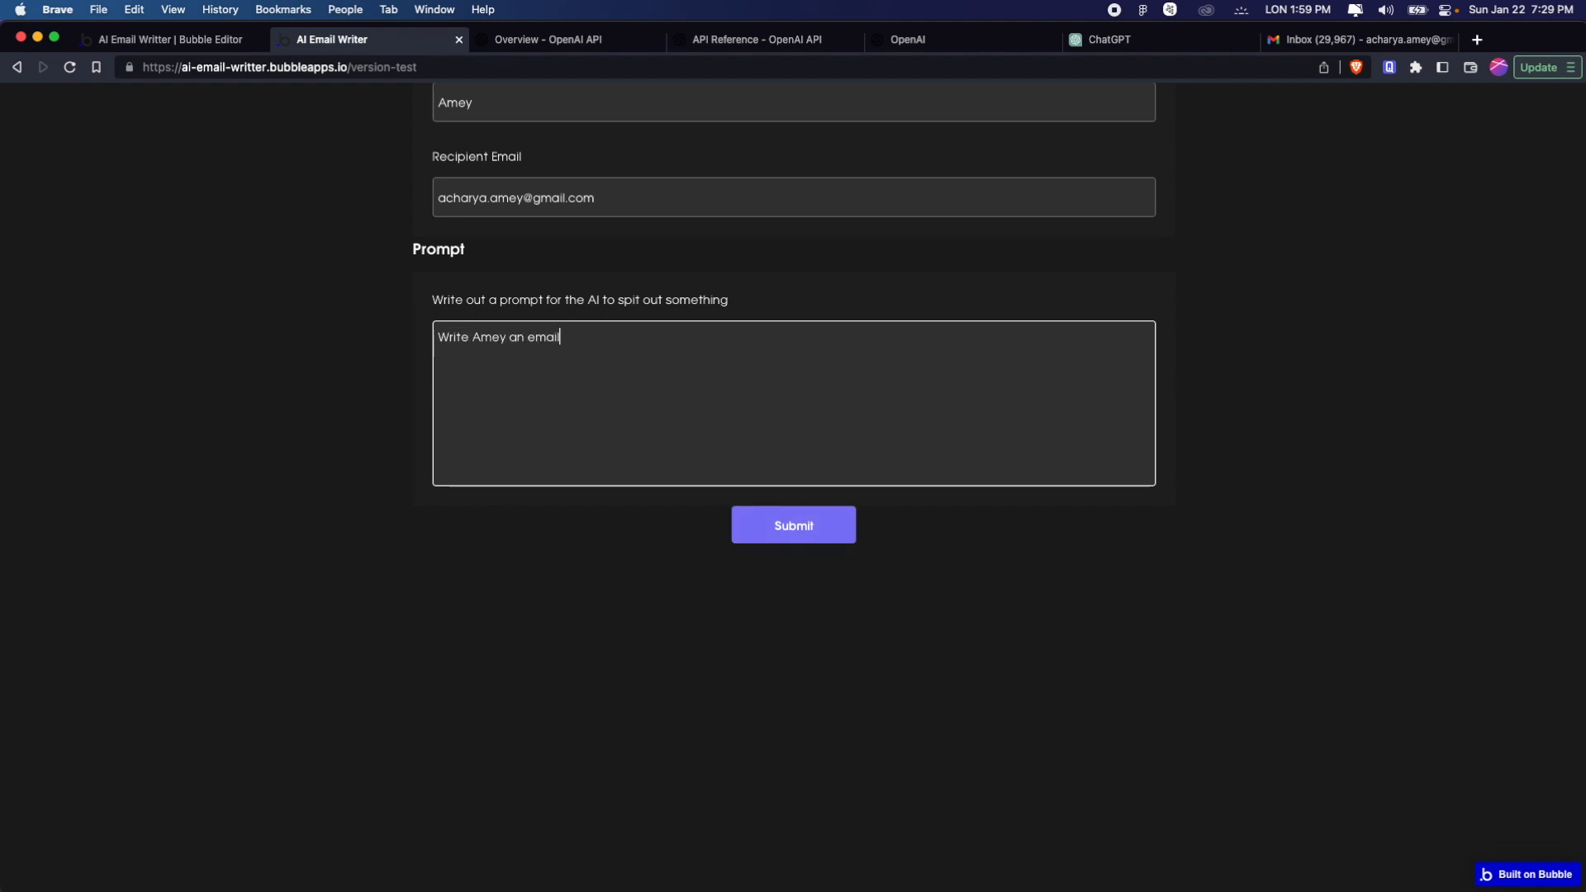
type(" to tell him that washing dishes ")
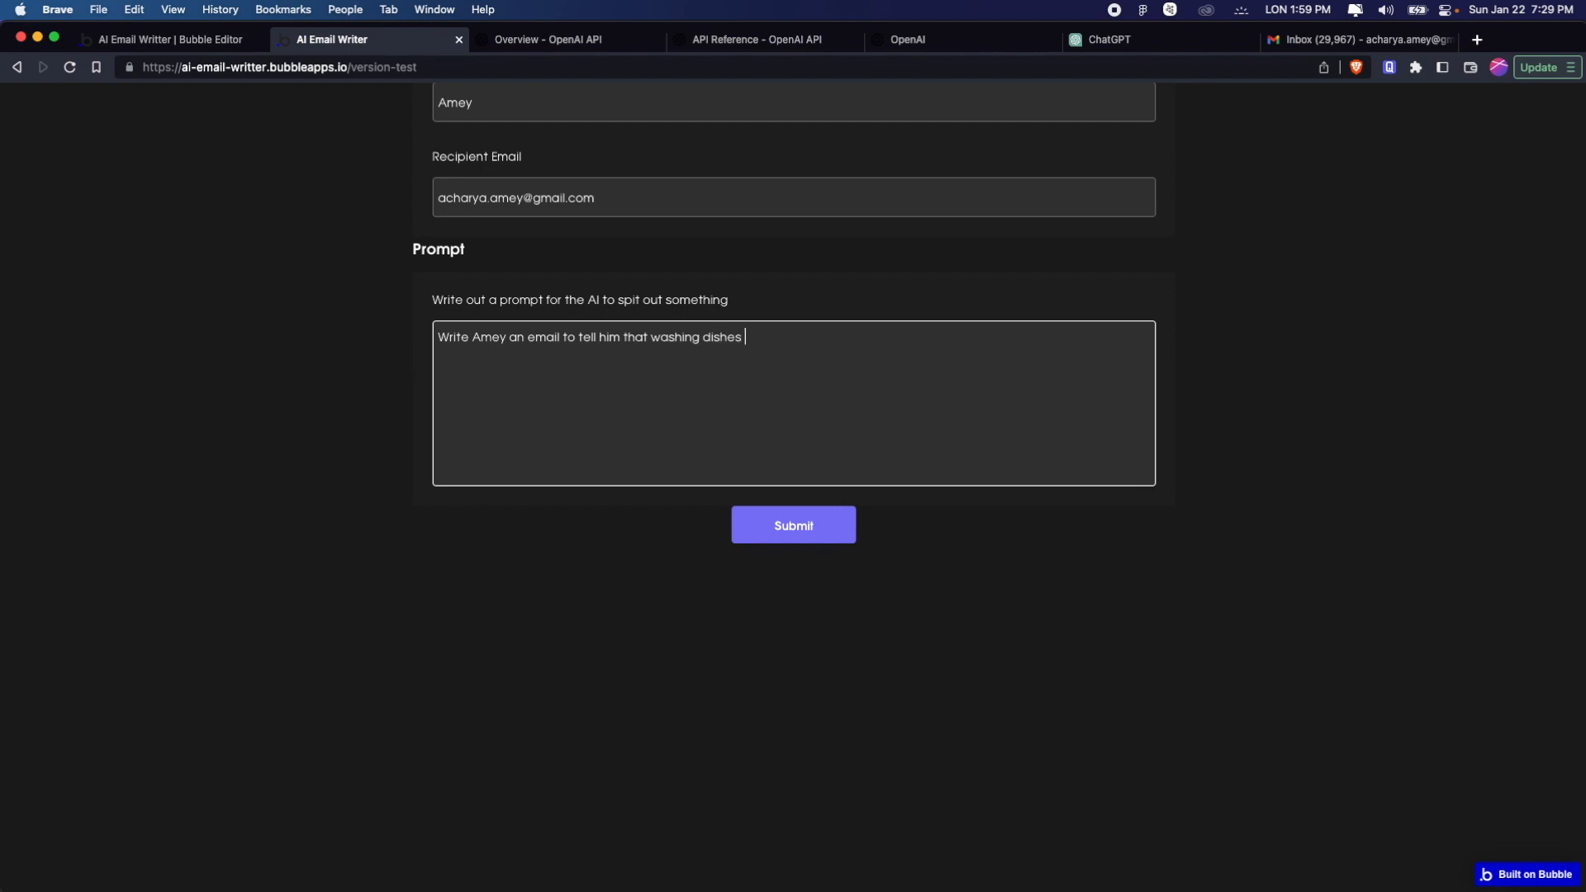
type("is very important and he missed his turn this week")
left_click(776, 537)
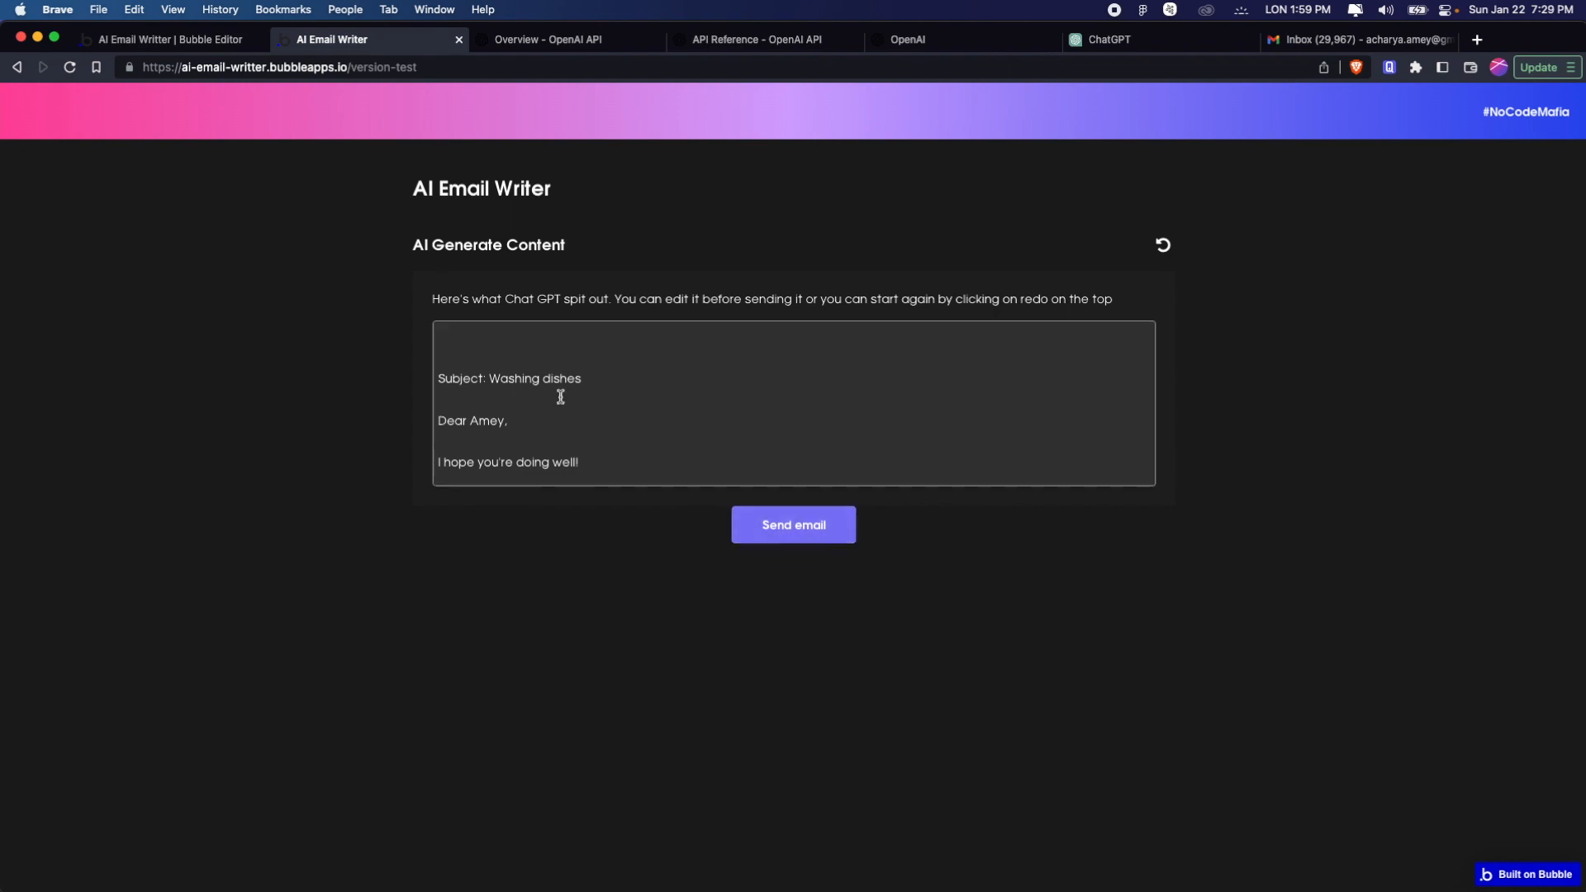
Delete the "Subject: Washing dishes" line and the blank lines above the greeting in the generated text
left_click_drag(626, 393, 382, 357)
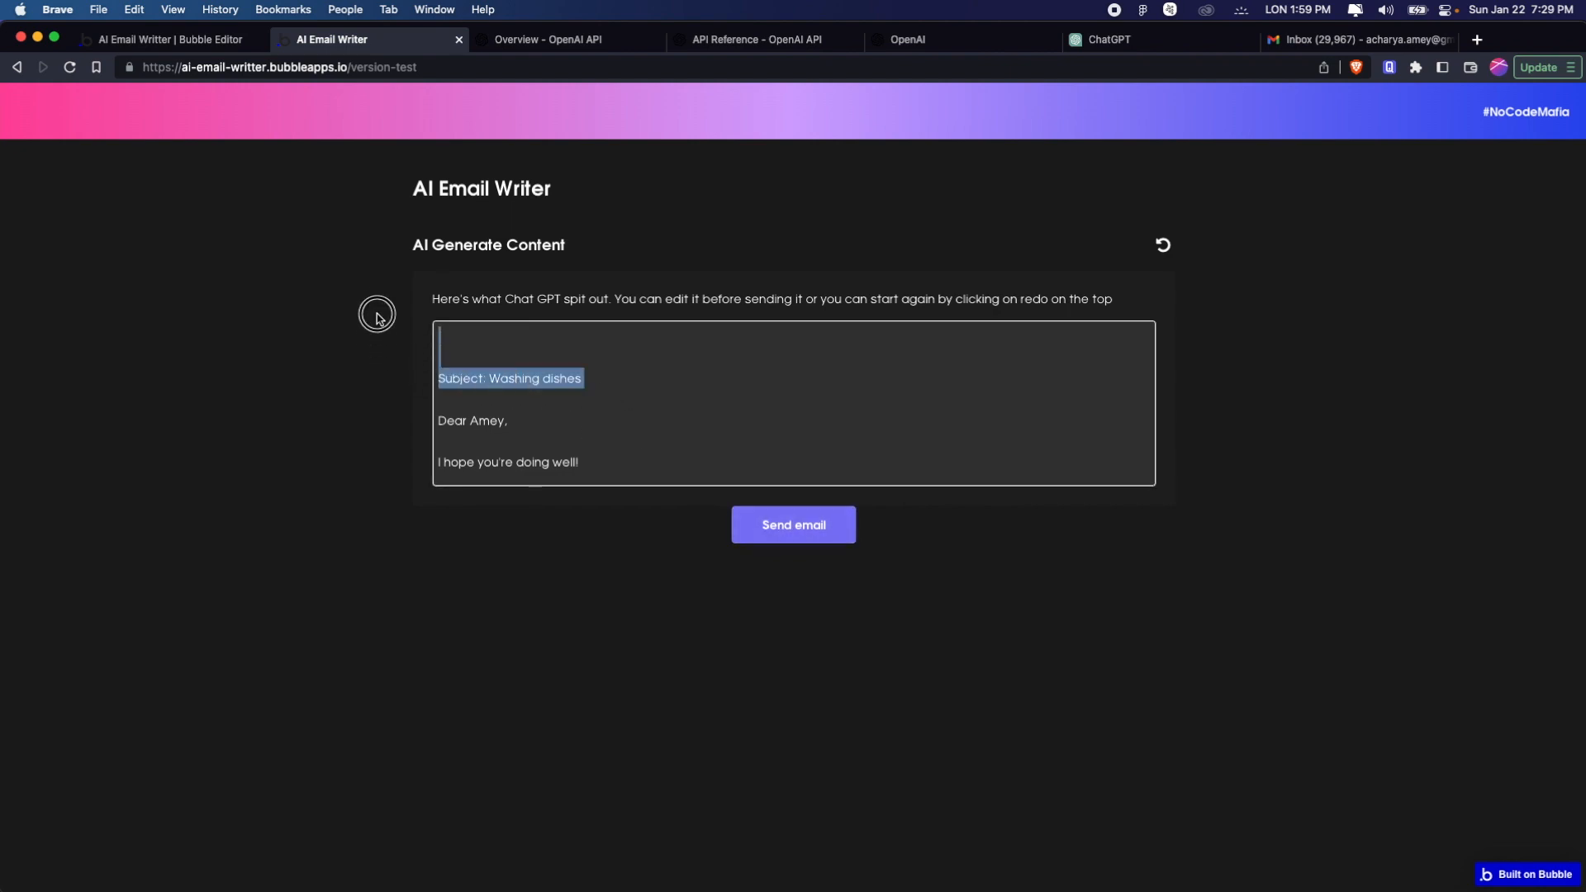
key("BackSpace")
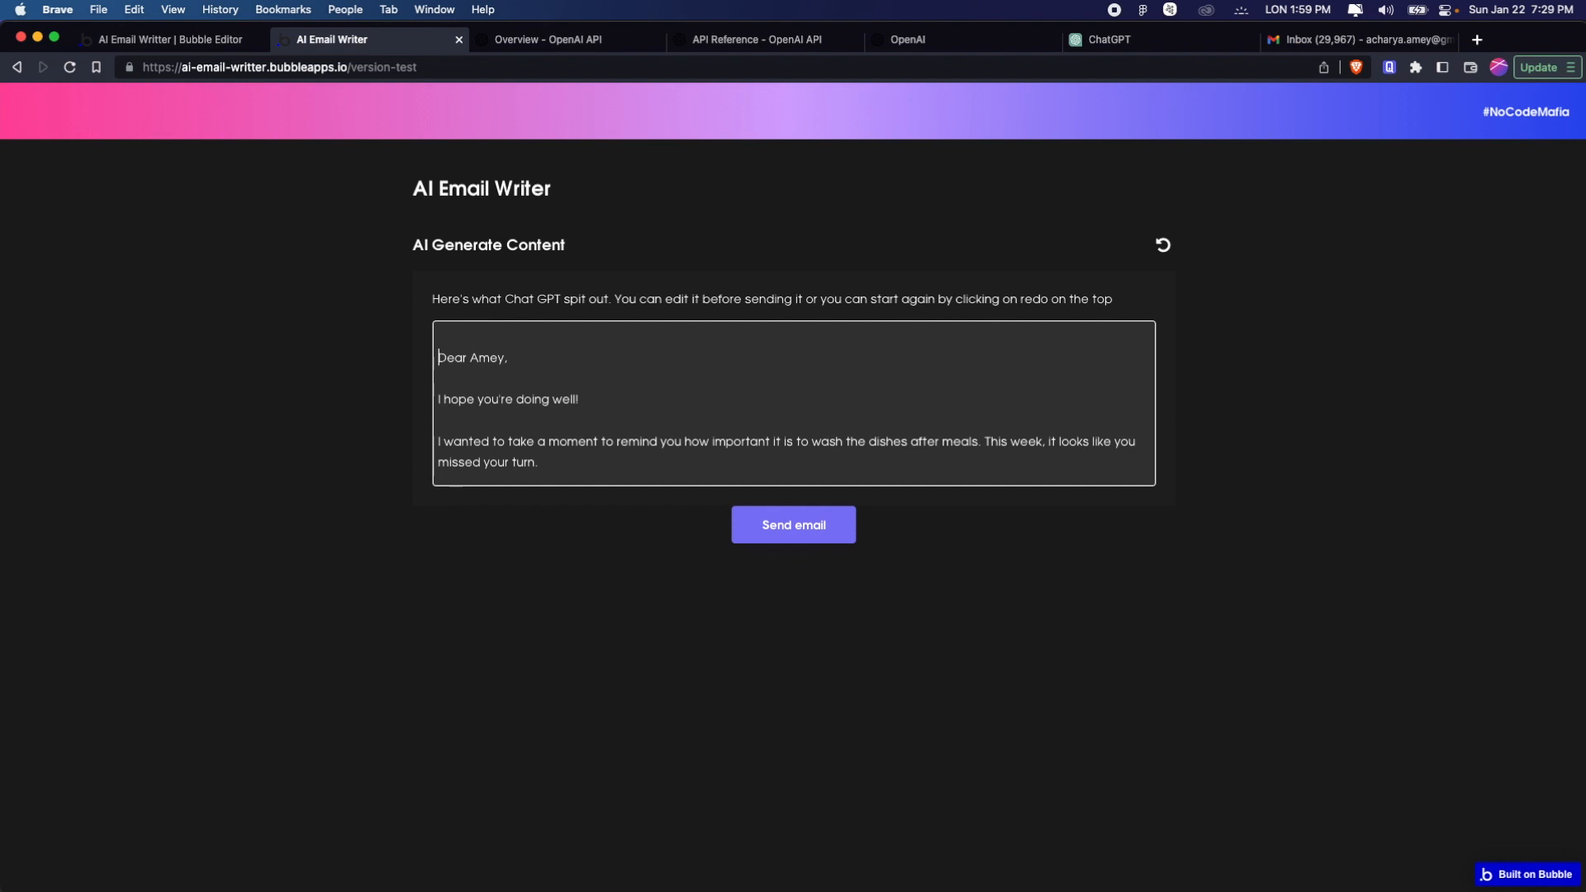
key("BackSpace")
End the generated text after "clean and tidy." and replace the unfinished clause with the sign-off "Regards," and "No Code Mafia"
scroll(475, 388, "down", 2)
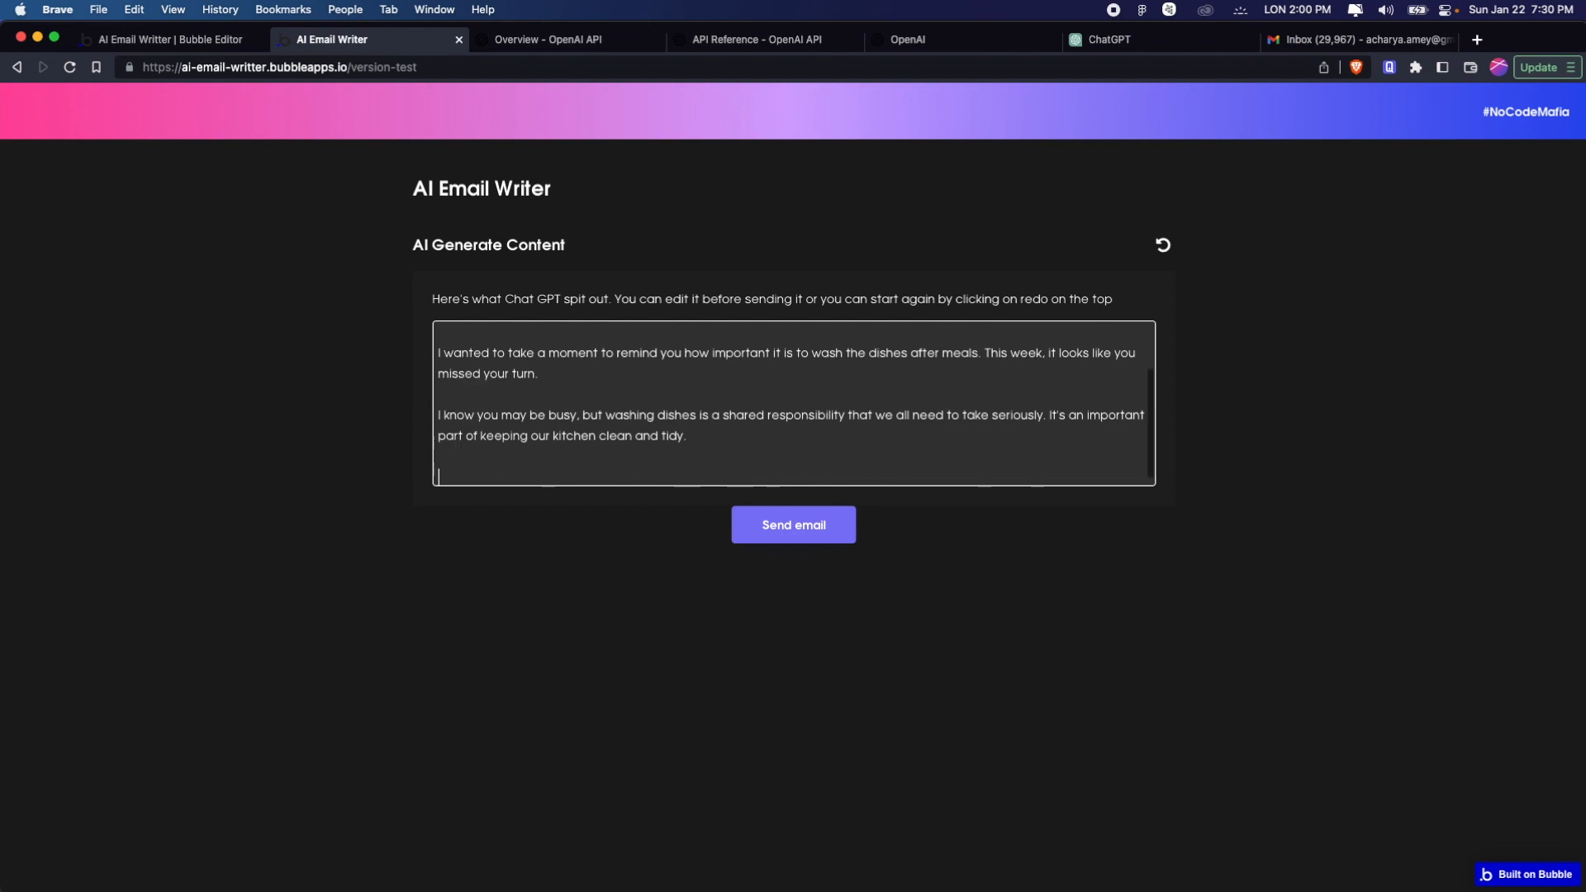
type("Regards")
key("BackSpace")
type("ds")
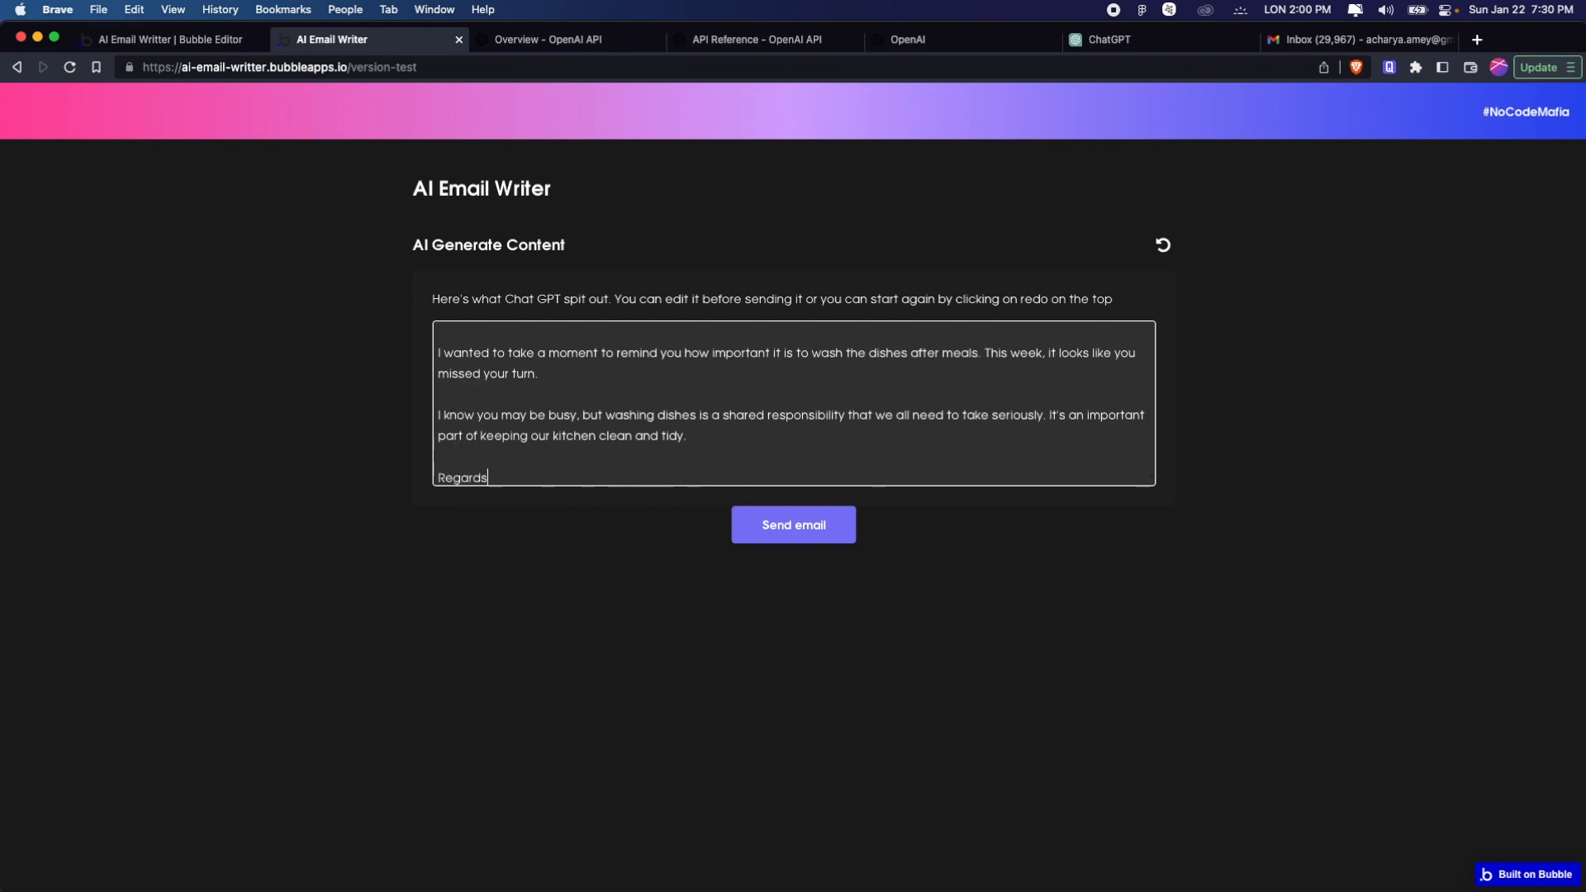
type(",")
key("Return")
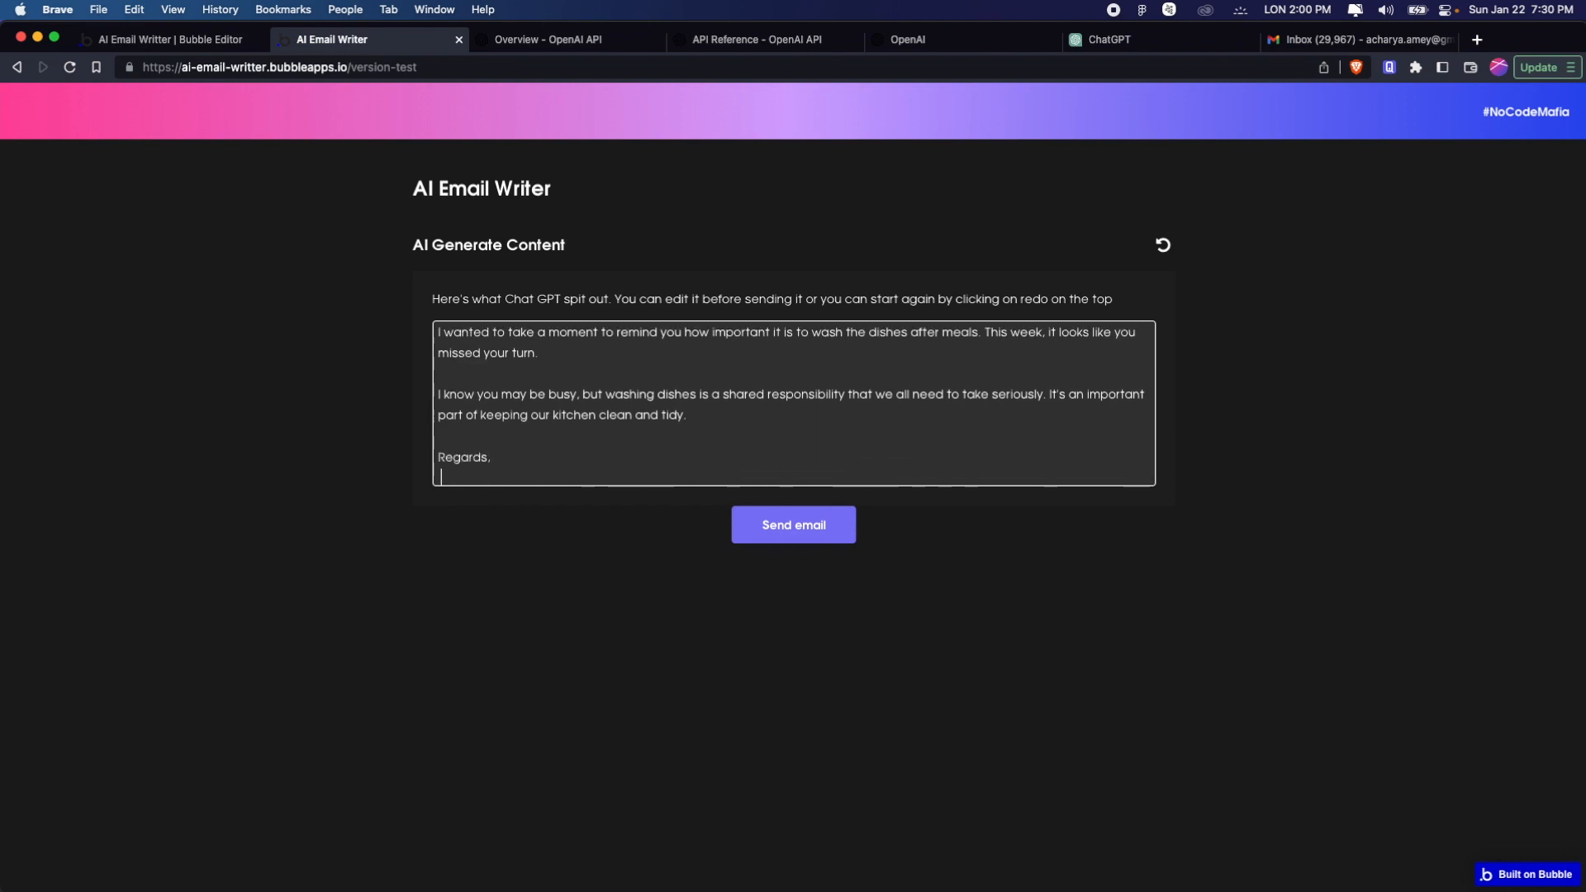
key("Return")
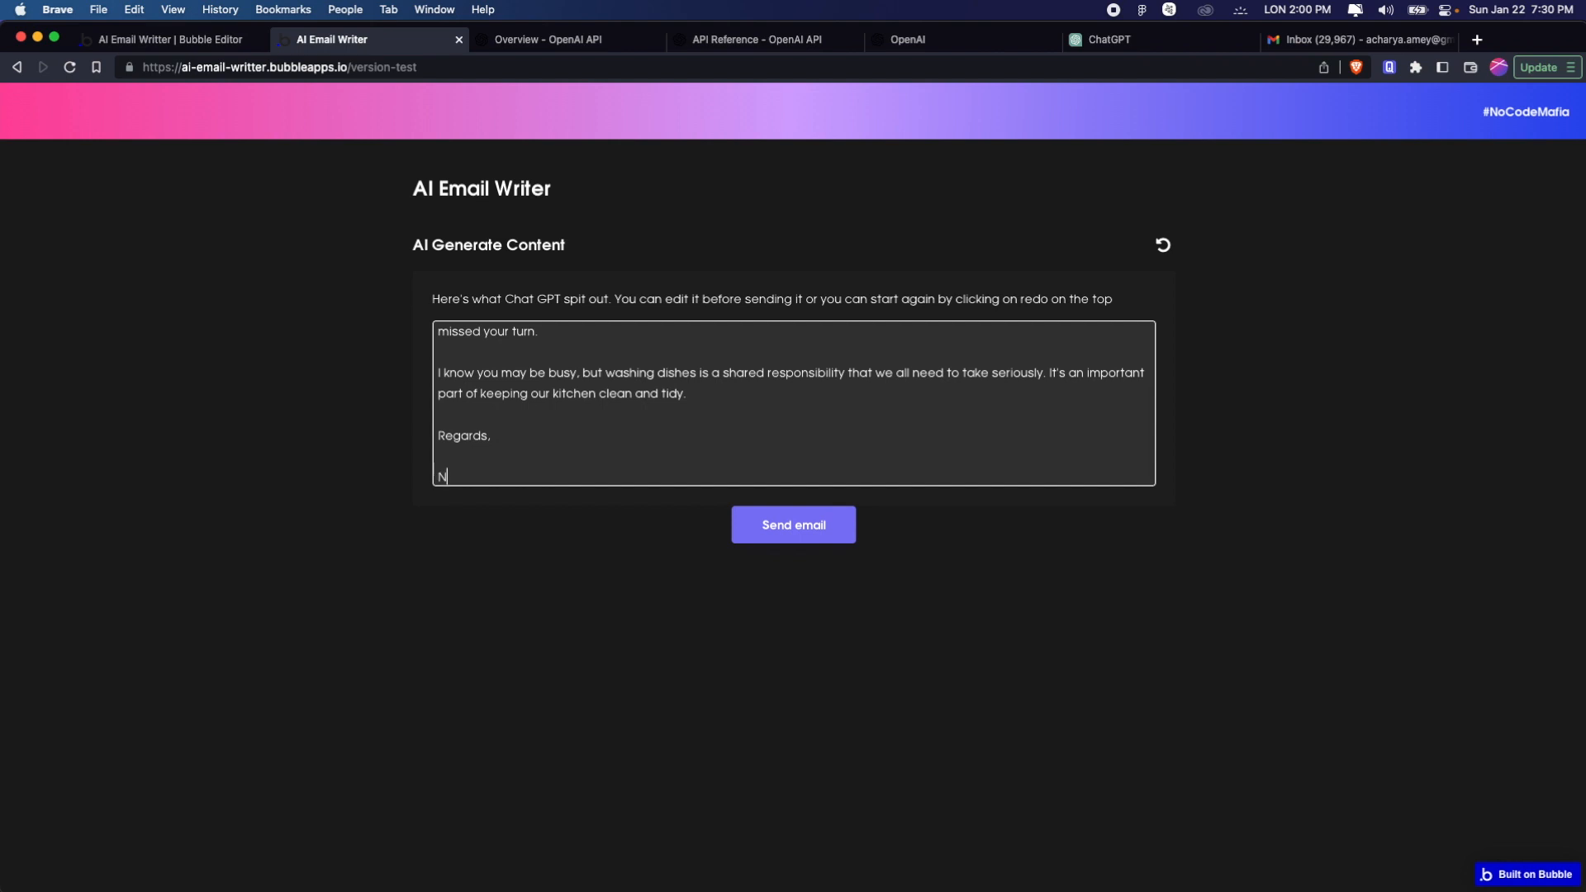
type("No Code Mafia")
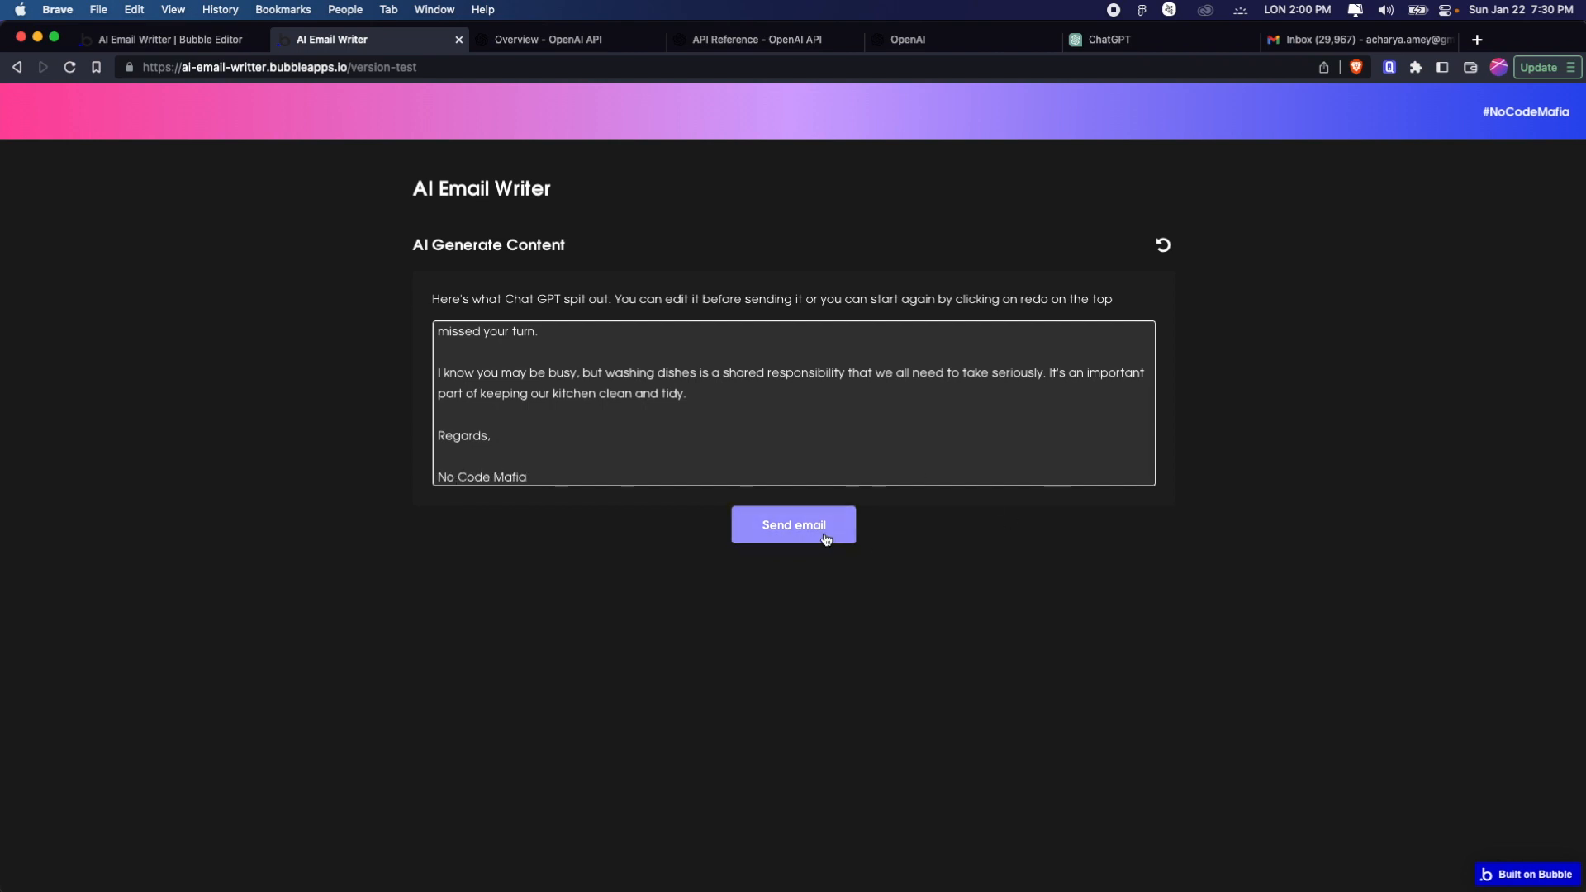
Send the edited email, switch to Gmail and open the received message to examine its subject line
left_click(824, 537)
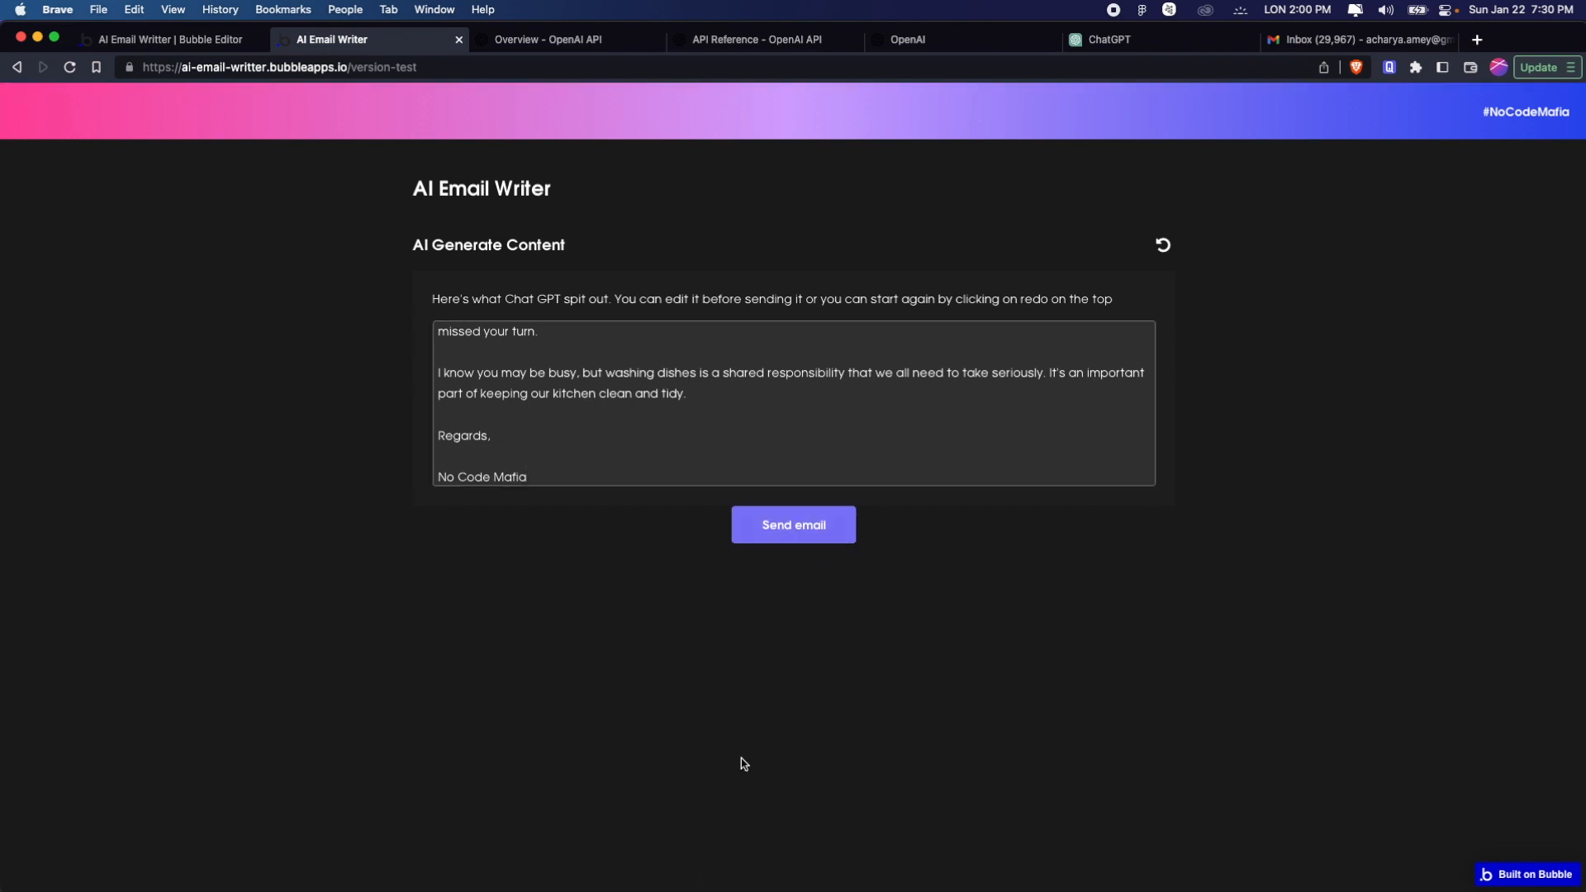
left_click(1425, 40)
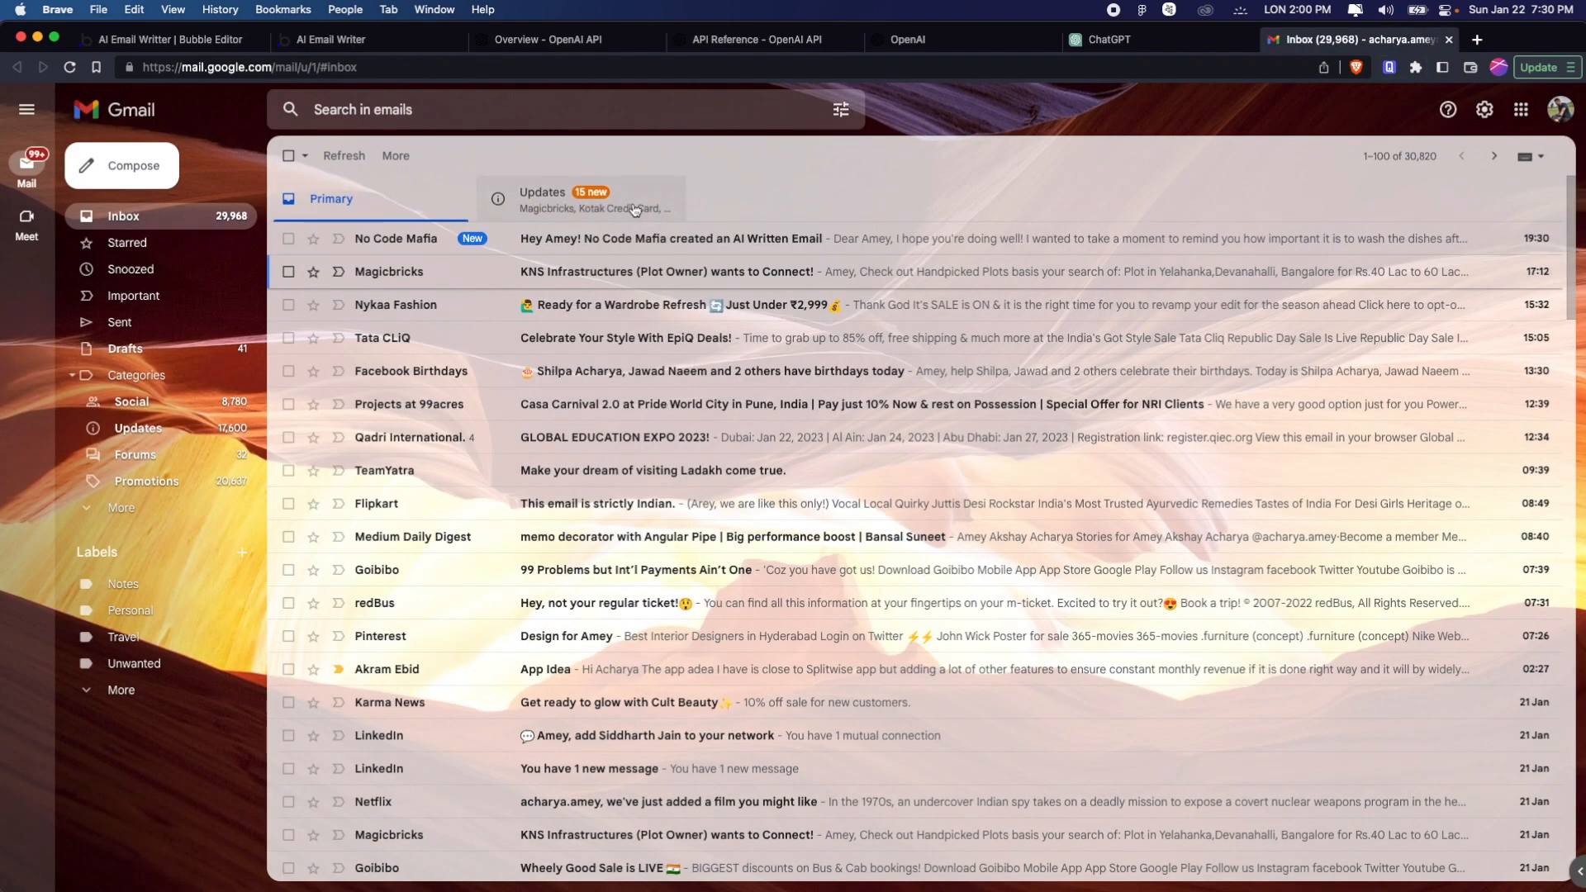
left_click(417, 243)
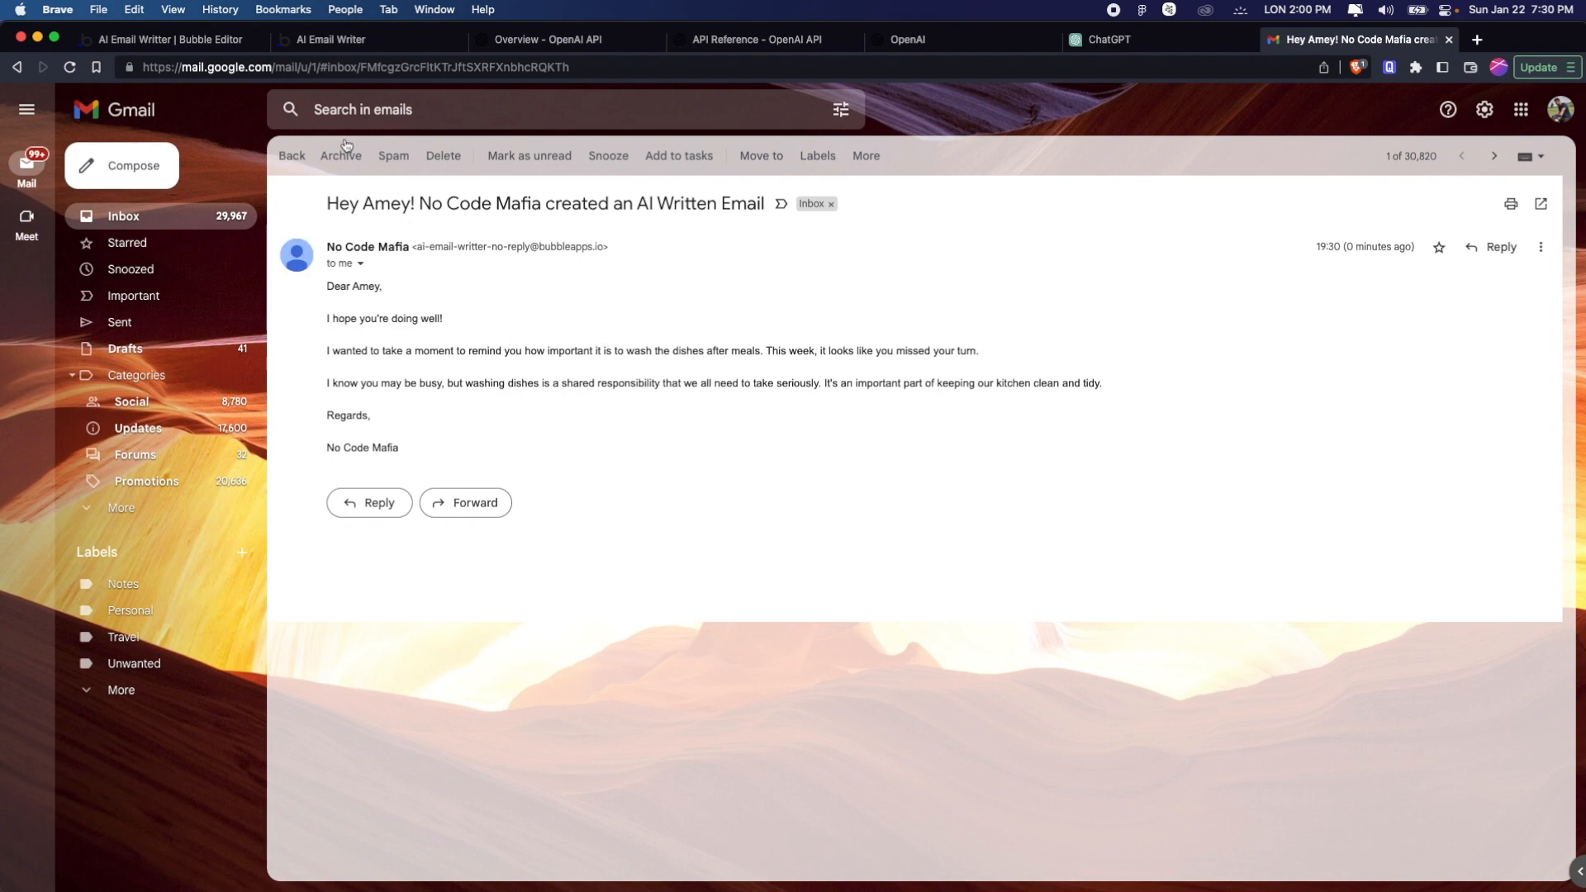
left_click_drag(339, 203, 803, 203)
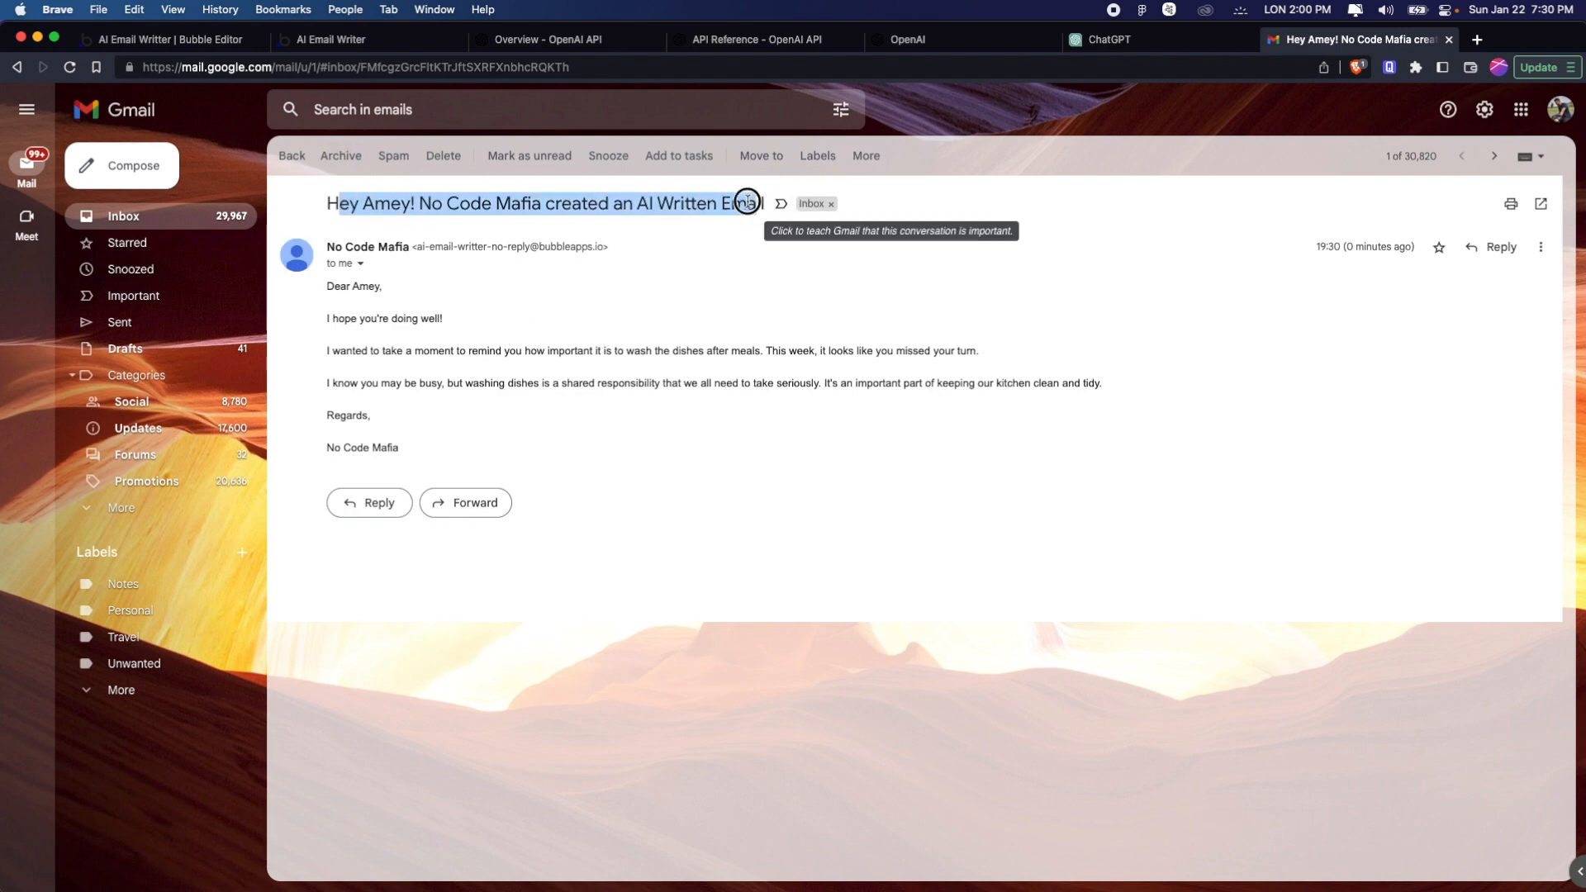
left_click(355, 210)
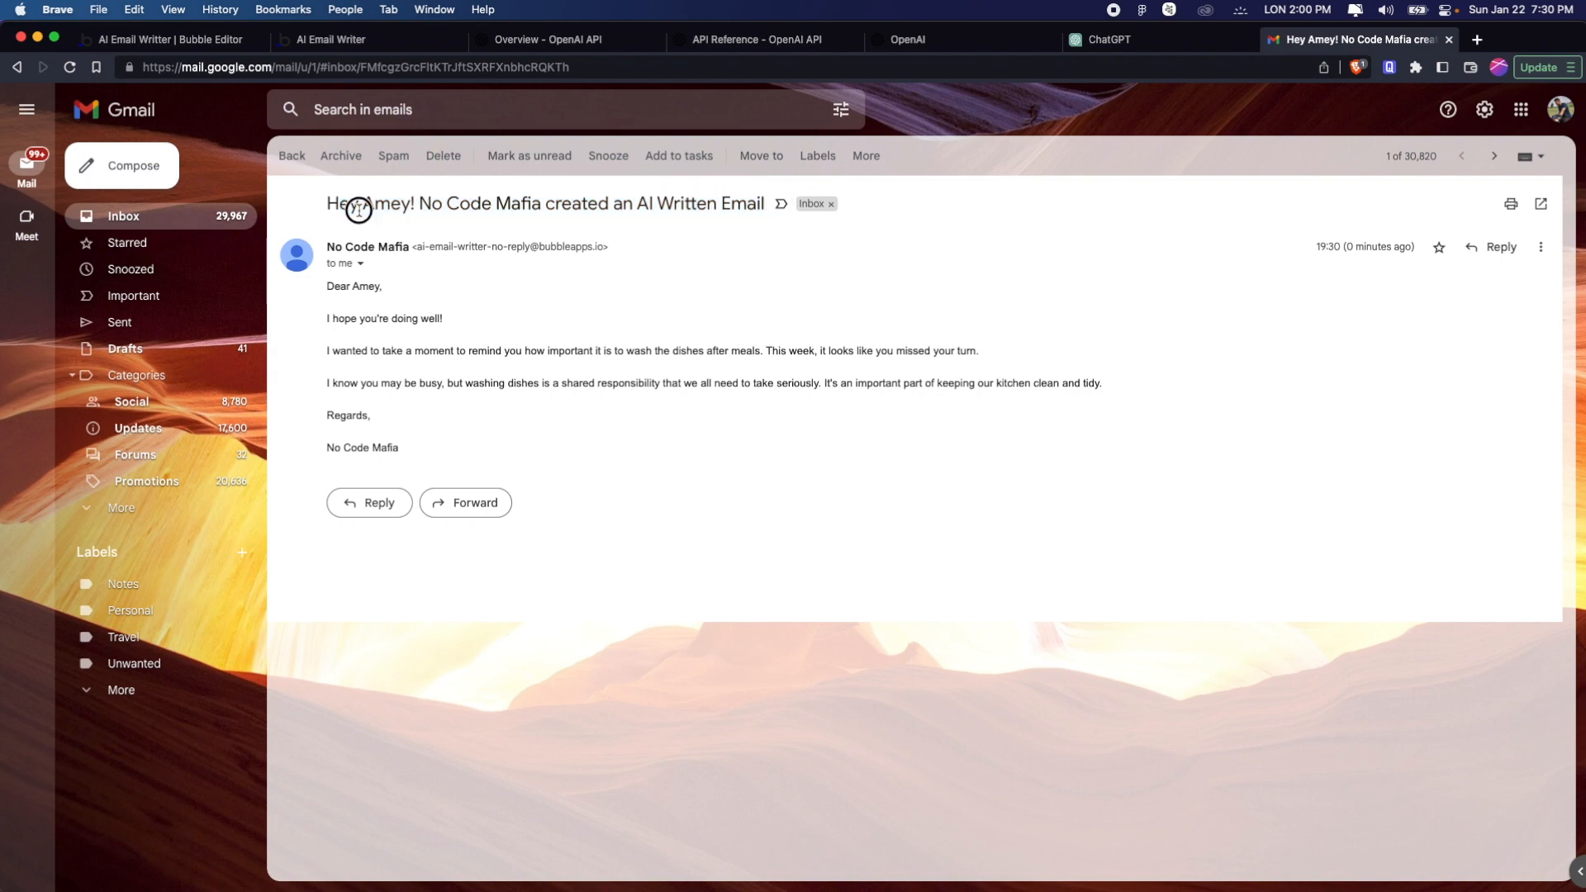